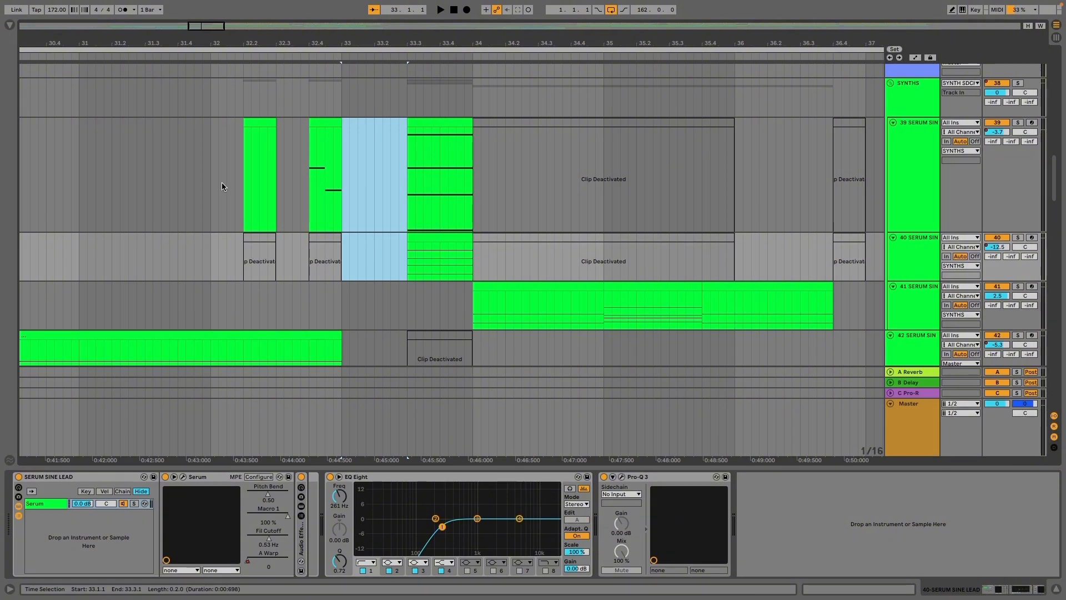
Select the time range from 33.1.1 to 33.2.1 across SERUM SINE LEAD tracks 39 and 40
scroll(265, 222, "down", 5)
scroll(211, 218, "up", 5)
scroll(295, 210, "down", 4)
scroll(445, 211, "up", 4)
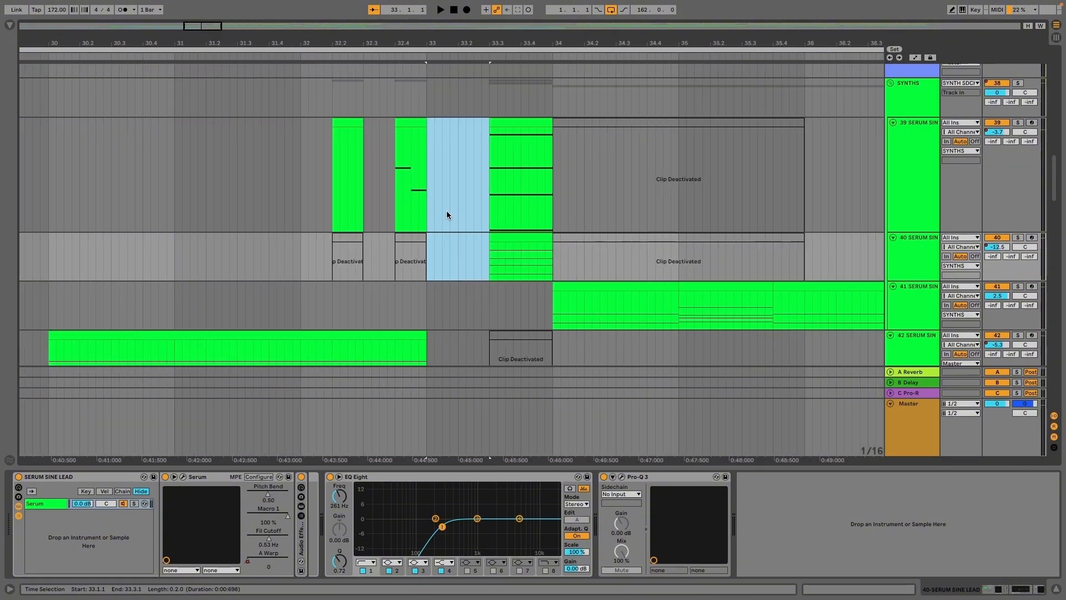
left_click(437, 202)
left_click_drag(427, 200, 487, 265)
scroll(427, 180, "up", 2)
left_click_drag(489, 189, 490, 246)
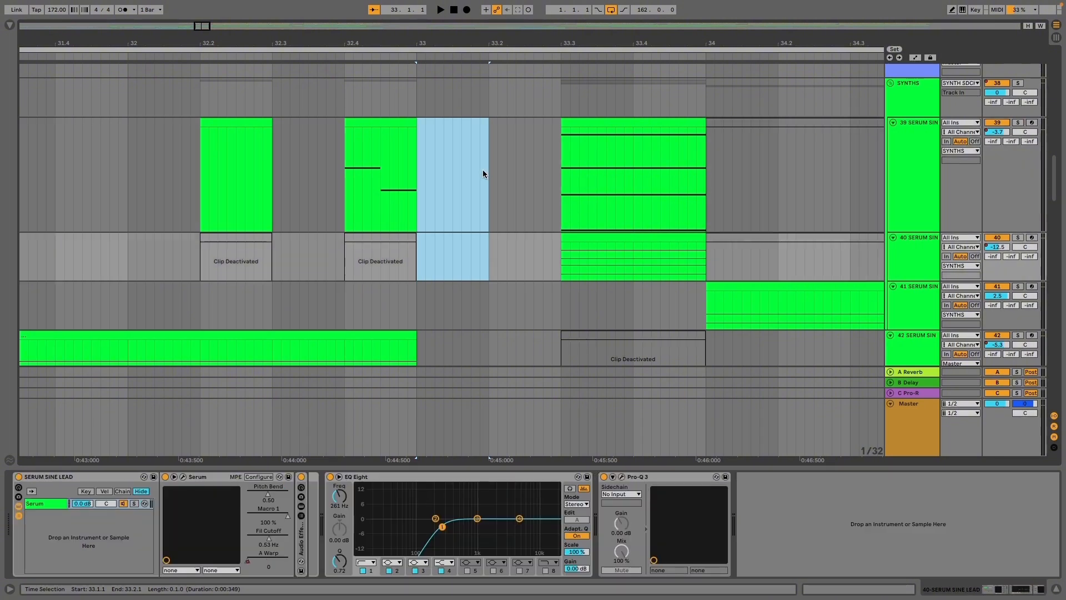
left_click(487, 165)
scroll(455, 228, "down", 5)
scroll(462, 229, "up", 3)
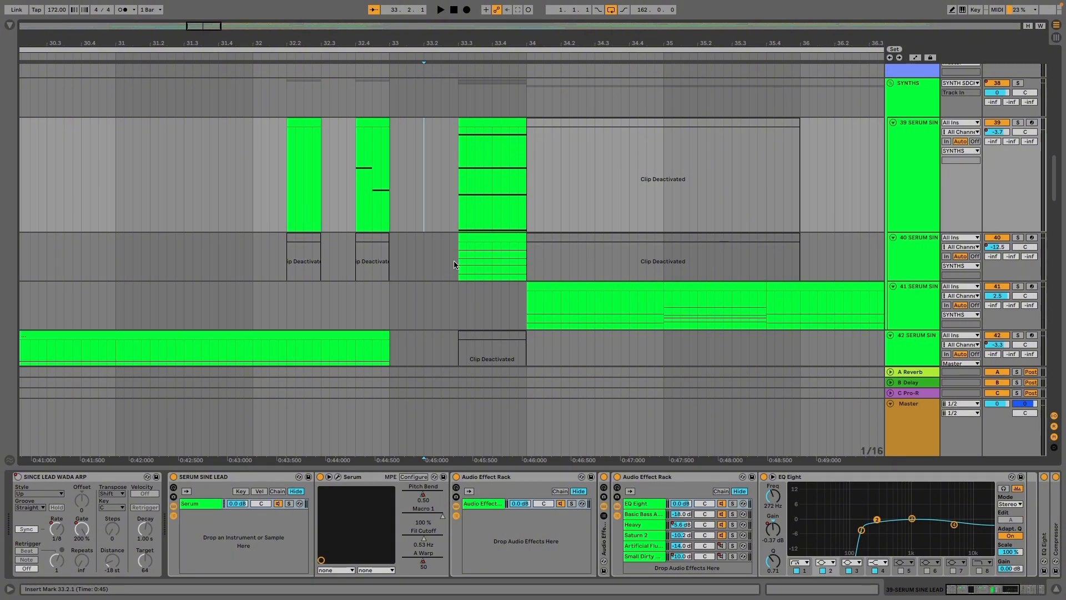
left_click_drag(456, 262, 390, 255)
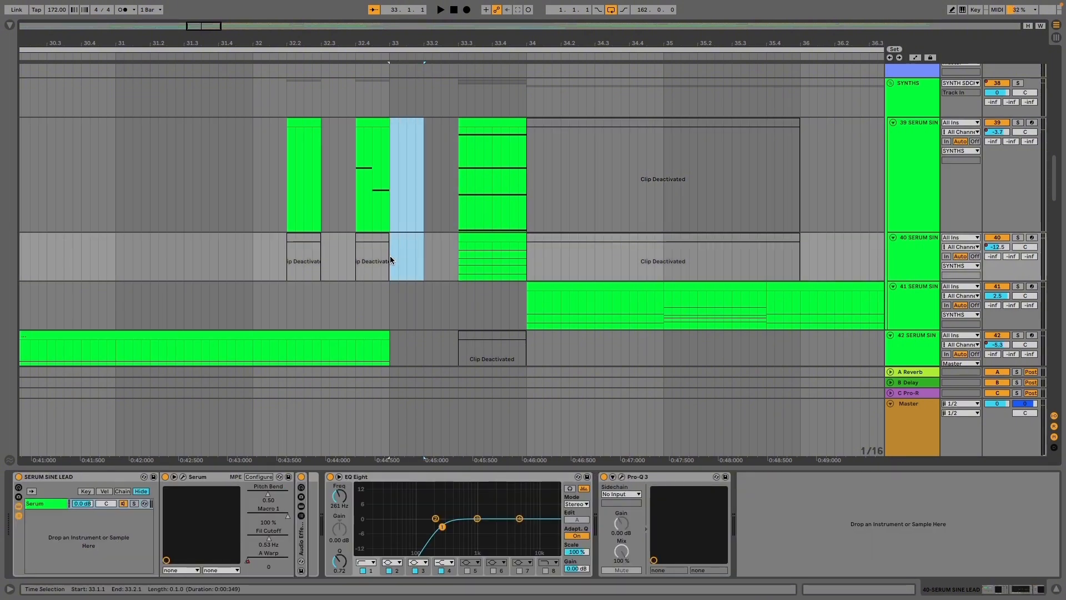
Examine how the Serum lead clips are laid out around bar 33 and on the Wavetable tracks below
scroll(359, 239, "down", 4)
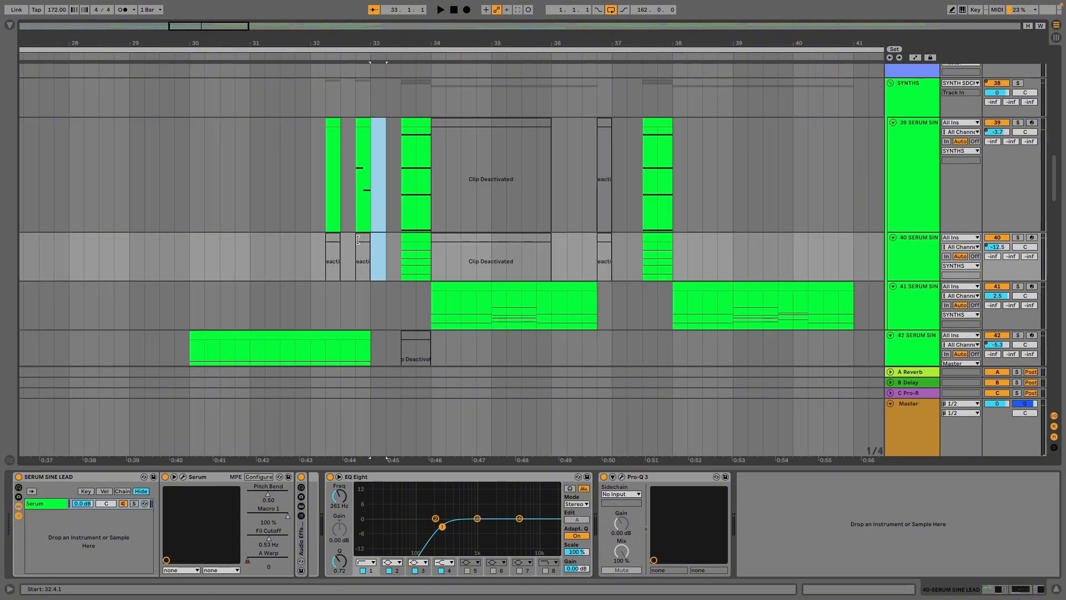
scroll(407, 245, "up", 2)
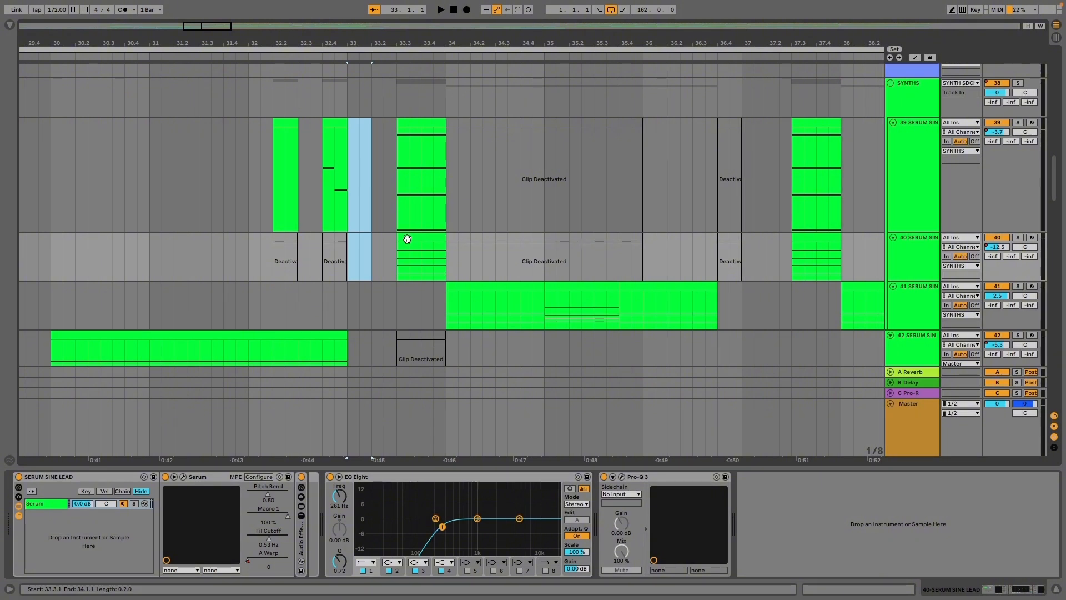
scroll(479, 258, "down", 7)
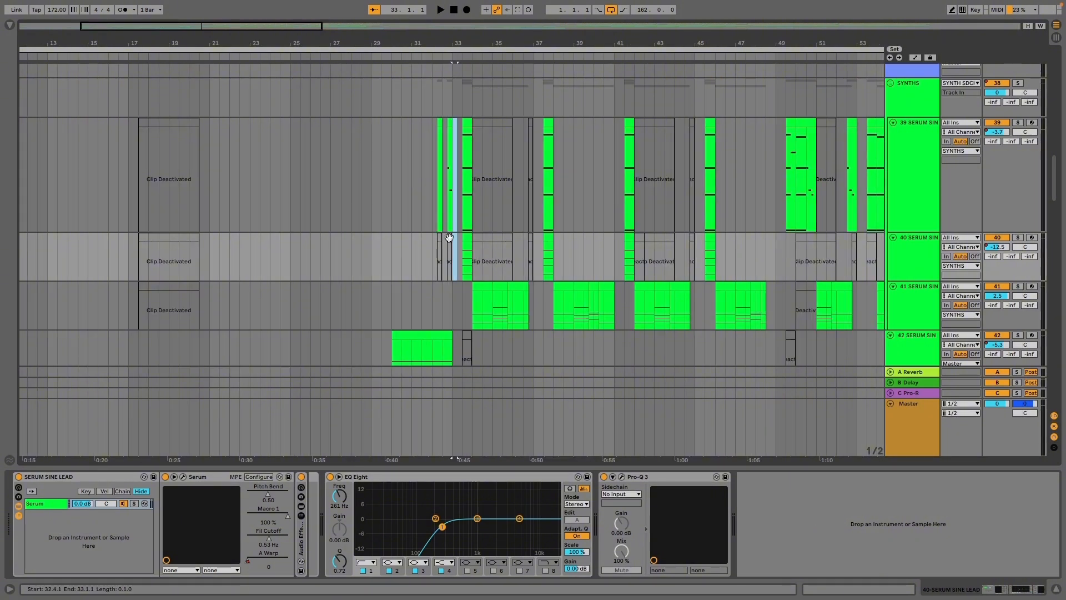
scroll(410, 224, "up", 5)
scroll(566, 168, "down", 3)
scroll(664, 229, "down", 4)
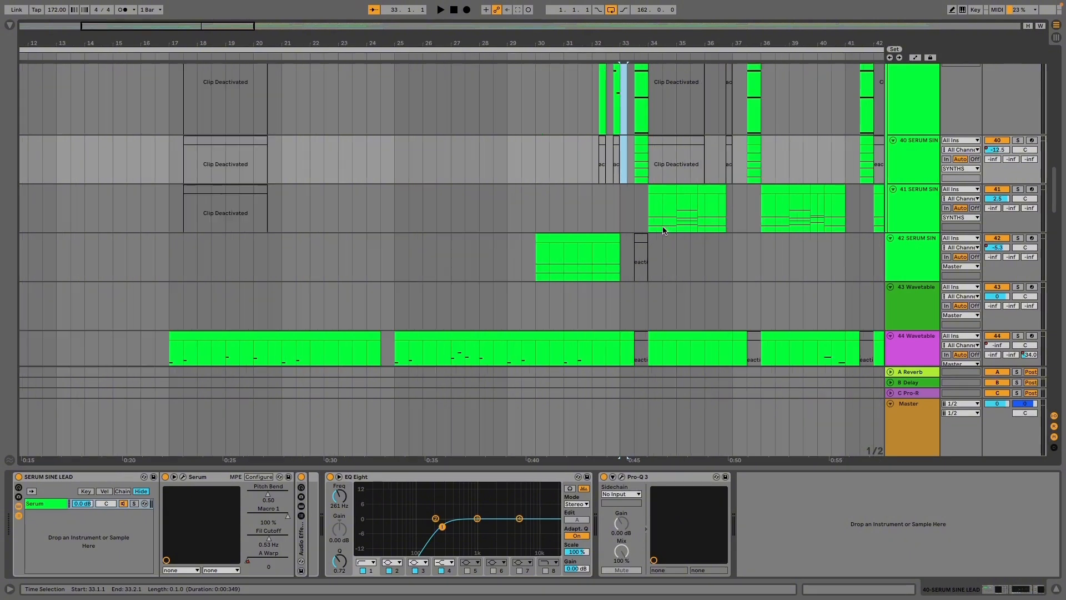
scroll(404, 177, "up", 4)
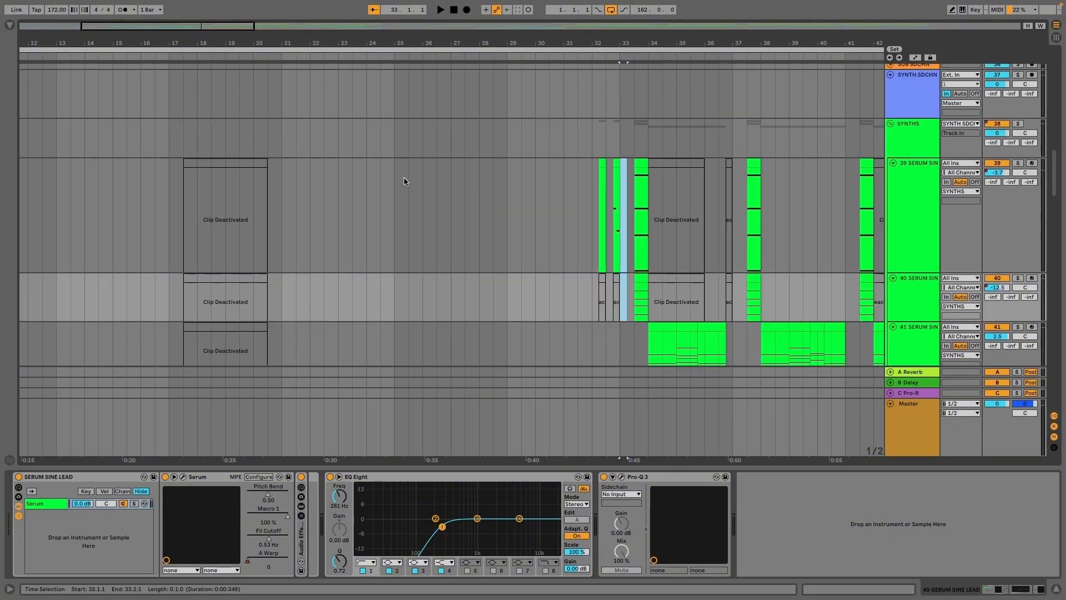
Place the insert marker at 17.1.1 on track 39, ahead of the first deactivated clip
left_click(278, 204)
scroll(334, 214, "down", 2)
scroll(347, 217, "down", 4)
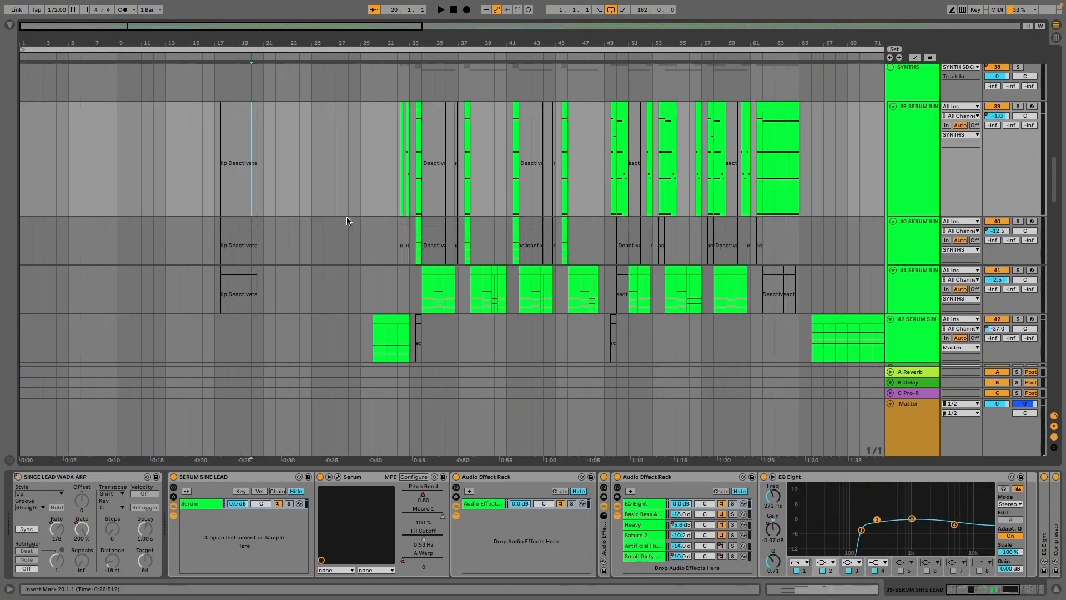
scroll(346, 218, "down", 3)
scroll(135, 186, "up", 4)
key("a")
left_click(171, 157)
key("a")
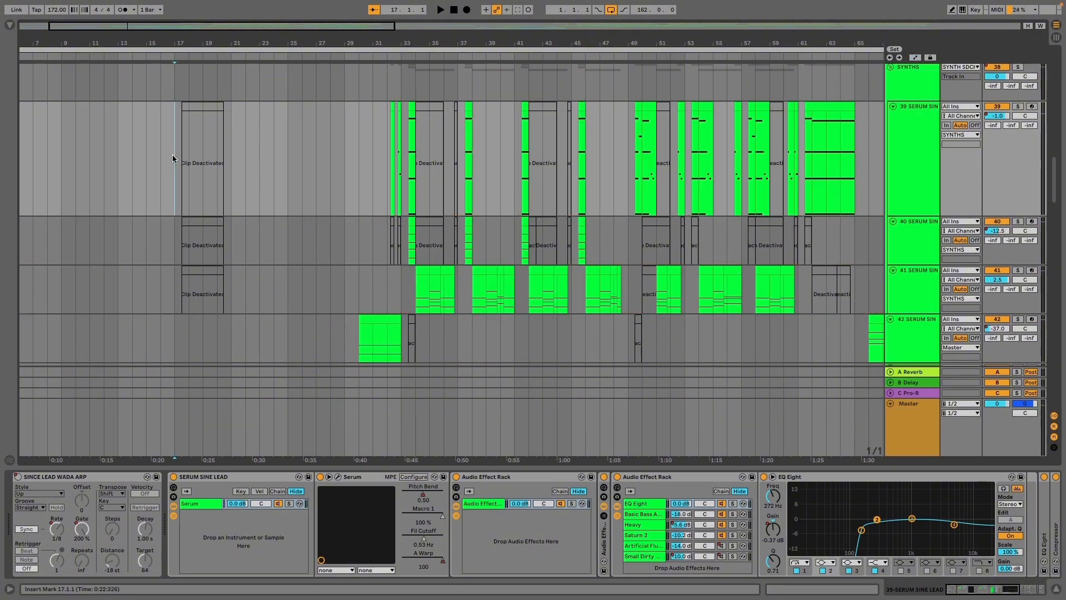
Play the arrangement from bar 17 and follow the Serum and Wavetable tracks past bar 31
scroll(168, 193, "up", 3)
scroll(258, 195, "up", 3)
scroll(235, 197, "down", 1)
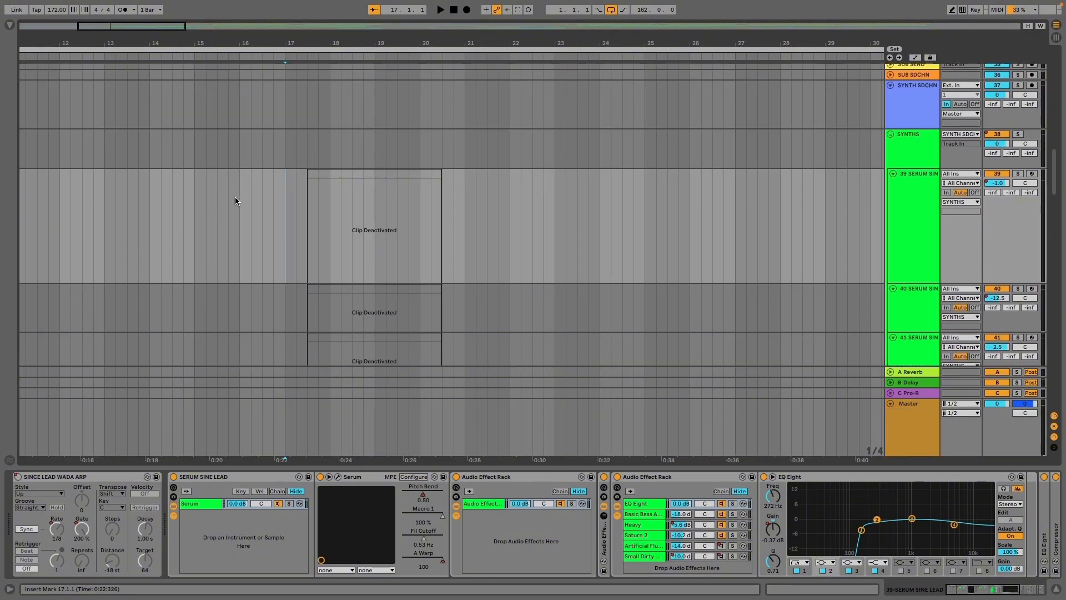
scroll(235, 197, "down", 2)
key("space")
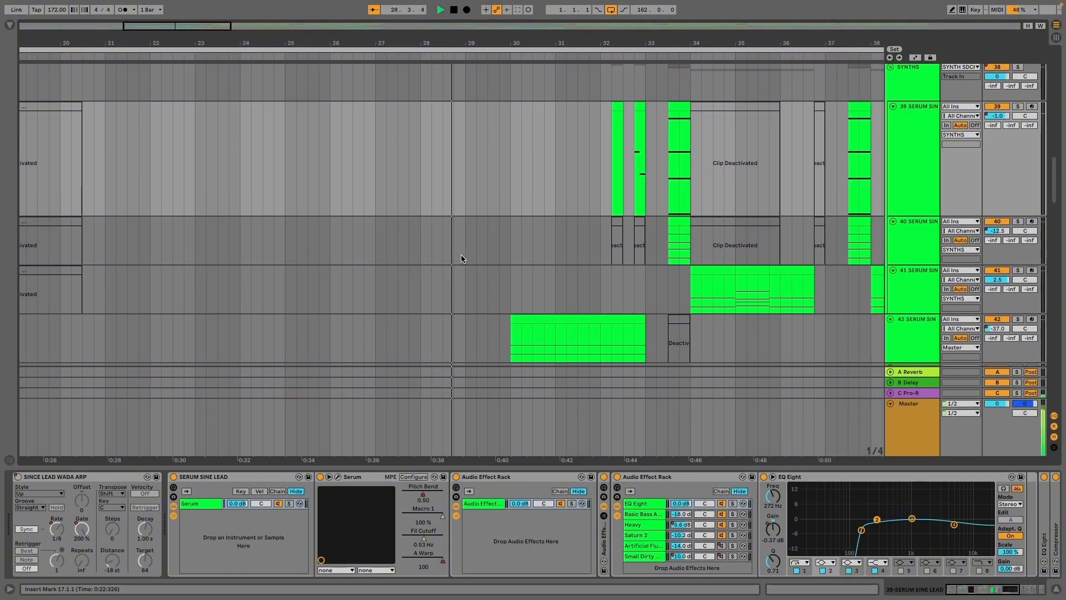
scroll(474, 269, "down", 3)
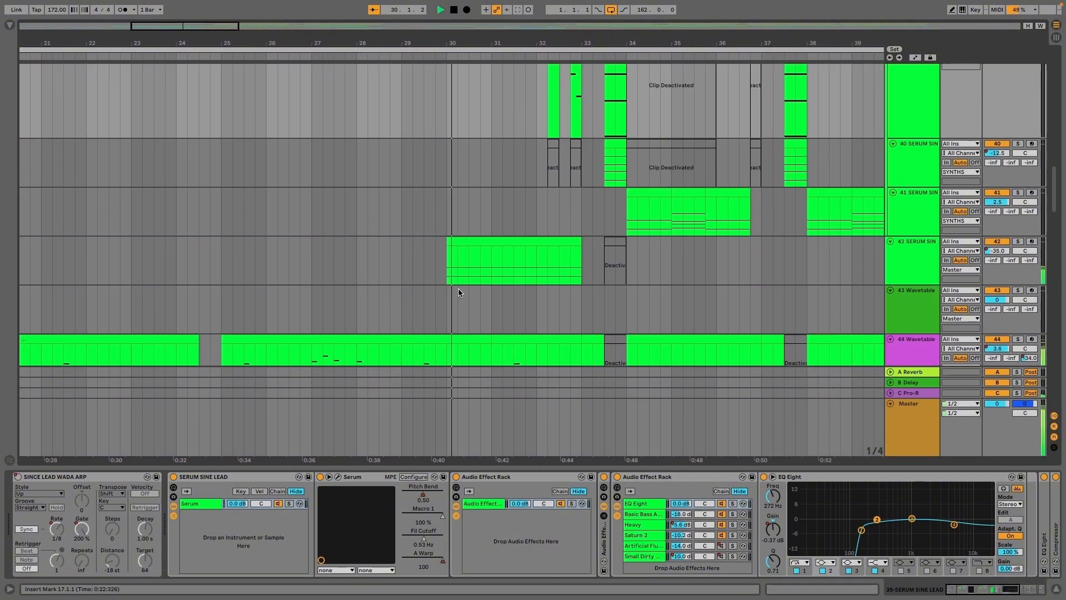
scroll(459, 290, "down", 1)
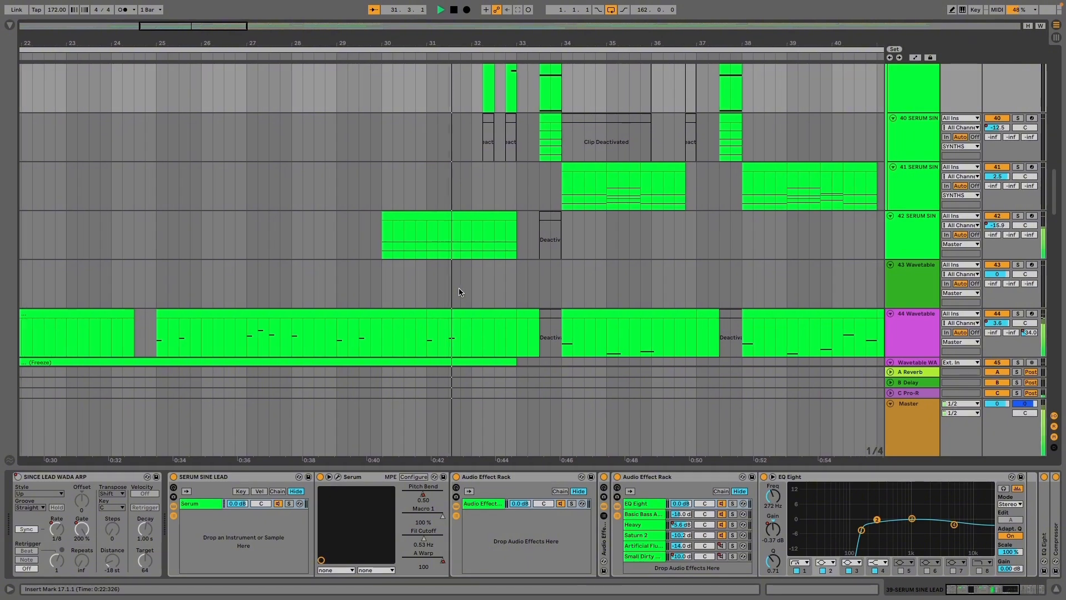
Follow the playback of the Serum lead tracks through to about bar 68 and stop it there
scroll(459, 291, "up", 5)
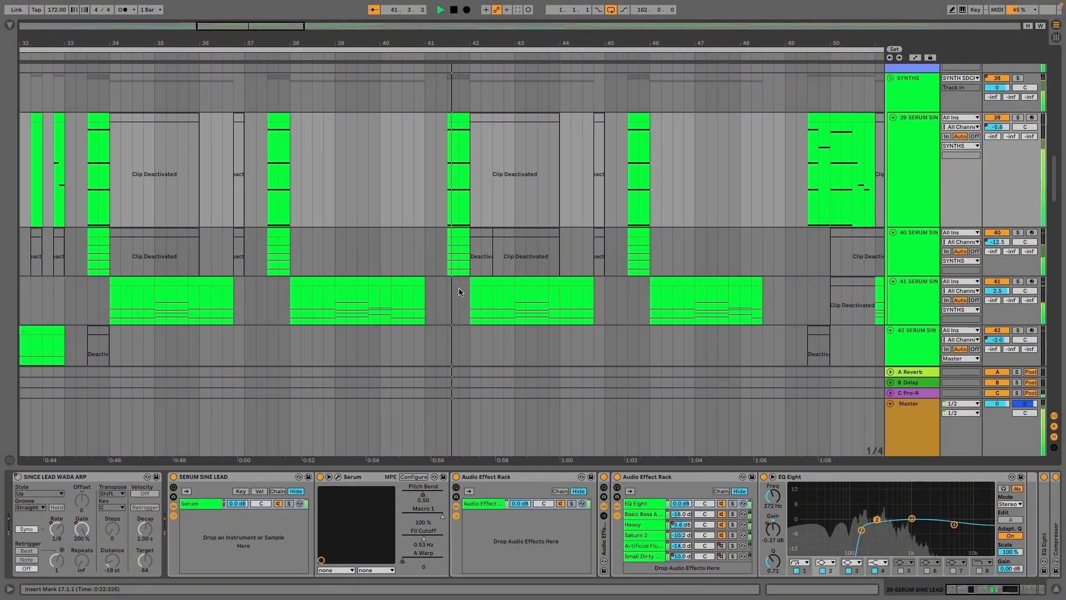
scroll(460, 290, "down", 2)
scroll(460, 288, "up", 2)
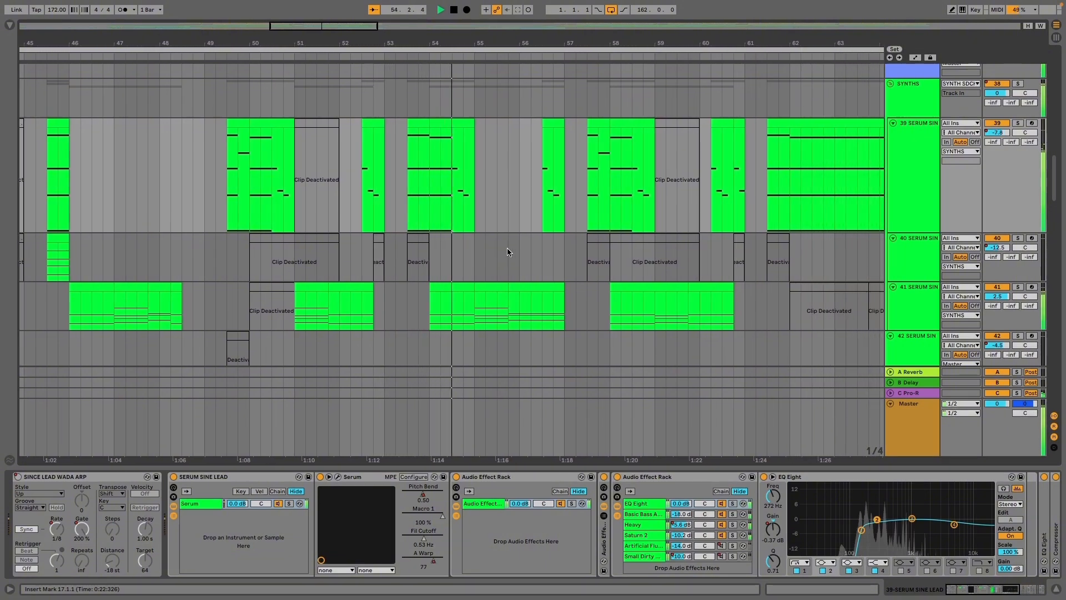
scroll(479, 244, "down", 5)
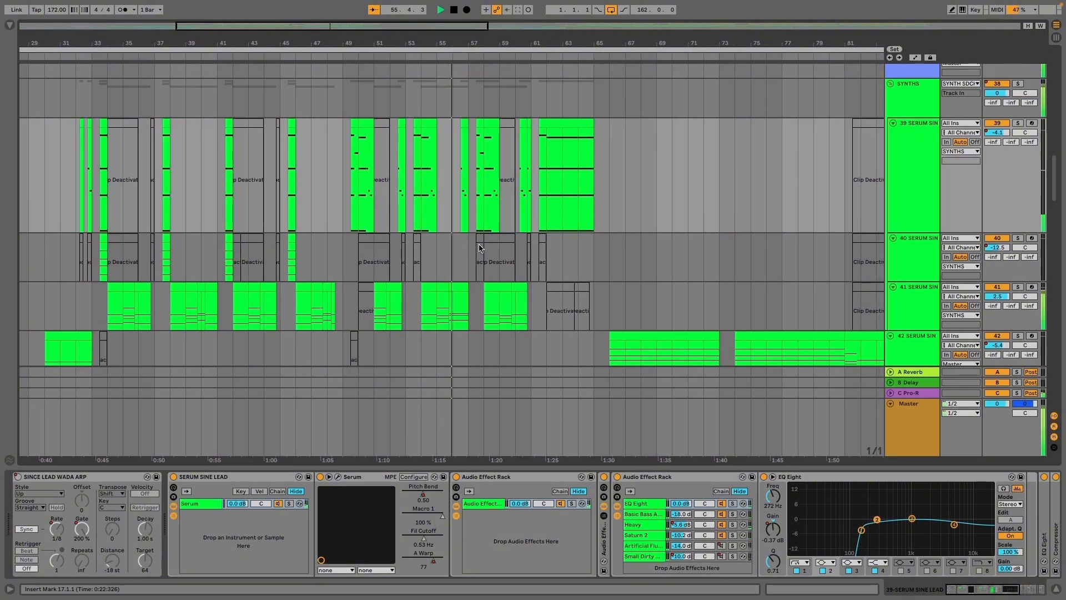
scroll(479, 247, "up", 5)
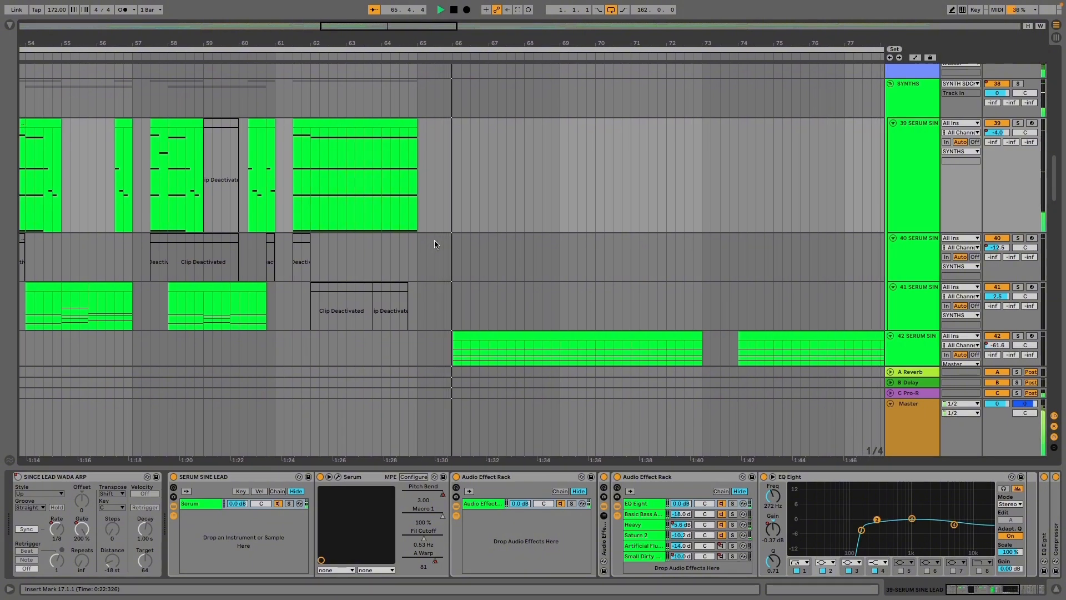
scroll(434, 244, "down", 2)
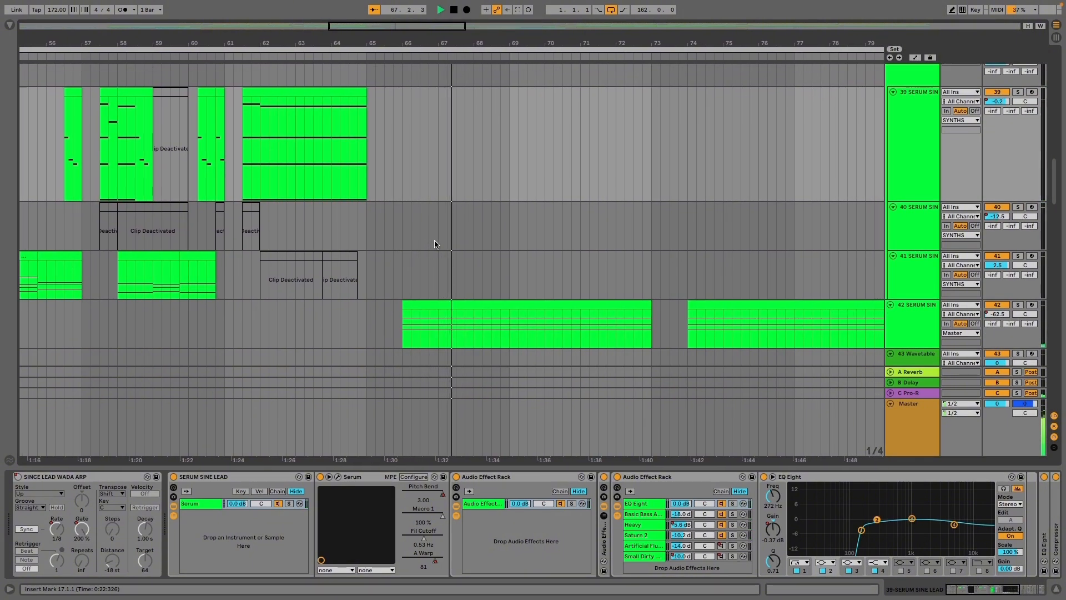
key("space")
Return to the clips around bars 32 to 34 and solo the SYNTHS group
key("w")
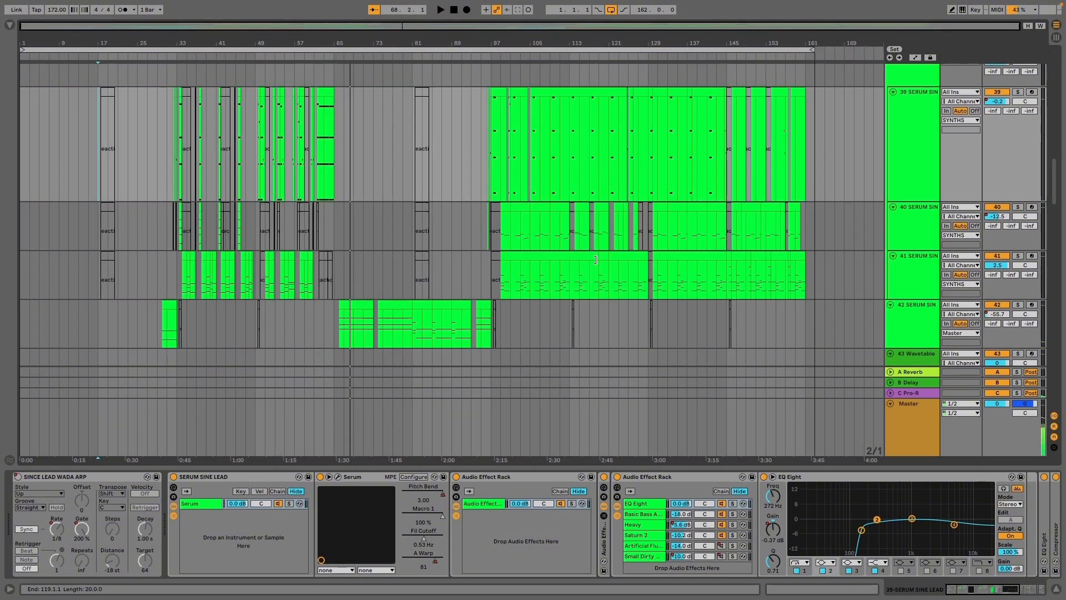
scroll(196, 209, "up", 15)
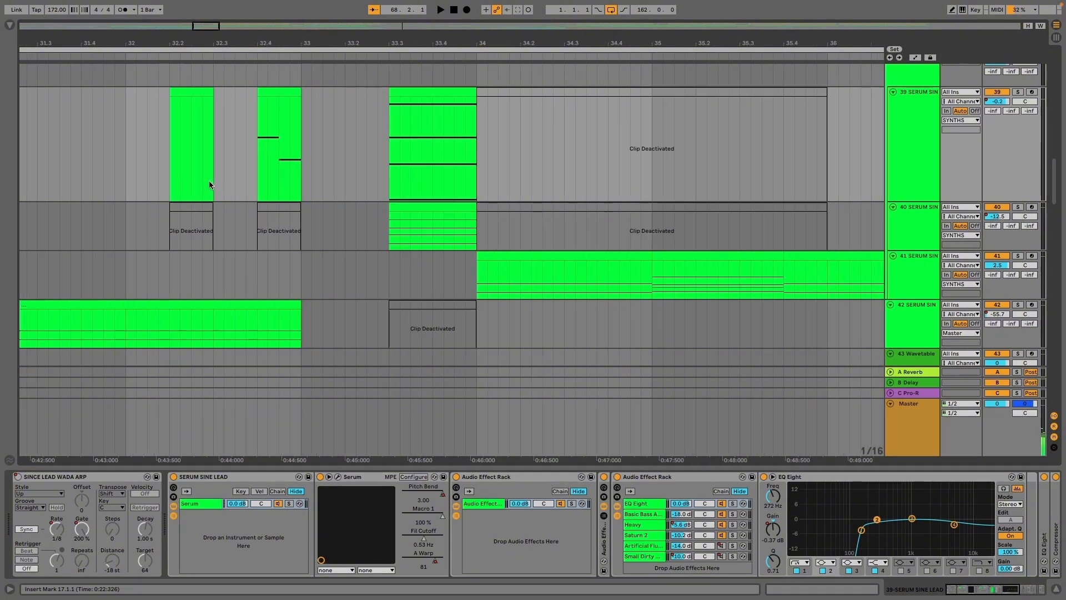
scroll(188, 163, "down", 6)
scroll(59, 200, "up", 5)
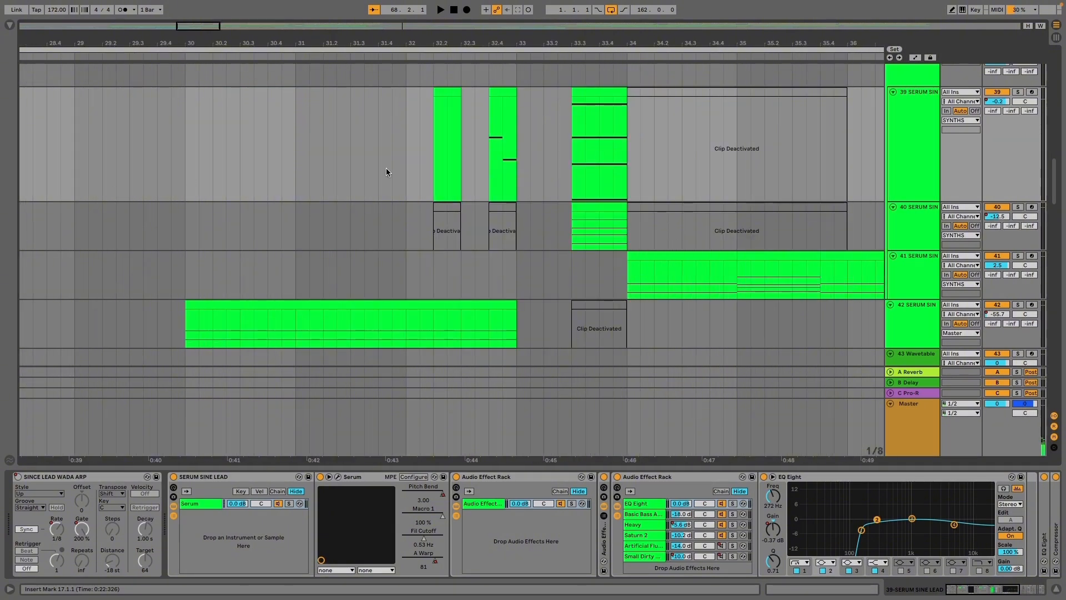
scroll(500, 162, "up", 3)
left_click(933, 123)
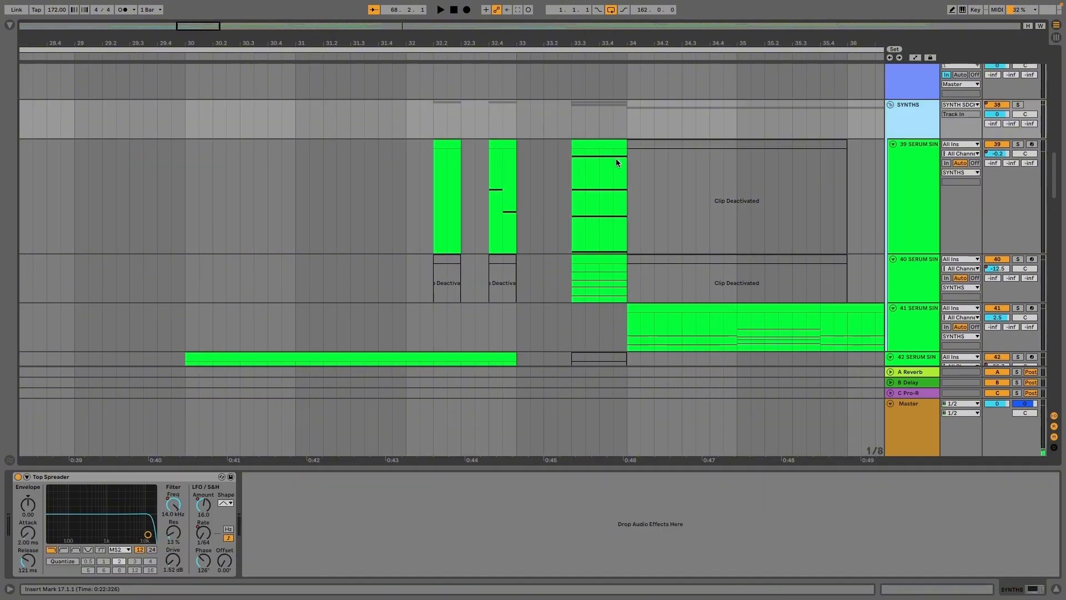
scroll(406, 230, "down", 3)
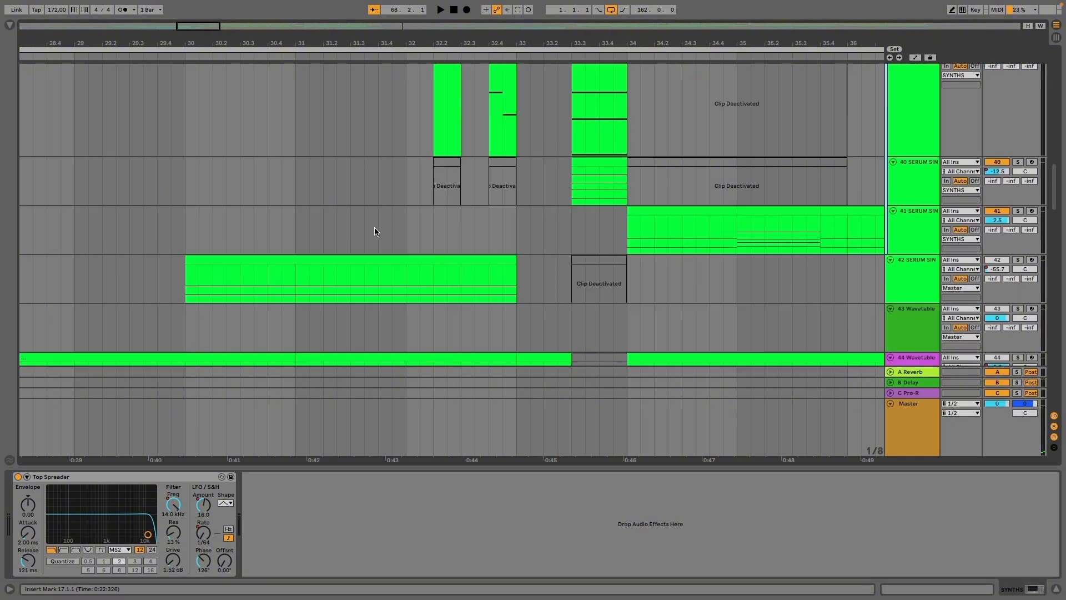
Examine the soloed synth clips between bars 30 and 38
scroll(381, 231, "up", 3)
scroll(355, 252, "down", 3)
scroll(383, 244, "down", 3)
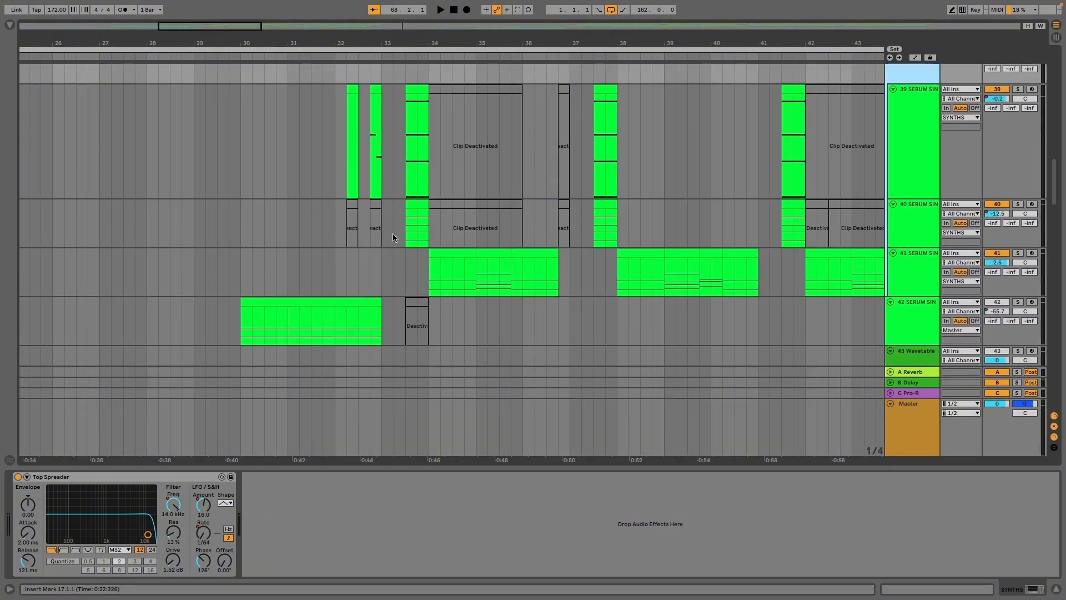
scroll(348, 234, "up", 3)
scroll(416, 206, "down", 2)
scroll(389, 202, "up", 3)
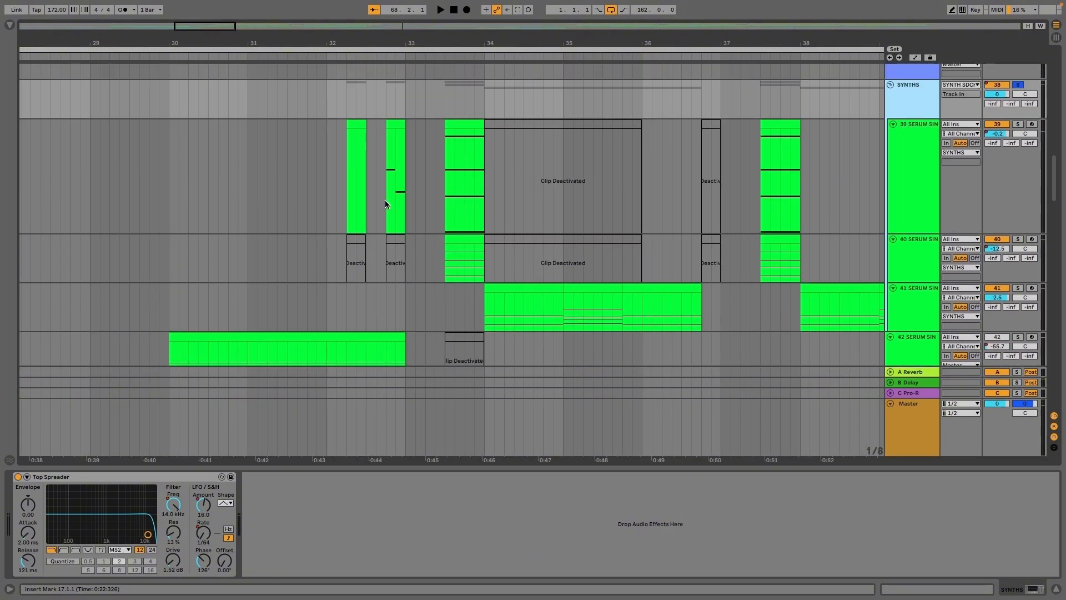
scroll(385, 201, "down", 2)
scroll(383, 203, "up", 2)
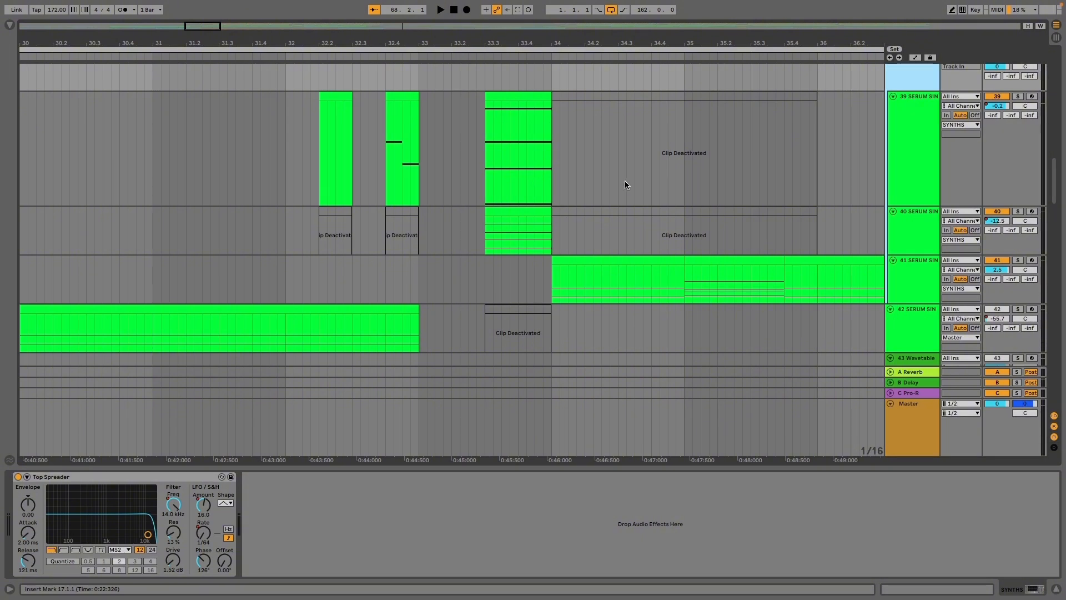
Open the Serum instruments of SERUM SINE LEAD tracks 39, 40 and 41
left_click(898, 171)
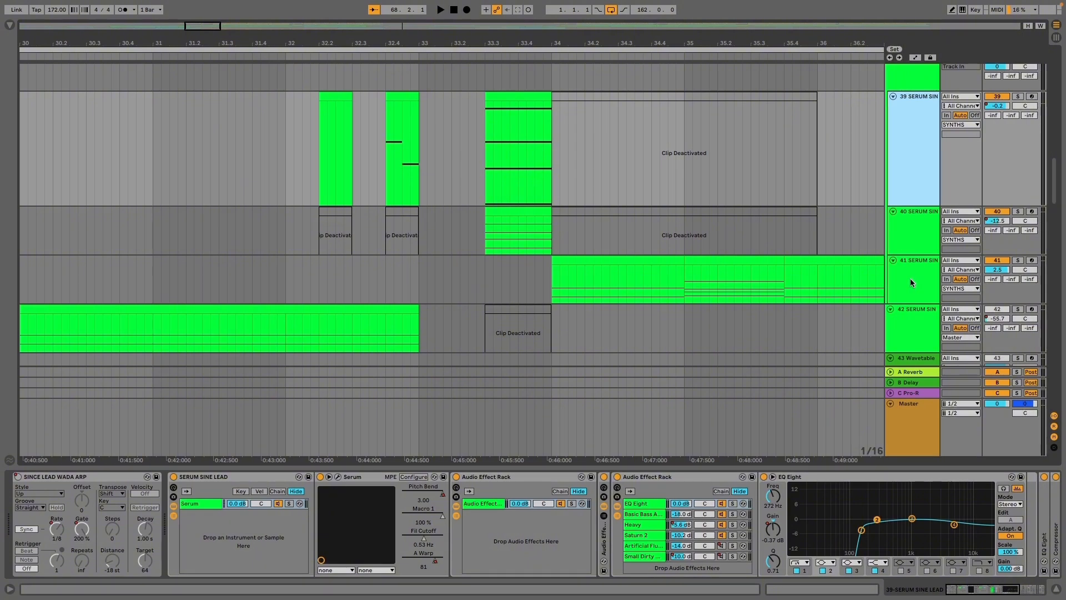
left_click(910, 282)
left_click(902, 165)
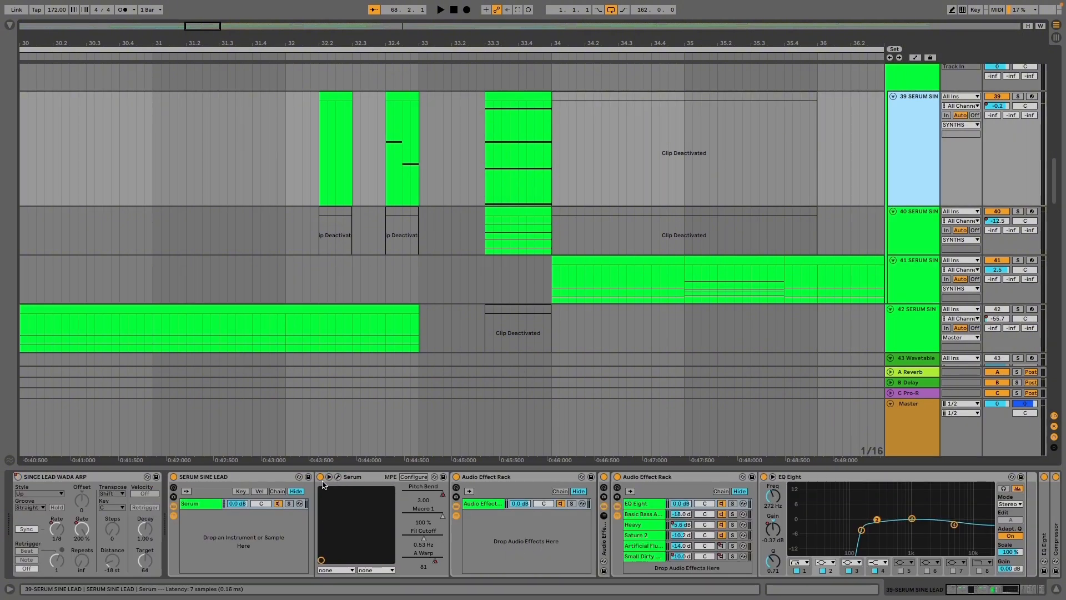
left_click(338, 477)
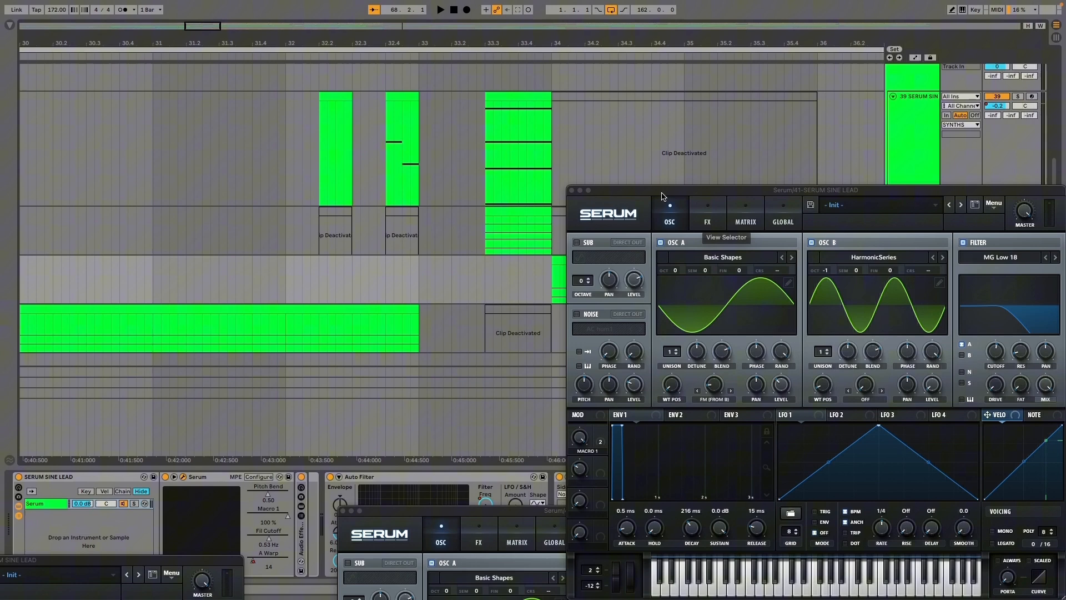
Bring the three Serum windows fully into view, with track 39's beside those of tracks 40 and 41
left_click_drag(662, 192, 838, 539)
left_click_drag(205, 561, 481, 194)
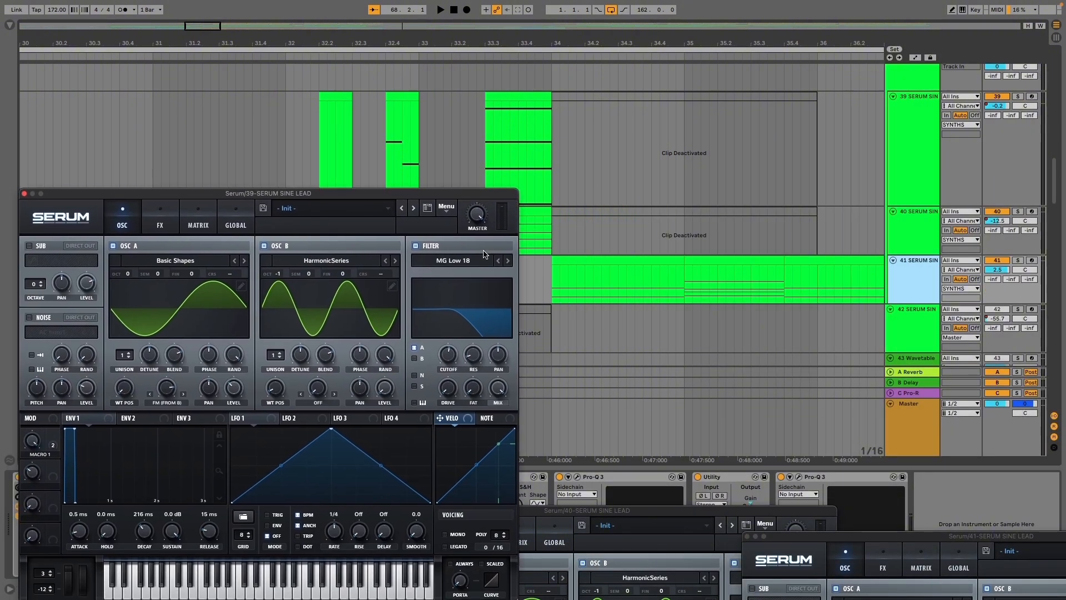
left_click_drag(662, 513, 728, 187)
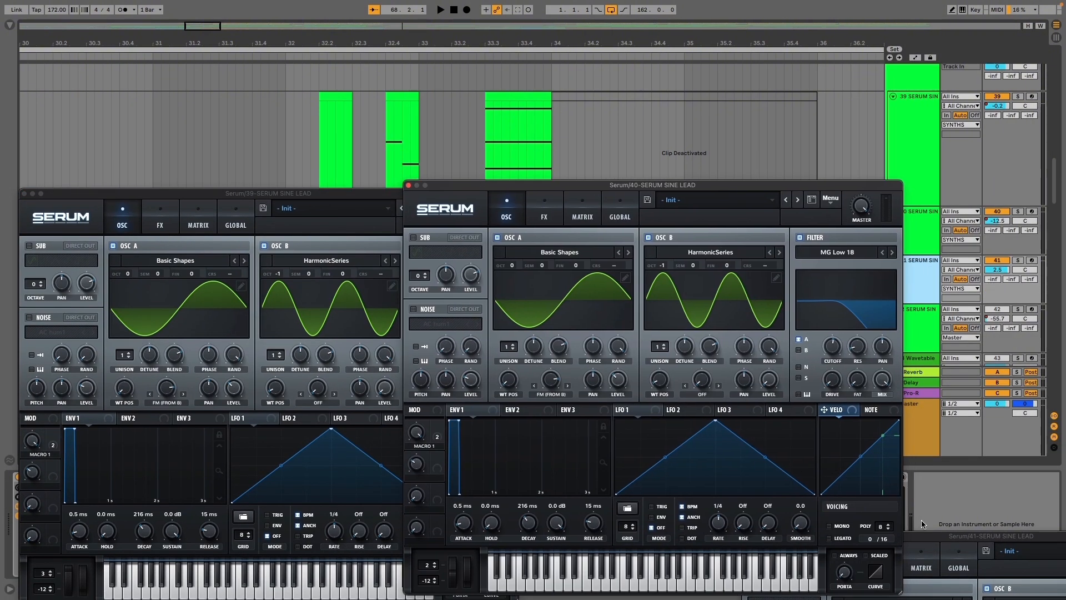
left_click(937, 528)
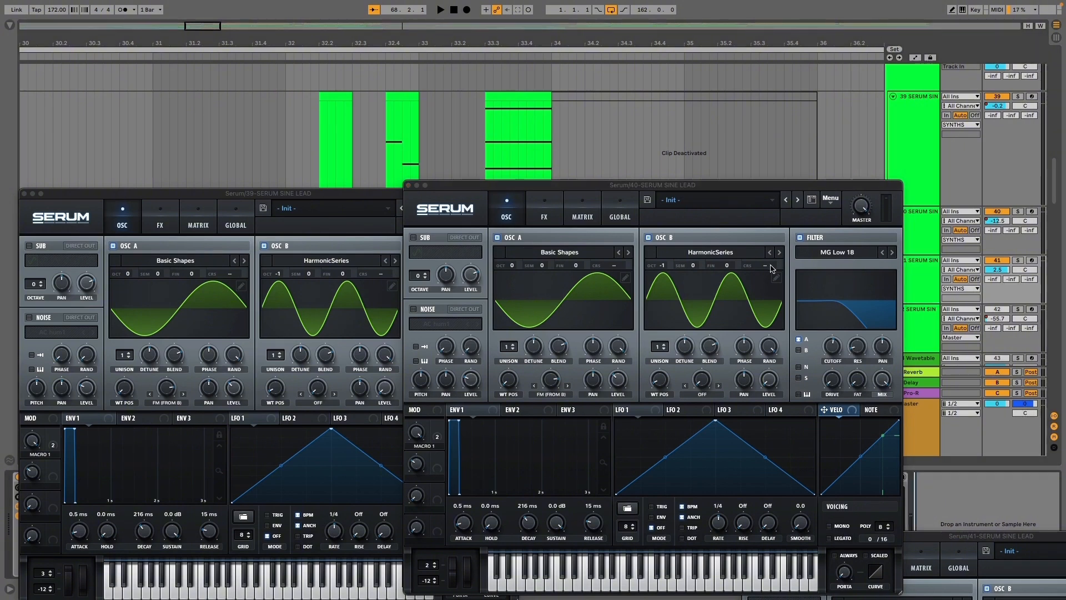
left_click_drag(978, 539, 693, 201)
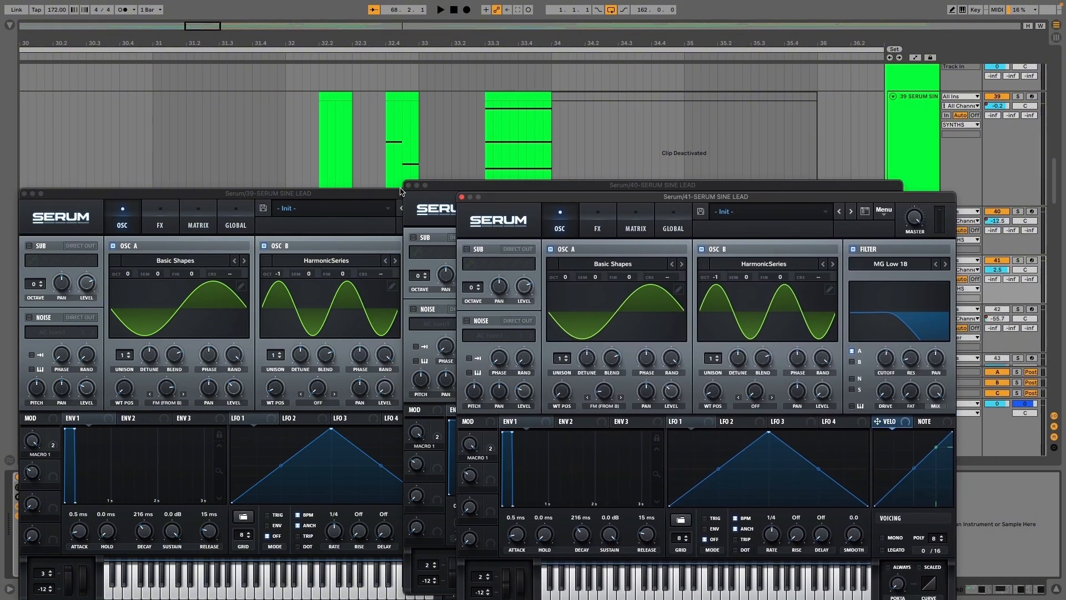
Close the Serum windows of tracks 40 and 39, and move track 41's window fully into view on its oscillator page
left_click(591, 228)
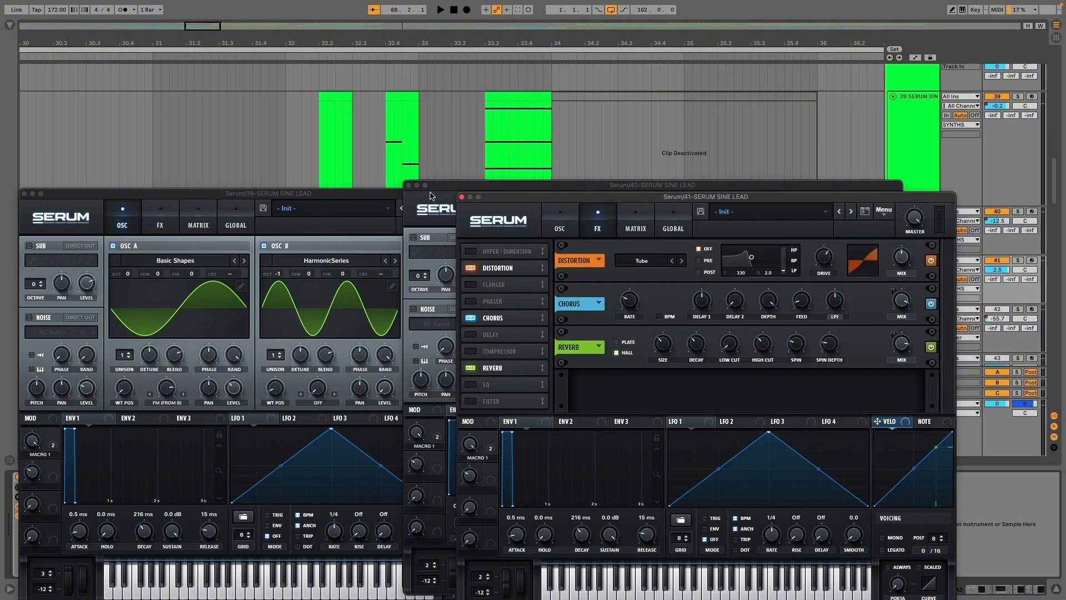
left_click(408, 186)
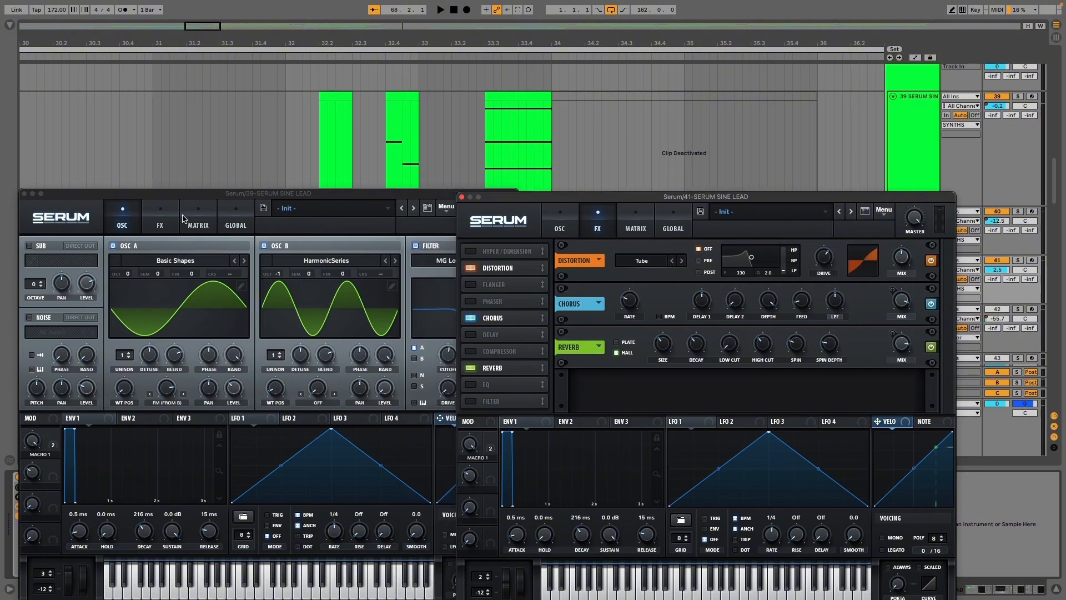
left_click(24, 194)
left_click_drag(584, 200, 206, 79)
left_click(188, 97)
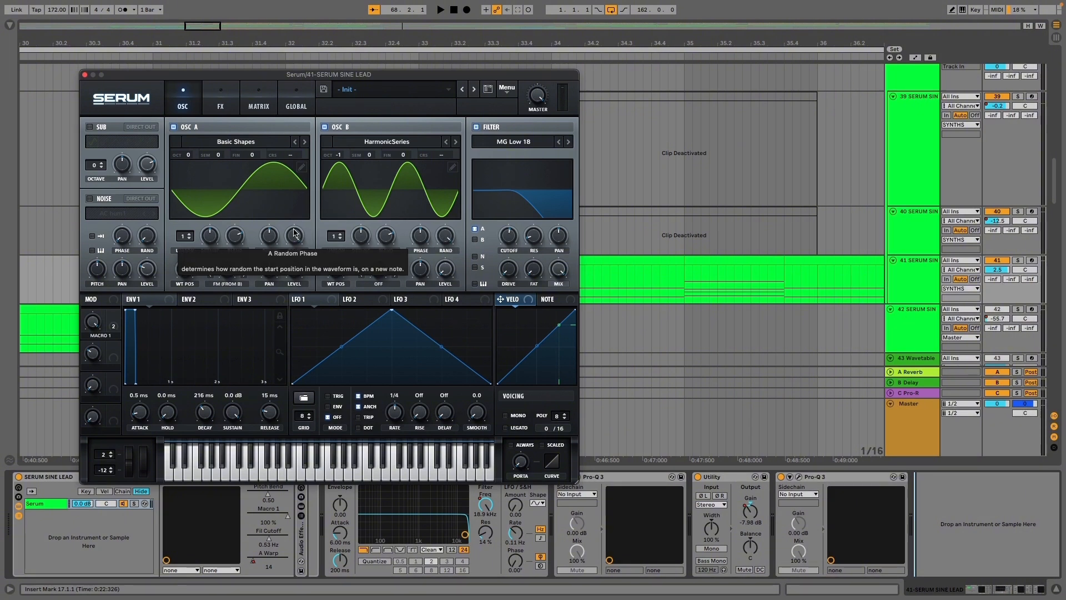
Adjust the random phase of oscillators A and B in track 41's Serum
left_click_drag(294, 234, 293, 301)
left_click_drag(306, 395, 307, 389)
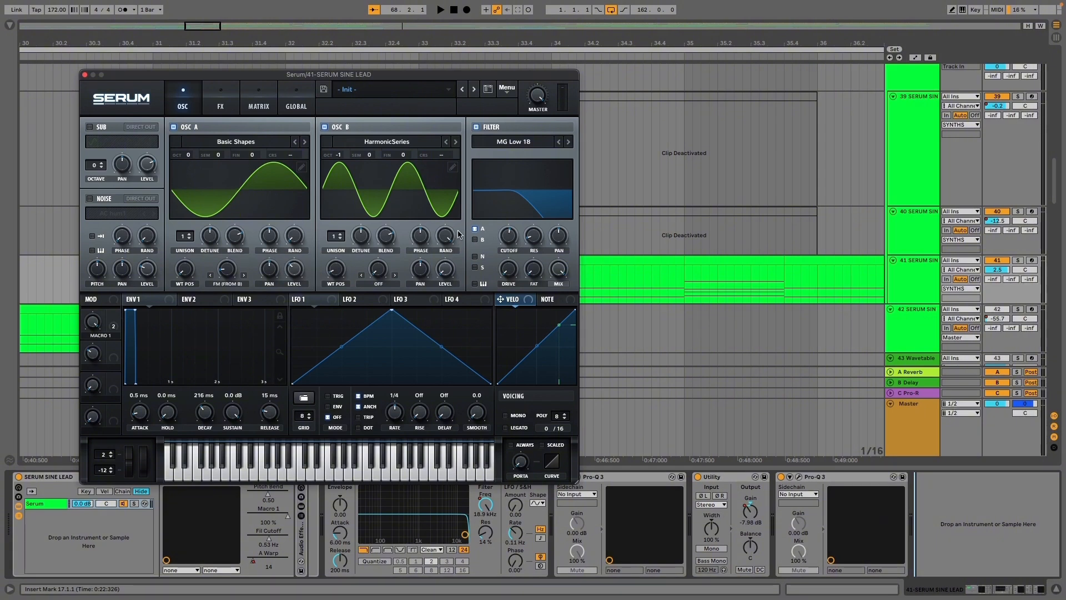
left_click_drag(412, 407, 414, 405)
left_click_drag(446, 244, 428, 312)
Select track 41's clip from bar 34 to 35 and readjust oscillator B's random phase in its Serum
scroll(720, 254, "down", 5)
scroll(668, 270, "up", 4)
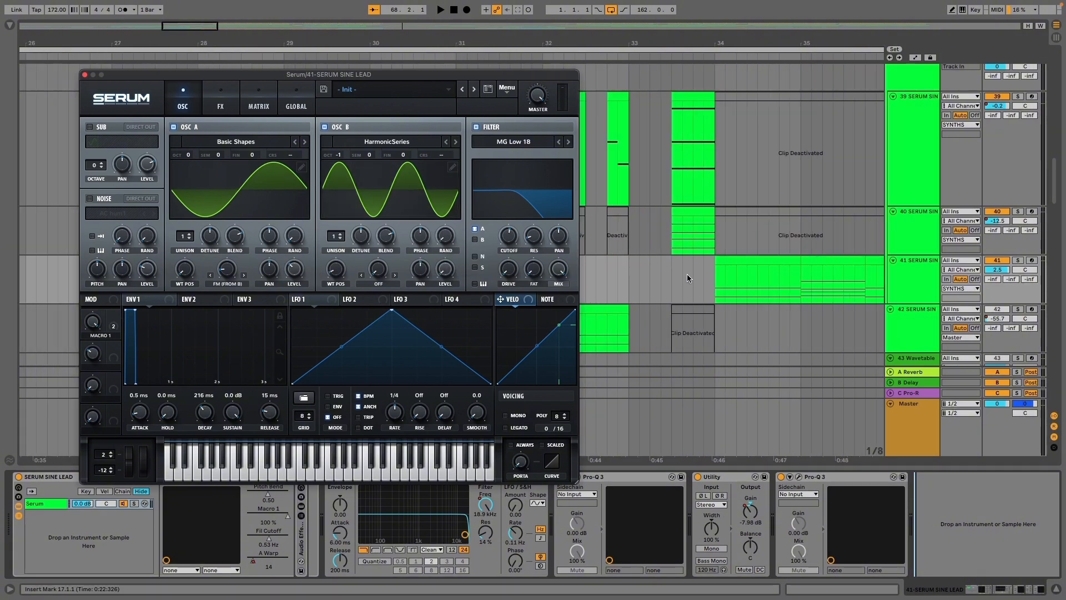
scroll(725, 271, "up", 2)
left_click(734, 263)
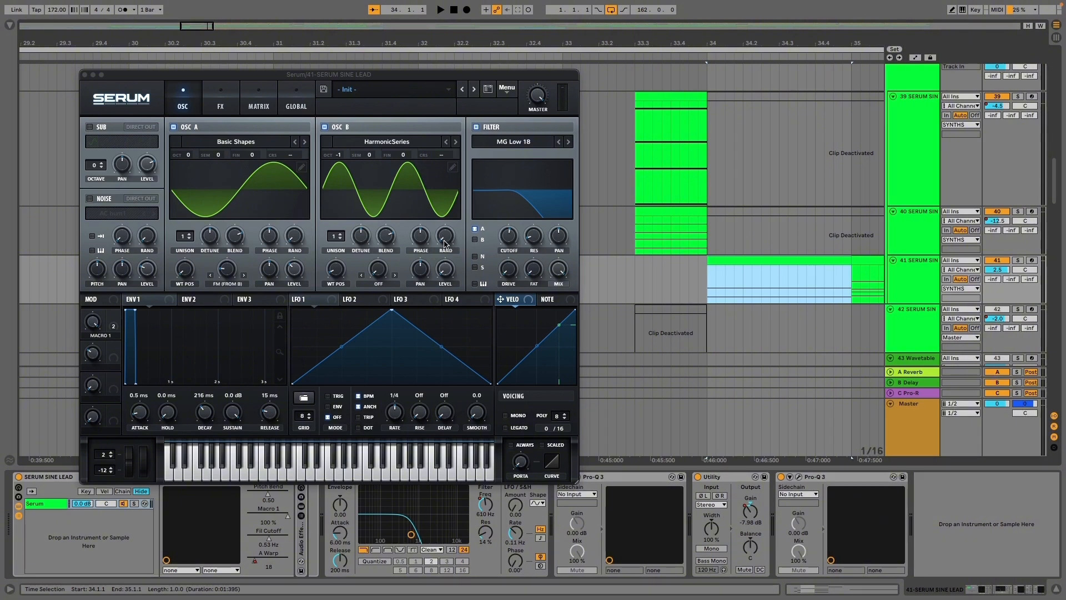
left_click_drag(444, 243, 448, 259)
Solo SERUM SINE LEAD track 41 and place the insert marker at 33.3 on track 39
scroll(609, 279, "down", 3)
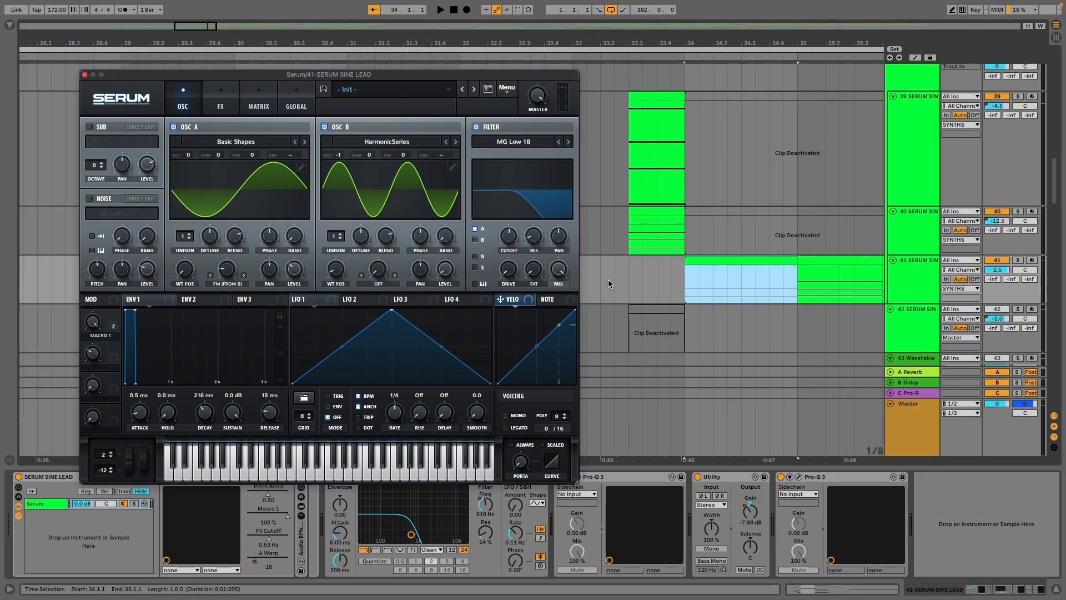
left_click(651, 261)
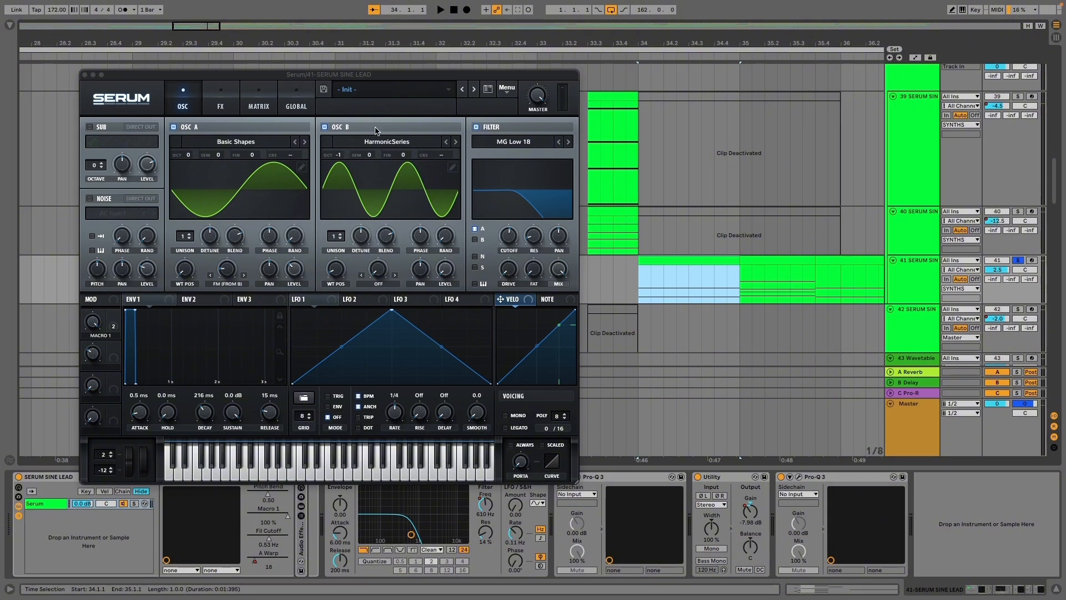
scroll(594, 173, "down", 2)
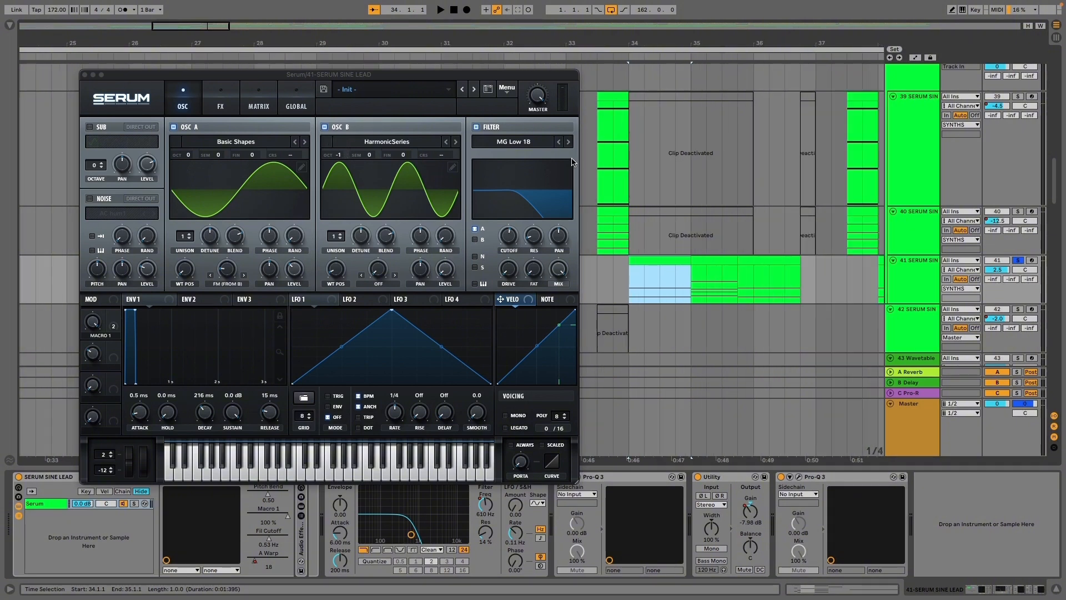
scroll(581, 158, "up", 4)
left_click(623, 150)
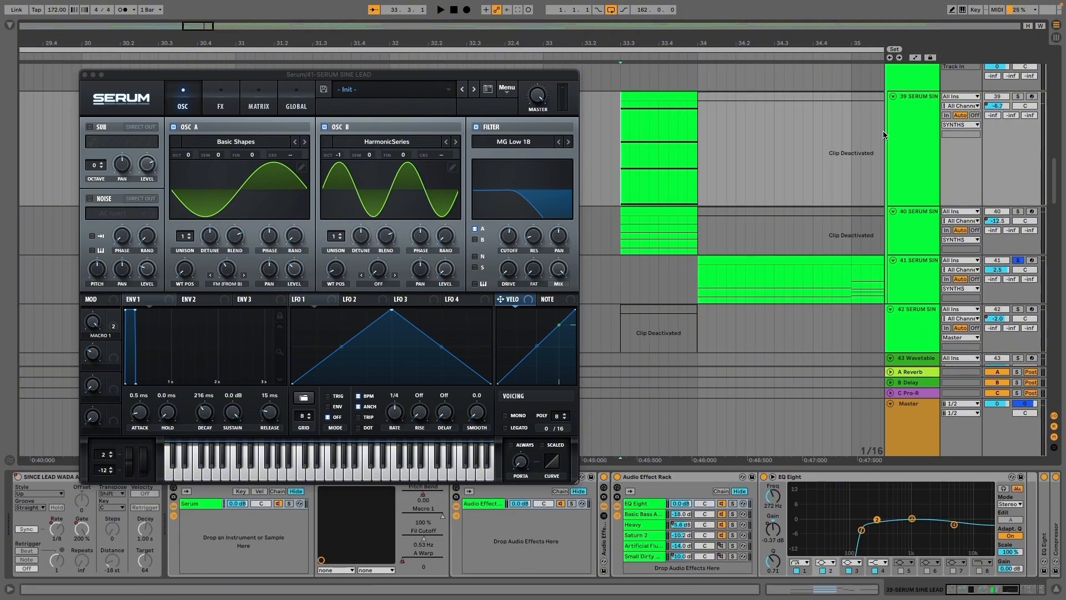
Check oscillator B's wavetable category, the effects page and Macro 1's assignments in track 41's Serum, ending on the oscillators
left_click(413, 142)
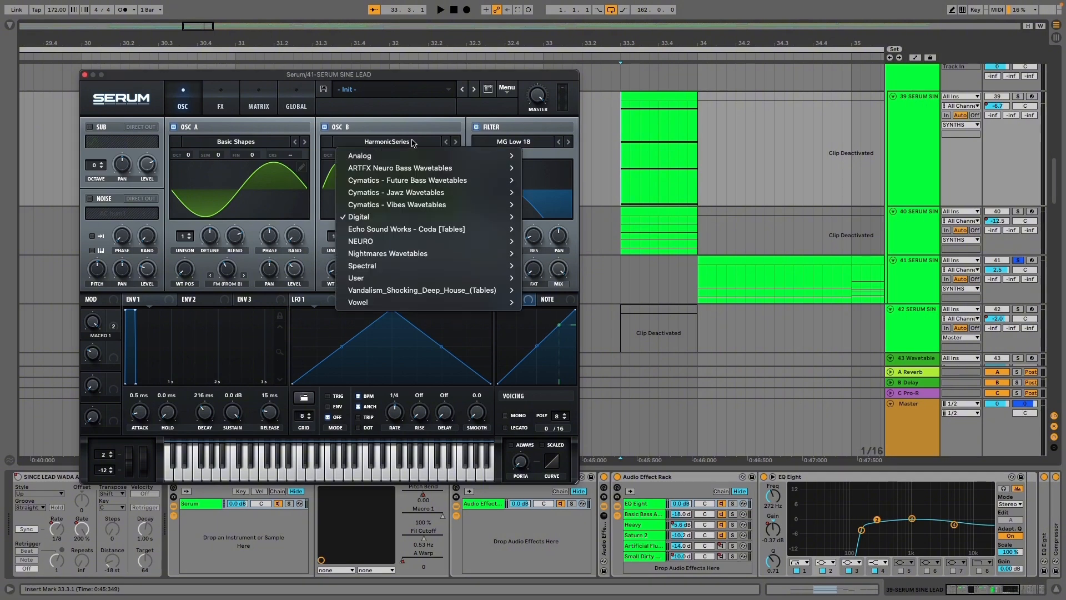
mouse_move(389, 219)
left_click(288, 81)
left_click(207, 106)
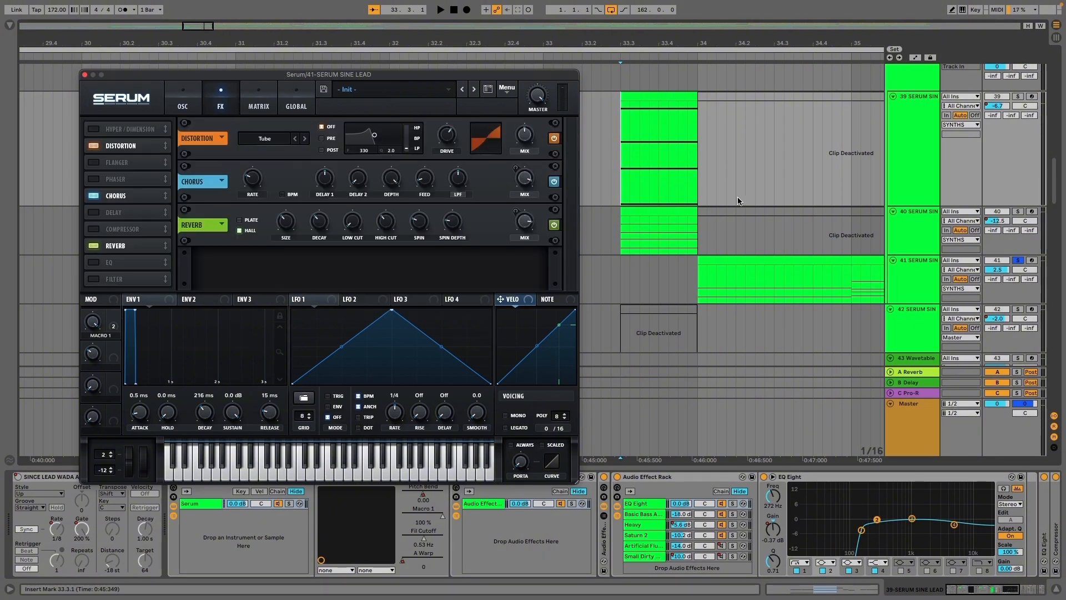
left_click(114, 328)
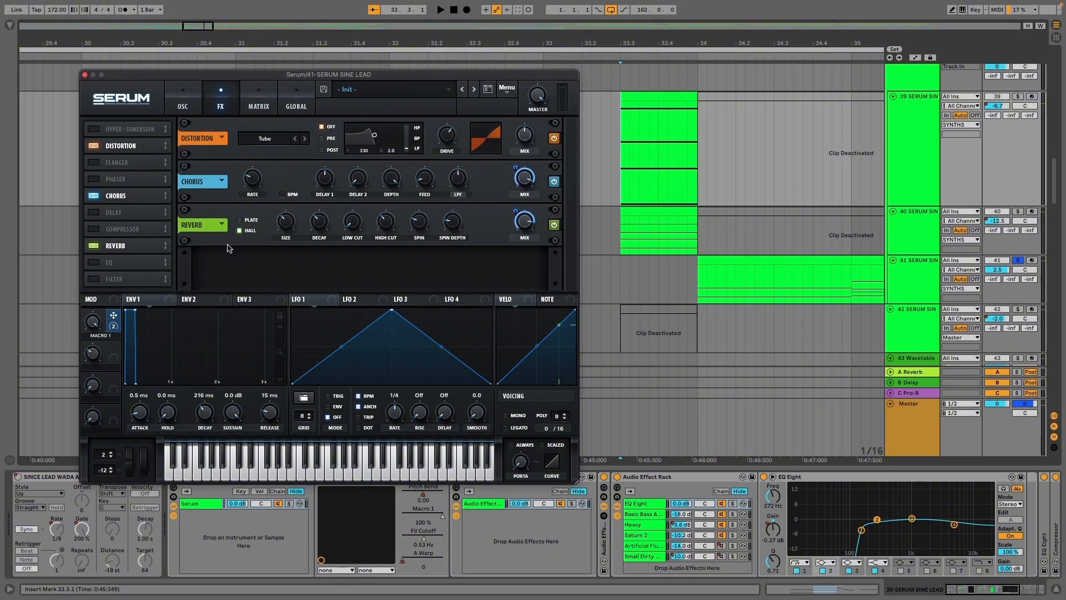
left_click(183, 98)
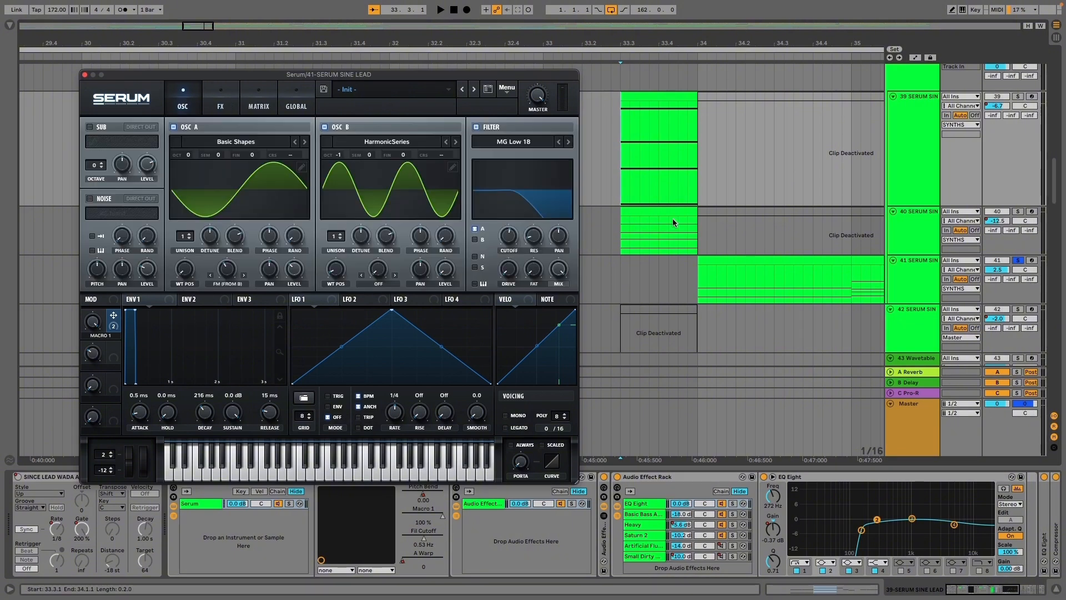
Solo SERUM SINE LEAD track 39 and move the Serum window aside to uncover its clips
left_click(918, 168)
key("s")
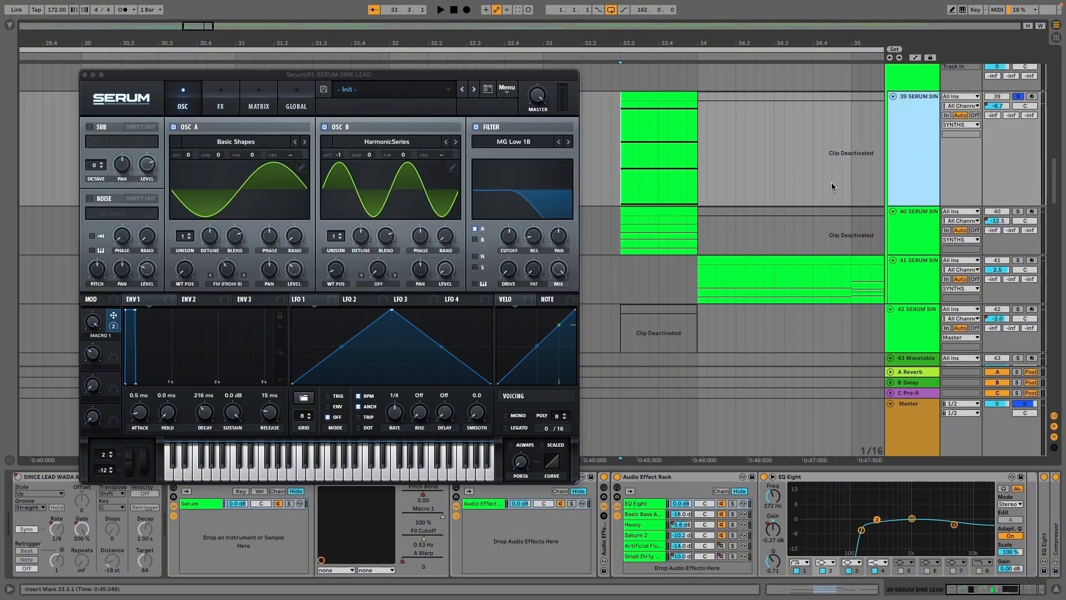
left_click_drag(489, 74, 326, 33)
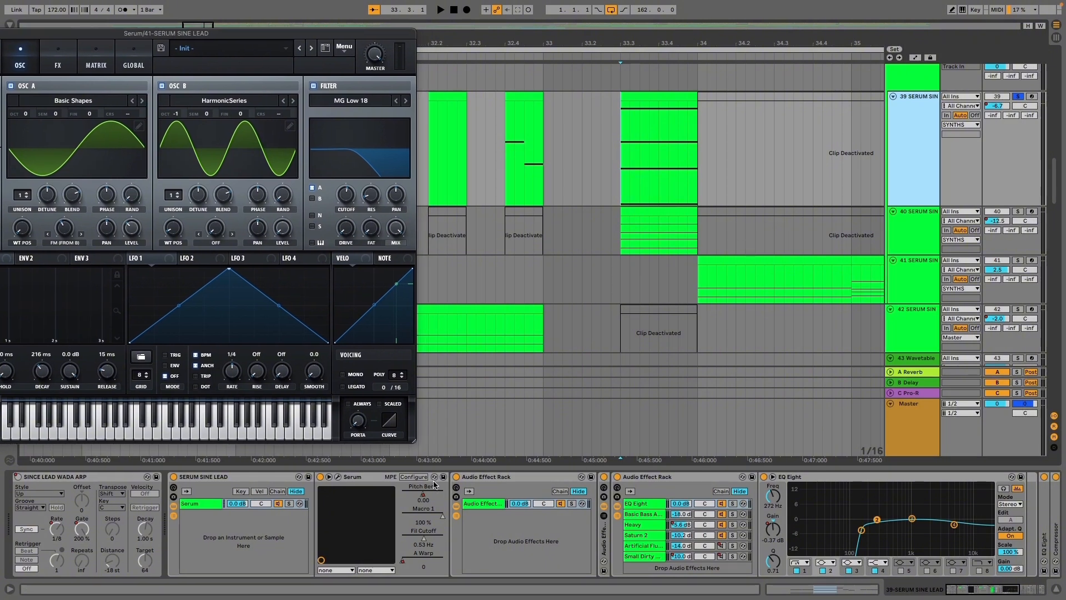
Switch off the first Audio Effect Rack on track 39 and listen from 33.3 without it
left_click(456, 478)
left_click_drag(968, 588, 1038, 588)
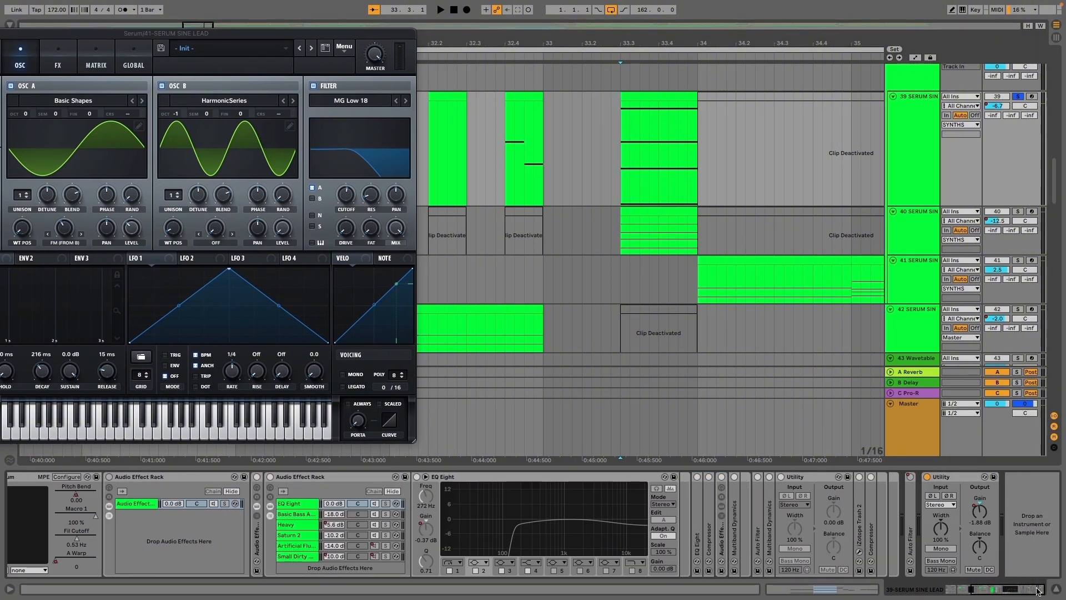
key("space")
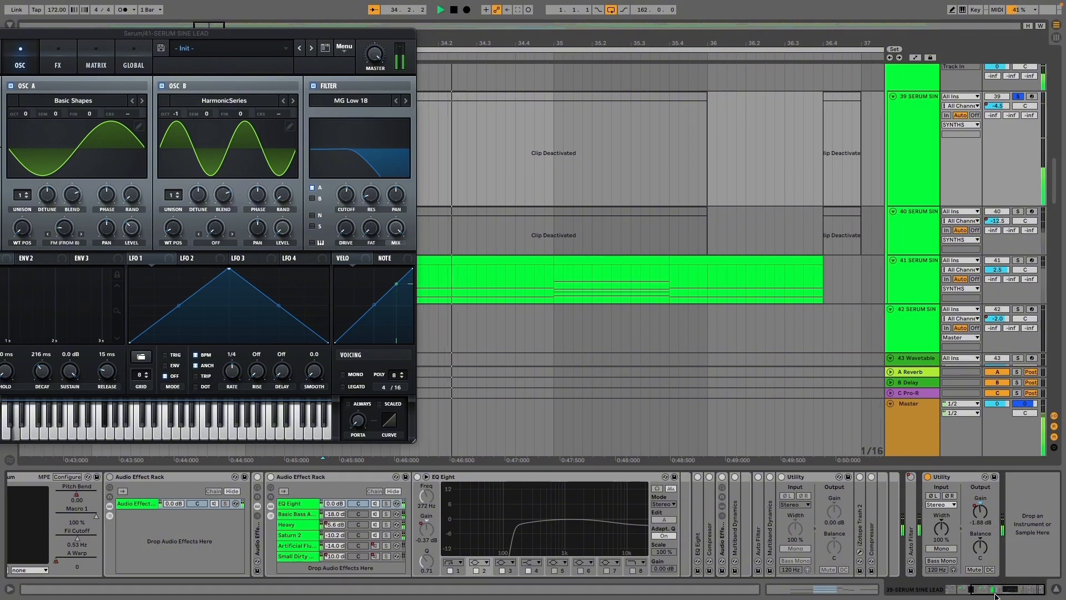
Show the automation lanes and display the SINCE LEAD WADA ARP Synced Rate automation on track 39
scroll(693, 361, "down", 5)
left_click(915, 58)
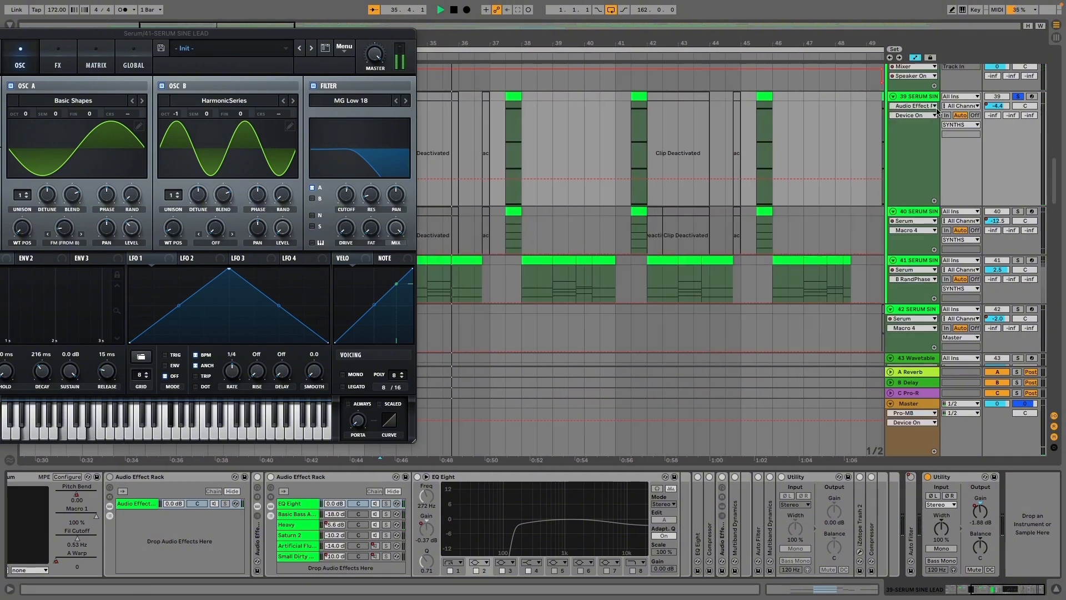
left_click(917, 110)
left_click(859, 124)
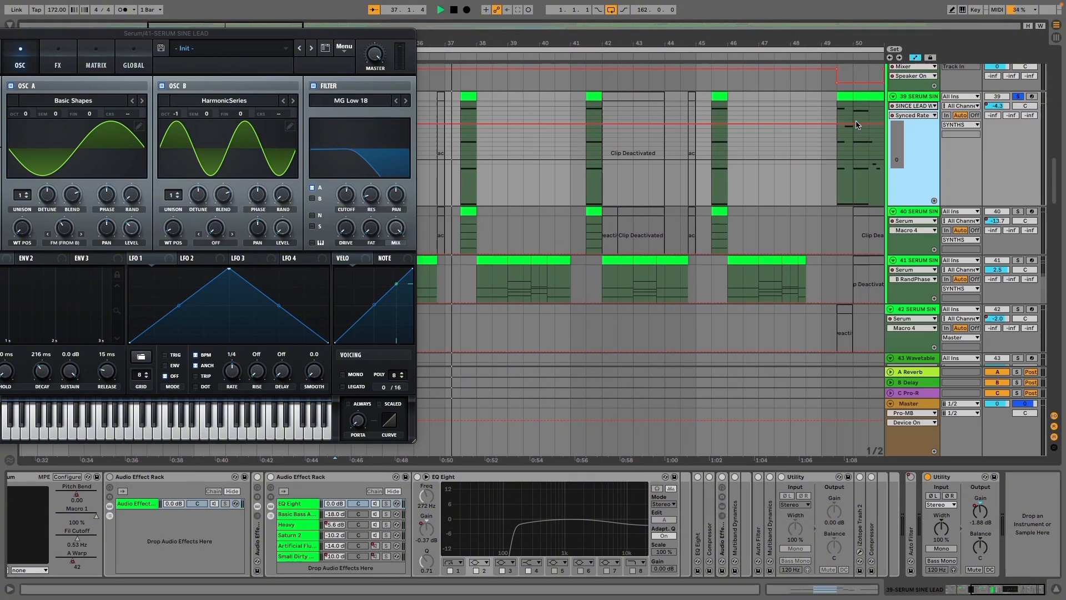
left_click(915, 106)
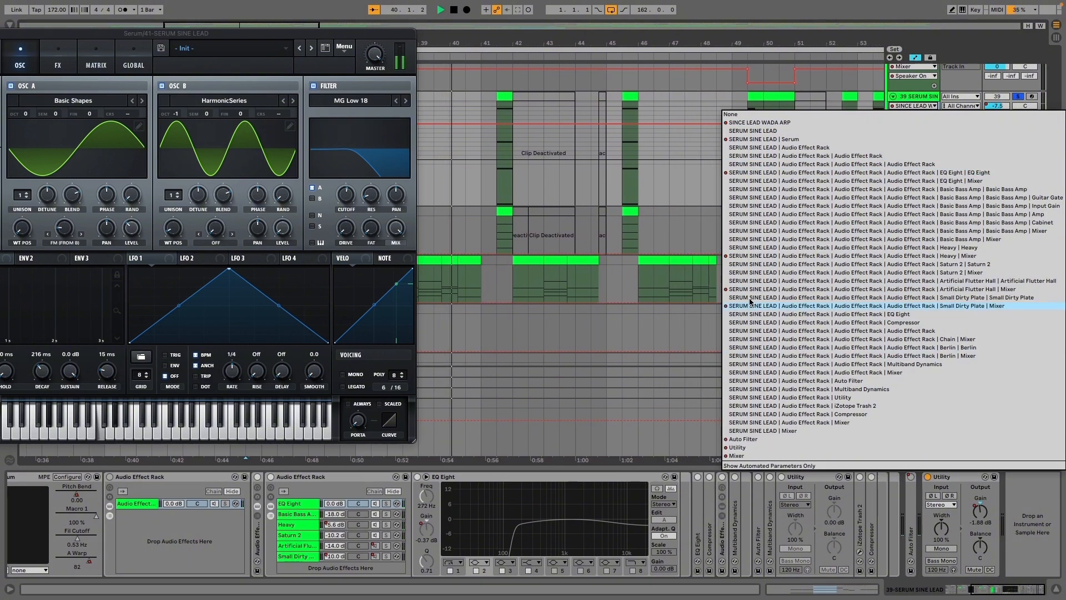
left_click(756, 280)
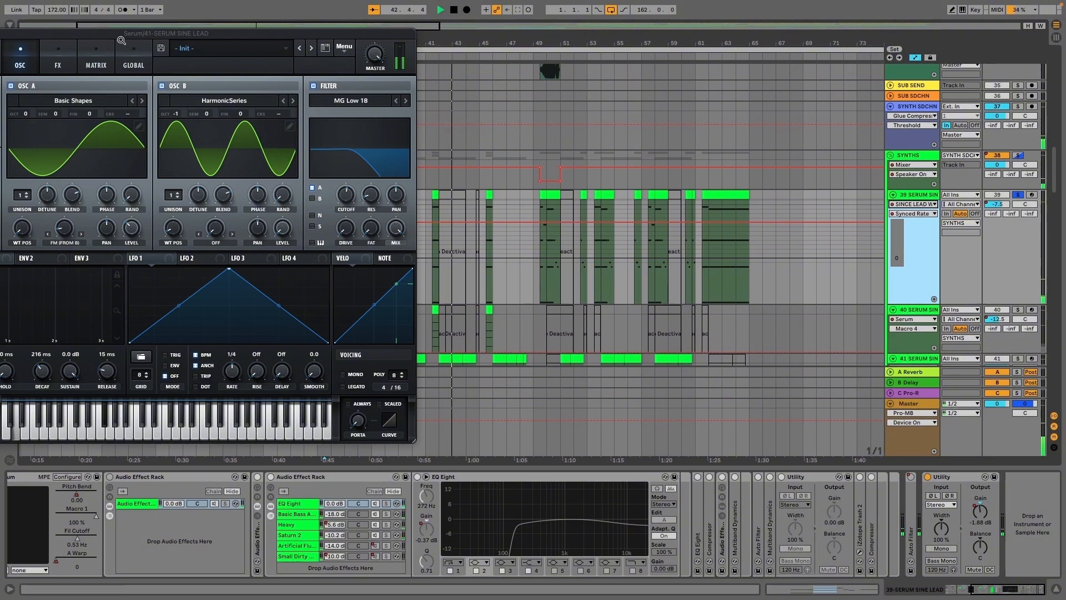
Bring track 41's Serum window back fully into view and stop playback
left_click_drag(125, 35, 736, 126)
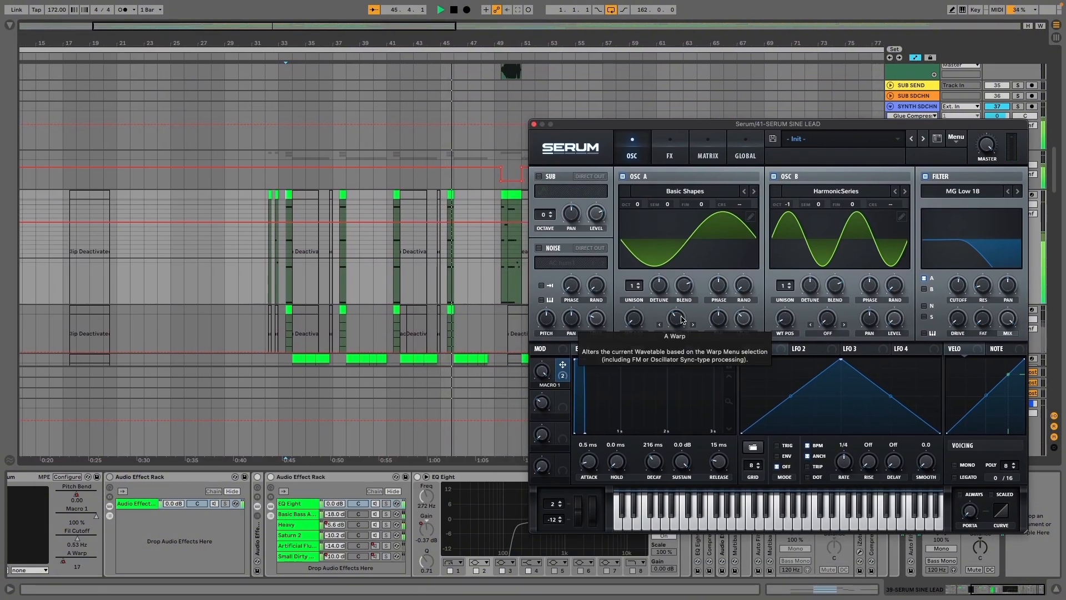
scroll(421, 250, "up", 5)
key("space")
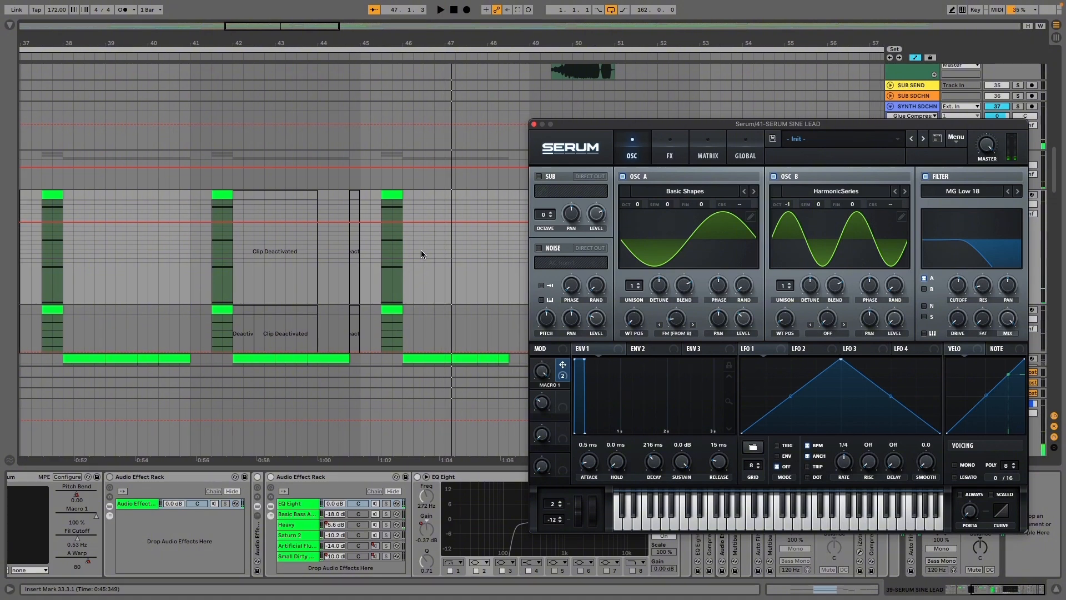
Move the Serum window clear of the clips and devices, and switch track 39's first Audio Effect Rack back on
scroll(443, 265, "down", 2)
scroll(444, 265, "down", 5)
scroll(252, 254, "up", 5)
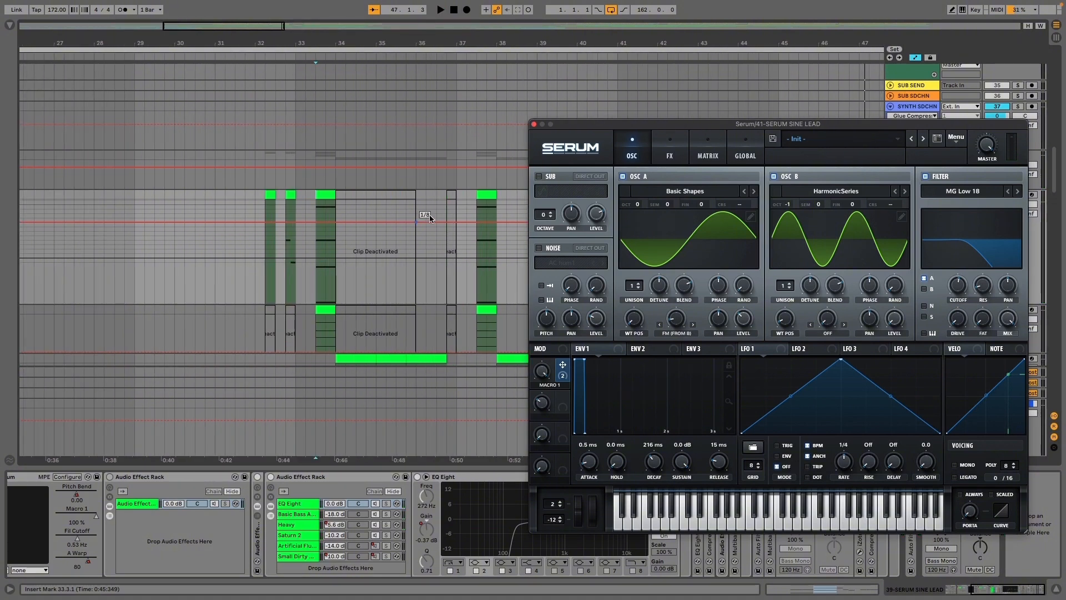
left_click_drag(583, 131, 326, 597)
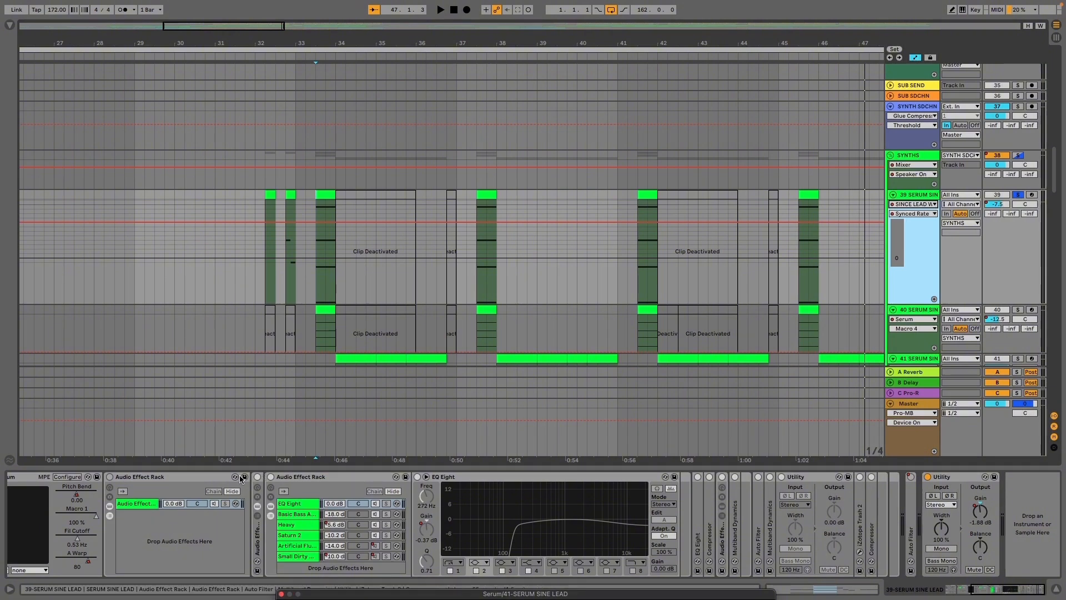
left_click(110, 477)
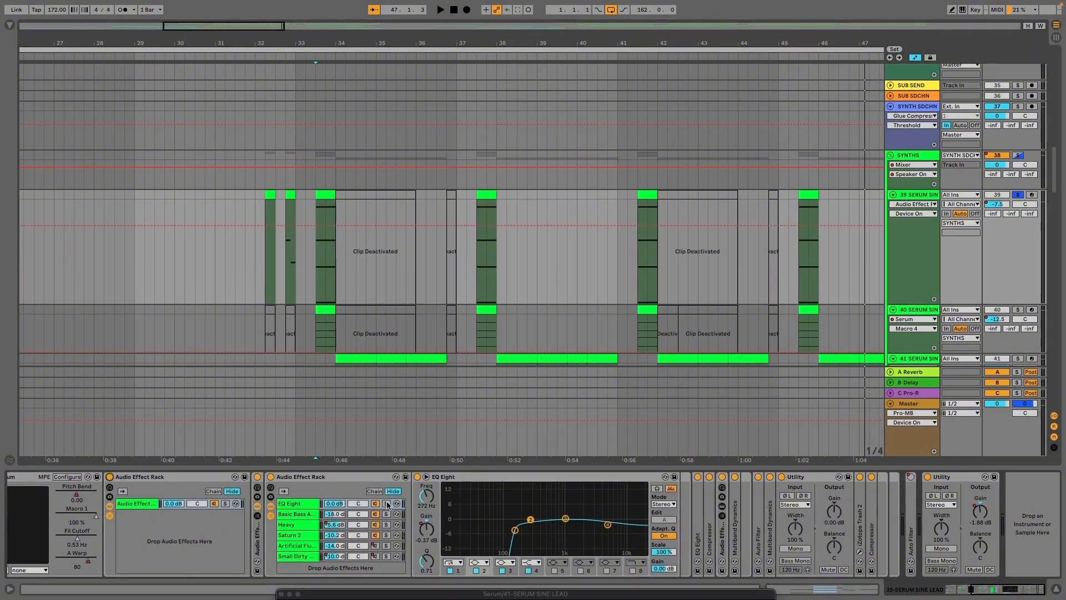
Unfold the nested Audio Effect Rack on track 39 and show the devices inside its chain
left_click(308, 479)
key("ctrl+g")
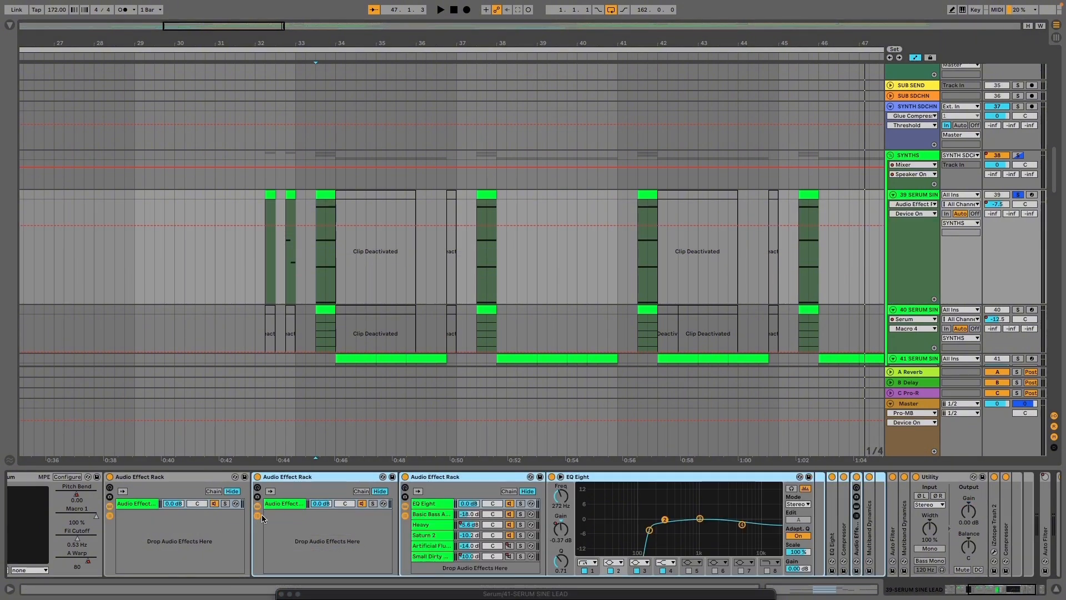
double_click(309, 479)
left_click(257, 516)
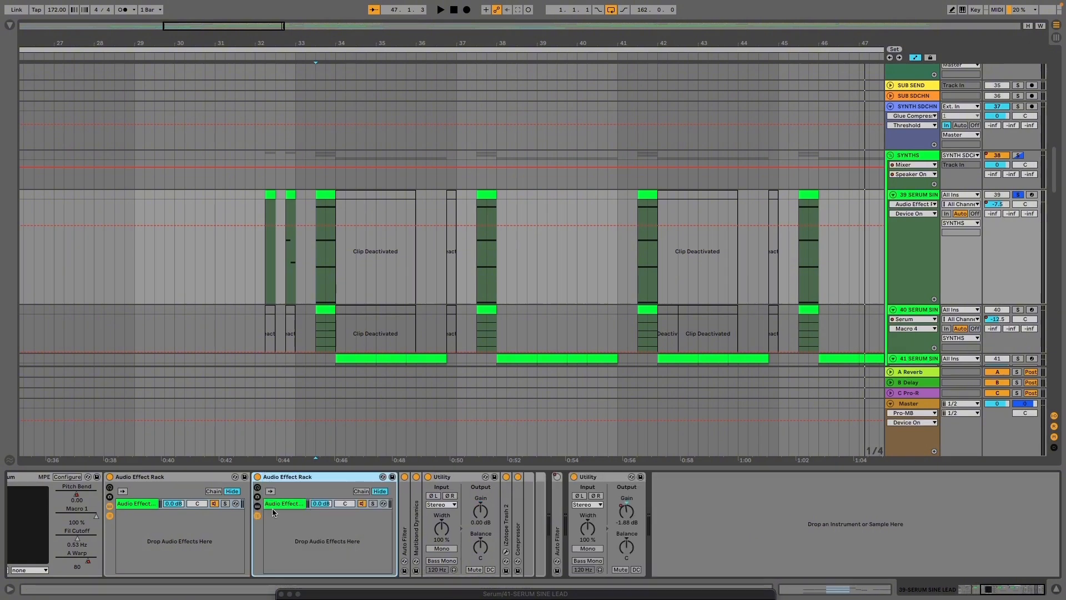
left_click(284, 503)
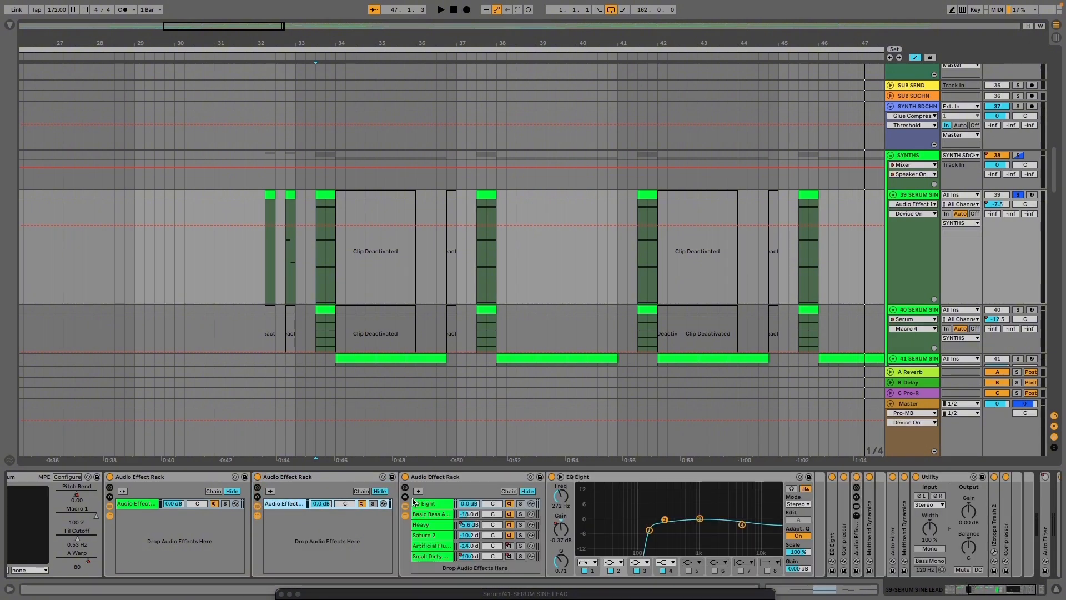
Place the insert marker at 33.3 on track 39 and look over the clips on tracks 40 to 42 there
scroll(300, 311, "up", 5)
left_click(379, 261)
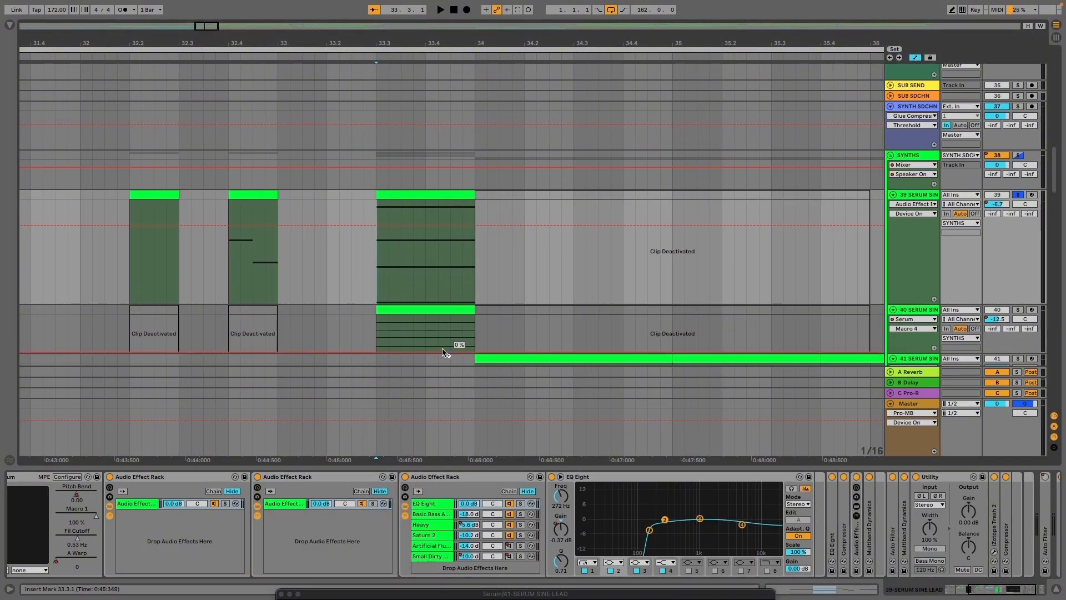
scroll(452, 354, "down", 5)
scroll(443, 225, "down", 2)
scroll(442, 224, "up", 2)
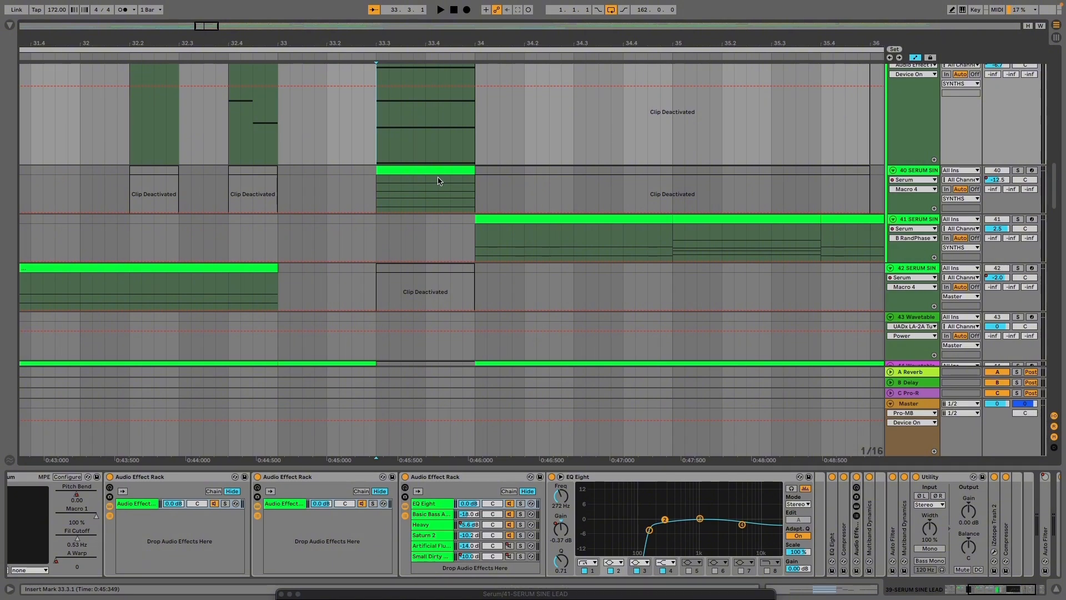
Turn off all soloing in the SYNTHS group and bring up track 39's device chain
scroll(836, 330, "up", 3)
left_click(918, 112)
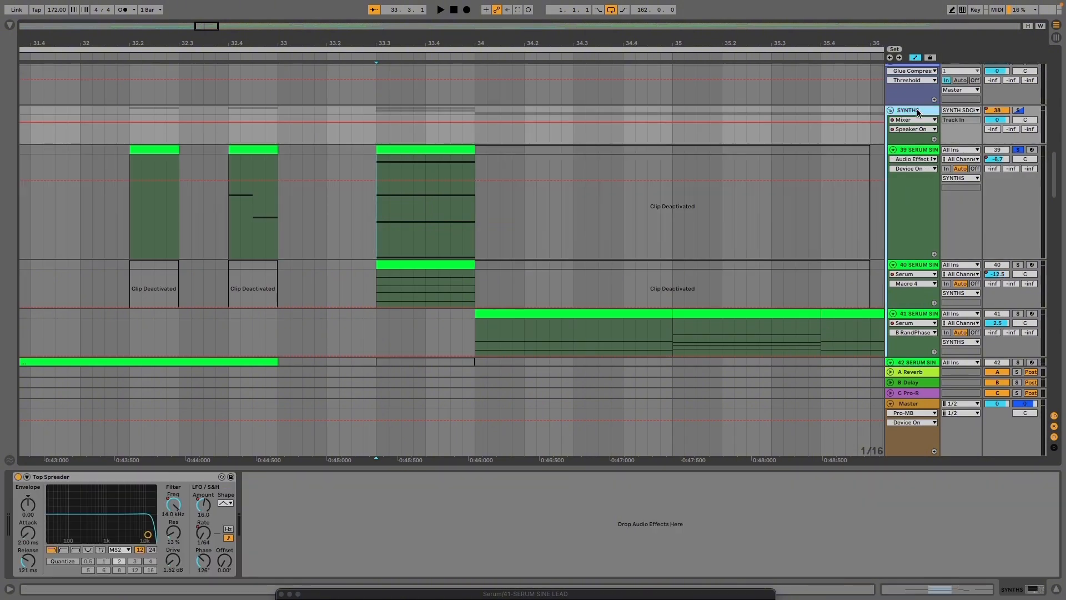
key("s")
key("s")
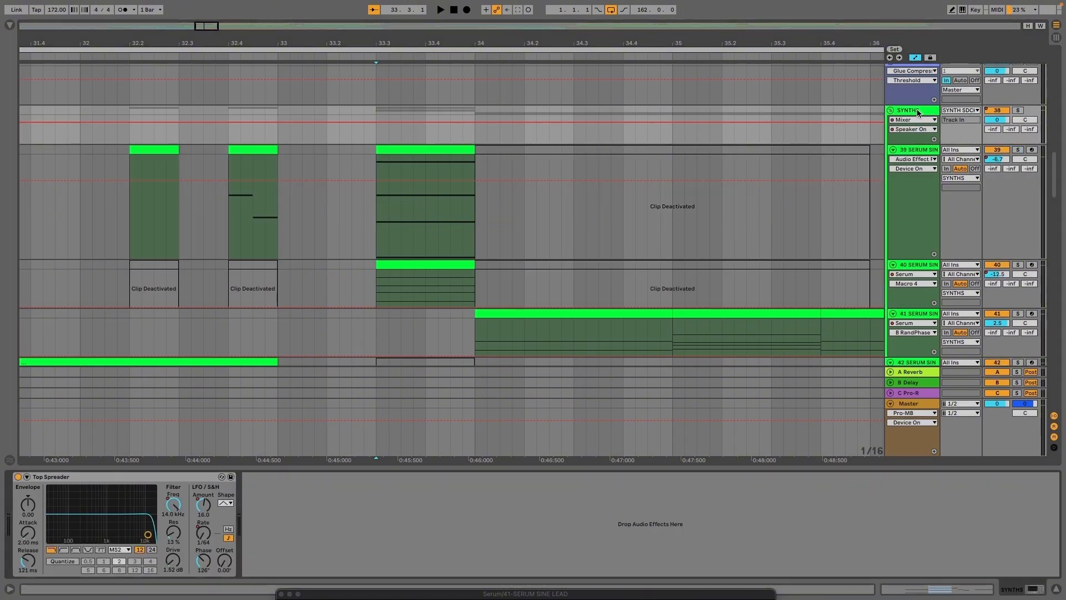
left_click(913, 151)
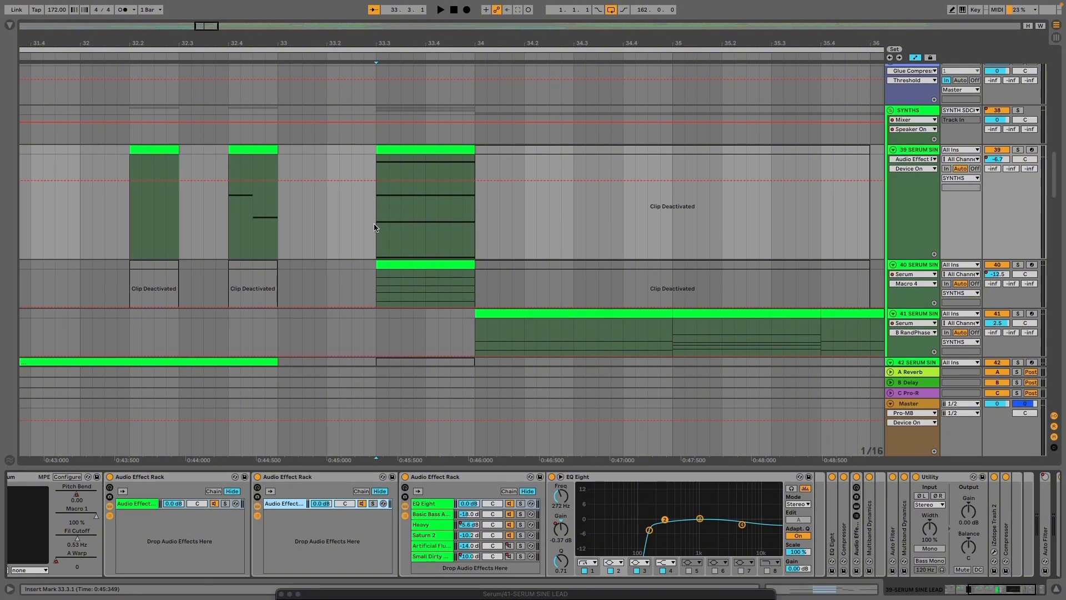
Solo the EQ Eight chain in track 39's nested Audio Effect Rack and check the settings of EQ bands 1 and 4
left_click(520, 503)
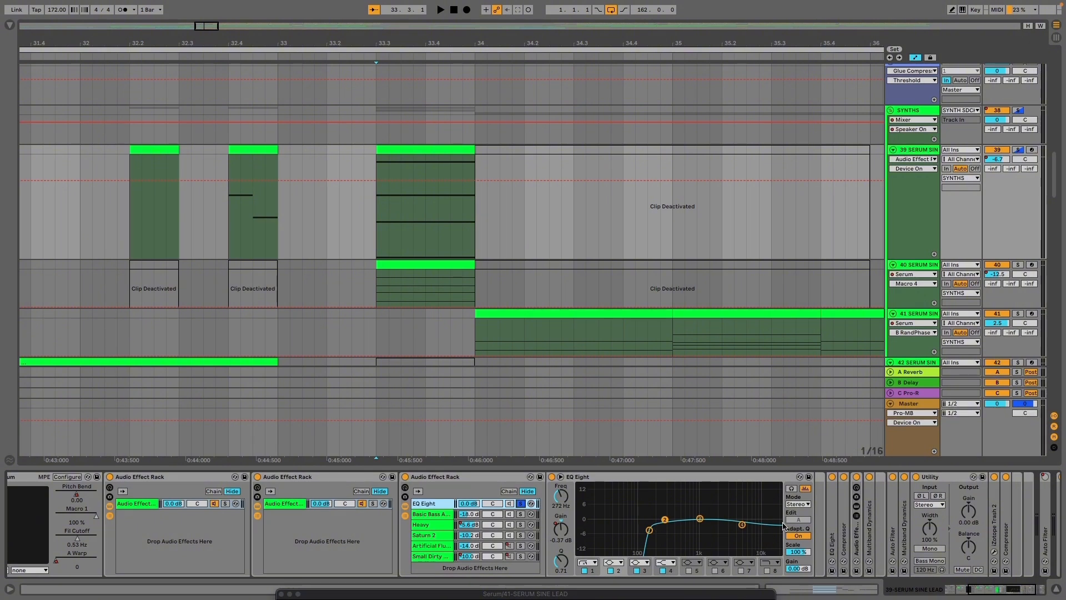
left_click(742, 525)
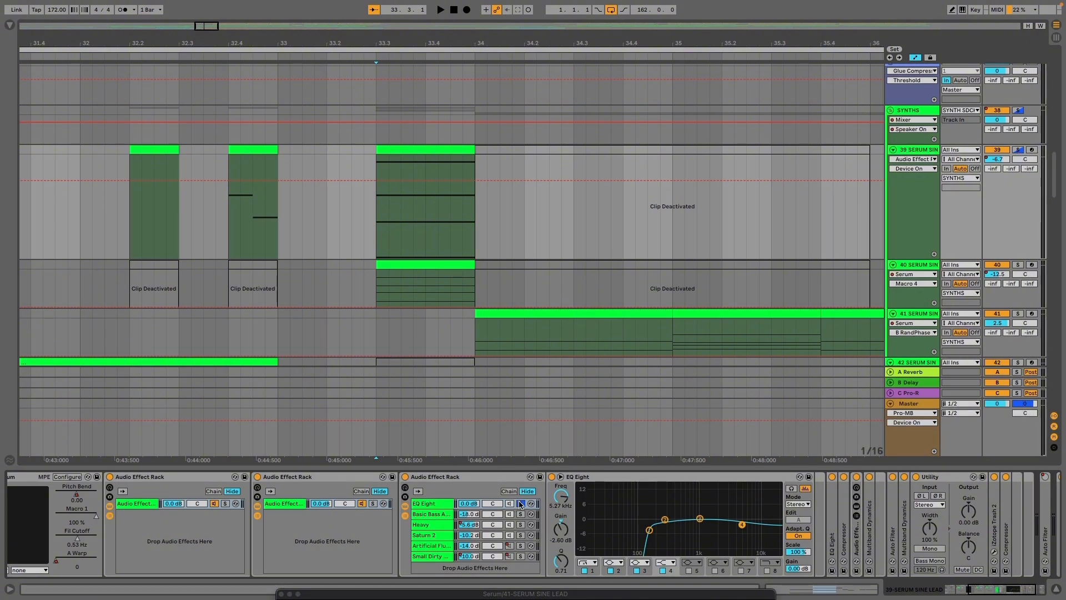
left_click(648, 530)
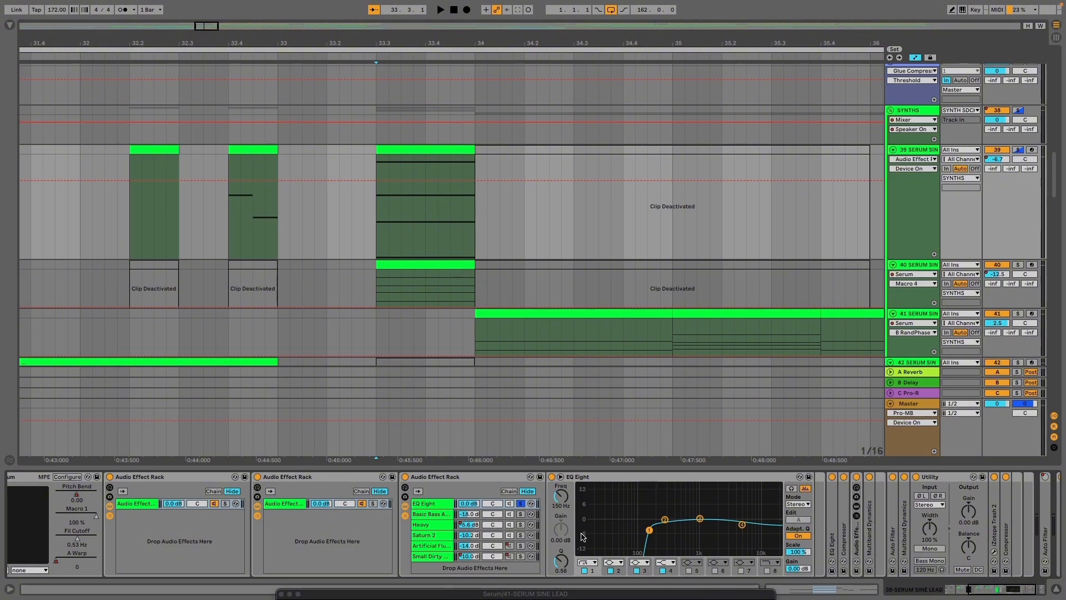
left_click(743, 525)
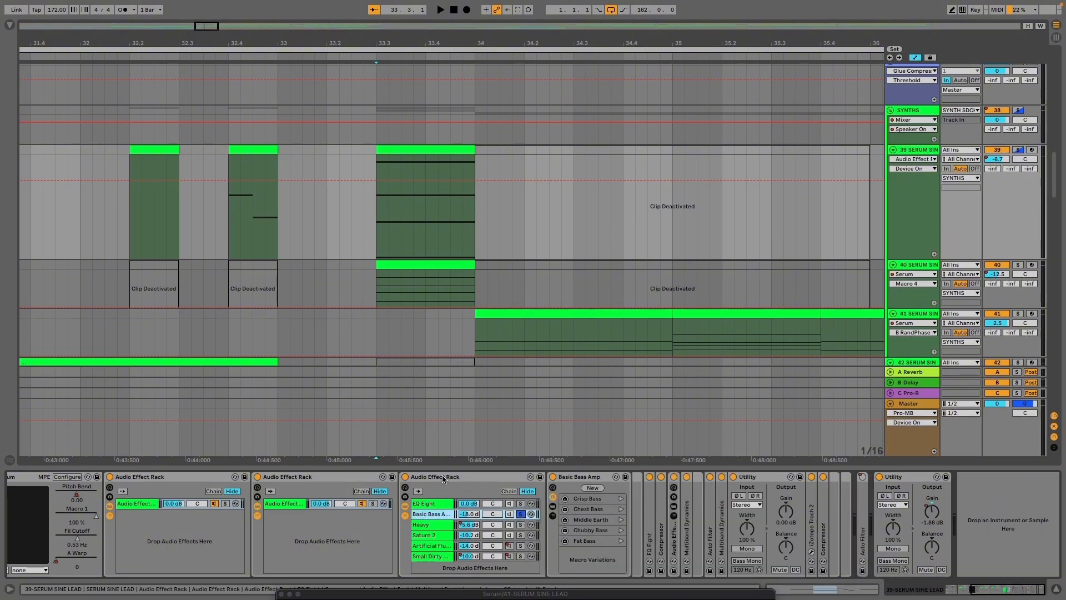
Play track 39 from 33.3 with the EQ Eight chain soloed, repeating the passage to hear that chain alone
key("space")
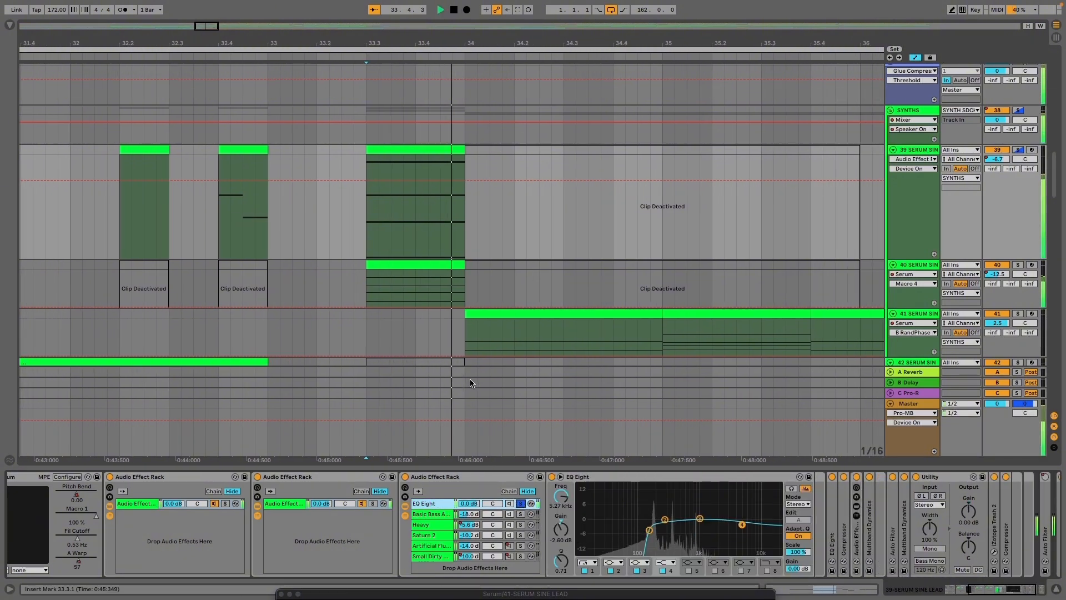
key("space")
scroll(490, 375, "down", 5)
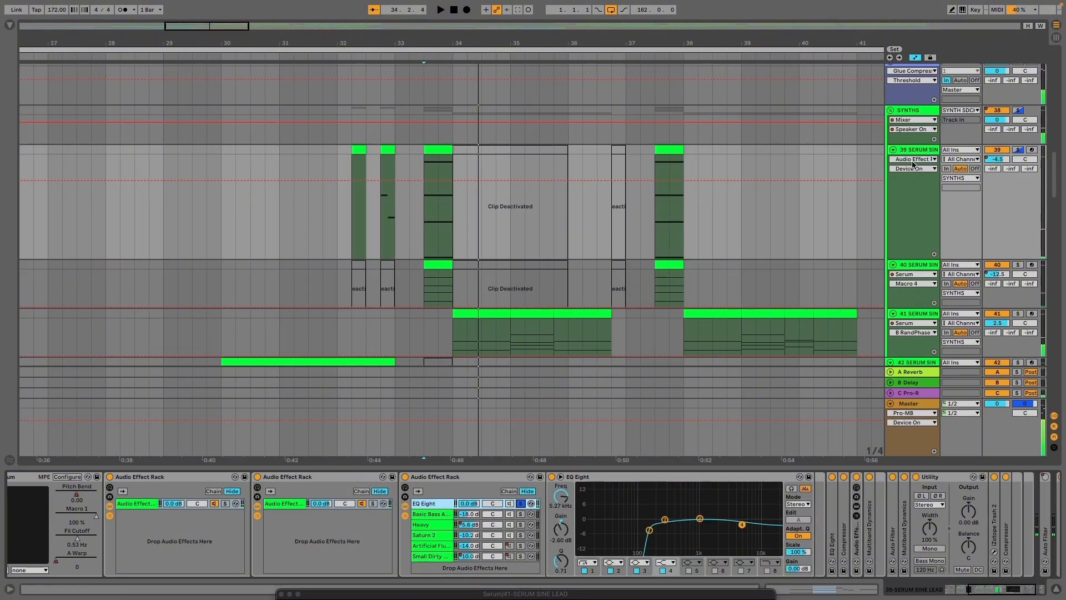
scroll(465, 248, "up", 8)
key("space")
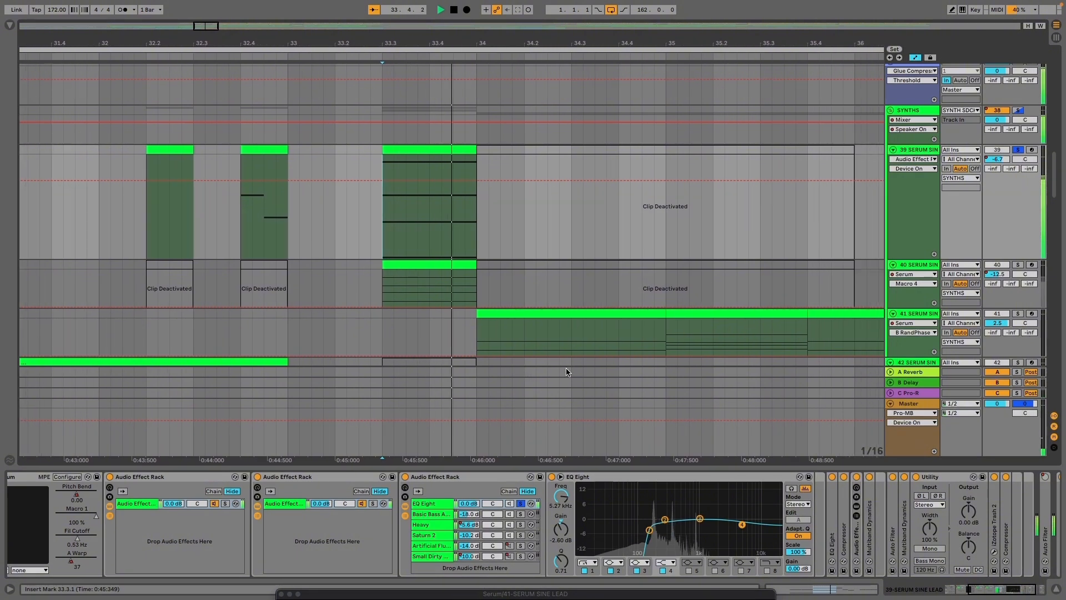
key("space")
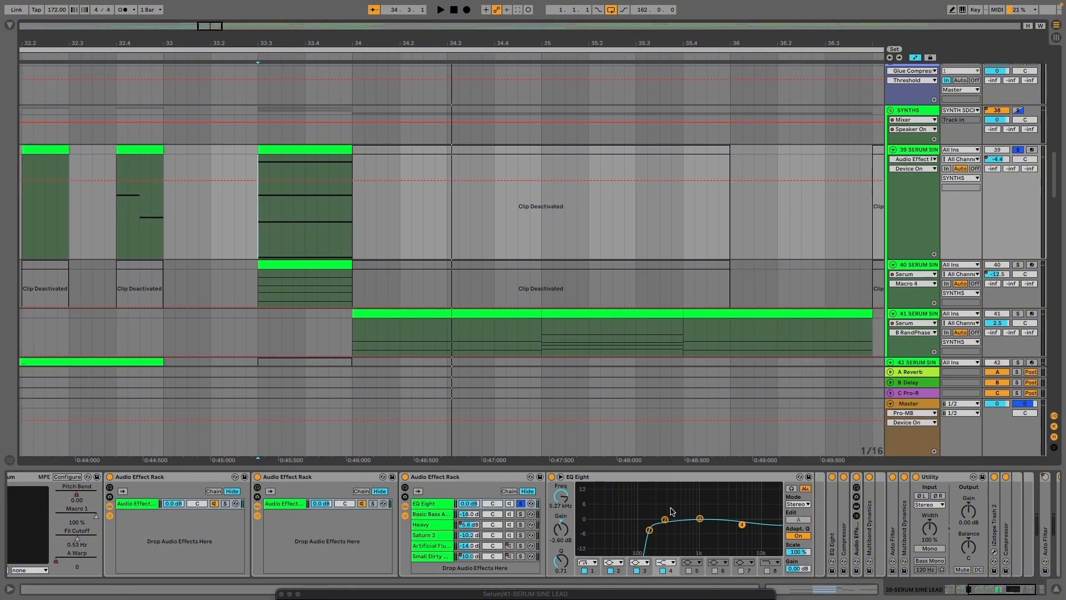
Switch off the devices behind the nested rack on track 39: Audio Effect Rack, Multiband Dynamics, Auto Filter, Utility, Trash 2 and Compressor
left_click(857, 476)
left_click(869, 477)
left_click(892, 477)
left_click(904, 477)
left_click(916, 477)
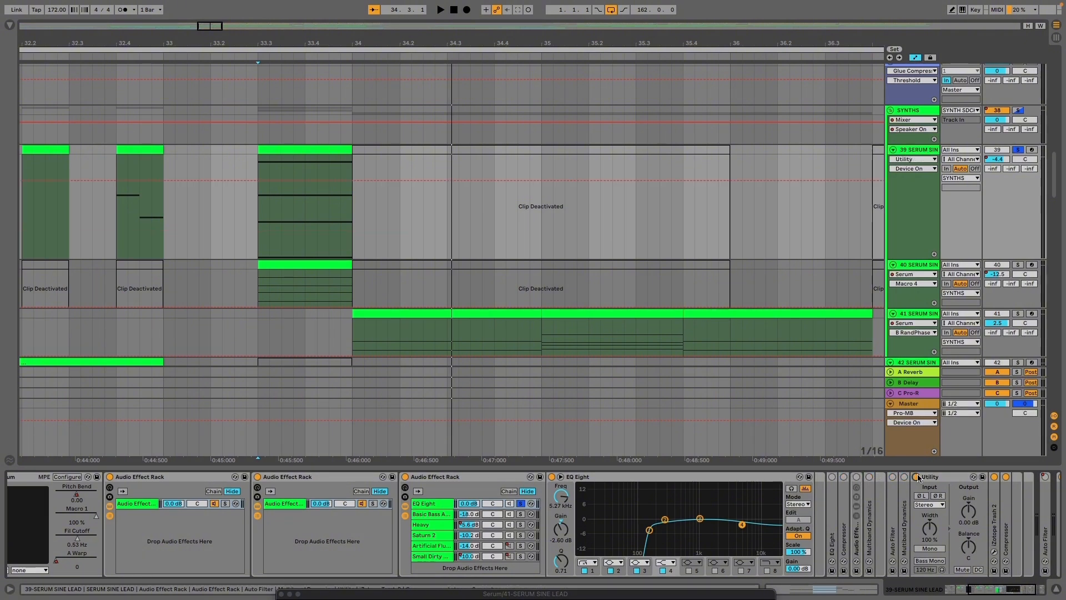
left_click(994, 476)
left_click(1006, 477)
left_click(1018, 585)
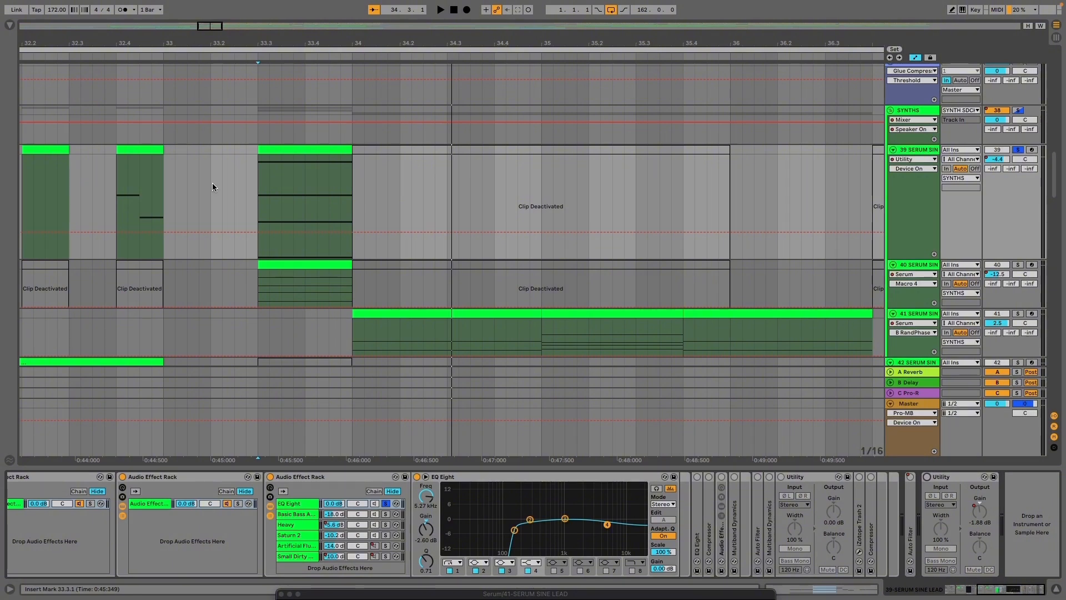
Play the EQ Eight chain from 33.3, and solo the Basic Bass Amp chain instead to hear it over the same passage
key("space")
key("space")
left_click(386, 514)
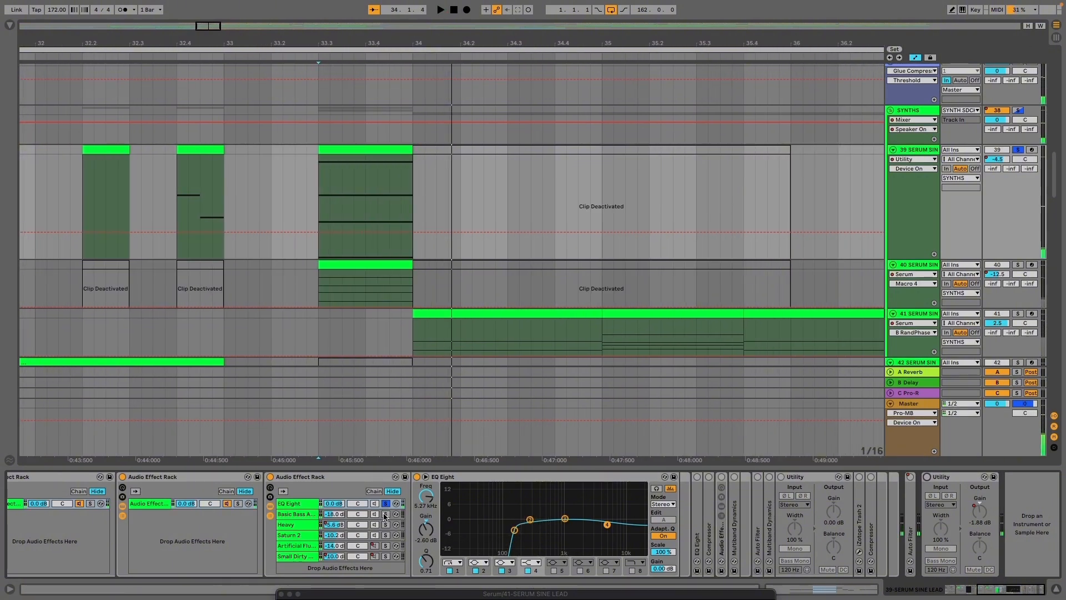
key("space")
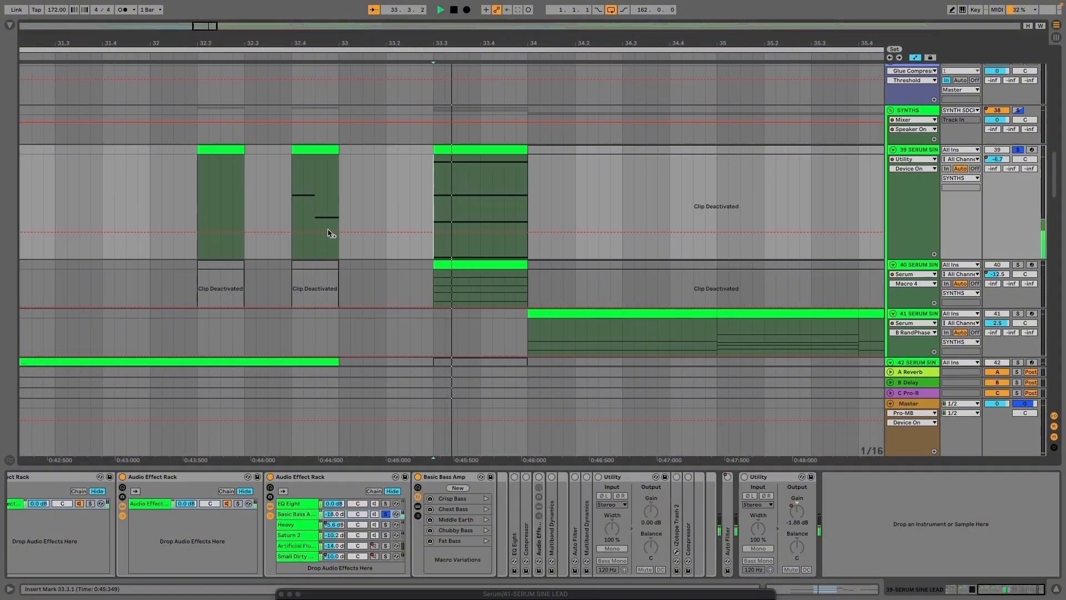
key("space")
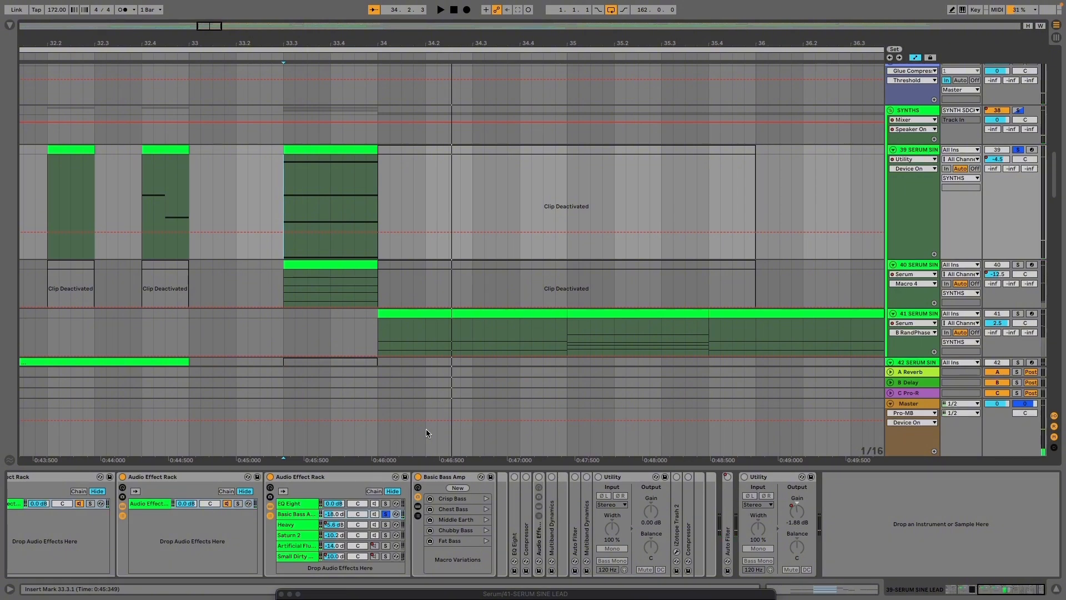
Solo the EQ Eight and Basic Bass Amp chains together and play them from 33.3 to compare the blend
left_click(386, 506)
key("space")
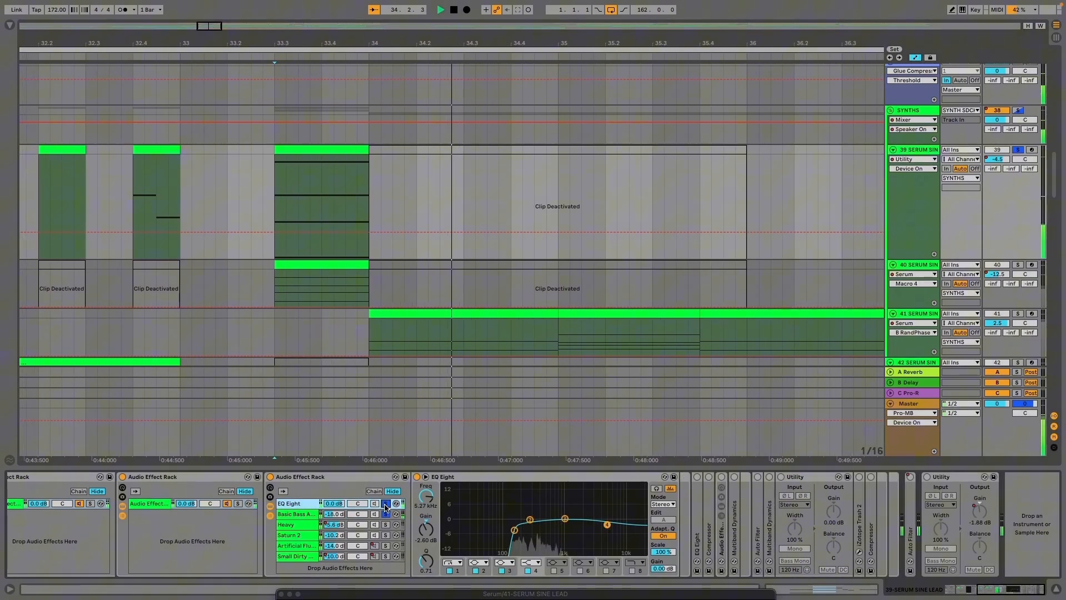
key("space")
left_click(386, 516)
key("space")
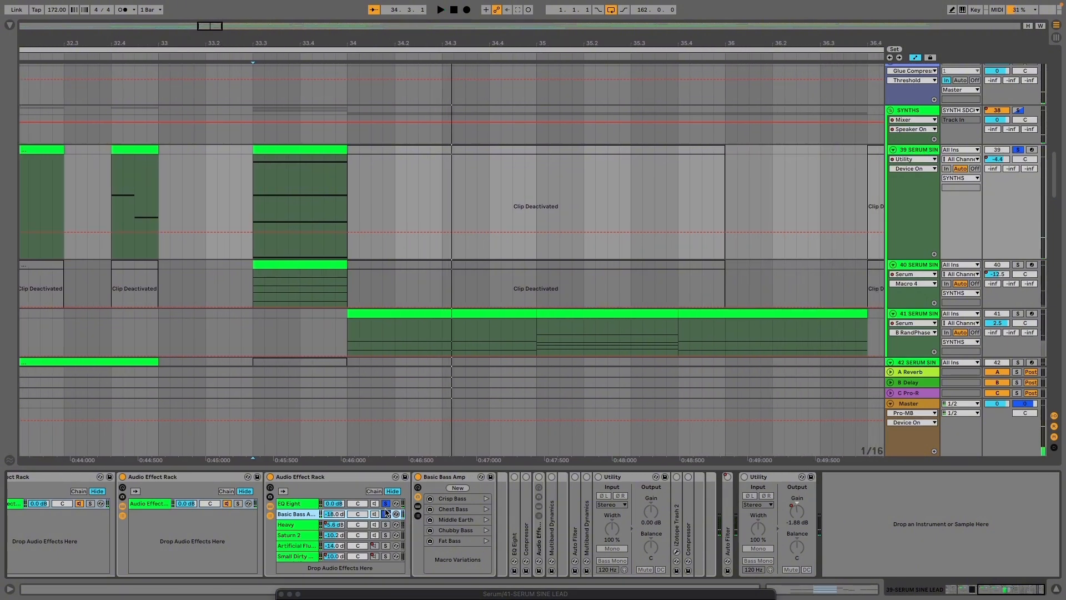
Try the Basic Bass Amp chain at a raised volume of about -1.8 dB during playback, and undo the change
left_click(289, 515)
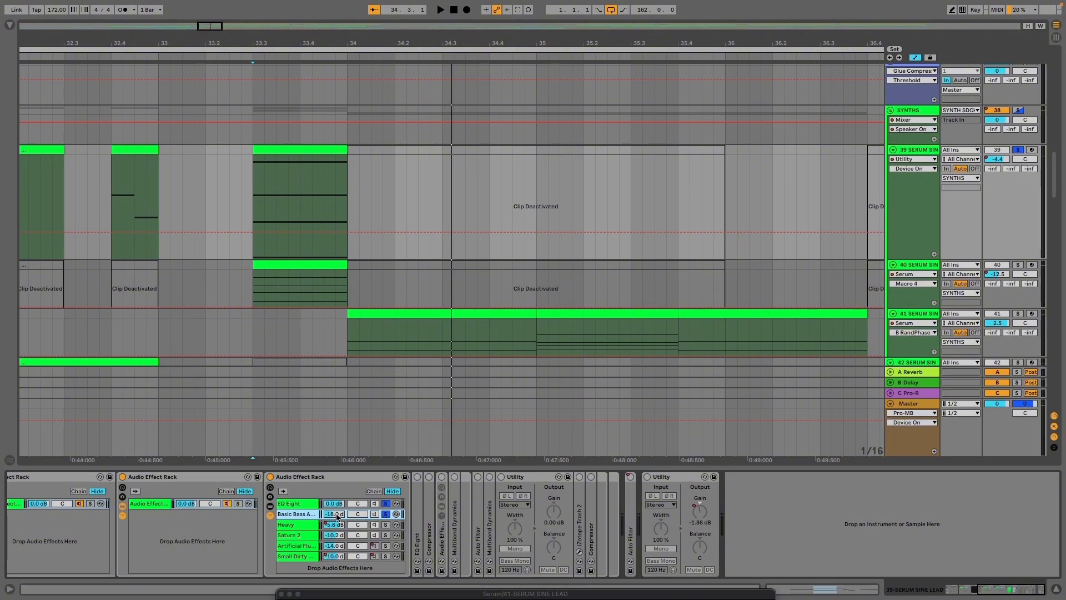
left_click_drag(340, 517, 340, 487)
key("space")
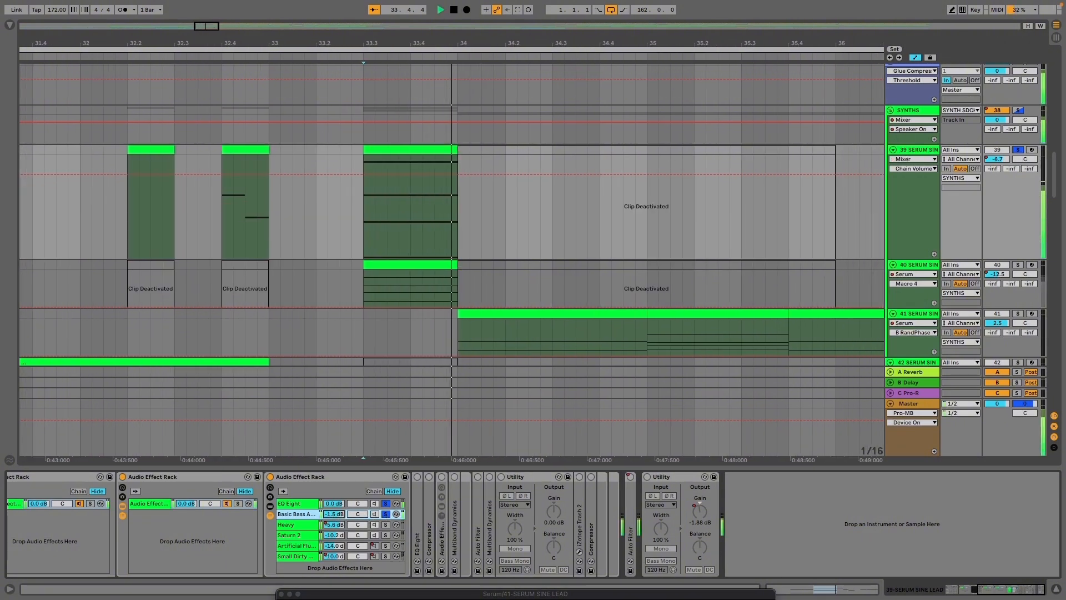
key("space")
key("super+z")
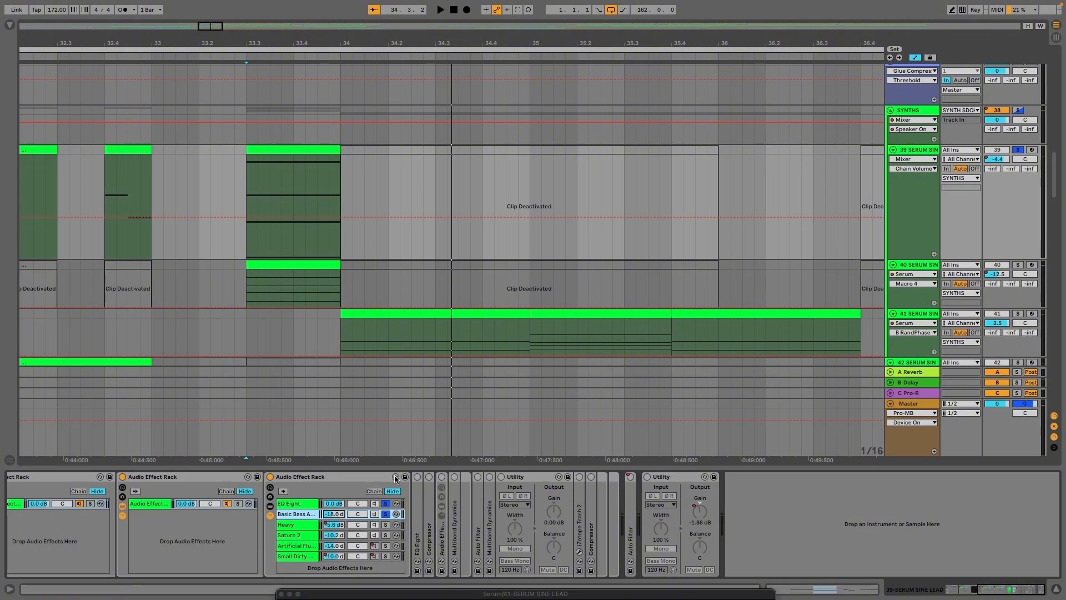
Solo only the Heavy chain and examine the settings of its Softube amp device
left_click(386, 525)
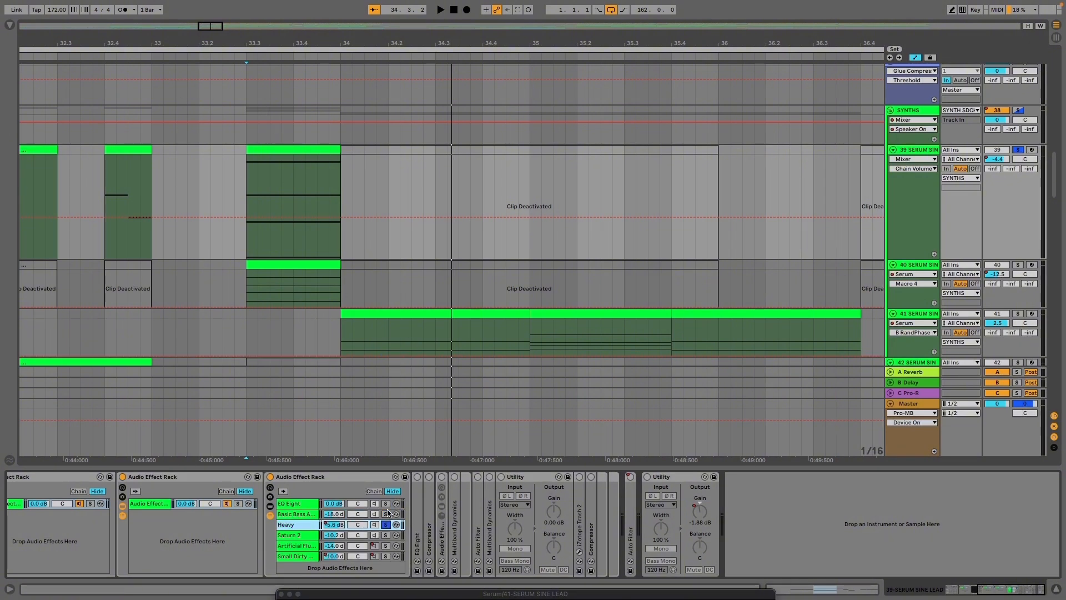
left_click(304, 526)
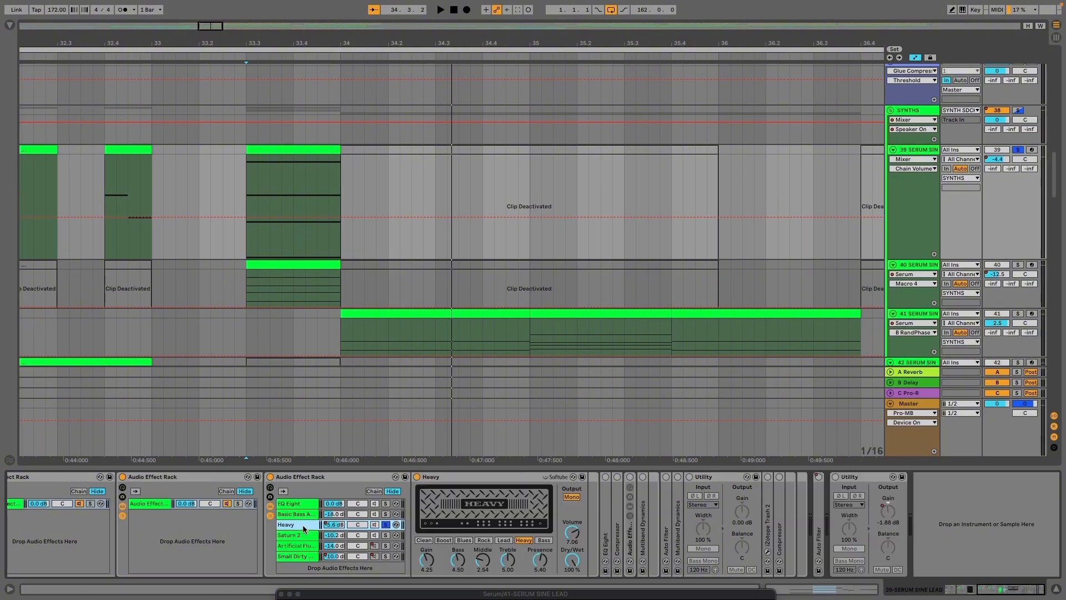
left_click(544, 517)
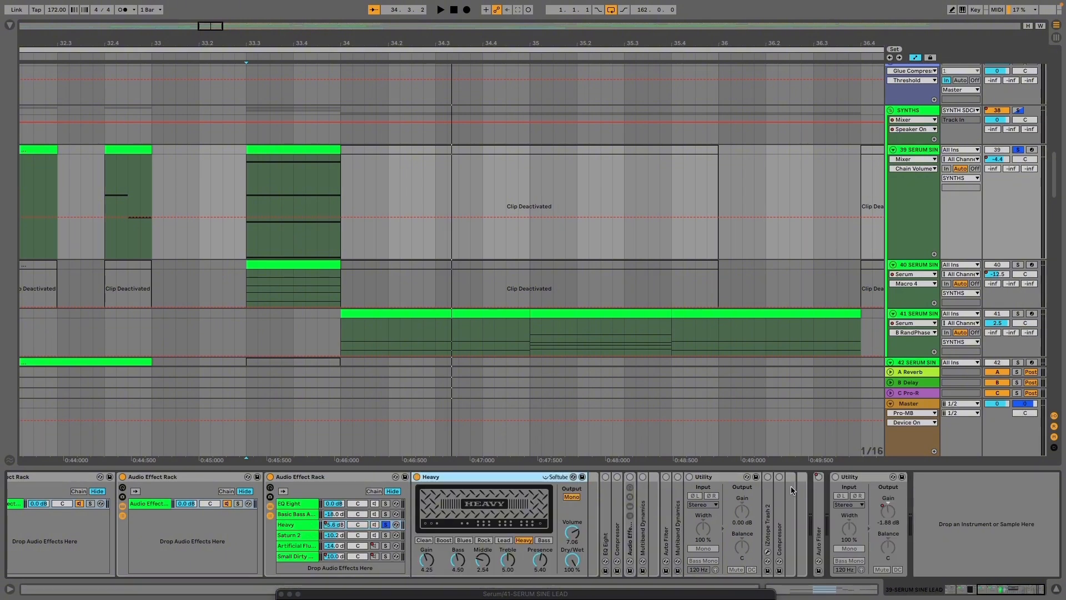
Put the insert marker at 33.3 on track 39 and hide the automation in the arrangement
scroll(304, 286, "down", 3)
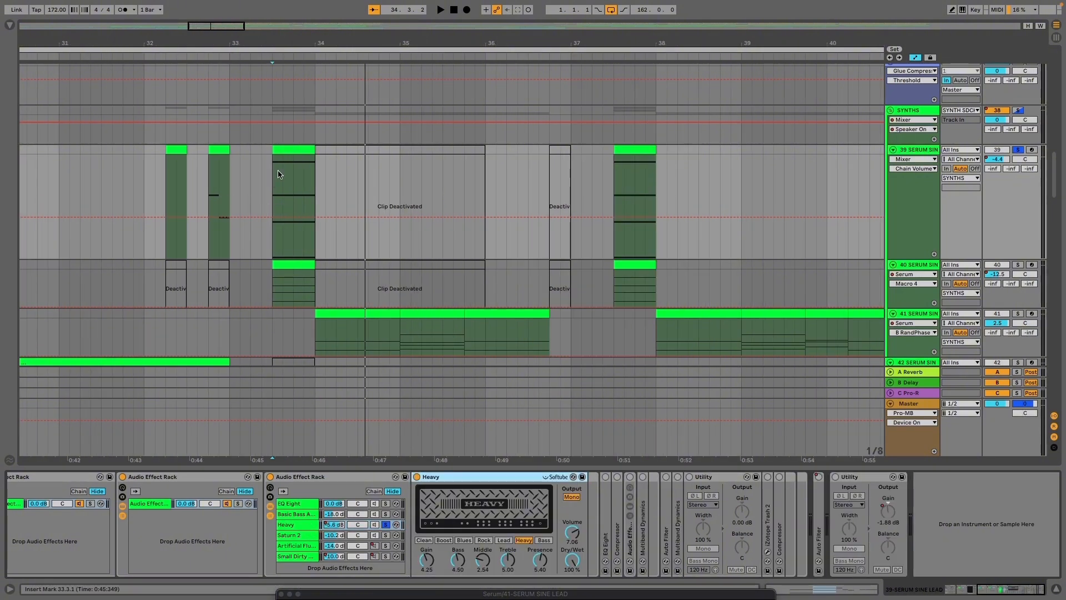
key("ctrl+a")
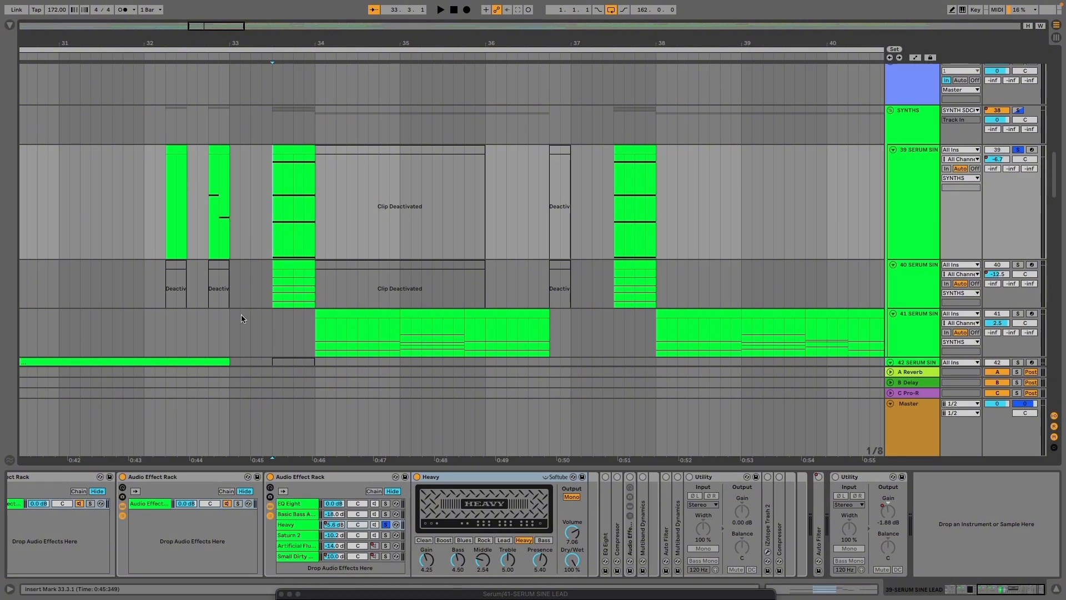
scroll(233, 313, "up", 5)
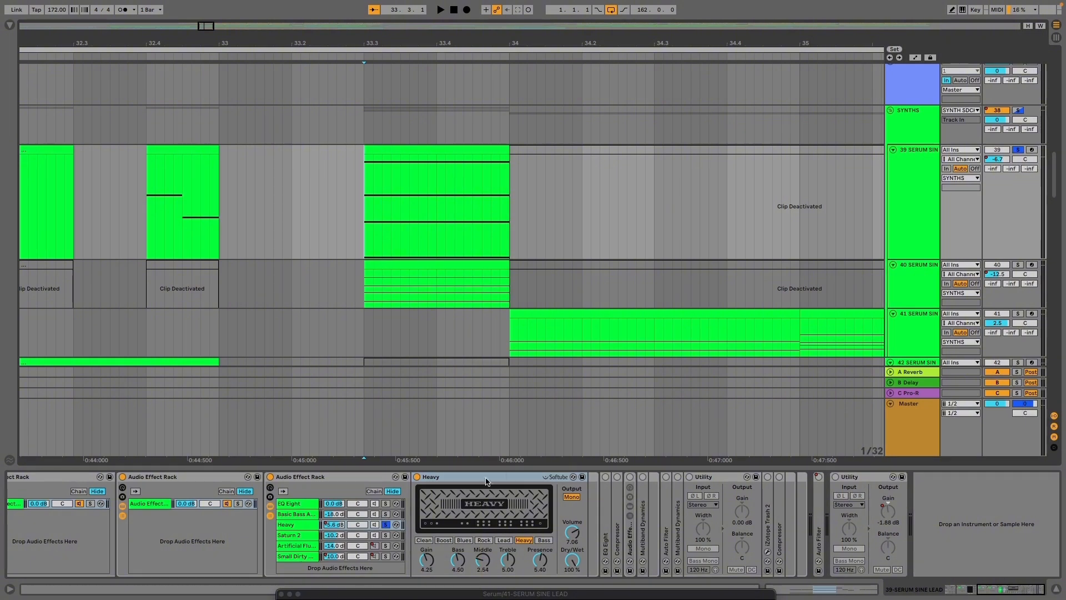
Add the Basic Bass Amp and EQ Eight chains to the soloed Heavy chain and play all three together
left_click(388, 514, "super")
left_click(387, 504, "super")
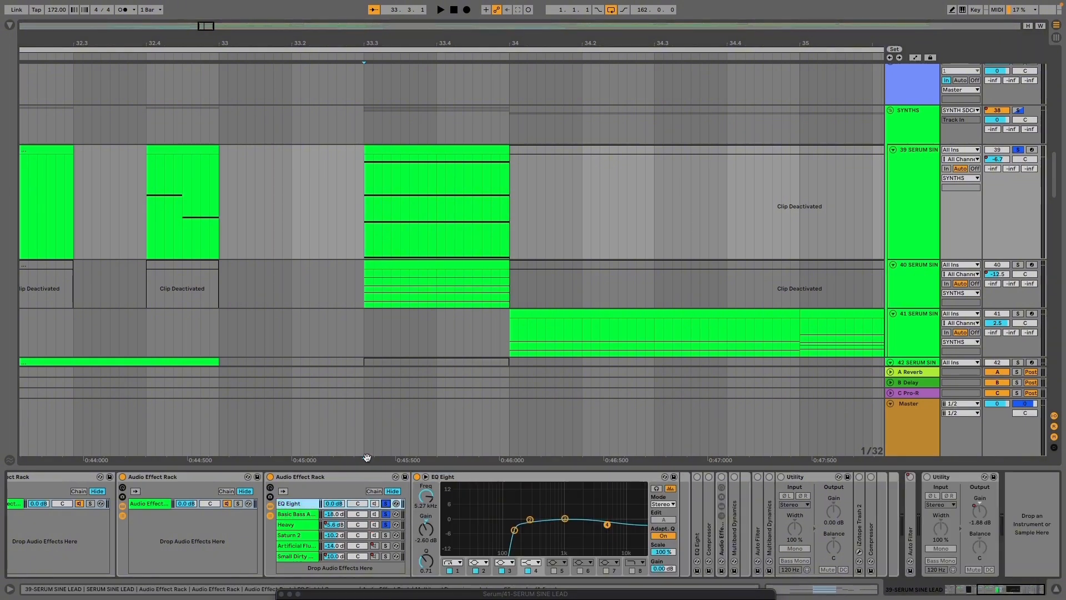
key("space")
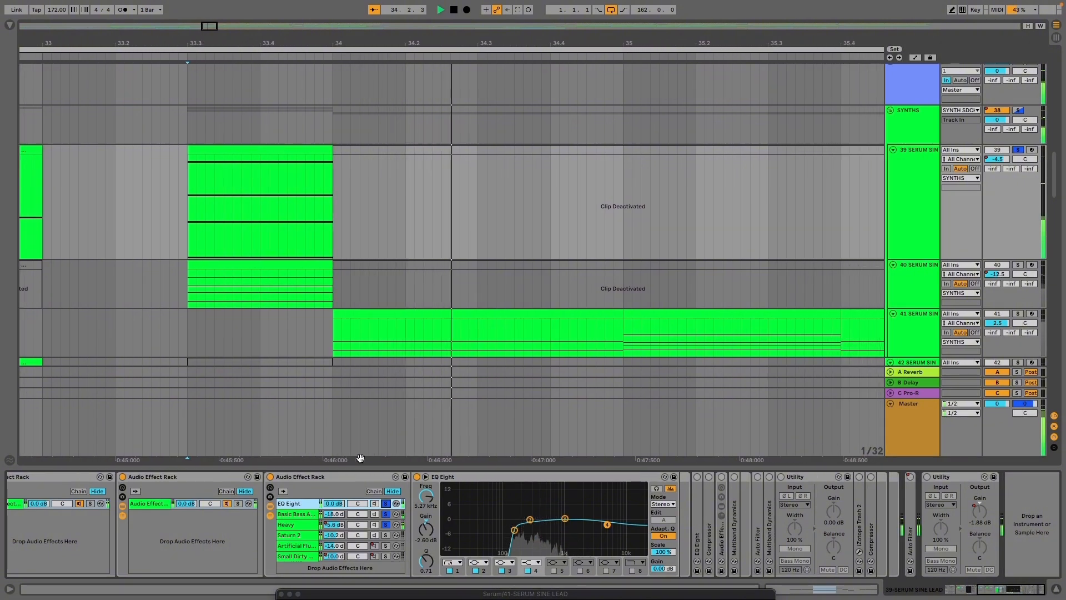
key("space")
Play the Heavy chain soloed on its own, and switch the Basic Bass Amp and EQ Eight solos to compare
left_click(386, 525, "super")
key("space")
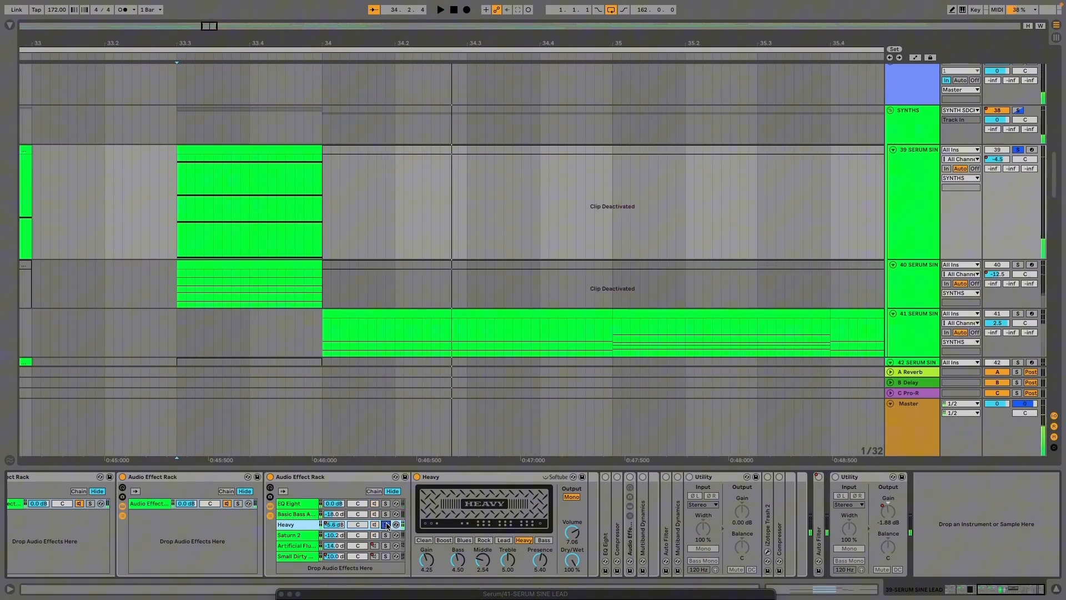
left_click(386, 514)
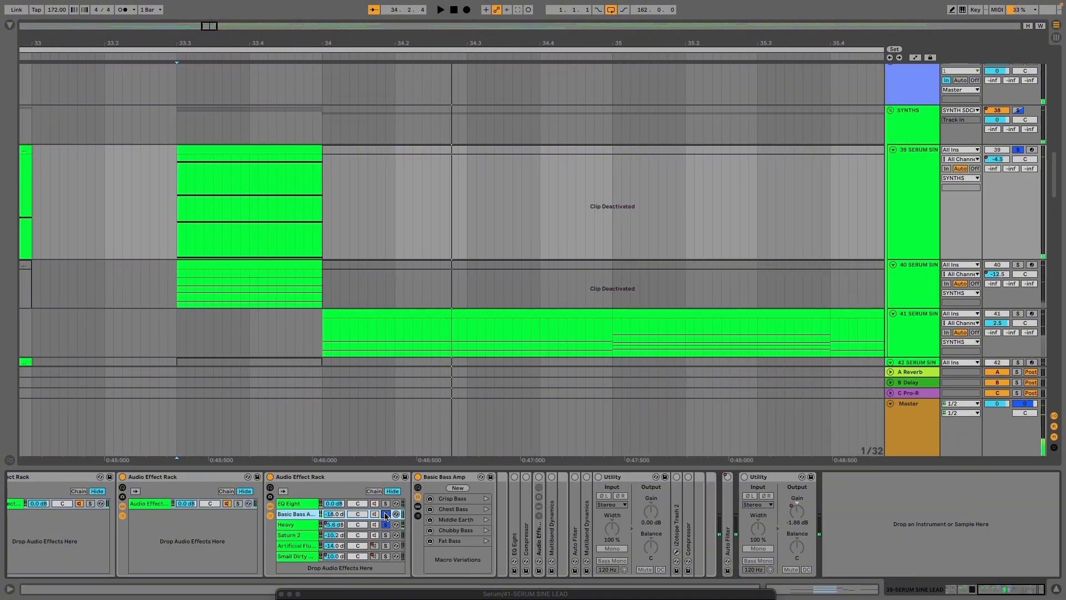
left_click(386, 504)
left_click(385, 504)
Solo the Saturn 2 chain, look over its American Tweed Amp settings in the plug-in window, and close the window
left_click(386, 535)
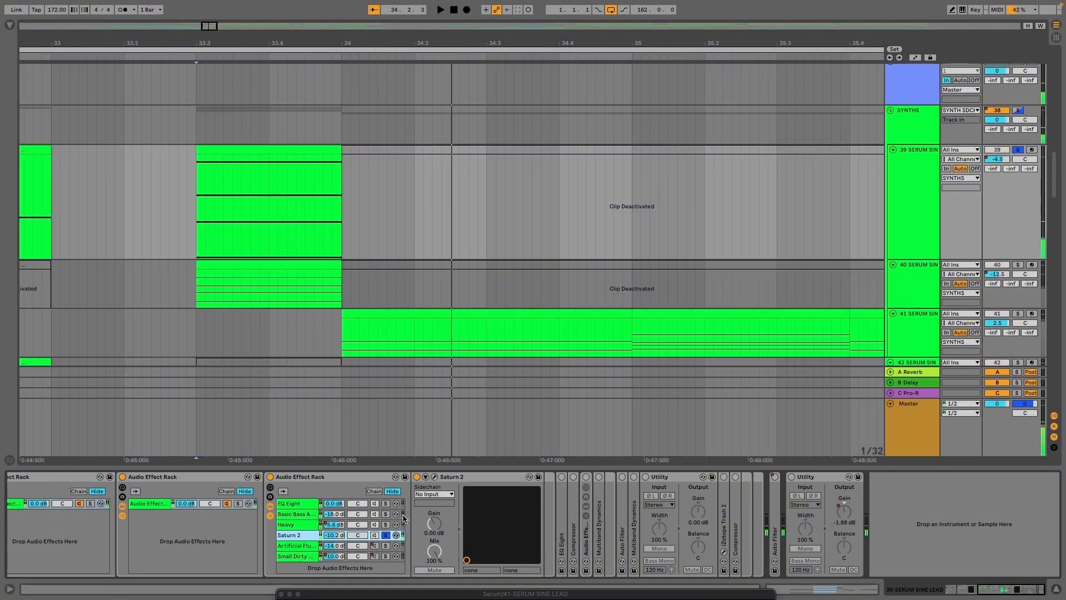
left_click(435, 476)
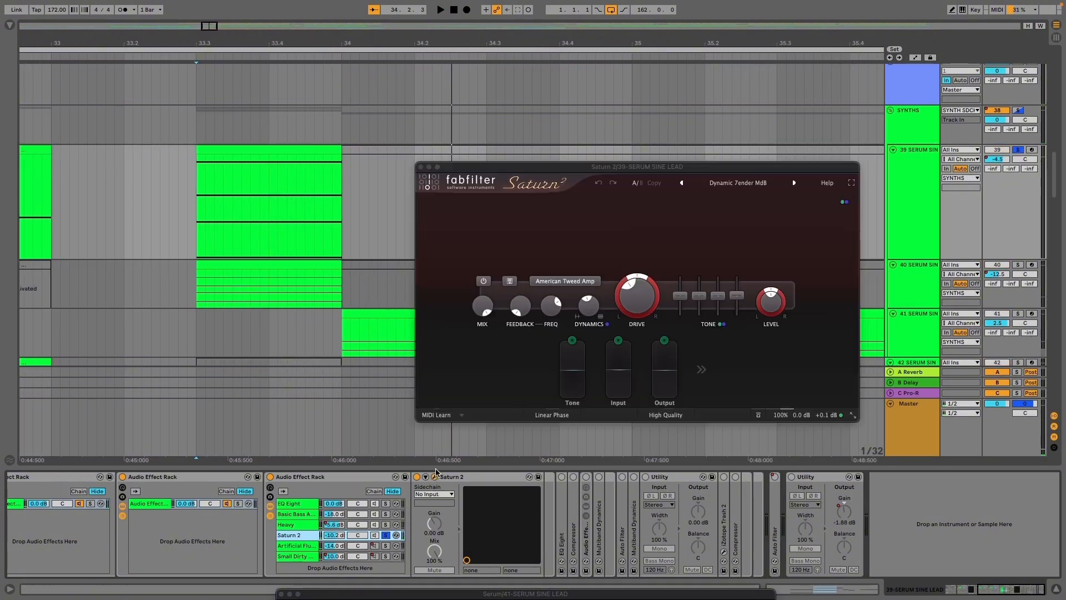
left_click(420, 167)
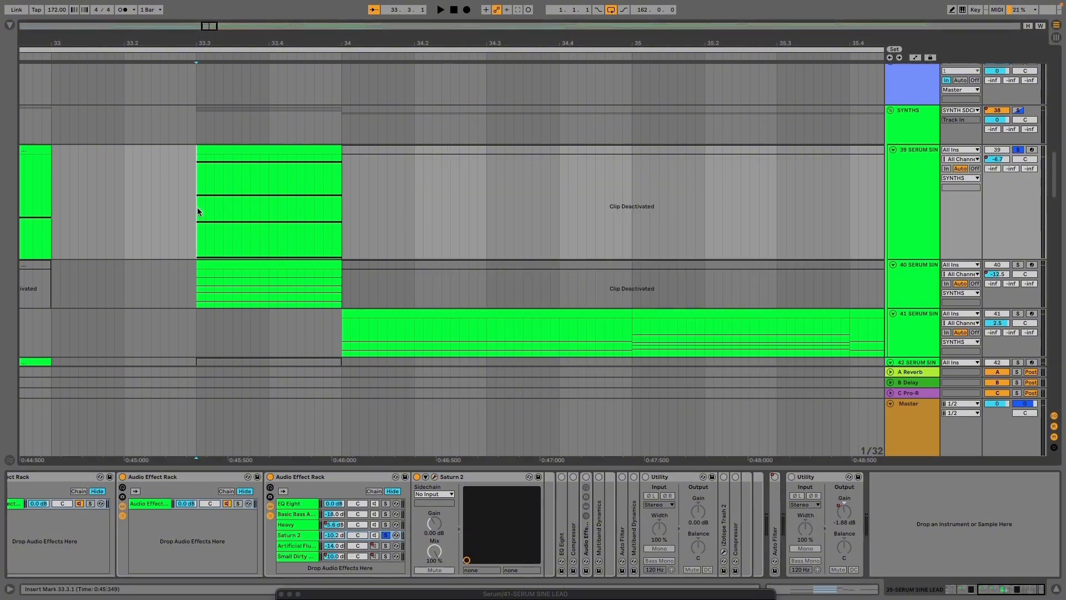
Select 33.3 to 34.1 on track 39, unsolo the Saturn 2 chain, and play the passage through all the rack's chains
left_click_drag(198, 208, 343, 211)
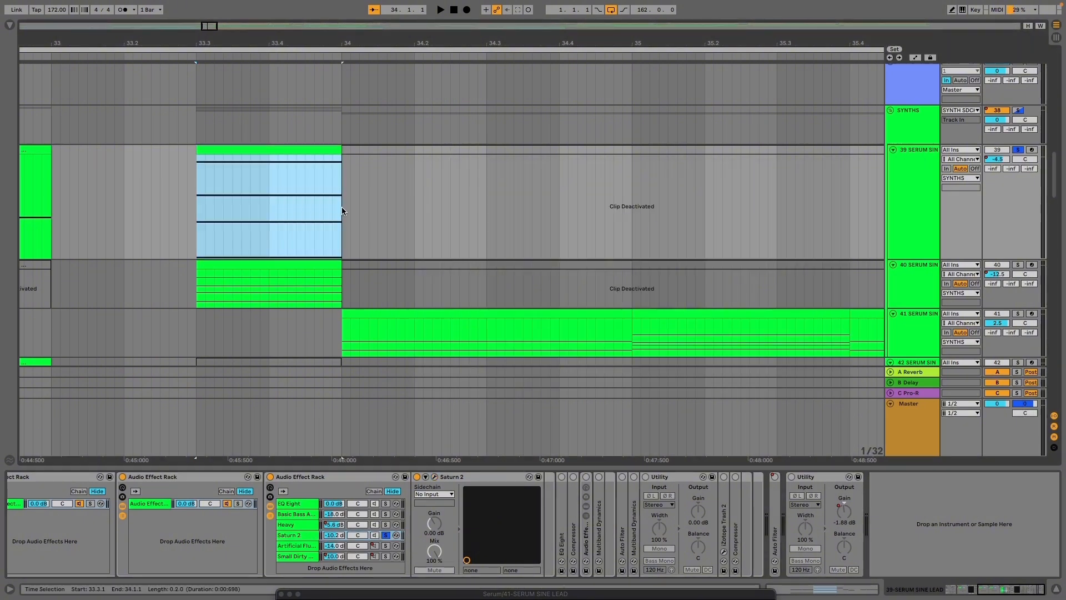
left_click(387, 535)
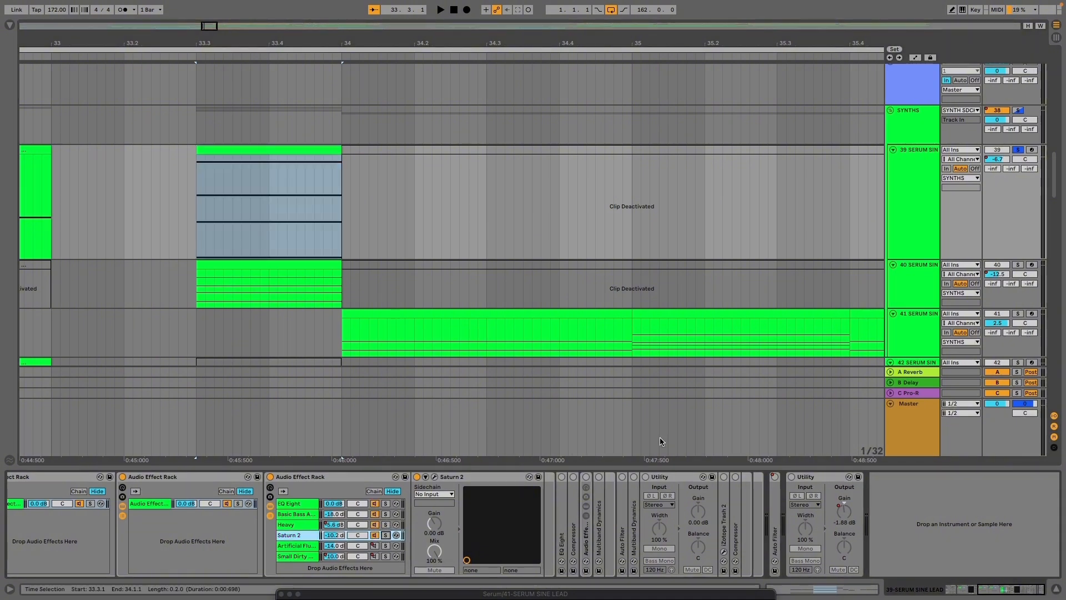
key("space")
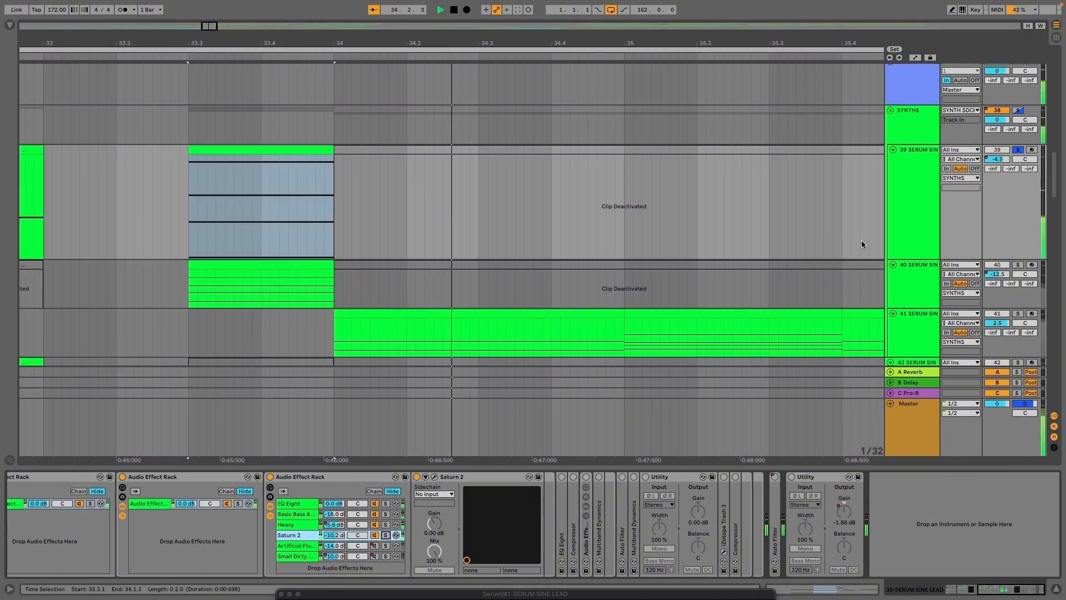
Show the Speaker On automation of the Artificial Flutter Hall chain on track 39 and view it across the whole song
right_click(377, 546)
left_click(411, 347)
scroll(330, 294, "down", 10)
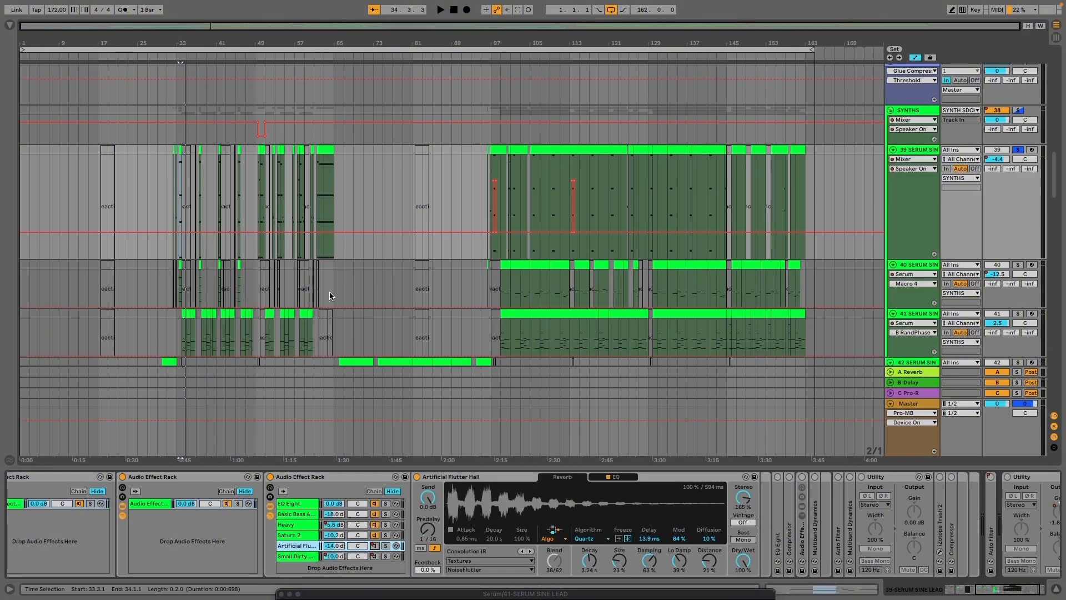
Play track 39 from 97.3.1, where the Artificial Flutter Hall chain's automation switches on, with that chain soloed
scroll(488, 231, "up", 10)
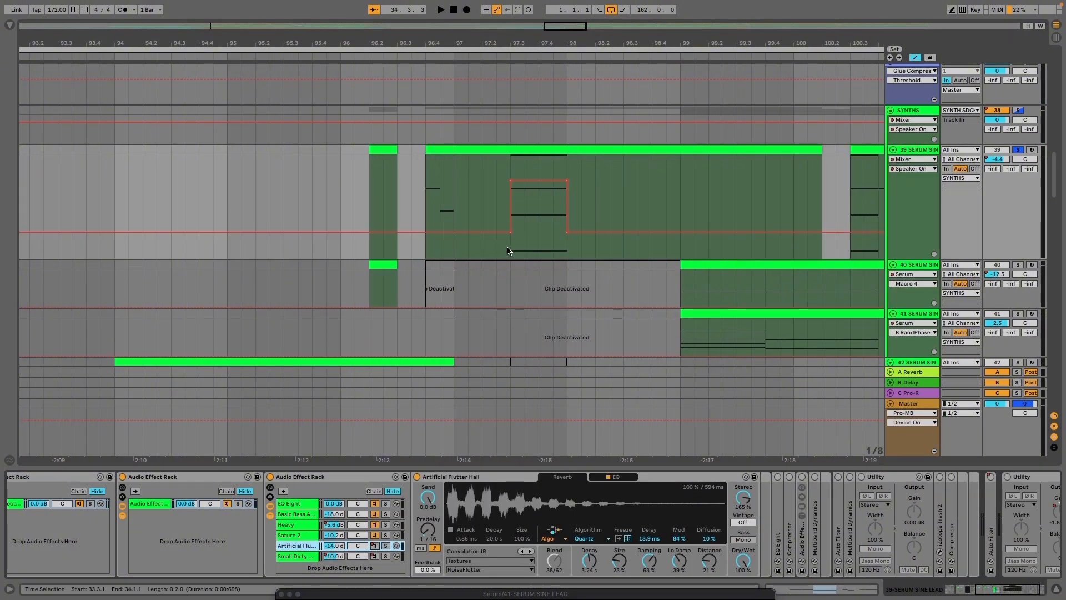
left_click(507, 251)
scroll(507, 251, "down", 10)
scroll(569, 252, "up", 7)
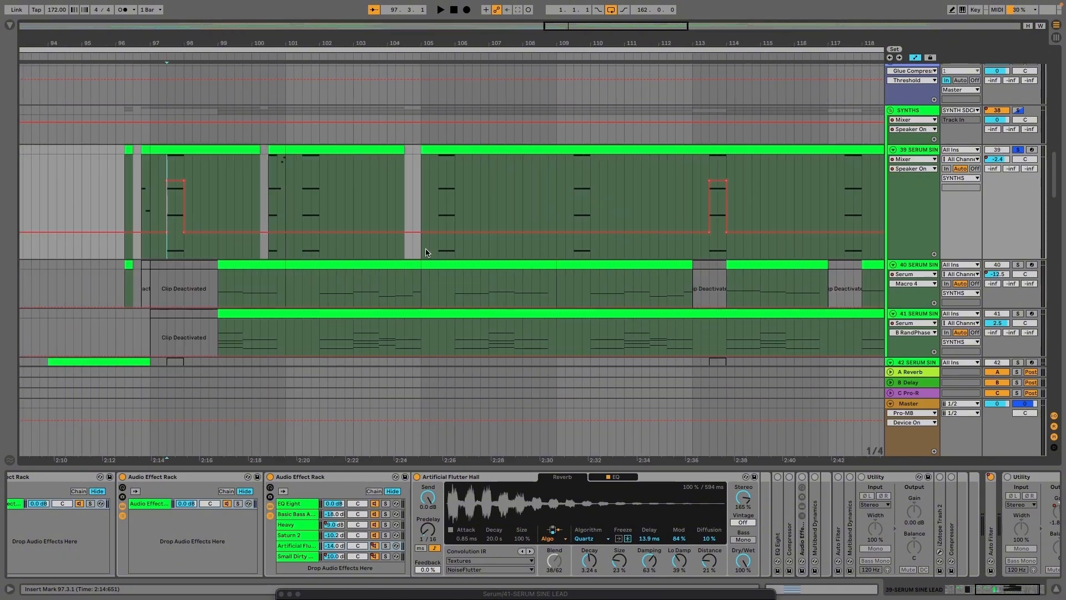
scroll(389, 256, "down", 5)
scroll(450, 337, "up", 6)
key("space")
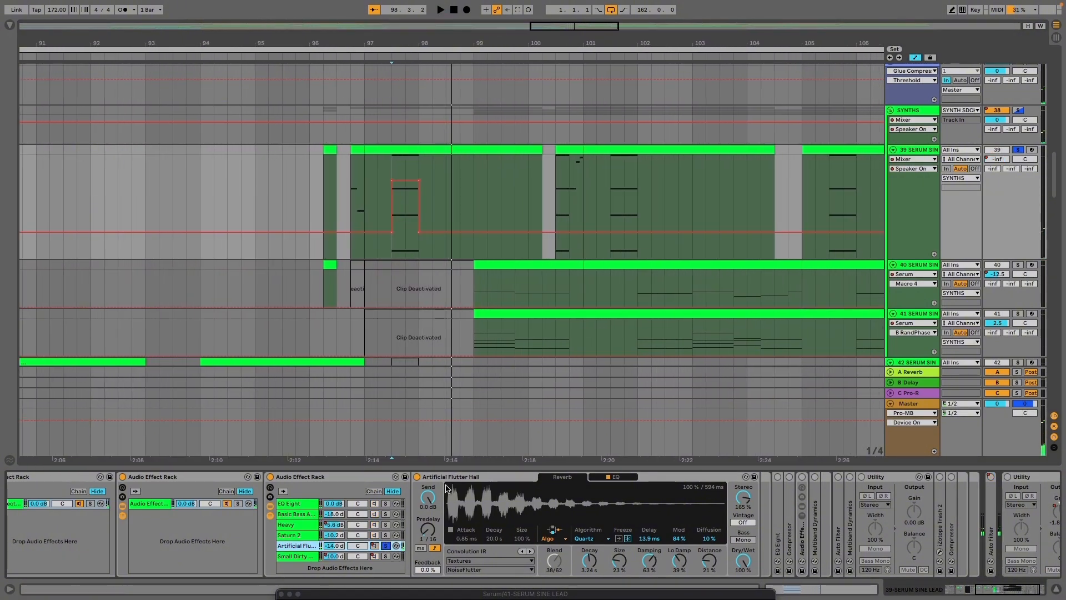
Show the Small Dirty Plate chain's Speaker On automation on track 39, solo the chain, and examine the automation from 97.3
right_click(376, 557)
left_click(421, 356)
scroll(341, 335, "down", 4)
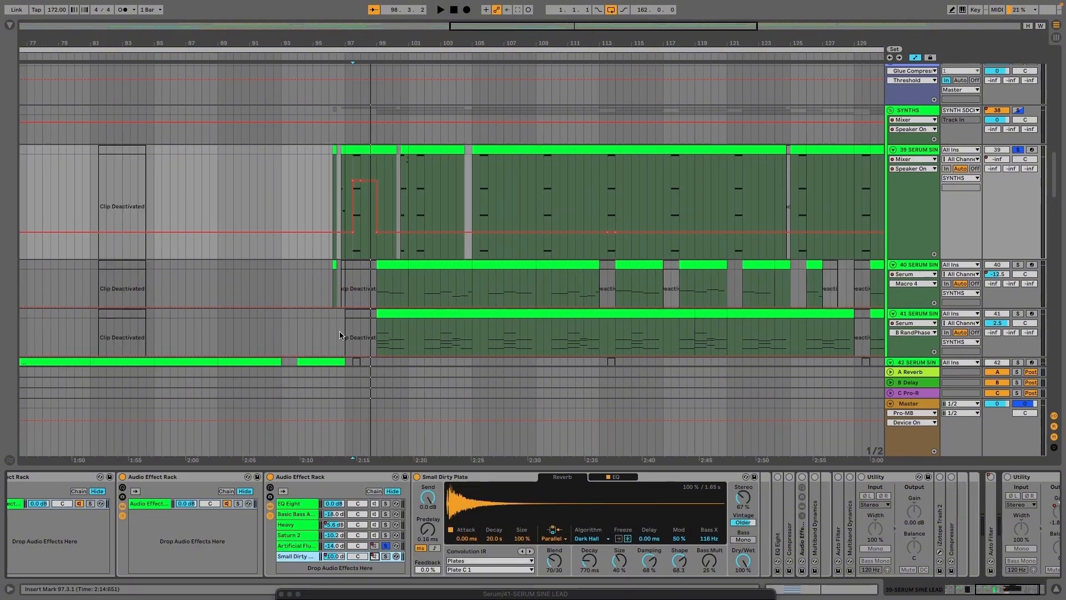
left_click(386, 556)
scroll(384, 330, "up", 4)
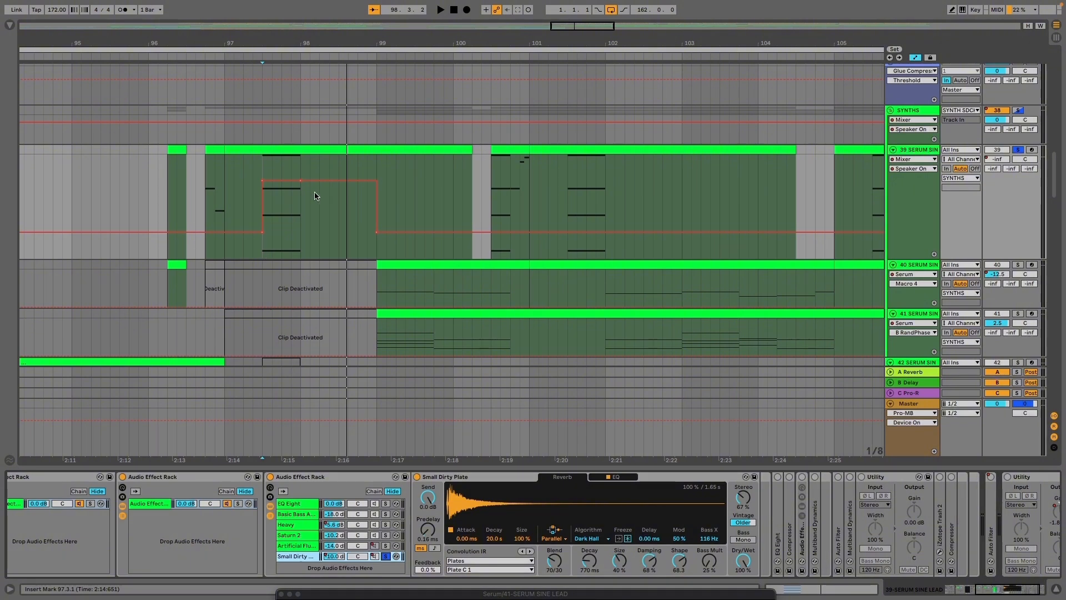
scroll(307, 287, "down", 5)
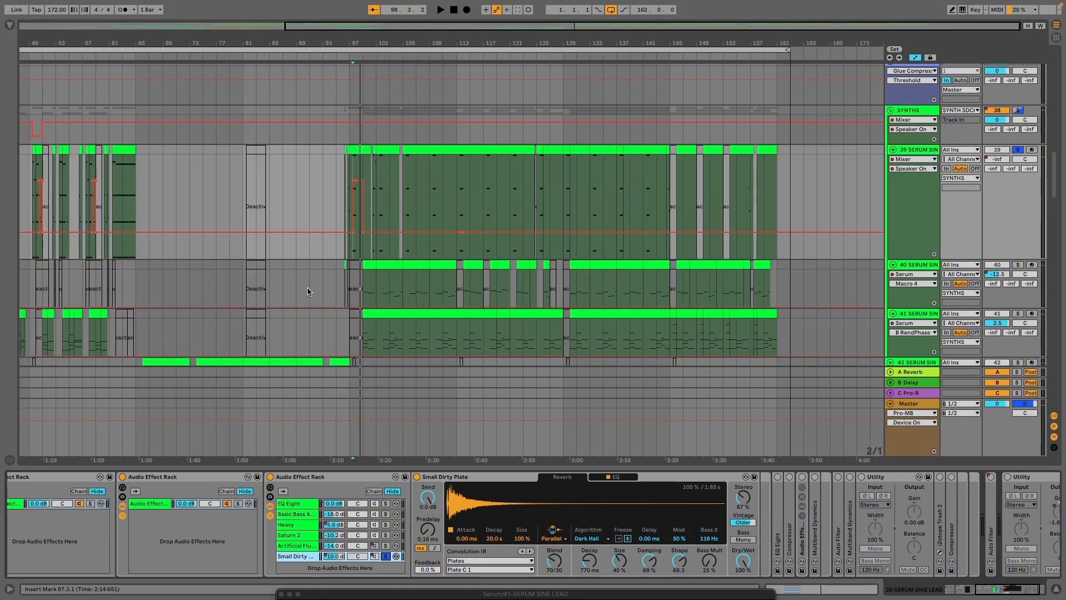
scroll(348, 300, "up", 6)
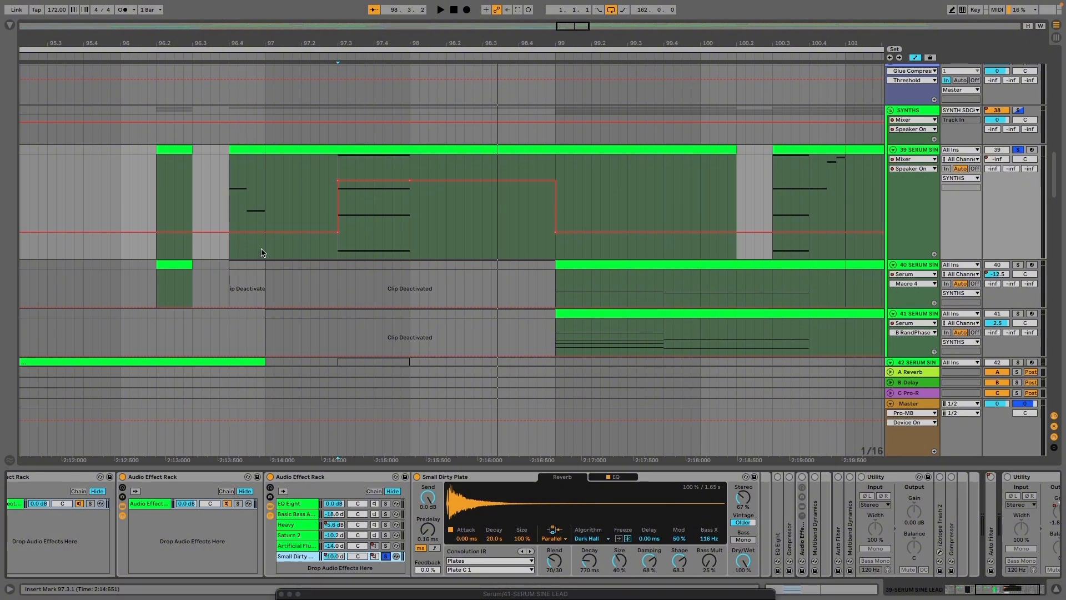
Hide the automation lanes and play track 39 from 97.3.1 with the Small Dirty Plate chain soloed
left_click_drag(264, 253, 338, 250)
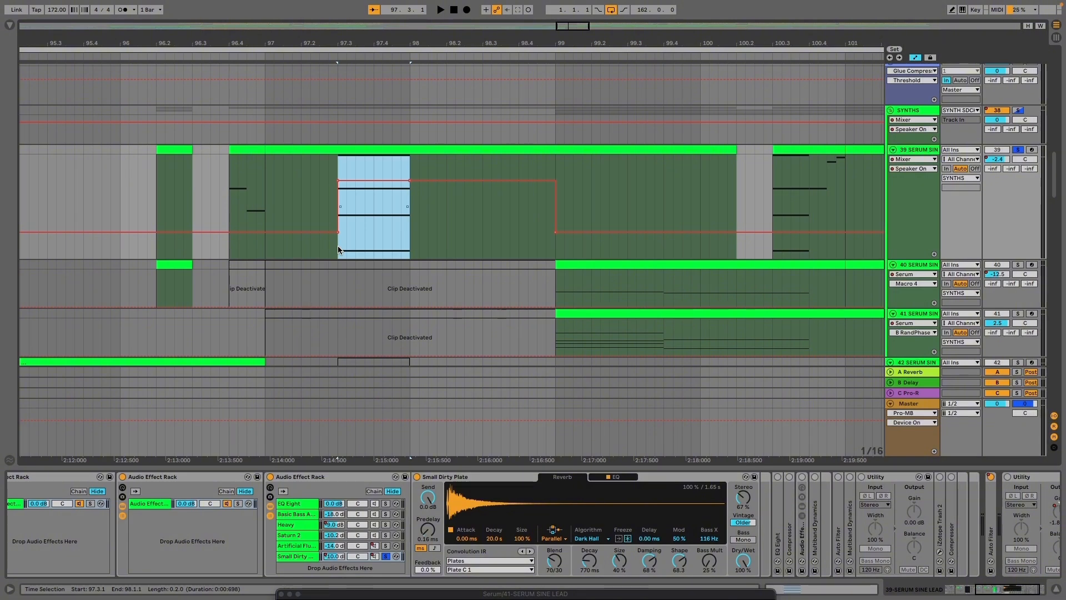
scroll(338, 246, "down", 5)
scroll(323, 248, "up", 5)
key("a")
left_click(324, 251, "shift")
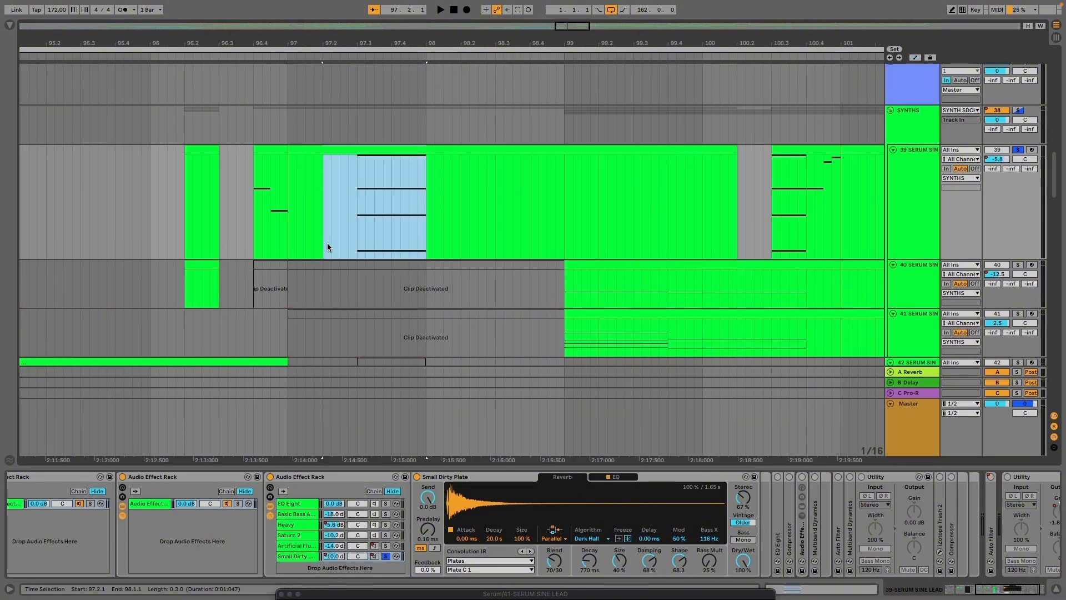
left_click(357, 231)
key("space")
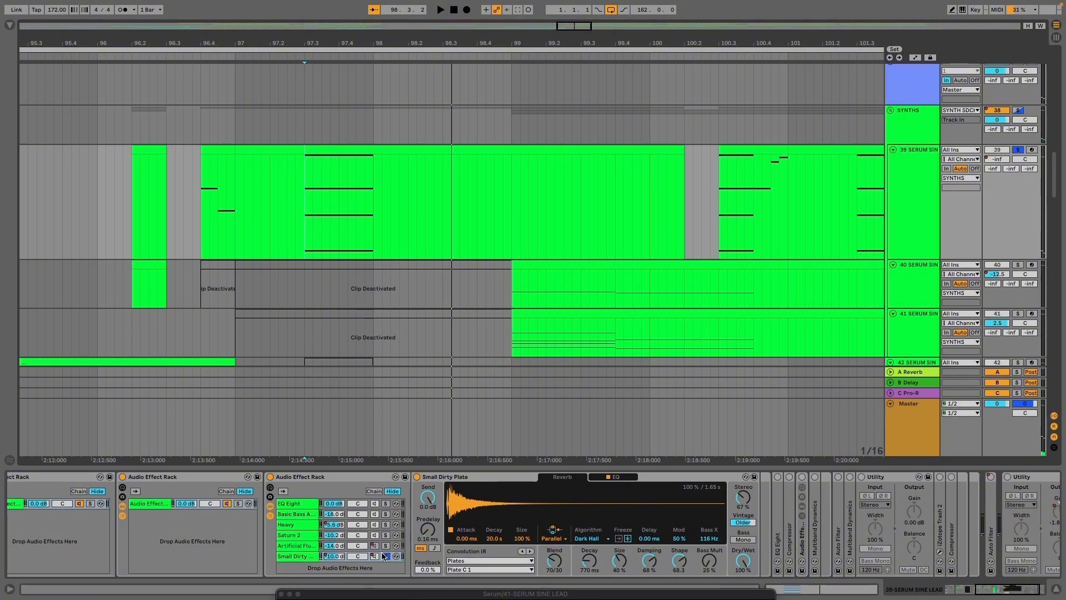
Unsolo the Small Dirty Plate chain and show the Speaker On automation of the Artificial Flutter Hall chain
left_click(388, 557)
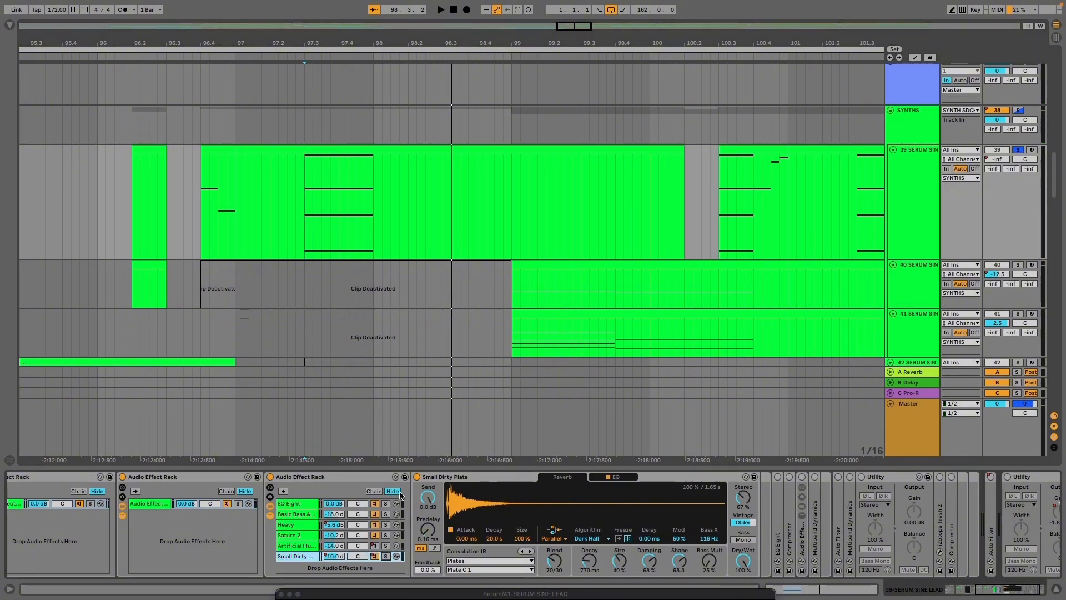
scroll(392, 389, "down", 5)
right_click(373, 548)
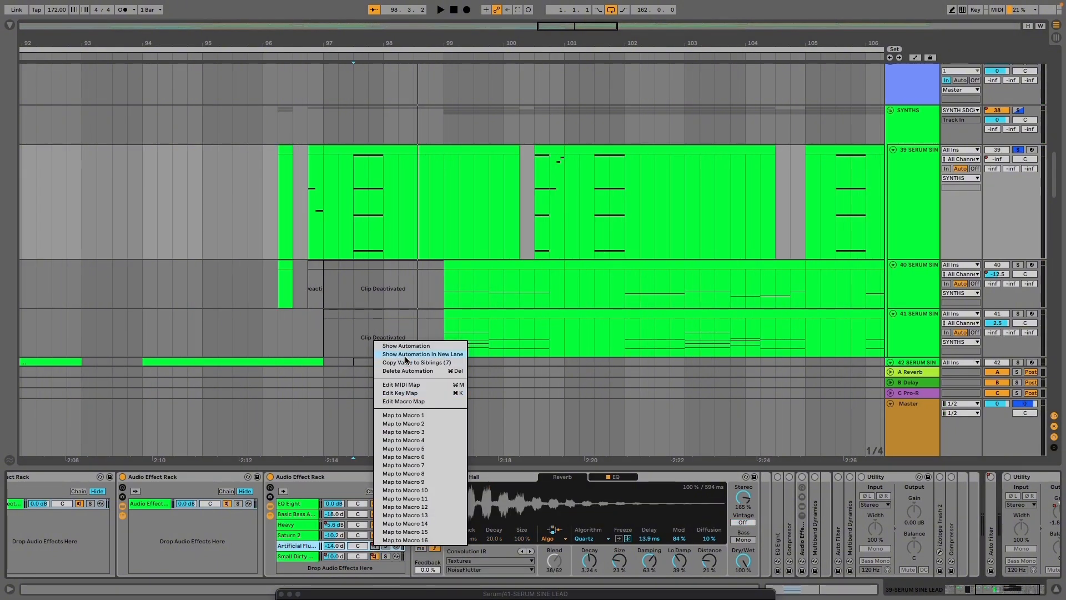
left_click(404, 355)
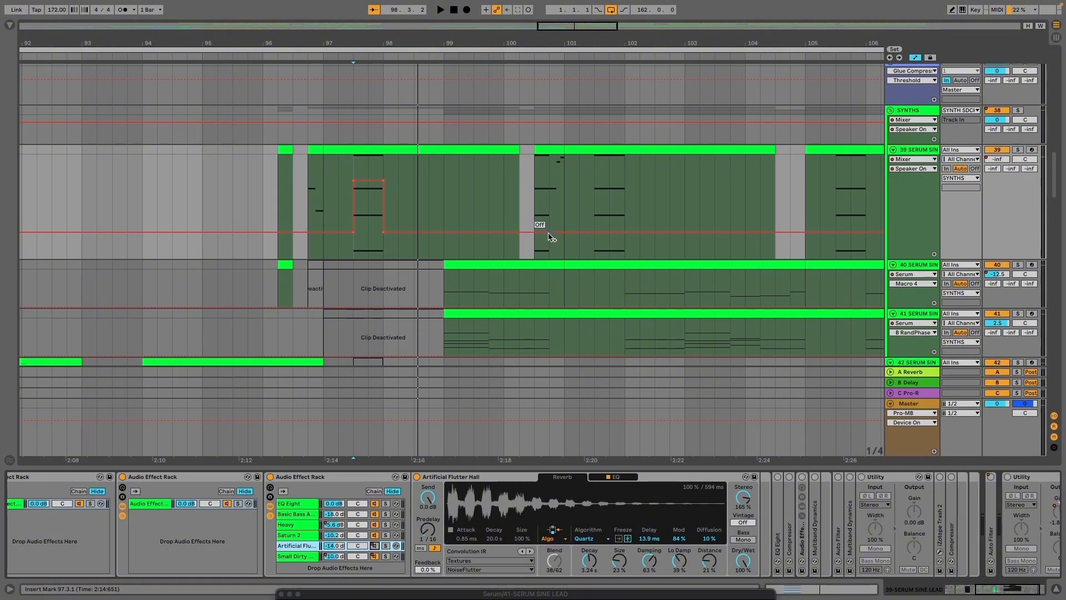
Solo the whole SYNTHS group instead of track 39 alone and play the passage from 96.4.1
left_click(927, 114)
left_click(916, 153)
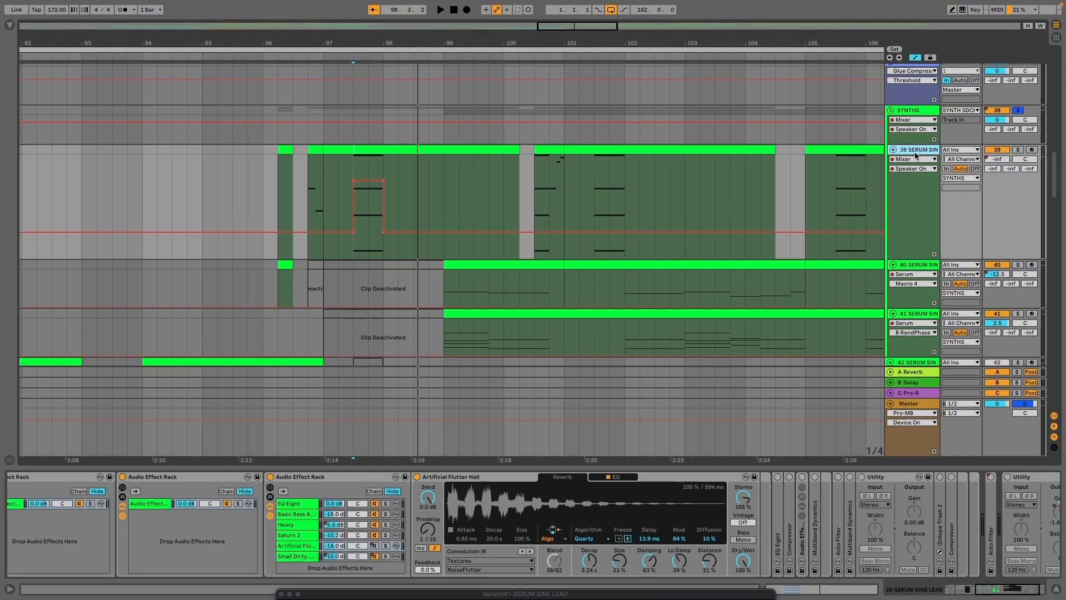
left_click(910, 111)
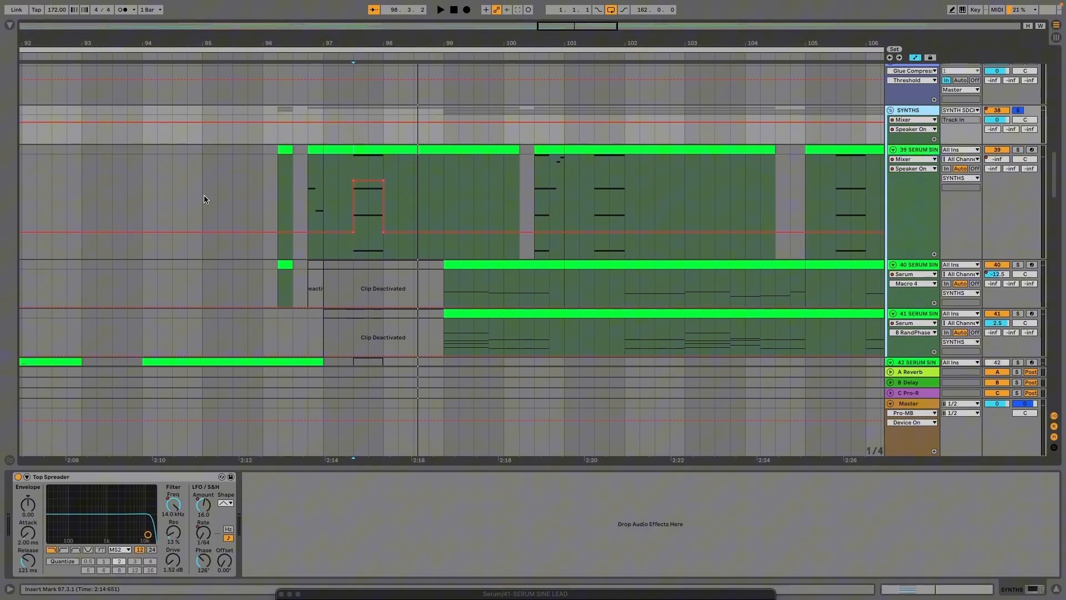
left_click(311, 190)
key("space")
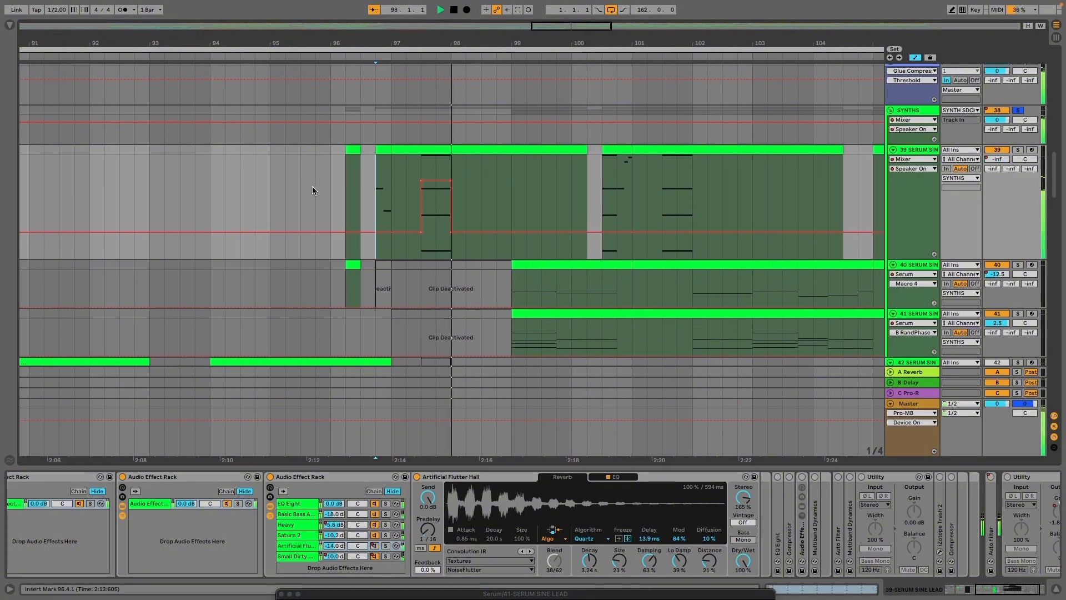
key("space")
scroll(588, 273, "down", 5)
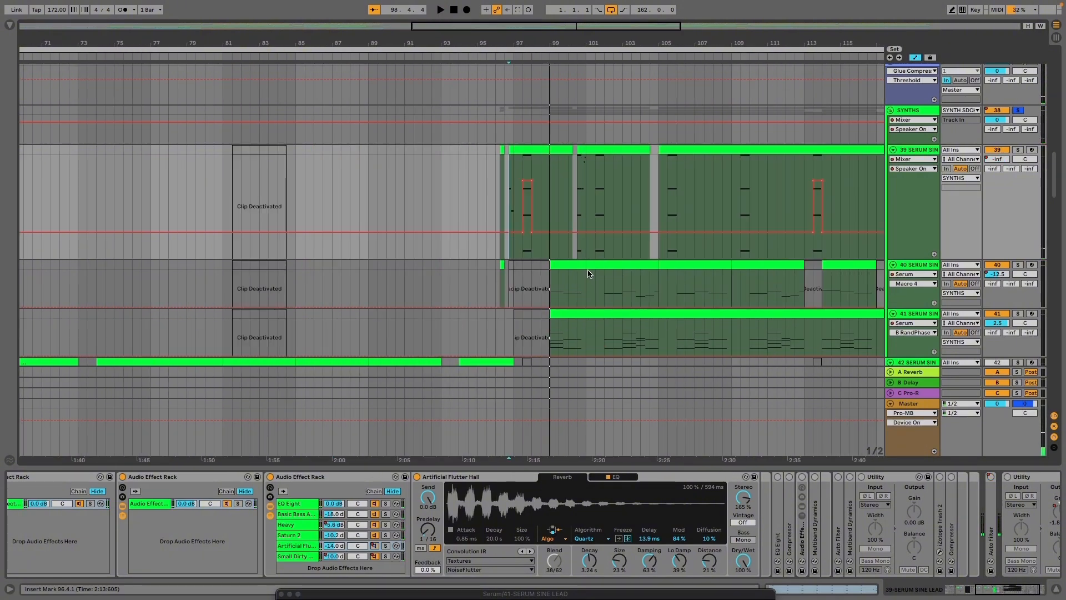
scroll(532, 289, "up", 5)
Show the Device On automation of the SINCE LEAD WADA ARP arpeggiator on track 39 and play from 97.3.1
left_click_drag(994, 589, 927, 588)
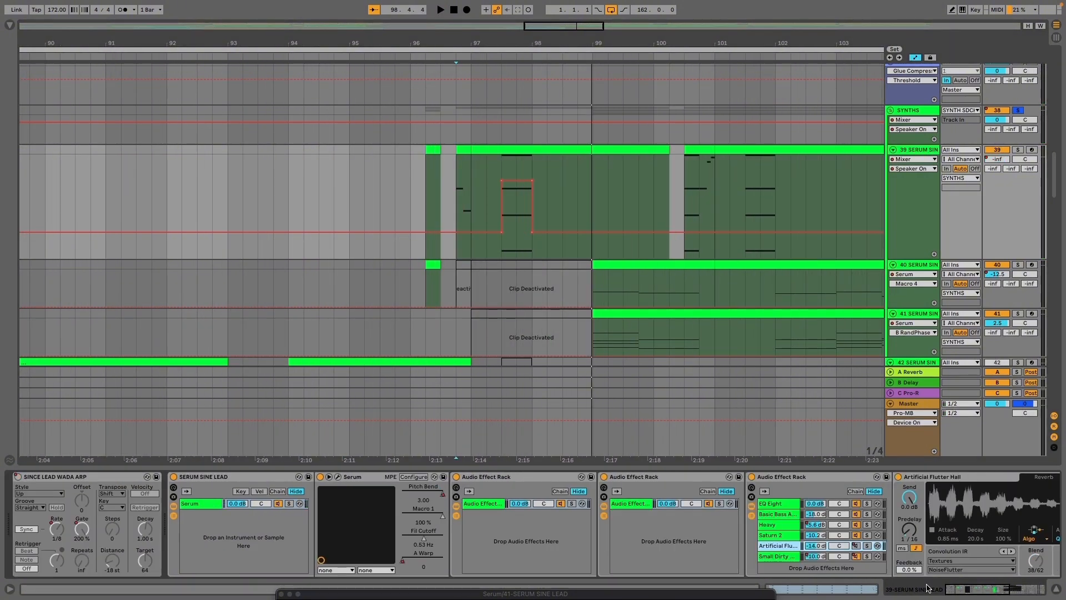
right_click(18, 477)
left_click(49, 484)
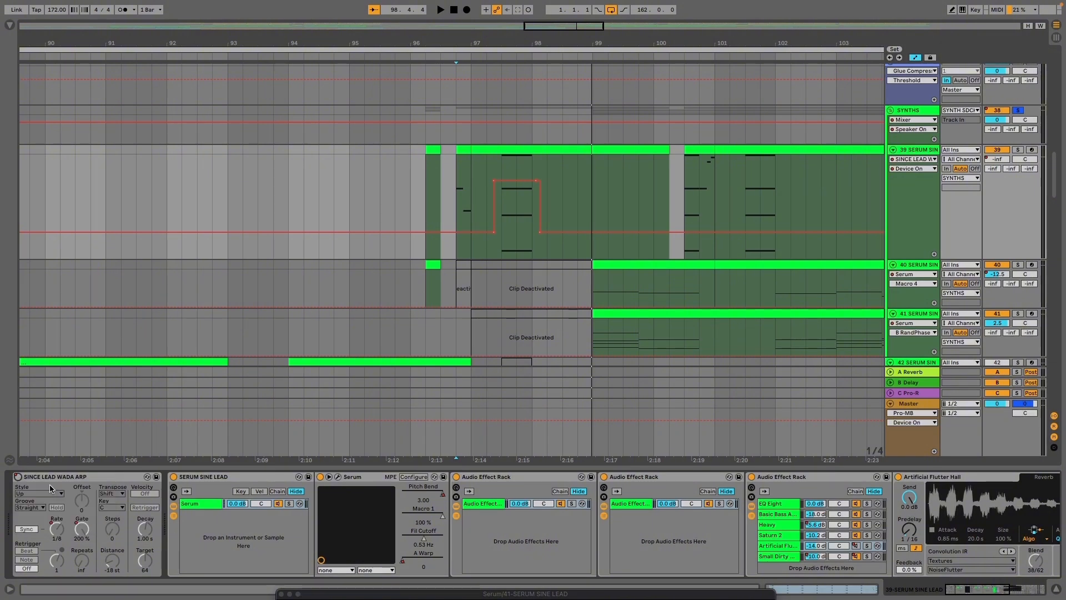
scroll(478, 300, "up", 4)
left_click(534, 239)
key("space")
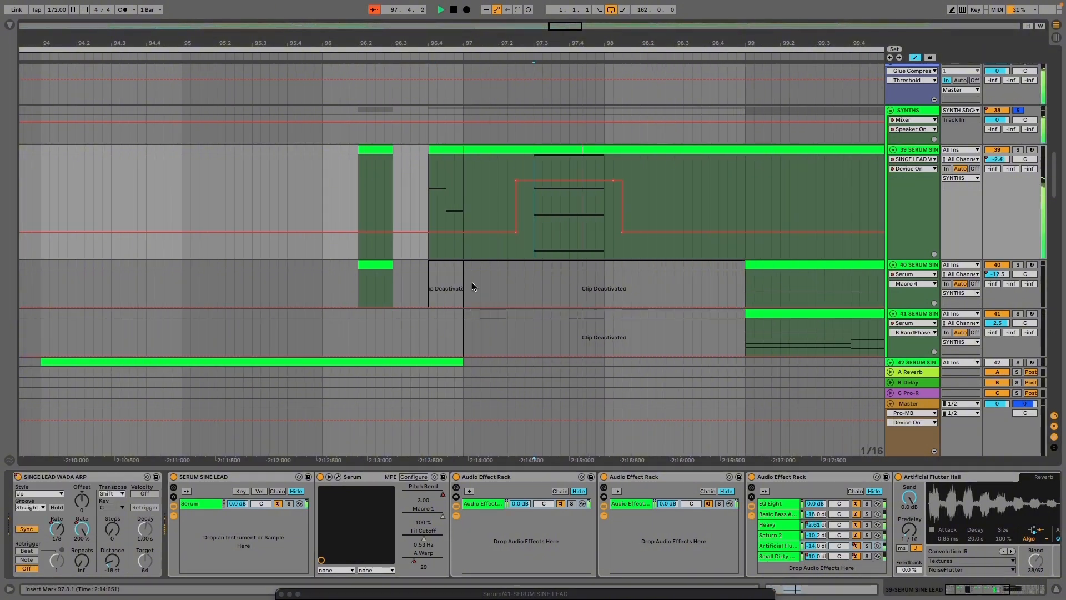
Try the passage at 97.3 with the arpeggiator's Device On automation flattened to Off, undo the change, and replay it
left_click_drag(608, 189, 612, 226)
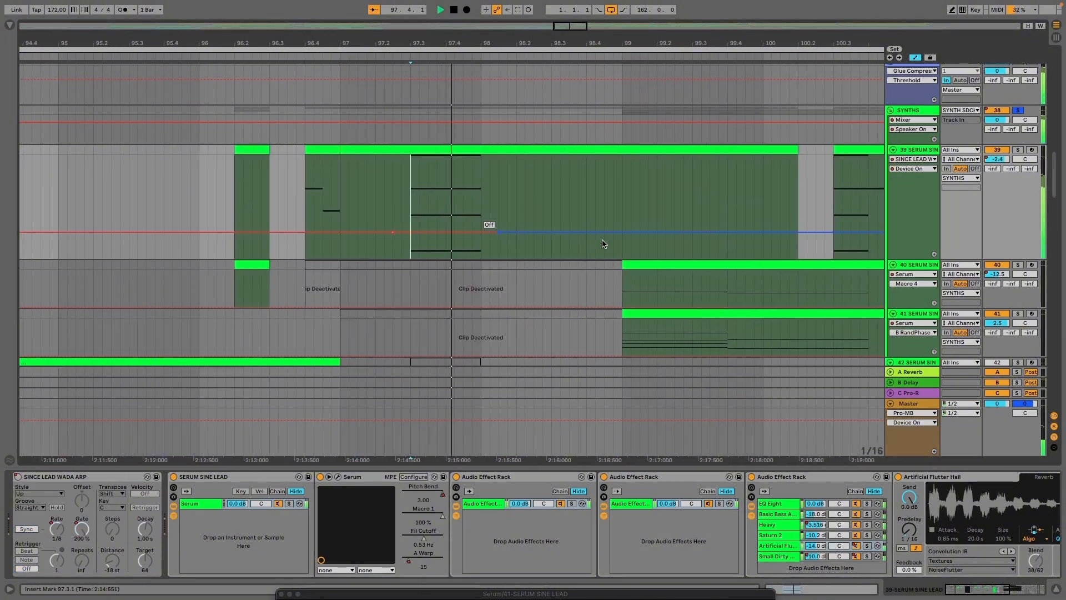
key("space")
key("super+z")
key("space")
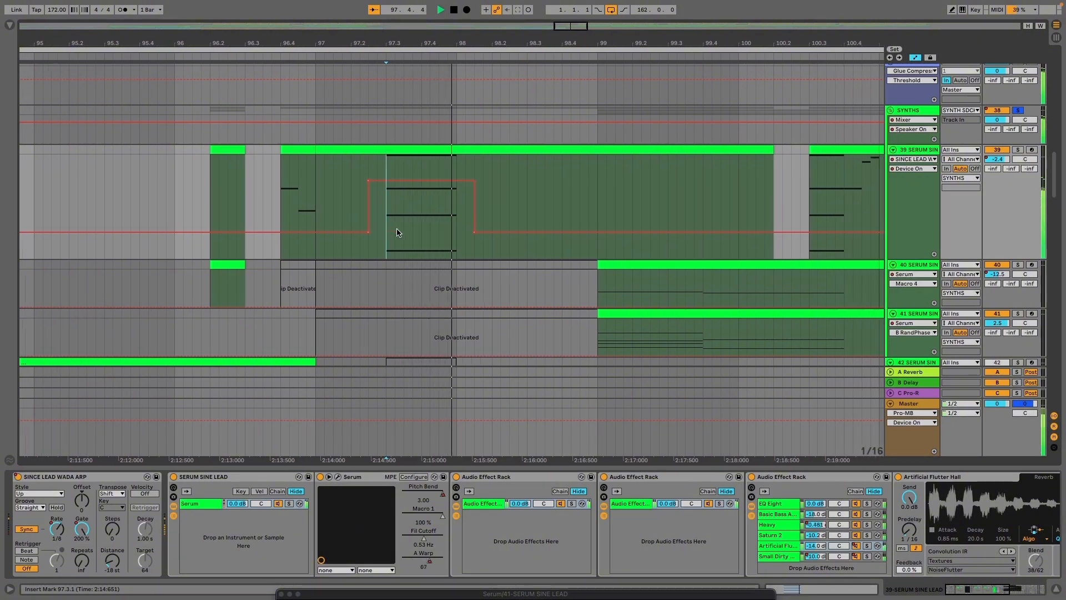
key("space")
View the arpeggiator's Device On automation across the whole song and play its second activation from 113.3.1
scroll(547, 258, "down", 10)
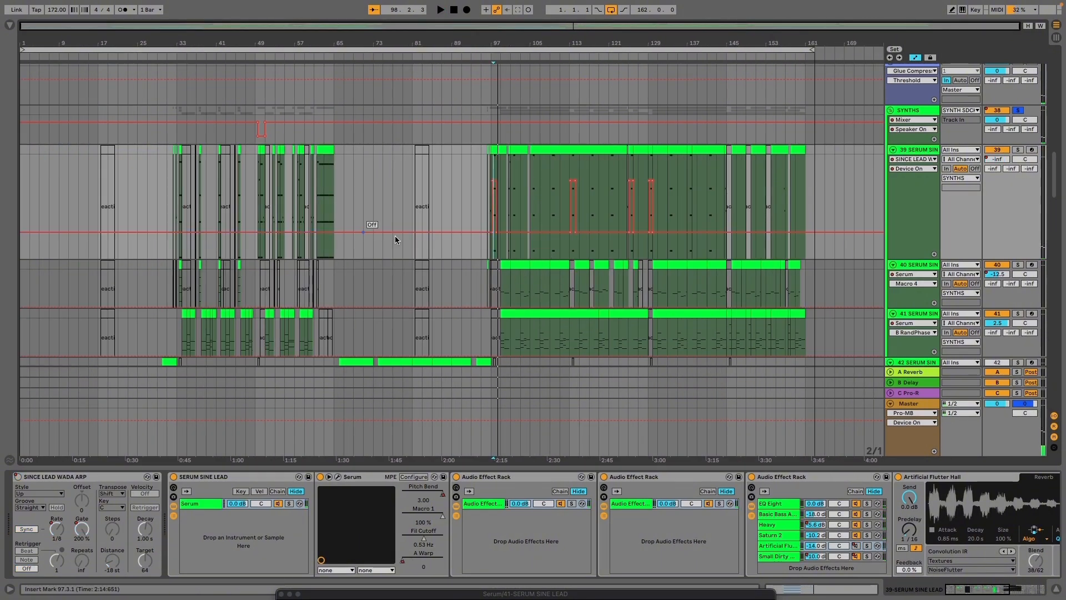
scroll(644, 262, "up", 5)
scroll(356, 223, "up", 4)
scroll(314, 222, "down", 4)
scroll(196, 222, "up", 4)
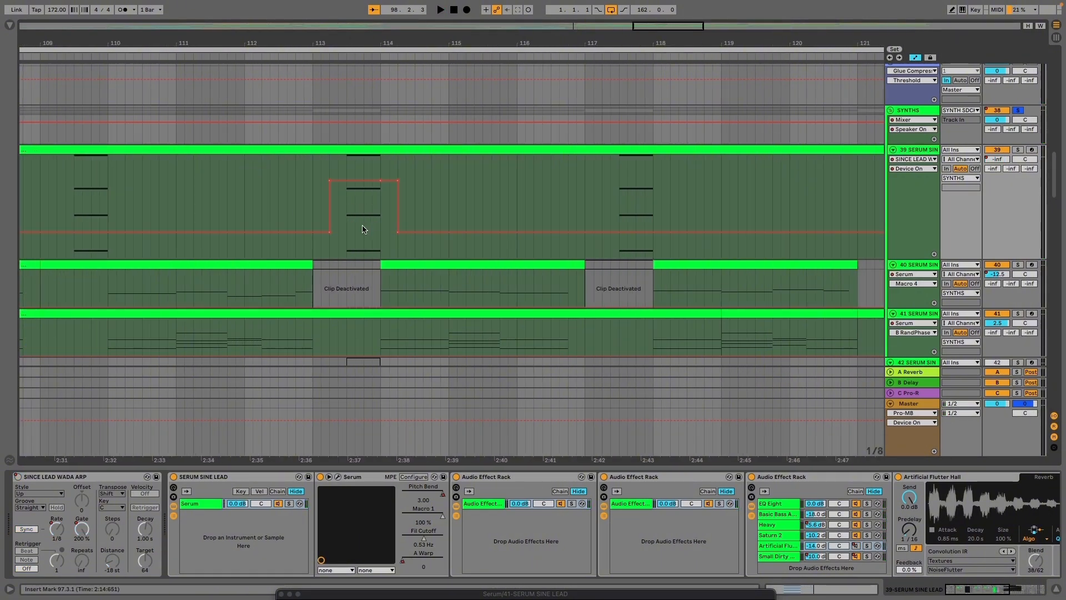
left_click(344, 232)
key("space")
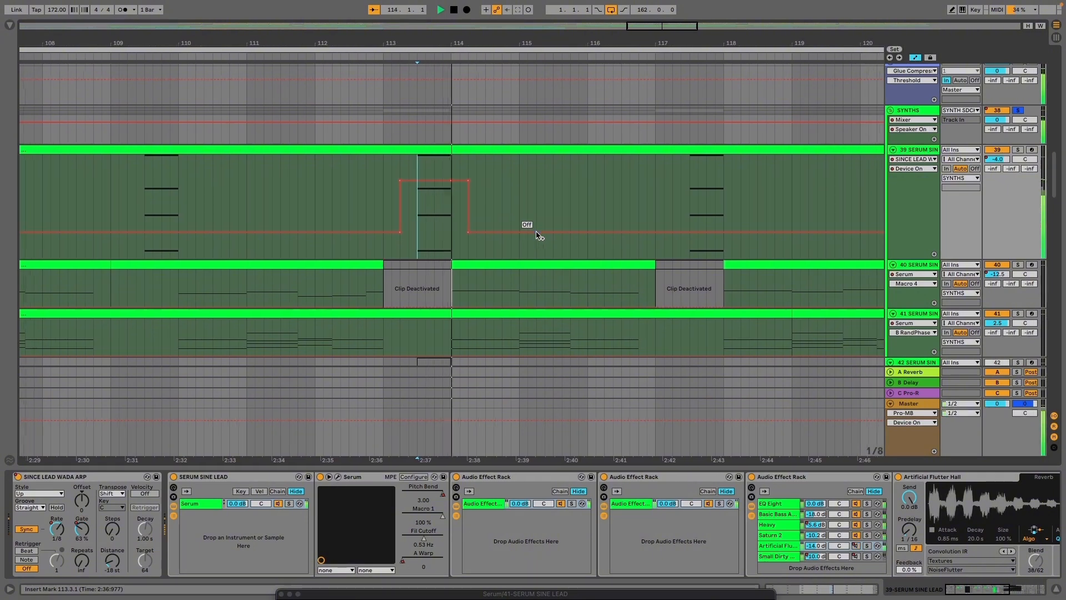
key("space")
Play the remaining arpeggiator activations on track 39 from 125.3.1 and from 129.3.1
scroll(538, 236, "down", 6)
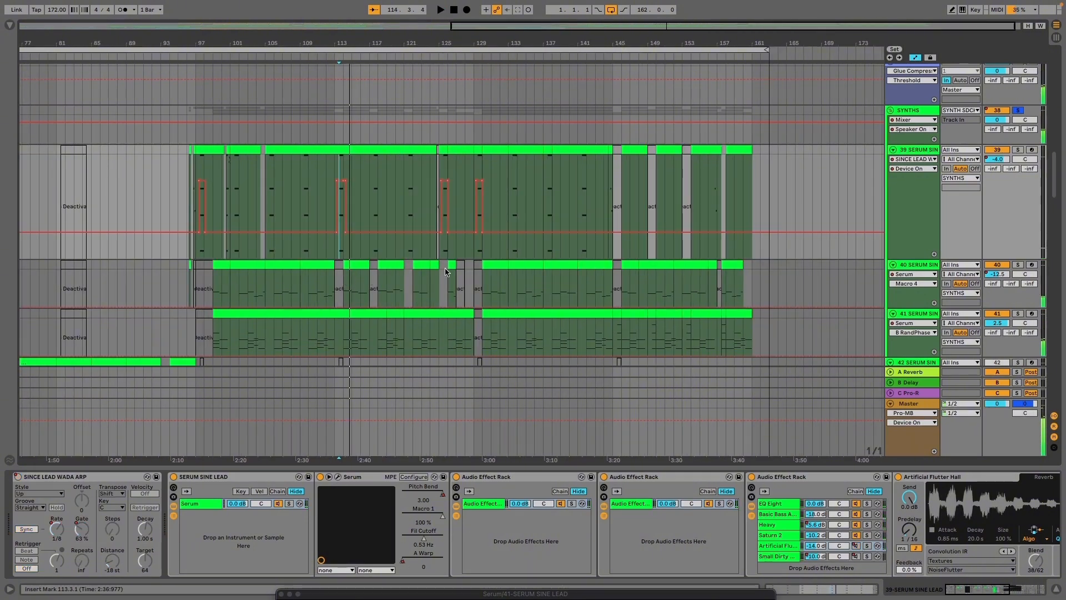
scroll(445, 272, "up", 4)
left_click(369, 302)
key("space")
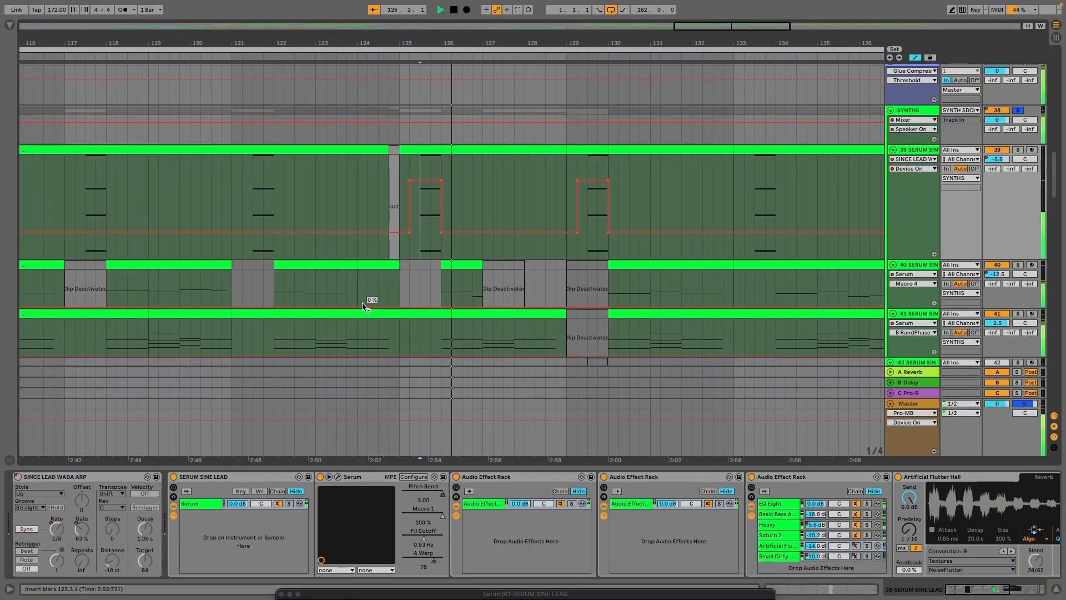
left_click(577, 249)
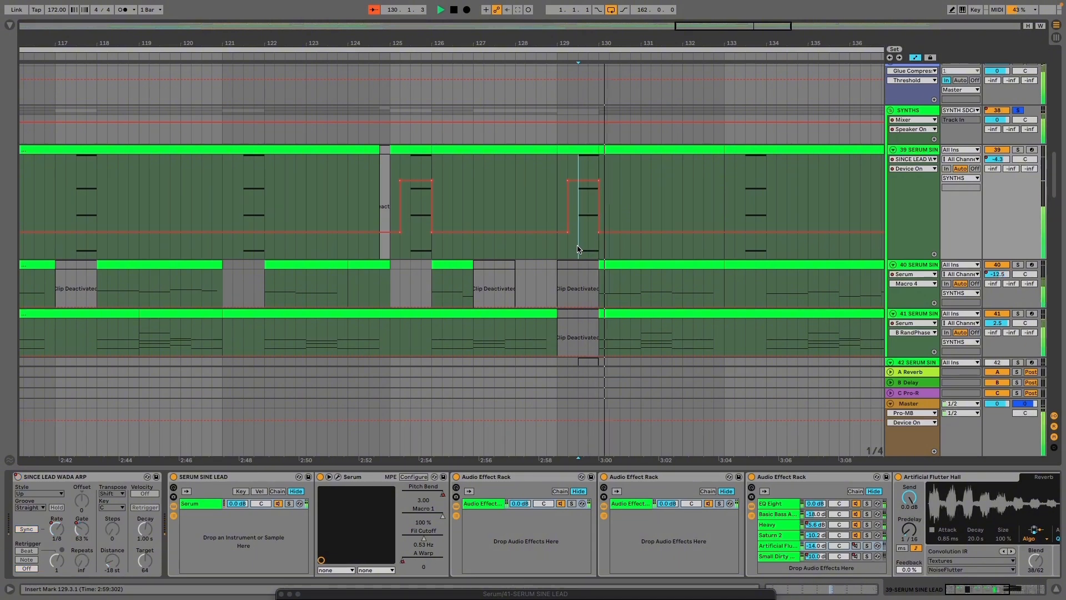
key("space")
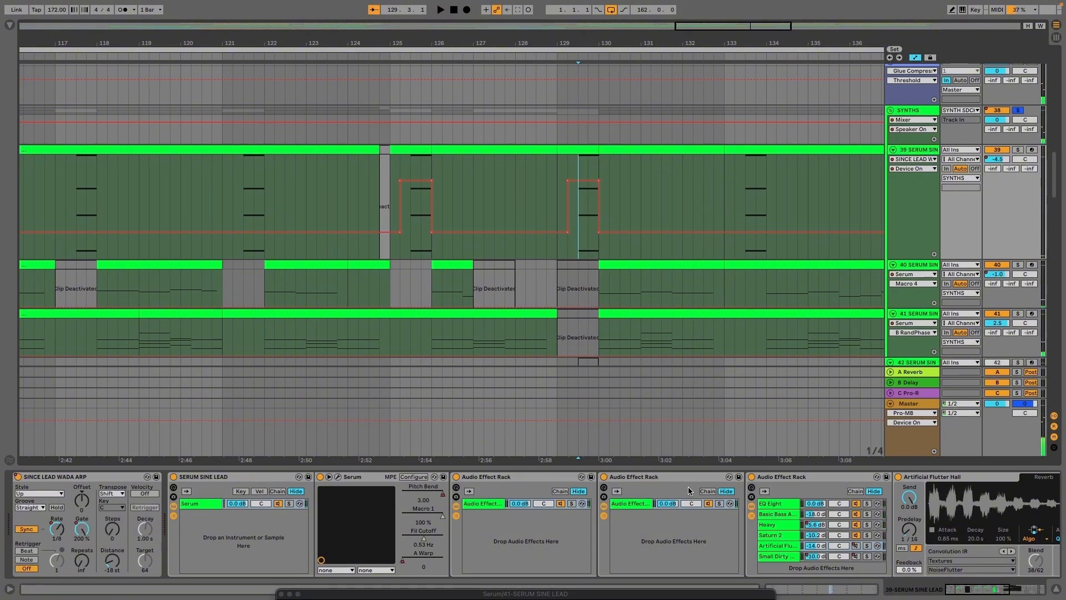
key("space")
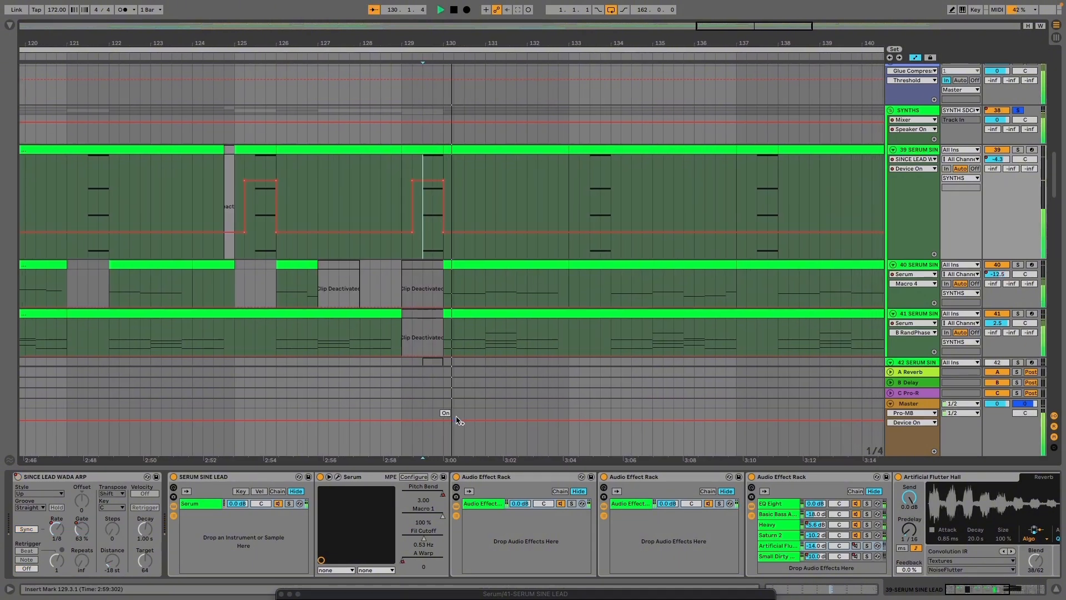
Look over track 39's full device chain, go back to the first drop, and select the track's clip at 33.3.1
left_click_drag(965, 589, 1049, 589)
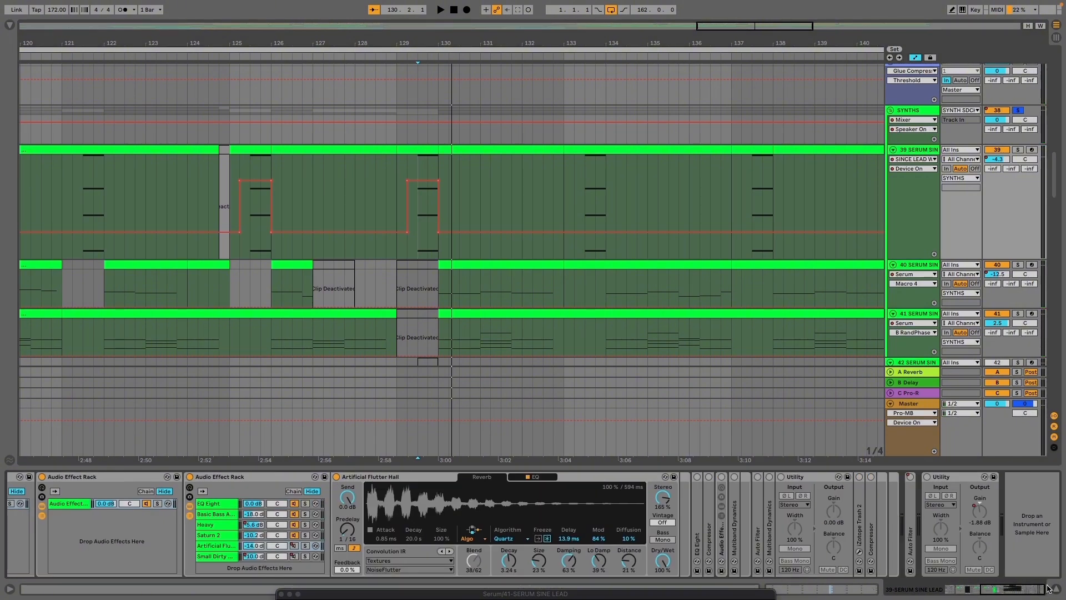
left_click_drag(1014, 594, 927, 598)
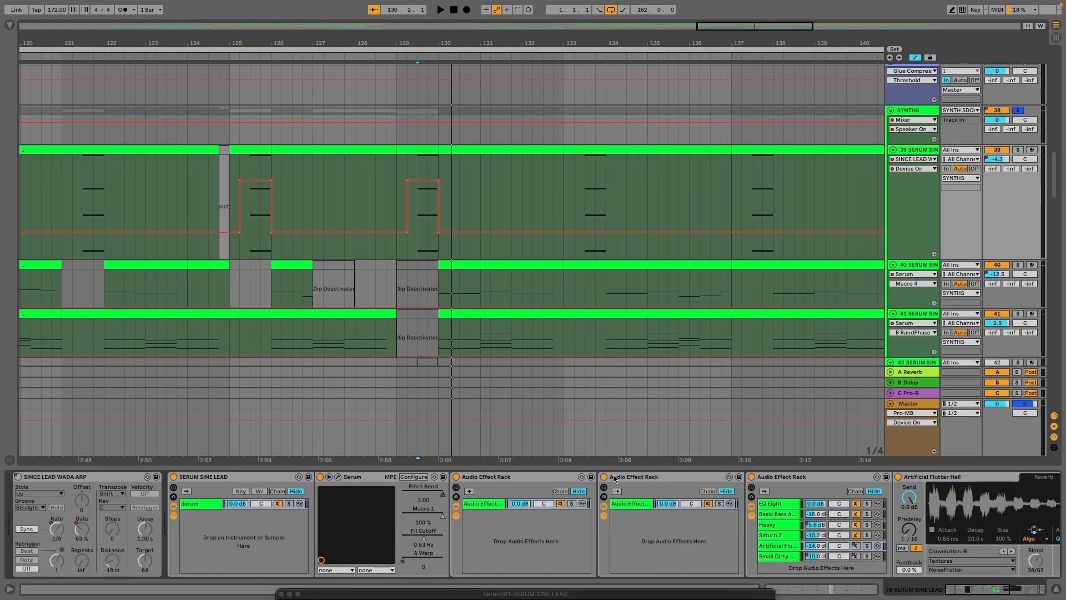
key("w")
scroll(214, 271, "up", 5)
scroll(141, 248, "up", 4)
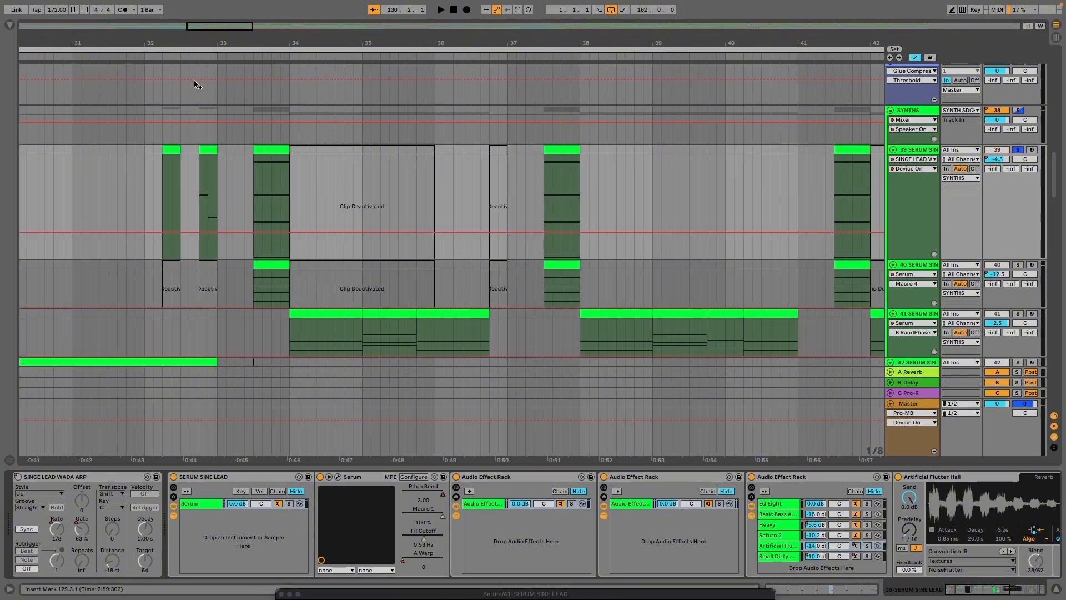
left_click(258, 150)
Select all six chains of track 39's third Audio Effect Rack, from EQ Eight to Small Dirty Plate
scroll(700, 509, "right", 5)
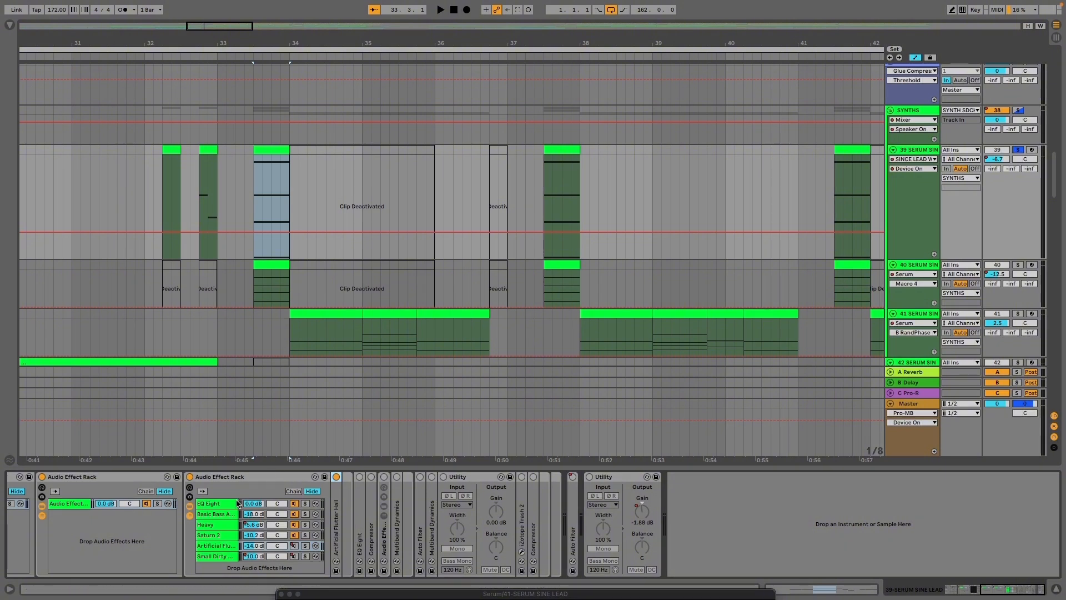
left_click(217, 504)
left_click(216, 534, "shift")
left_click(217, 557, "shift")
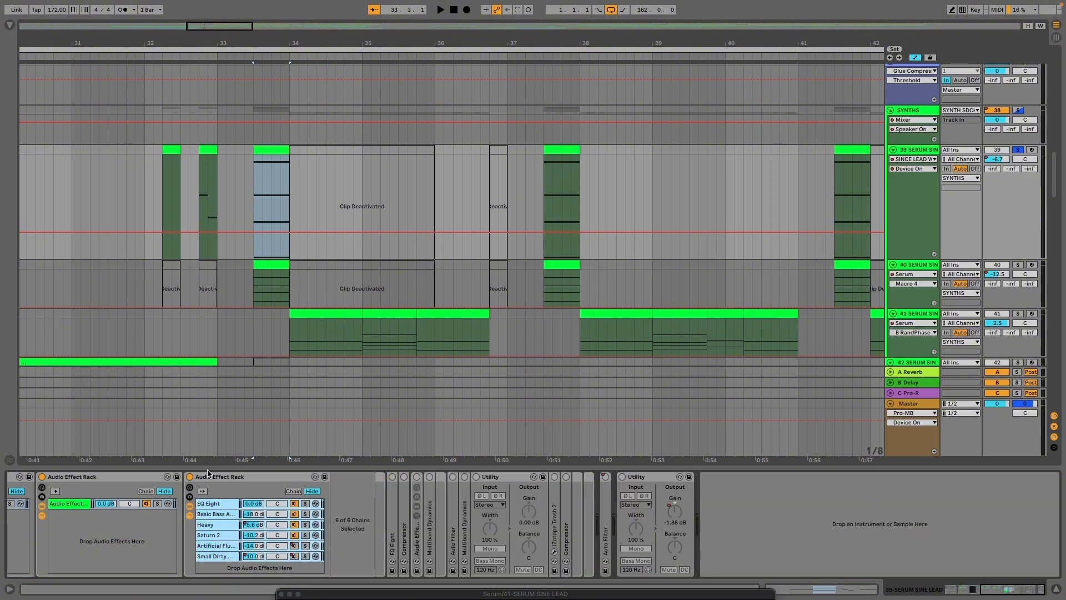
Hide the device area of track 39's third Audio Effect Rack and reselect all six of its chains
double_click(209, 476)
left_click(191, 516)
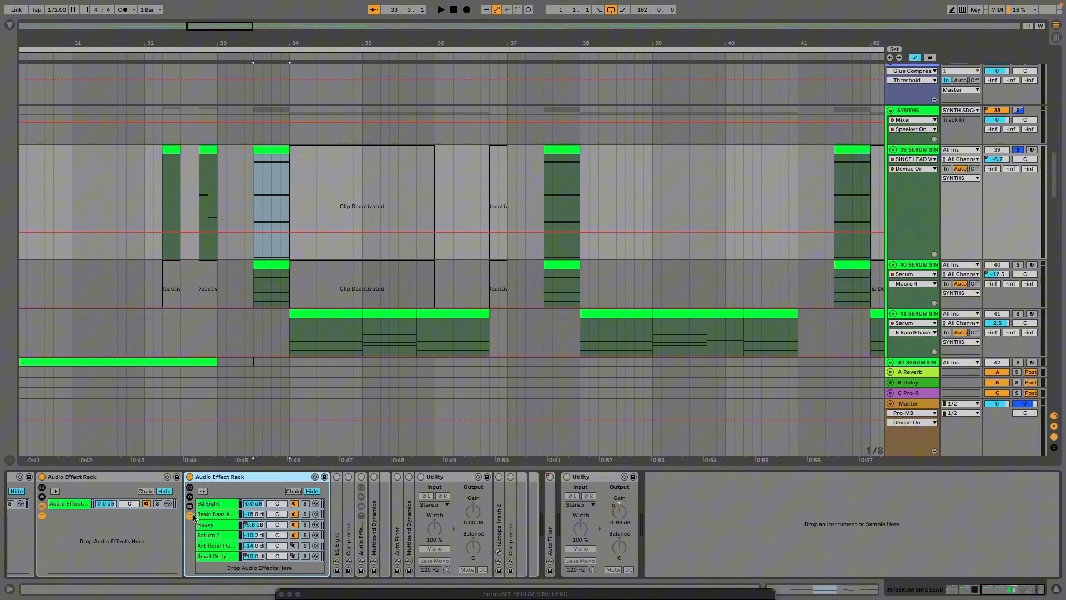
left_click(218, 546)
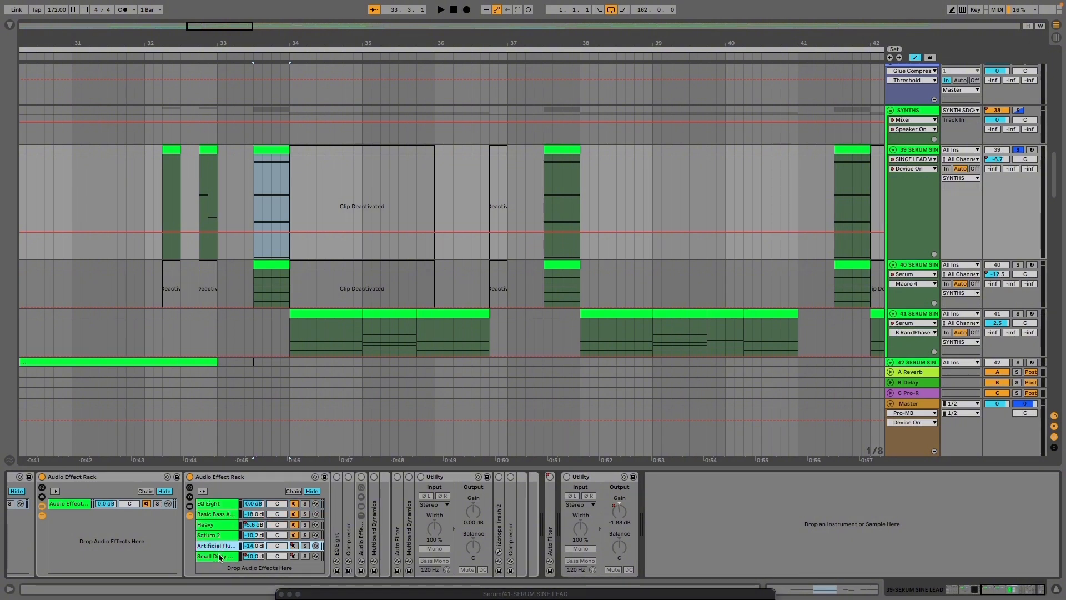
left_click(219, 557, "shift")
left_click(214, 505, "shift")
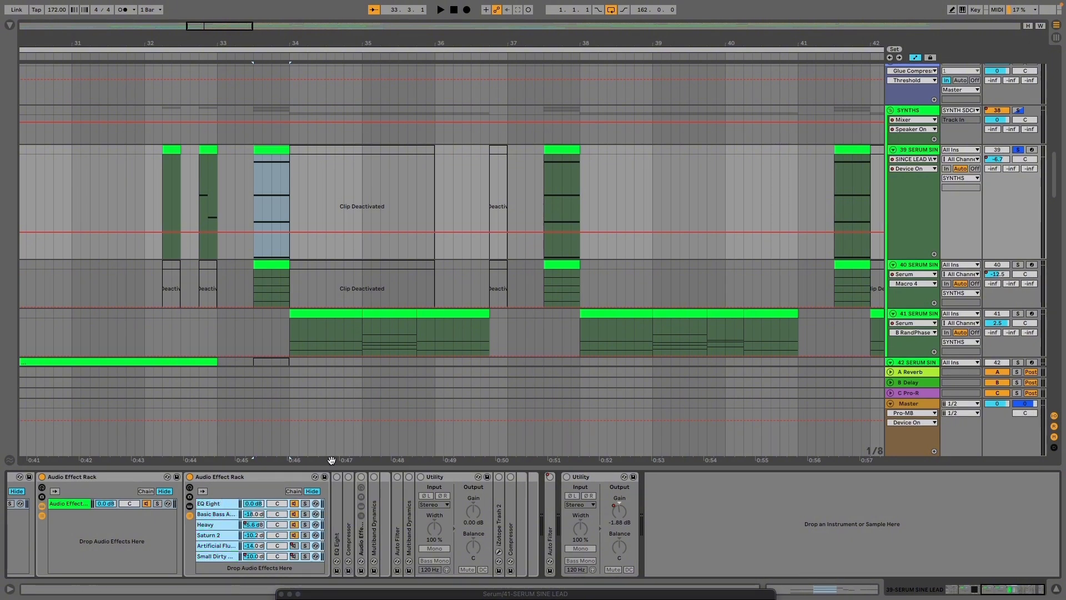
Expand and activate the EQ Eight following the third Audio Effect Rack, and unsolo track 39
double_click(335, 504)
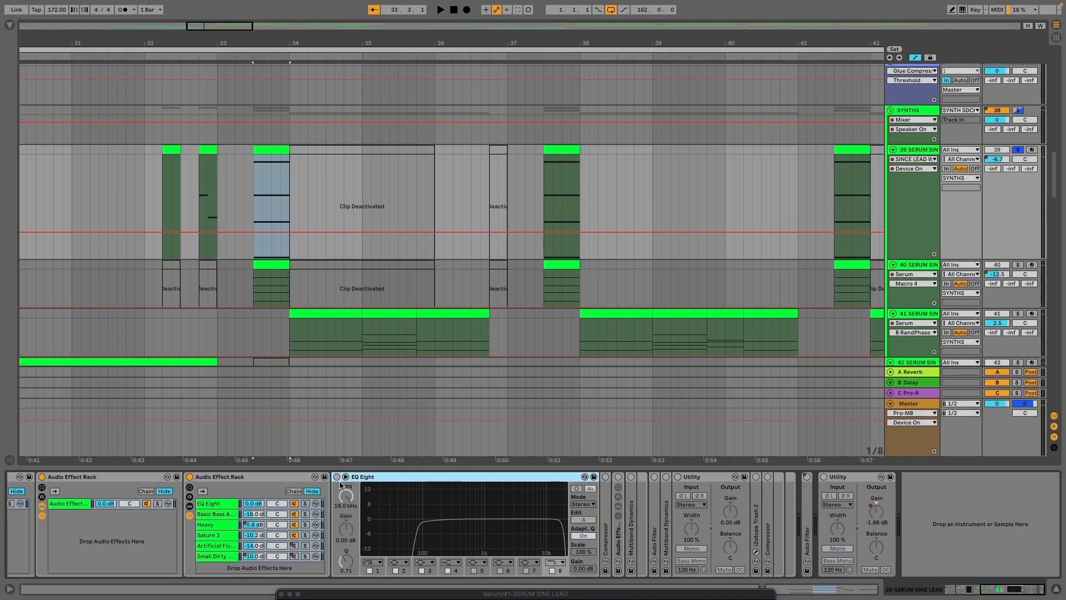
left_click(337, 476)
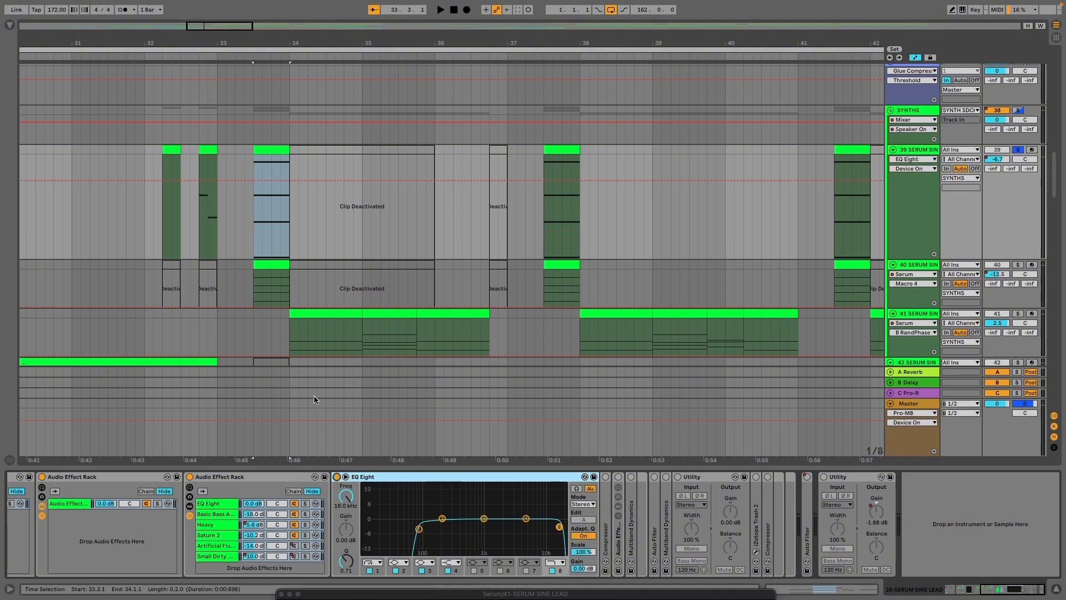
key("s")
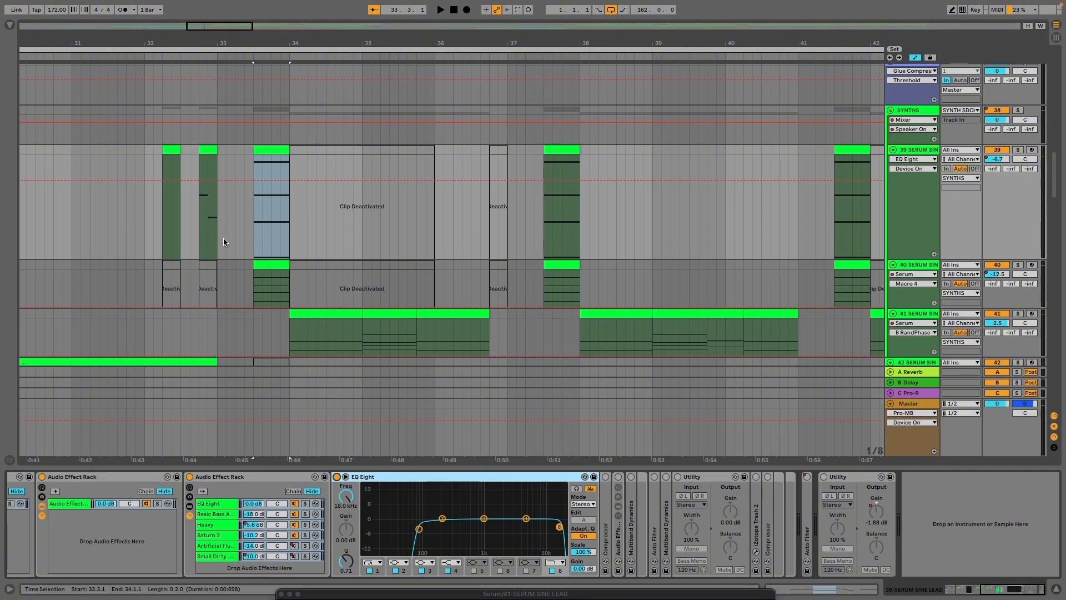
Select the EQ Eight's low-cut band, play the 33.3.1 clip with track 39 soloed, and unsolo the track
scroll(226, 238, "up", 5)
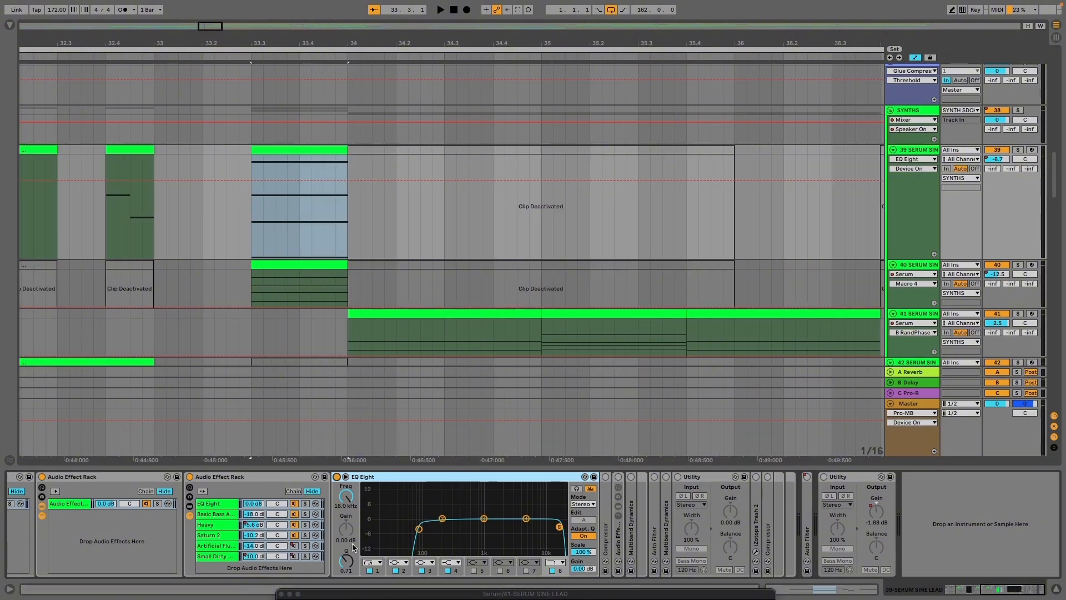
left_click(417, 530)
key("s")
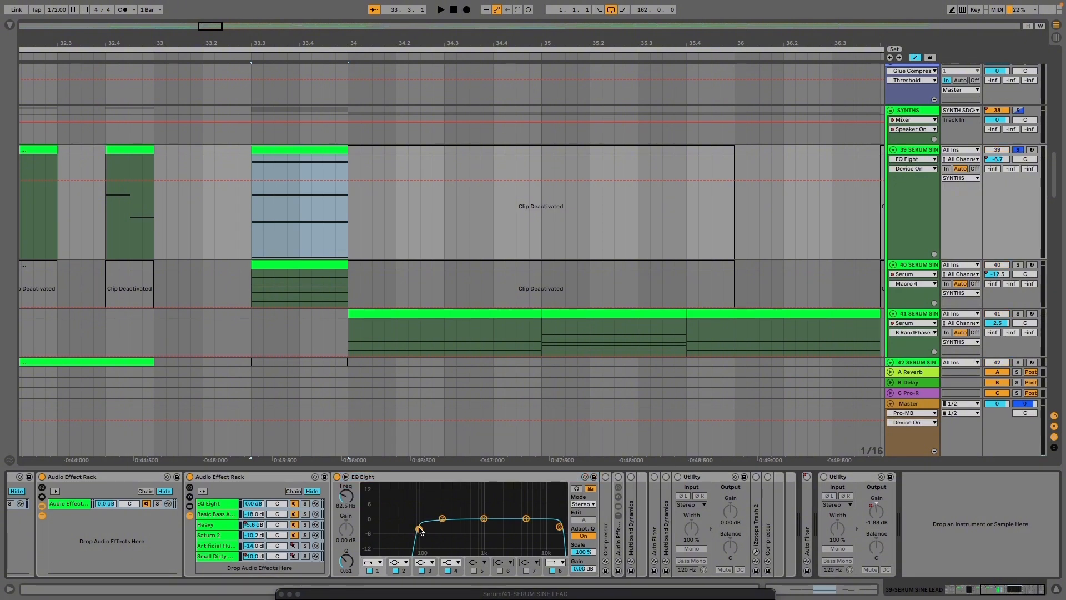
key("space")
key("space")
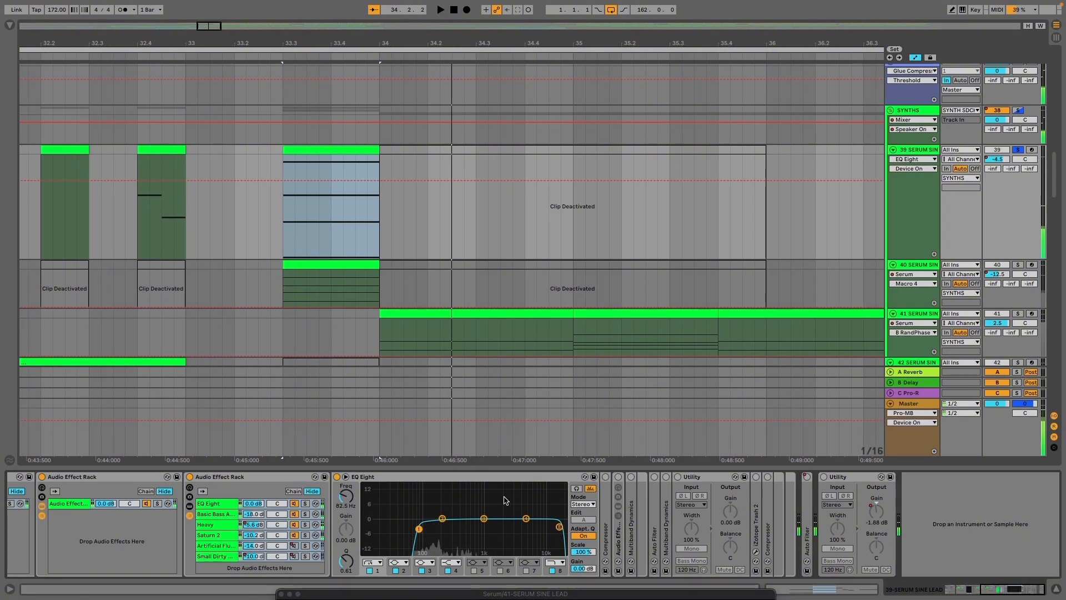
key("s")
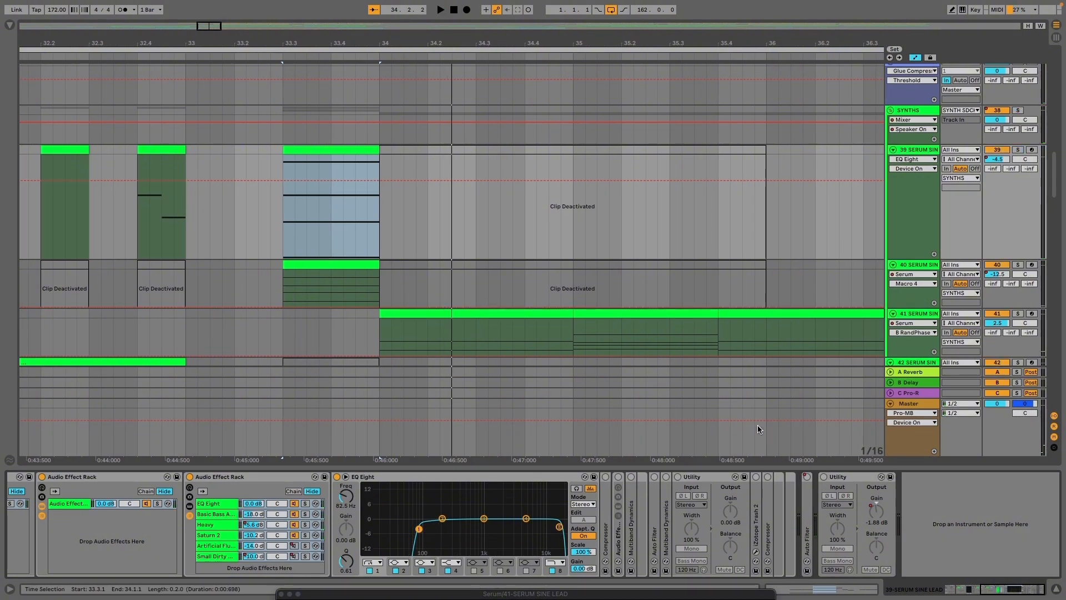
Expand and activate the Compressor after the EQ Eight and play the full mix from 33.3.1
double_click(611, 516)
left_click(605, 477)
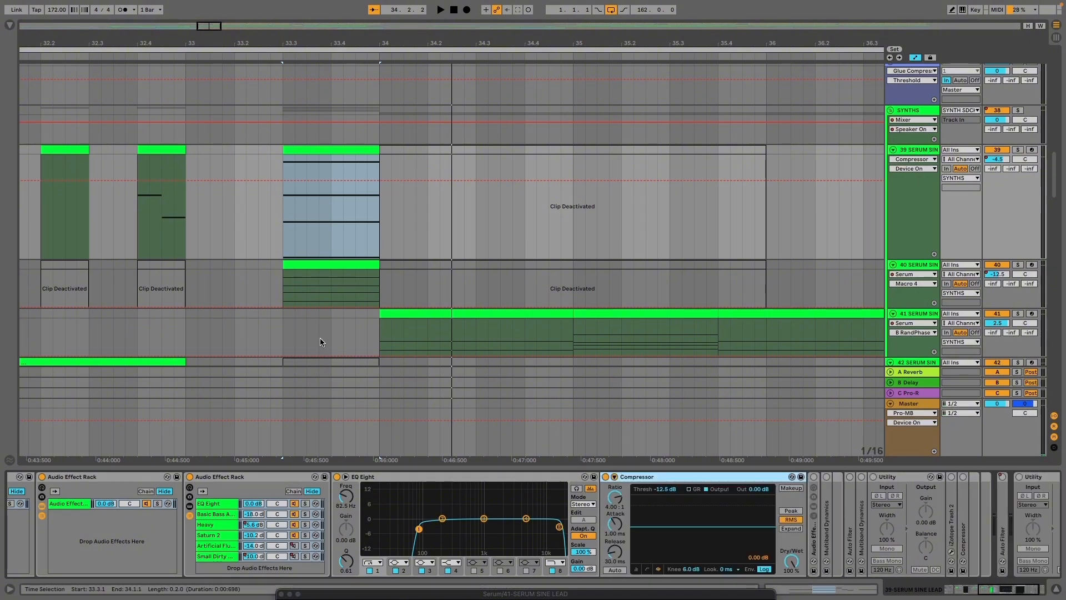
scroll(312, 369, "down", 5)
scroll(481, 400, "down", 3)
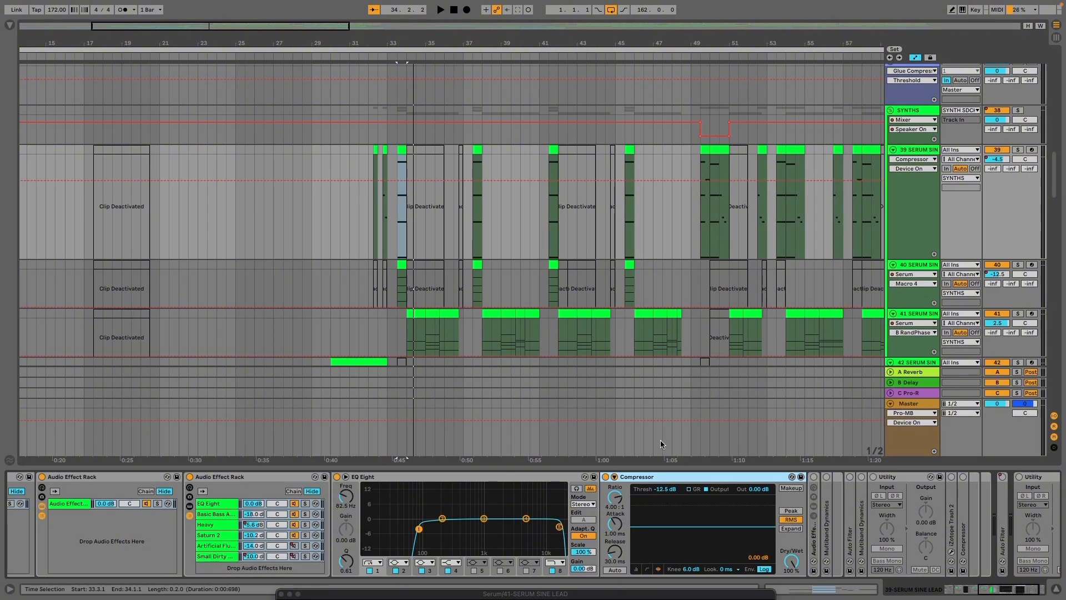
scroll(381, 238, "up", 5)
scroll(491, 241, "up", 3)
key("space")
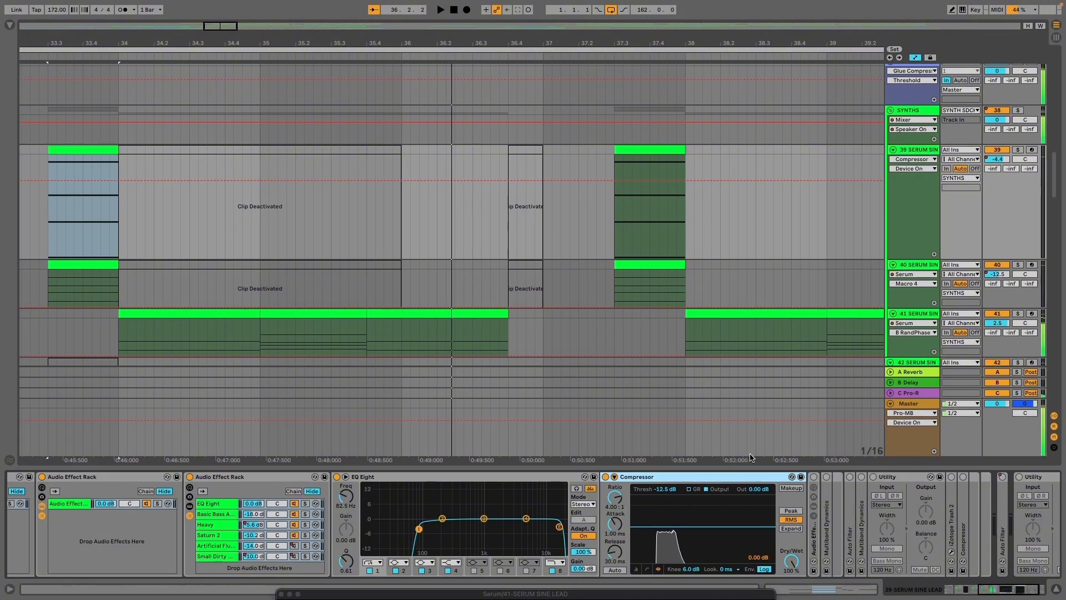
Activate the Audio Effect Rack after the Compressor and set the playback start at track 39's clip at 37.3.1
scroll(703, 396, "down", 5)
scroll(702, 396, "up", 5)
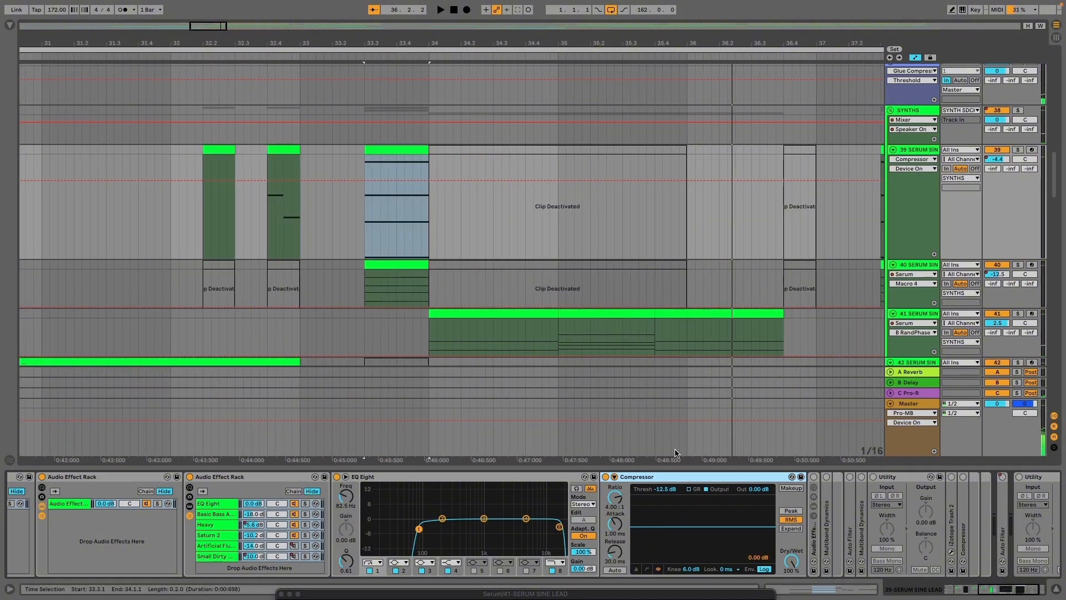
scroll(468, 298, "down", 5)
scroll(594, 285, "up", 5)
left_click(568, 218)
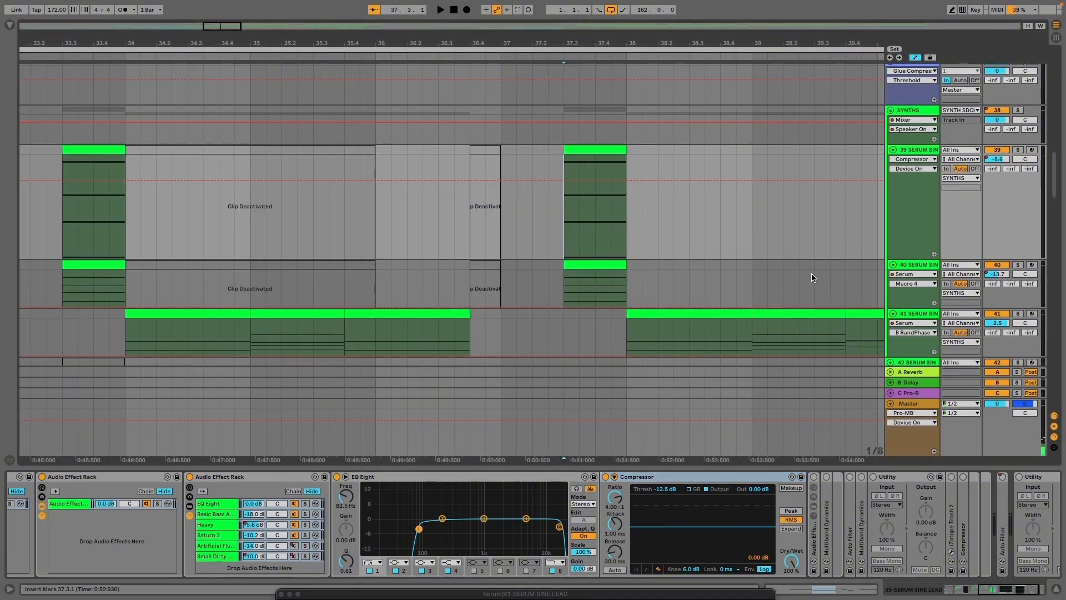
scroll(723, 389, "down", 6)
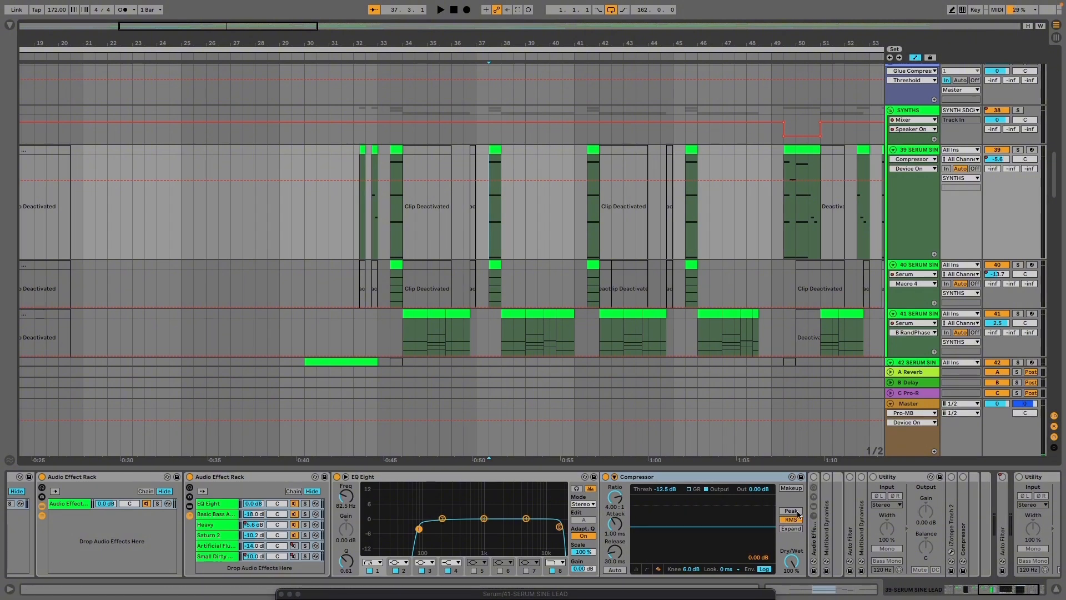
scroll(732, 501, "right", 4)
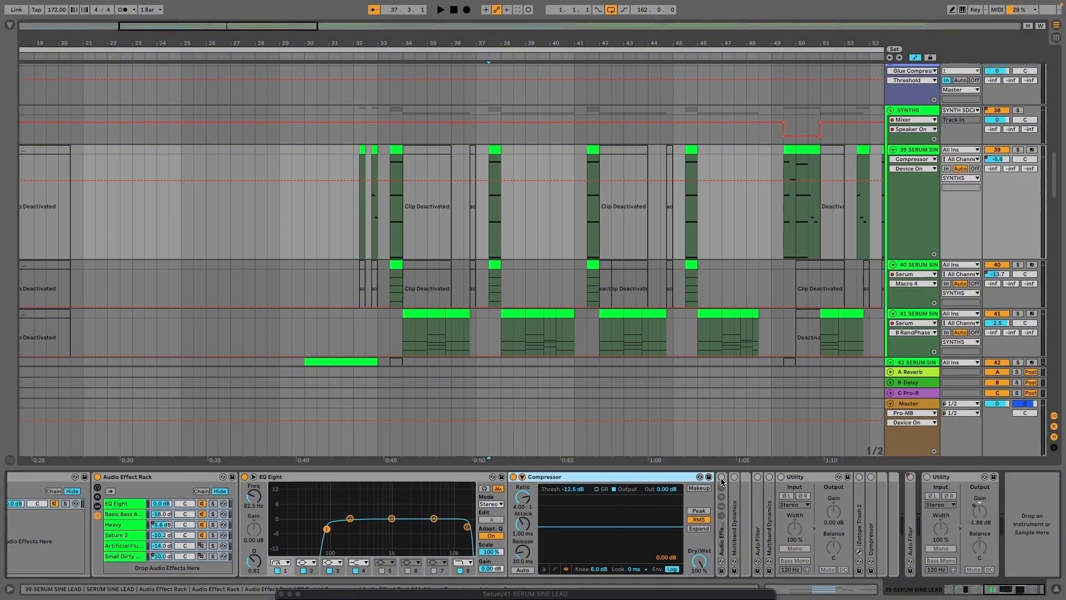
left_click(722, 478)
scroll(495, 306, "up", 6)
left_click(477, 253)
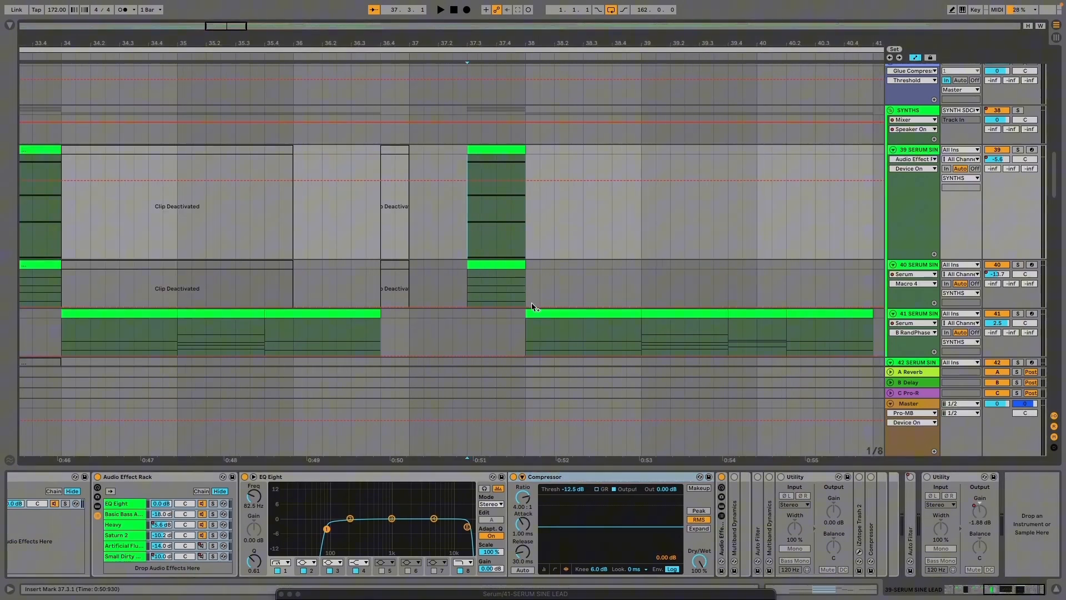
Expand the newly activated rack, solo its Berlin chain to show the Berlin device, and play it from 37.3.1
left_click(721, 516)
left_click(757, 503)
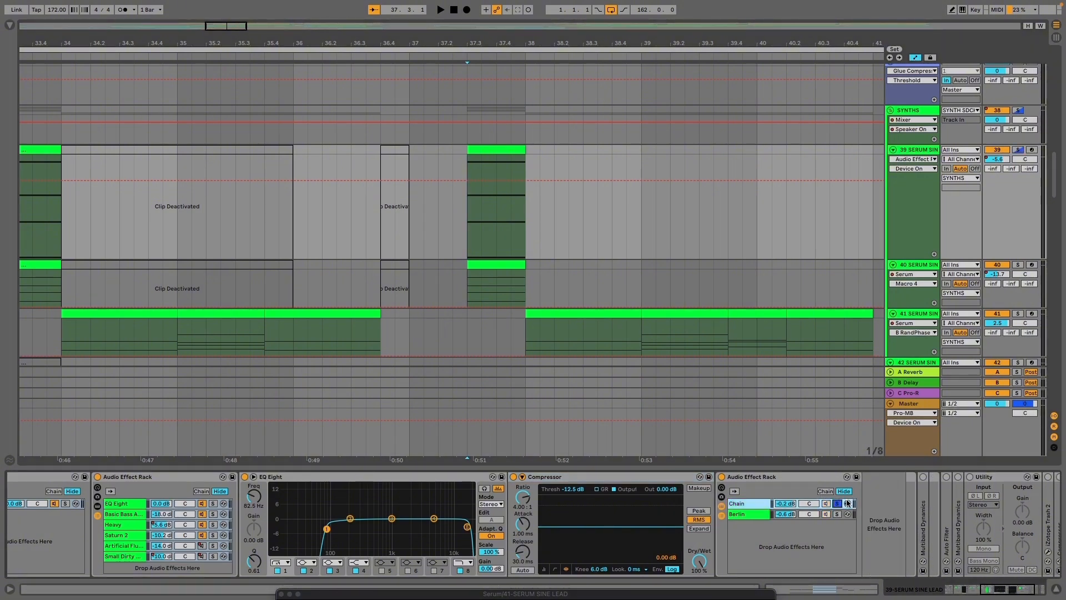
left_click(837, 514)
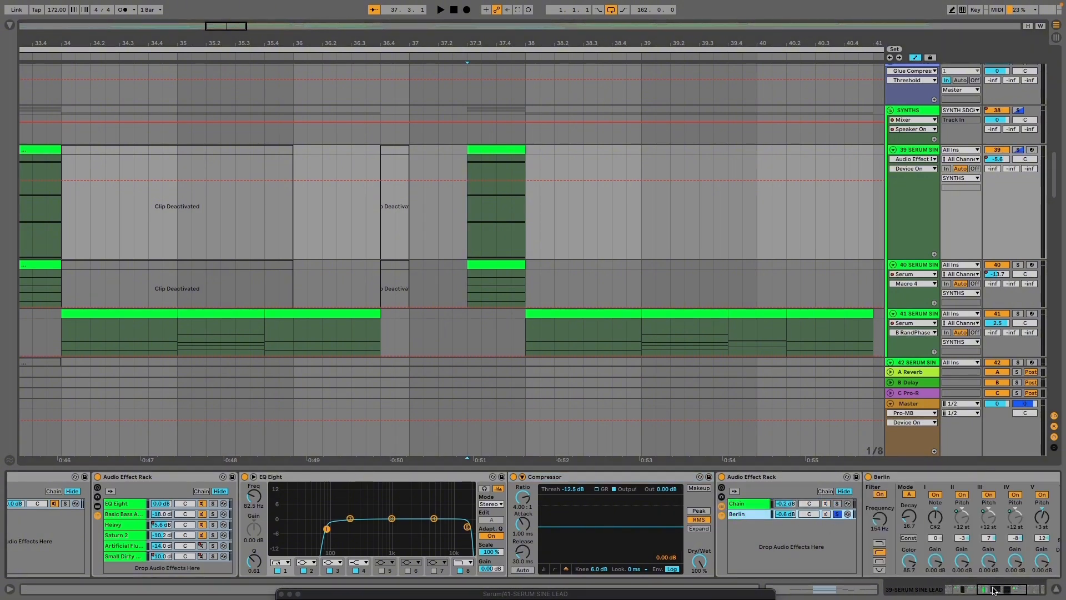
left_click_drag(994, 590, 1057, 591)
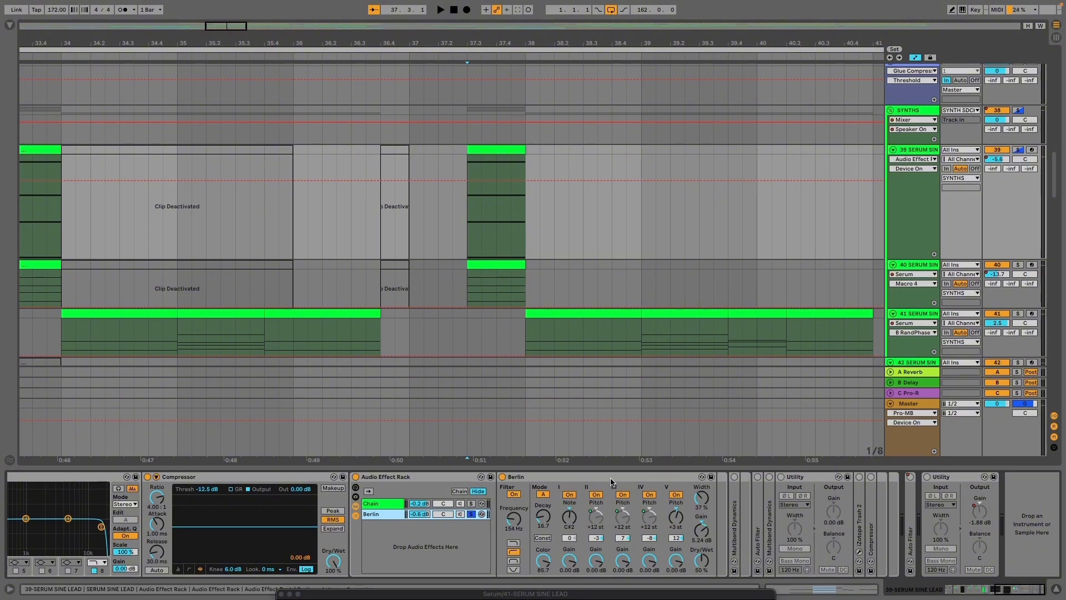
key("space")
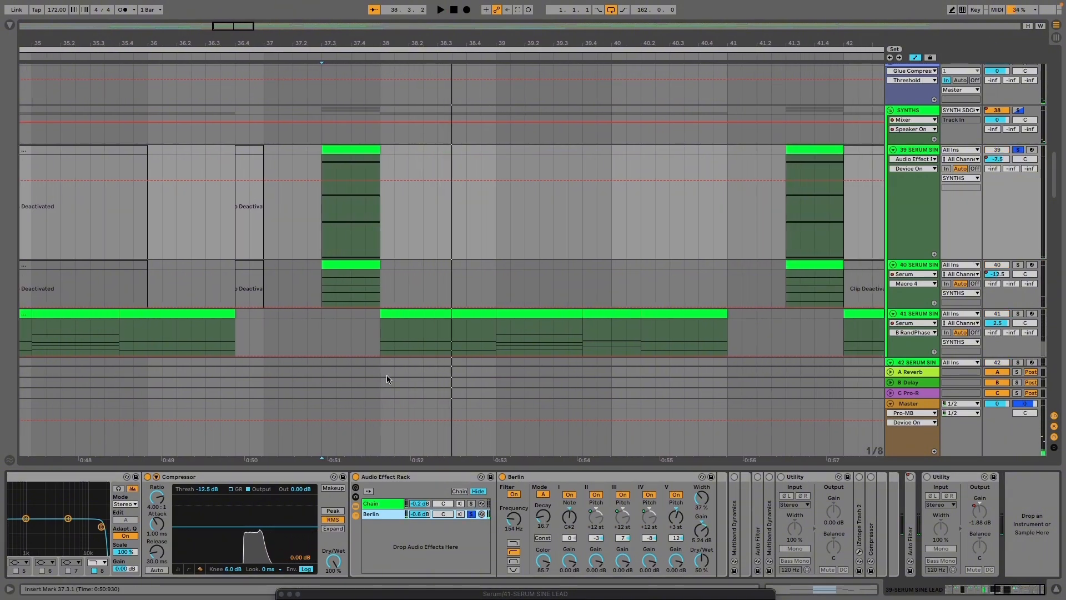
Compare the rack's Chain and Berlin chains by toggling their solos and playing from 37.3.1 each time
scroll(398, 371, "down", 5)
scroll(382, 314, "up", 8)
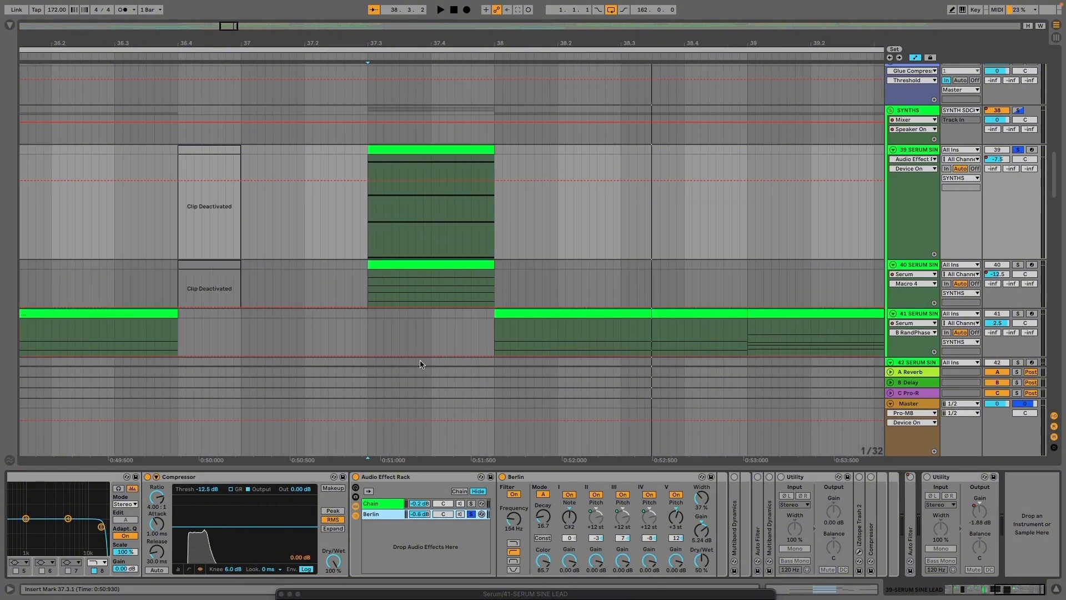
left_click(472, 505)
key("space")
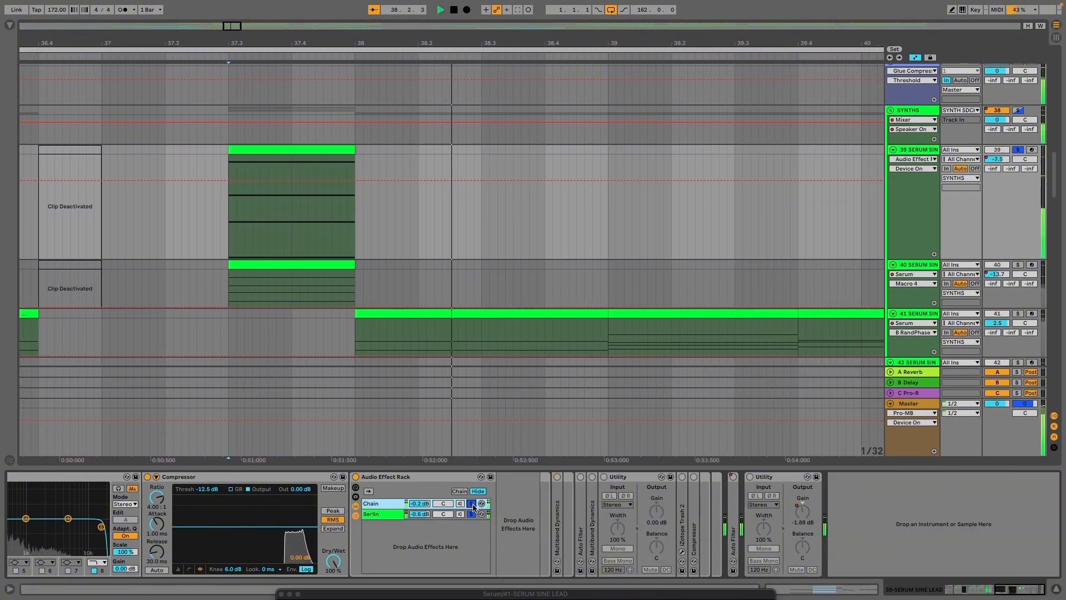
key("space")
left_click(472, 514)
key("space")
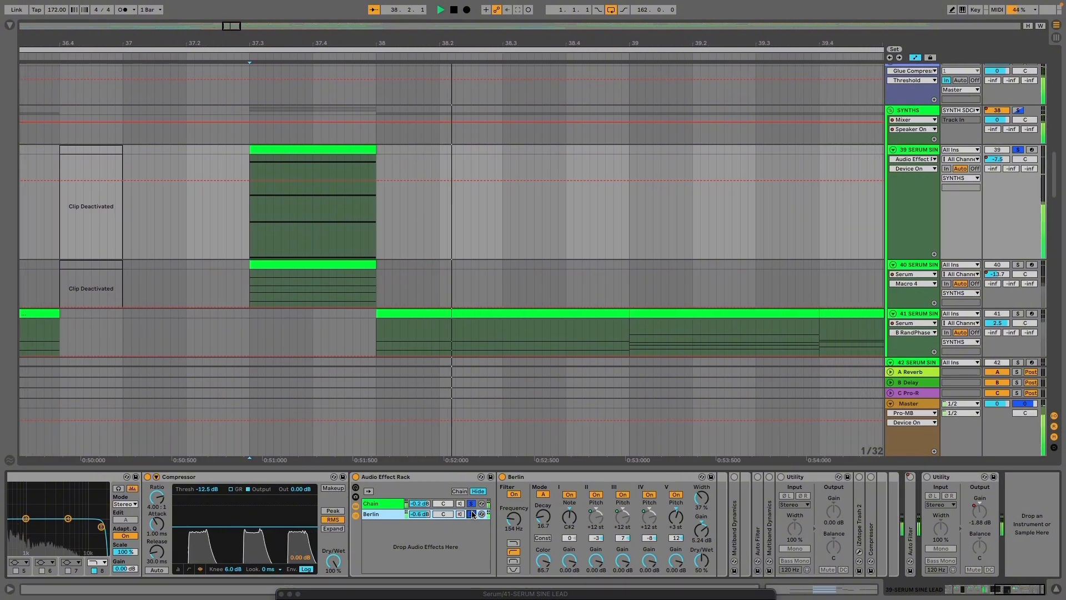
key("space")
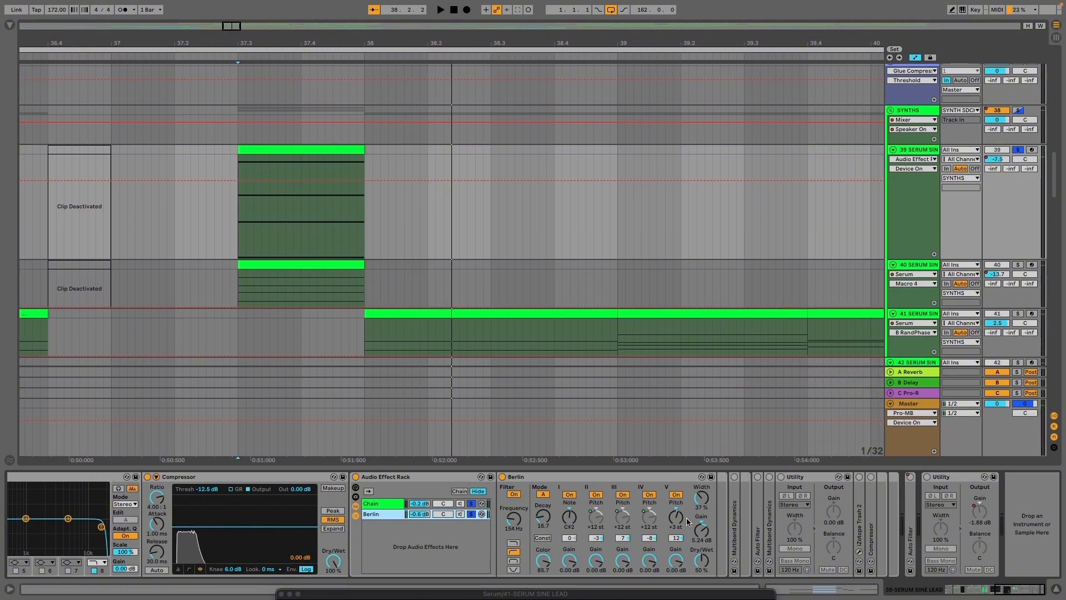
Try Berlin's Dry/Wet at 100 % with playback from 37.3.1, and undo the change
left_click_drag(701, 565, 701, 512)
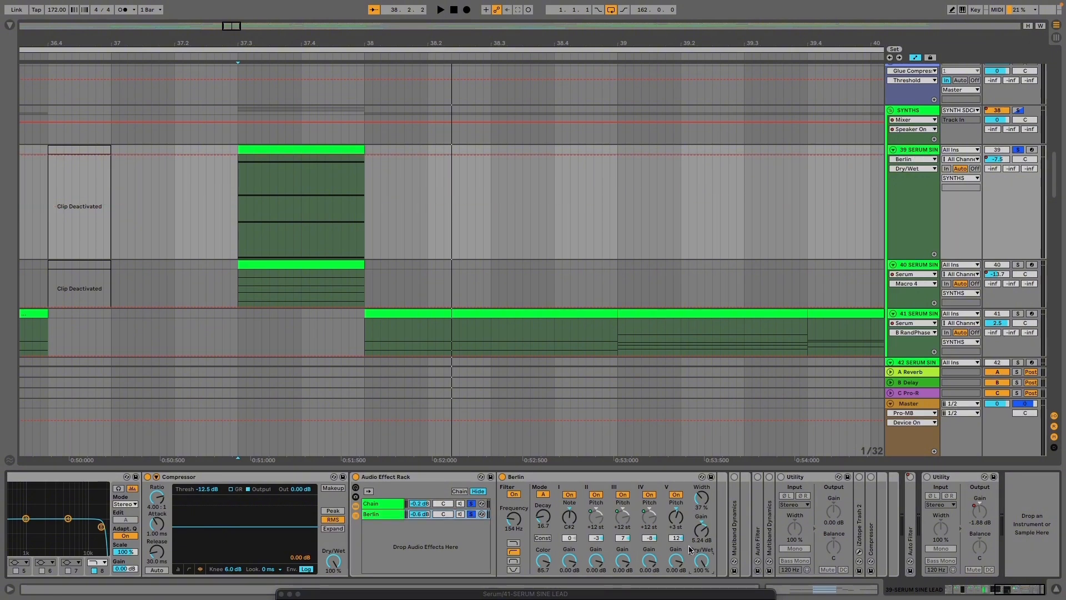
key("space")
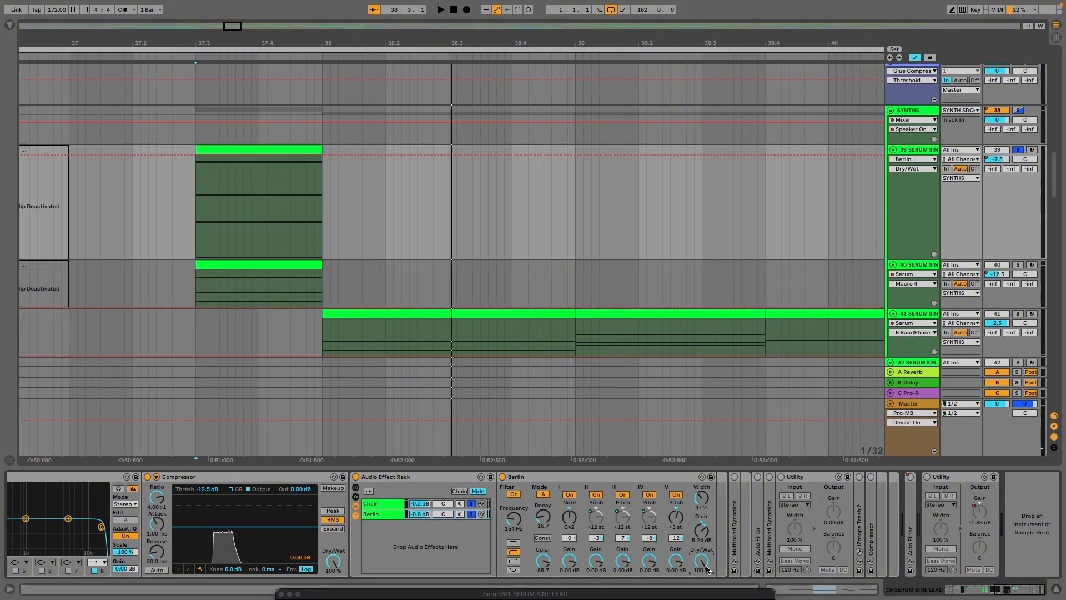
key("super+z")
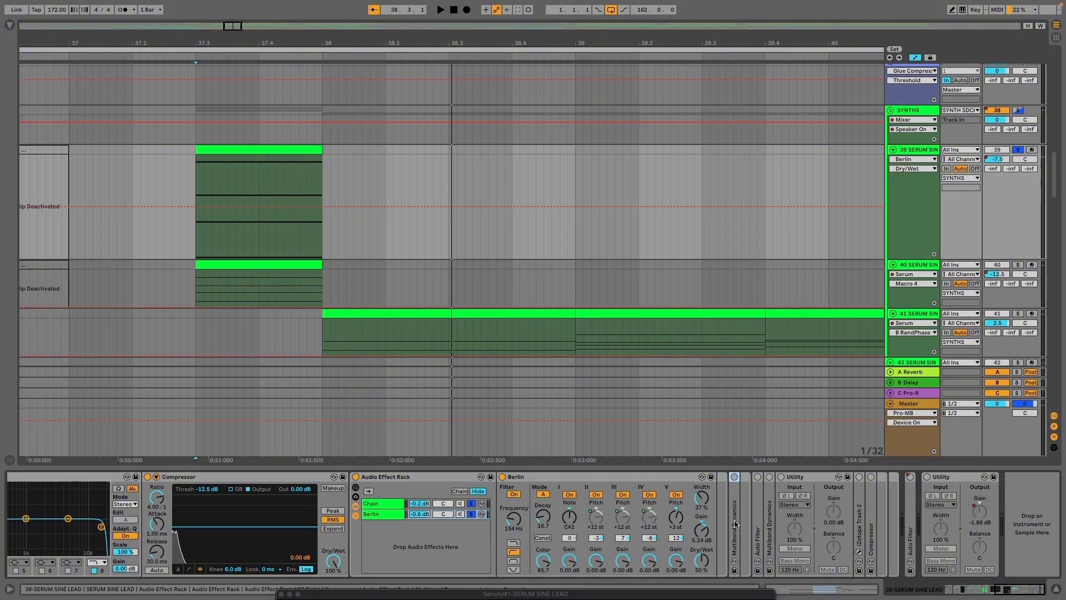
Activate and expand the Multiband Dynamics after Berlin and play track 39 from 33.3.1
left_click(735, 477)
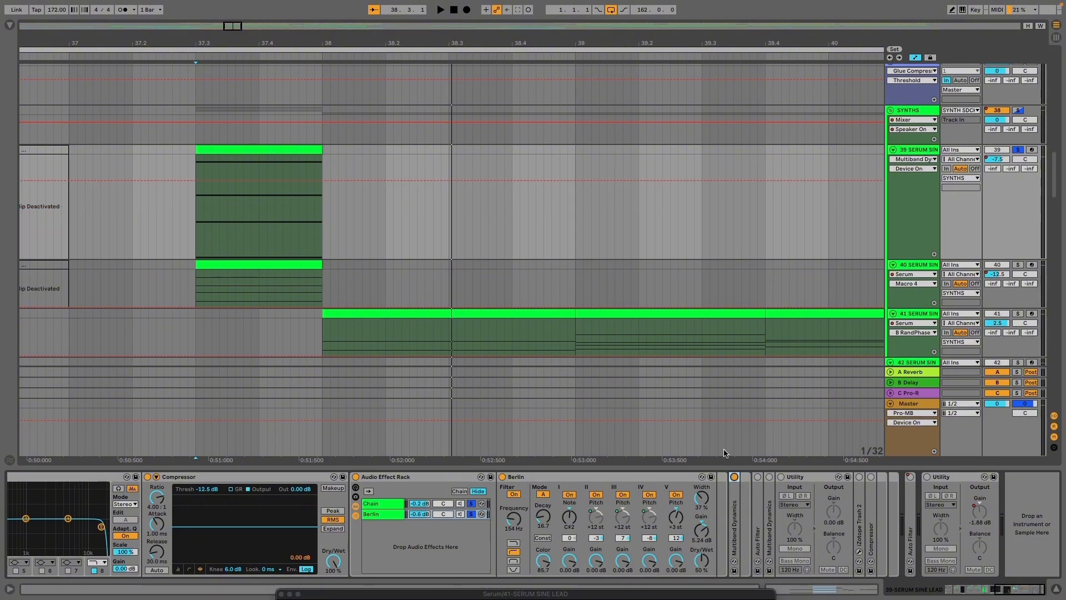
scroll(581, 341, "down", 5)
scroll(420, 245, "up", 3)
left_click(415, 236)
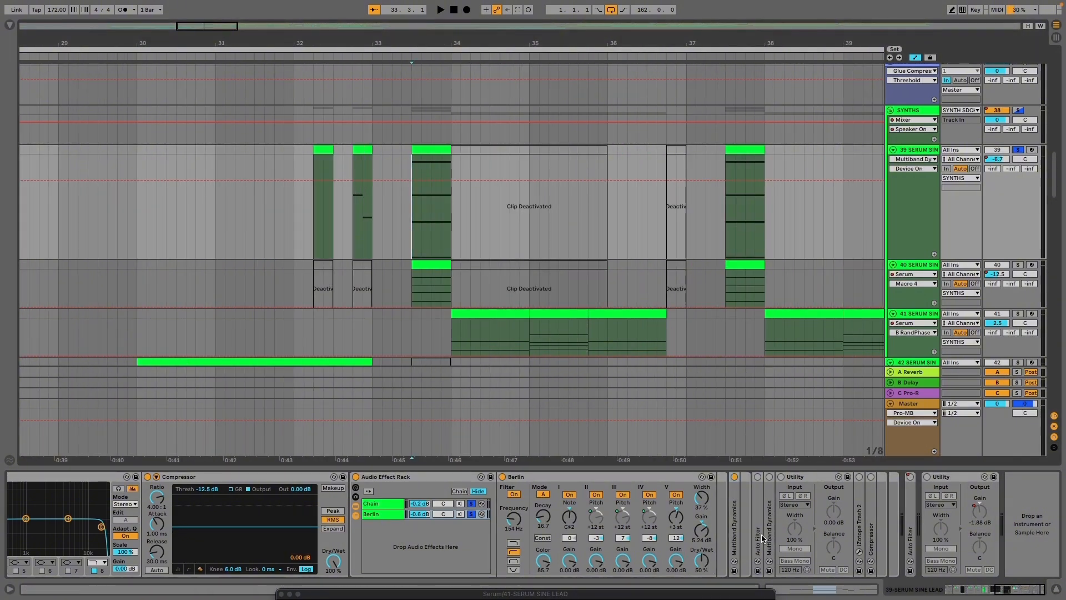
double_click(736, 536)
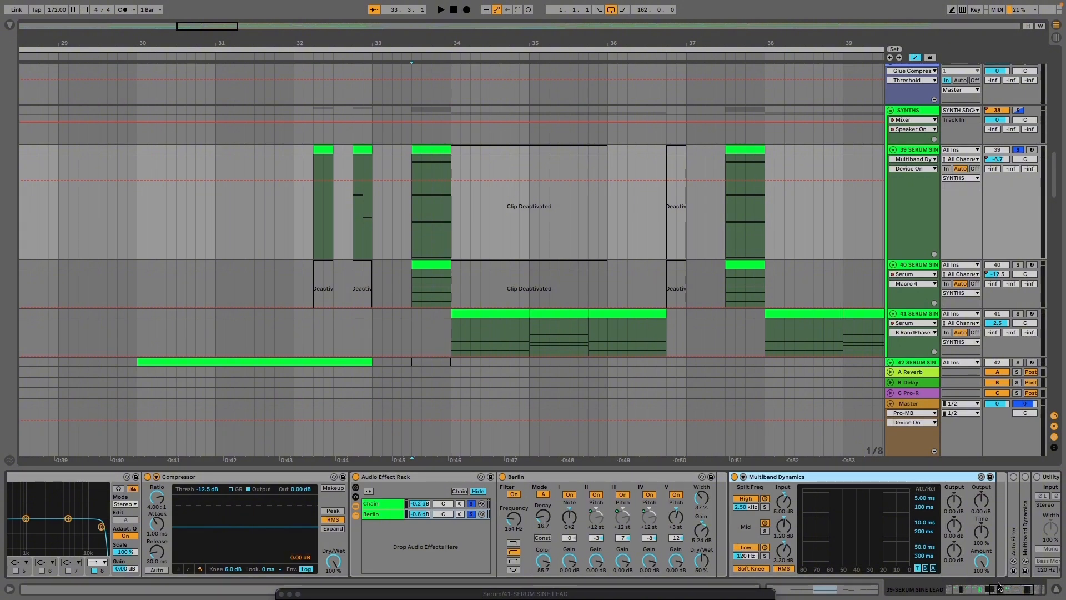
left_click_drag(1000, 589, 1060, 585)
key("space")
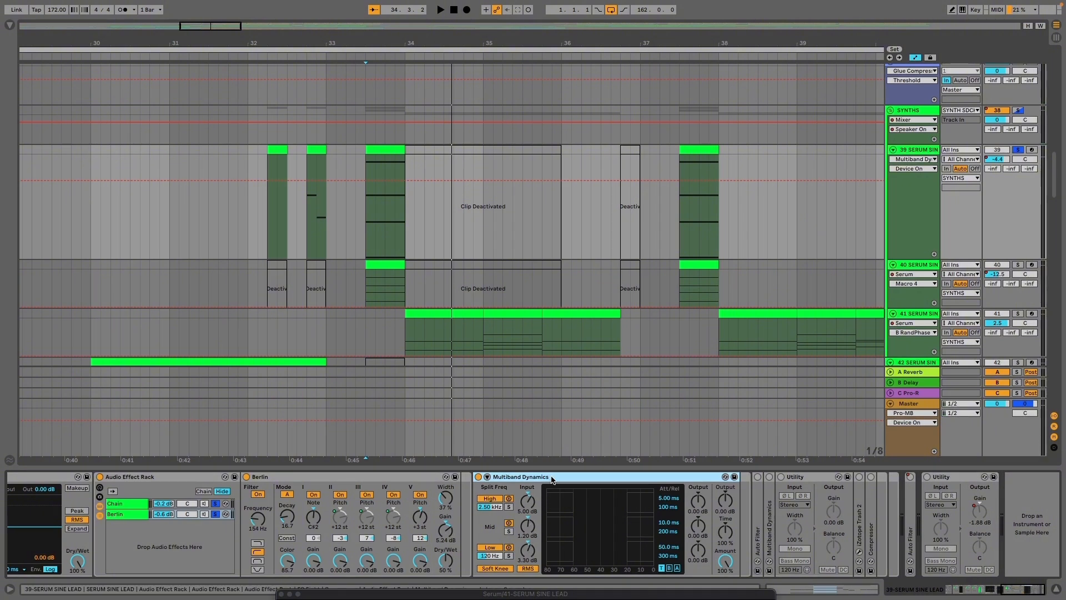
Expand and activate the Auto Filter after the Multiband Dynamics and bring its full settings into view
double_click(754, 503)
left_click(757, 477)
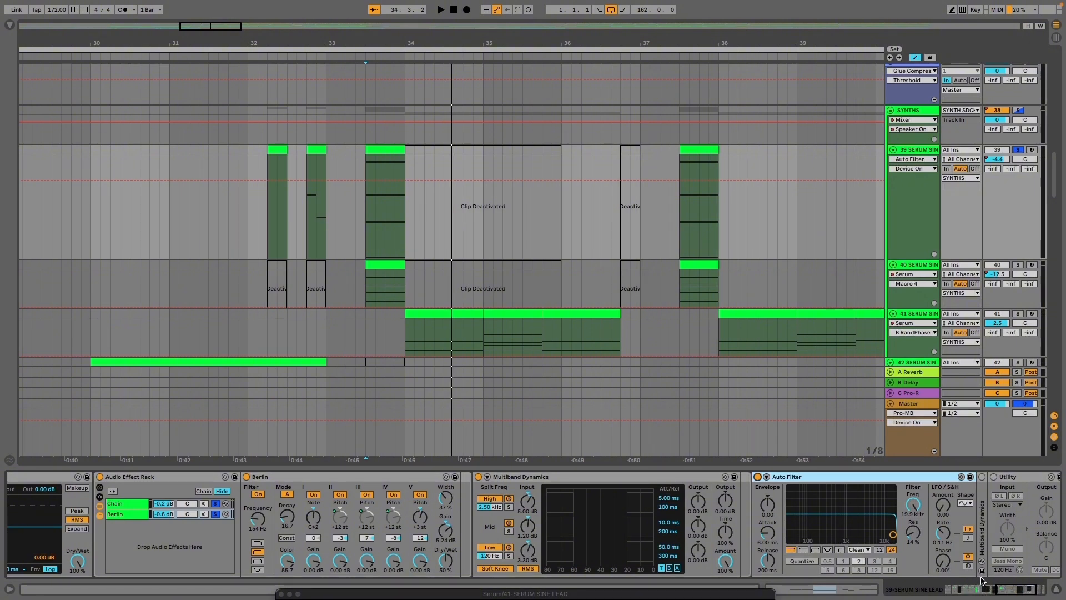
left_click(996, 593)
left_click(1051, 584)
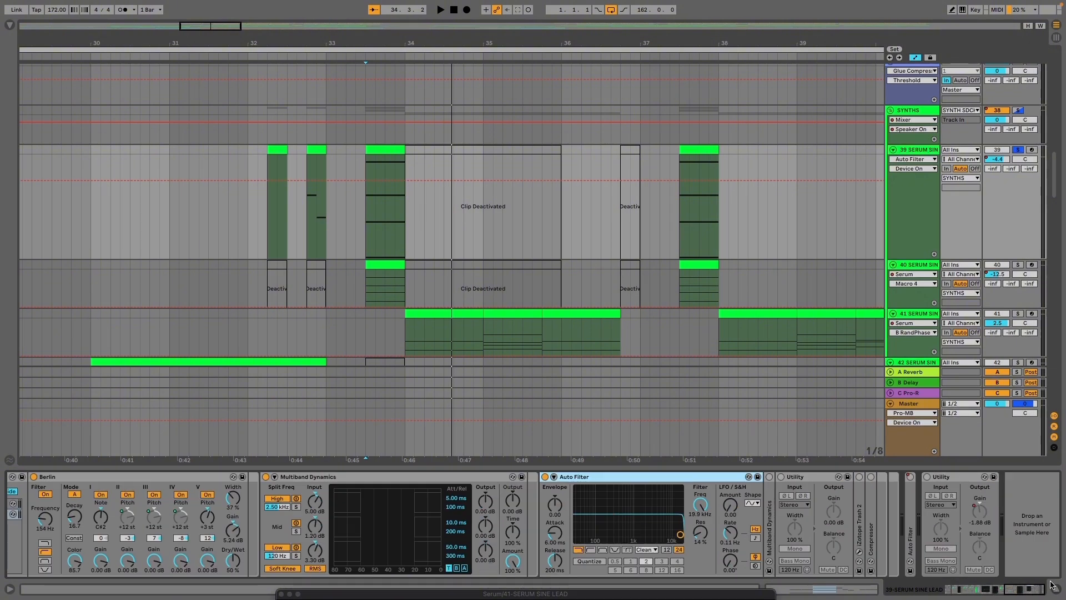
Expand and activate the Multiband Dynamics after the Auto Filter, expand iZotope Trash 2, and select track 39
double_click(770, 523)
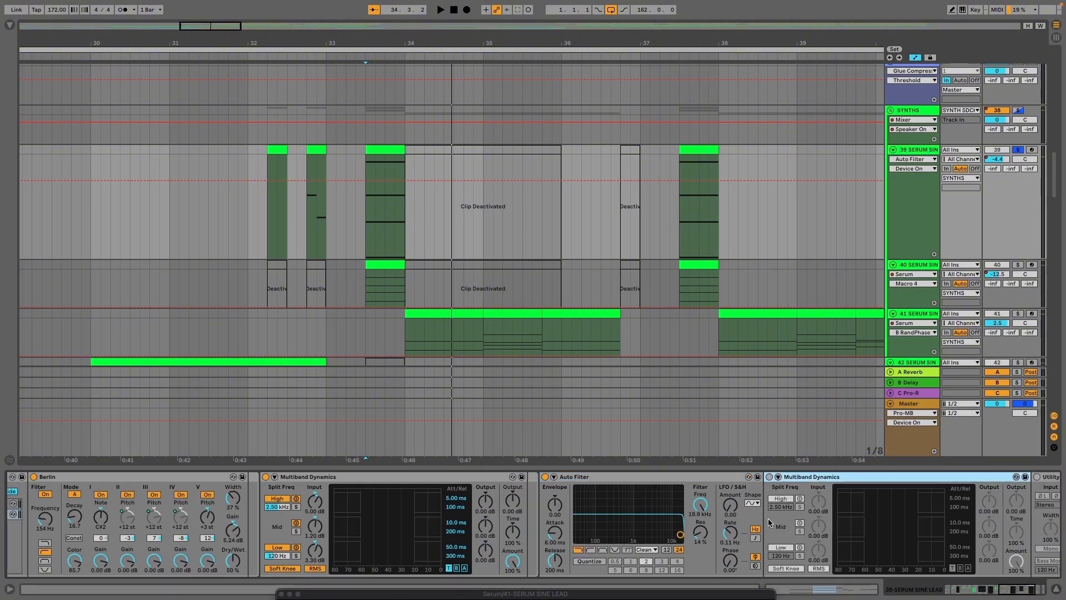
left_click(1053, 585)
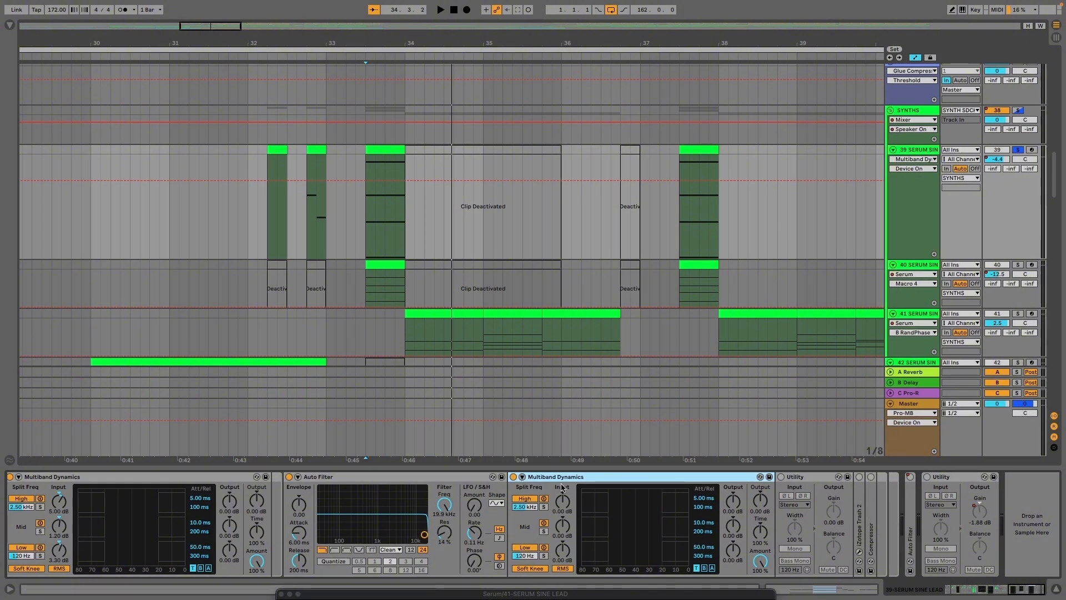
double_click(859, 519)
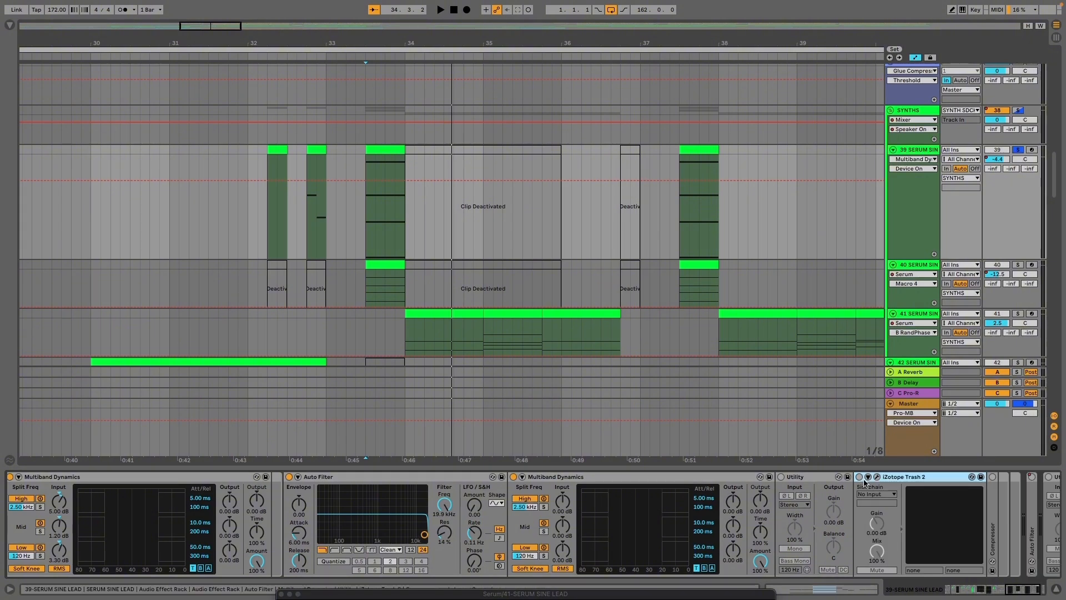
left_click(909, 110)
left_click(911, 147)
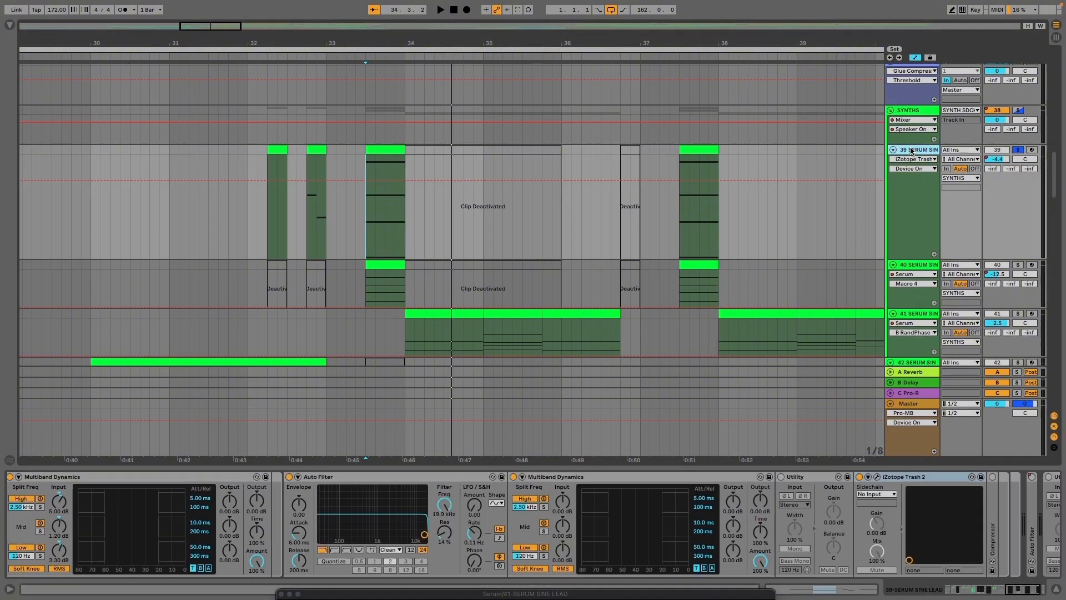
Expand the final Auto Filter and the Compressor after iZotope Trash 2
left_click_drag(948, 592, 1029, 566)
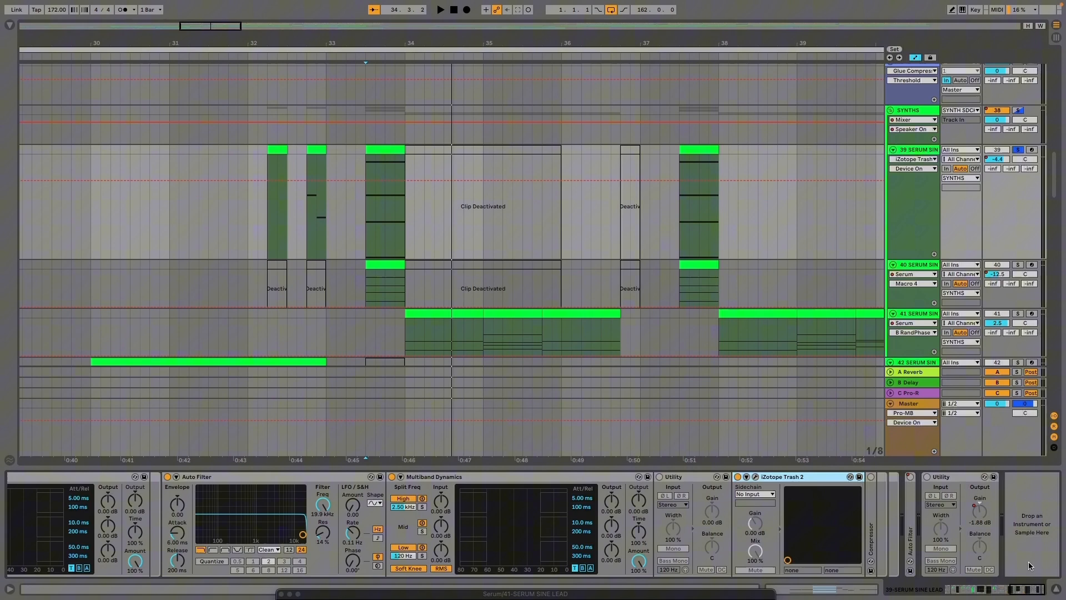
double_click(910, 508)
double_click(870, 498)
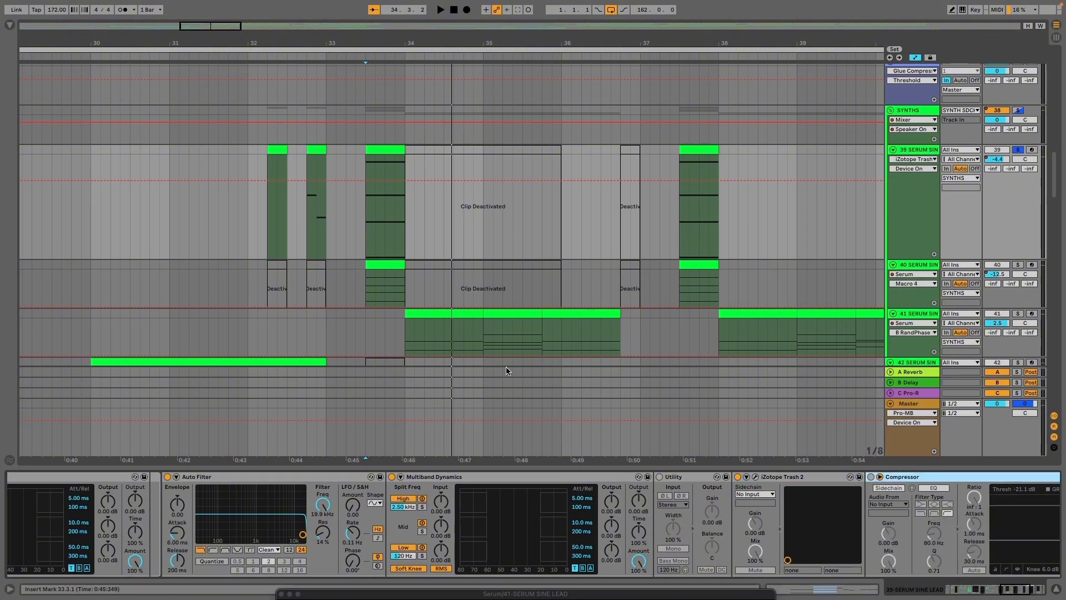
Activate iZotope Trash 2, play track 39 from 33.3.1 with its window open, and move the window clear of the device chain
key("plus")
key("plus")
left_click(756, 477)
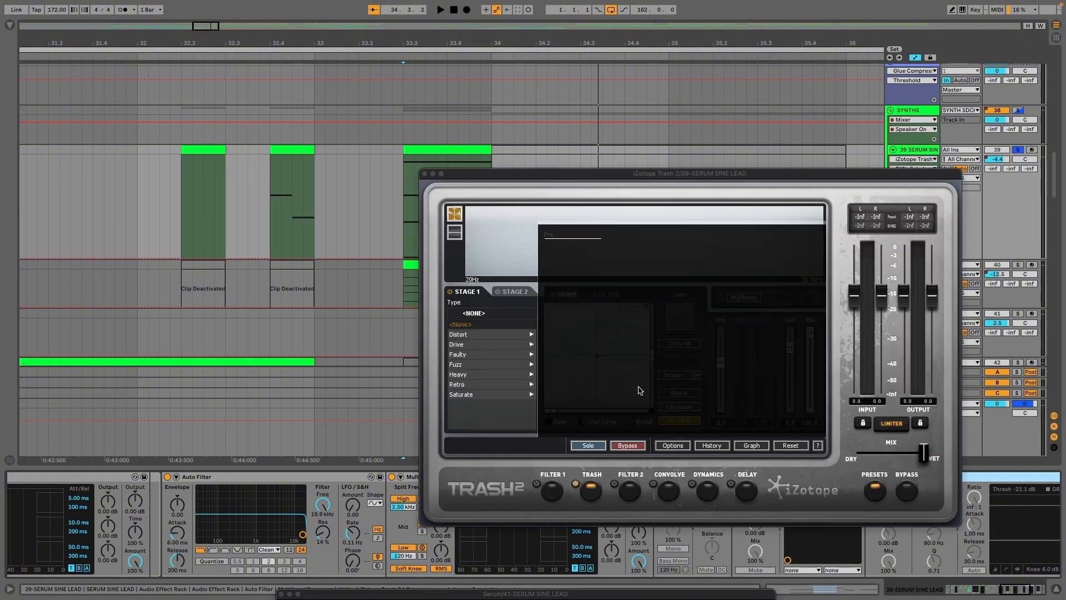
scroll(413, 216, "right", 10)
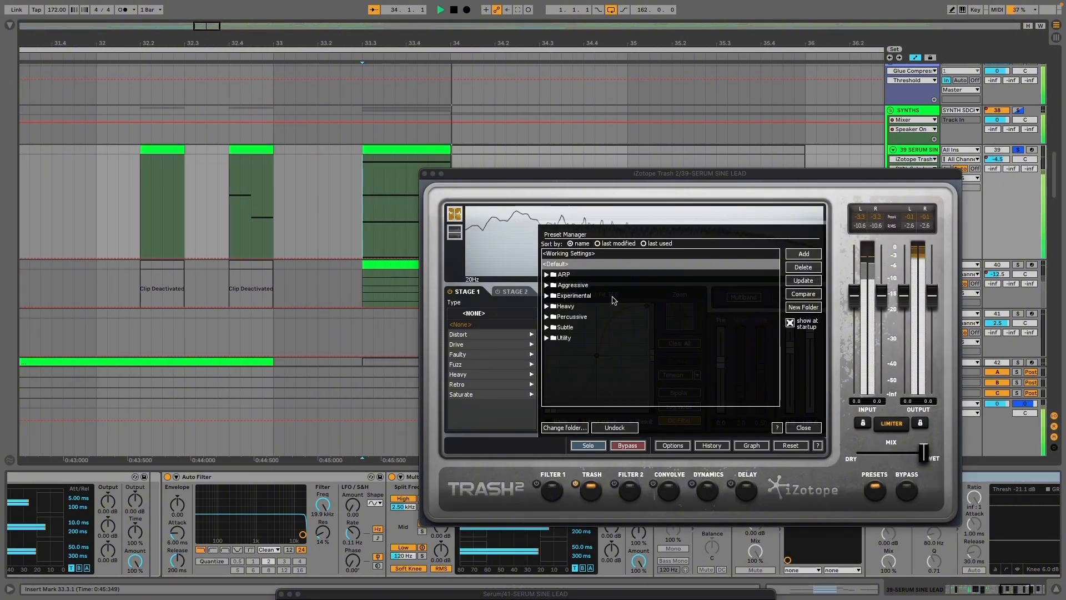
left_click_drag(488, 178, 362, 60)
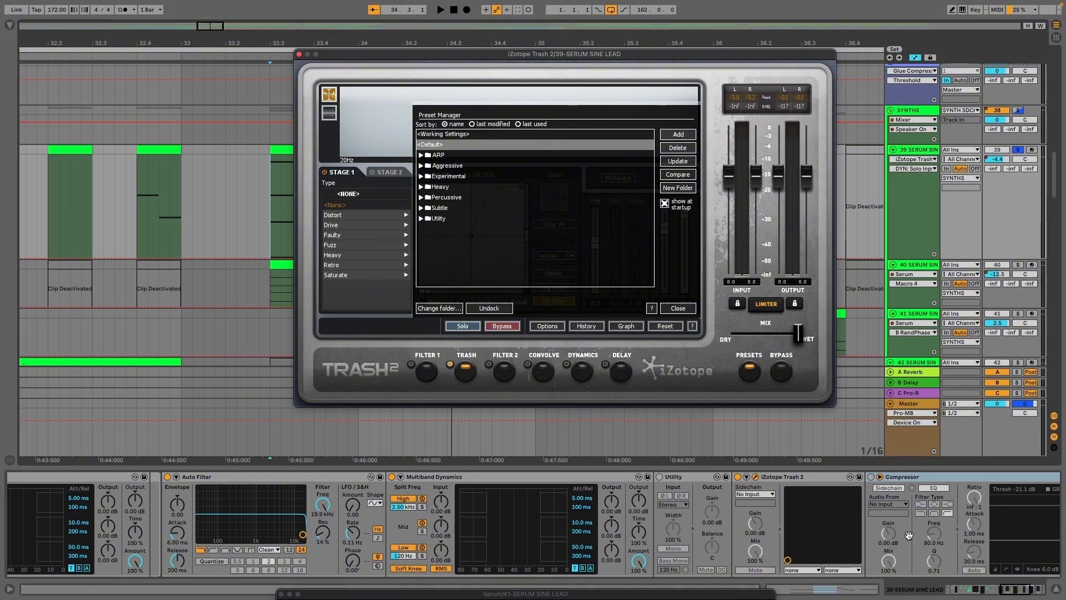
Search the plug-ins for "pro" and add FabFilter Pro-Q 3 after the last Utility on track 39
key("super+f")
left_click(43, 28)
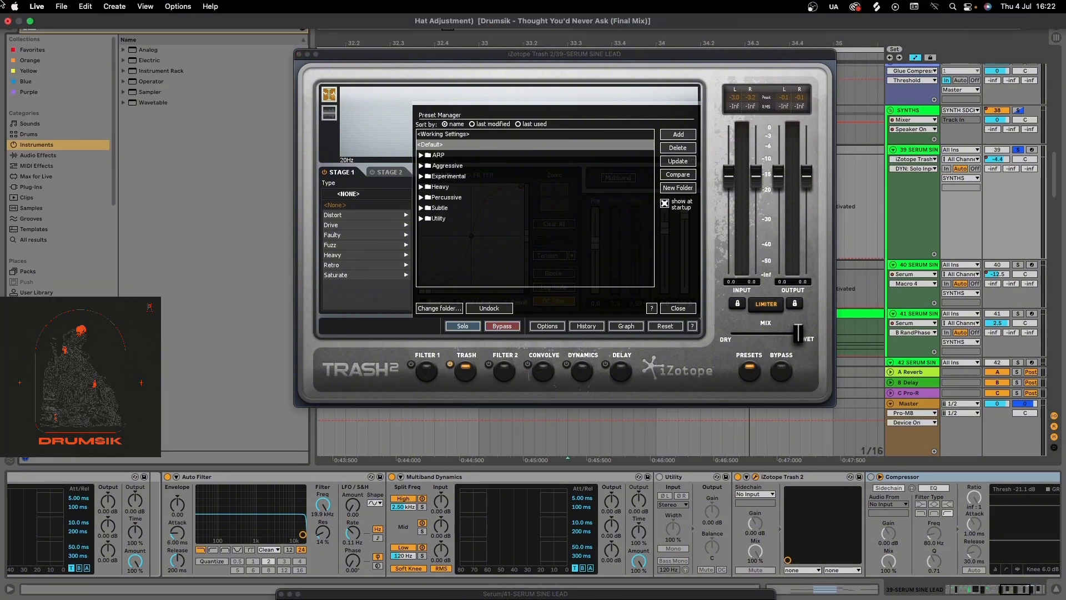
left_click(39, 187)
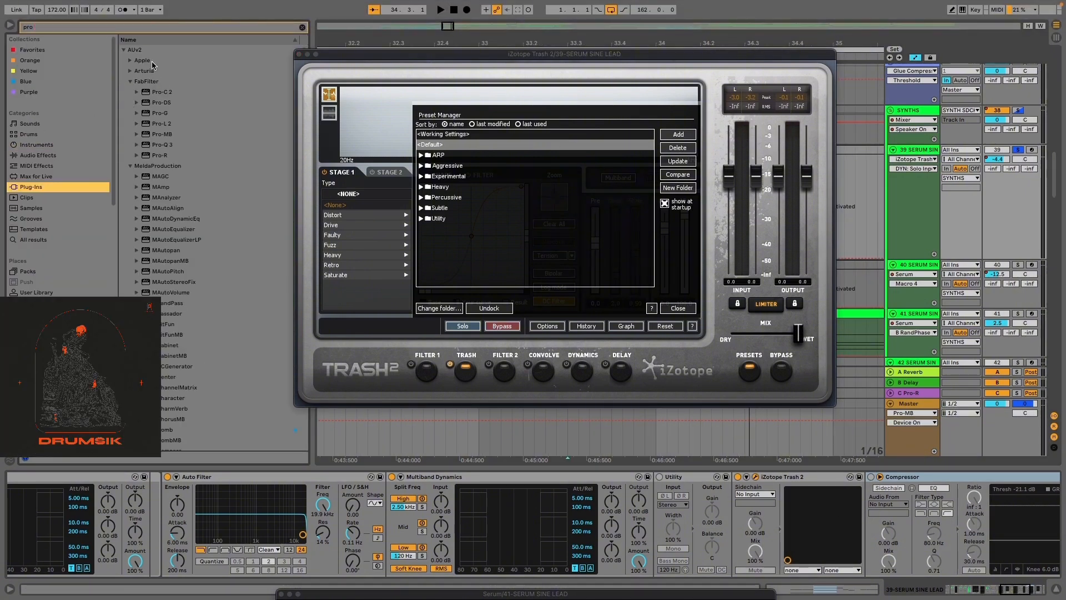
left_click(165, 145)
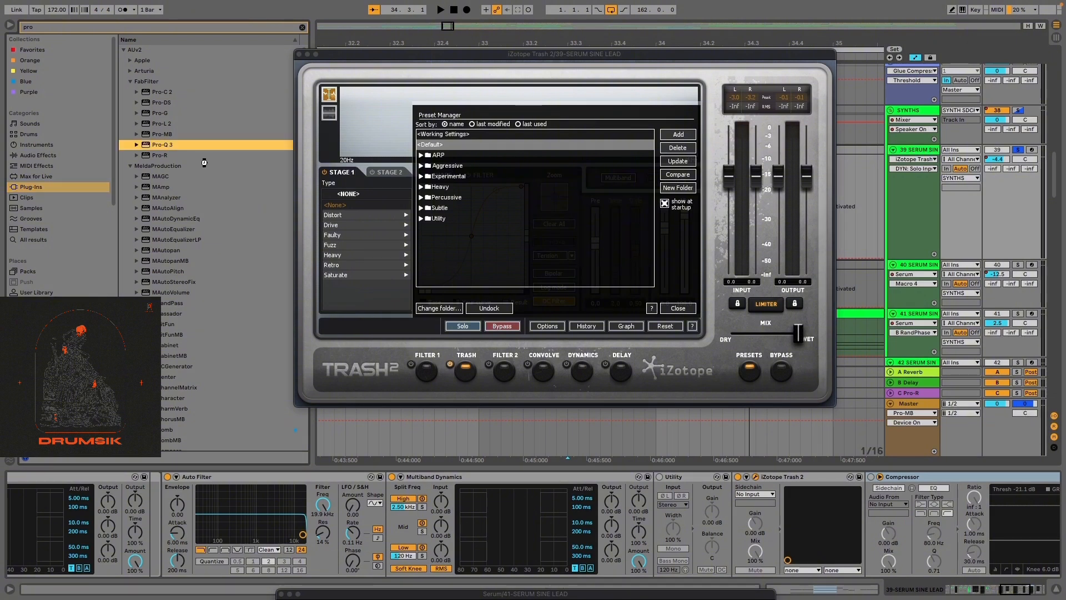
left_click_drag(1019, 526, 983, 517)
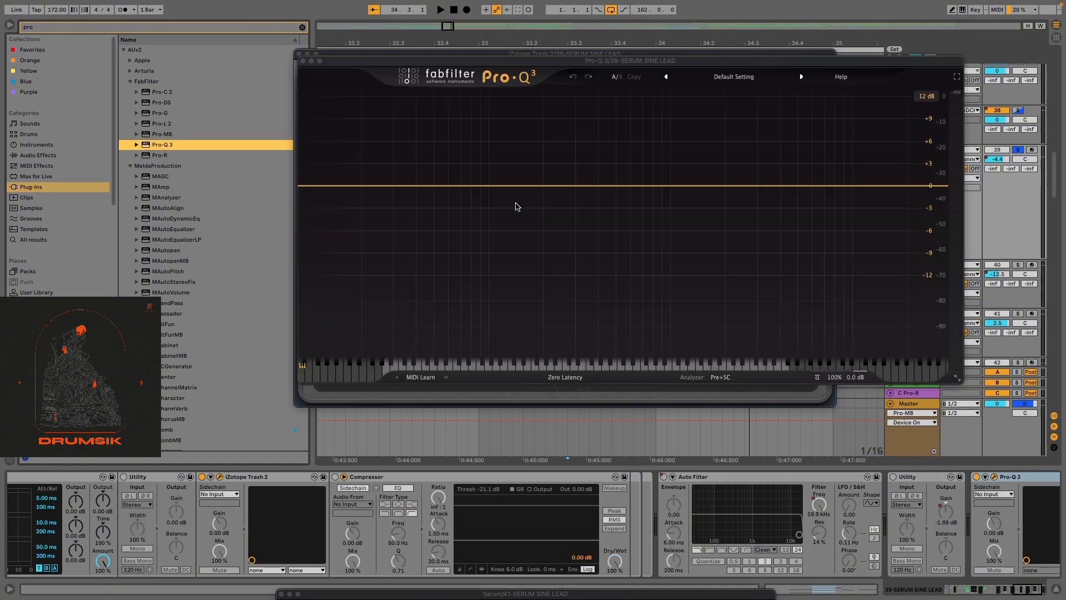
Compare the lead with iZotope Trash 2 off and on, watching Pro-Q 3's spectrum while playing from 33.3.1
key("space")
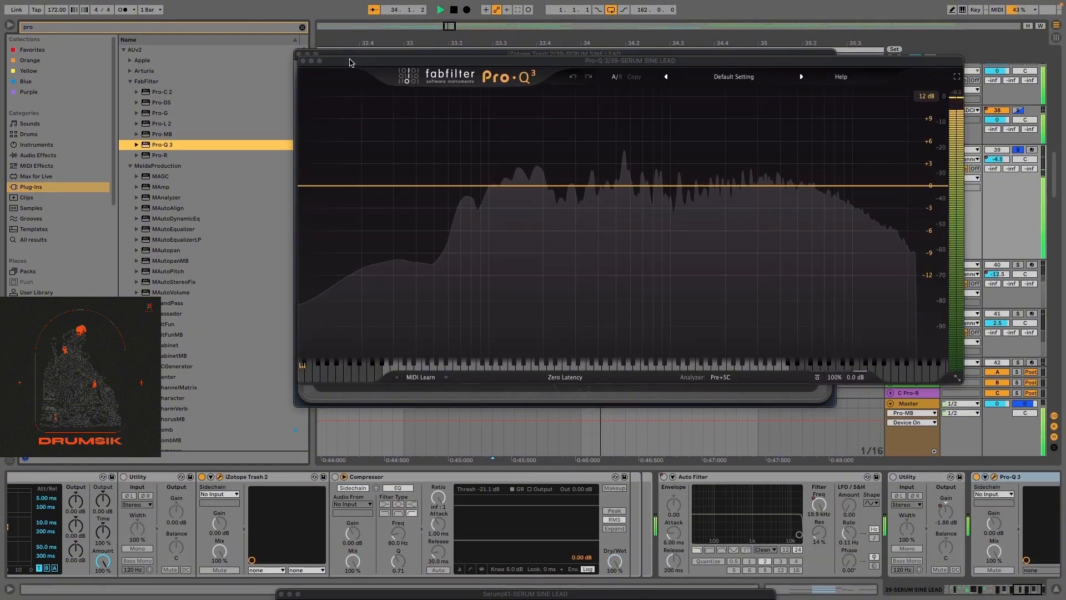
left_click_drag(350, 62, 251, 60)
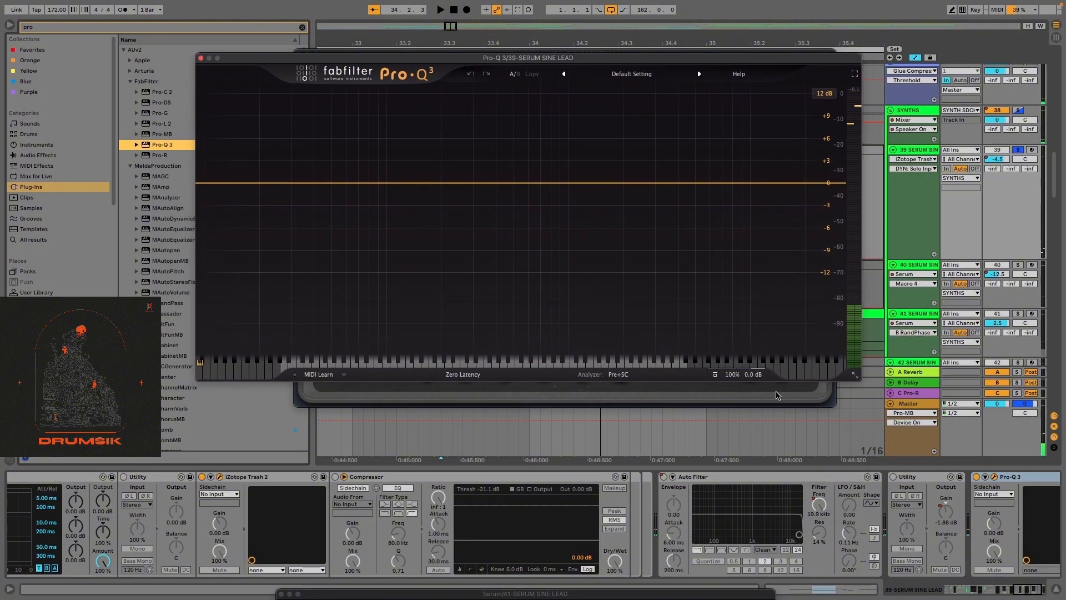
mouse_move(1014, 588)
left_mouse_down()
mouse_move(1030, 588)
mouse_move(1017, 589)
left_mouse_up()
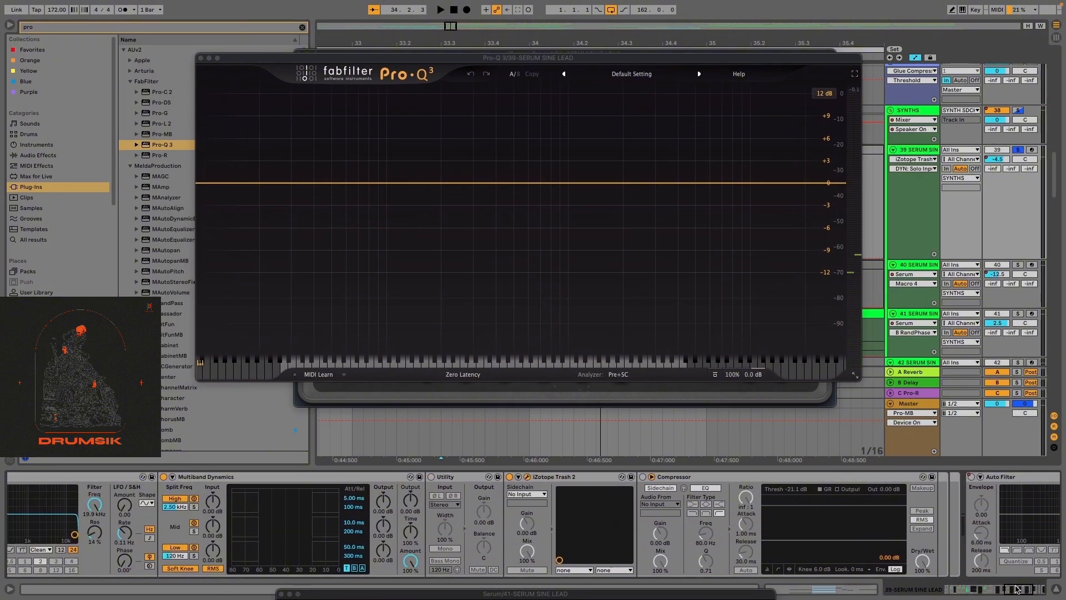
left_click(510, 476)
key("space")
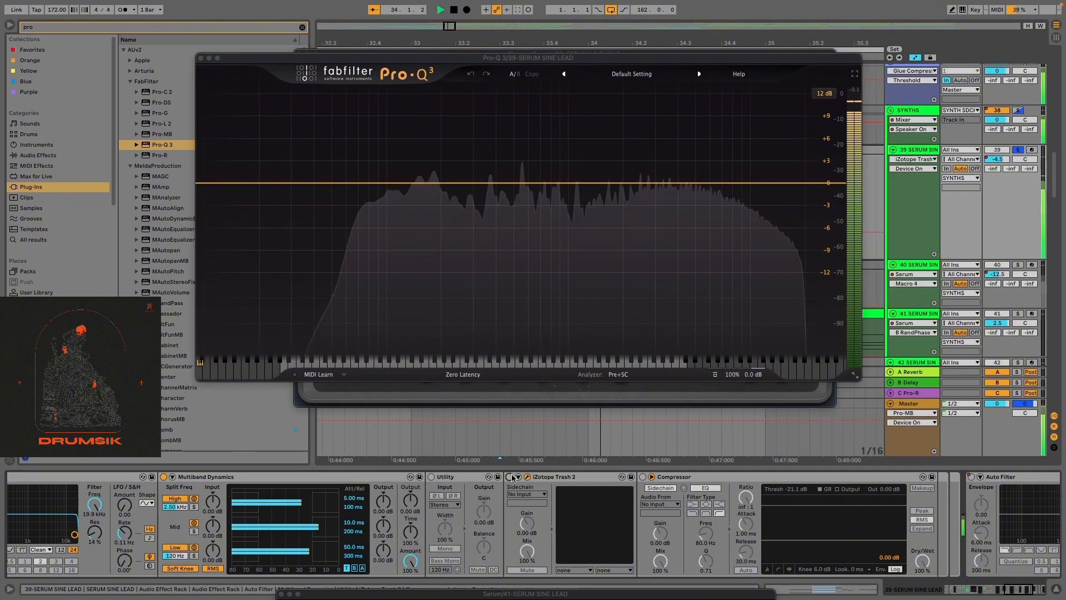
key("space")
left_click(510, 478)
key("space")
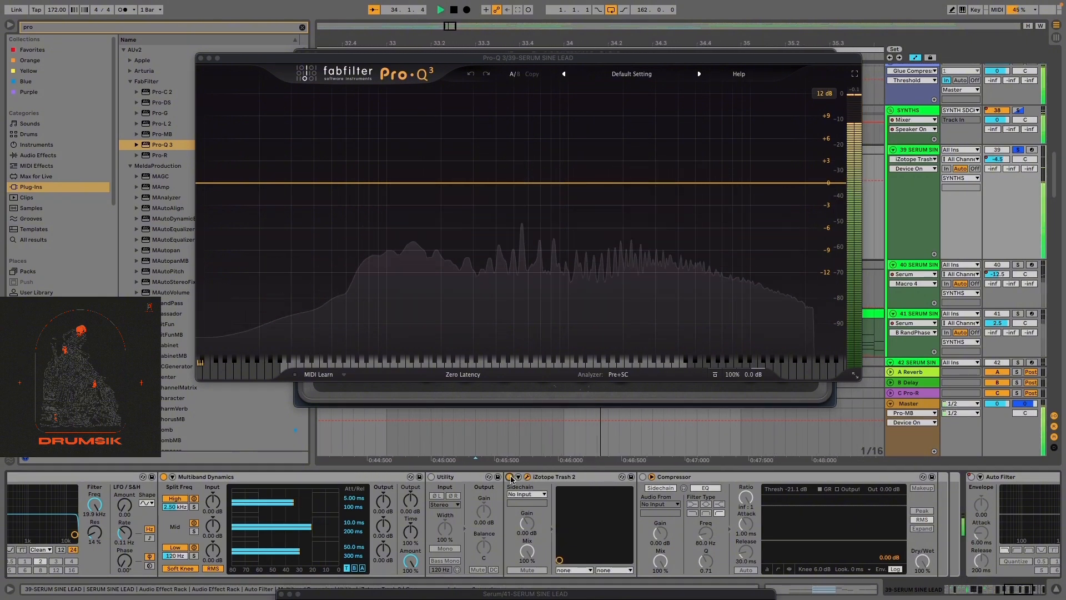
key("space")
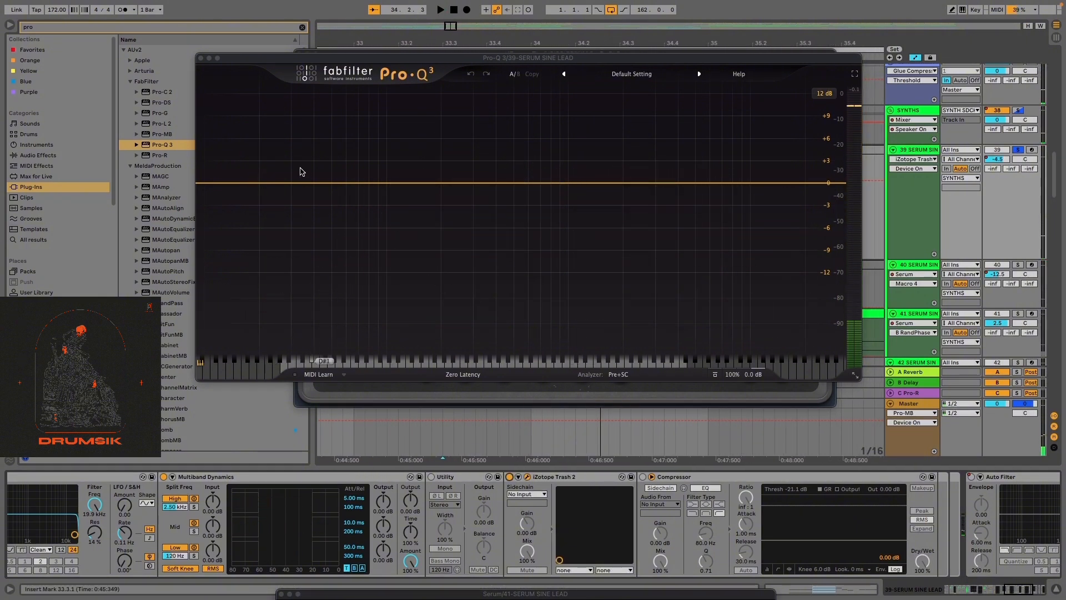
Add a 30 dB/oct low cut at about 93 Hz in Pro-Q 3 and play the lead from 33.3.1
left_click(244, 183)
left_click_drag(244, 183, 382, 189)
key("space")
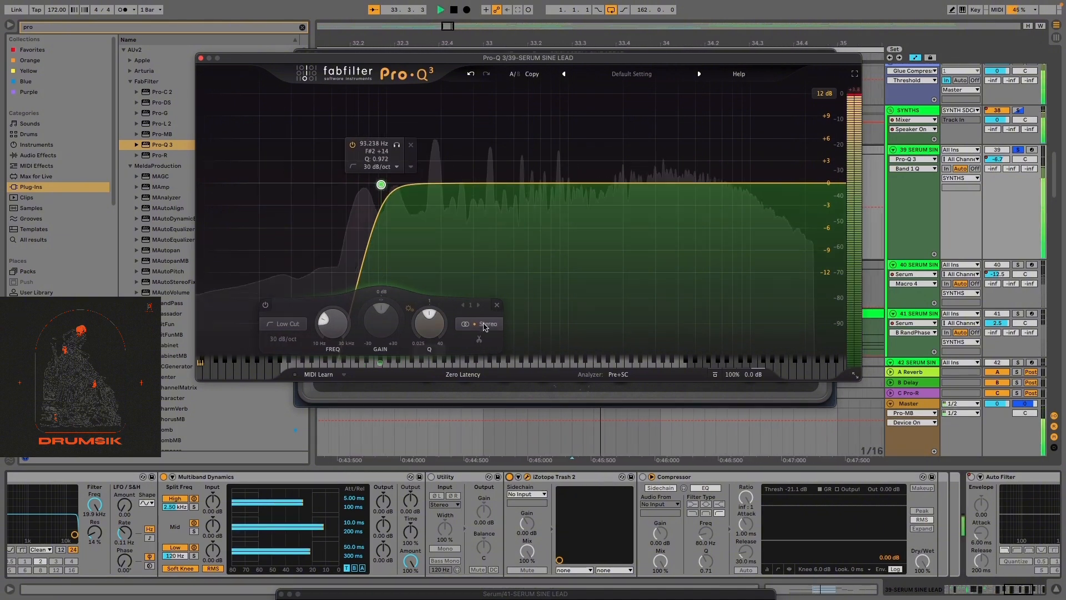
Switch Pro-Q 3's processing mode to Linear Phase and move the low cut to about 90 Hz
left_click(467, 371)
left_click(467, 413)
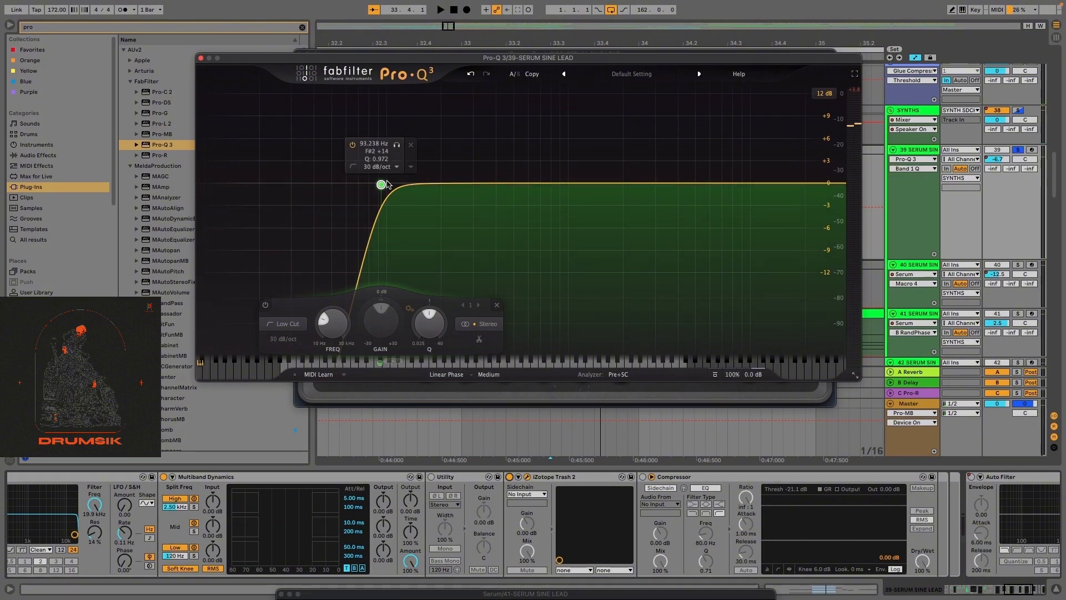
left_click_drag(383, 184, 378, 186)
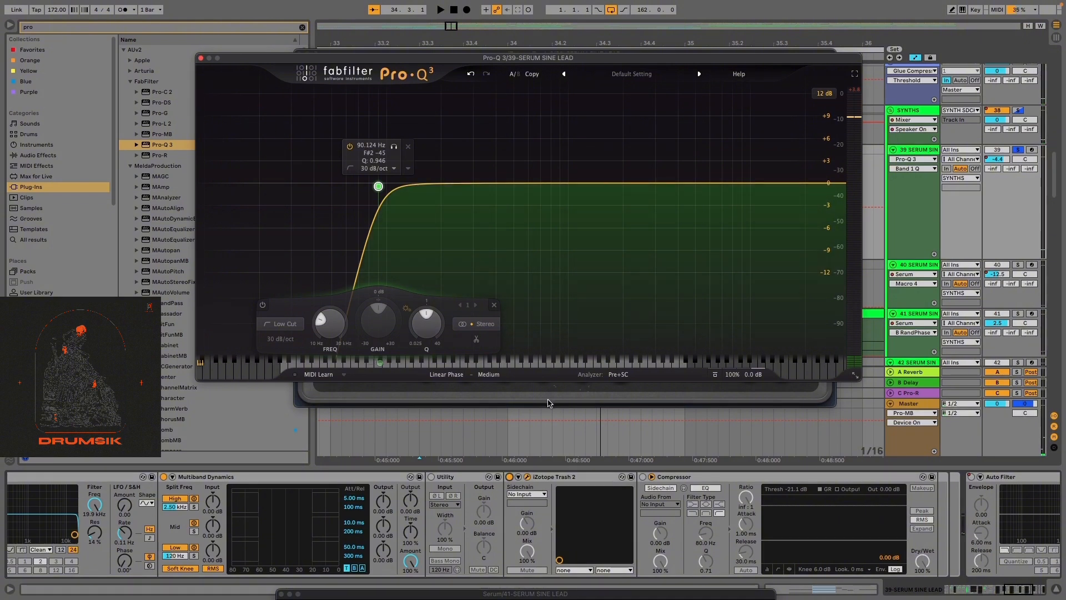
Review iZotope Trash 2's window and Pro-Q 3's processing modes, and audition the low cut from 33.3.1
left_click(526, 480)
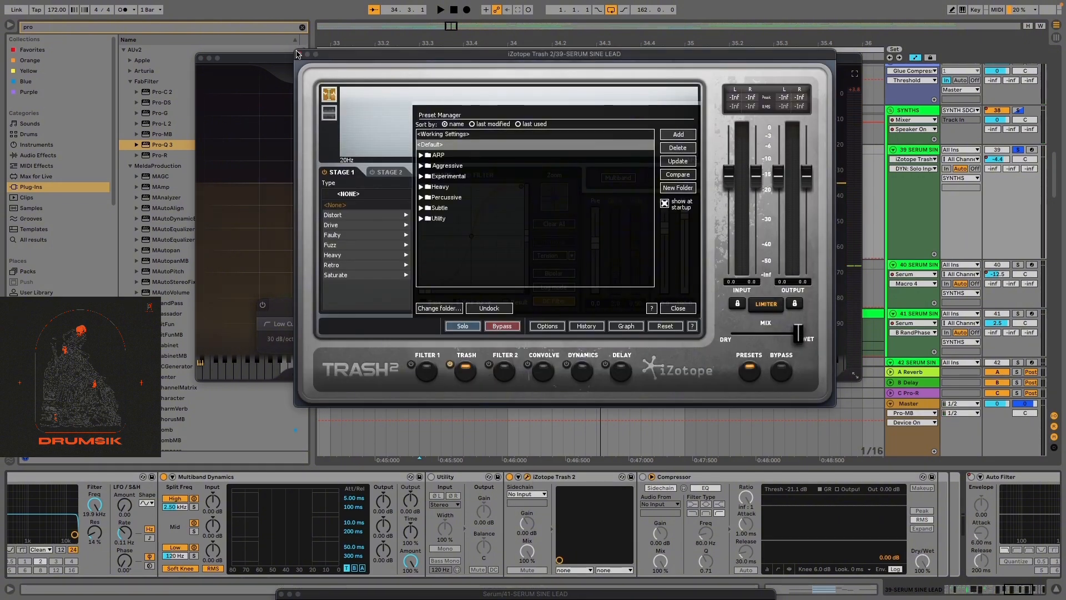
left_click(301, 54)
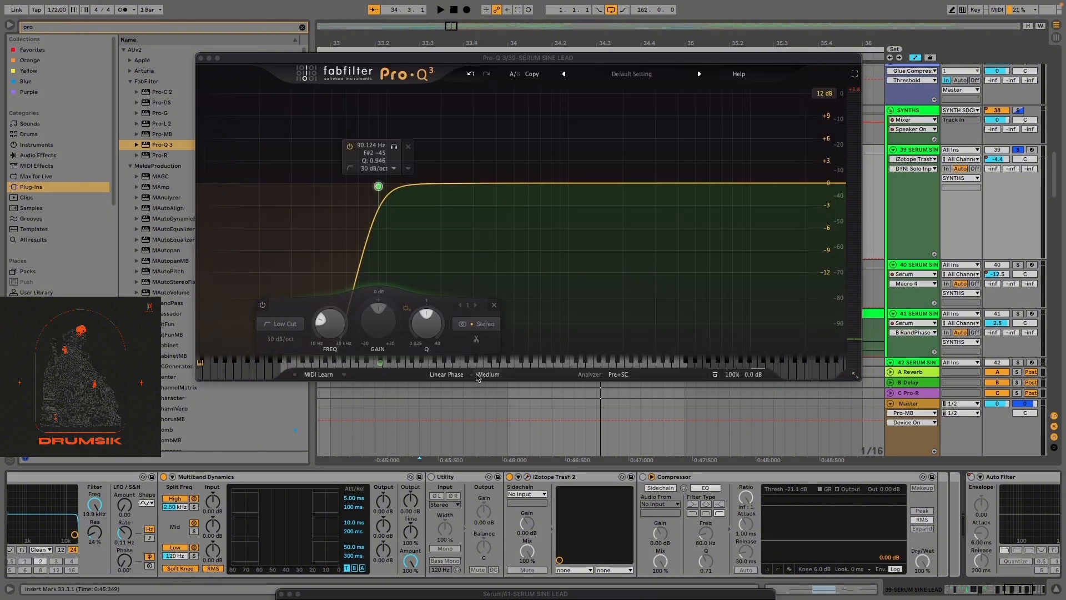
left_click(447, 375)
mouse_move(387, 168)
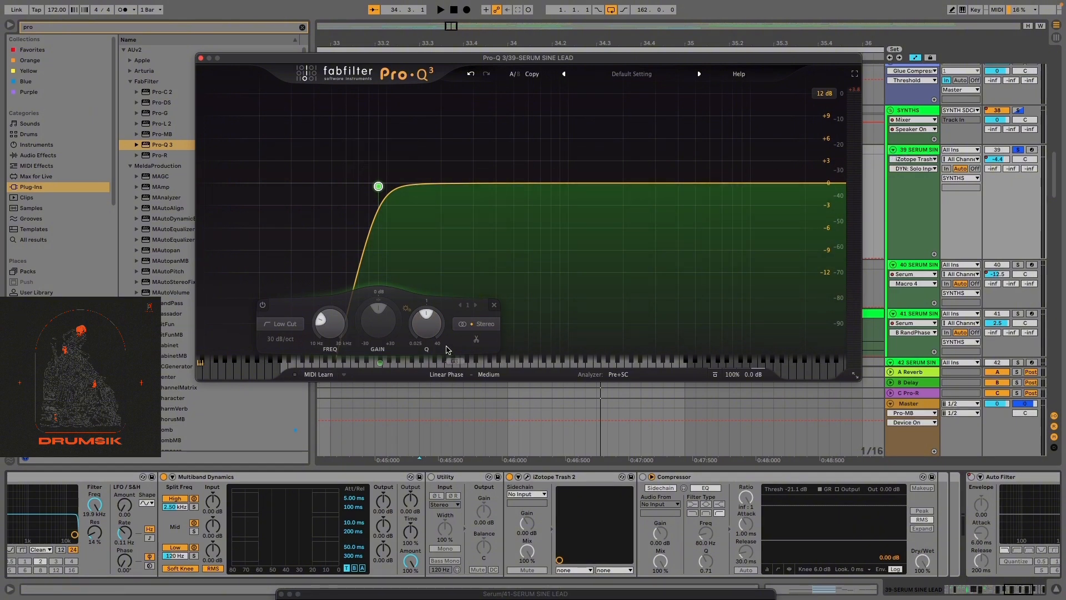
left_click(454, 375)
left_click(454, 375)
key("space")
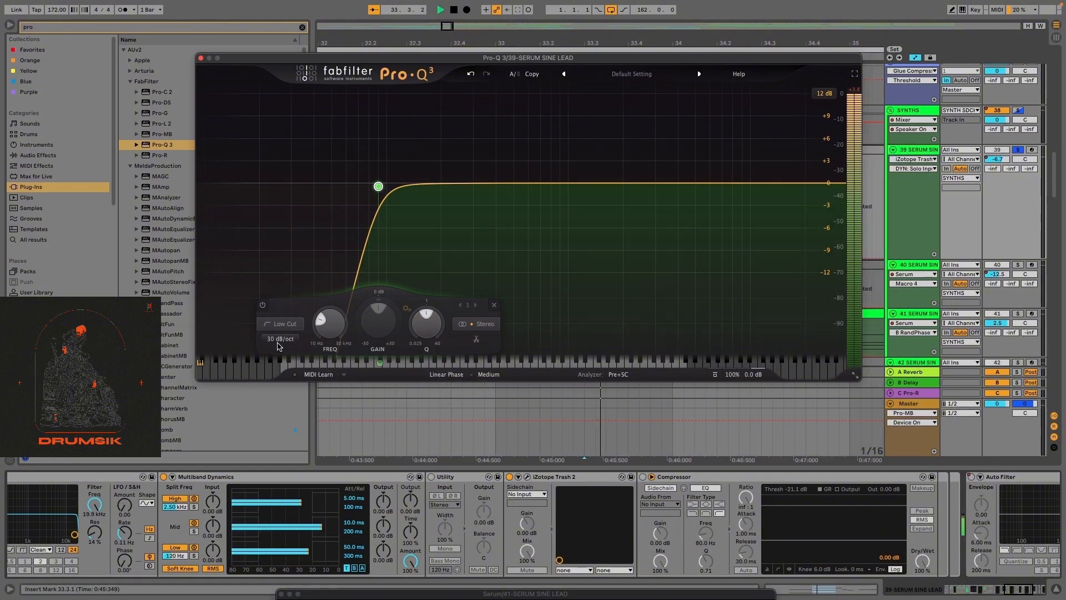
key("space")
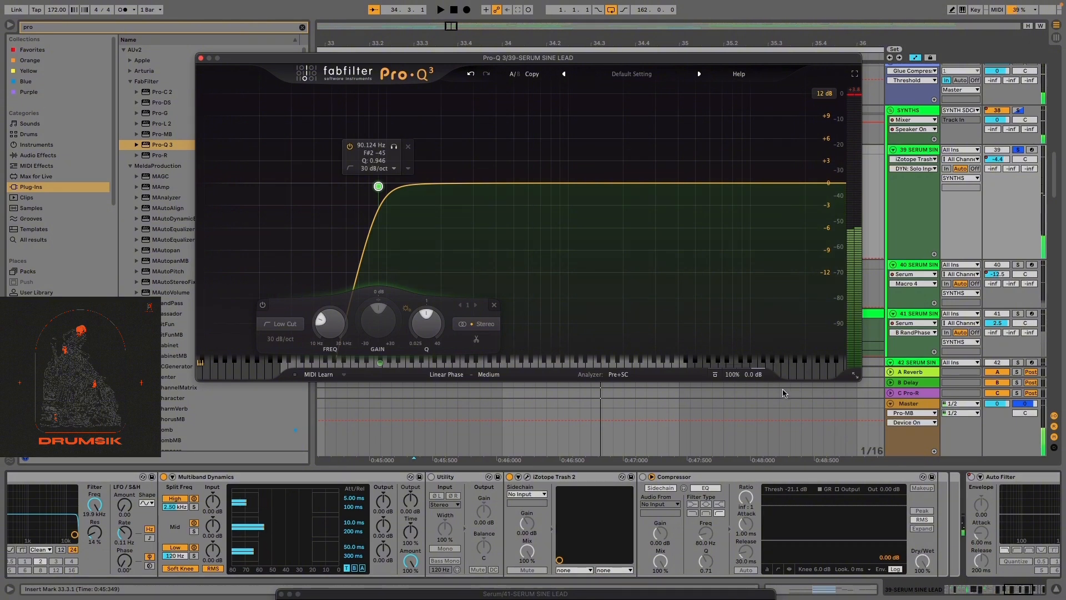
Activate the Utility just before Pro-Q 3 and close Pro-Q 3's window
left_click(986, 591)
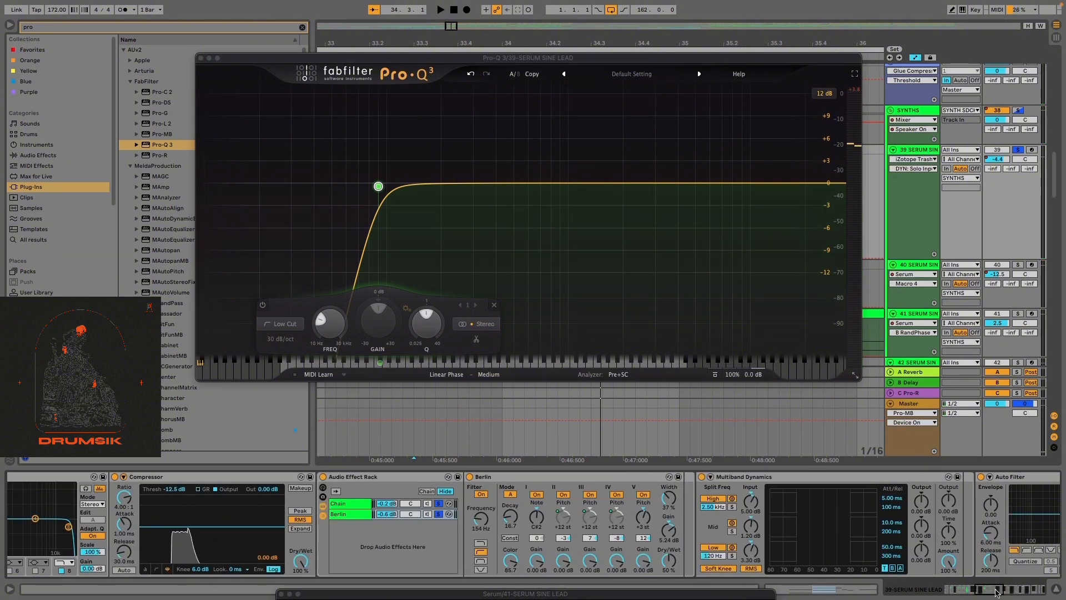
left_click(1014, 589)
left_click(1037, 587)
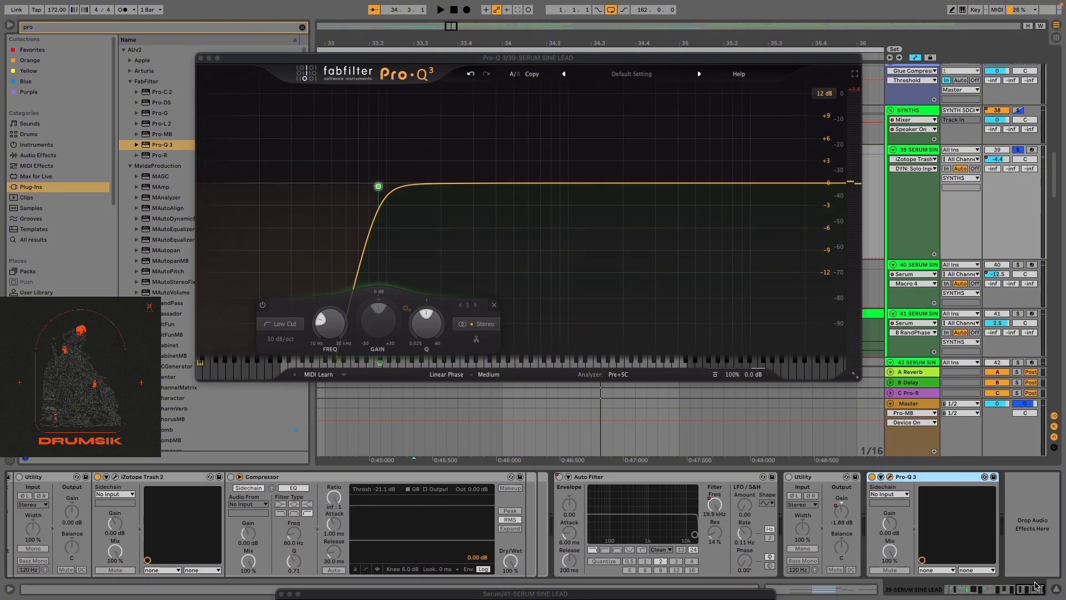
left_click(788, 476)
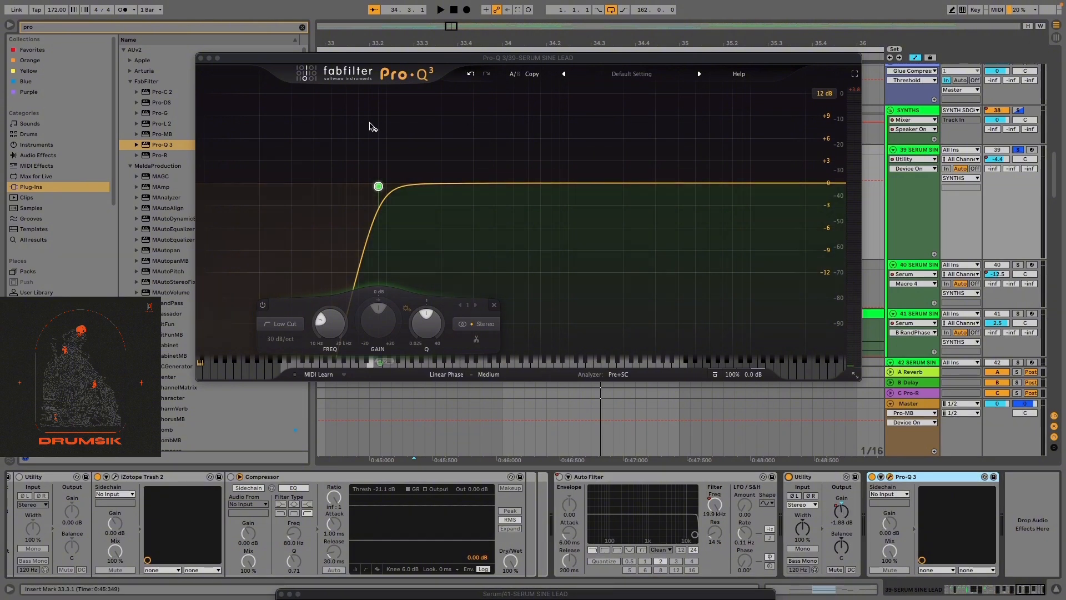
left_click(200, 58)
Show the last Utility's Gain automation on track 39's lane
scroll(883, 353, "up", 5)
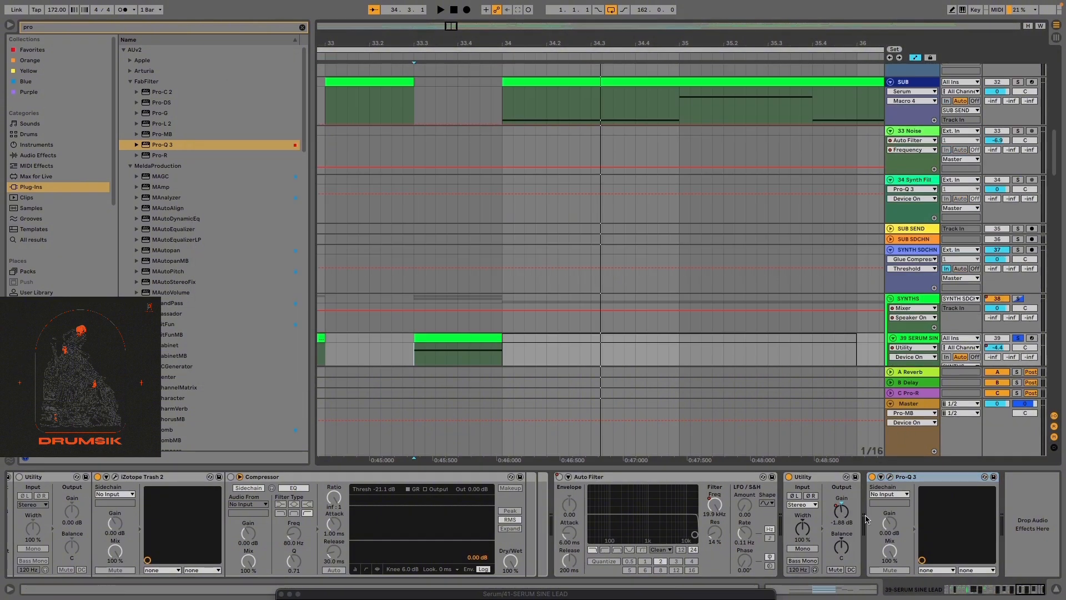
right_click(841, 512)
left_click(867, 519)
scroll(578, 281, "down", 10)
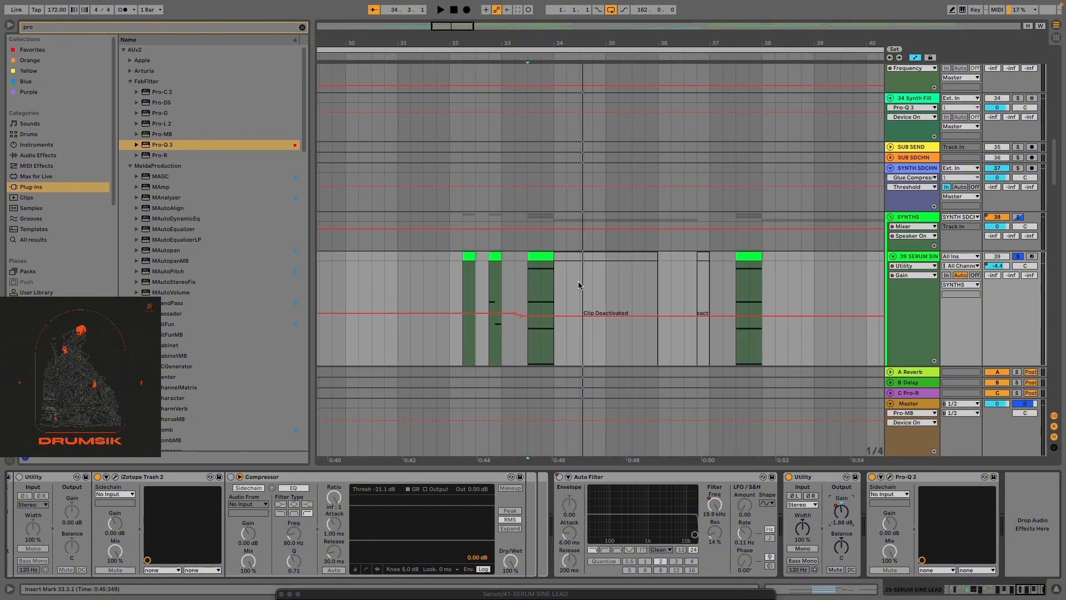
Examine the Utility Gain automation between the lead's clips and play track 39 from 32.4.1
scroll(403, 341, "up", 10)
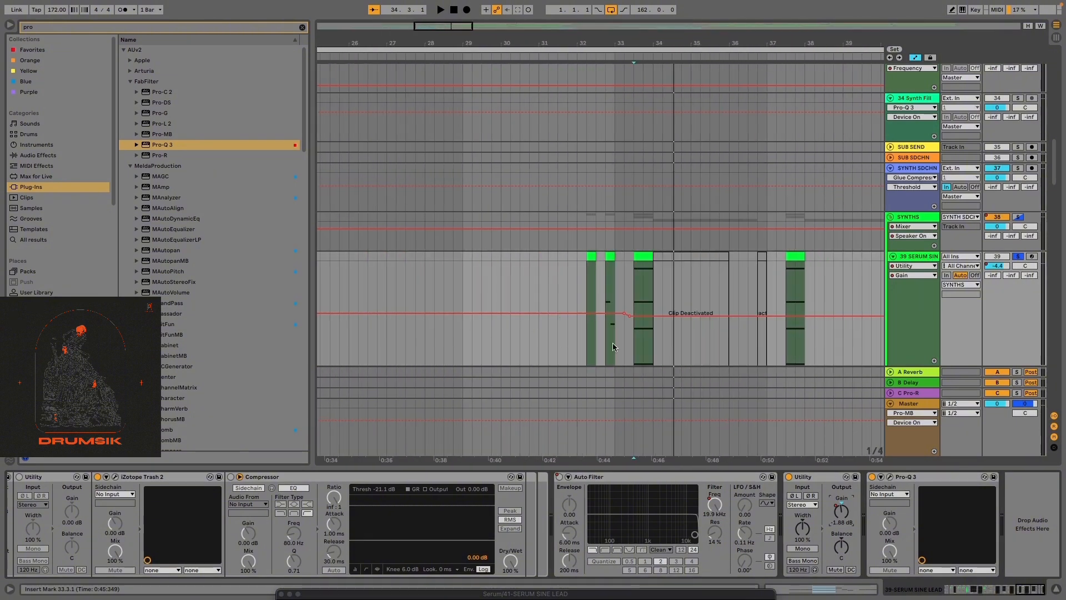
scroll(615, 342, "up", 4)
left_click(571, 331)
key("space")
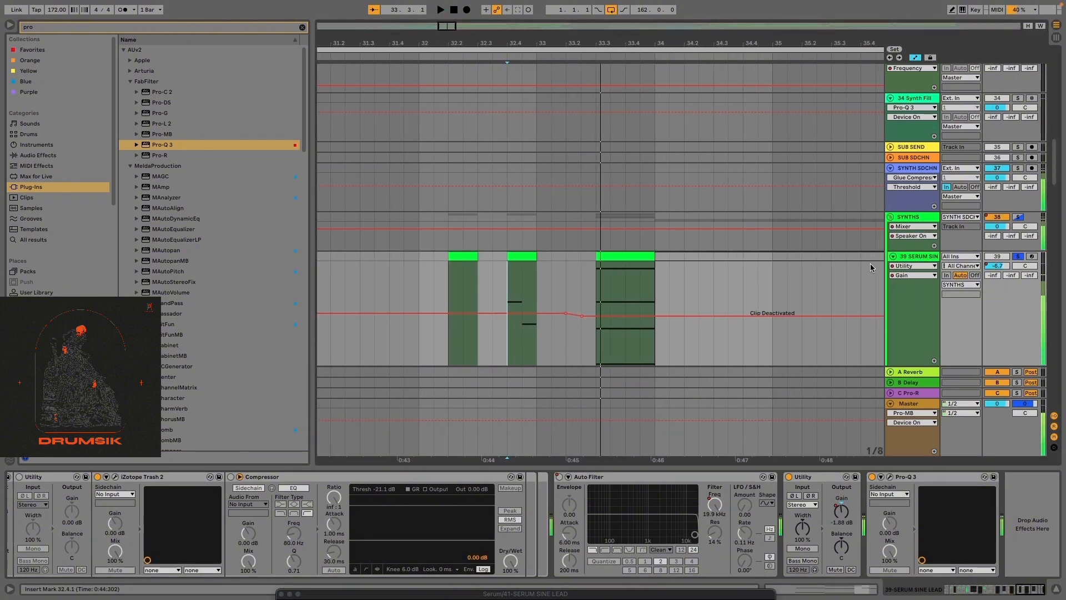
Show the Auto Filter's Frequency automation on track 39's lane and select the range from 97.1.1 to 165.1.1
left_click(911, 266)
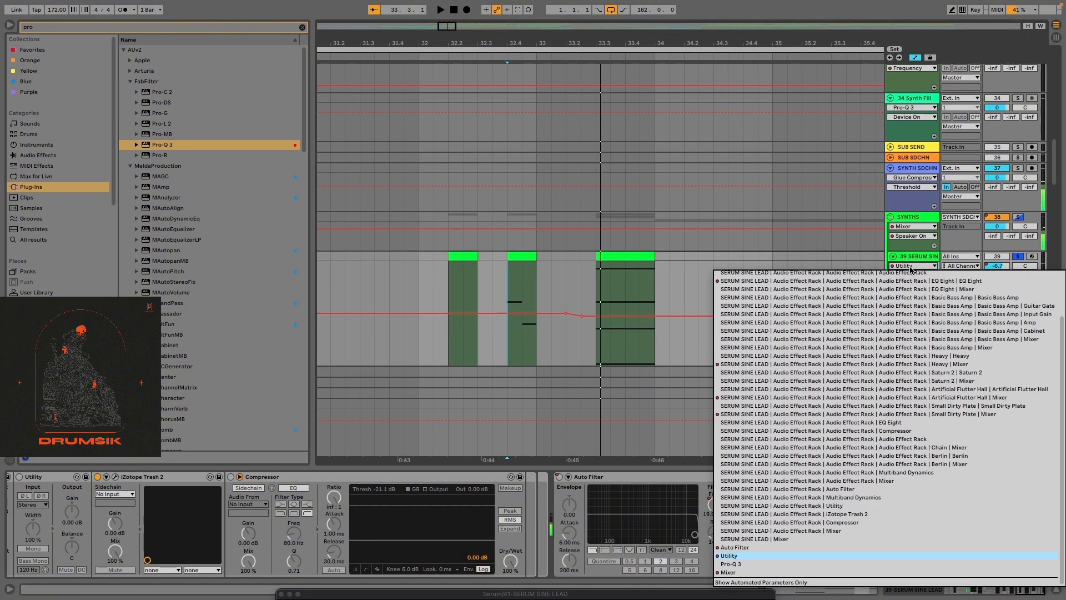
left_click(752, 548)
scroll(480, 381, "down", 10)
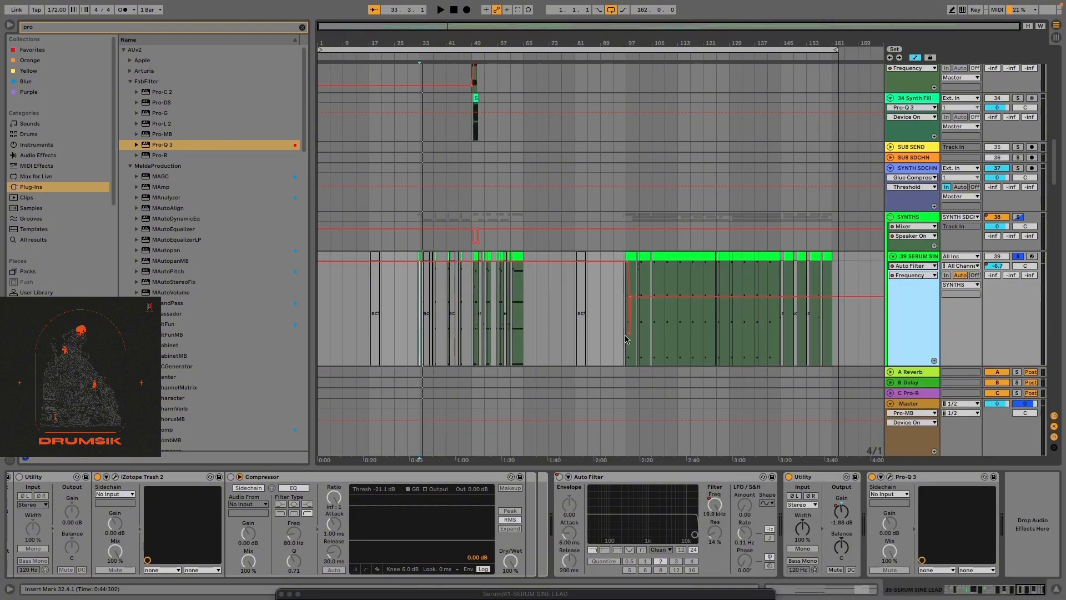
scroll(626, 339, "up", 10)
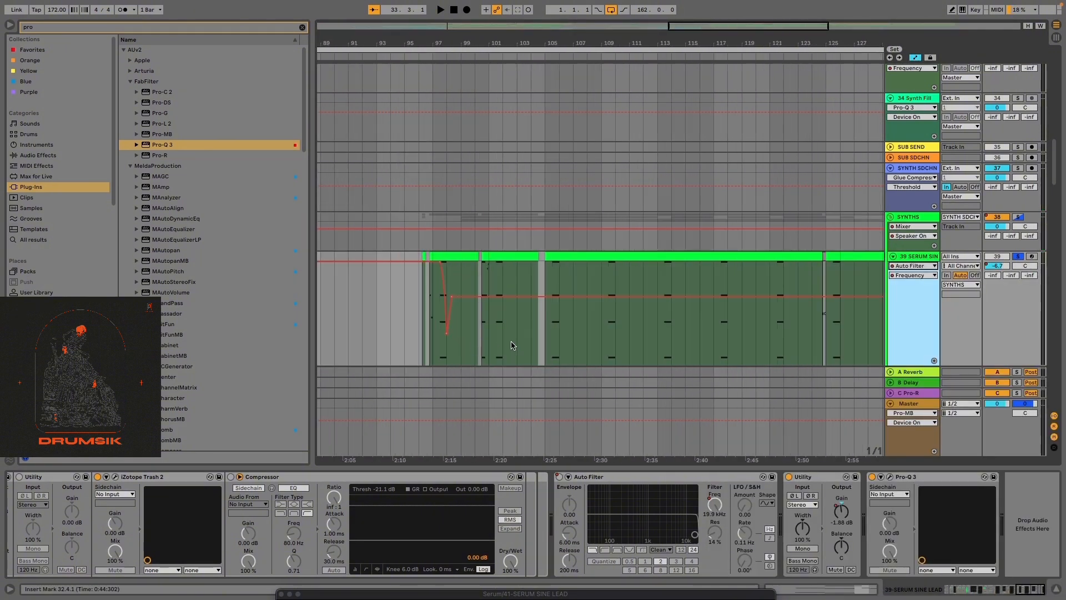
scroll(733, 326, "down", 3)
left_click_drag(839, 323, 555, 333)
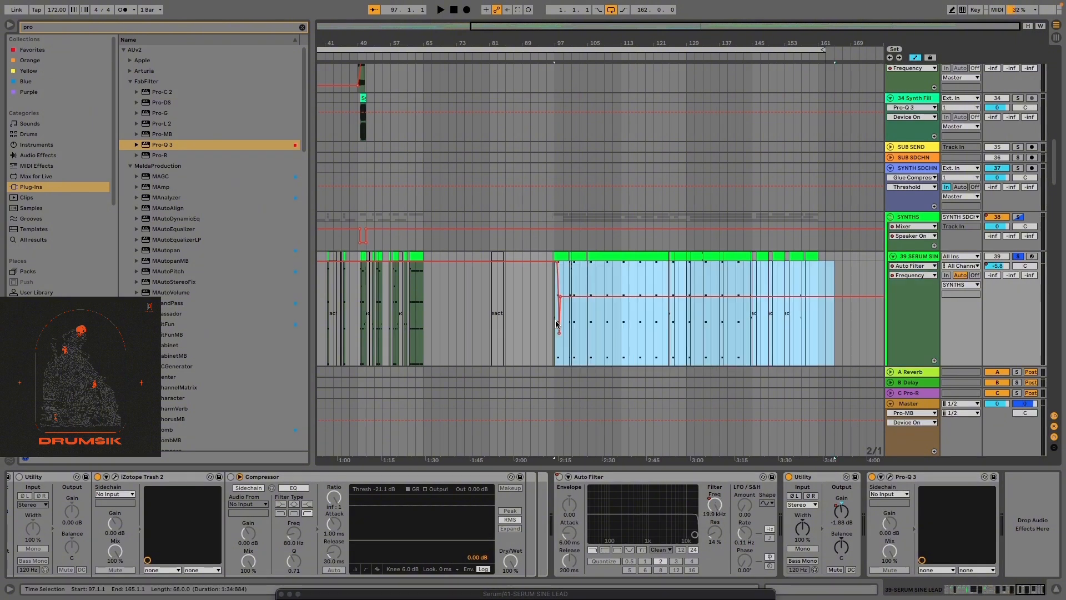
scroll(561, 333, "up", 6)
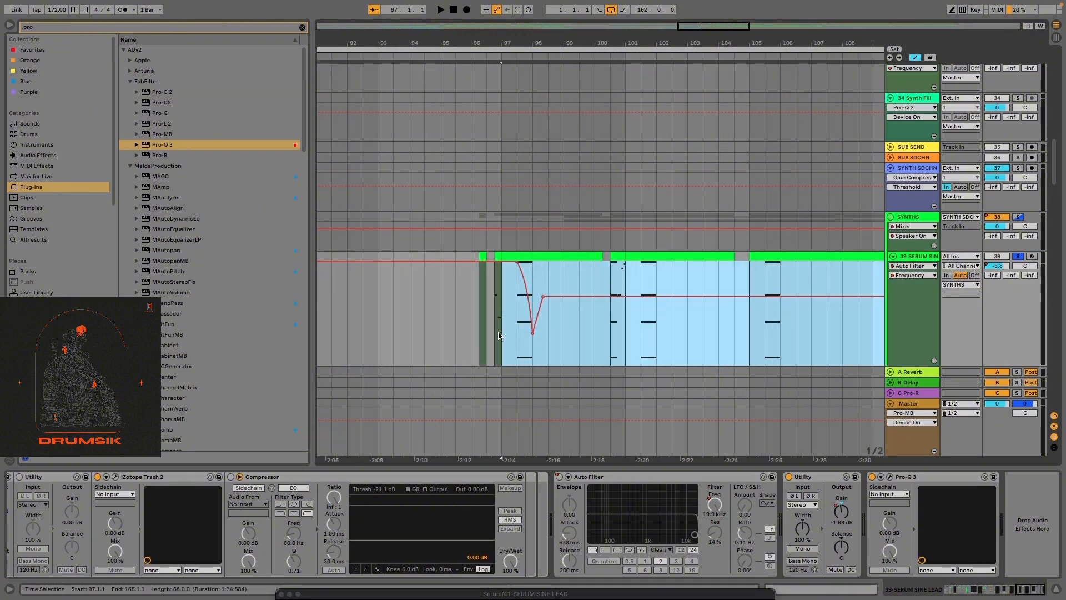
scroll(500, 333, "up", 2)
Play track 39 from 97.3.3 and from 96.2.3 to audition the Auto Filter's frequency dip near bar 98
left_click(531, 320)
key("space")
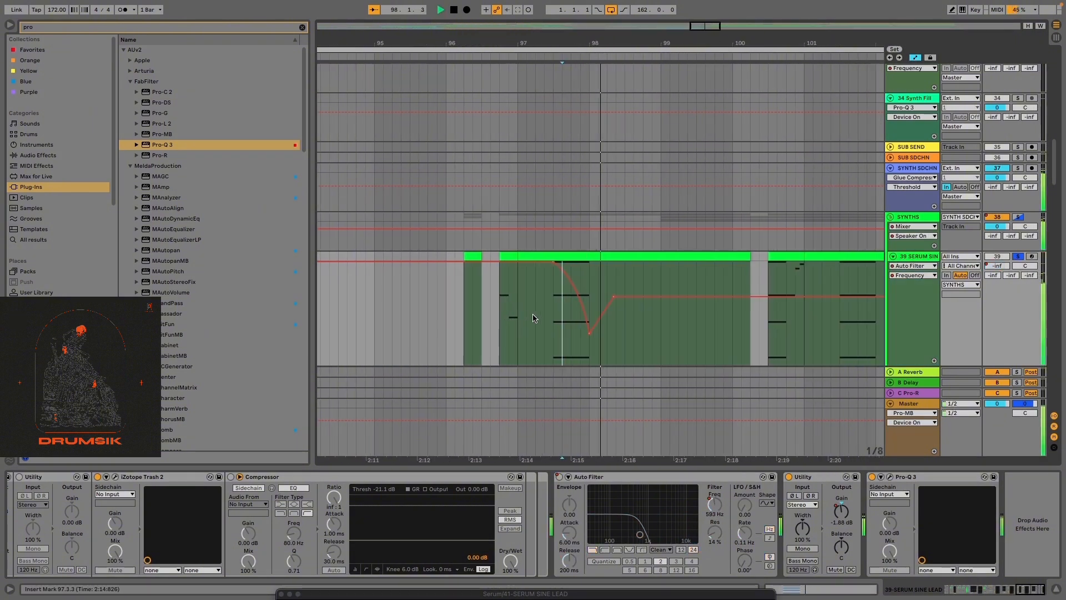
key("space")
key("space")
left_click(526, 318)
key("space")
key("space")
left_click(579, 316)
key("space")
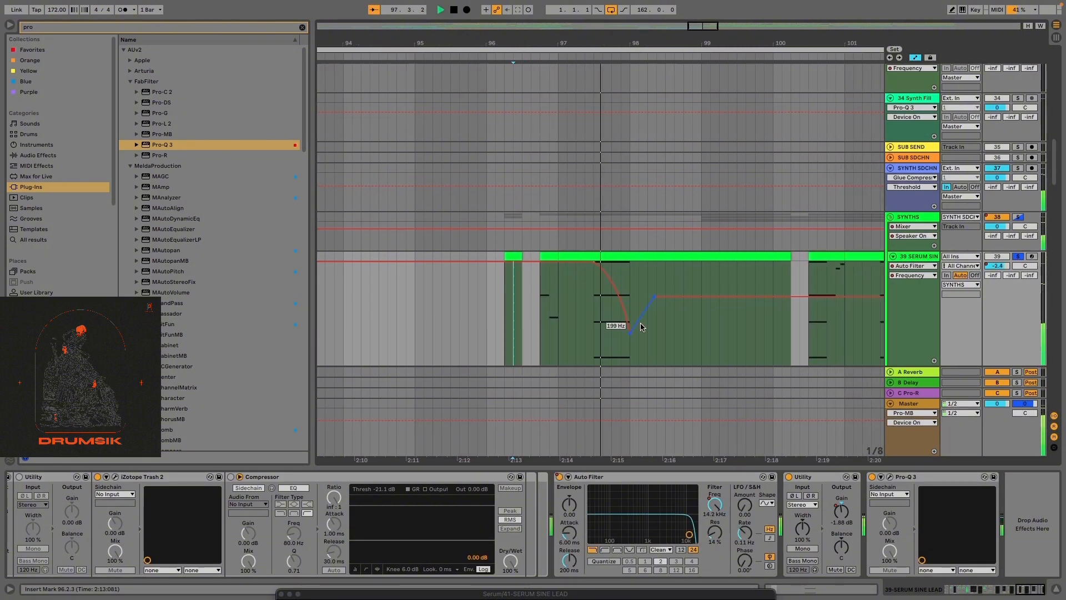
scroll(643, 326, "down", 8)
key("space")
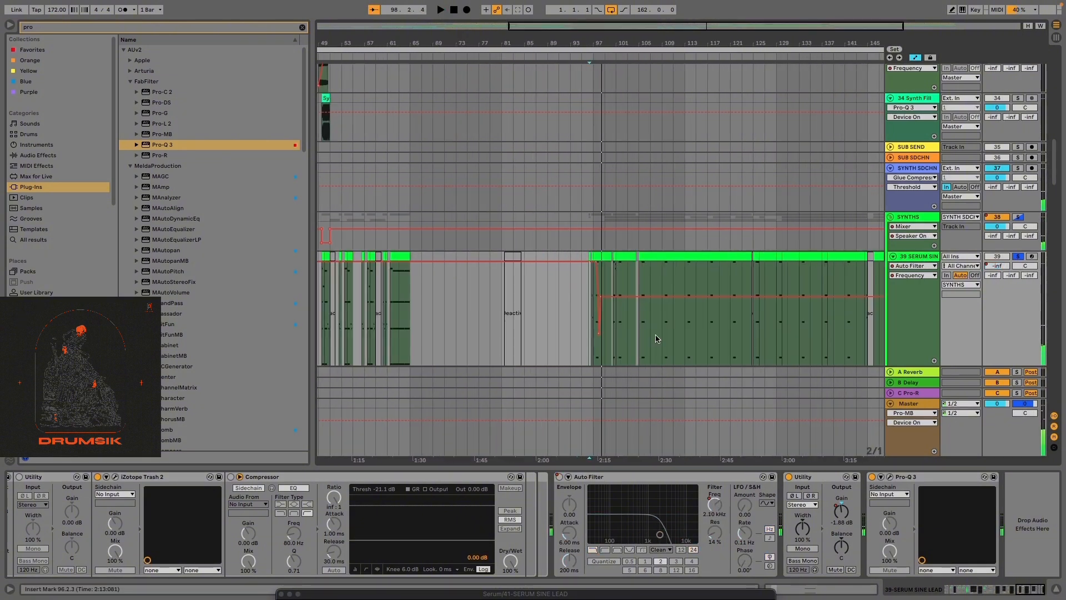
Show the Speaker On automation of the Small Dirty Plate chain's mixer on track 39's lane
scroll(667, 336, "down", 3)
left_click(924, 275)
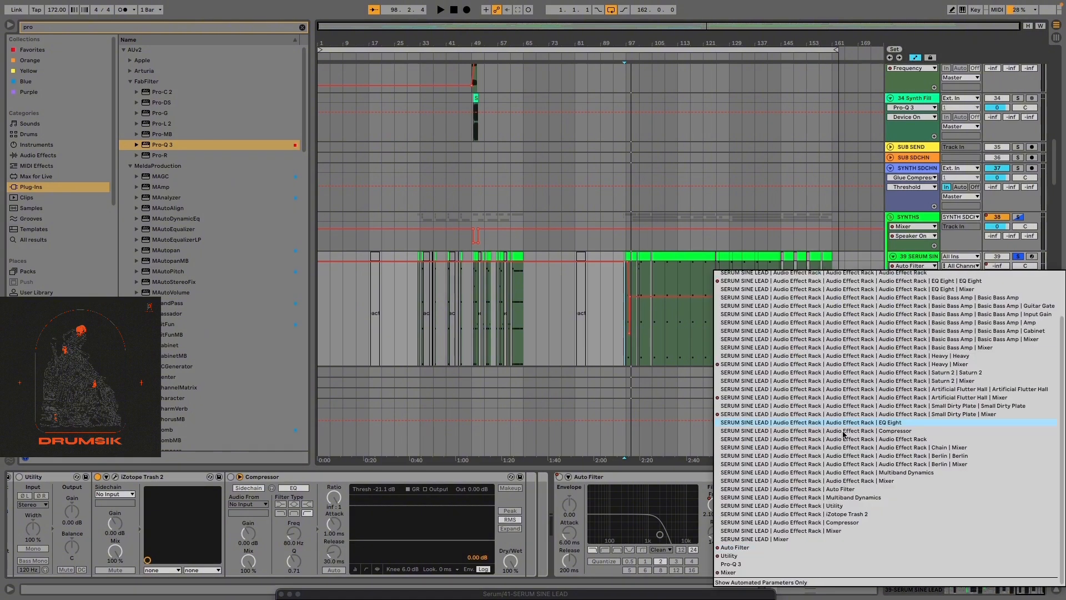
left_click(754, 414)
scroll(482, 299, "up", 10)
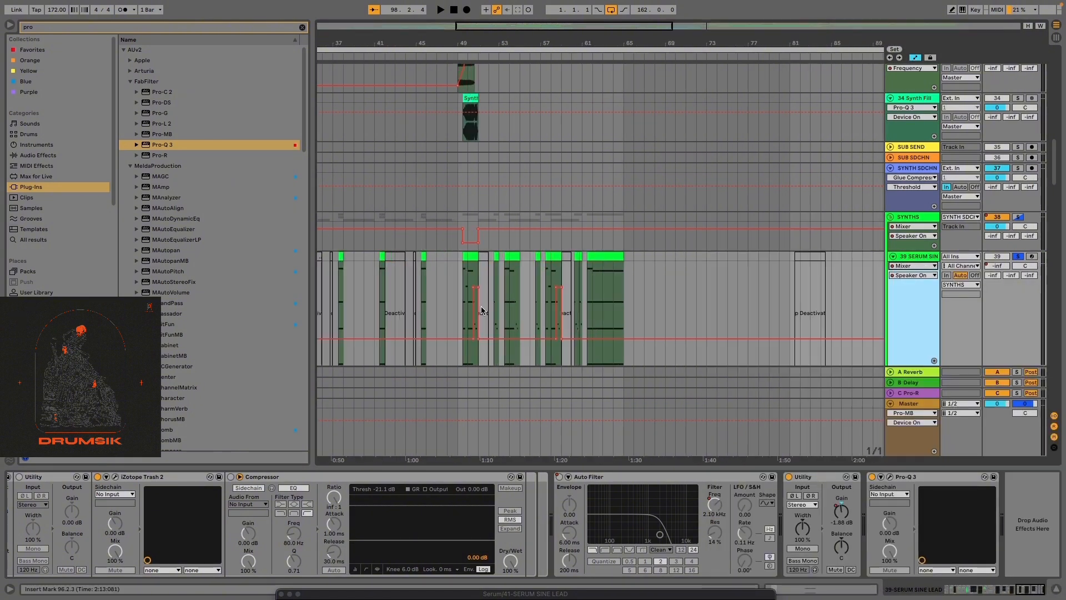
Show Serum's Pitch Bend automation on track 39's lane
left_click(904, 266)
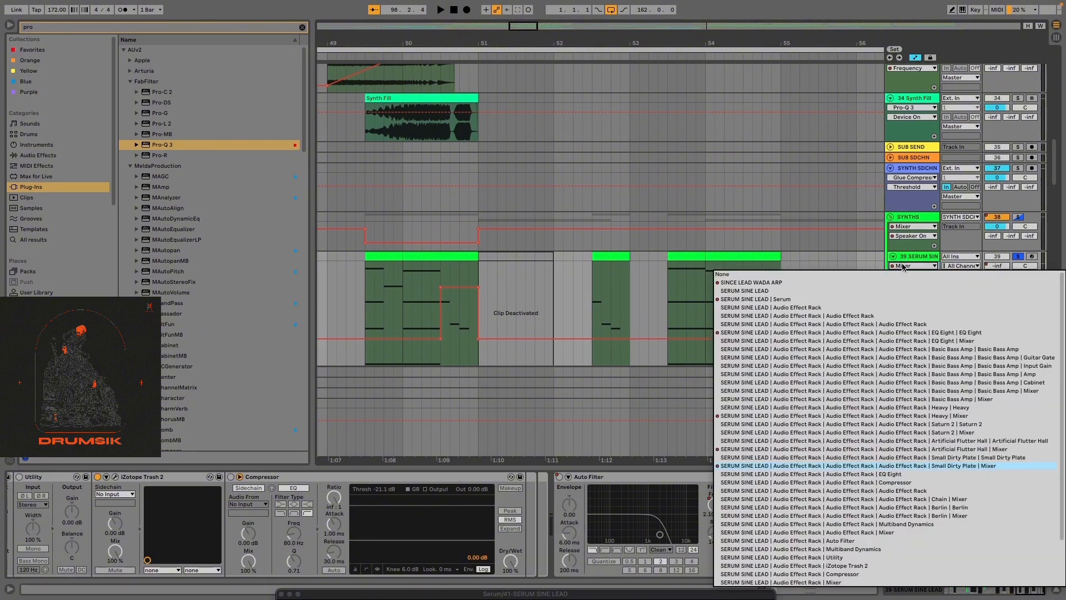
left_click(809, 300)
left_click(907, 276)
left_click(909, 293)
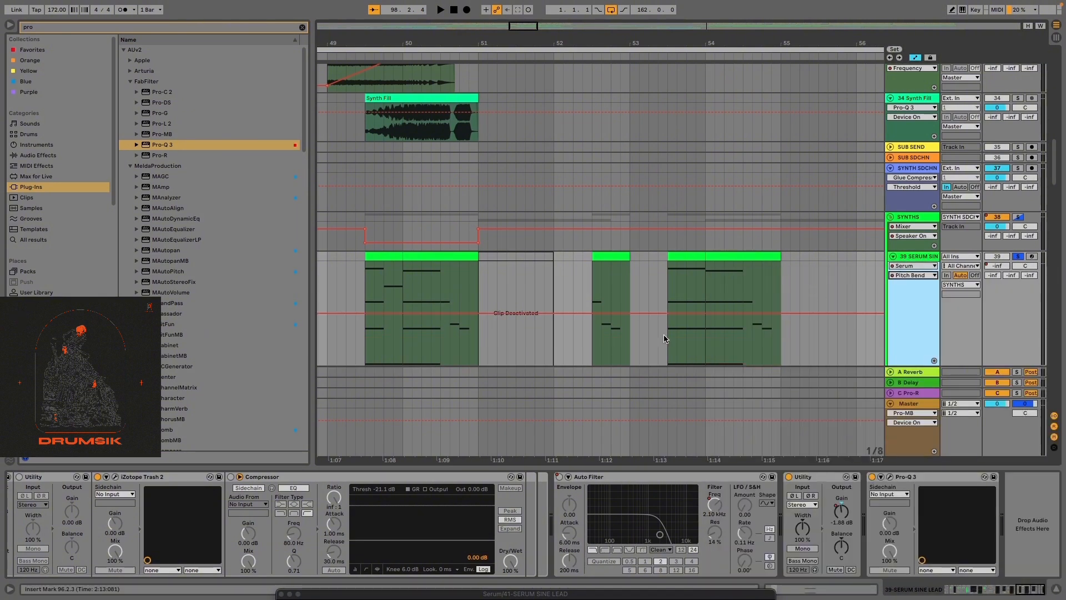
Play track 39 from 97.1.1 to audition the lead with its Pitch Bend automation
scroll(663, 336, "down", 10)
scroll(637, 295, "up", 5)
left_click(638, 307)
key("space")
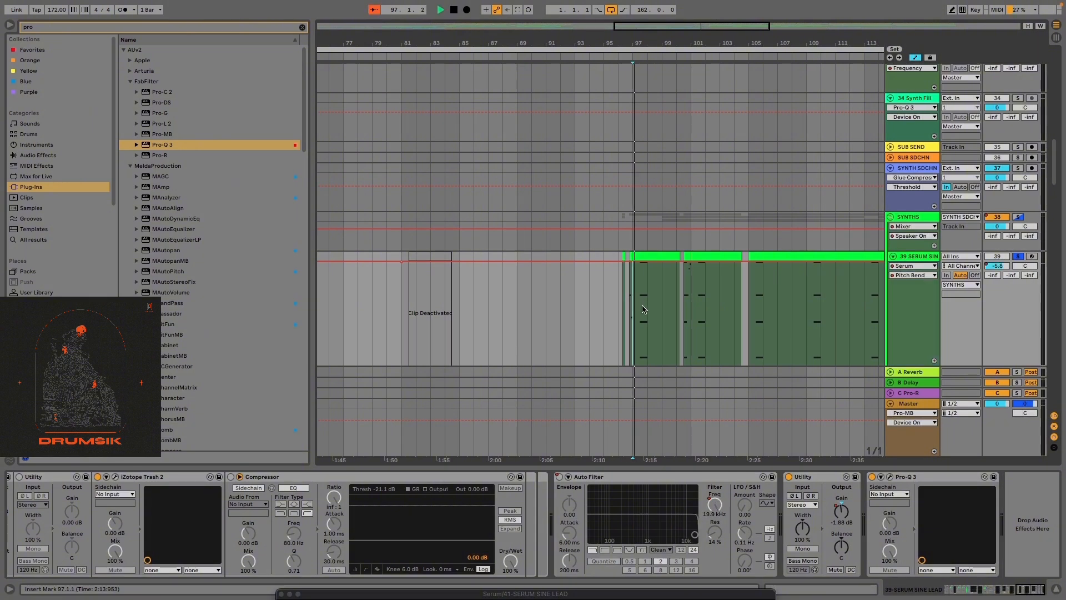
scroll(637, 300, "up", 5)
key("space")
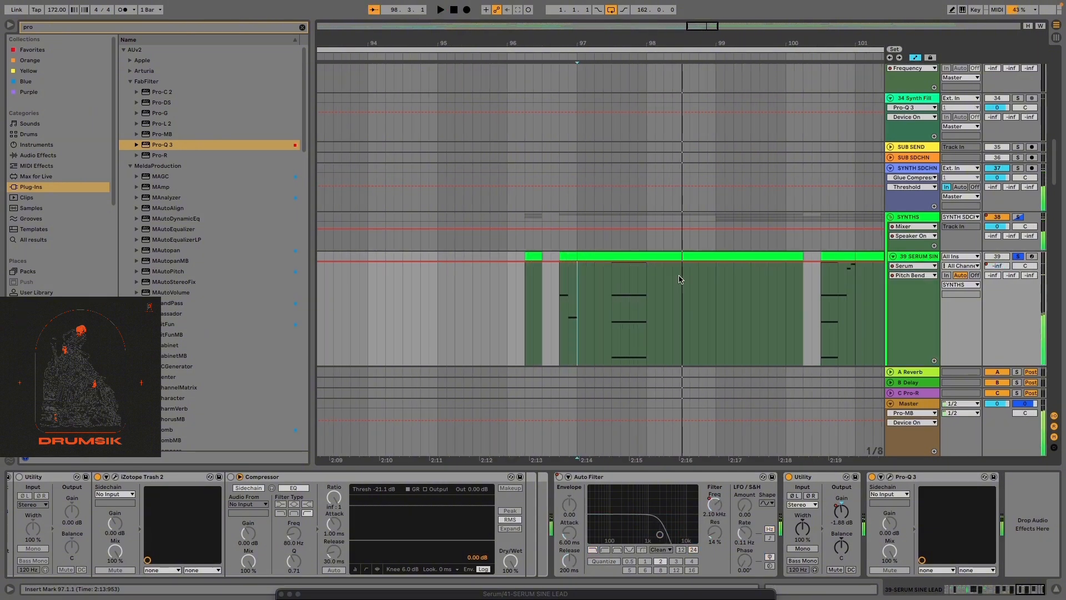
scroll(567, 297, "down", 5)
scroll(517, 301, "up", 5)
scroll(522, 303, "down", 5)
scroll(541, 302, "down", 5)
Remove the raised Pitch Bend breakpoint after track 39's first group of clips, levelling the line at its centre value
key("space")
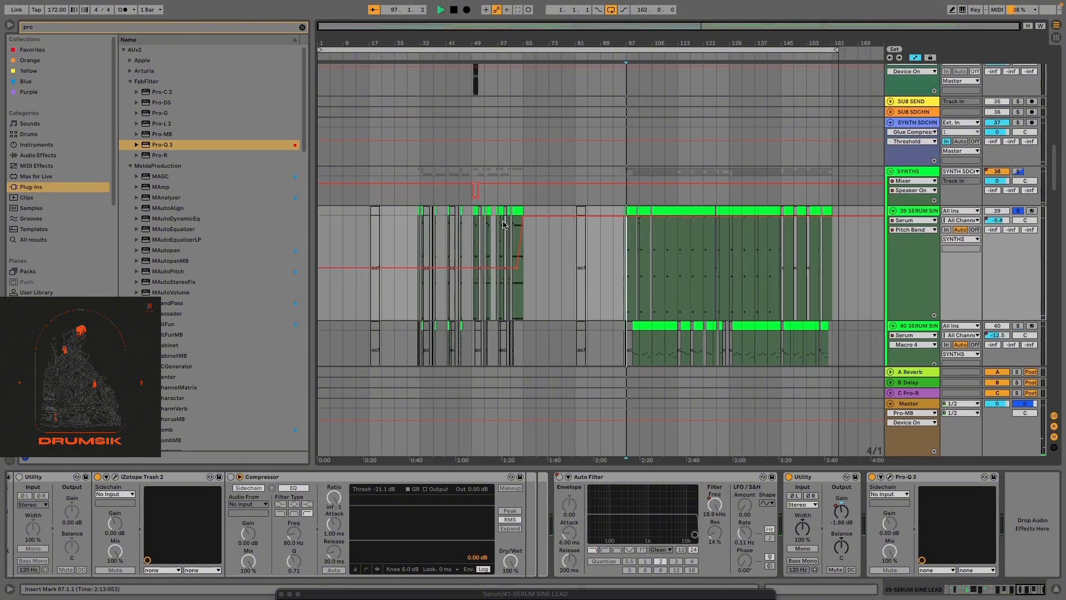
left_click(523, 216)
left_click(548, 216)
key("space")
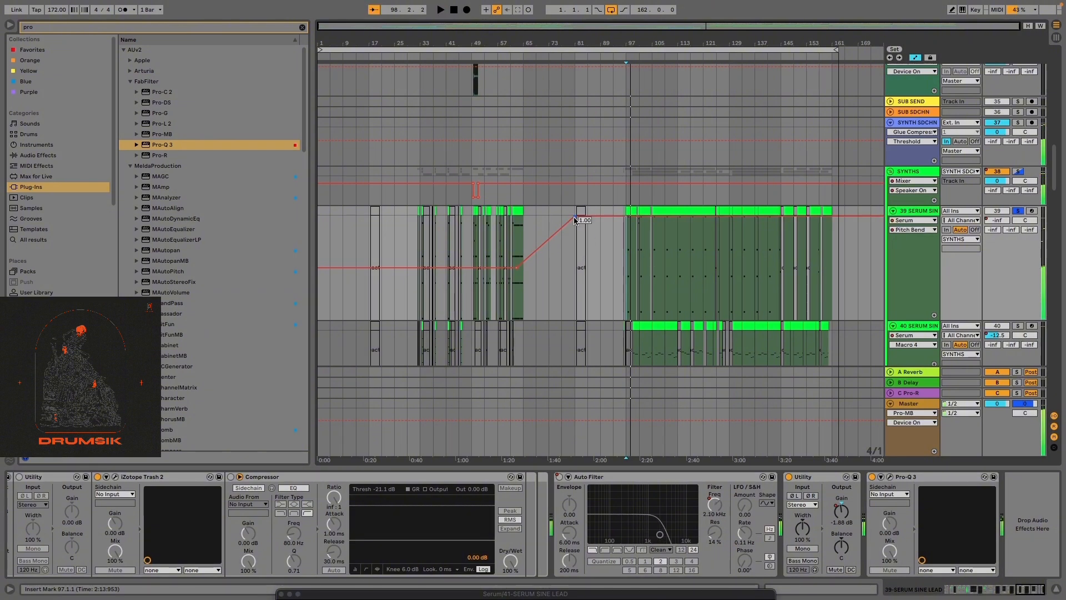
left_click(575, 216)
key("plus")
key("plus")
key("plus")
Play track 39 from 97.3.1 to audition the lead with the levelled Pitch Bend line
left_click(610, 252)
key("space")
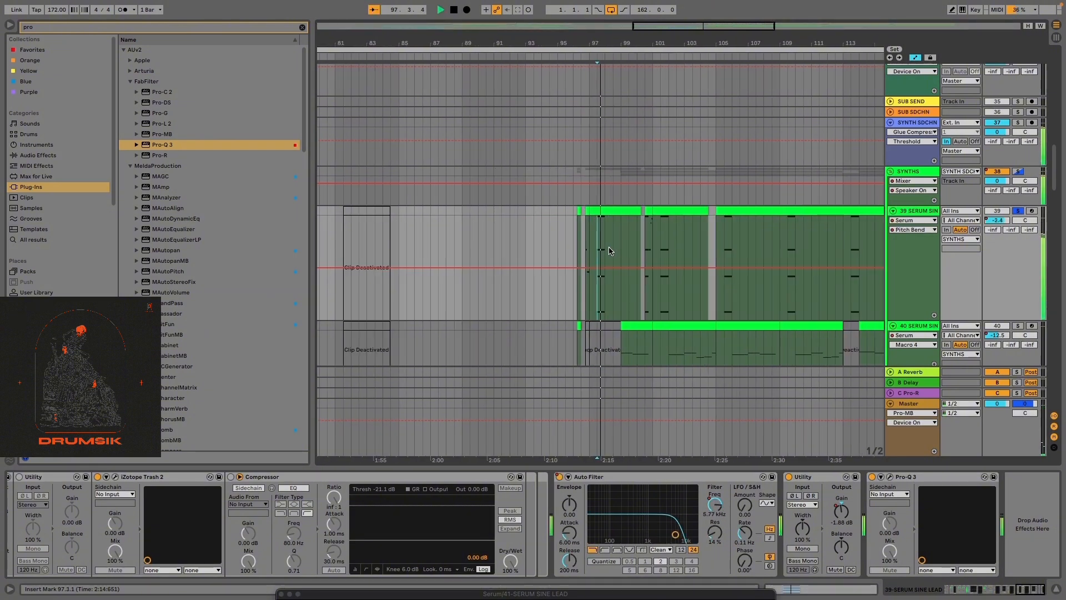
key("space")
key("minus")
key("minus")
key("minus")
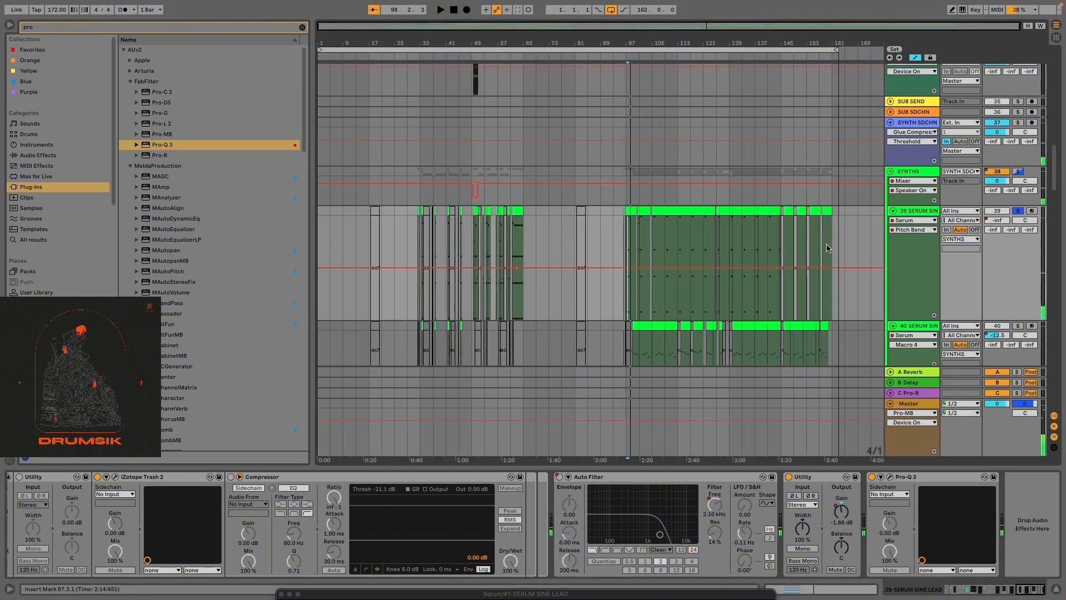
Show the SINCE LEAD WADA ARP's Device On automation on track 39 and bring the arpeggiator into view in the device chain
left_click(917, 219)
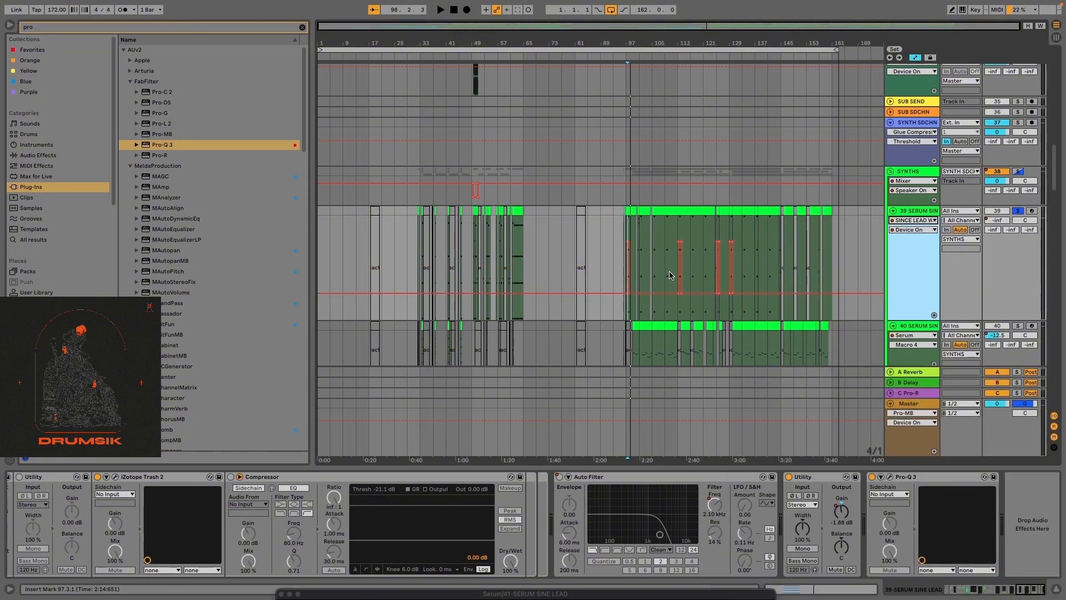
scroll(670, 276, "up", 10)
scroll(544, 305, "down", 6)
scroll(583, 276, "up", 6)
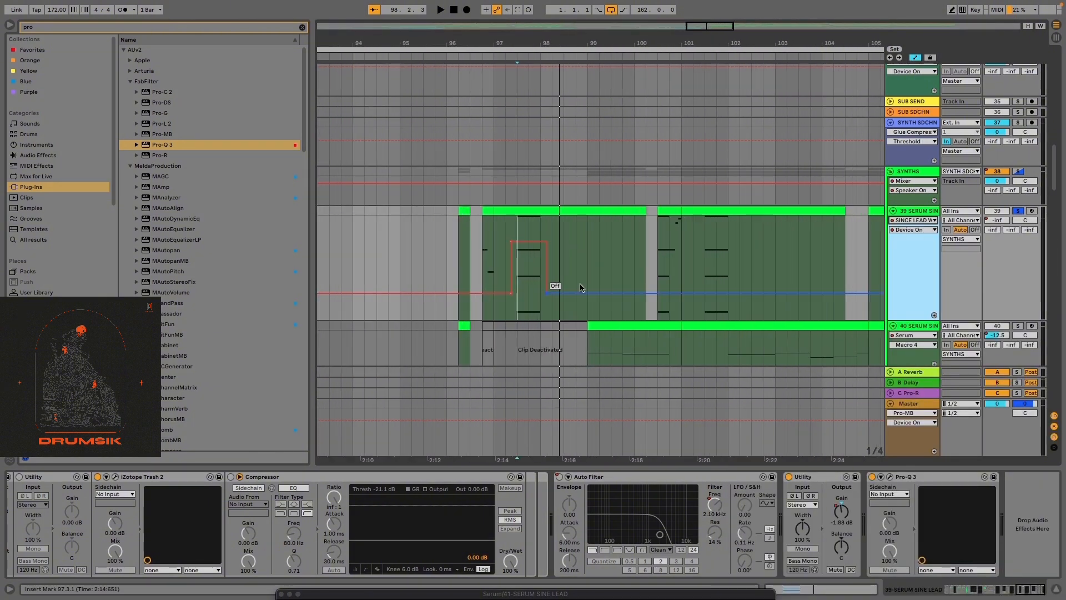
scroll(580, 287, "up", 3)
left_click(527, 301)
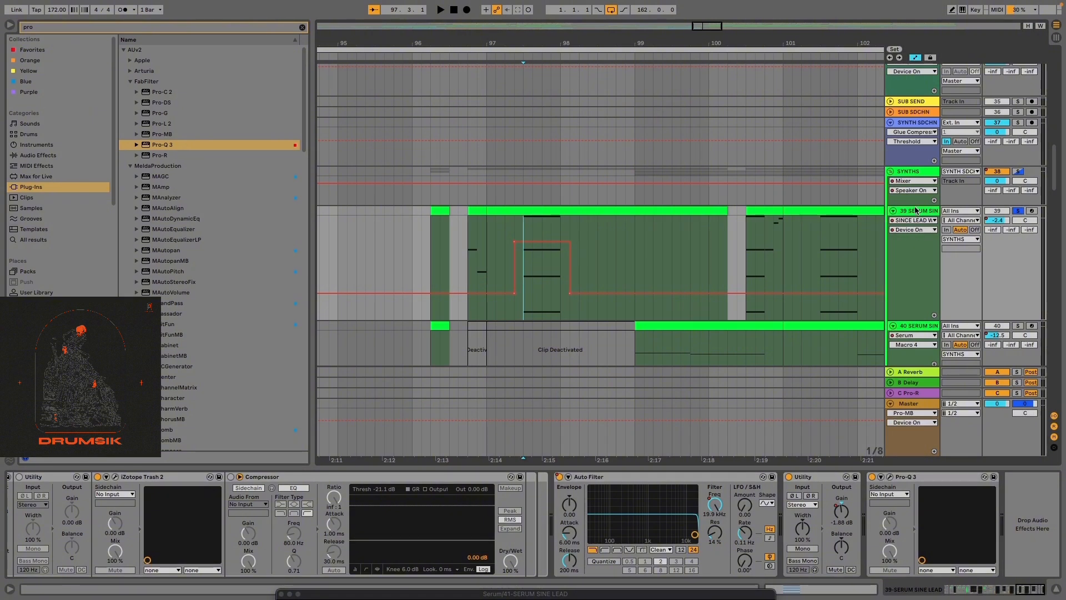
left_click(1037, 592)
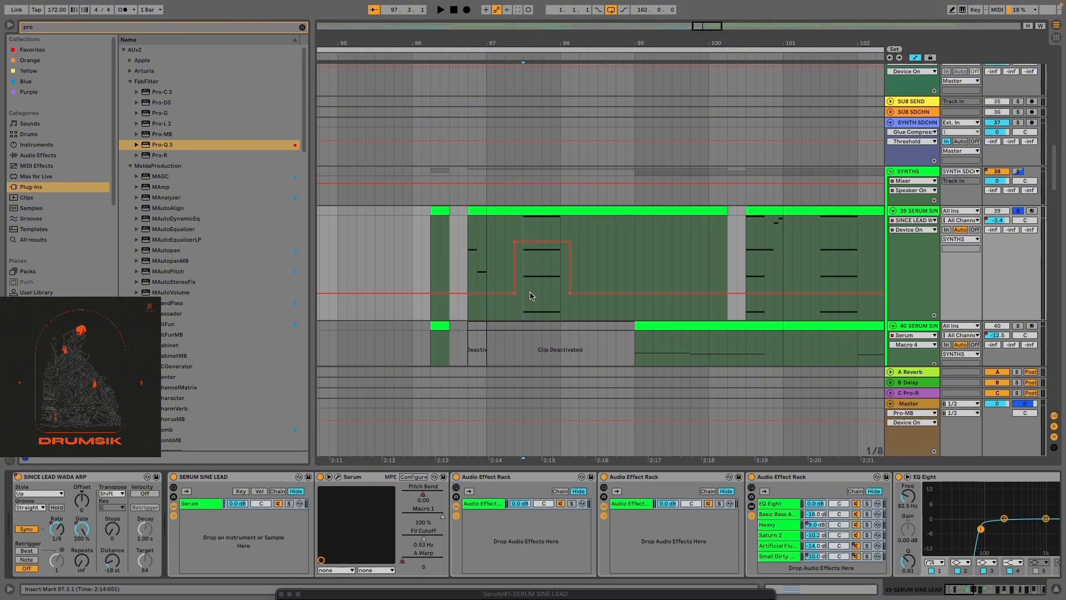
scroll(532, 326, "down", 6)
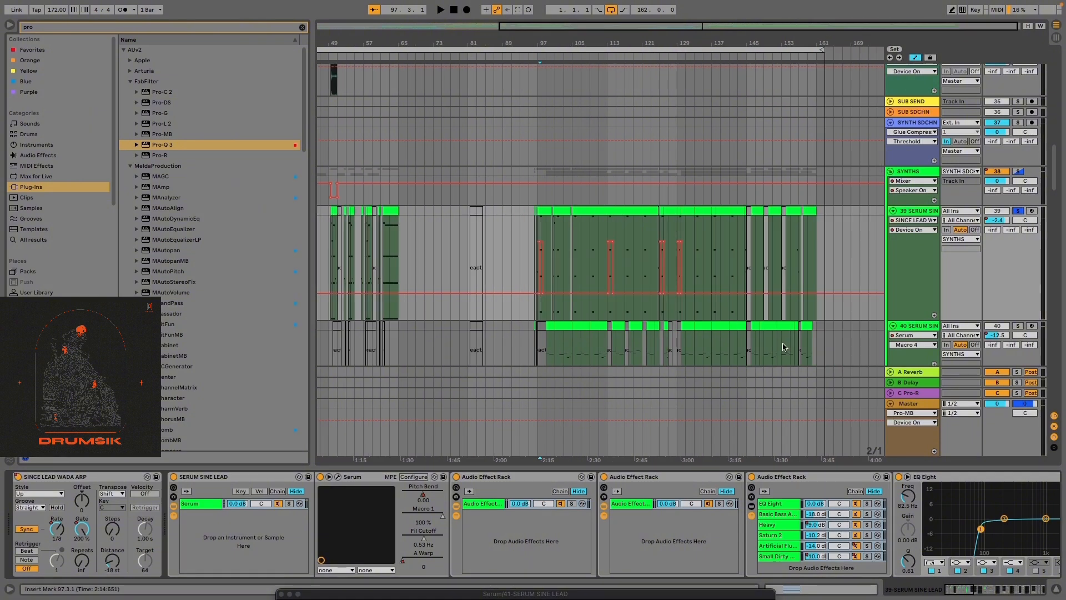
scroll(588, 348, "down", 2)
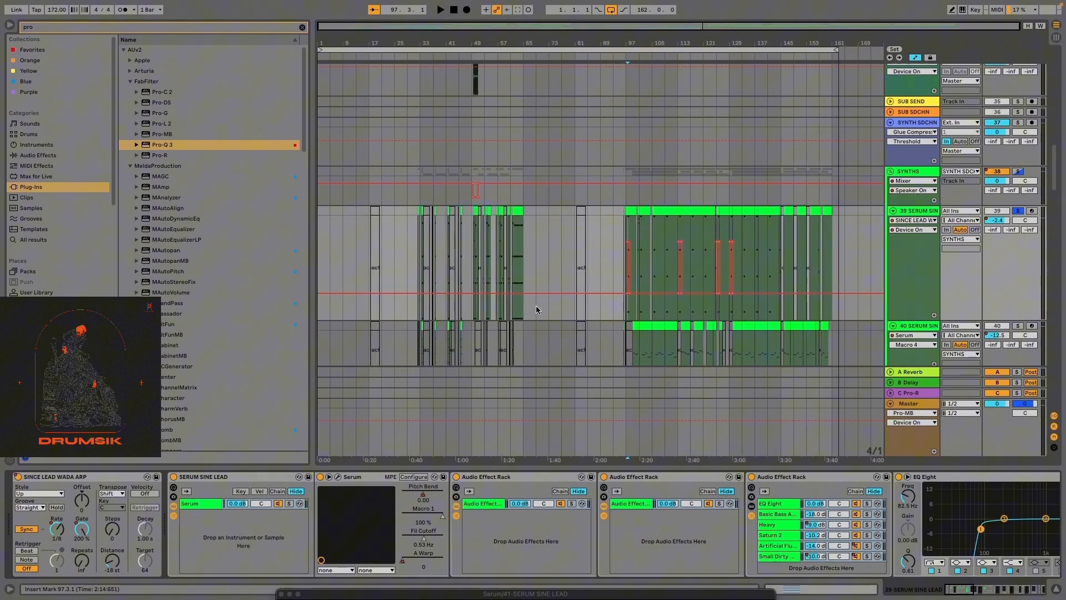
Hide the automation and select the lead's chord from 97.3.1 to 98.1.1
right_click(17, 478)
left_click(26, 484)
scroll(631, 272, "up", 8)
scroll(769, 266, "up", 5)
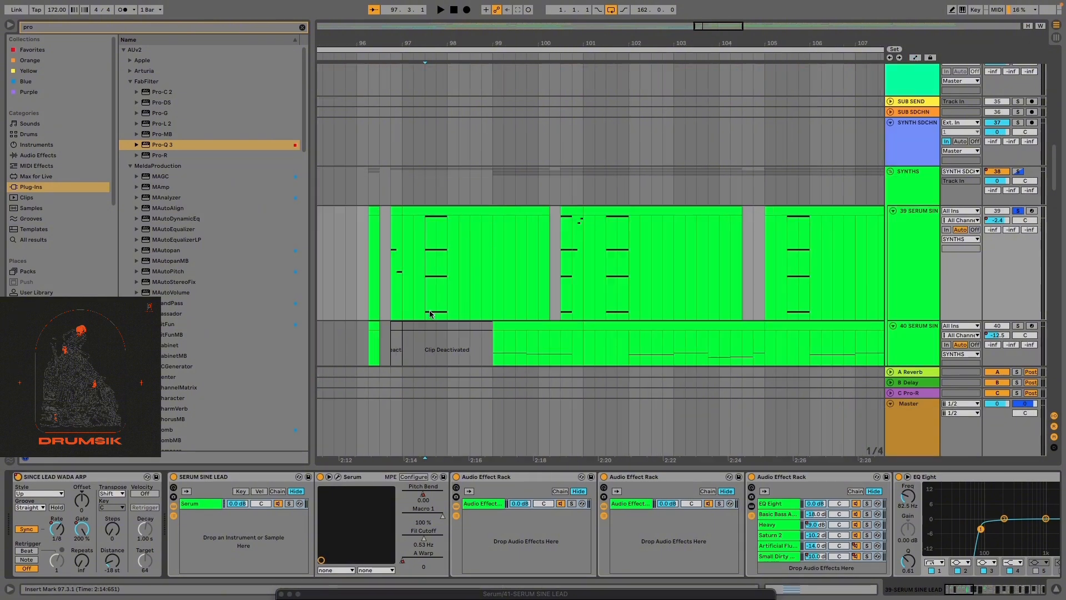
left_click_drag(426, 308, 477, 300)
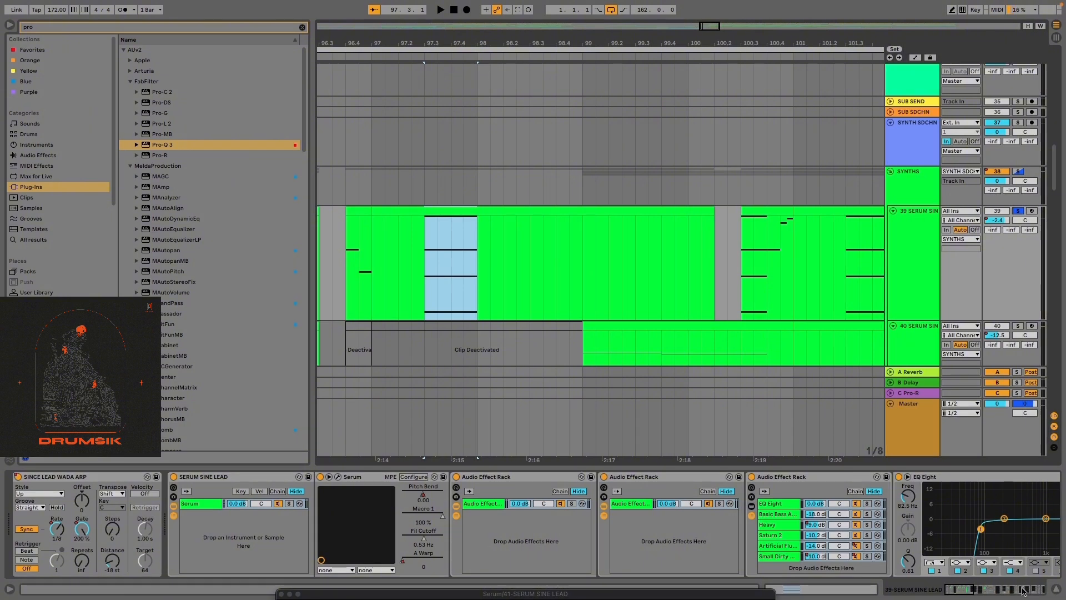
Collapse the Auto Filter, Utility and Pro-Q 3 in track 39's device chain and return to the arpeggiator
left_click_drag(965, 594, 1049, 587)
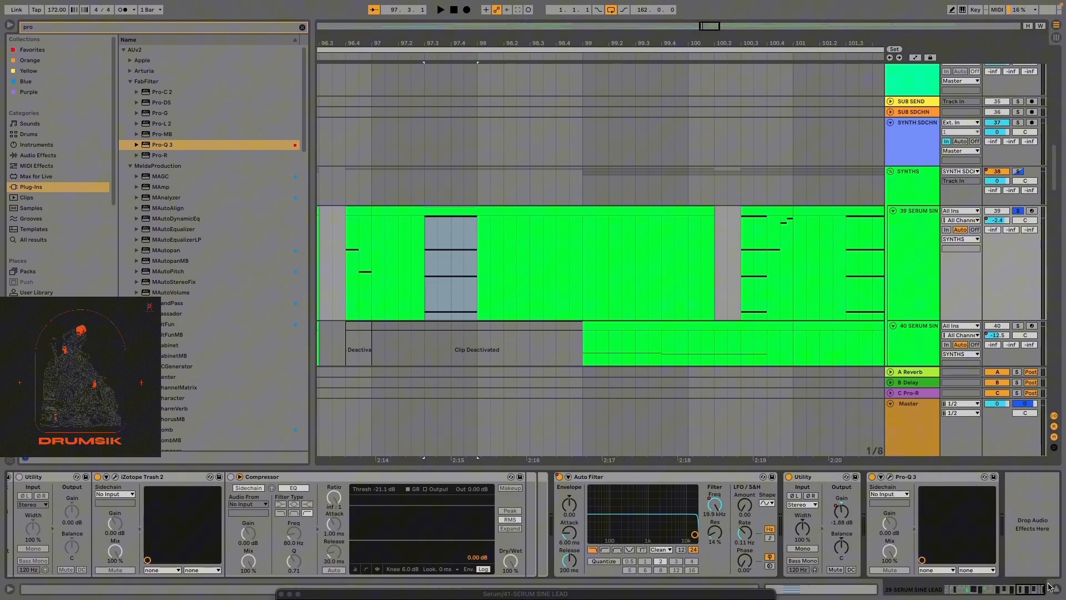
double_click(696, 478)
double_click(604, 476)
double_click(604, 476)
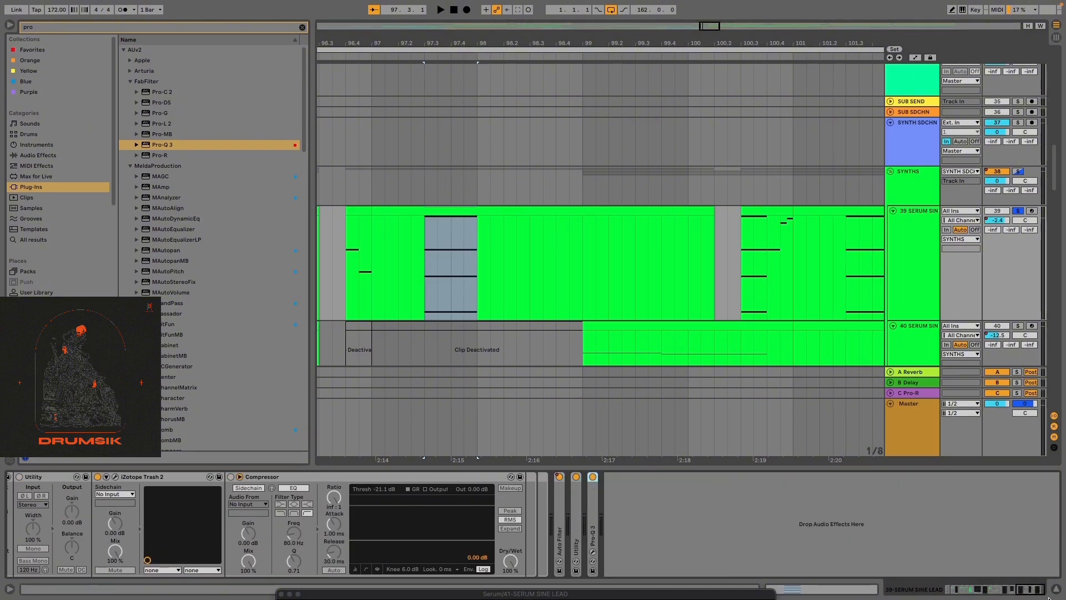
left_click_drag(1028, 592, 954, 590)
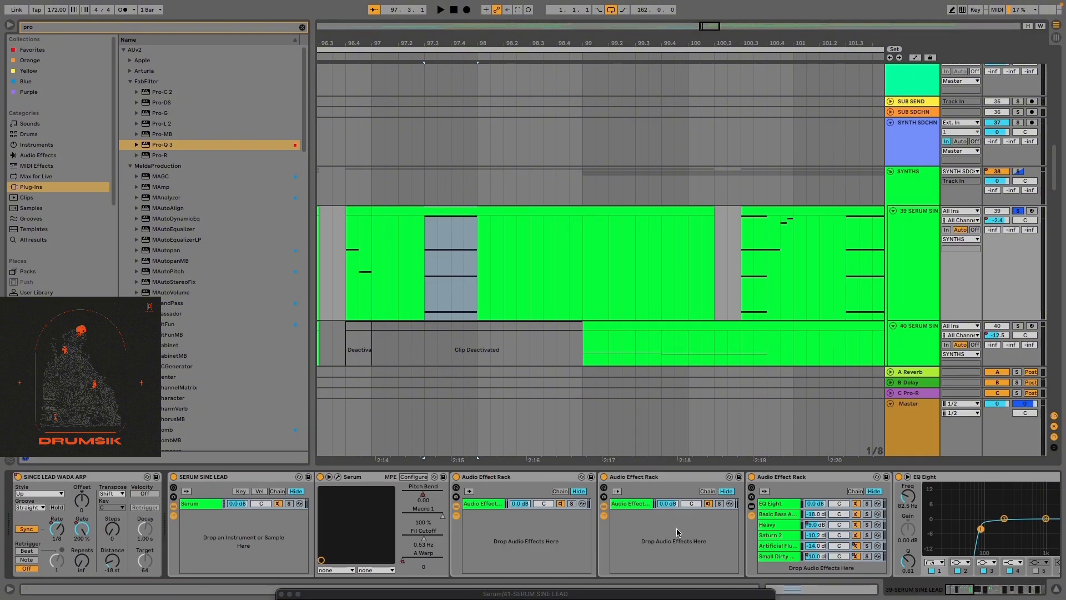
Show the arpeggiator's Device On automation again and clear it from 97.1.3 to 98.4.1
right_click(19, 477)
left_click(40, 484)
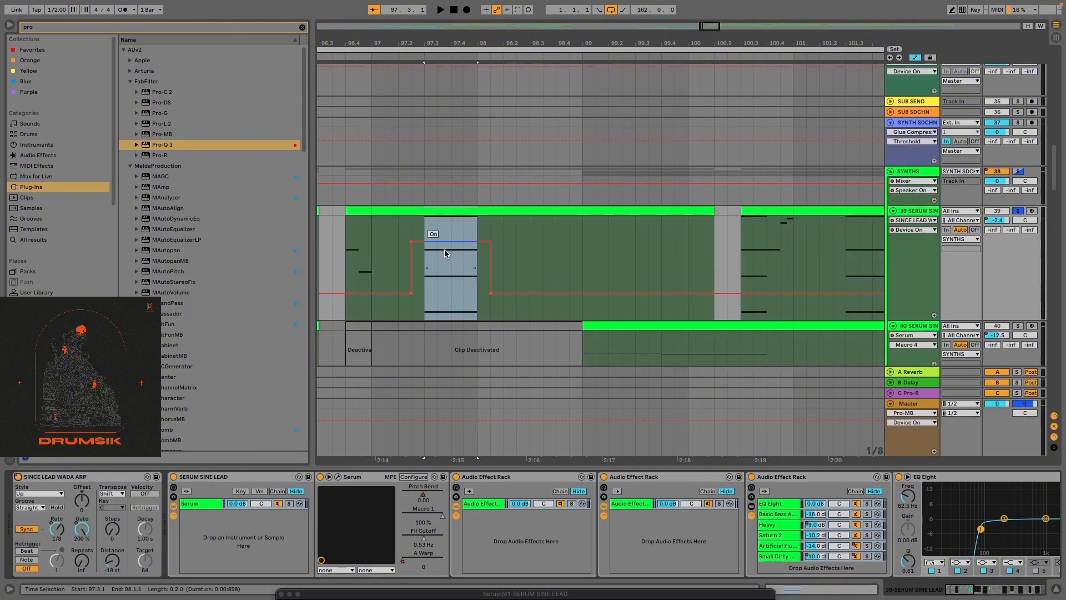
left_click_drag(554, 263, 382, 257)
key("Delete")
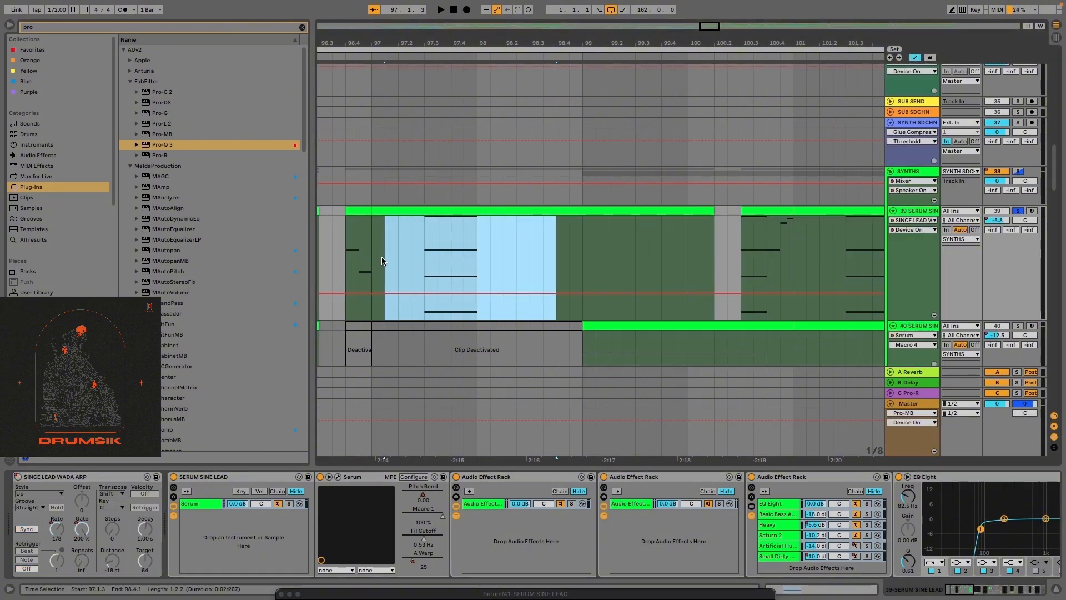
Play from 96.4.1 to audition the lead's chord without the arpeggiator
left_click(355, 255)
key("space")
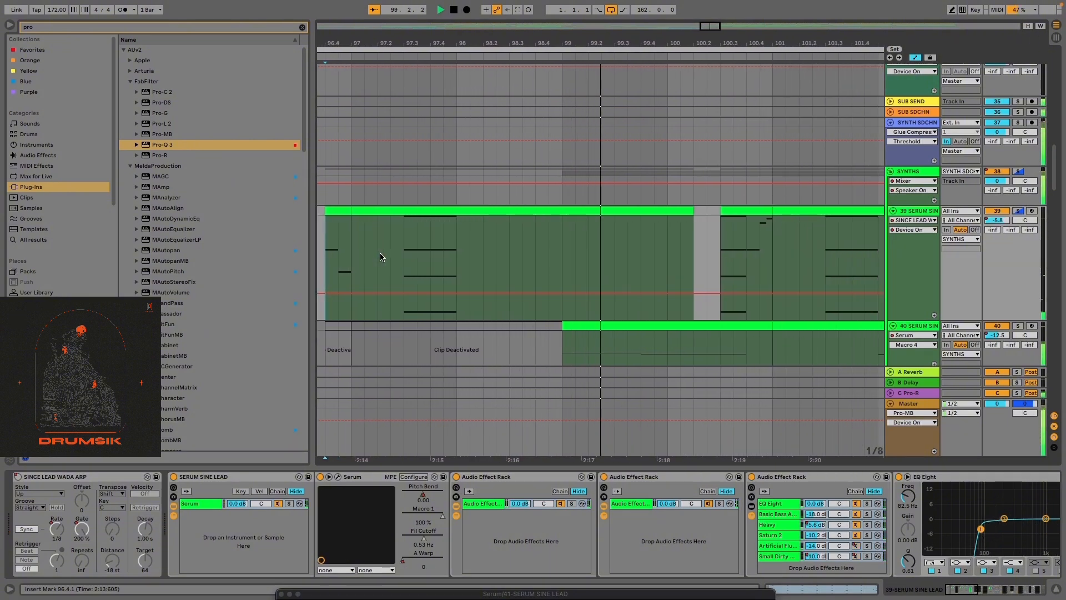
scroll(475, 293, "down", 5)
scroll(475, 291, "down", 1)
scroll(473, 266, "up", 1)
key("space")
scroll(469, 262, "up", 1)
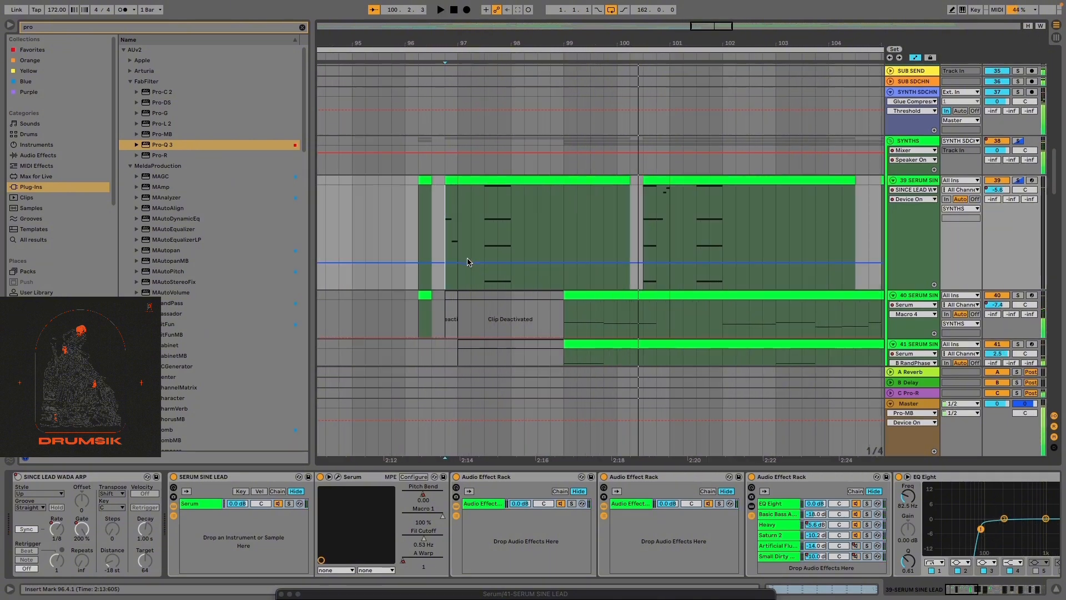
Raise the arpeggiator's Device On automation to On around the chord at 97.3.1 and play from 96.3.4
scroll(470, 262, "up", 3)
left_click_drag(481, 242, 622, 238)
left_click_drag(557, 261, 555, 222)
left_click_drag(396, 220, 401, 219)
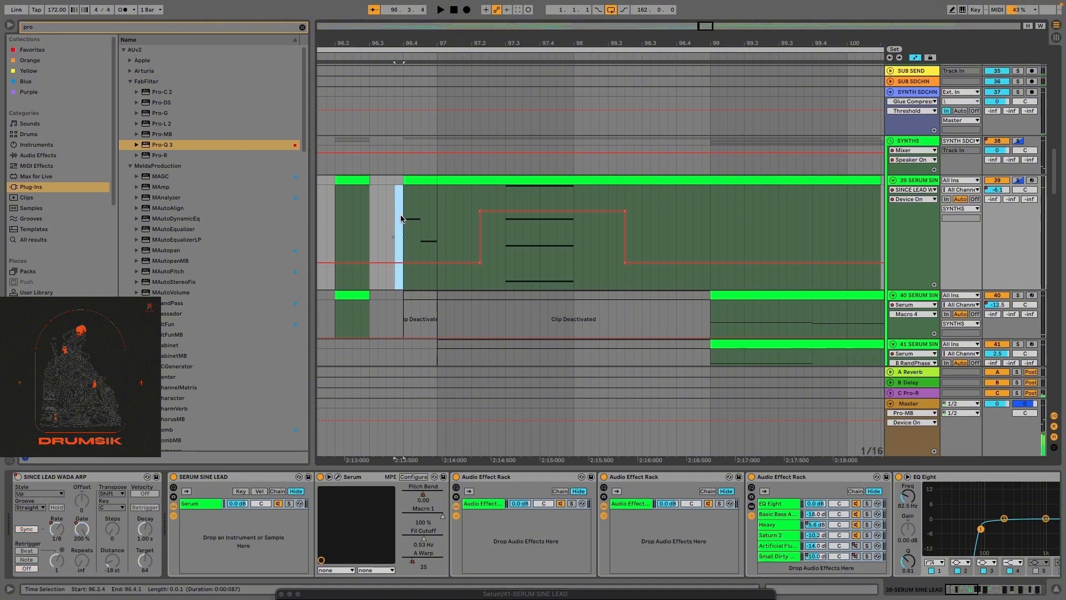
key("space")
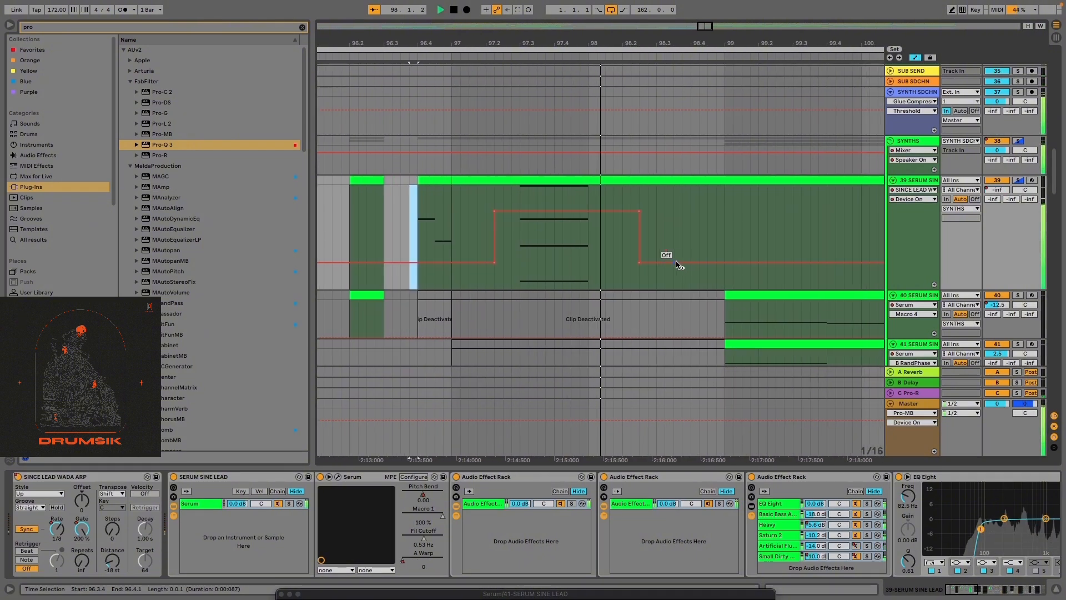
Try raising the arpeggiator's Device On automation to On from 101.2.3 to 102.2.3 and play from 100.4.1
scroll(564, 298, "down", 8)
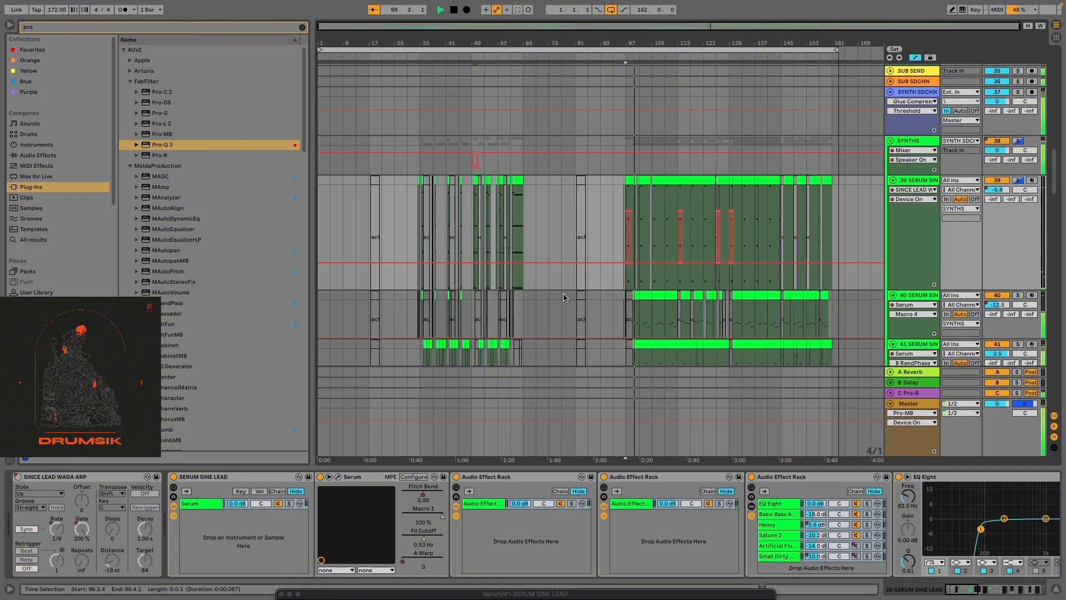
scroll(564, 297, "up", 6)
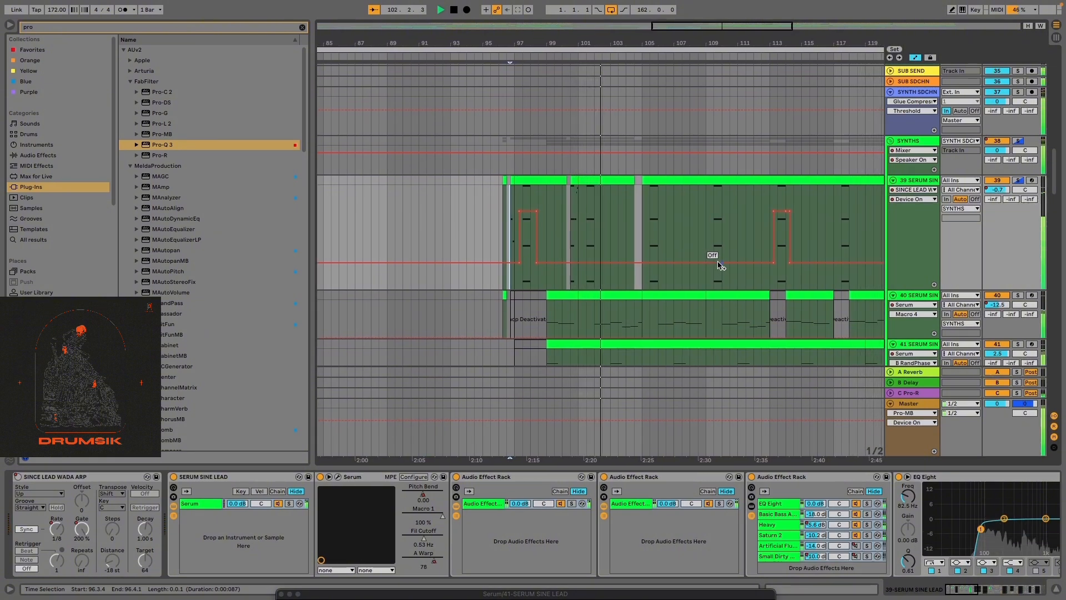
key("space")
scroll(591, 235, "up", 6)
left_click_drag(540, 231, 570, 203)
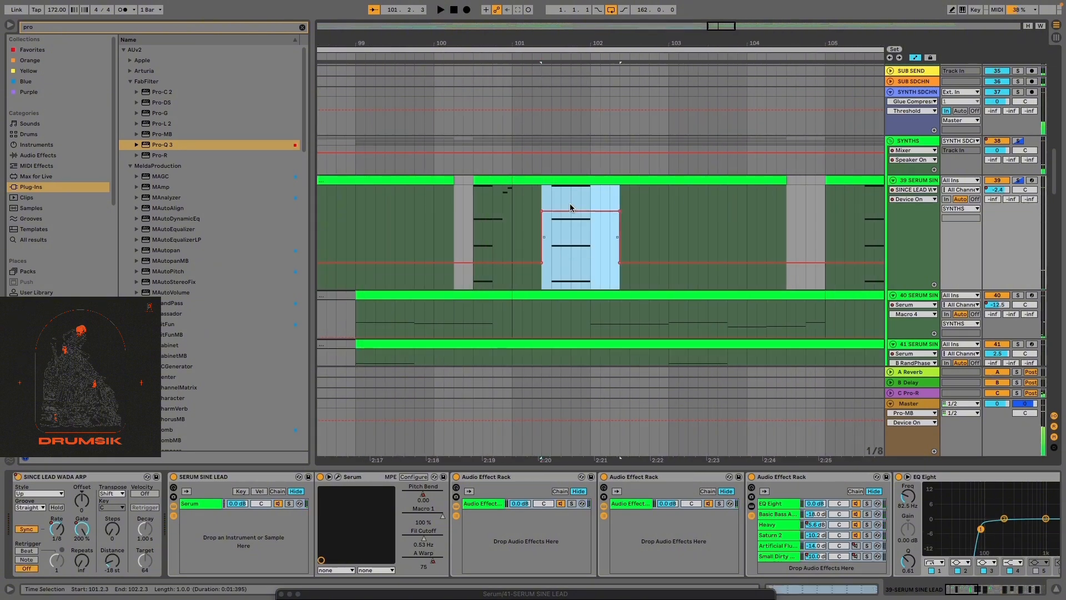
left_click(494, 227)
key("space")
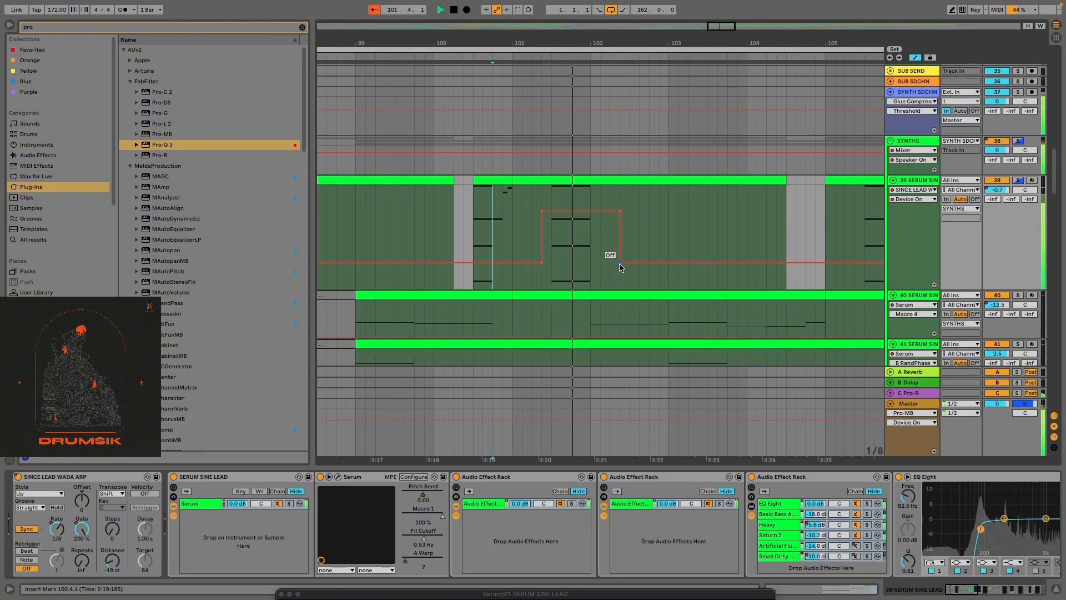
Stop playback and undo the last Device On automation change around bar 101
scroll(588, 265, "down", 5)
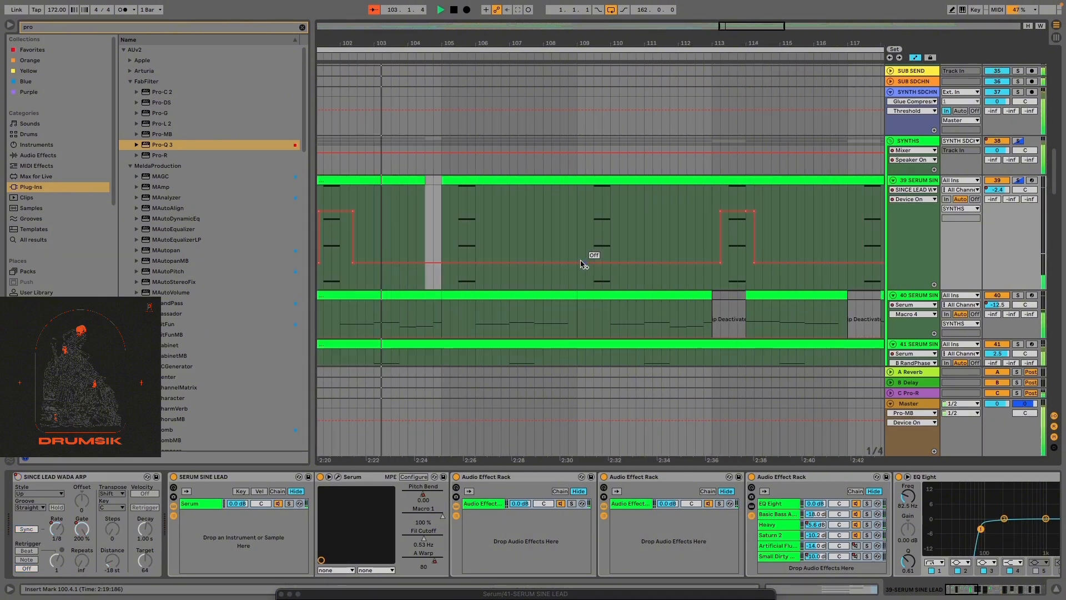
scroll(619, 261, "down", 6)
key("space")
scroll(514, 250, "up", 10)
key("super+z")
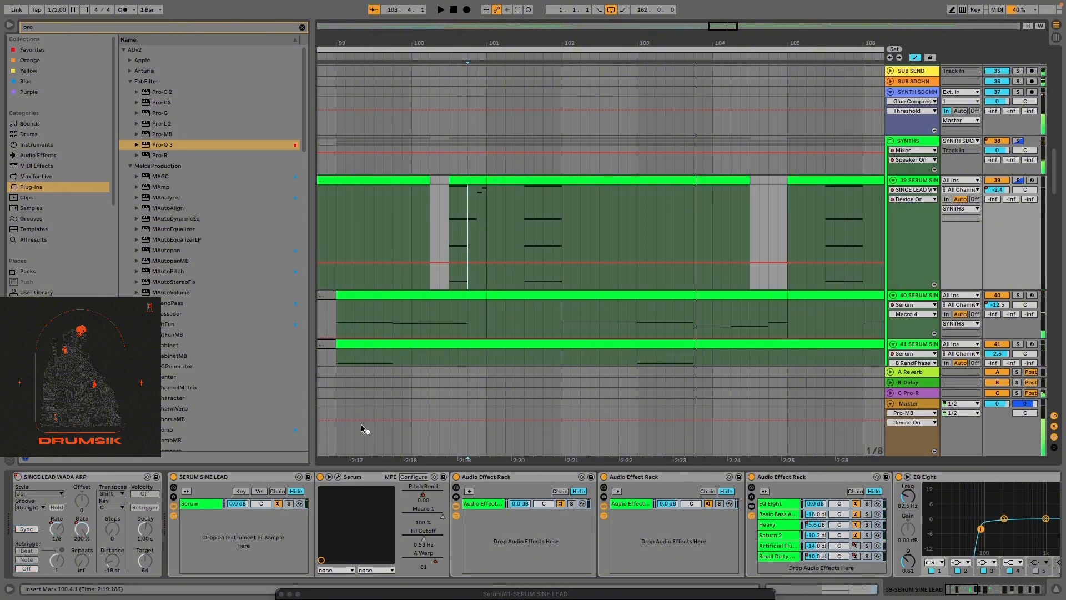
Place the insert marker at 97.4.1 and show the automation of the arpeggiator's Synced Rate on track 39
scroll(504, 367, "down", 7)
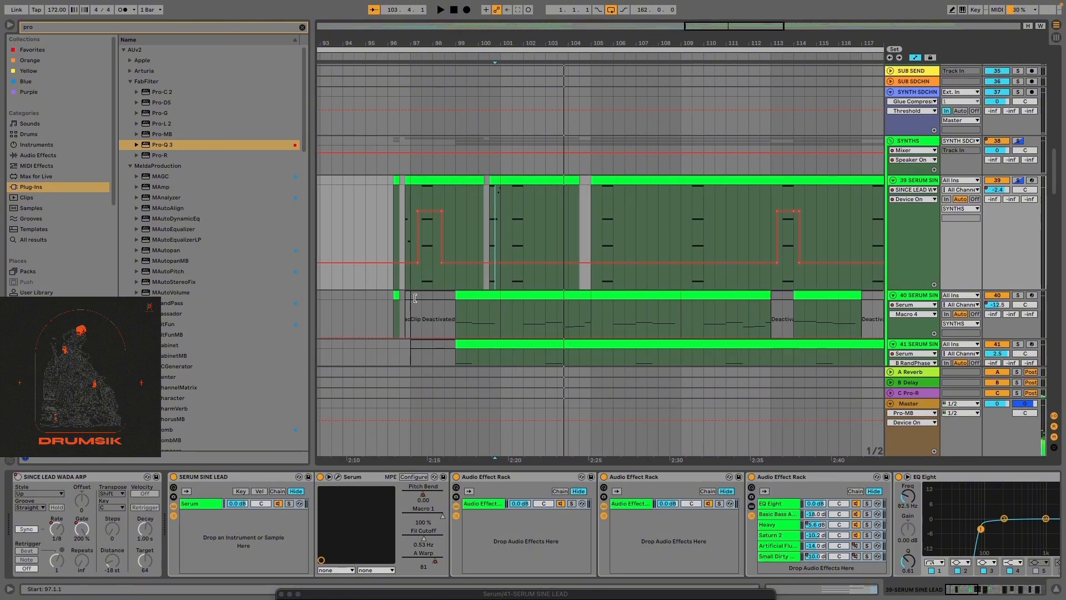
scroll(411, 306, "up", 5)
left_click(455, 269)
left_click(445, 270)
right_click(56, 532)
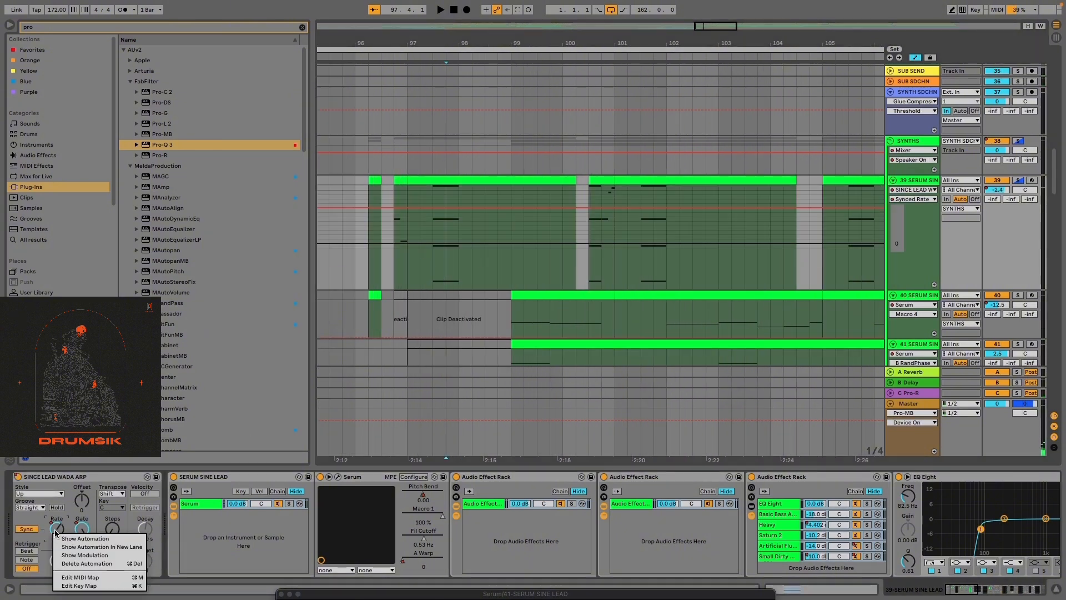
left_click(70, 541)
Play from 113.3.1 to audition the Synced Rate automation ramp leading into bar 114
scroll(455, 381, "down", 8)
scroll(708, 282, "up", 6)
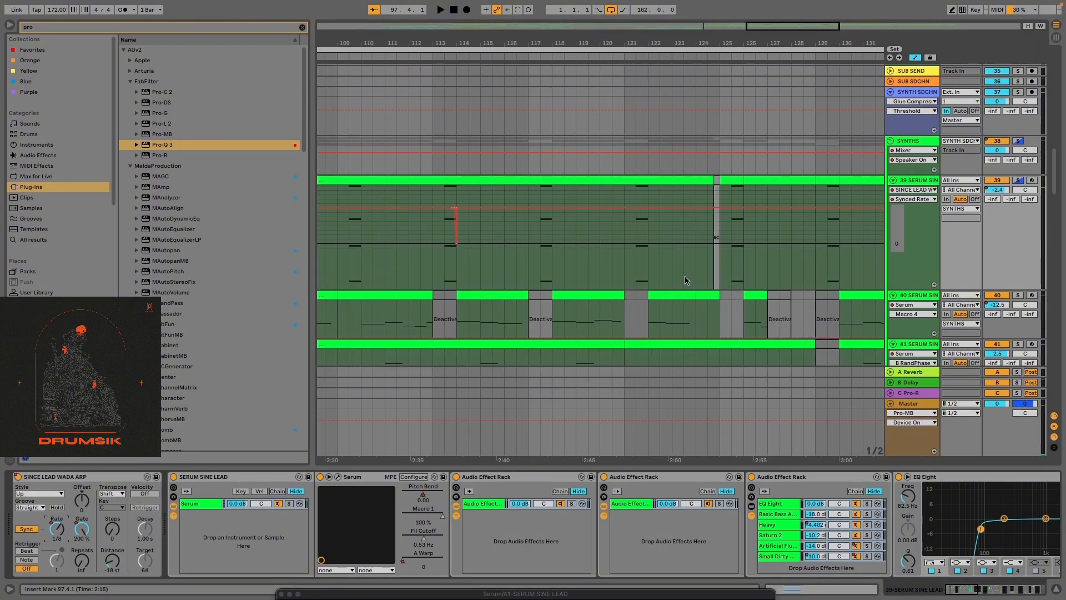
scroll(429, 265, "up", 1)
scroll(428, 265, "up", 5)
left_click(495, 248)
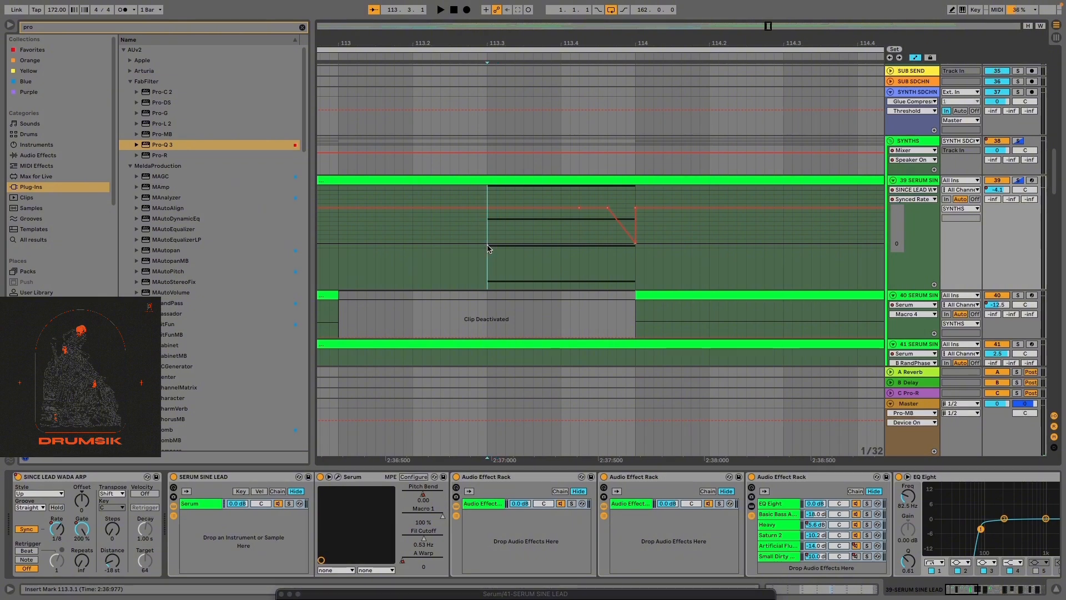
key("space")
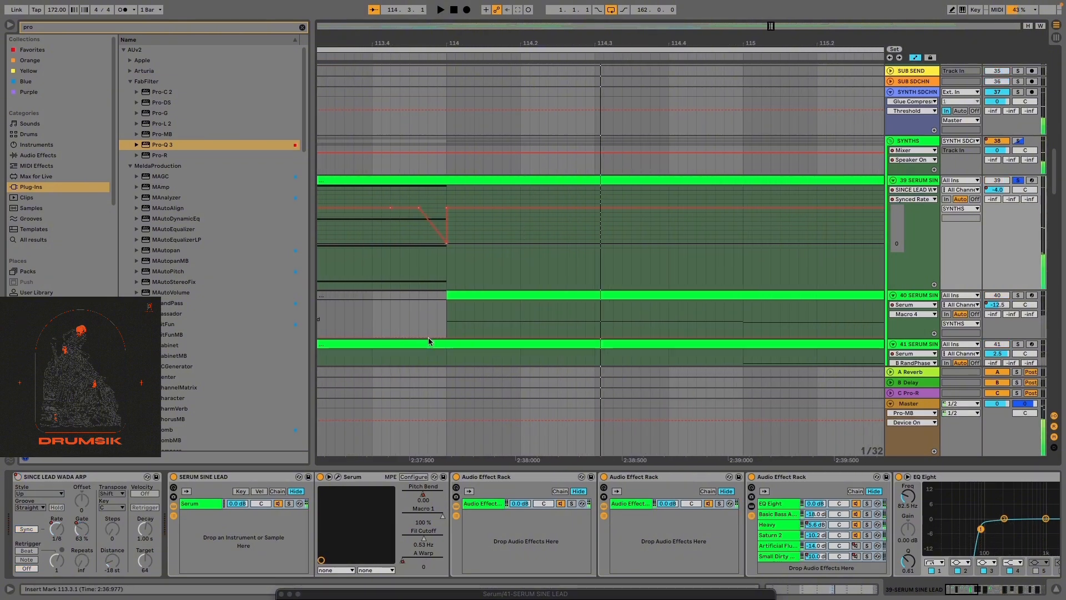
Show the arpeggiator's Gate automation and play from 125.3.1 to audition its ramp on the chord
scroll(429, 339, "down", 5)
right_click(84, 524)
left_click(111, 528)
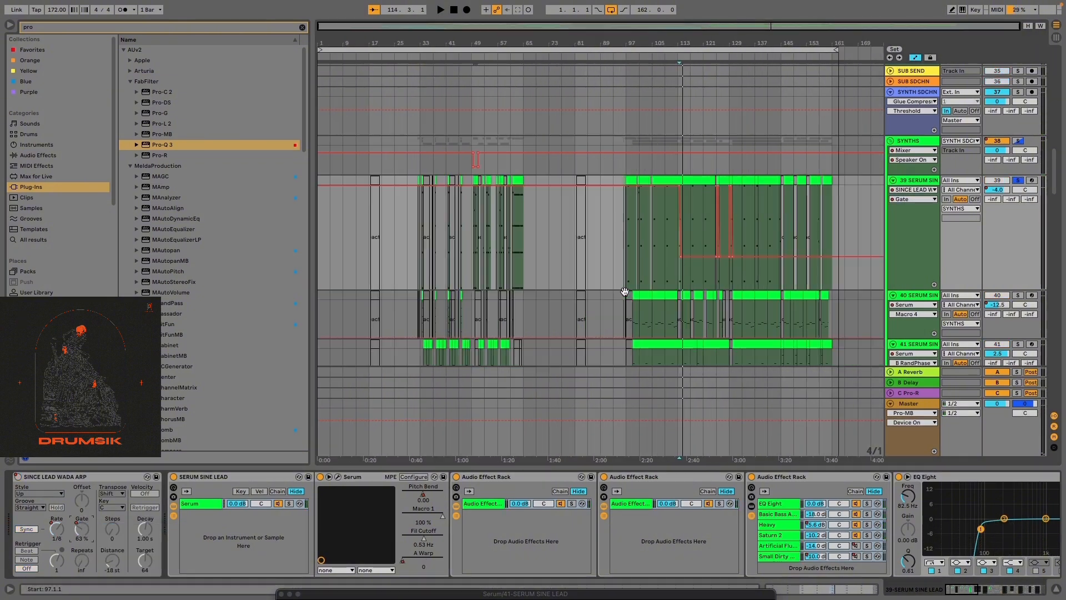
scroll(710, 293, "up", 10)
left_click(662, 282)
key("space")
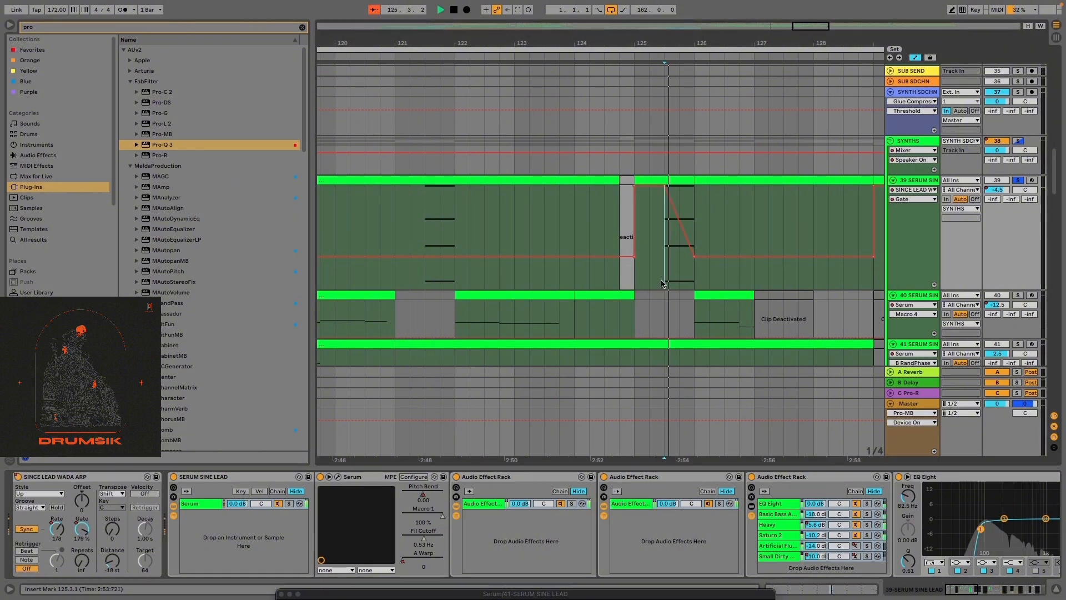
scroll(661, 283, "down", 5)
scroll(599, 251, "up", 5)
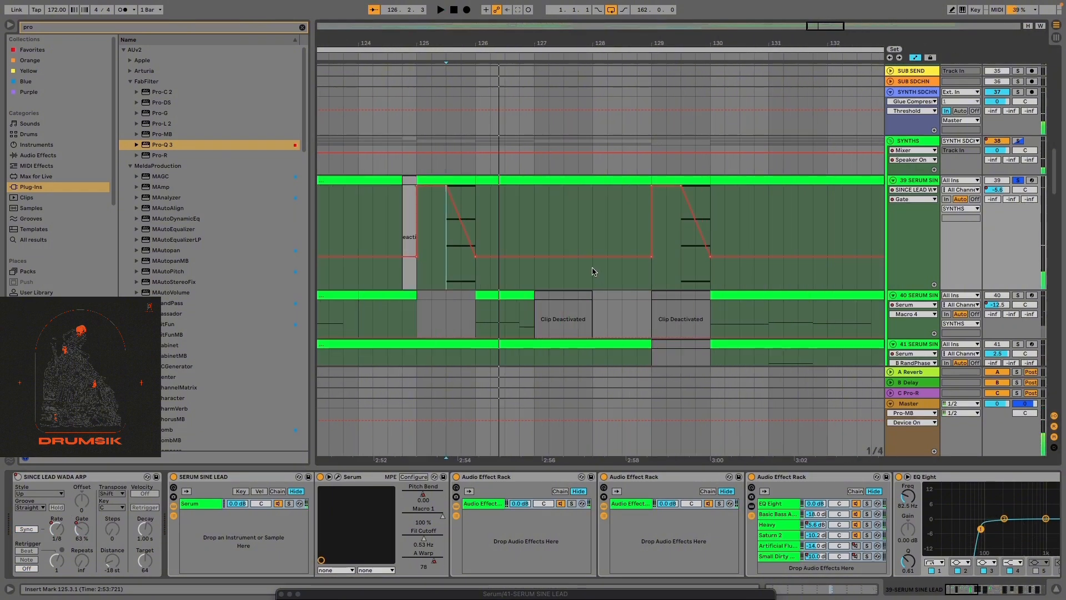
Reshape the Gate ramp between 125.3 and 126 into a steeper drop to near the minimum and play it from 125.3.1
left_click_drag(599, 251, 636, 195)
key("space")
scroll(616, 289, "up", 5)
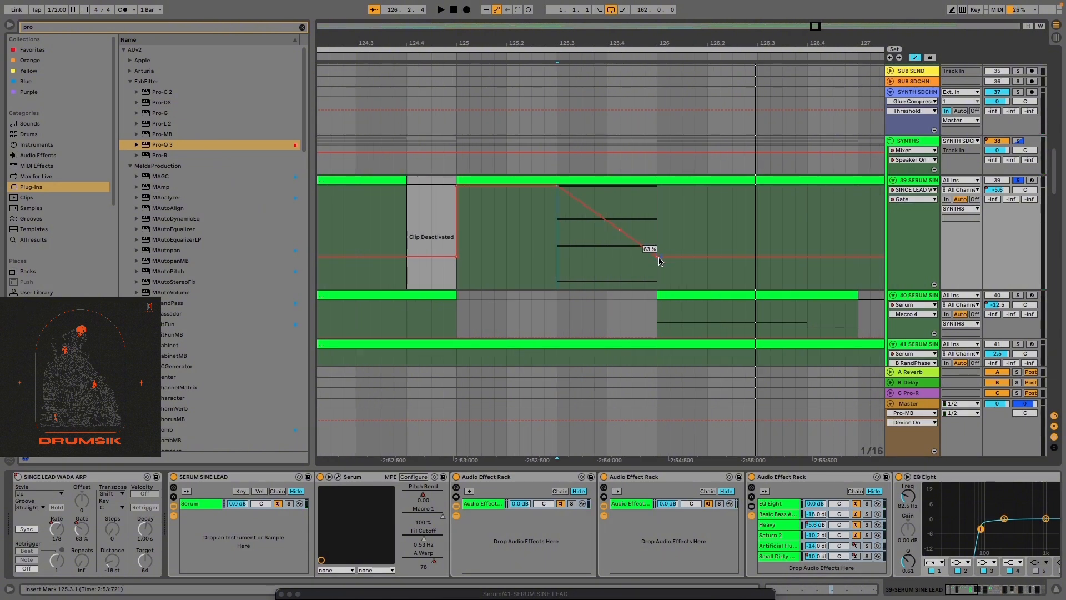
left_click_drag(660, 261, 657, 286)
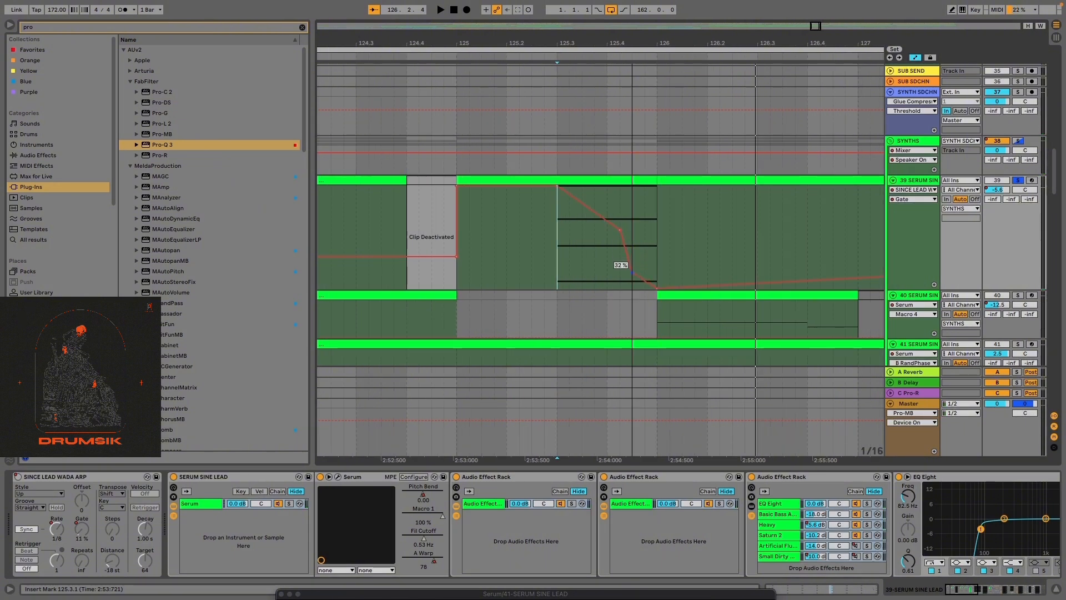
left_click_drag(629, 229, 611, 229)
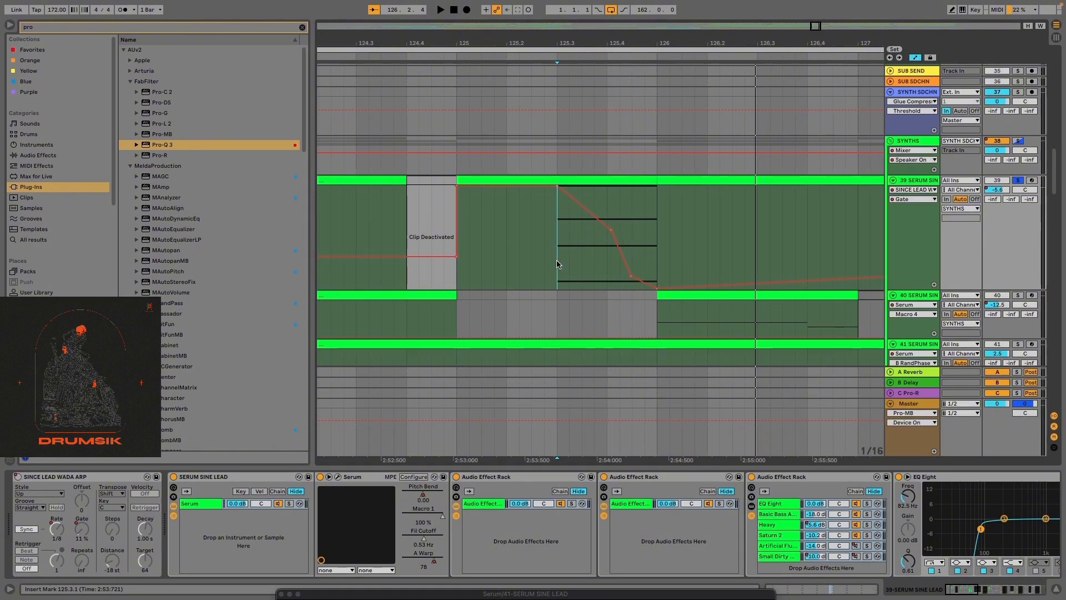
key("space")
scroll(594, 276, "down", 5)
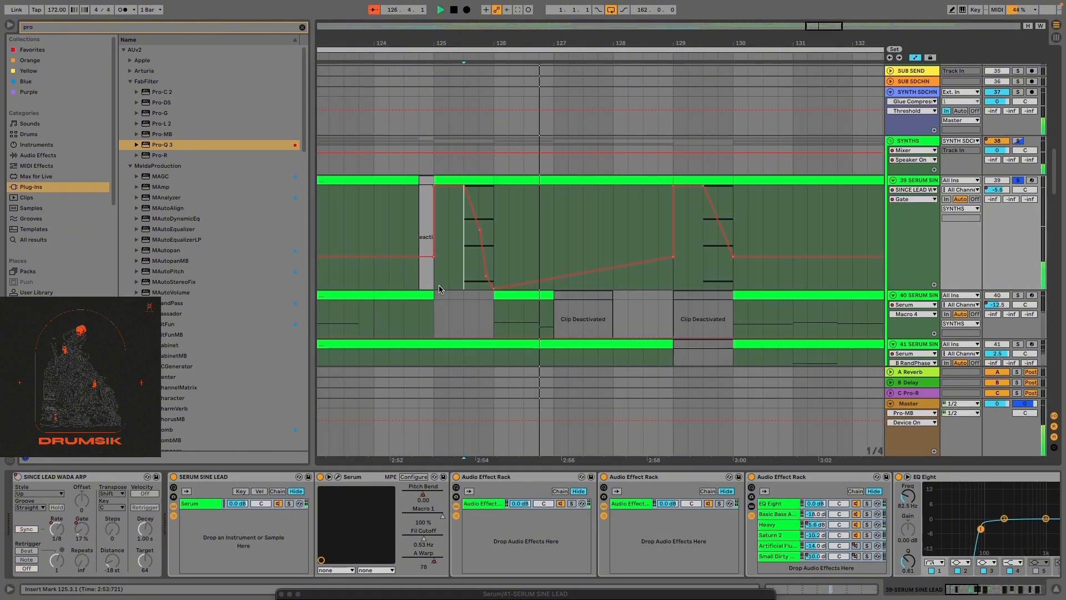
key("space")
Try pulling the start of the Gate ramp before bar 130 down to near the minimum at 129.2.4 and play it
scroll(662, 298, "up", 5)
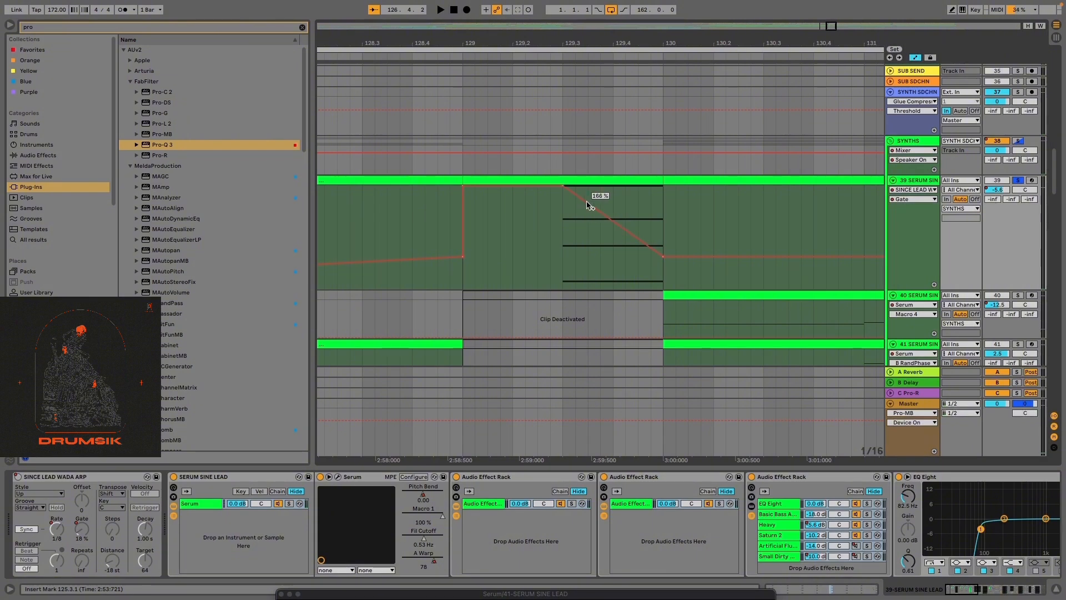
left_click_drag(565, 195, 550, 287)
key("space")
key("space")
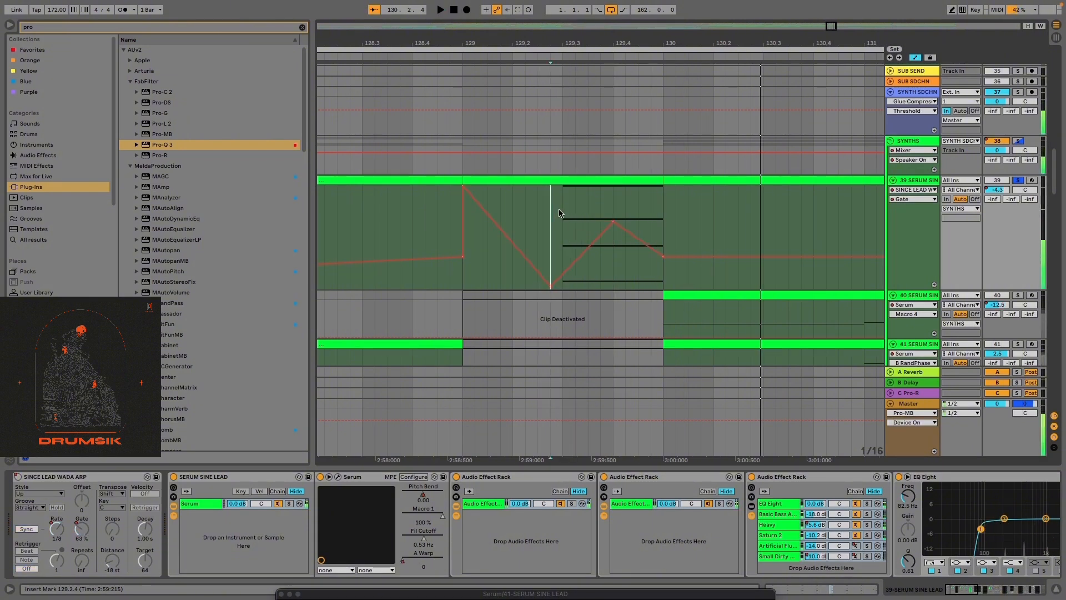
Play from 128.1.1 to audition the reshaped Gate automation between bars 129 and 130
scroll(562, 215, "down", 5)
left_click(532, 206)
key("space")
scroll(562, 230, "up", 5)
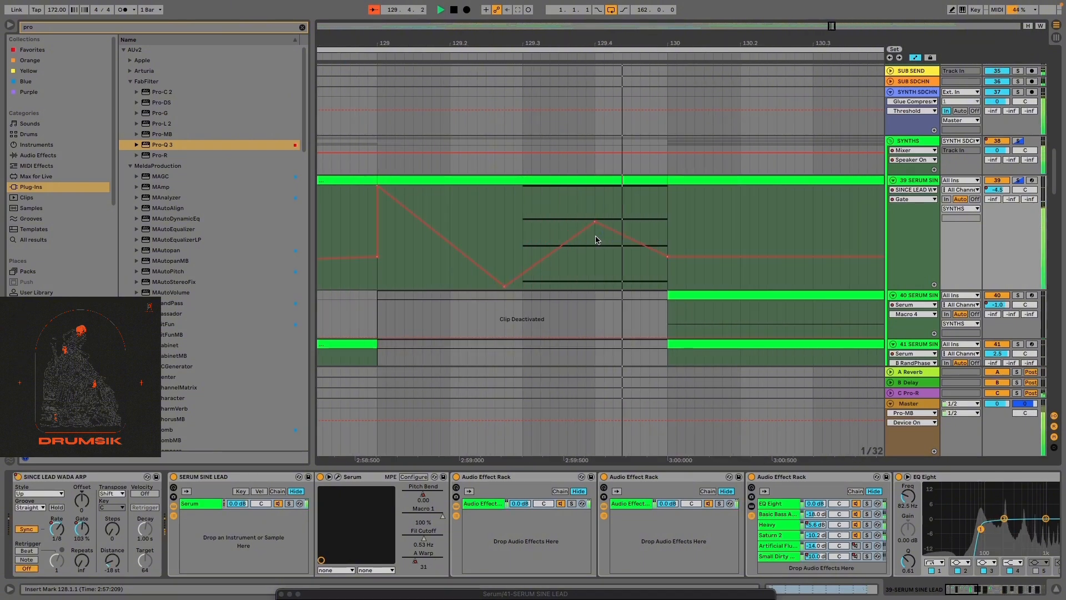
scroll(586, 240, "down", 5)
scroll(586, 240, "up", 5)
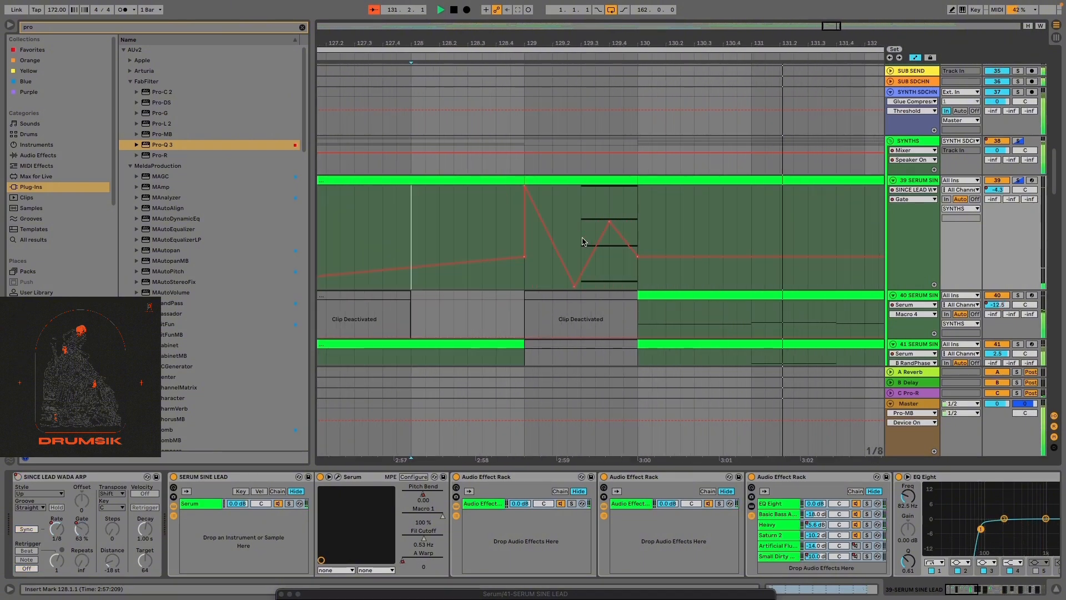
Undo the Gate automation changes between bars 129 and 130 and play from 129.1.1
left_click(525, 286)
key("space")
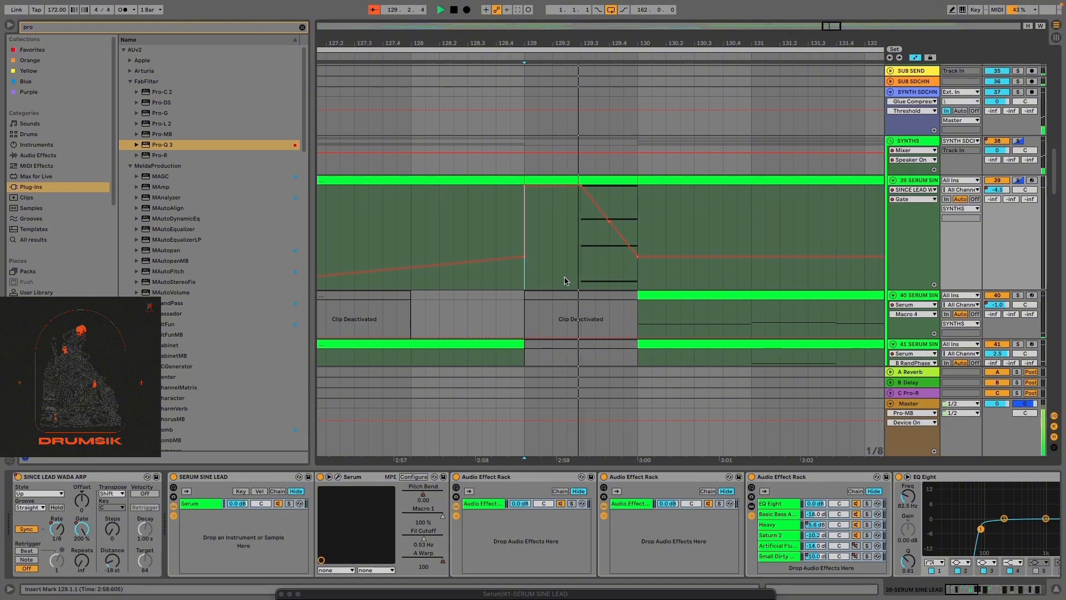
key("space")
scroll(675, 277, "down", 10)
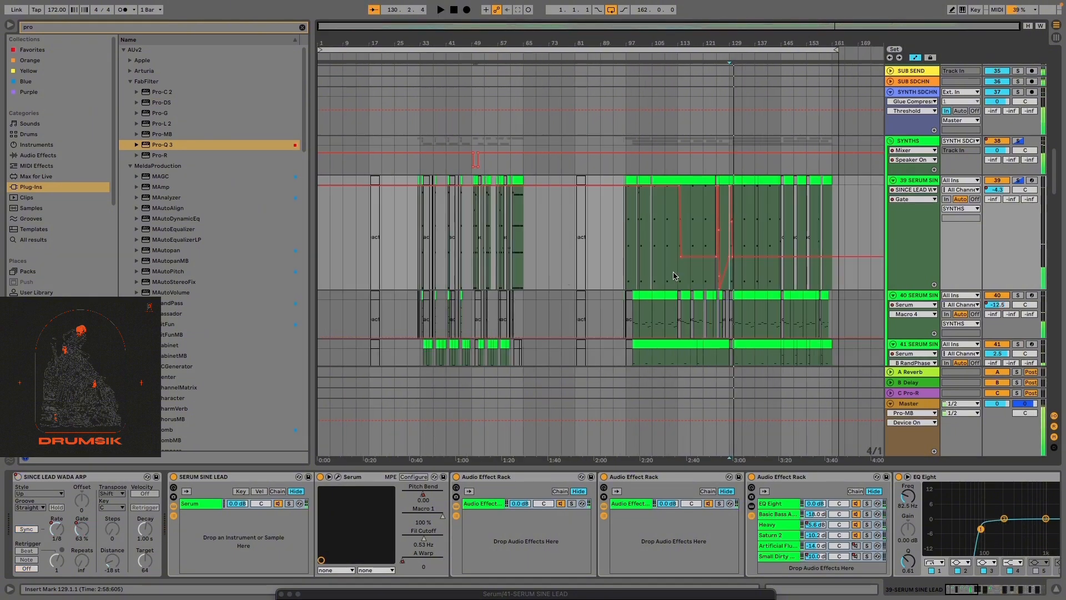
Collapse track 39's third Audio Effect Rack, EQ Eight and Compressor, and turn off the solo on the nested rack's chains
double_click(818, 480)
double_click(815, 482)
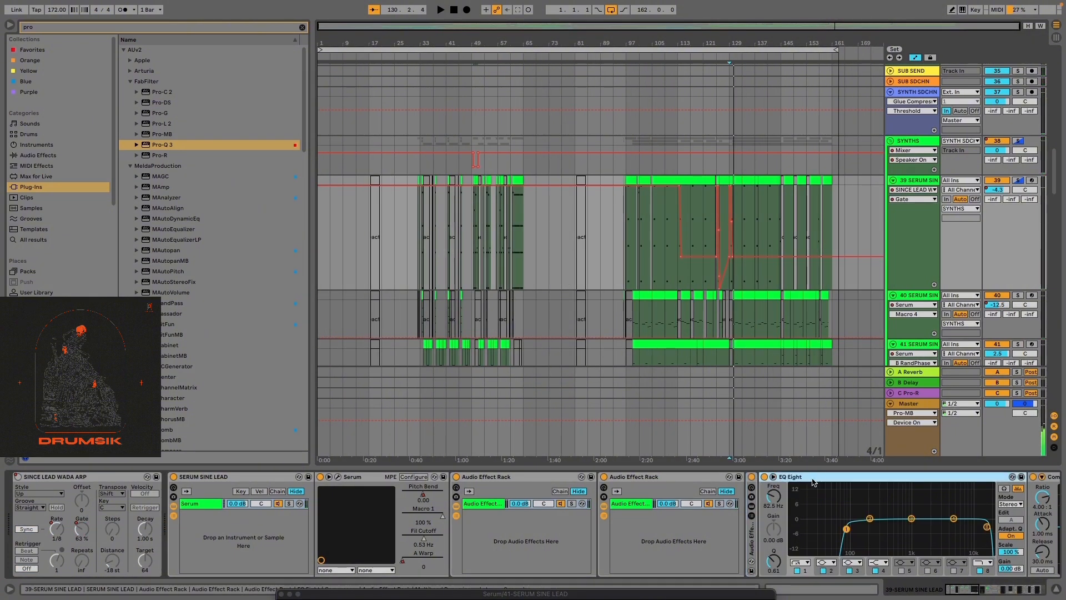
double_click(823, 481)
left_click(823, 479)
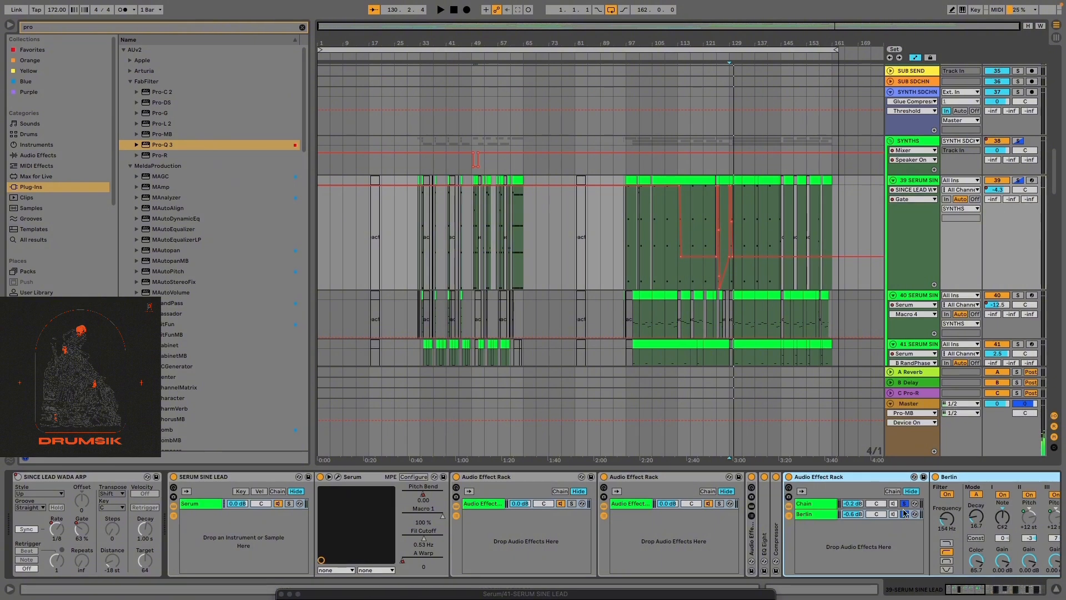
left_click(904, 504)
Collapse the nested Audio Effect Rack, both Multiband Dynamics, the Auto Filter before Utility, iZotope Trash 2 and the Compressor after it
double_click(849, 481)
double_click(855, 481)
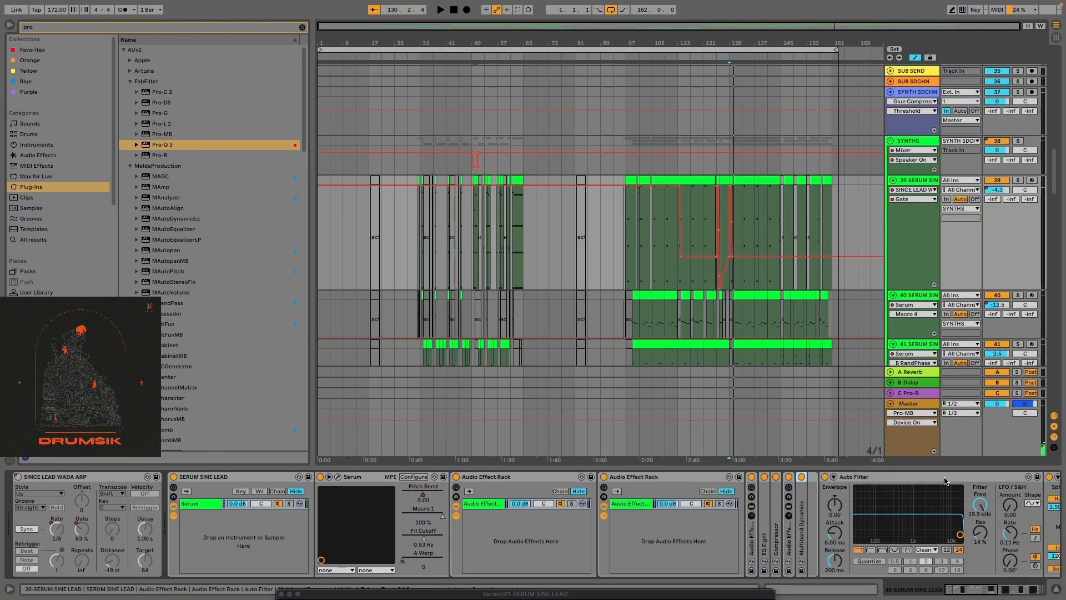
double_click(947, 480)
double_click(949, 481)
double_click(970, 480)
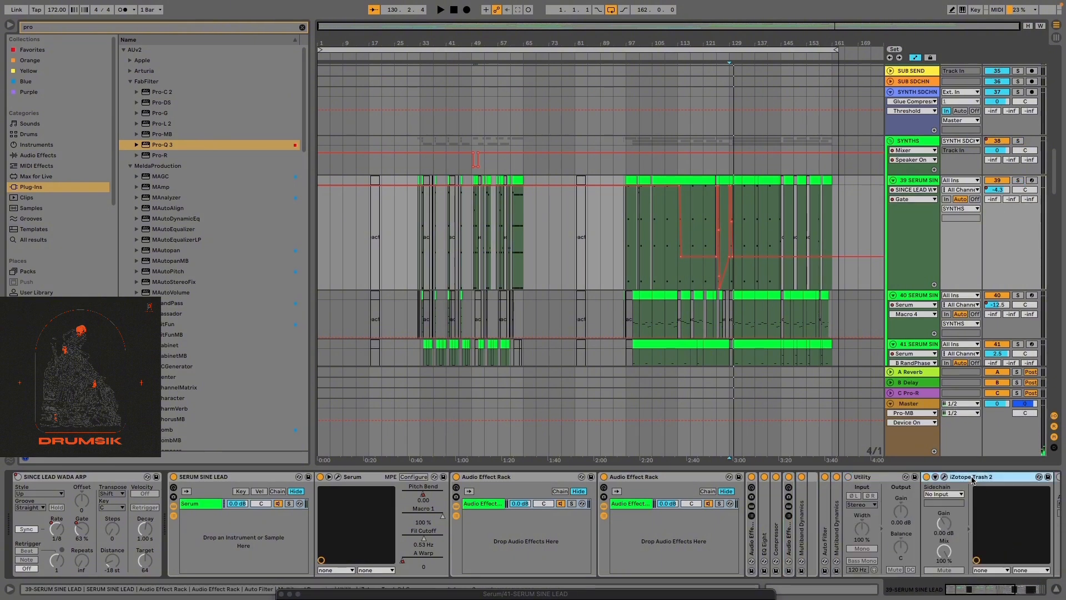
scroll(840, 496, "right", 6)
double_click(817, 477)
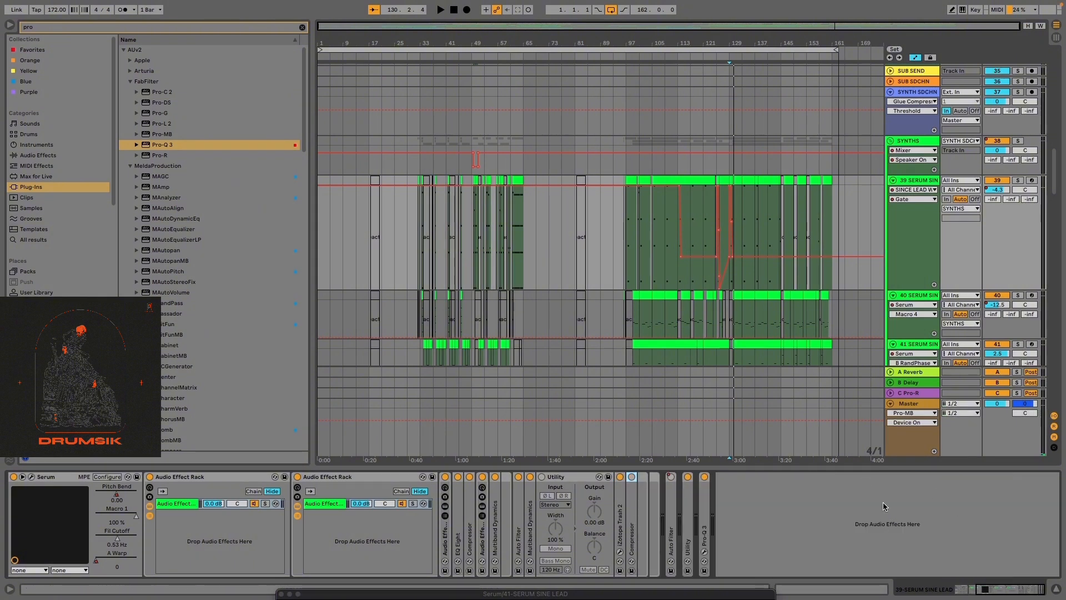
Show the SYNTHS group's device chain with Top Spreader and hide the arrangement's automation lanes
scroll(431, 303, "up", 5)
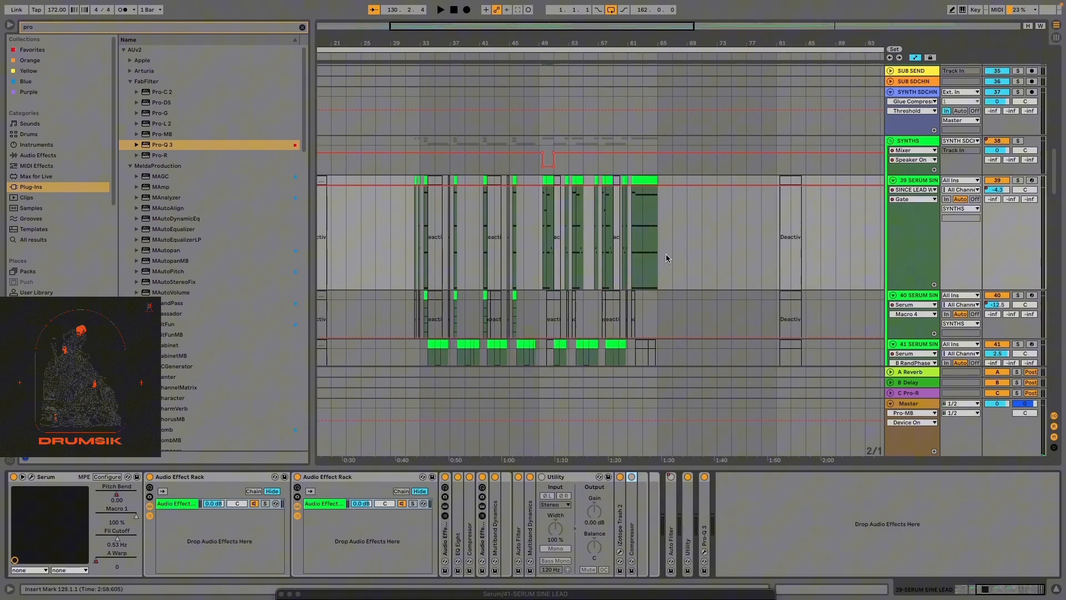
left_click(925, 143)
key("a")
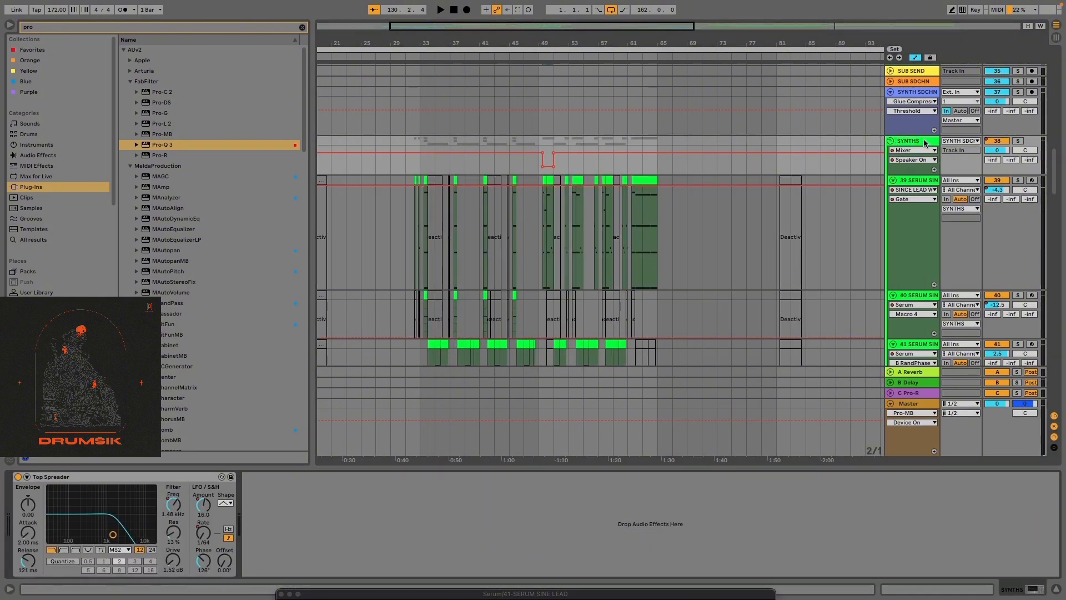
scroll(830, 155, "up", 3)
Show the SYNTH SDCHN track's sidechain devices and examine the KICK Gain automation across the arrangement
left_click(911, 95)
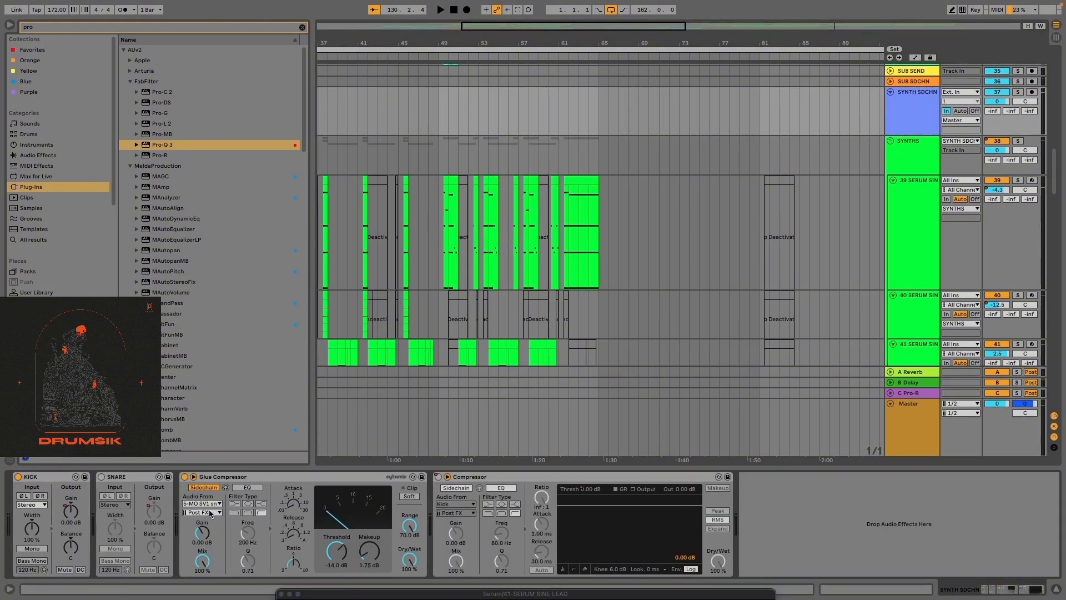
key("a")
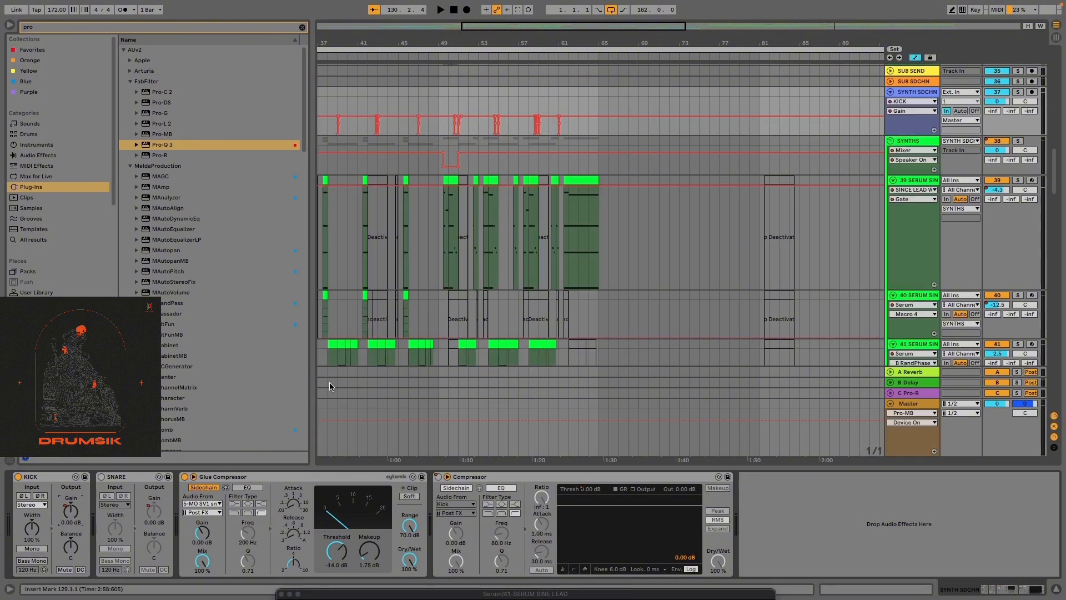
scroll(536, 276, "down", 4)
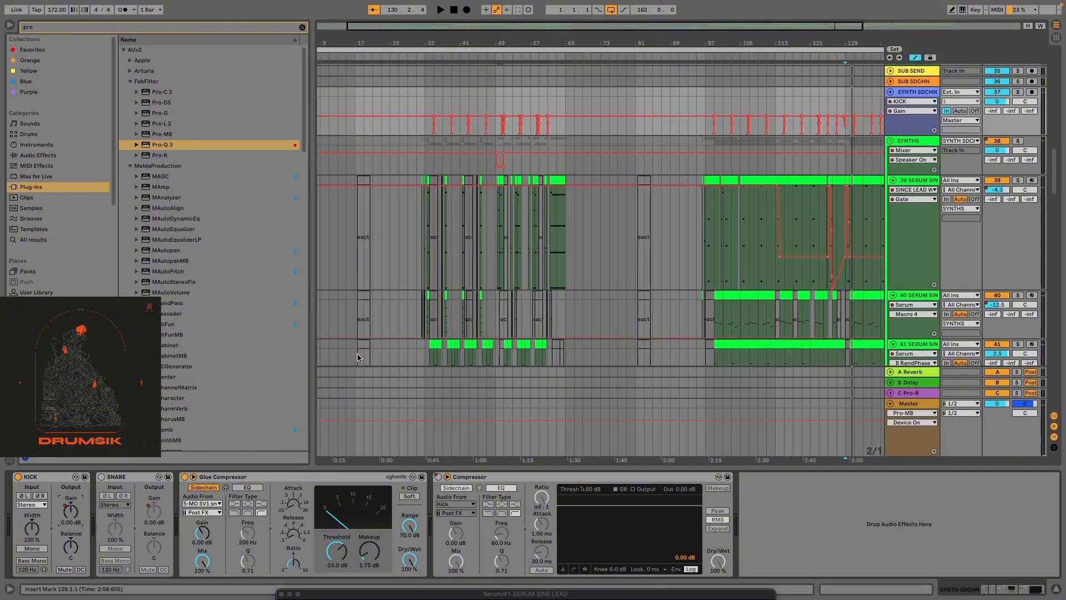
scroll(289, 334, "down", 4)
scroll(358, 229, "up", 4)
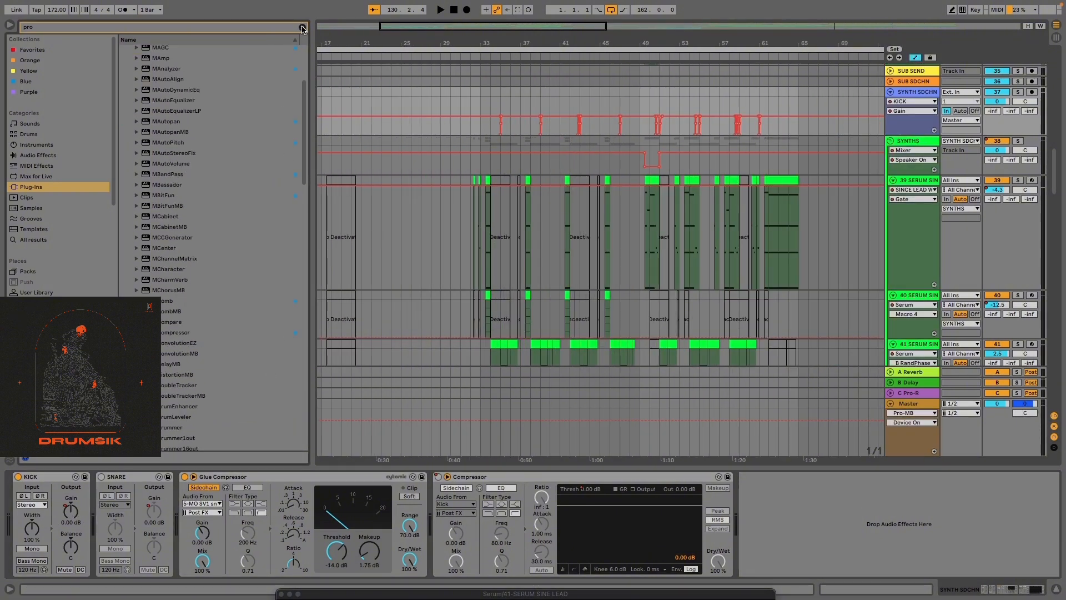
Clear the plug-in browser search, enlarge the SYNTH SDCHN track and examine the KICK Gain automation dip at bar 35
left_click(303, 28)
scroll(533, 211, "up", 15)
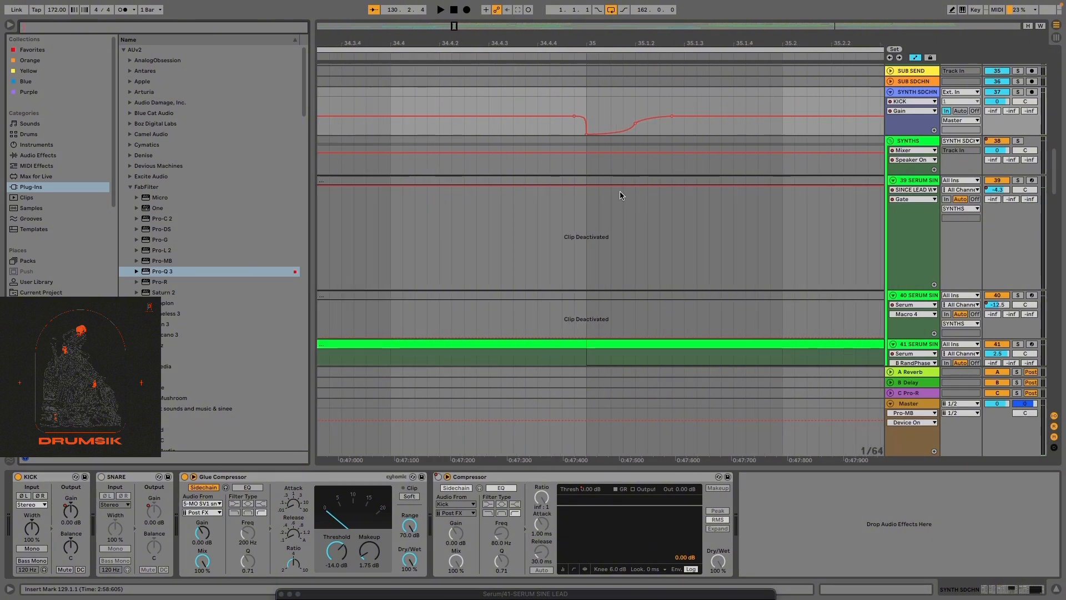
scroll(564, 178, "down", 2)
left_click_drag(904, 134, 914, 258)
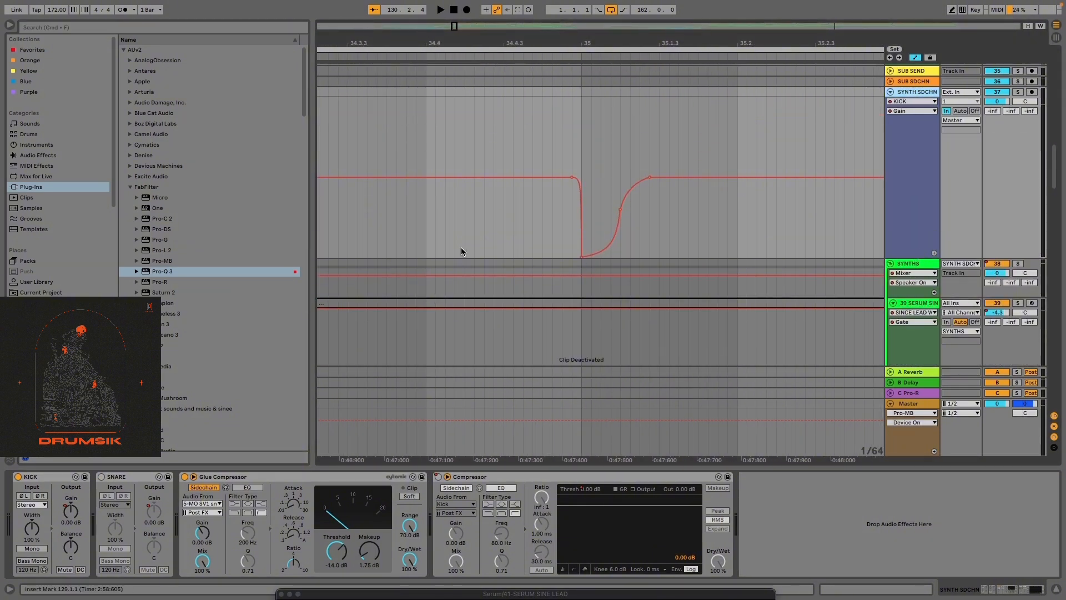
scroll(452, 261, "down", 2)
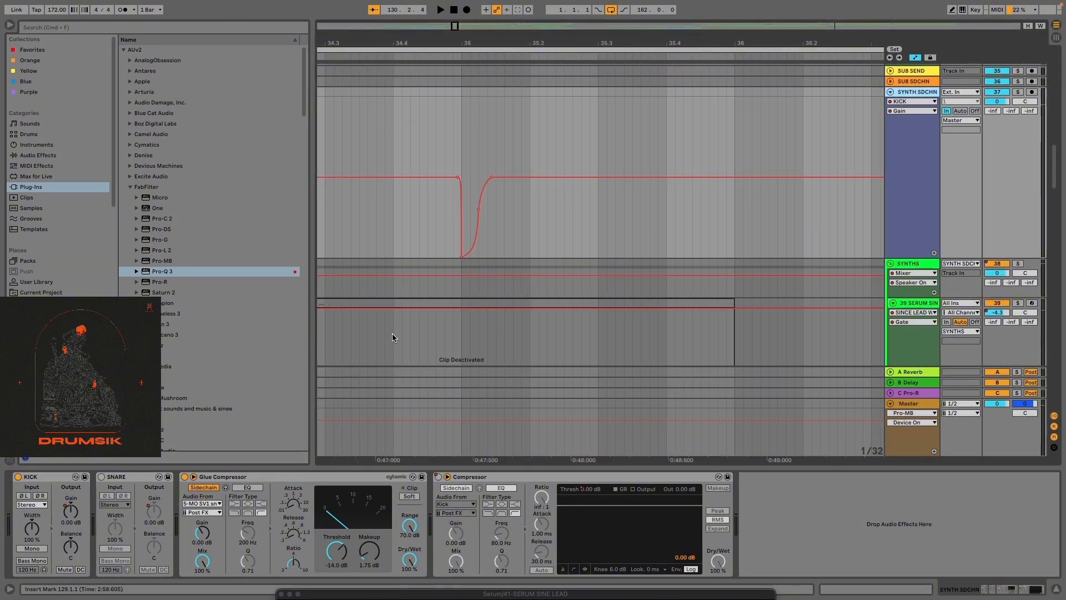
Unfold the Kick group, fold the 5 MO_SV1 snare track and hide the automation lanes
scroll(461, 288, "up", 10)
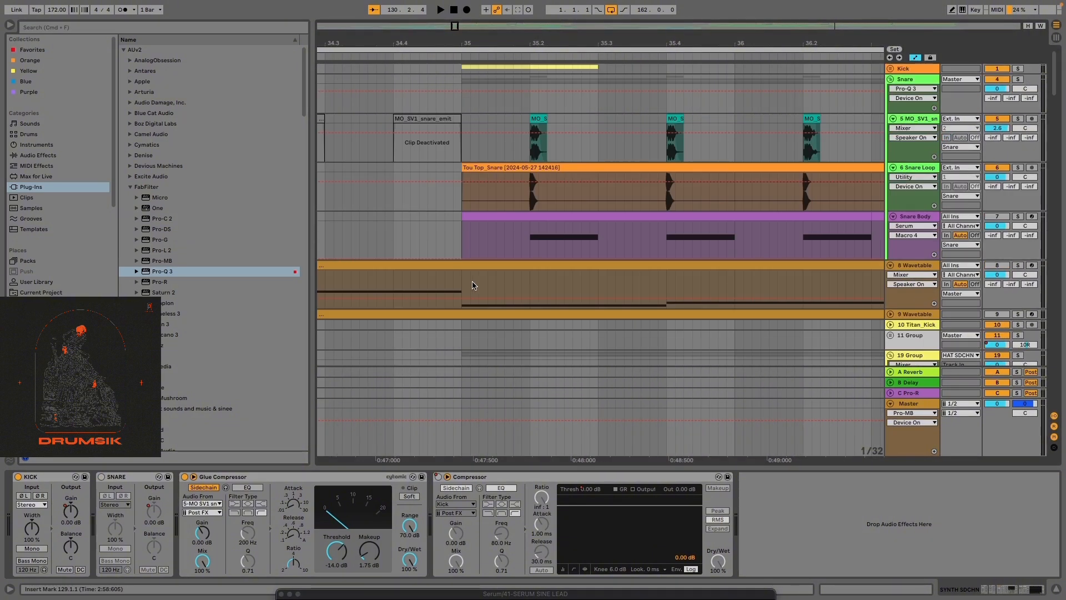
left_click(890, 69)
left_click(893, 245)
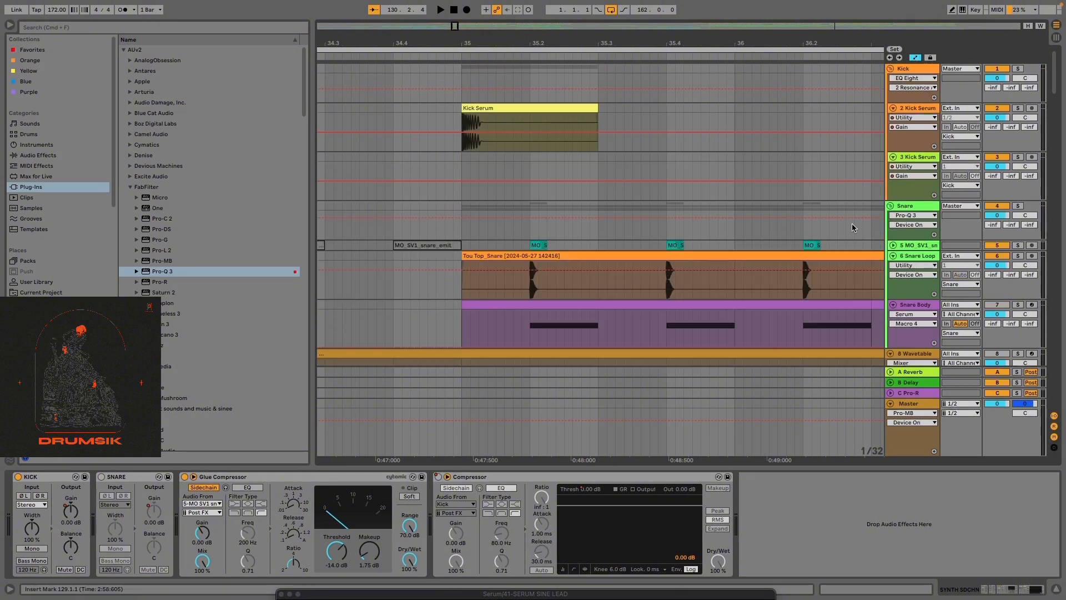
scroll(495, 160, "up", 5)
key("a")
Solo the 2 Kick Serum track, play its clip at bar 35 and show the track's Utility
left_click(408, 105)
key("s")
key("space")
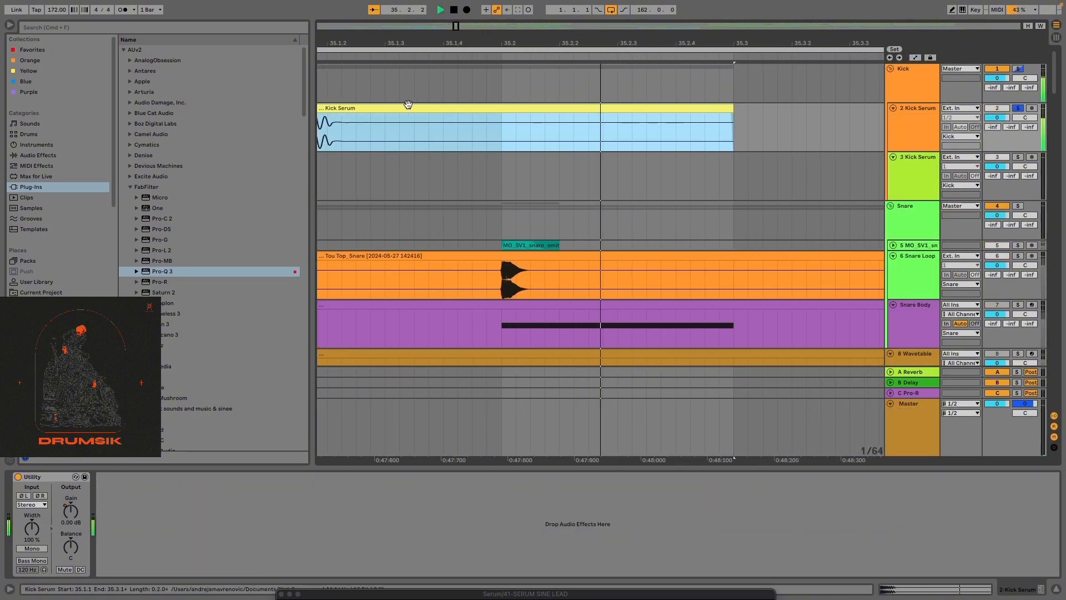
key("space")
scroll(645, 206, "down", 5)
scroll(521, 147, "up", 4)
left_click(910, 128)
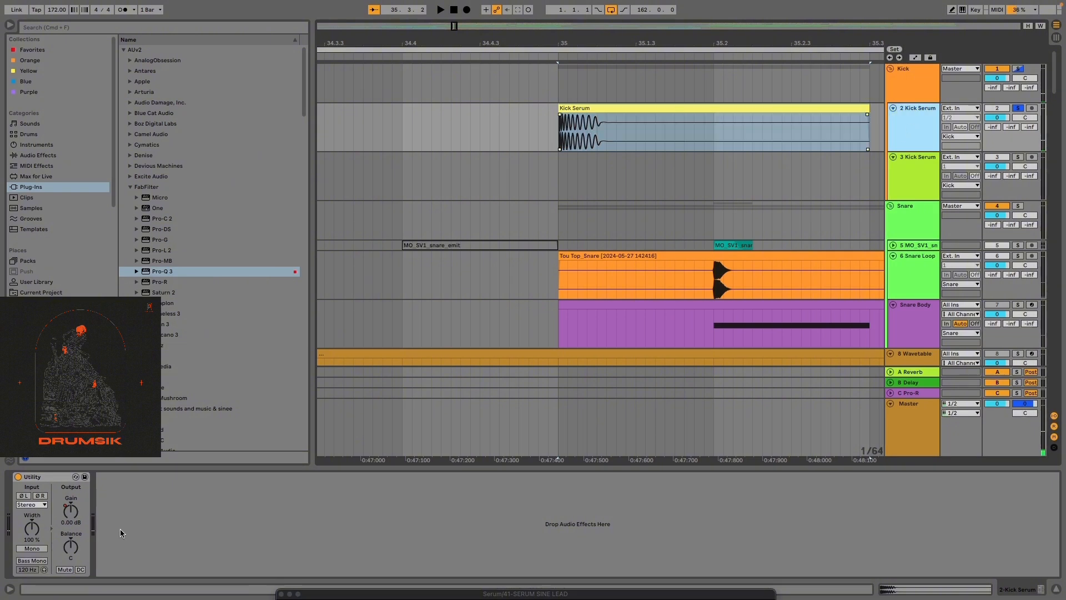
Show the Kick group's device chain, play the kick while bypassing and re-enabling EQ Eight, and select its band 2
scroll(488, 126, "down", 5)
left_click(914, 81)
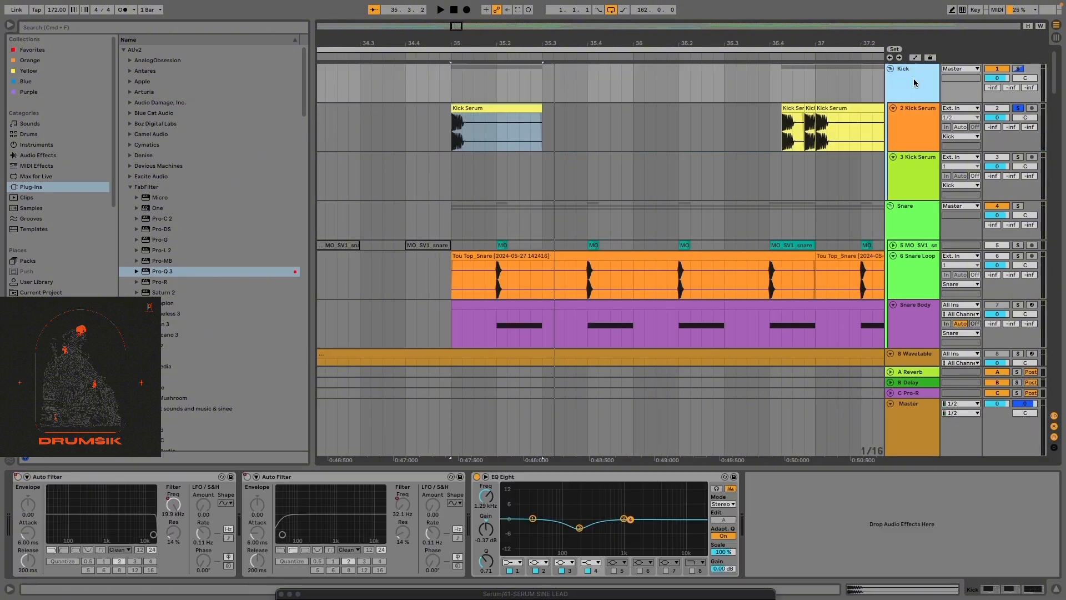
key("space")
left_click(477, 478)
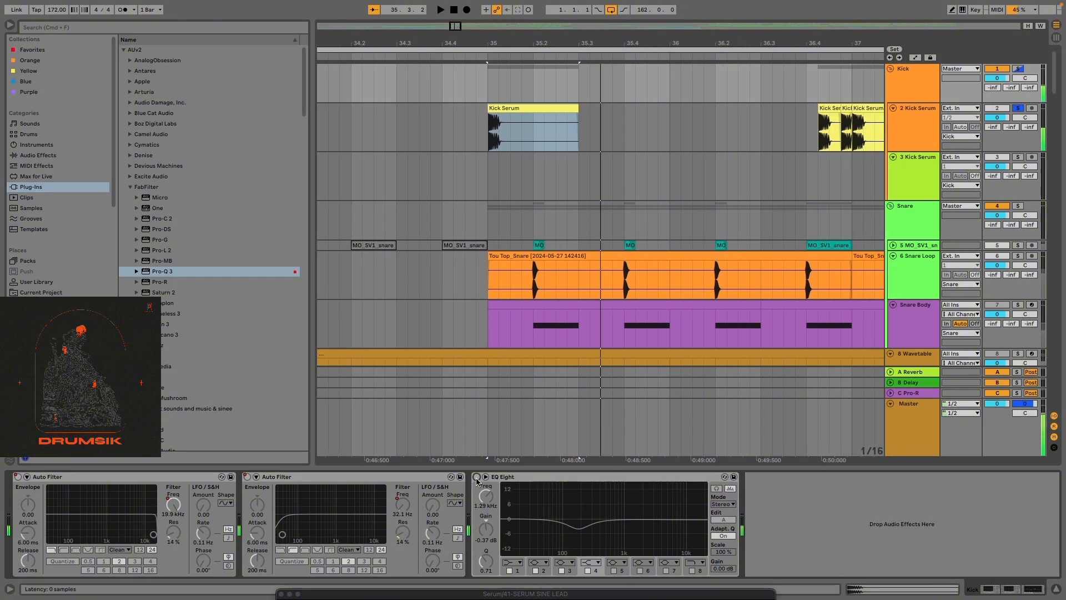
left_click(477, 478)
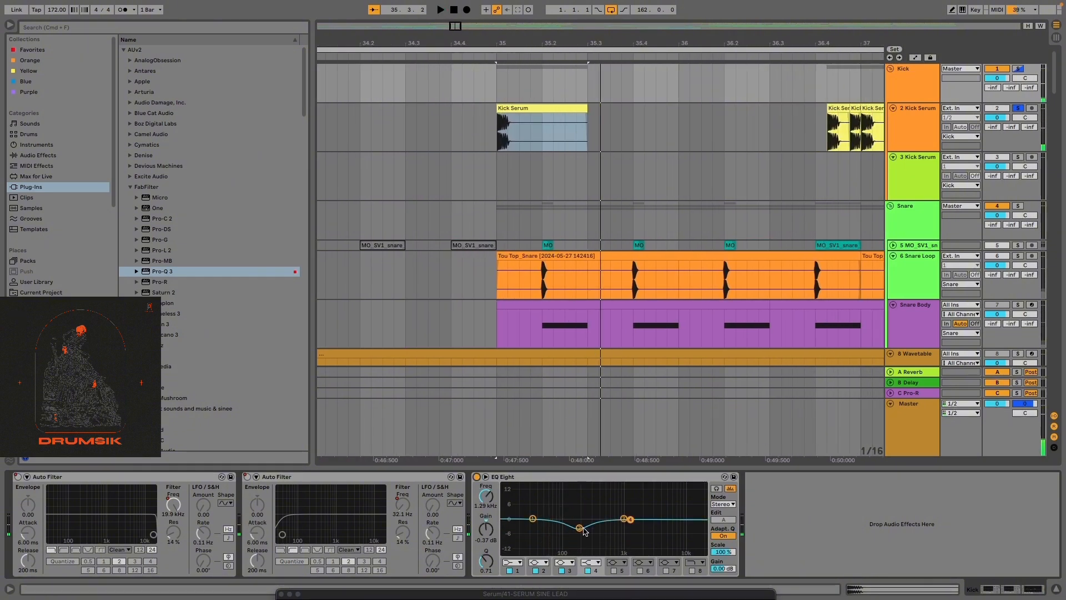
left_click(578, 528)
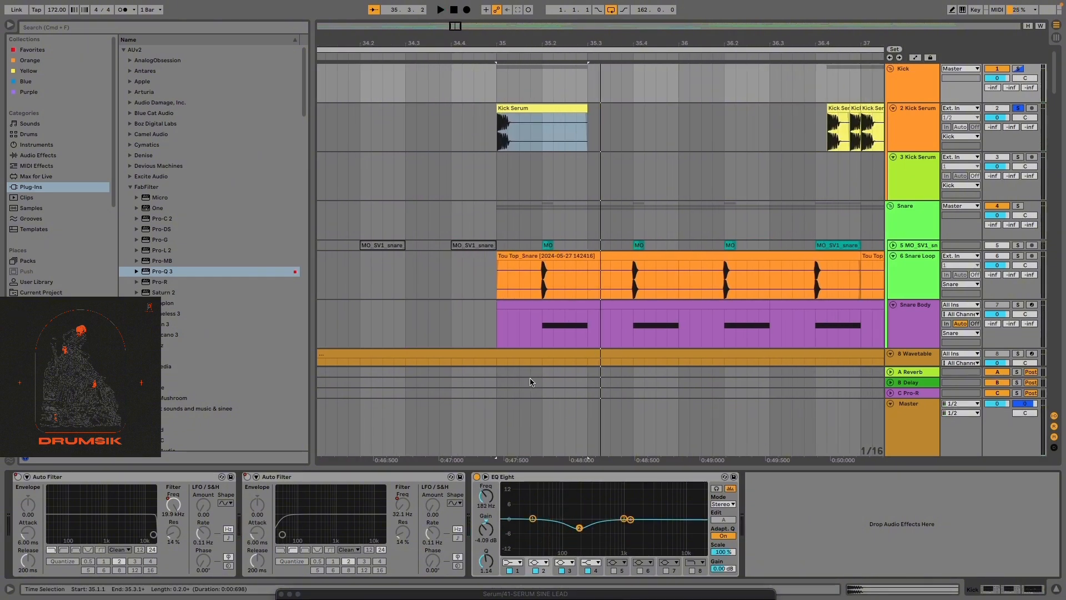
Return to the SYNTH SDCHN track, show the automation lanes and examine the KICK Gain dips at bars 35 and 39
scroll(514, 338, "down", 15)
scroll(511, 328, "down", 10)
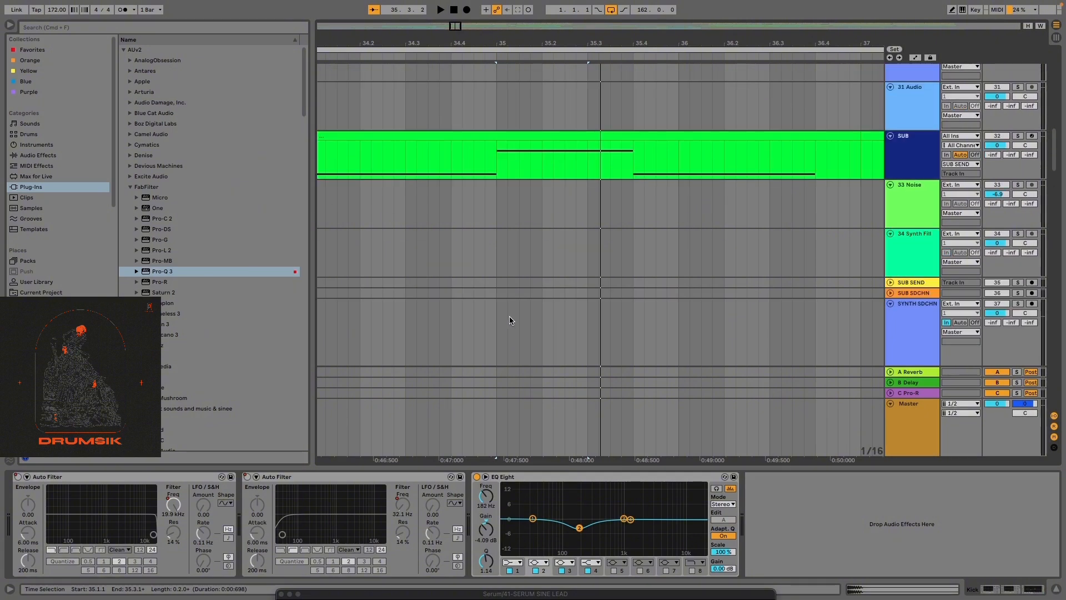
scroll(508, 314, "down", 5)
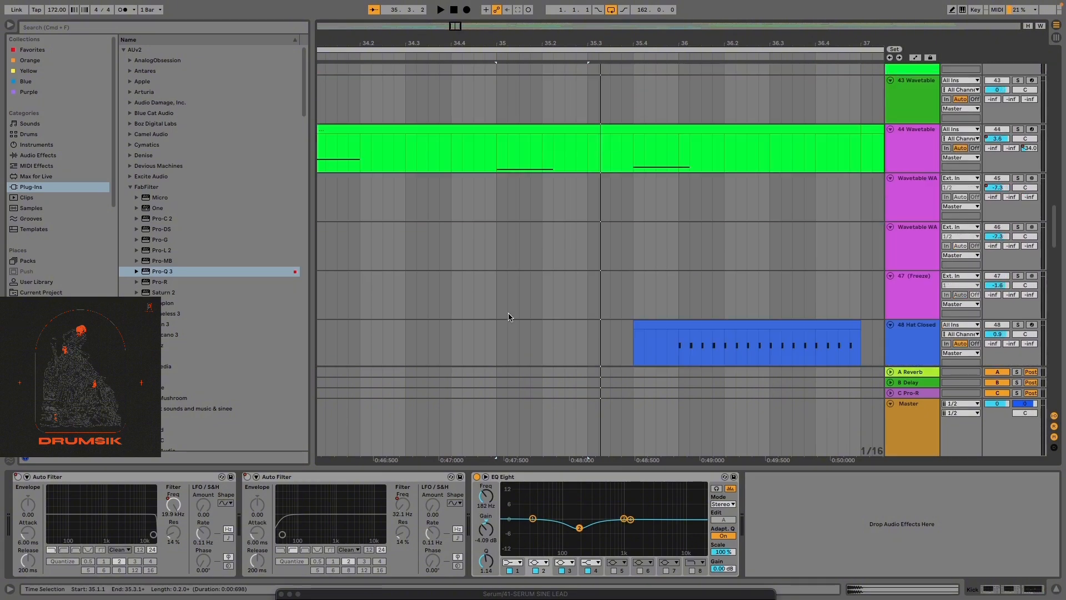
scroll(500, 363, "down", 10)
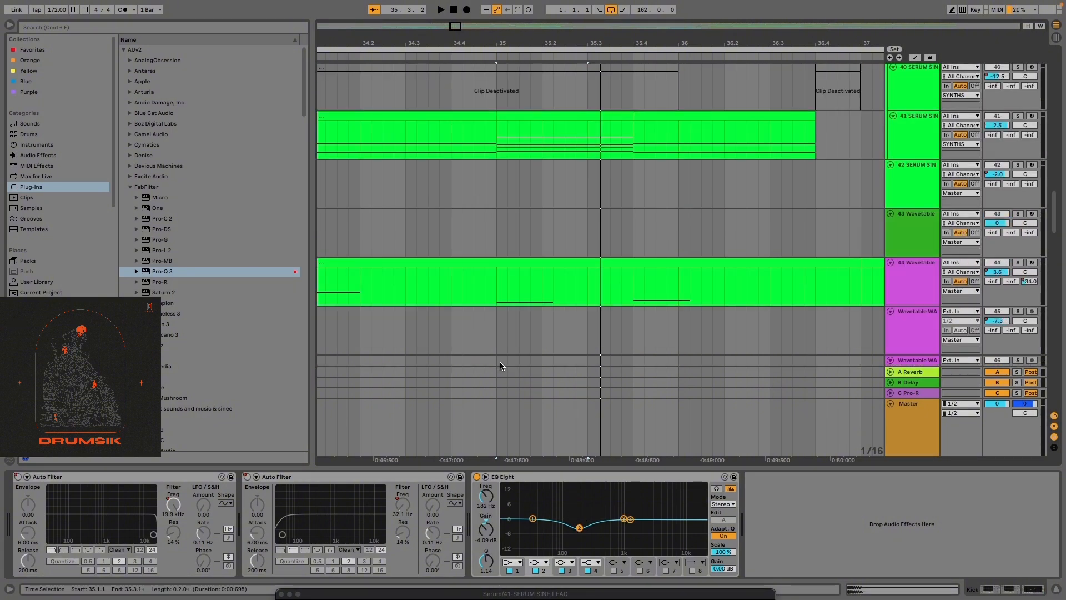
scroll(498, 366, "up", 8)
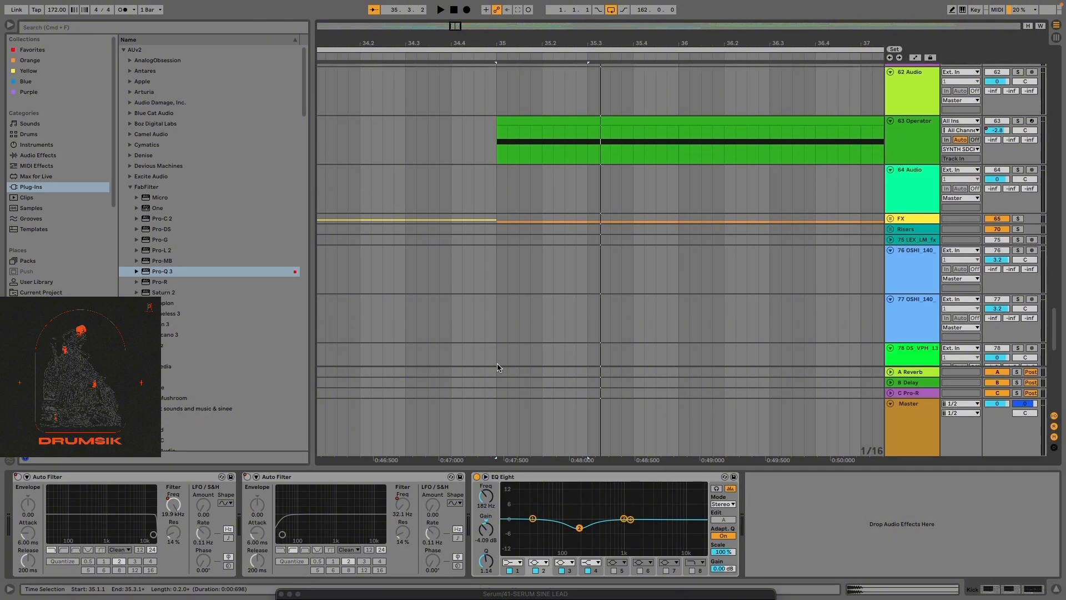
scroll(498, 368, "up", 10)
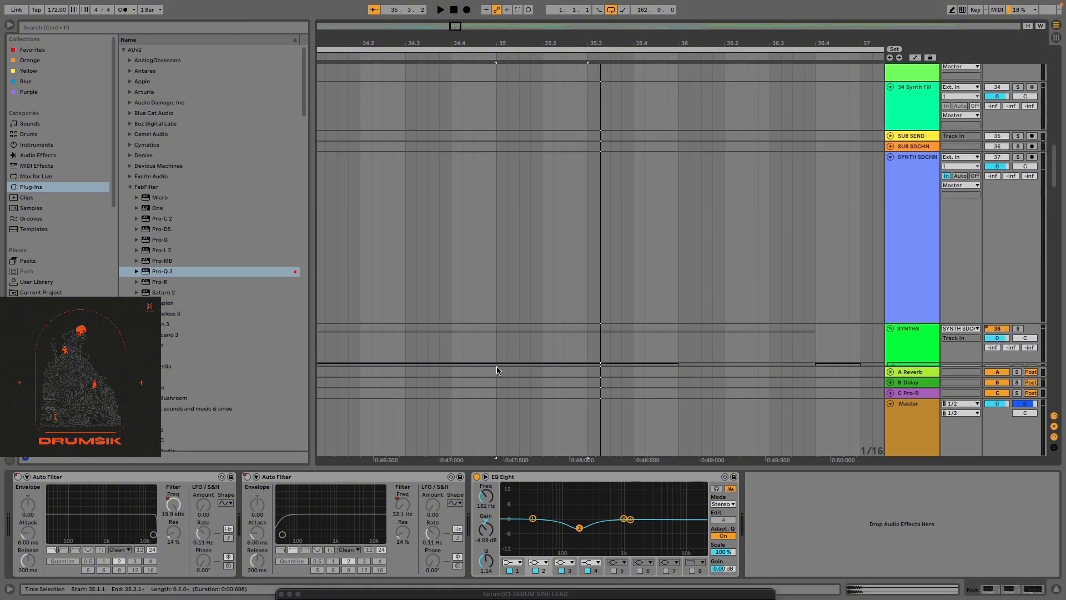
scroll(500, 333, "down", 4)
scroll(595, 321, "down", 4)
scroll(459, 310, "up", 6)
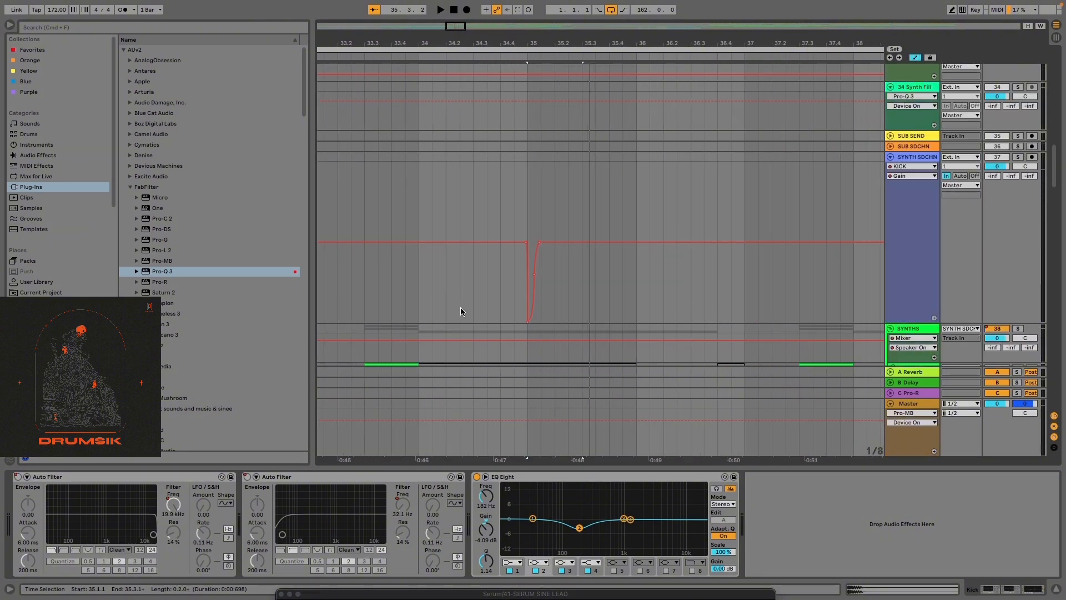
scroll(500, 311, "down", 4)
scroll(589, 312, "up", 5)
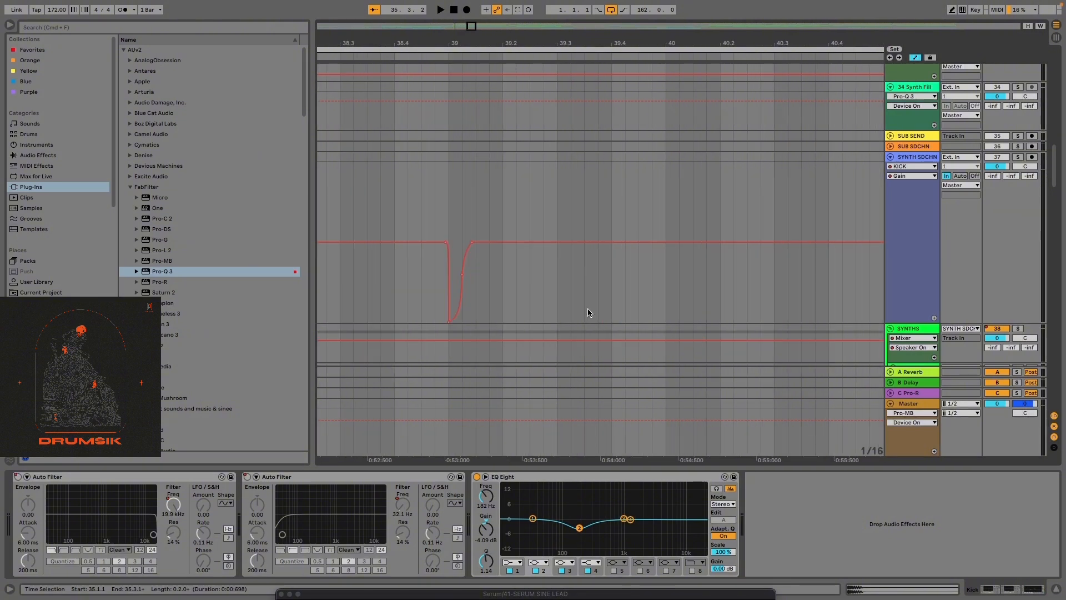
scroll(537, 262, "up", 3)
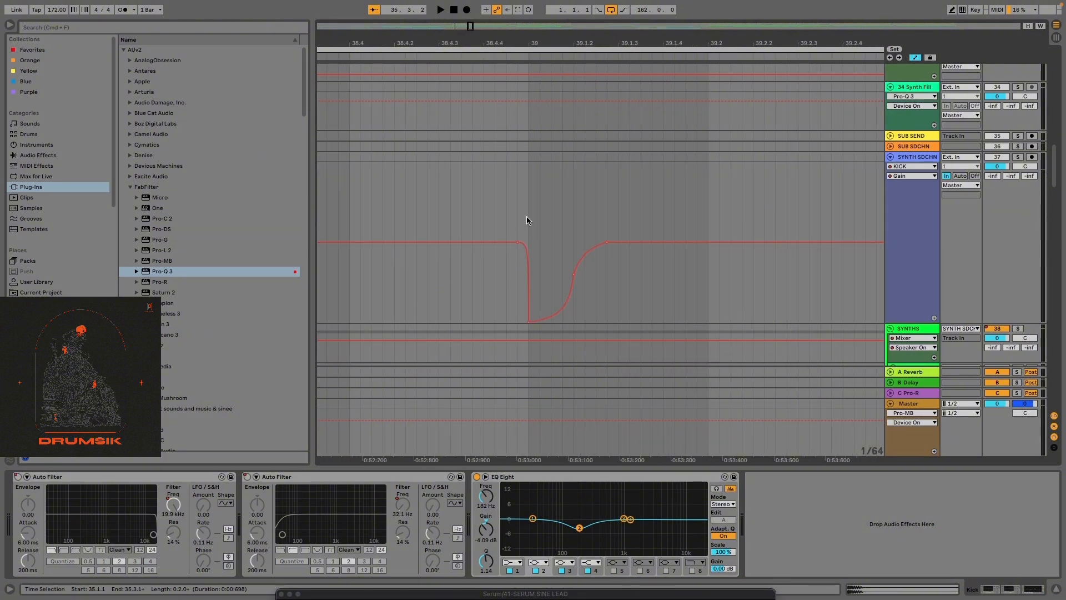
Show the SYNTH SDCHN devices, turn on the SNARE Utility and display its Gain automation
left_click(919, 156)
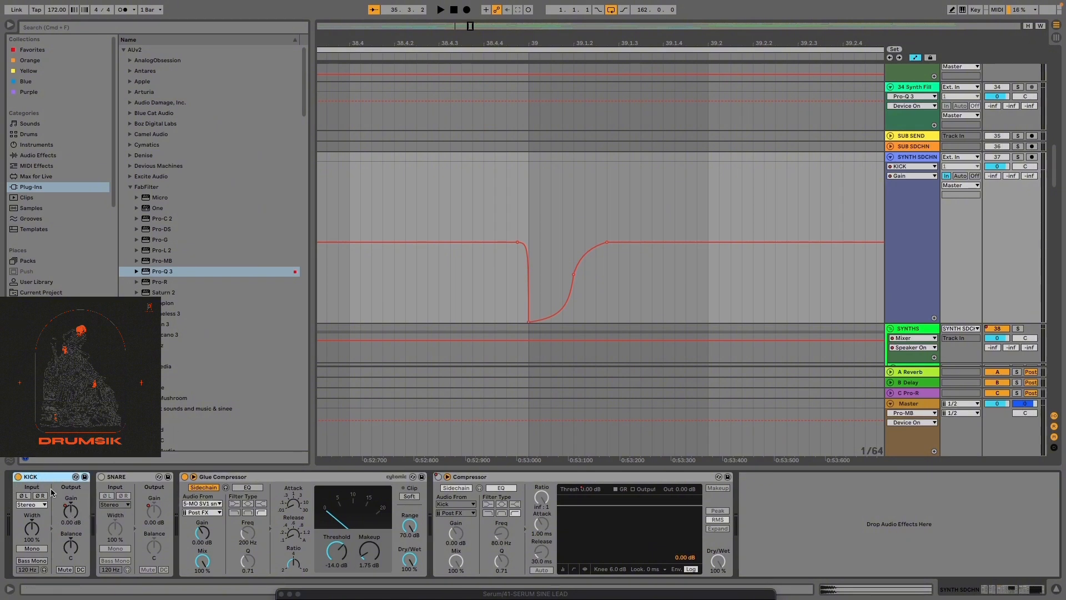
left_click(102, 476)
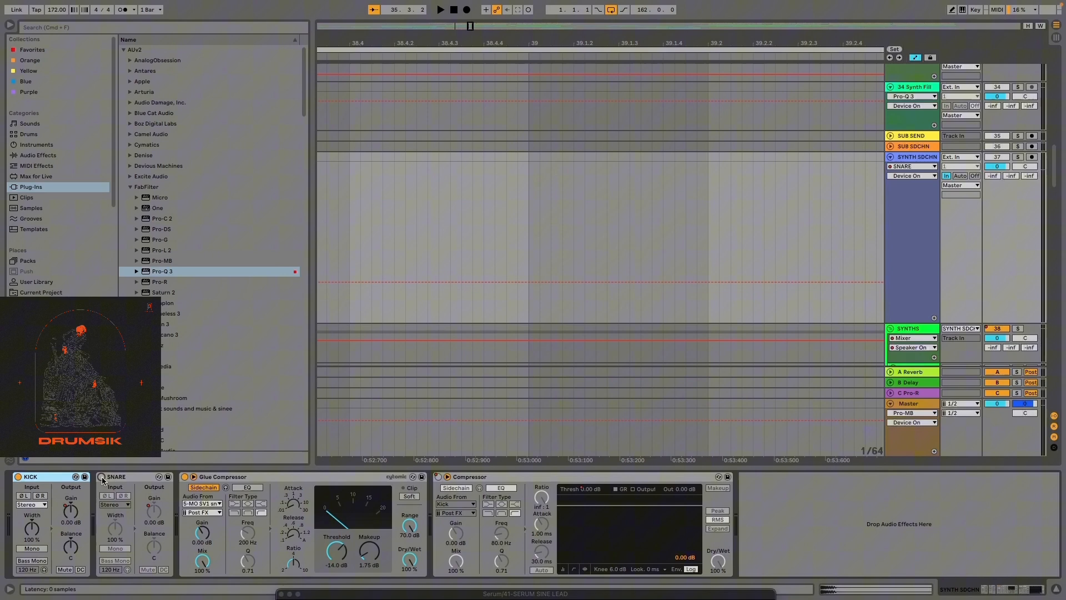
right_click(151, 509)
left_click(176, 515)
Examine the repeating SNARE Gain dips in the second drop, turn off the SNARE Utility and select the Glue Compressor
scroll(449, 353, "down", 10)
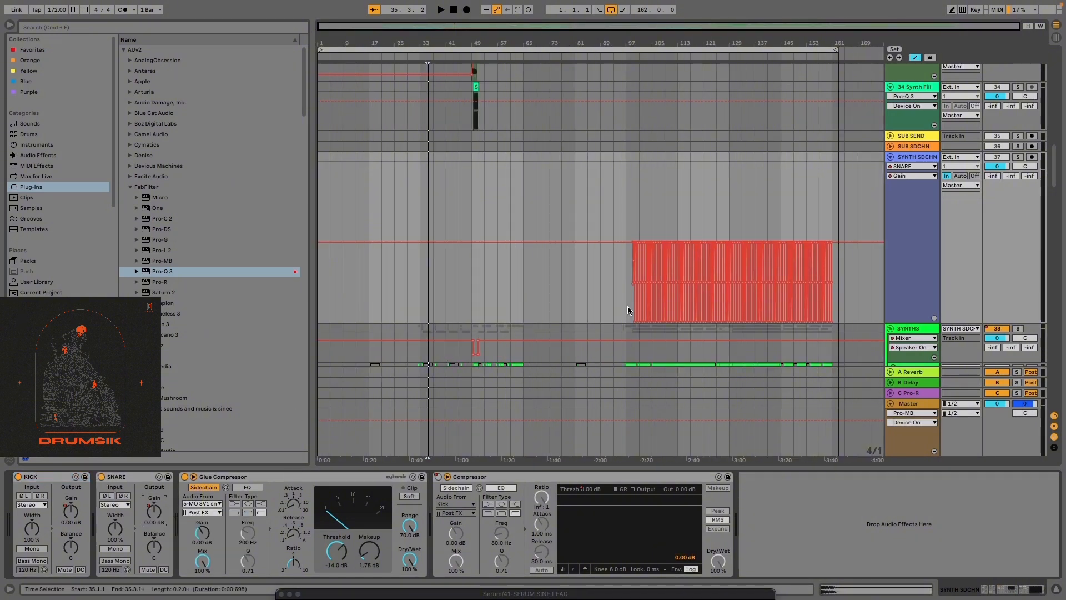
scroll(628, 305, "up", 15)
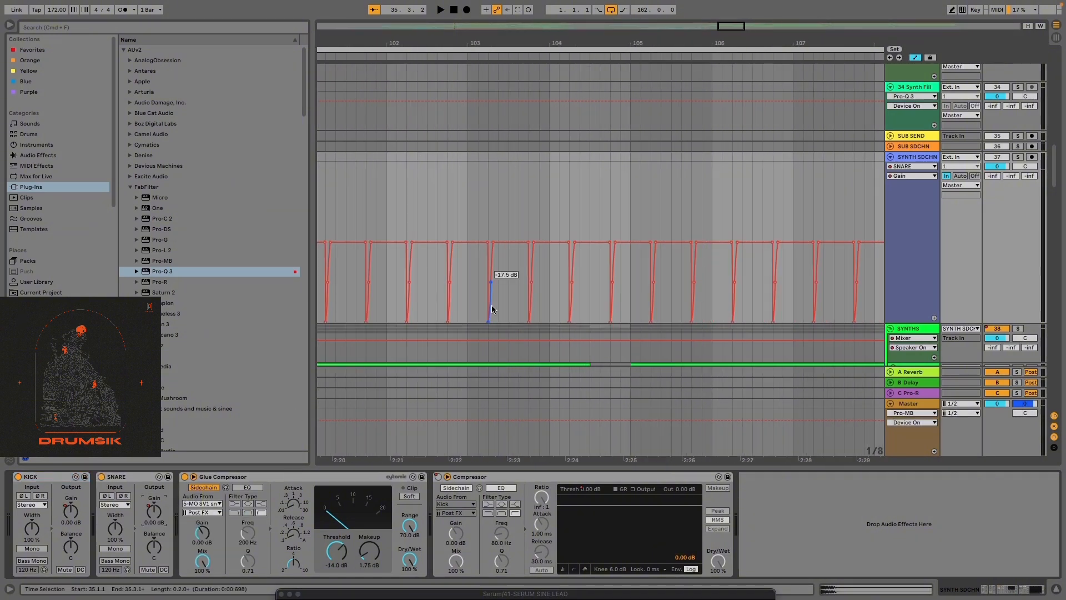
scroll(492, 306, "down", 5)
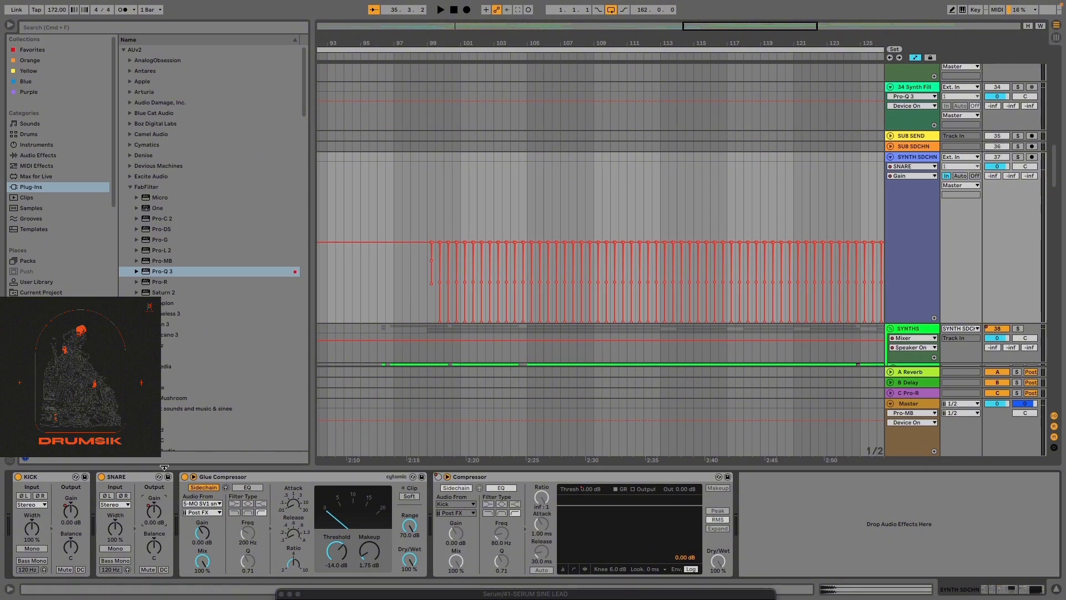
left_click(102, 477)
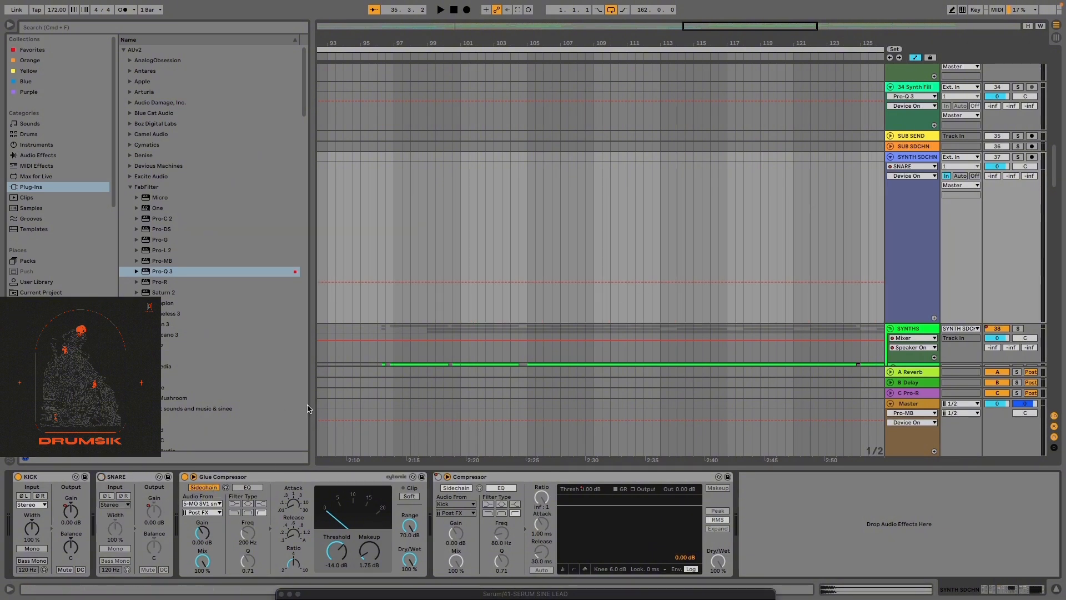
left_click(212, 479)
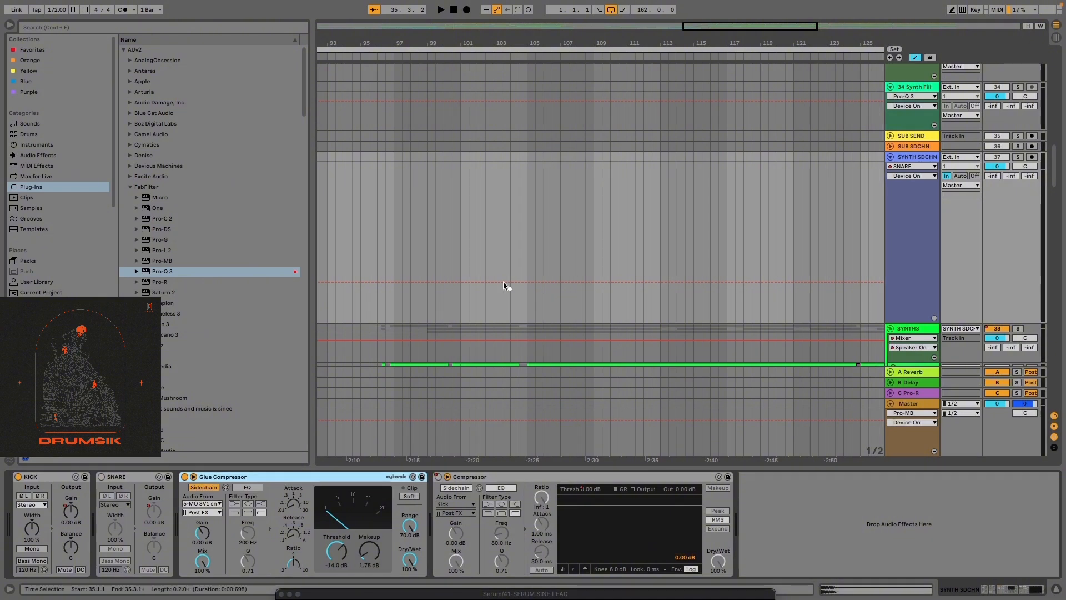
Show the SYNTH SDCHN Compressor's Device On automation and play its active section from bar 63
right_click(438, 478)
left_click(450, 485)
scroll(513, 383, "down", 10)
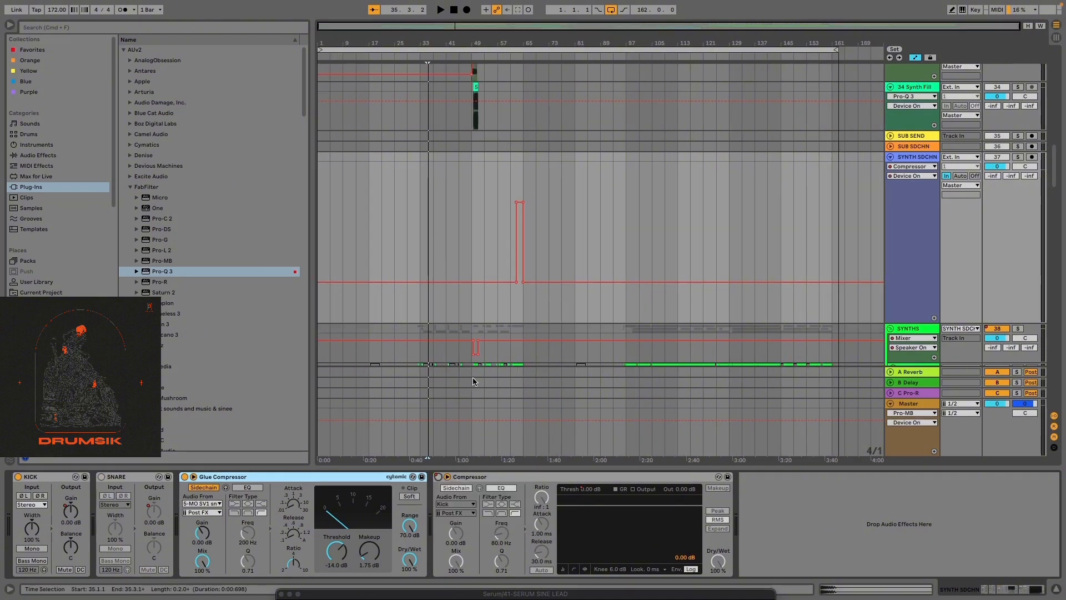
scroll(523, 340, "up", 8)
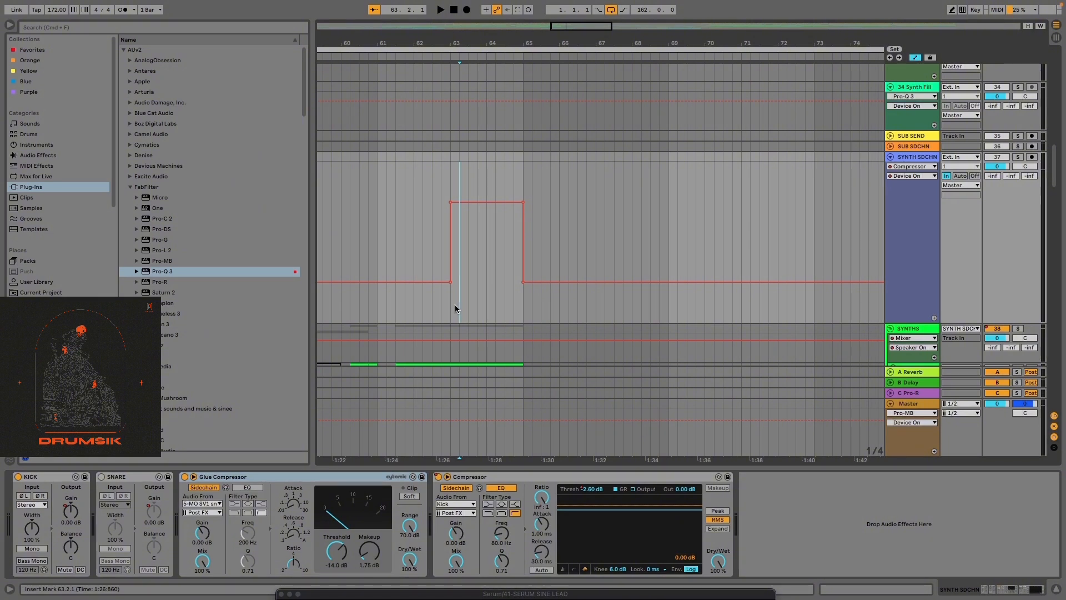
left_click(458, 304)
left_click(450, 300)
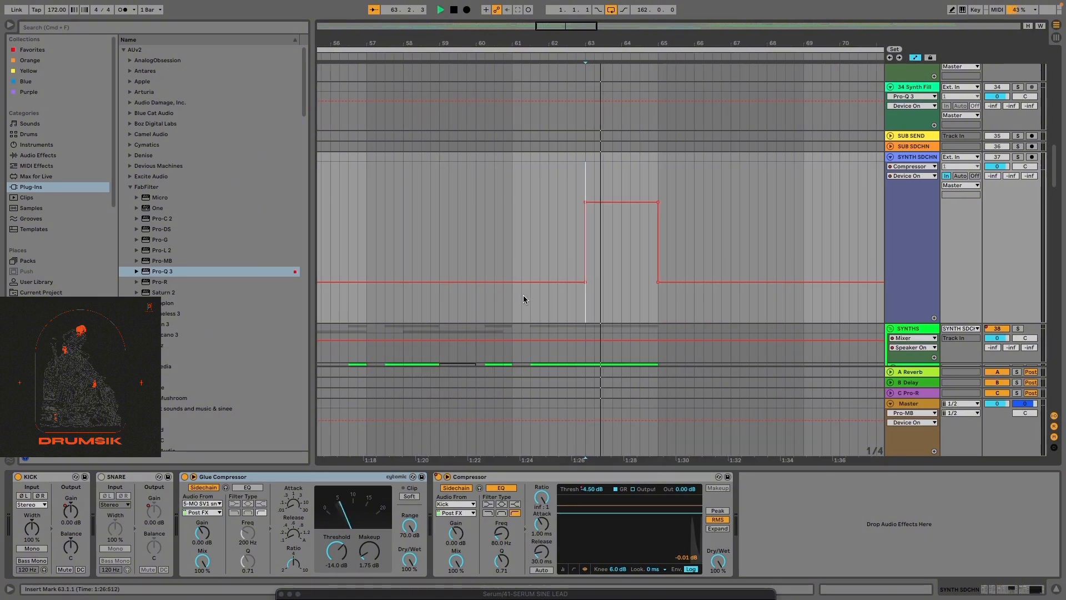
key("space")
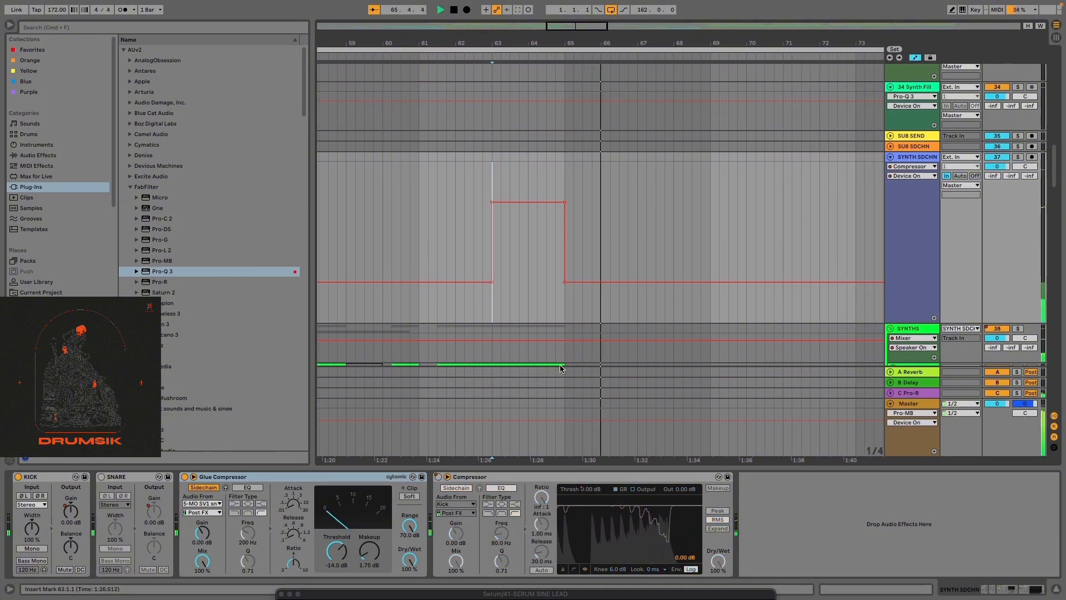
key("space")
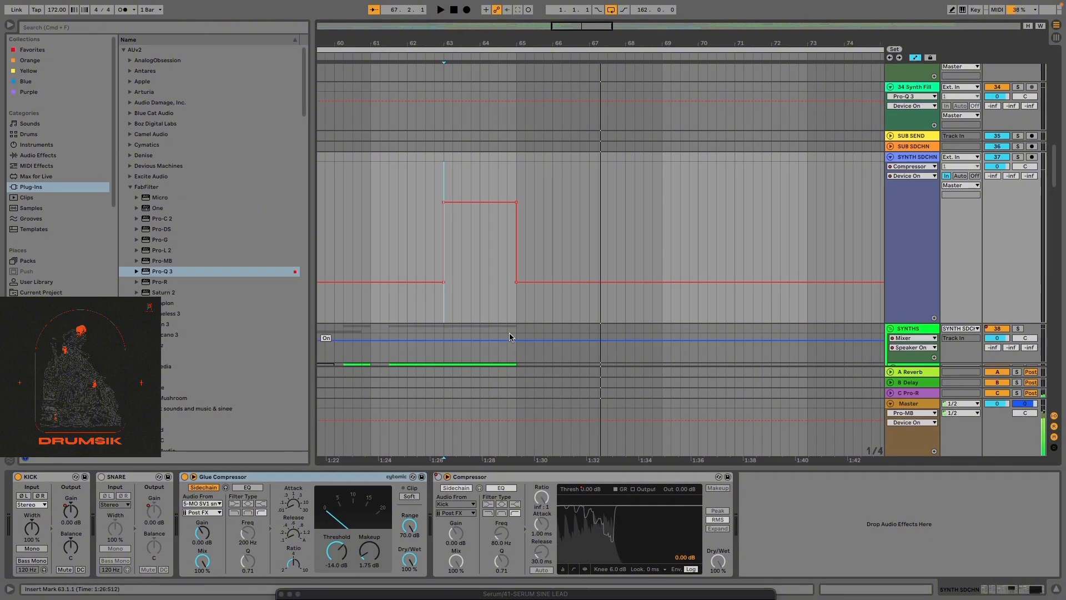
Show the Compressor's Threshold automation on SYNTH SDCHN and place the insert marker at bar 63
right_click(586, 491)
left_click(592, 496)
scroll(471, 262, "up", 4)
left_click(452, 249)
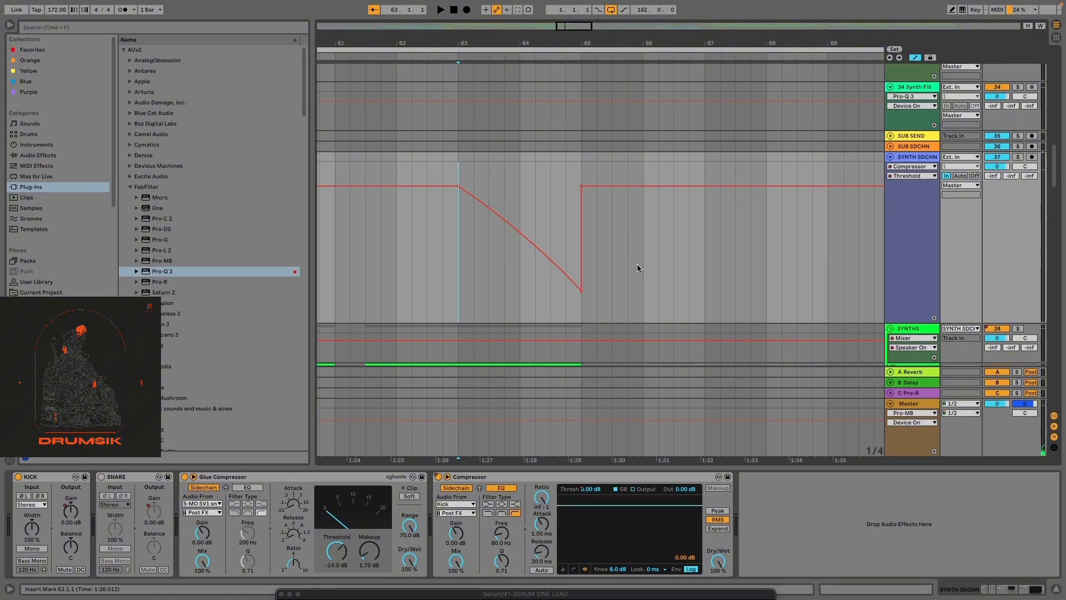
Find the Serum sine lead tracks and select the half-bar clip at 33.3 on track 40
scroll(545, 321, "down", 10)
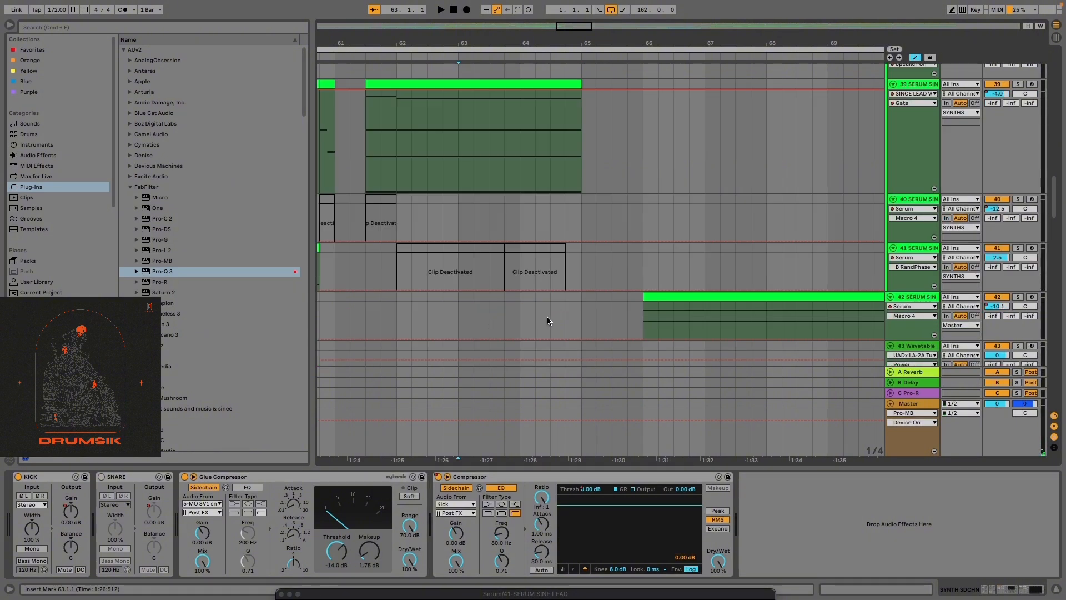
scroll(545, 319, "down", 8)
scroll(468, 285, "up", 3)
scroll(364, 268, "up", 8)
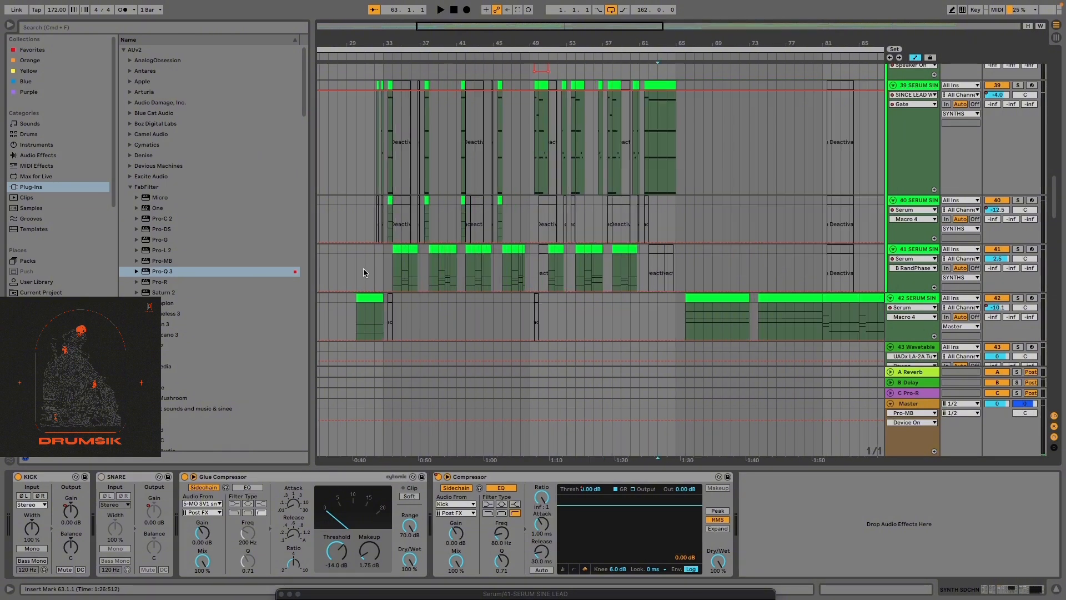
scroll(445, 257, "up", 4)
left_click(418, 199)
Solo tracks 39 and 40 within the SYNTHS group and play their layered clips from bar 33.3
left_click(909, 192)
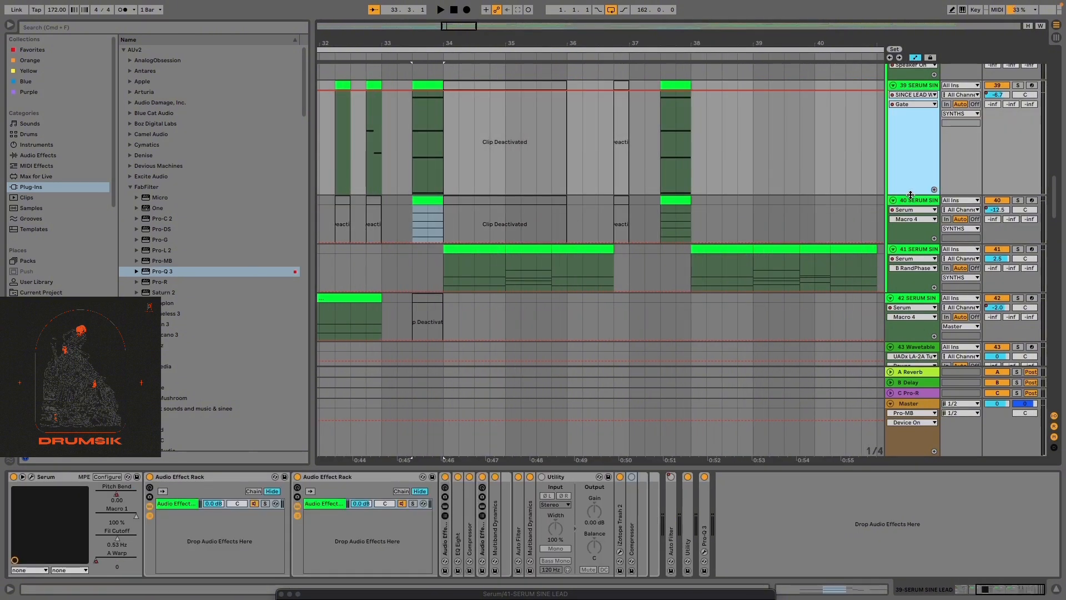
left_click(908, 201)
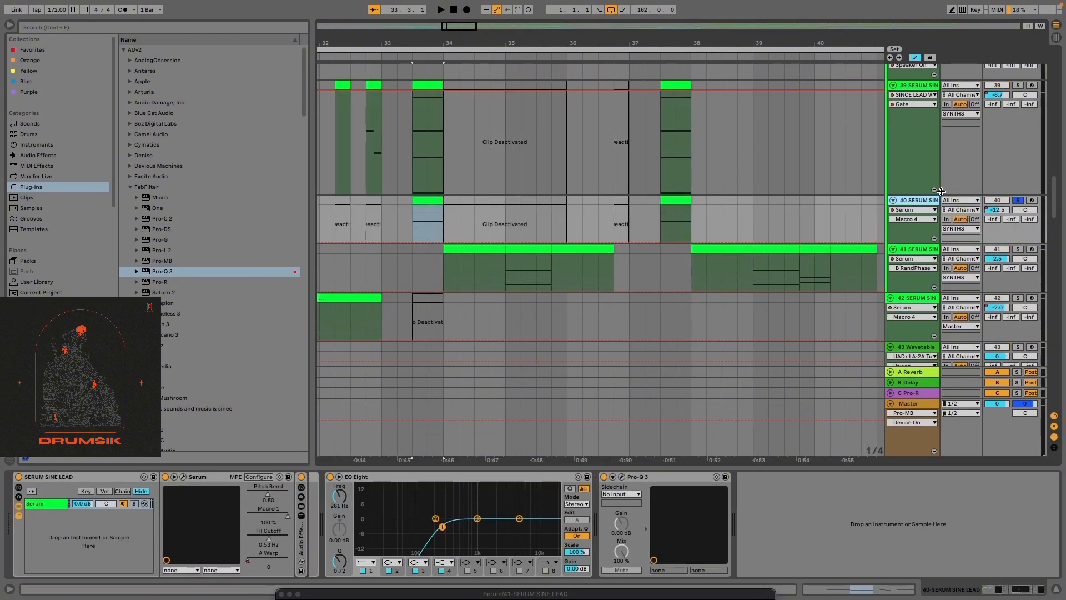
scroll(591, 259, "up", 2)
scroll(401, 266, "up", 5)
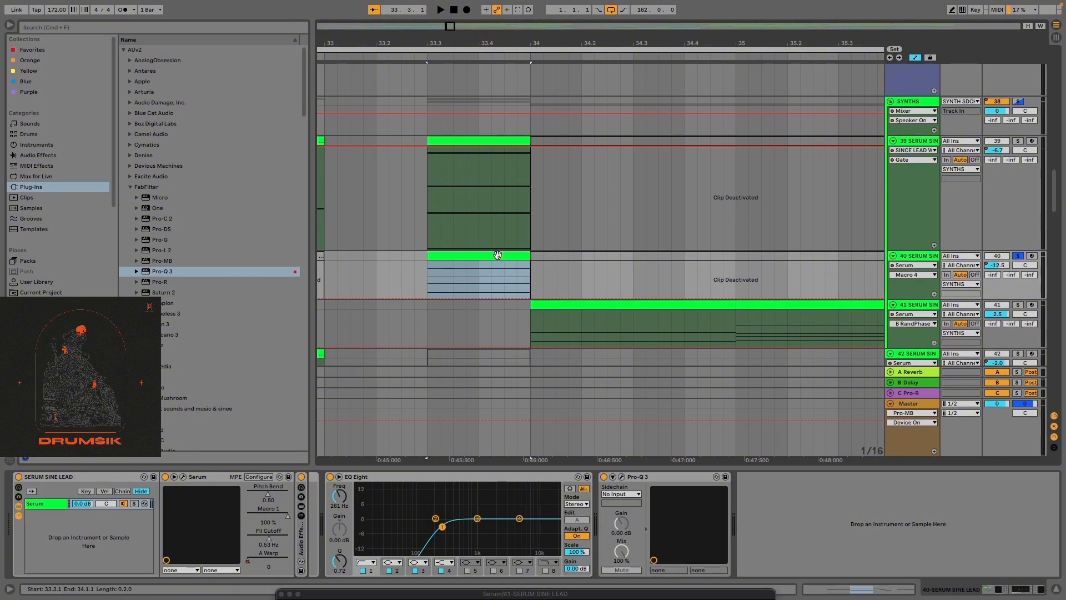
scroll(389, 353, "down", 10)
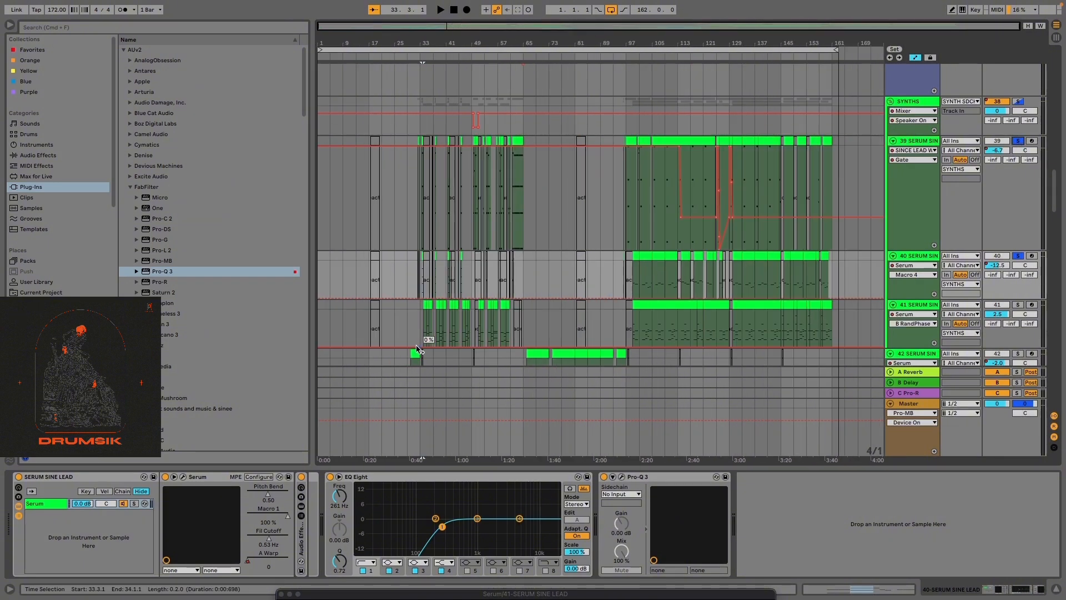
scroll(651, 319, "up", 4)
scroll(652, 319, "down", 5)
scroll(660, 320, "up", 7)
scroll(472, 287, "up", 6)
key("space")
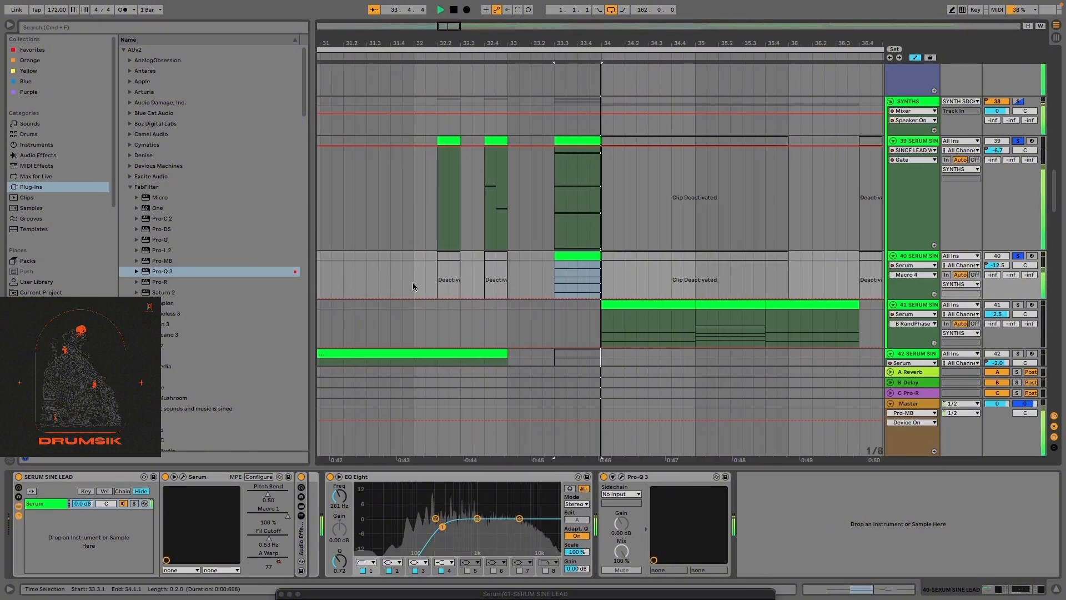
Toggle track 40's solo and replay the lead clips from bar 33.3 to compare the layers
left_click(1020, 257)
key("space")
key("space")
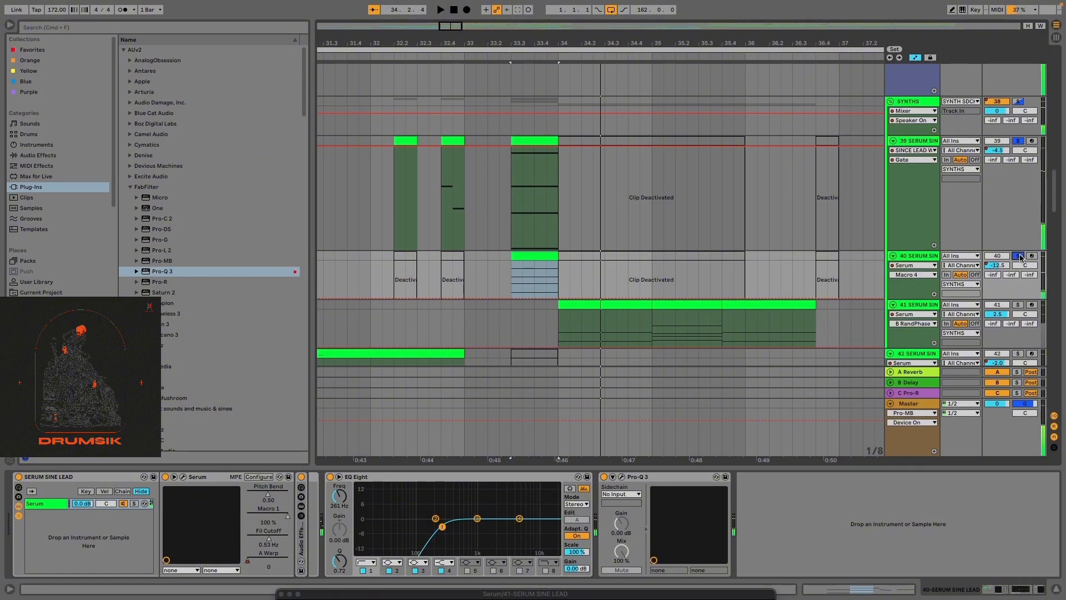
key("space")
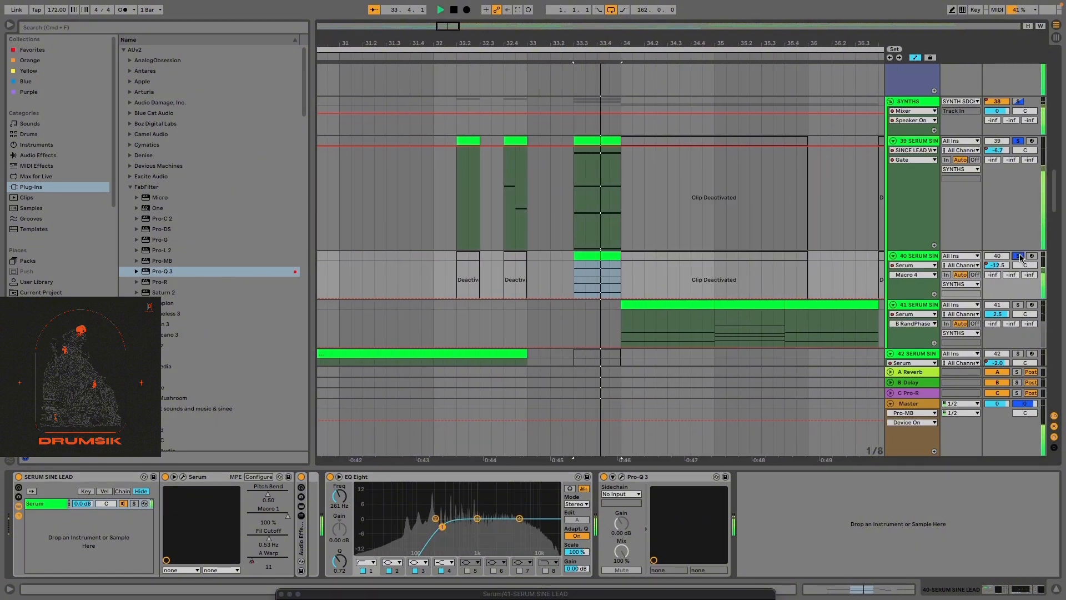
key("space")
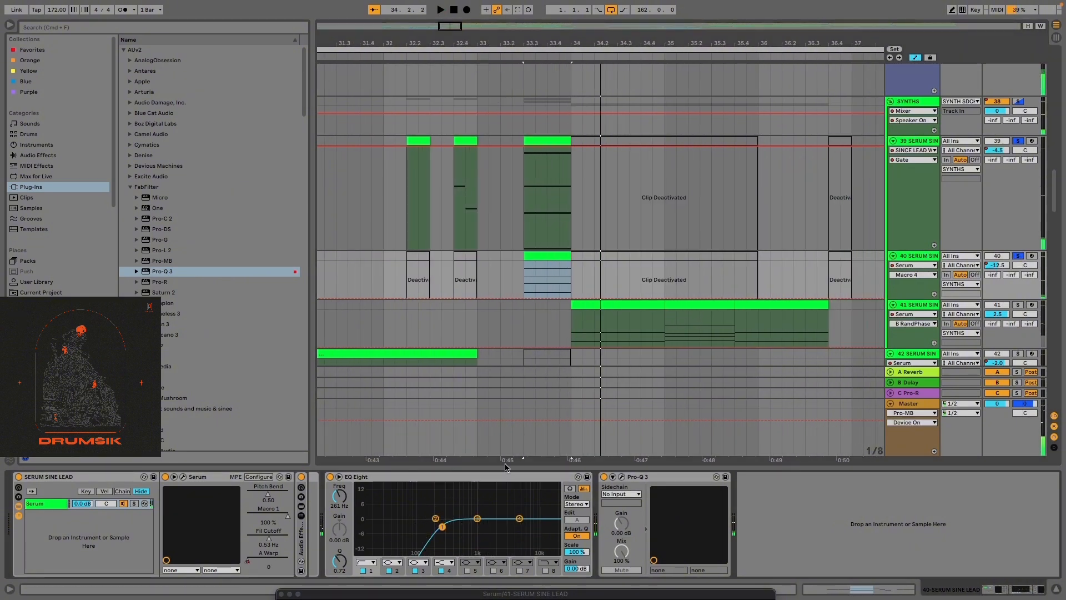
Open track 40's Serum patch, move its window aside while replaying the lead, and close it
left_click(183, 477)
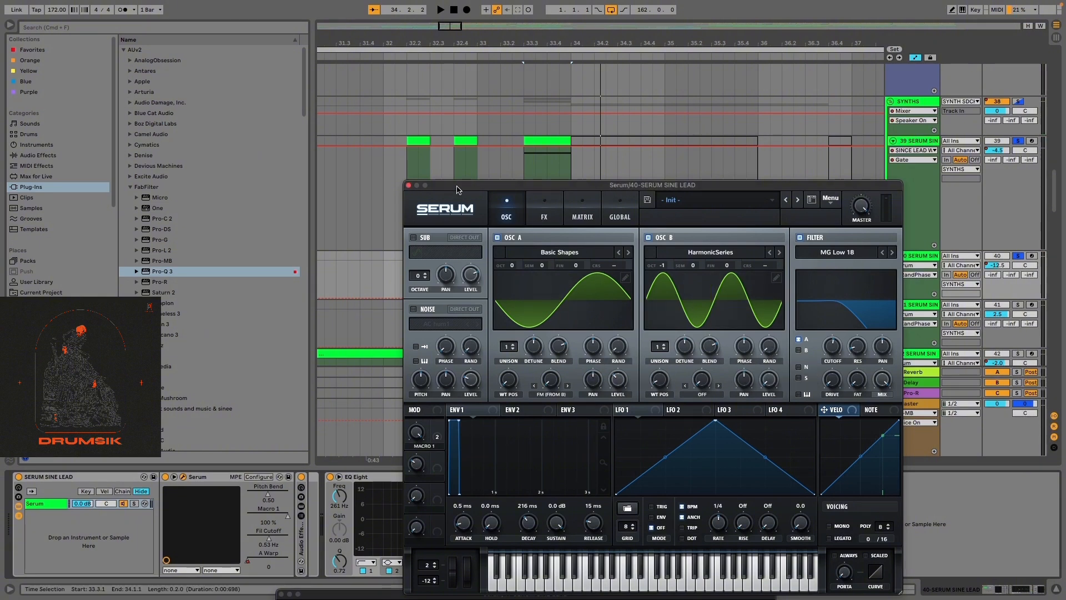
left_click_drag(457, 189, 748, 469)
key("space")
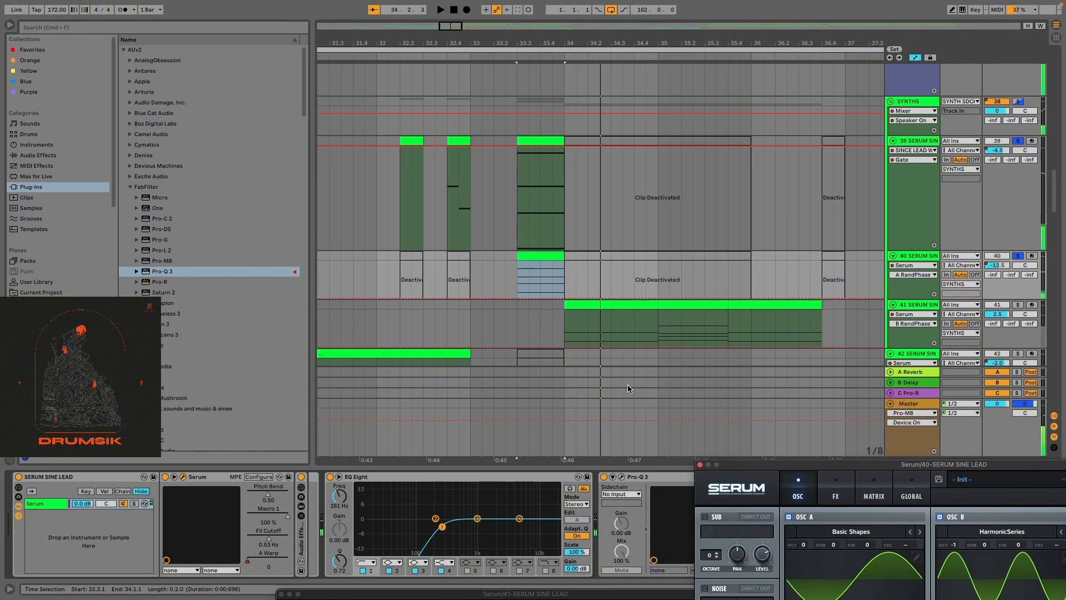
left_click(702, 465)
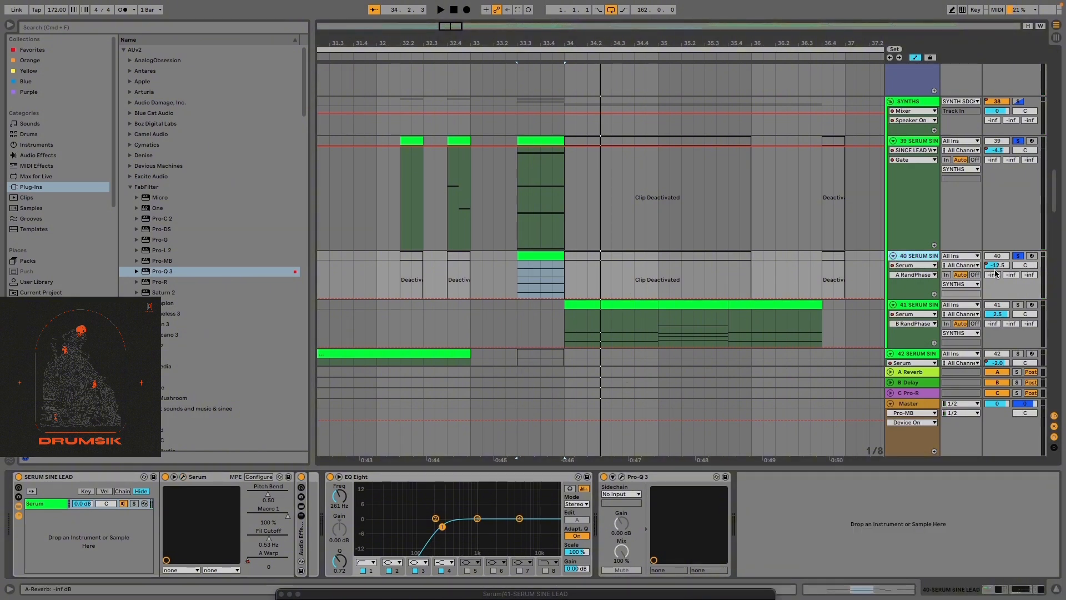
scroll(523, 279, "up", 3)
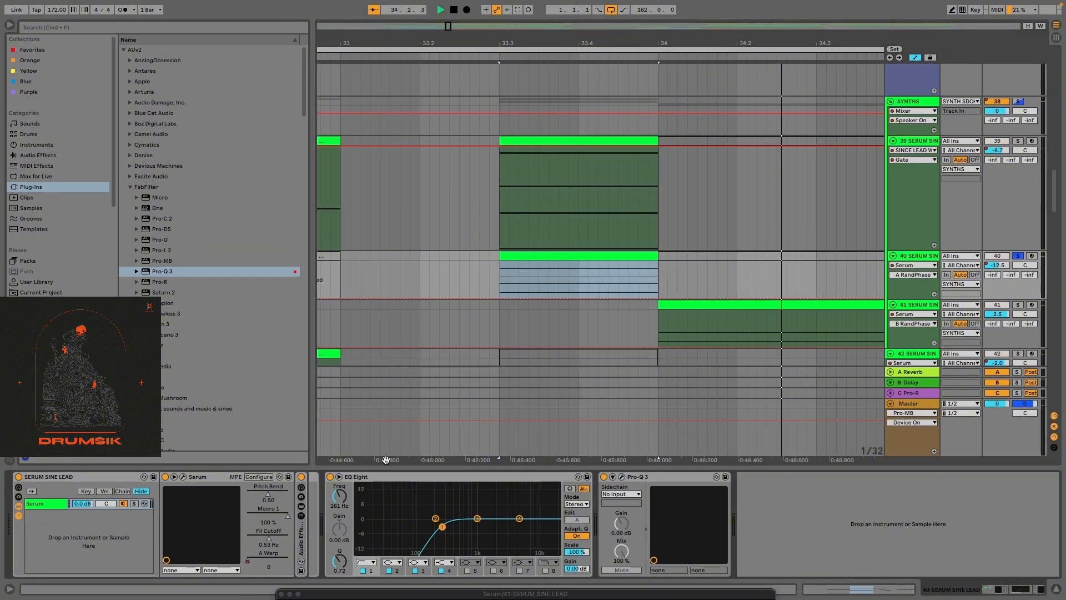
key("space")
scroll(717, 402, "down", 4)
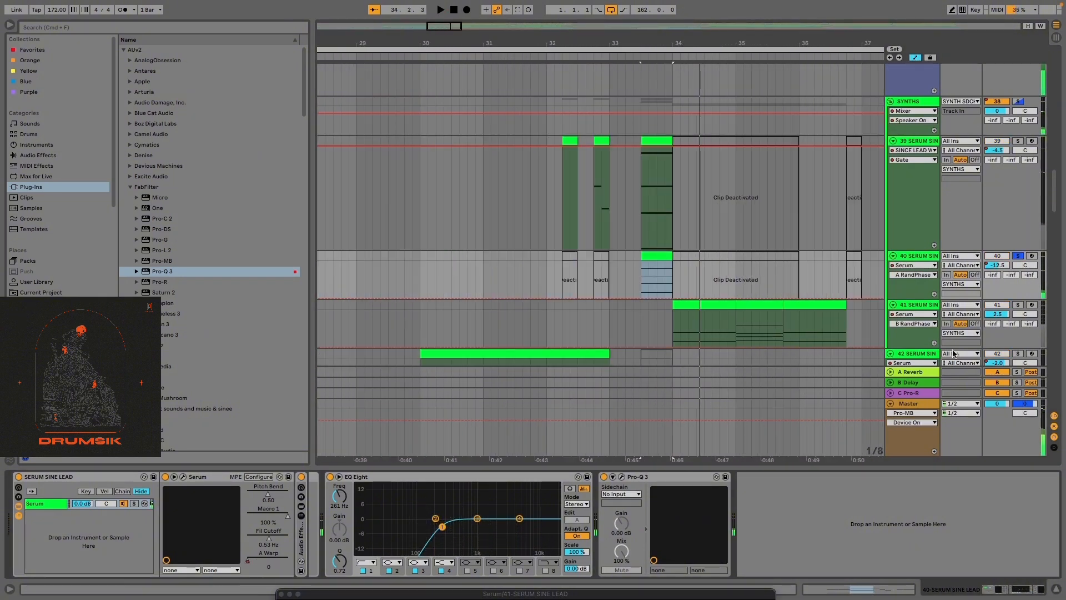
Unfold the nested Audio Effect Racks on track 40 and examine the device chain through to Pro-Q 3
double_click(301, 524)
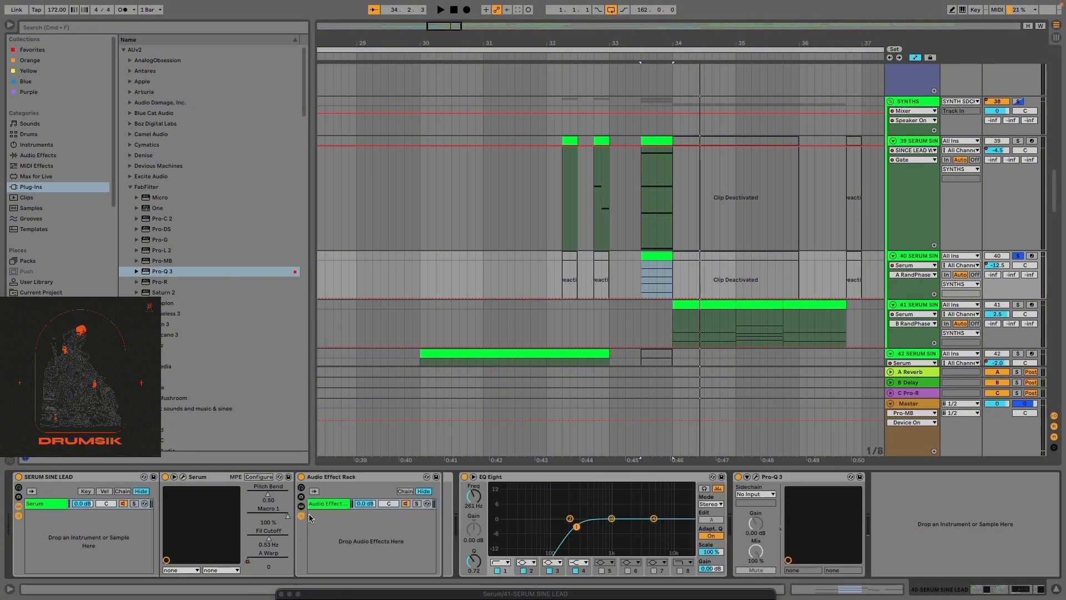
left_click(332, 507)
left_click(449, 518)
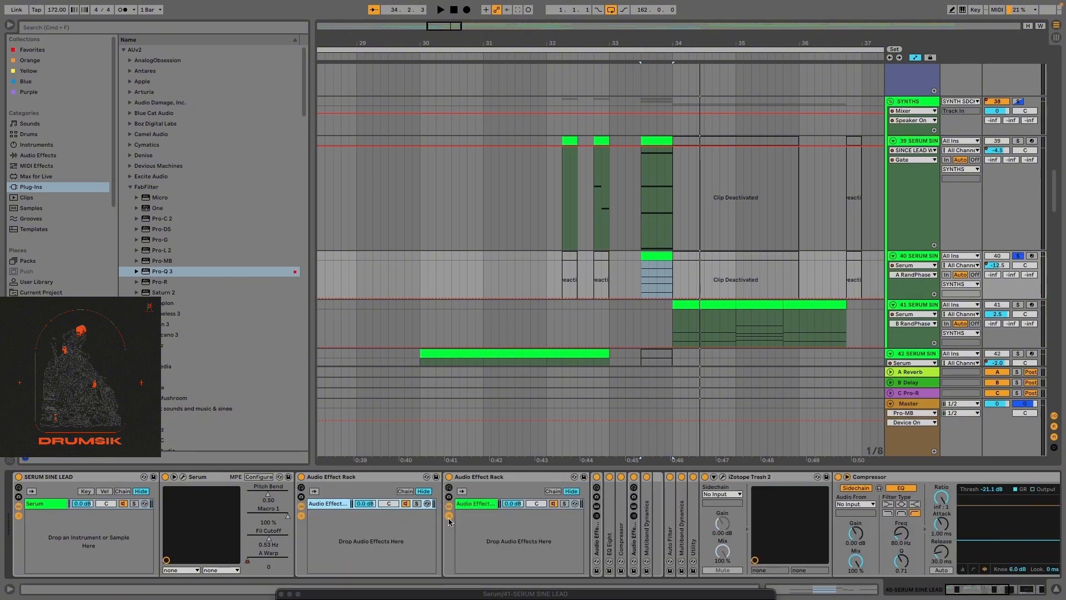
left_click(597, 516)
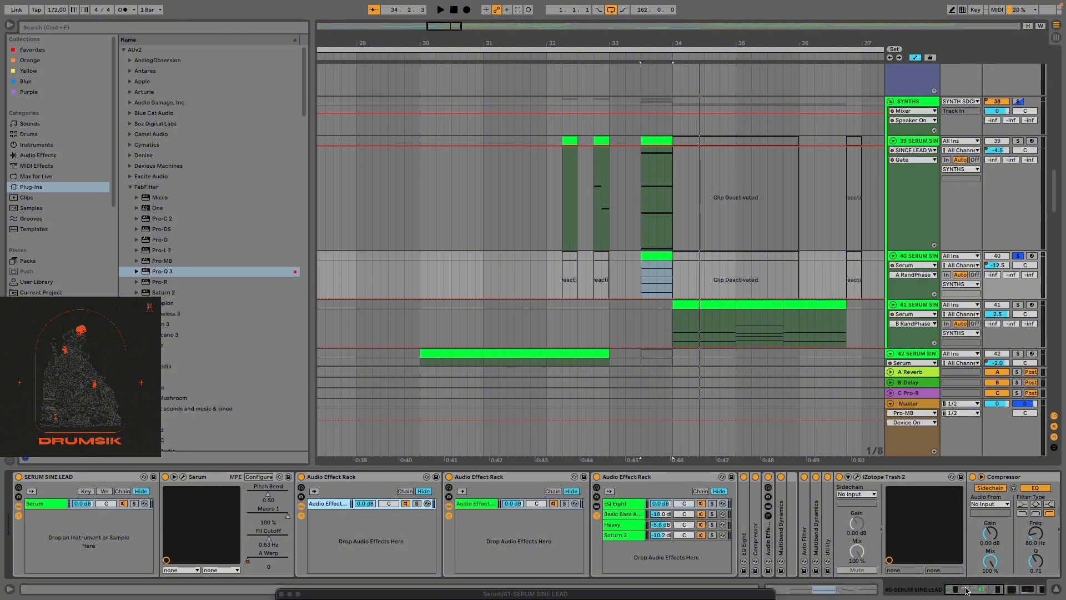
left_click_drag(966, 591, 1029, 594)
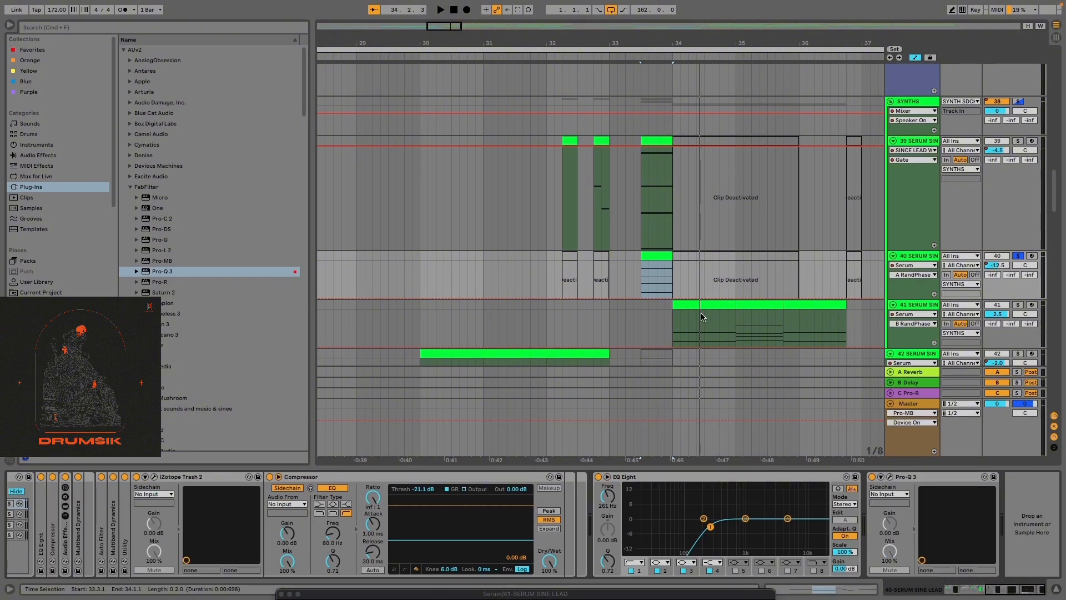
Open Pro-Q 3 on track 40 and play the lead from bar 33.3 to examine its EQ curve
scroll(710, 389, "up", 5)
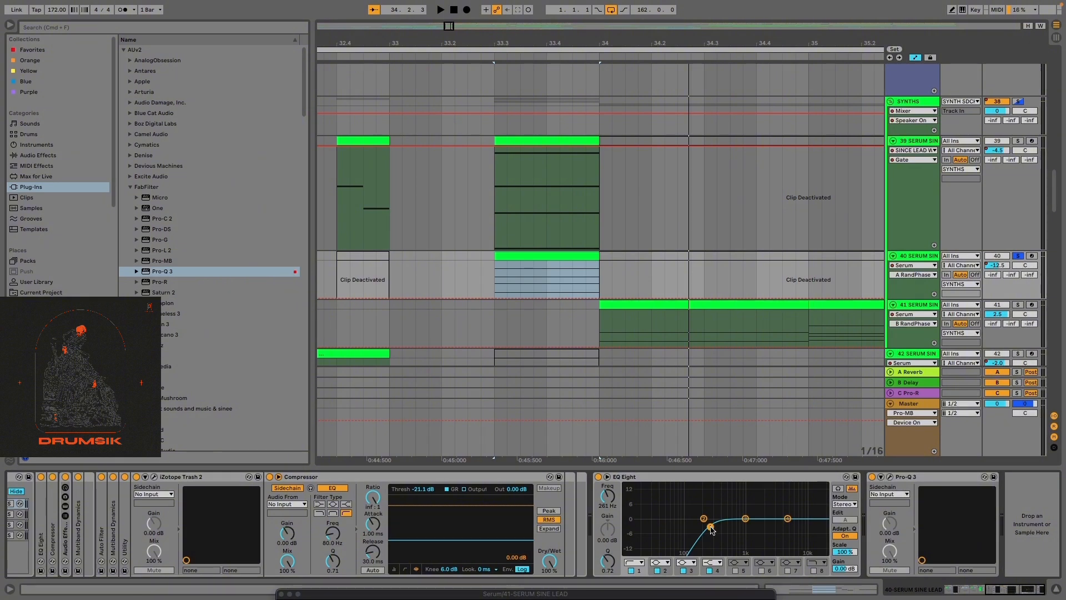
left_click(891, 478)
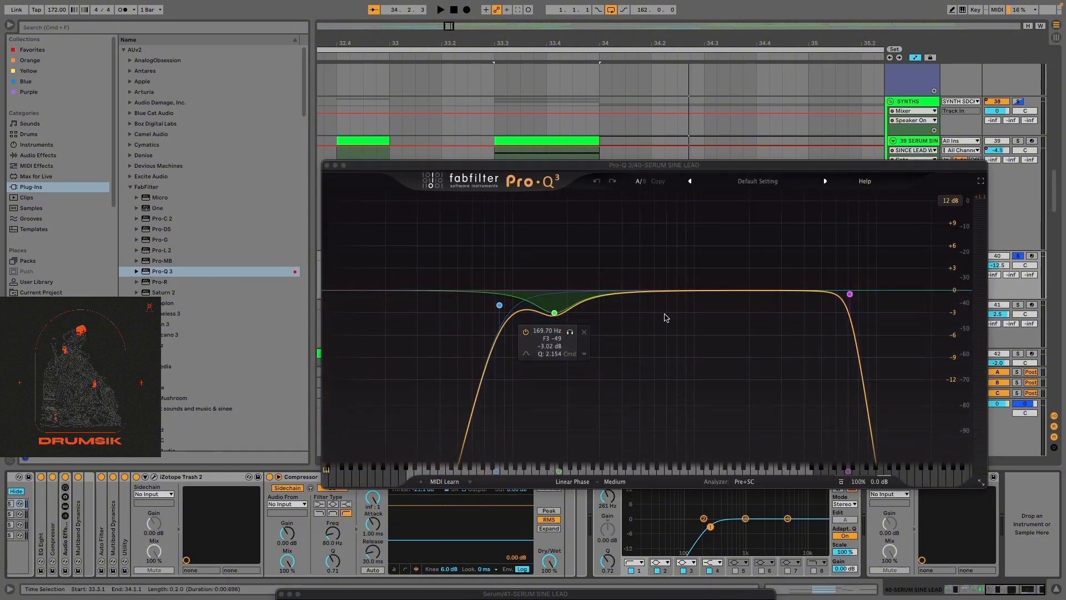
mouse_move(853, 297)
left_click_drag(653, 165, 881, 322)
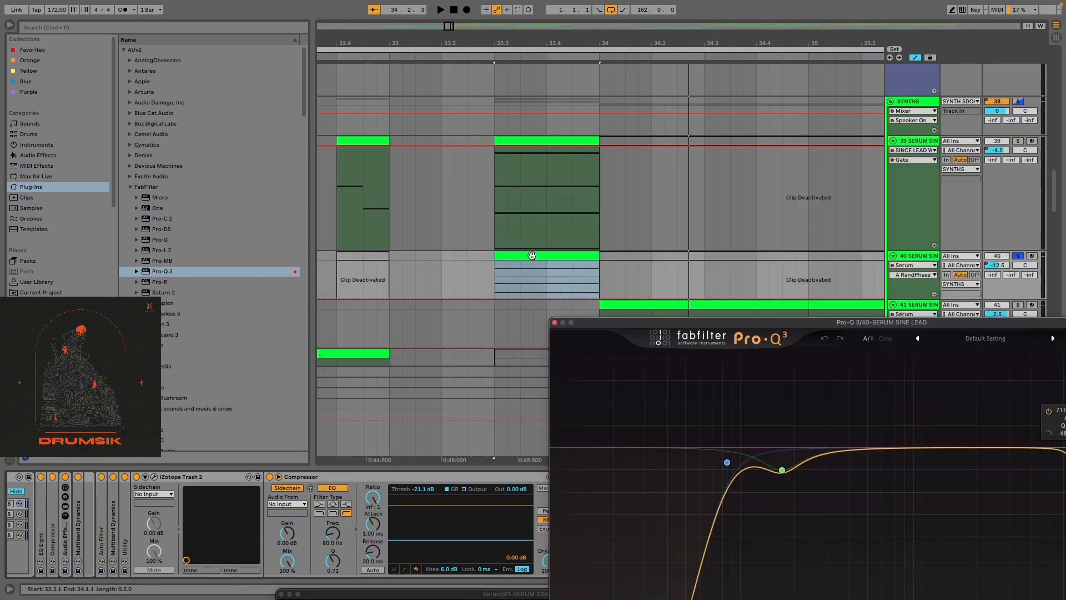
left_click(492, 274)
left_click_drag(666, 324, 253, 47)
key("space")
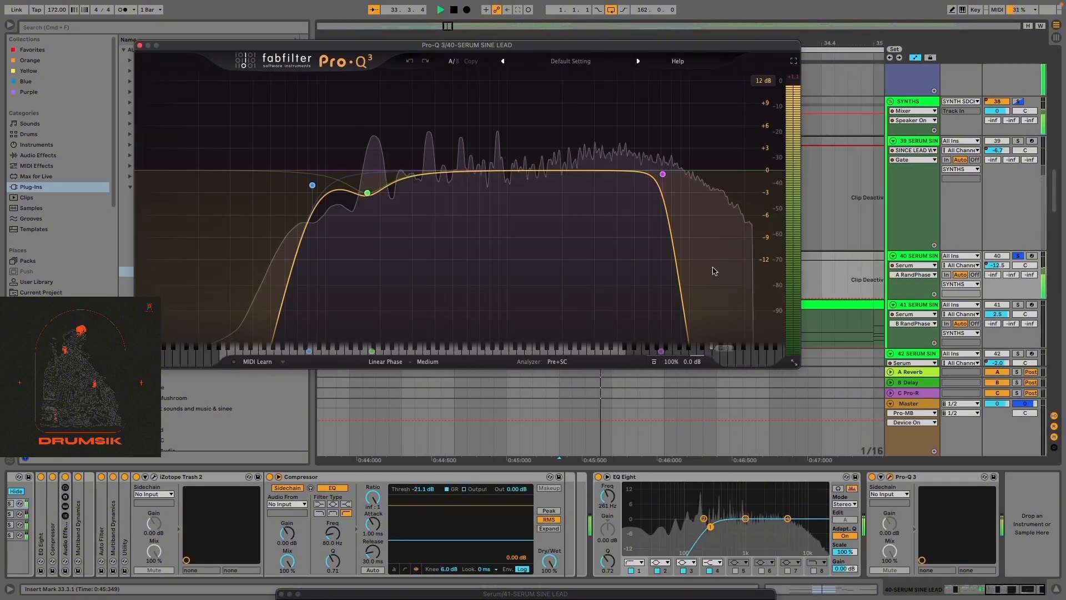
Compare the lead with Pro-Q 3 bypassed and re-enabled, inspect its low bands, and close the plug-in
left_click(871, 479)
key("space")
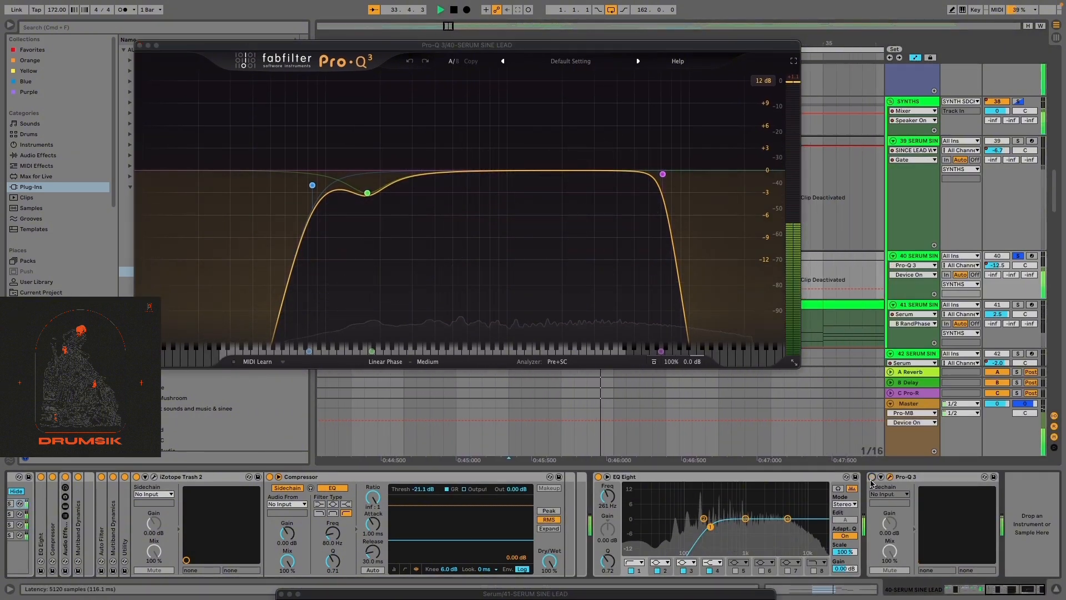
key("space")
left_click(872, 479)
key("space")
key("space")
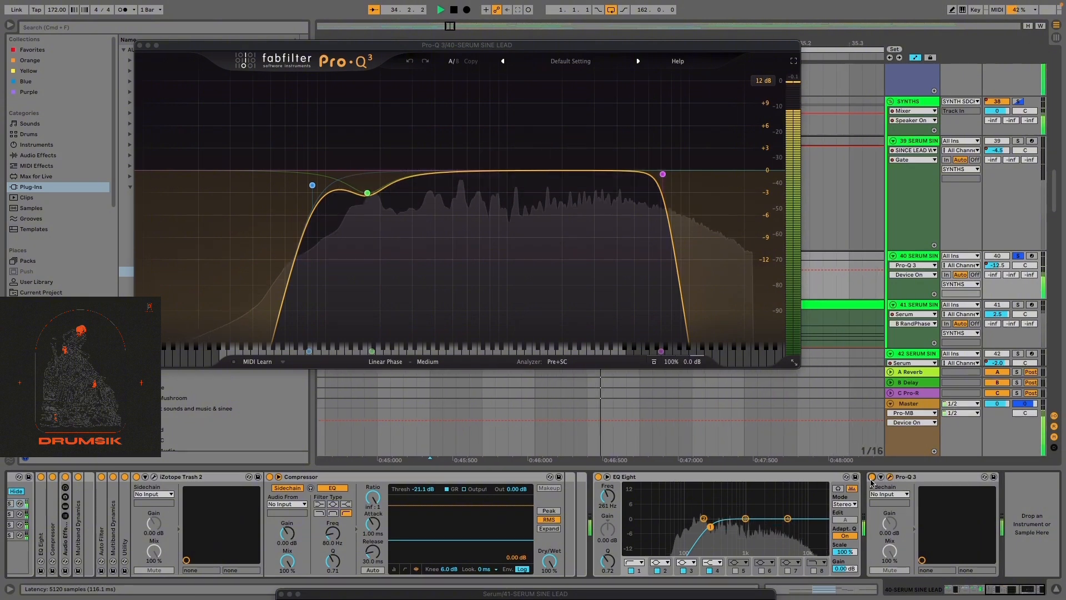
left_click_drag(529, 291, 321, 171)
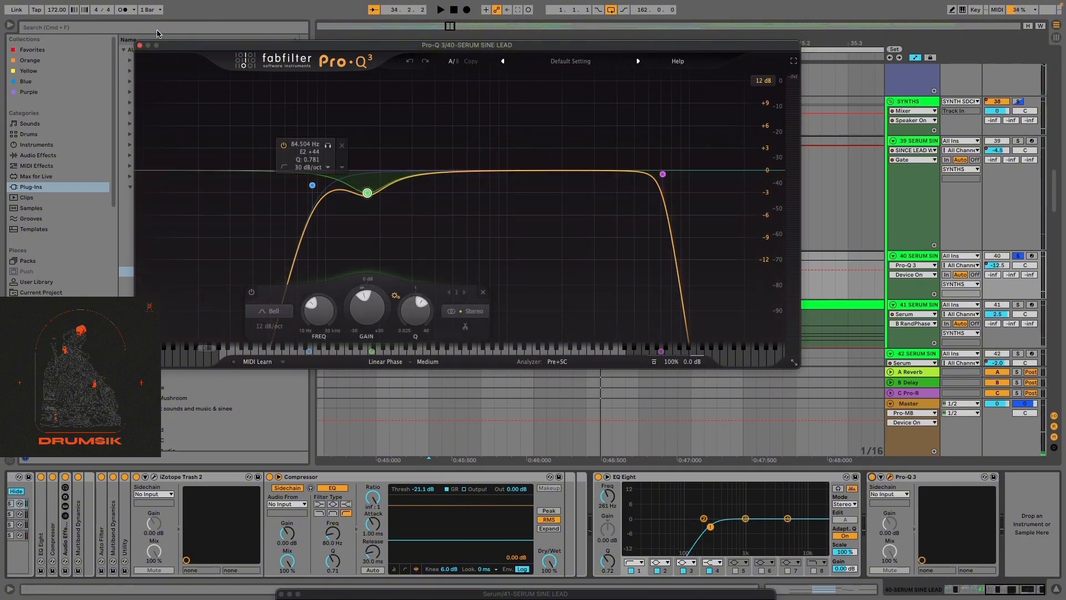
left_click(140, 45)
Play track 39 on its own from bar 33.3, and replay with all the synth solos removed
scroll(394, 150, "up", 3)
key("space")
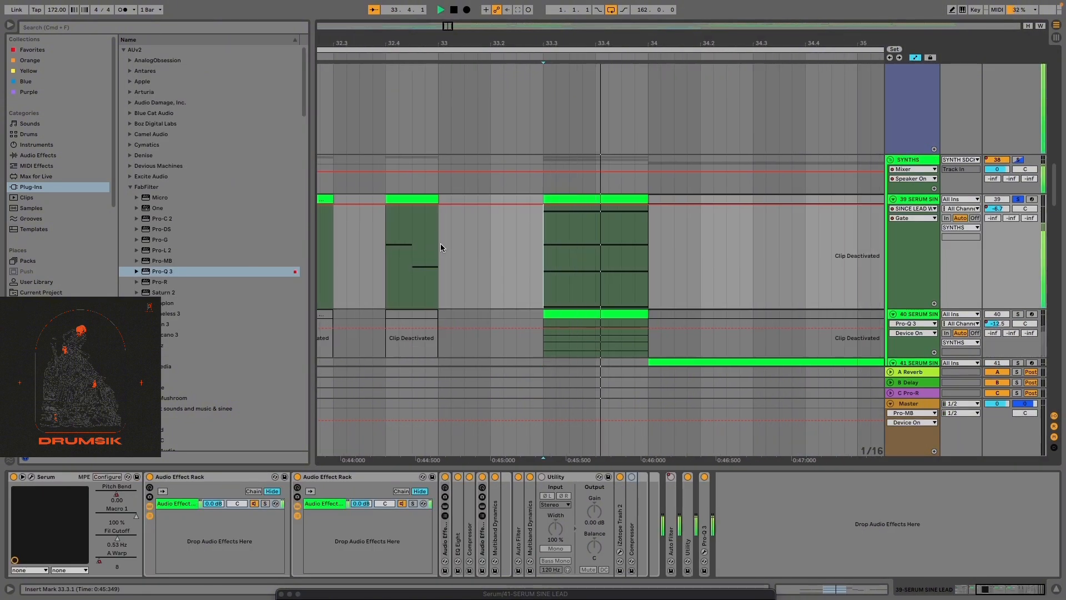
key("space")
scroll(441, 244, "down", 1)
key("space")
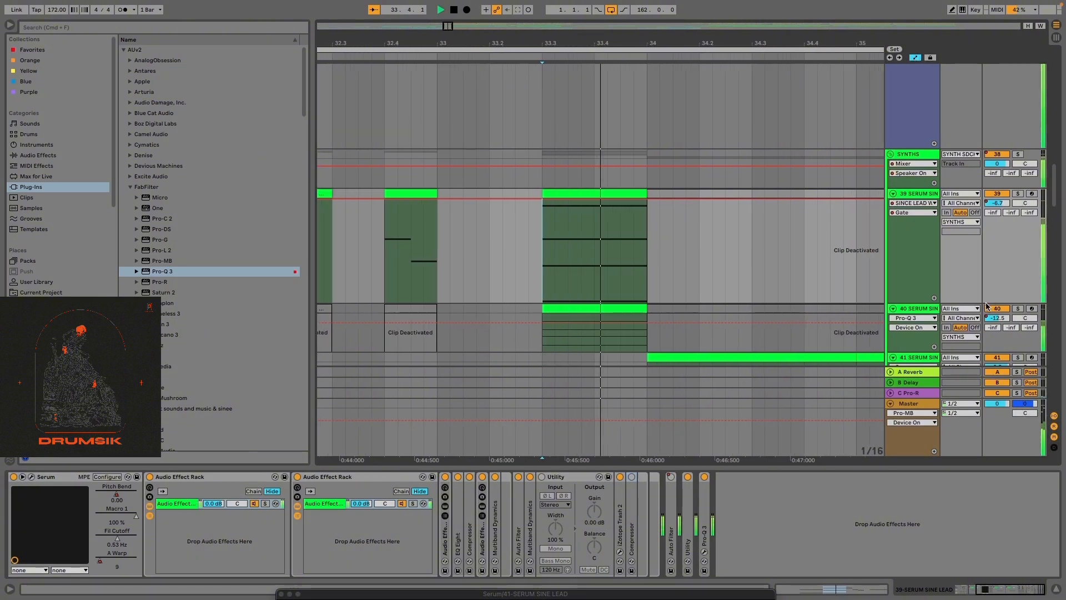
scroll(673, 252, "down", 3)
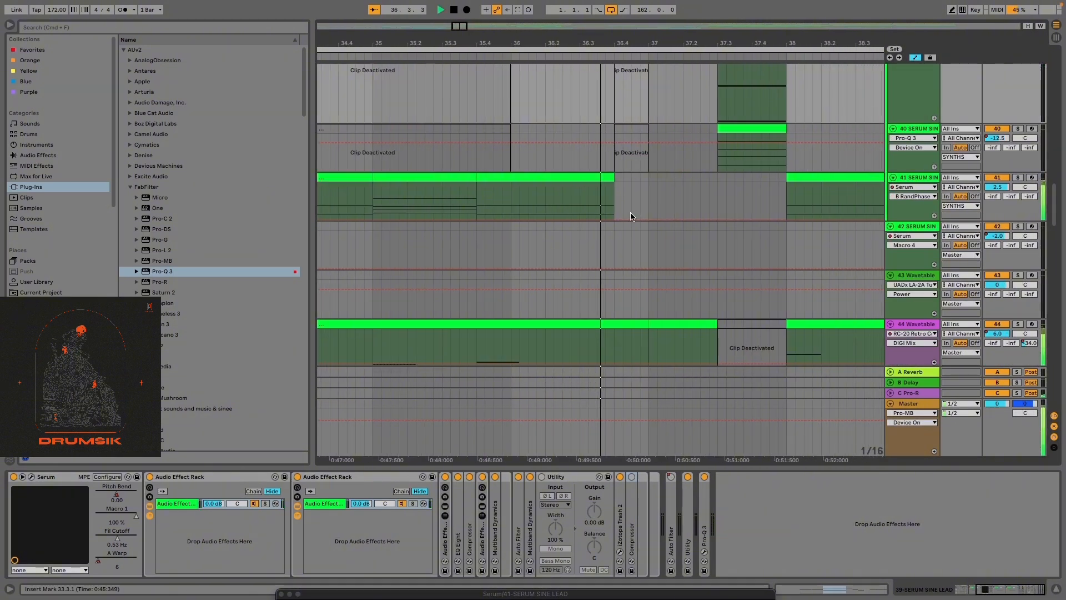
Stop playback and compare how the clips on lead tracks 39, 40 and 41 are placed around bar 33
key("space")
scroll(662, 232, "down", 5)
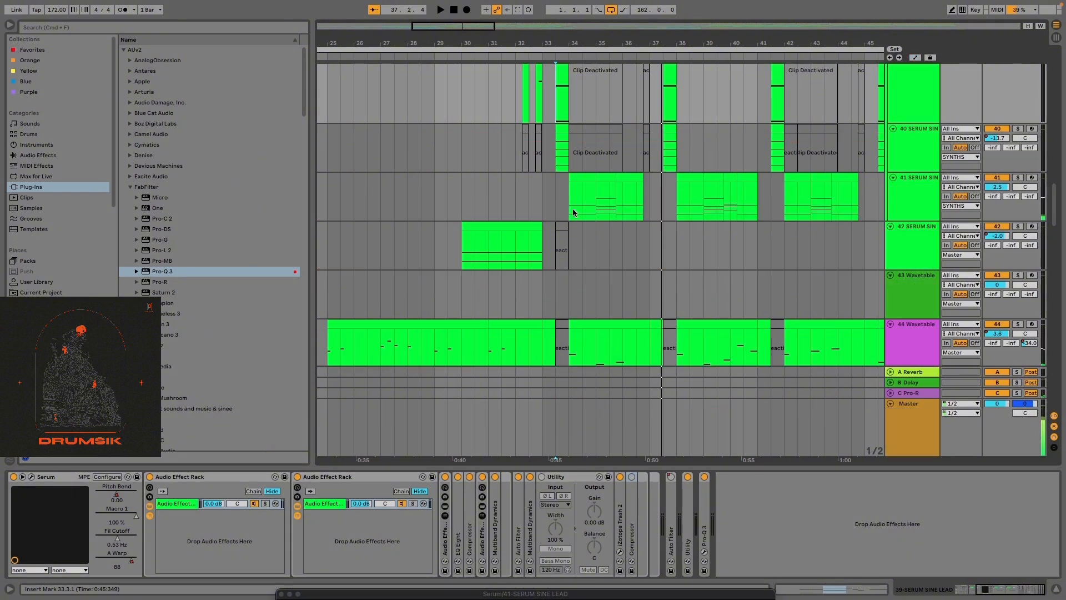
left_click(572, 208)
scroll(577, 206, "up", 4)
left_click(896, 135)
scroll(595, 201, "up", 5)
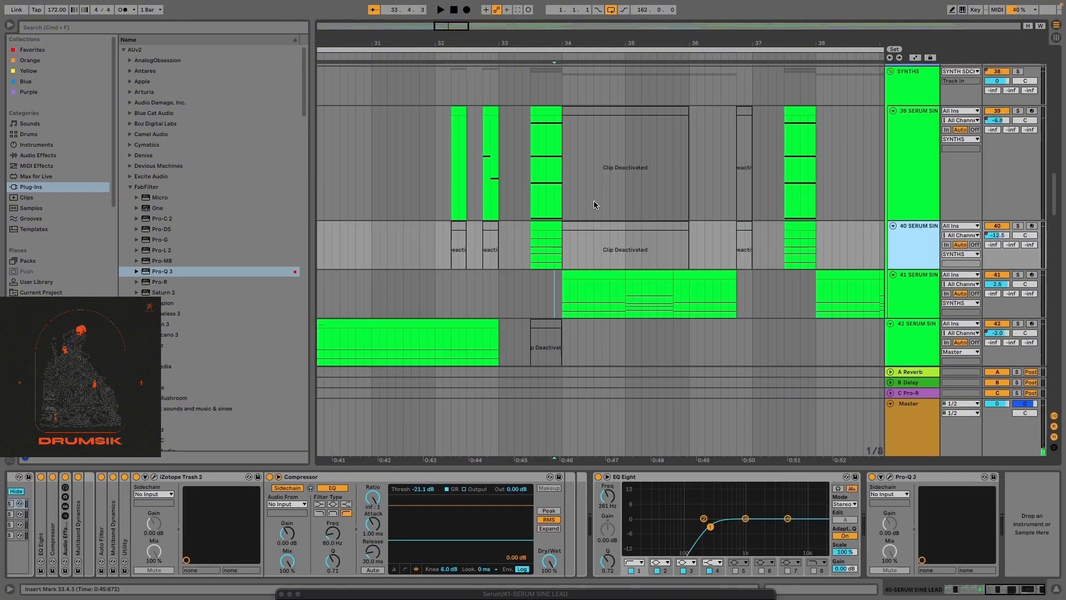
scroll(532, 229, "up", 5)
left_click(521, 213)
scroll(574, 249, "down", 5)
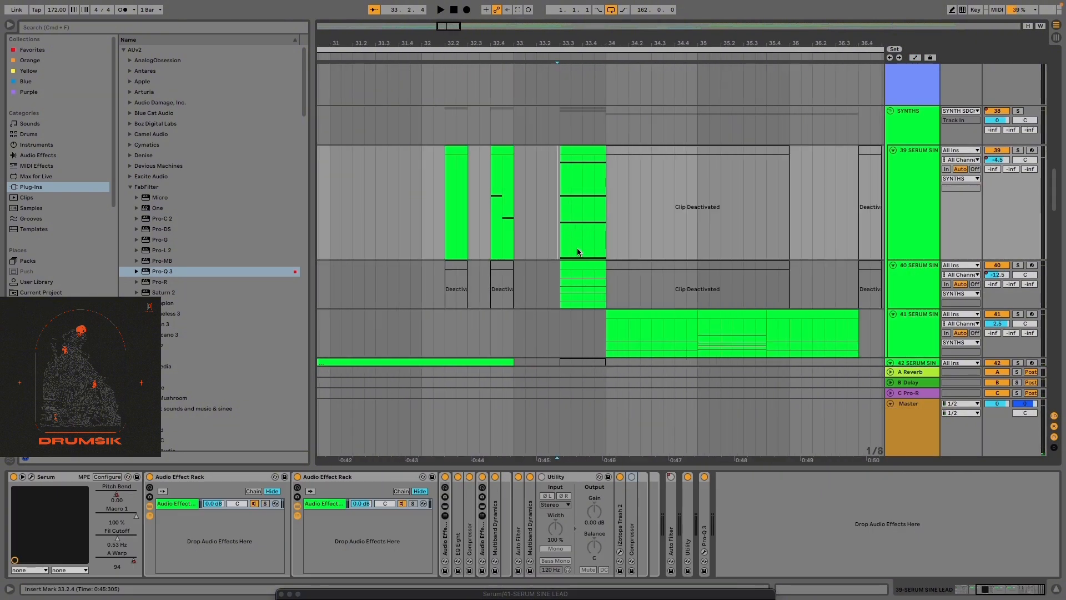
Mark the track 40 clip from bar 33.3 to 34 and inspect its Pro-Q 3 curve, closing the plug-in when done
left_click(916, 275)
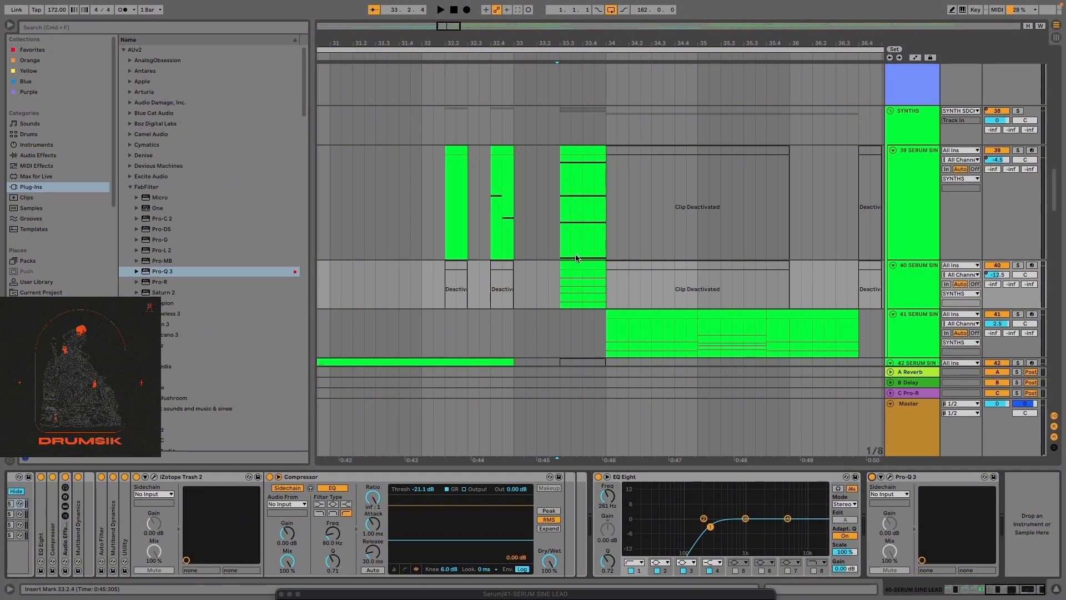
scroll(586, 243, "up", 4)
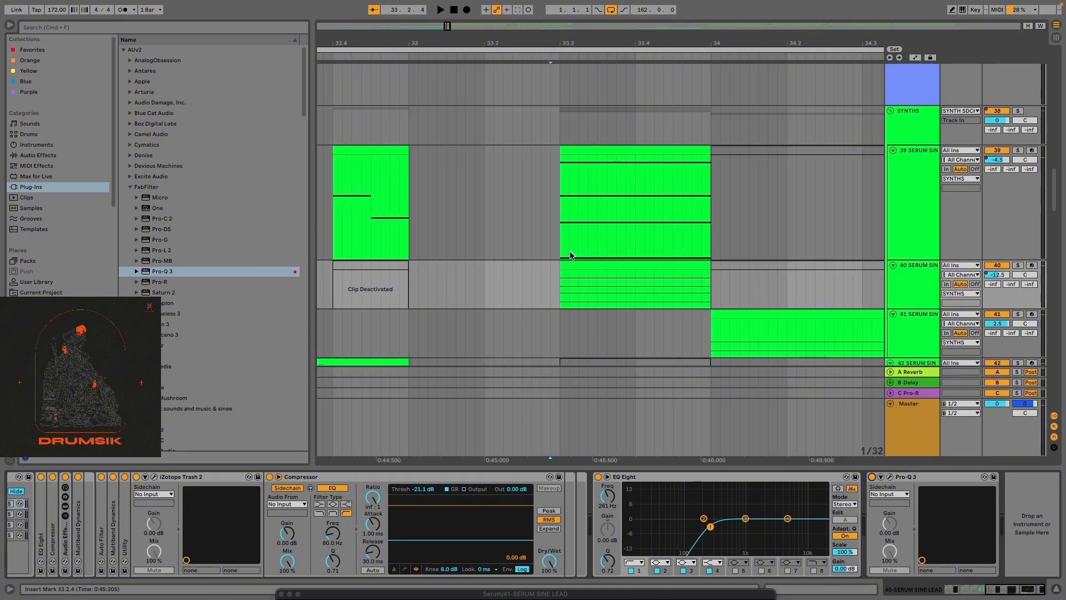
left_click_drag(710, 276, 560, 273)
left_click(890, 478)
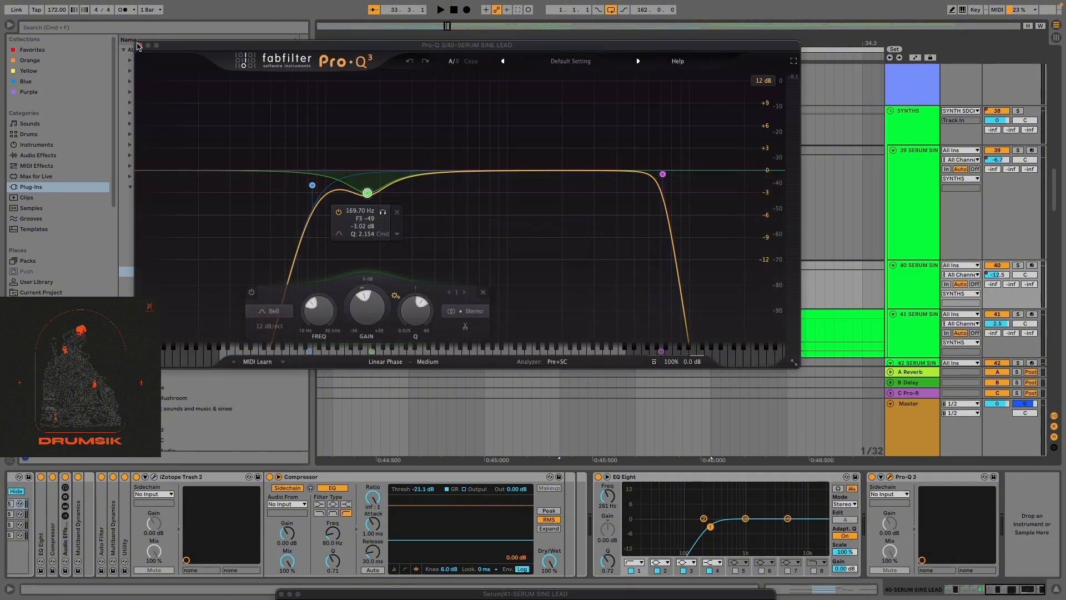
left_click(139, 46)
Play track 41 on its own from its clip at bar 34
left_click(734, 314)
scroll(469, 309, "down", 5)
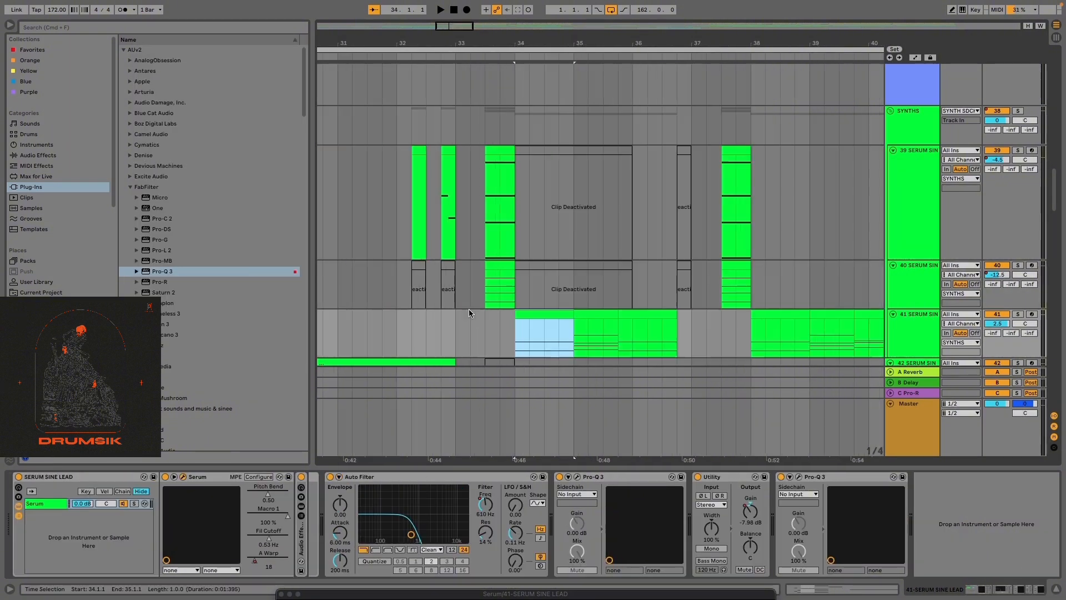
scroll(561, 288, "up", 5)
key("space")
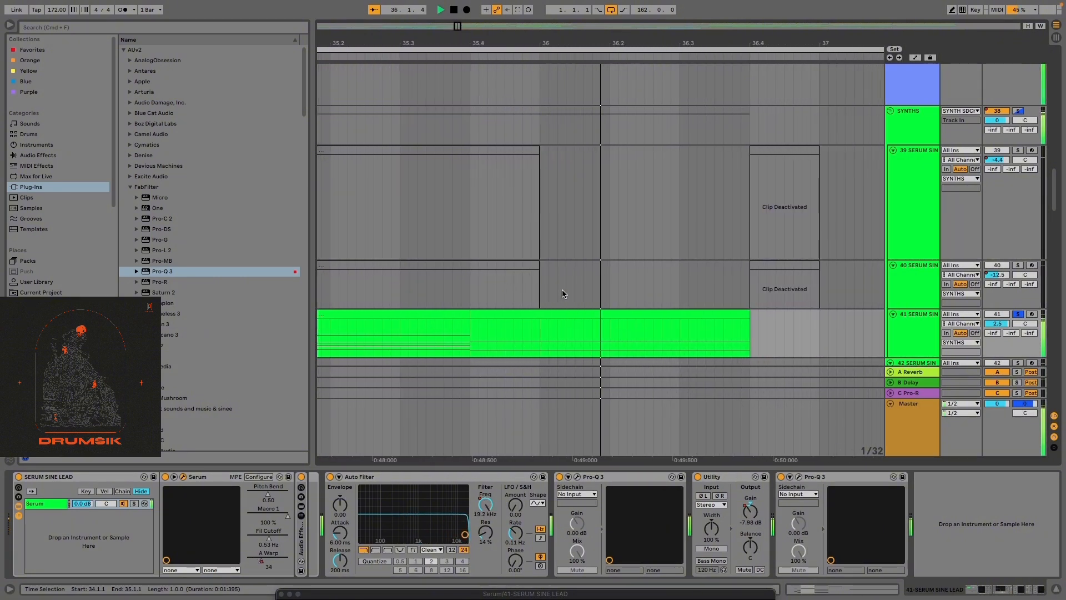
scroll(562, 289, "down", 5)
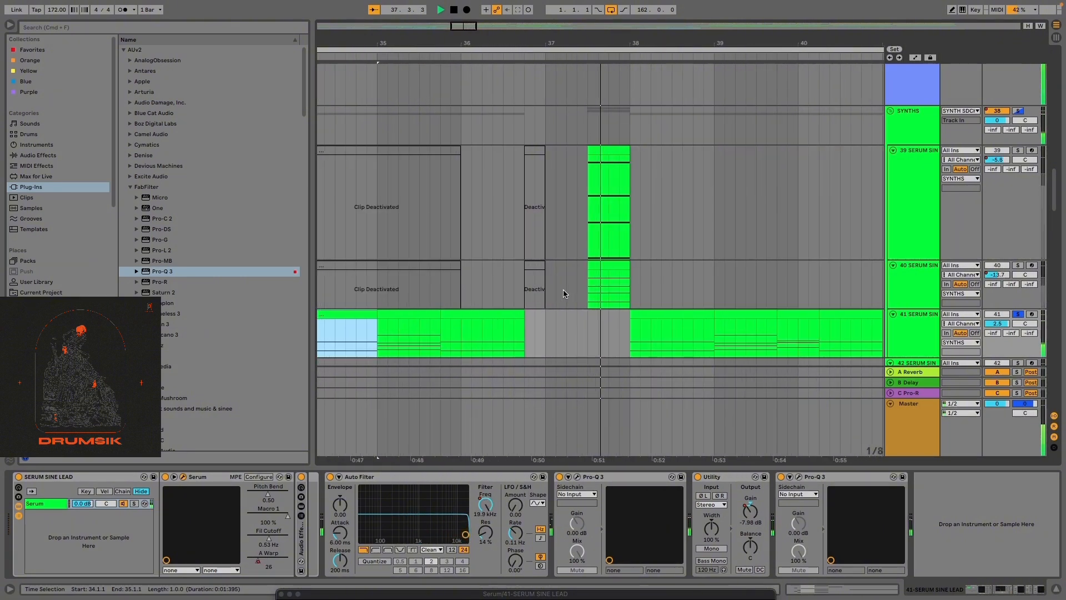
Display the automation lanes and check track 41's automated devices, keeping Serum chosen, and stop playback
key("a")
left_click(913, 323)
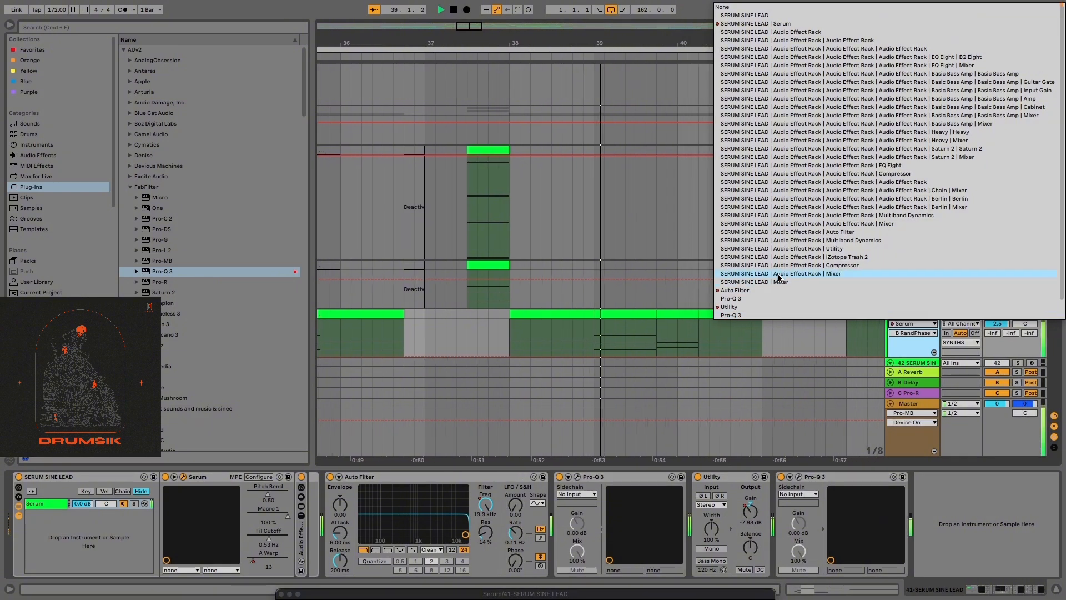
left_click(724, 23)
scroll(677, 250, "down", 3)
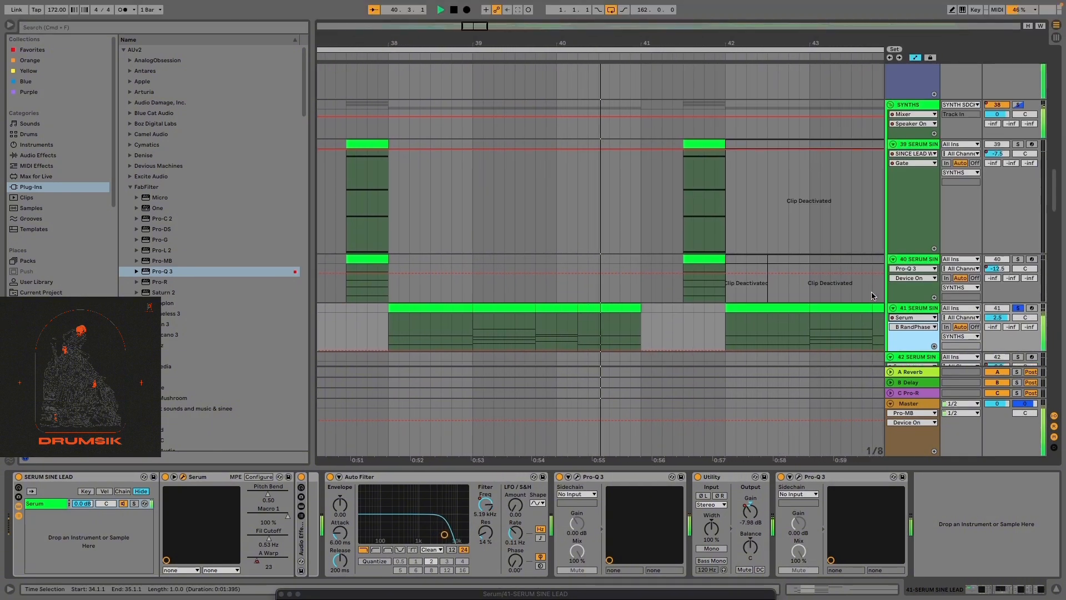
scroll(678, 251, "down", 4)
scroll(676, 250, "up", 4)
key("space")
Show the Auto Filter Frequency automation on track 41 and examine its curve across the arrangement
left_click(925, 265)
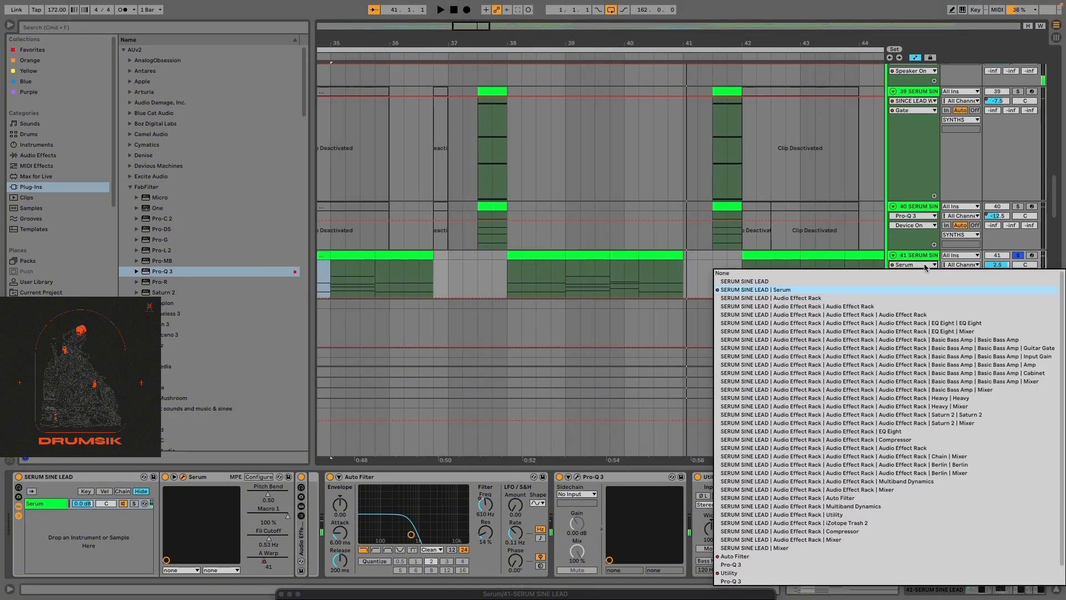
left_click(741, 557)
scroll(572, 294, "down", 5)
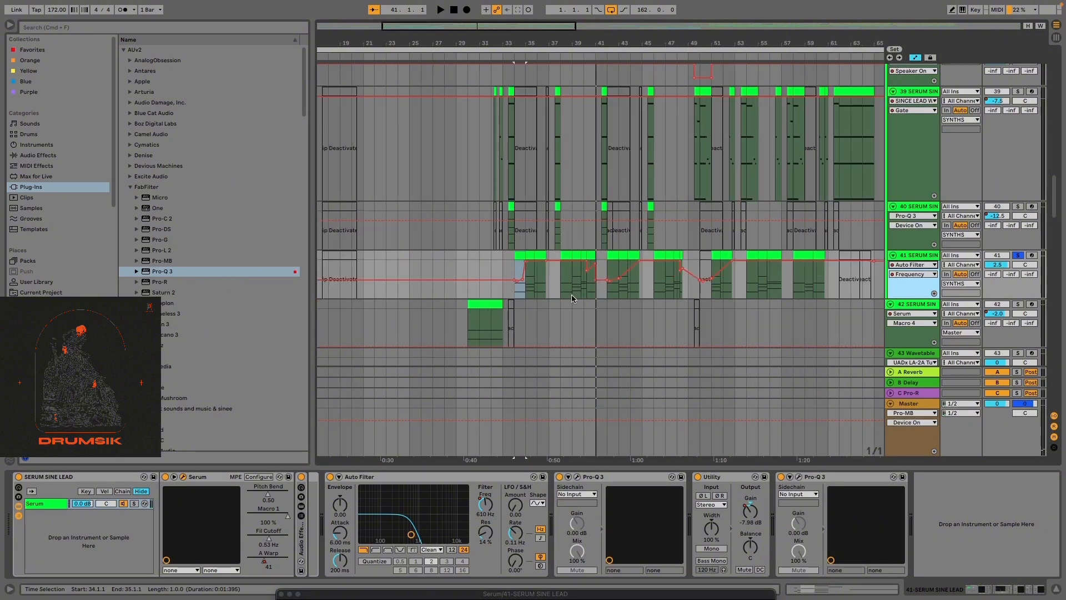
scroll(572, 291, "up", 5)
scroll(639, 289, "down", 4)
scroll(638, 289, "up", 5)
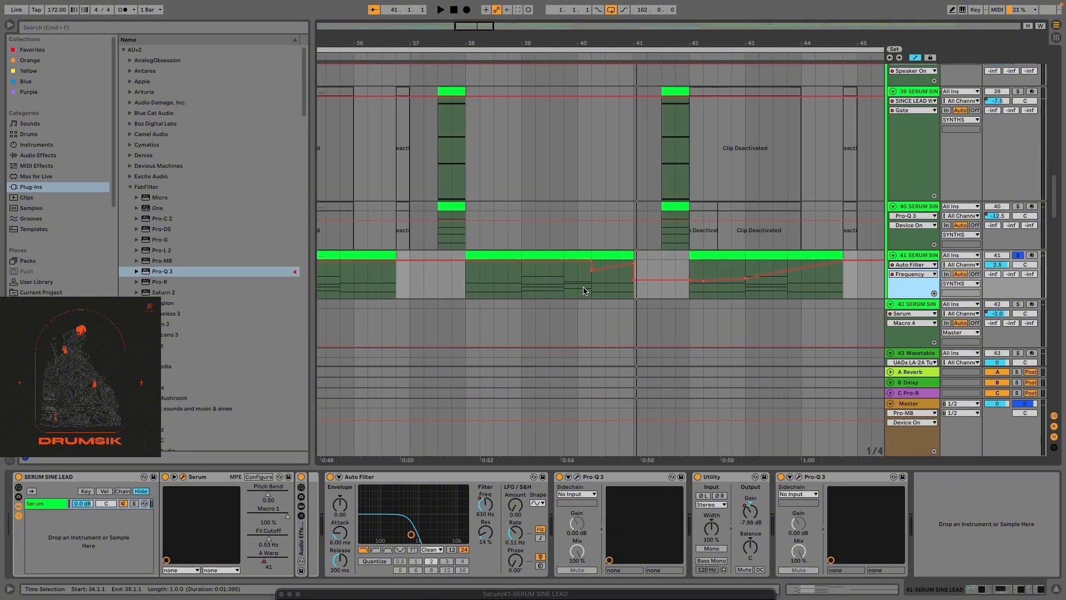
scroll(583, 290, "down", 8)
scroll(430, 293, "up", 8)
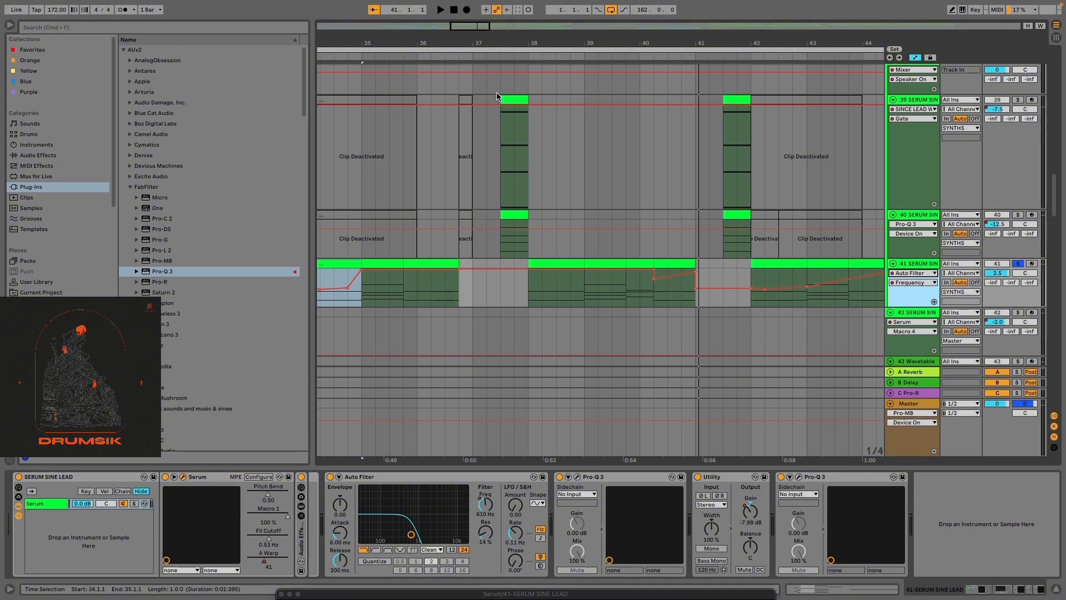
Hide the automation lanes and select the track 39 and 40 clips from bar 37.3 to 38.1
key("a")
left_click_drag(511, 98, 521, 228)
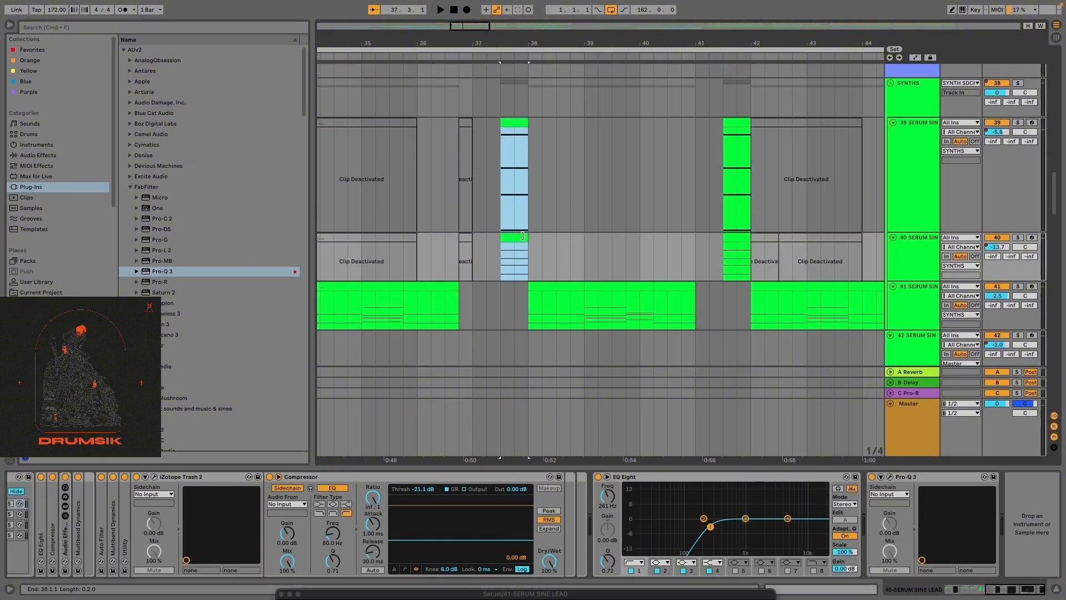
scroll(578, 265, "down", 5)
scroll(522, 233, "up", 5)
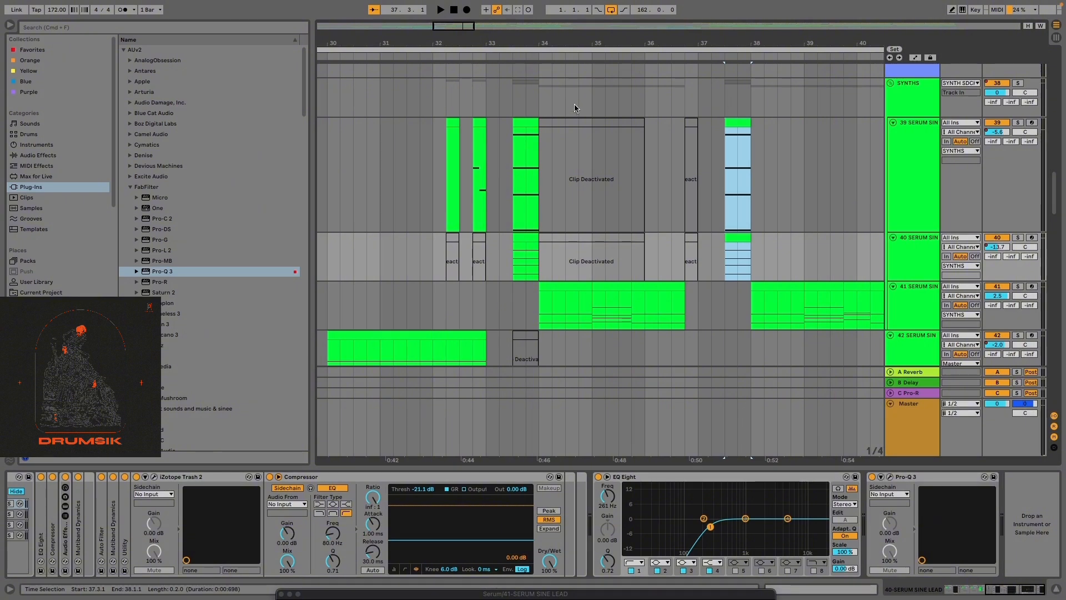
Play the full mix without solos from bar 32.1, following how the lead clips alternate, and stop playback
left_click(433, 195)
key("space")
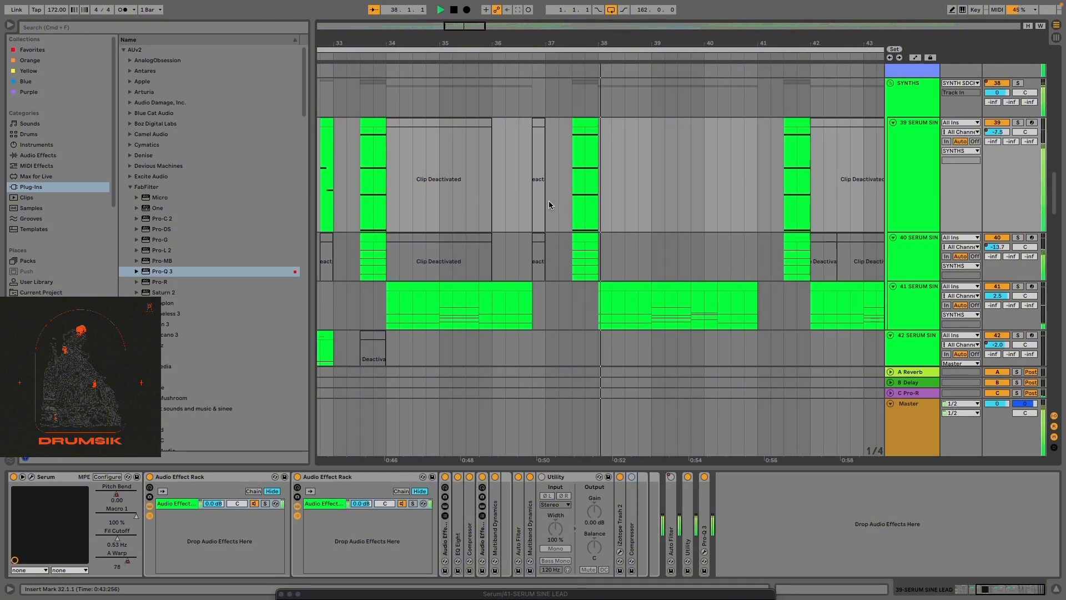
scroll(582, 265, "down", 3)
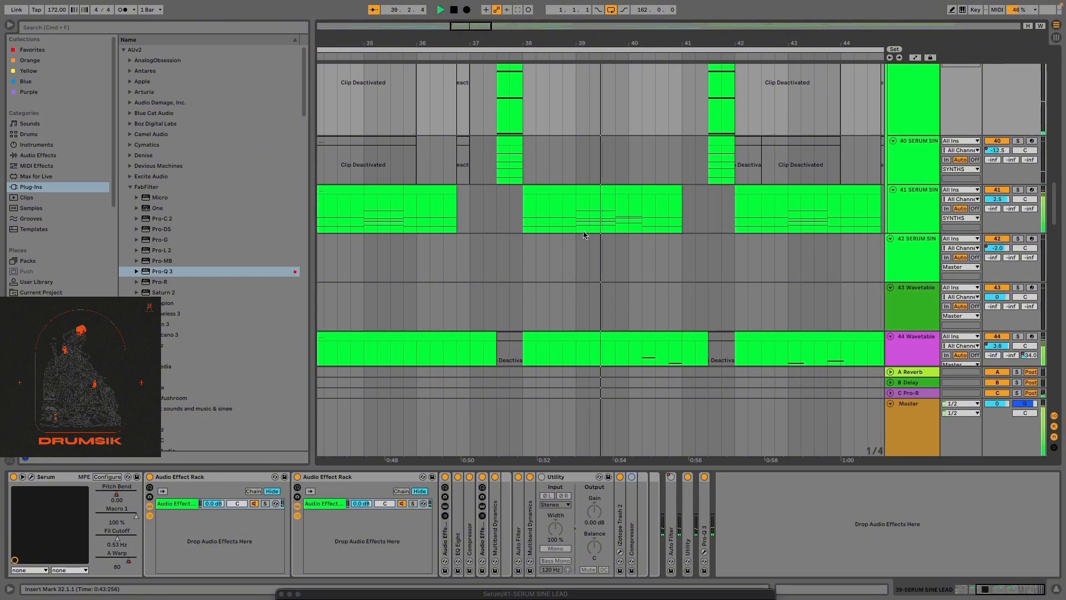
scroll(584, 232, "up", 3)
scroll(587, 230, "down", 3)
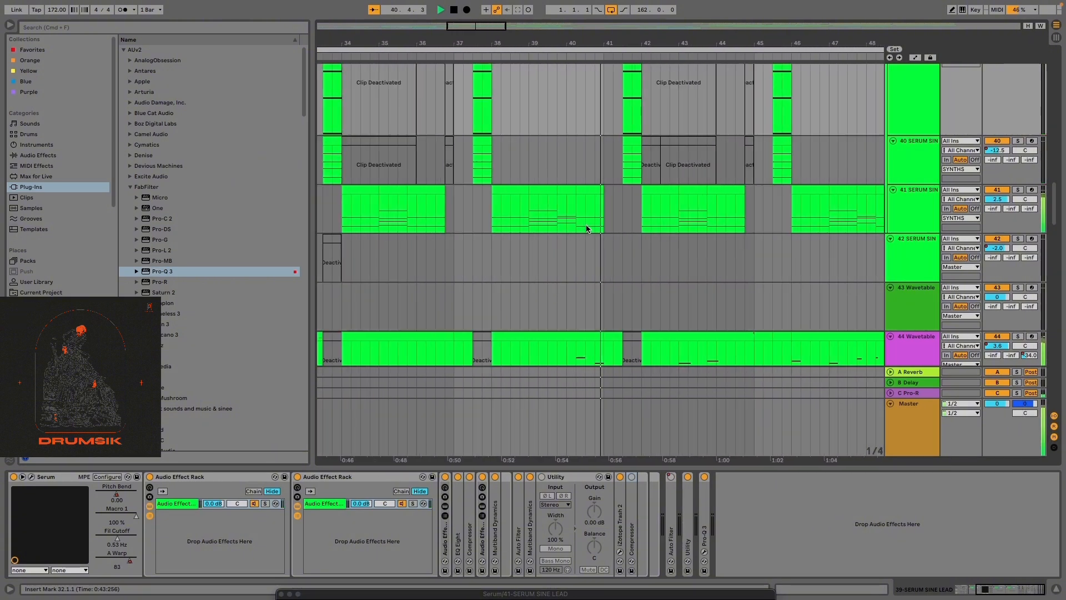
scroll(580, 240, "up", 5)
scroll(571, 242, "down", 4)
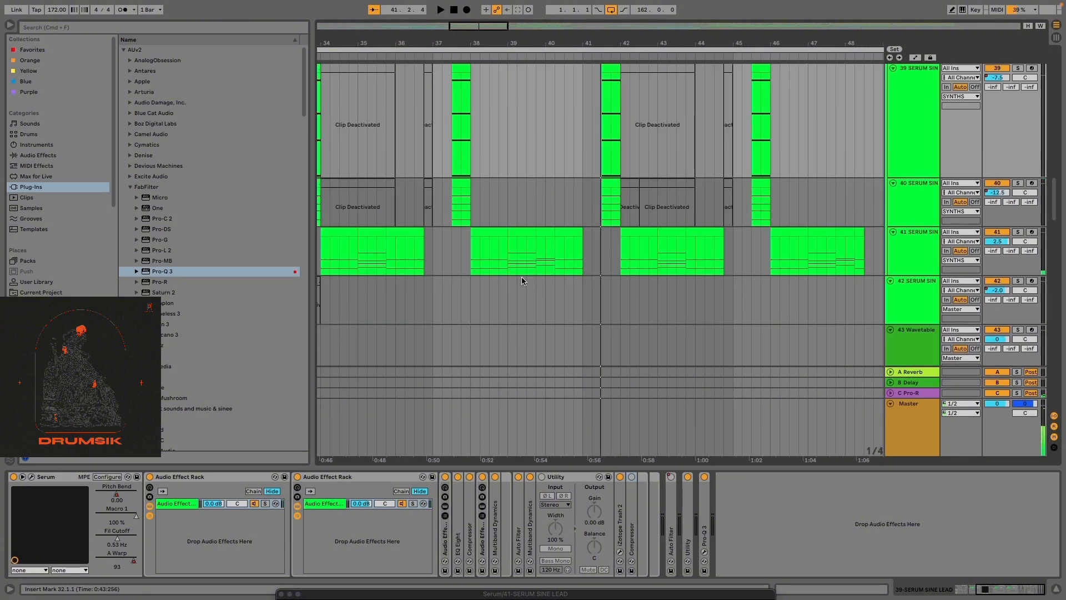
scroll(490, 236, "up", 3)
Select the track 41 clip section from bar 38.1 to 39.1 and solo the track
left_click(494, 231)
key("s")
left_click(917, 250)
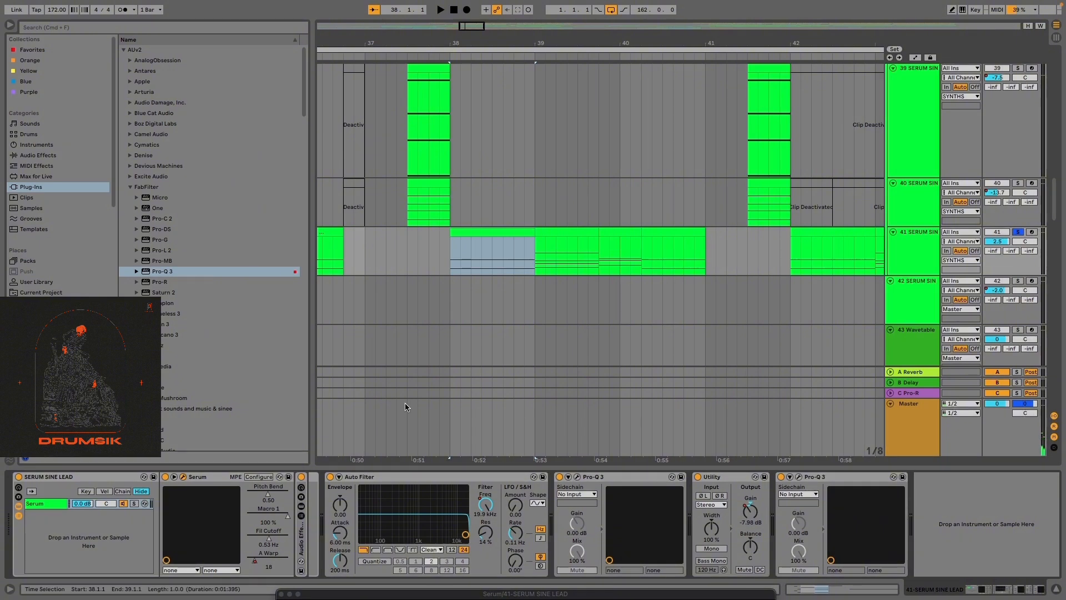
Unfold track 41's Audio Effect Rack chain and inspect iZotope Trash 2, closing its window when done
left_click(301, 516)
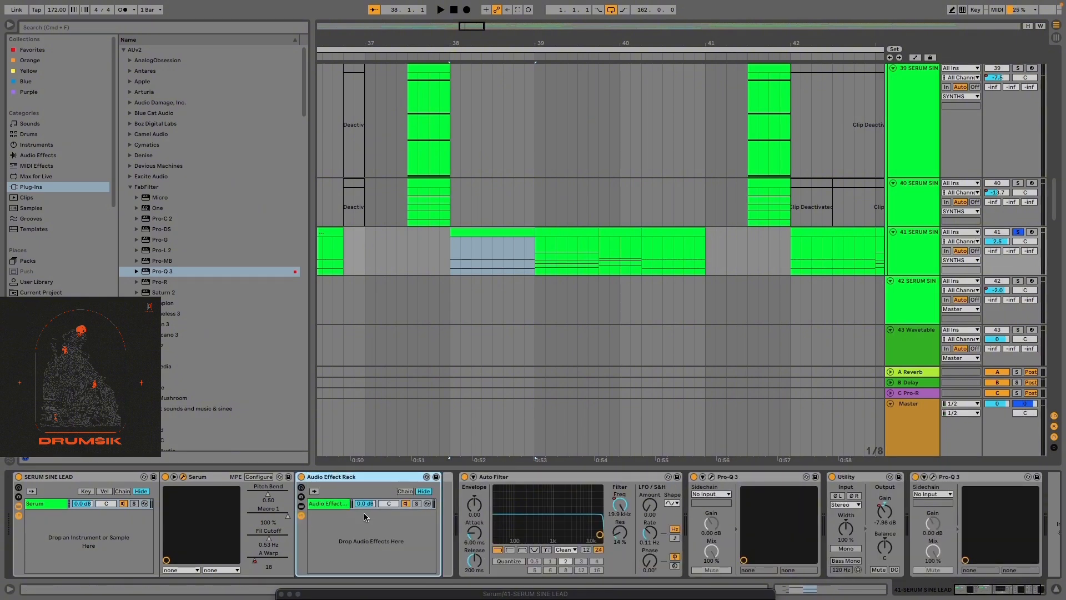
left_click(365, 509)
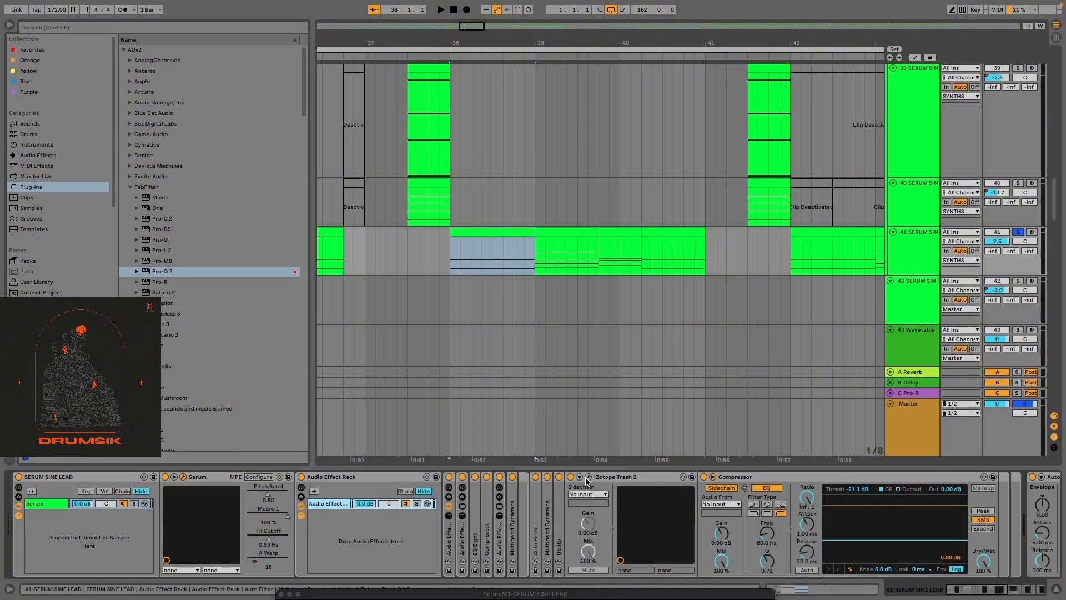
left_click(588, 477)
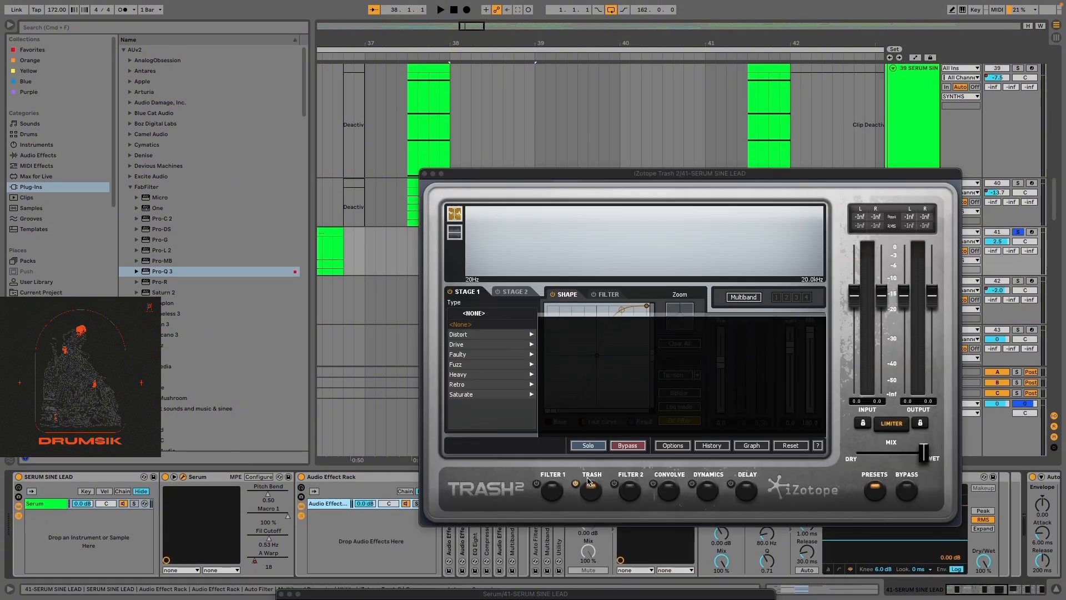
left_click(432, 173)
Open the last Pro-Q 3 in track 41's device chain, inspect its low-cut band, and close it
left_click(1005, 590)
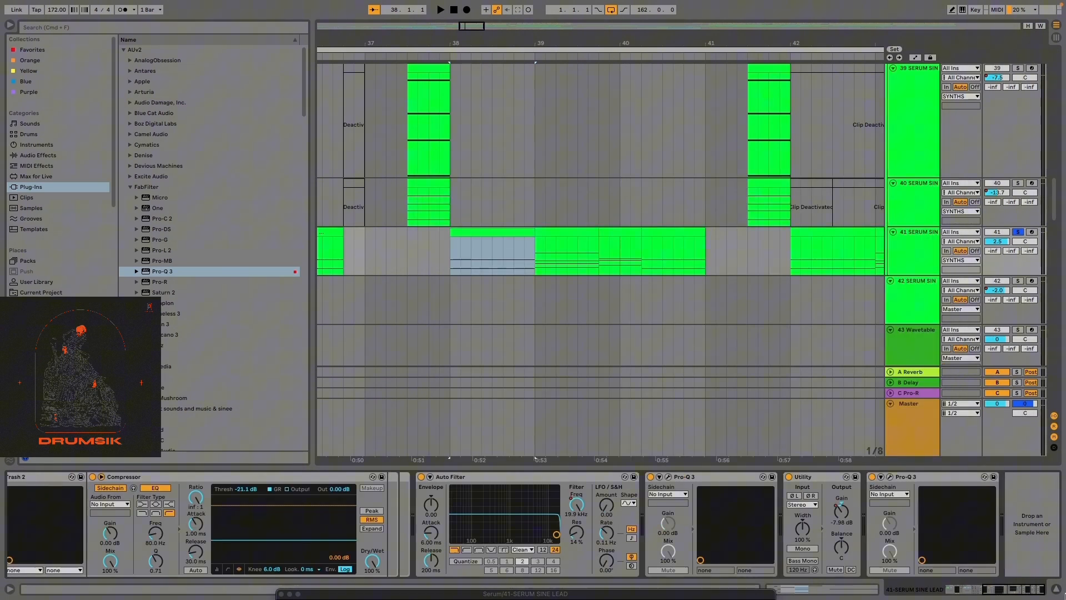
left_click(891, 477)
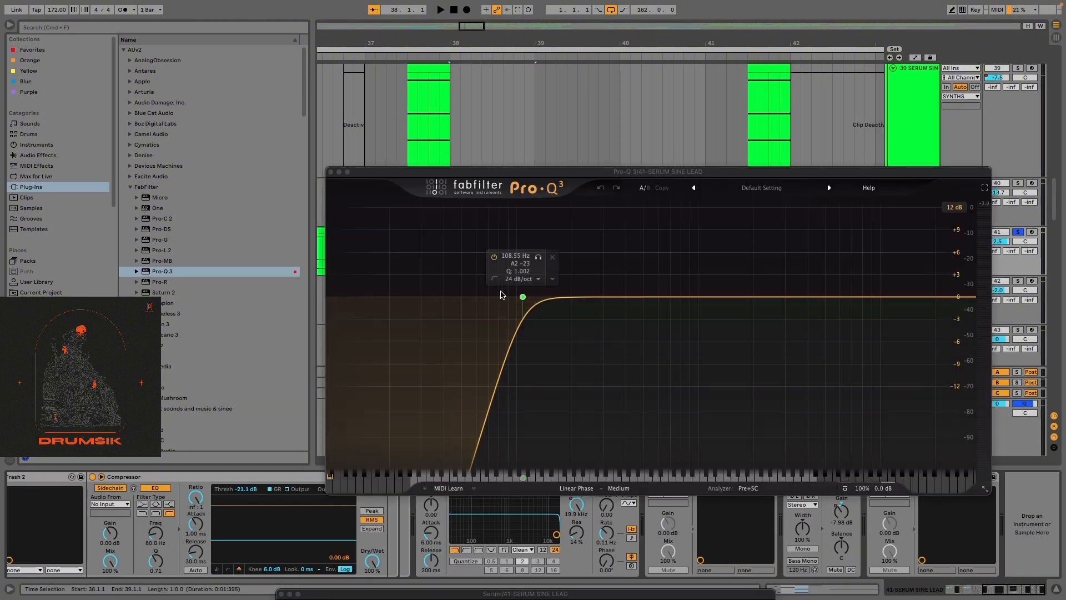
left_click(332, 171)
scroll(526, 290, "up", 4)
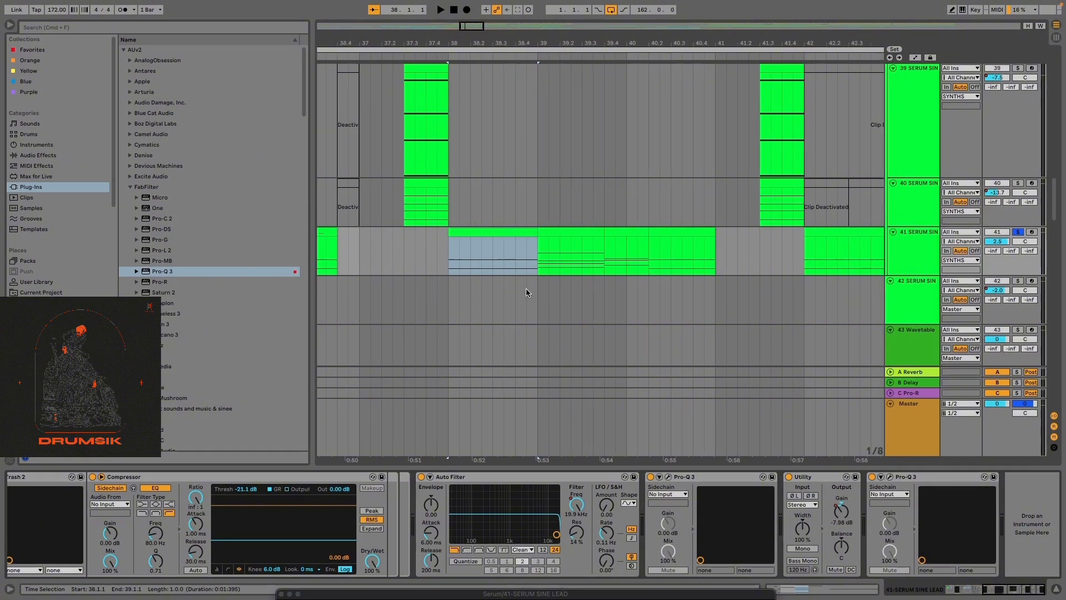
Reopen the last Pro-Q 3 on track 41 and review its phase processing modes, keeping Linear Phase, before closing it
left_click(891, 477)
left_click(522, 298)
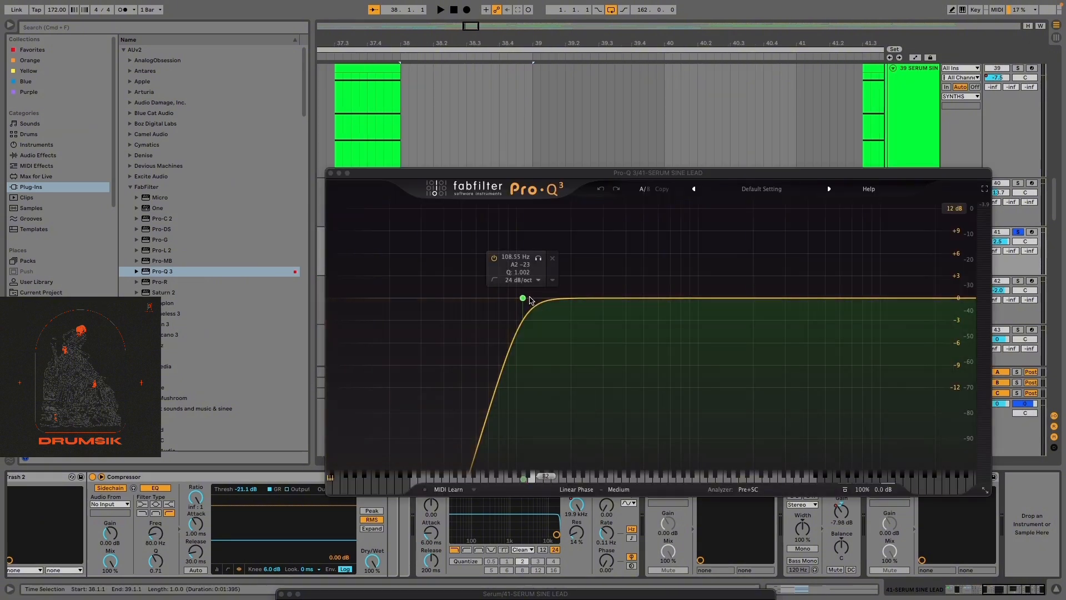
left_click(584, 490)
left_click(585, 490)
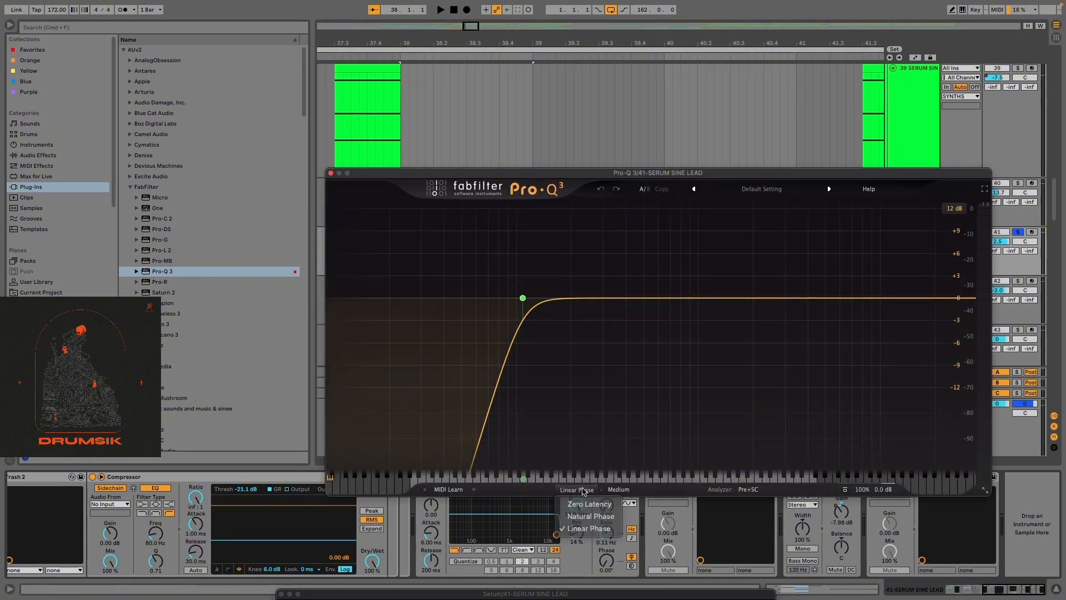
left_click(330, 173)
Set the insert marker on the SUB track at bar 38.1 and move the solo from track 41 to SUB
scroll(481, 301, "up", 10)
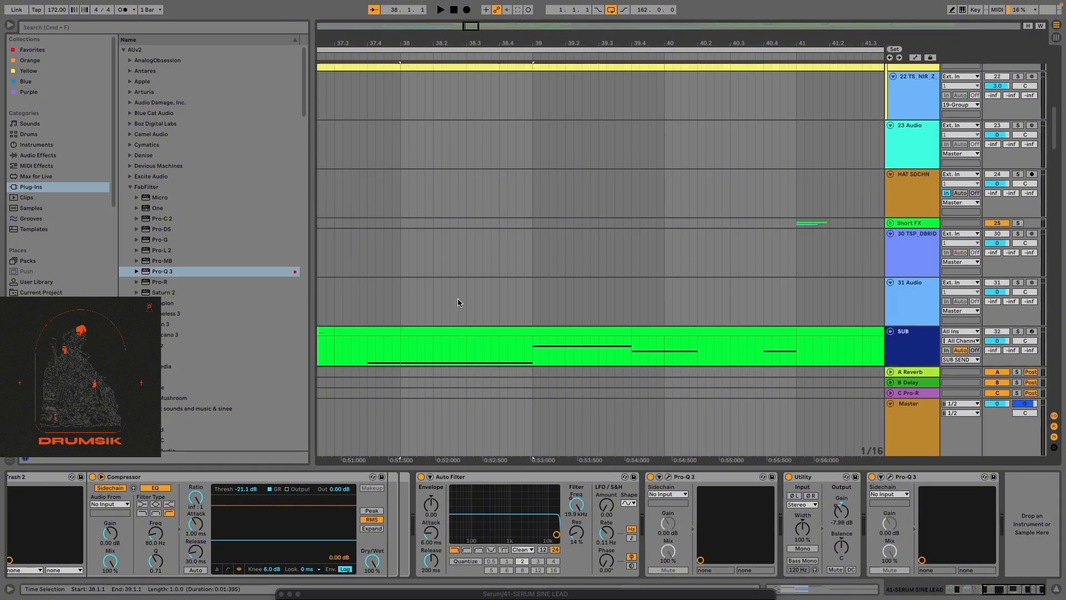
scroll(461, 300, "down", 5)
scroll(451, 286, "up", 2)
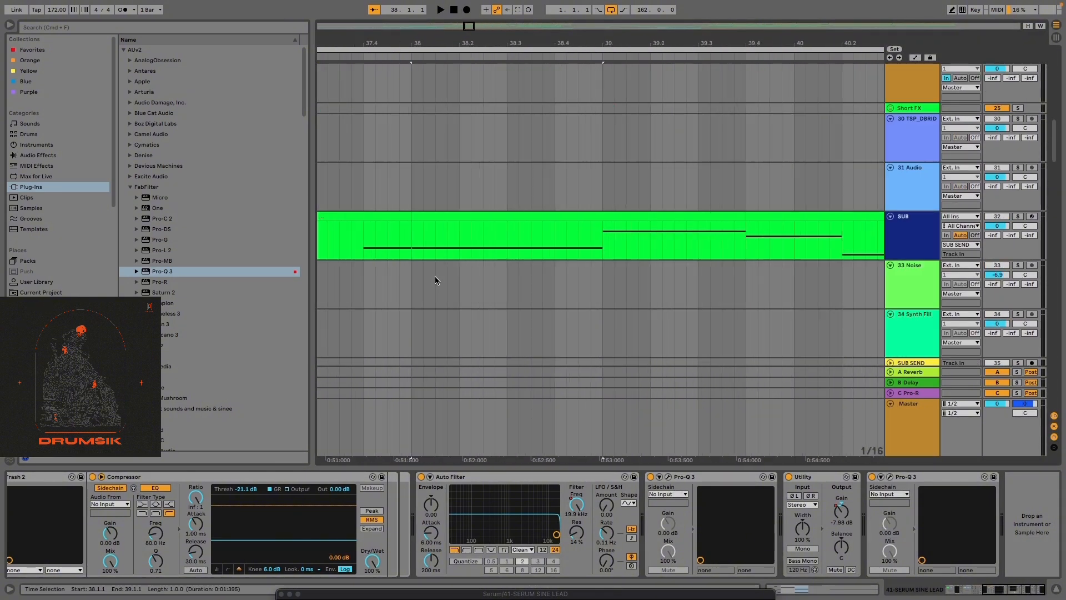
left_click(420, 254)
scroll(994, 308, "down", 5)
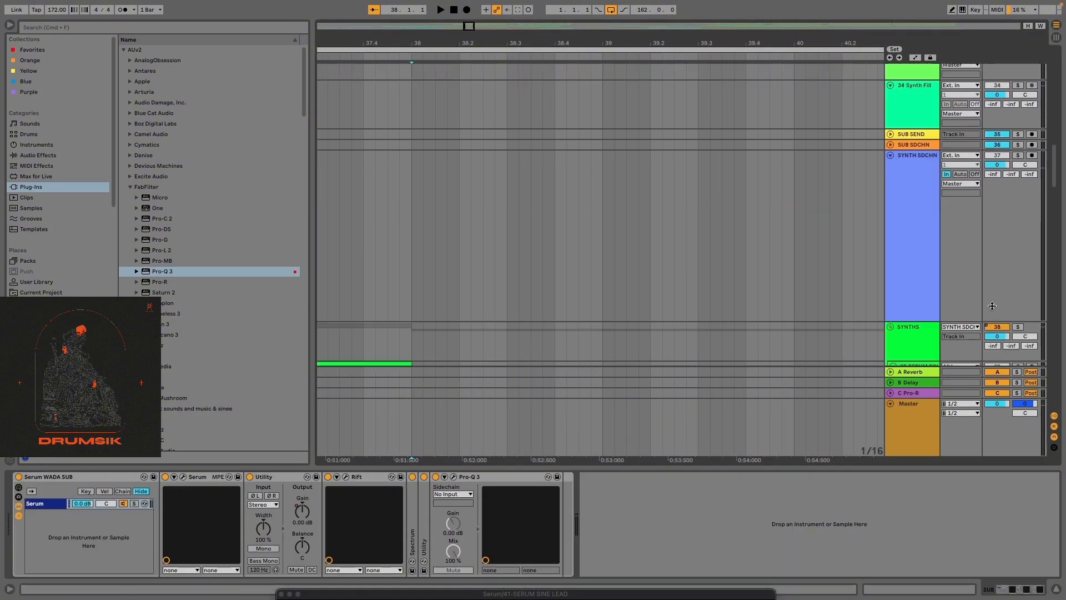
scroll(994, 308, "down", 3)
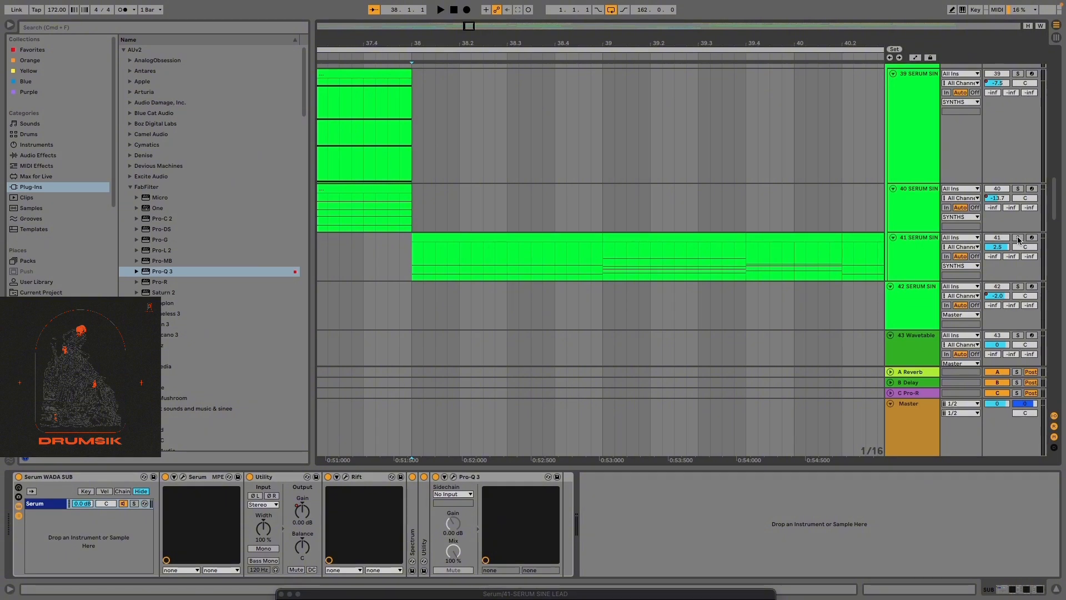
scroll(749, 258, "up", 10)
scroll(758, 252, "down", 3)
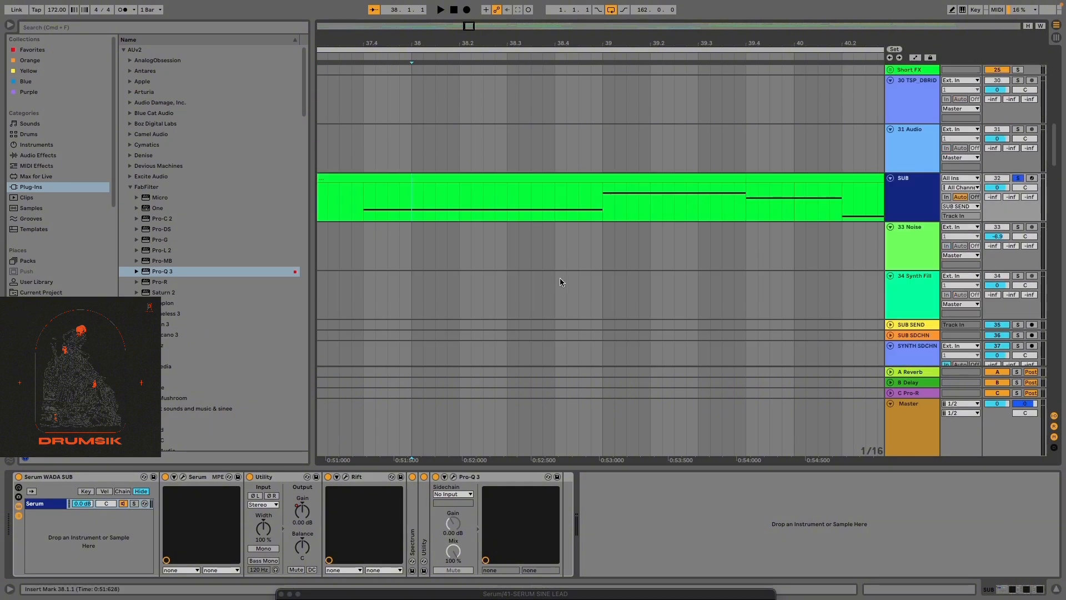
Select bars 38.1 to 39.4 of the SUB clip and review how its notes run across the surrounding bars
scroll(483, 258, "left", 3)
left_click(504, 179)
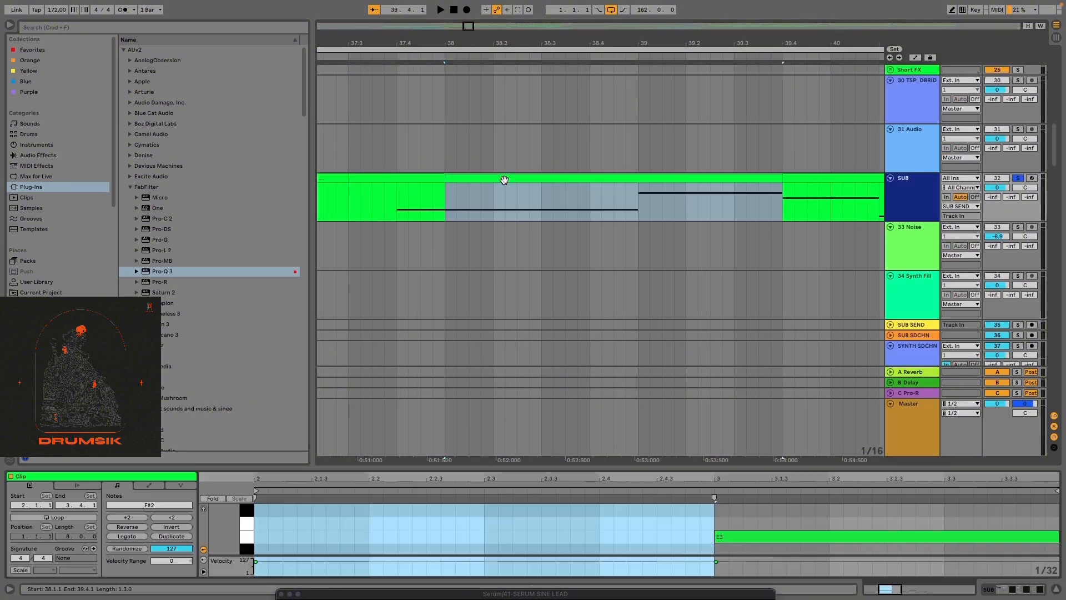
scroll(466, 272, "down", 5)
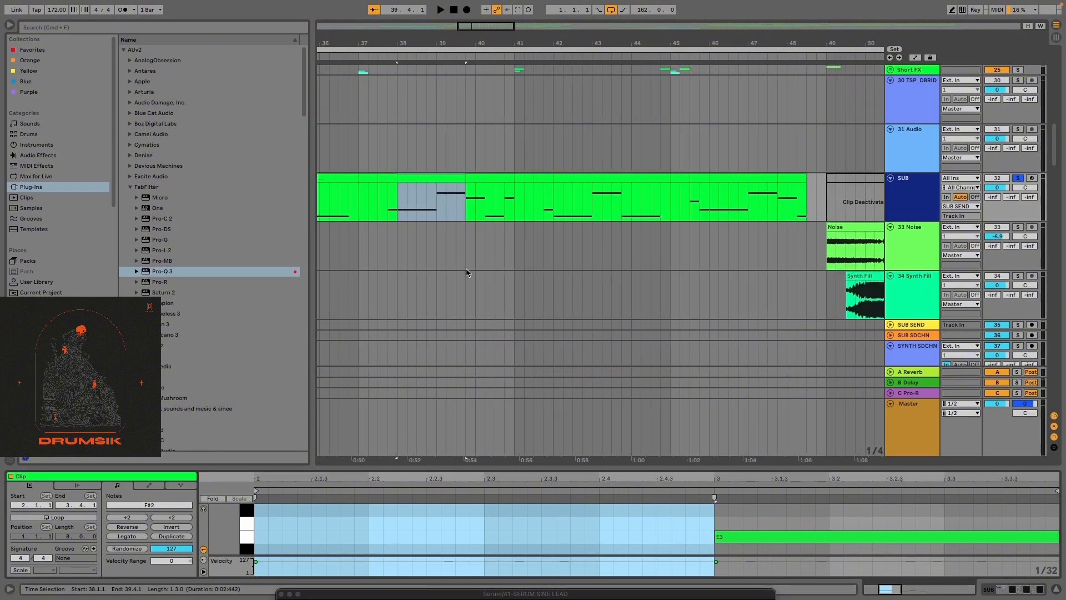
scroll(442, 247, "up", 4)
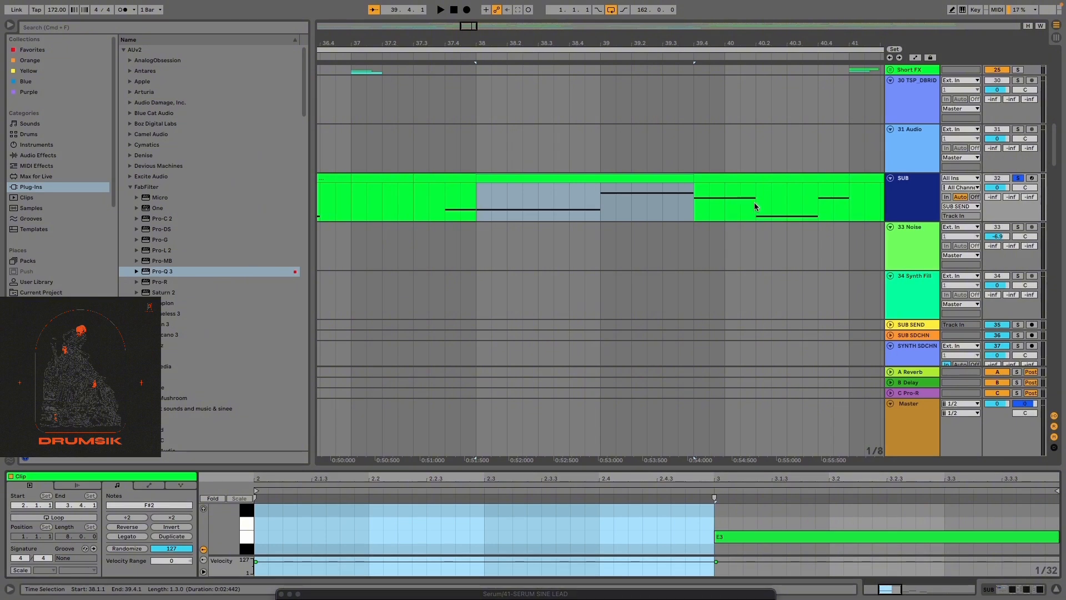
scroll(470, 245, "down", 5)
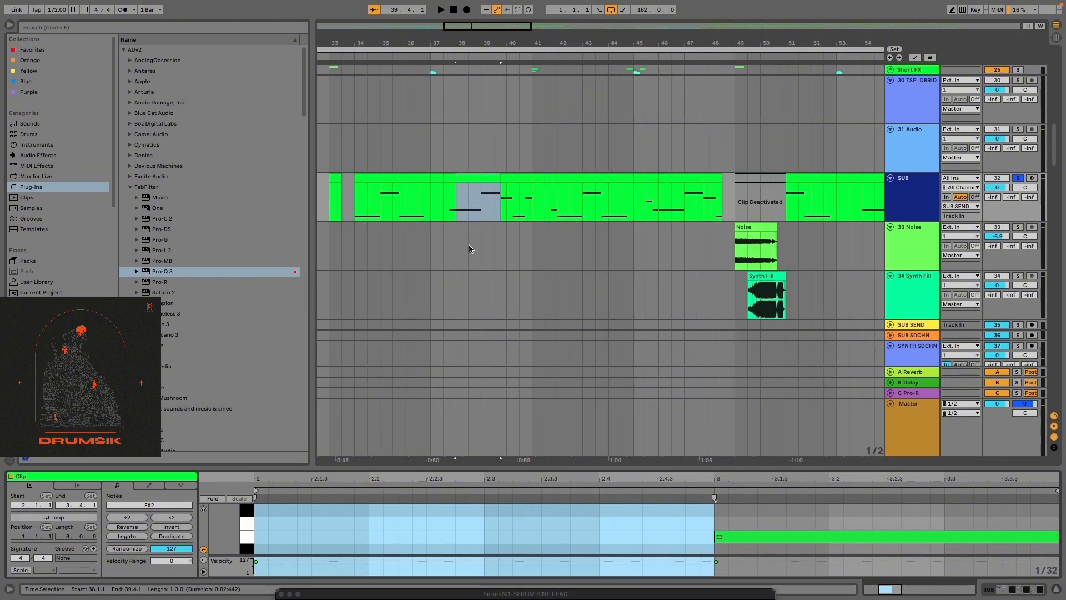
scroll(470, 236, "up", 4)
Play the soloed SUB track from bar 38.1 and inspect the Rift plugin in its device chain, closing its window when done
left_click(919, 196)
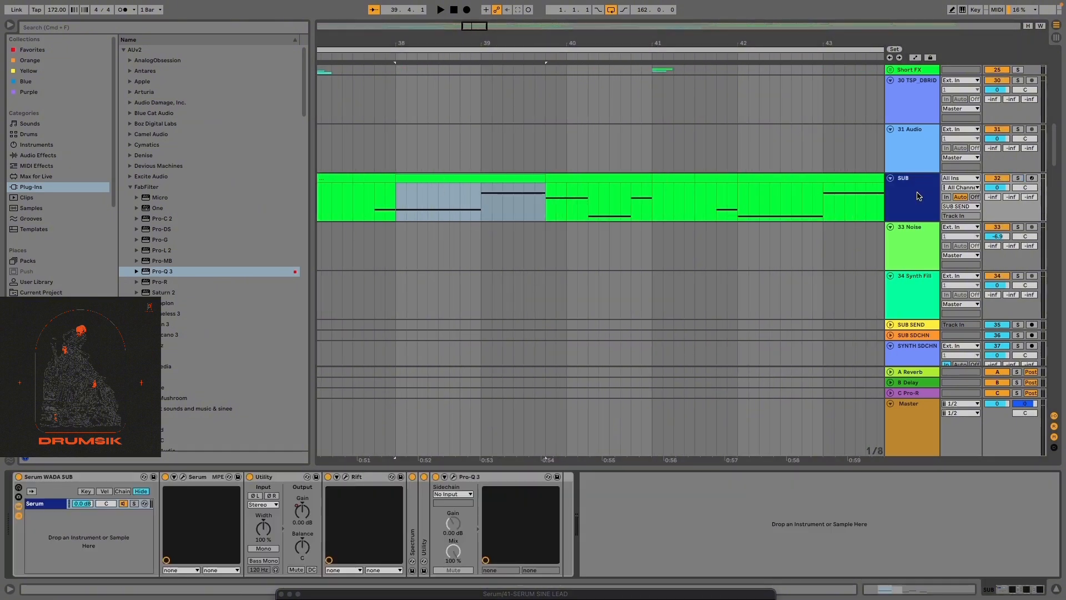
key("space")
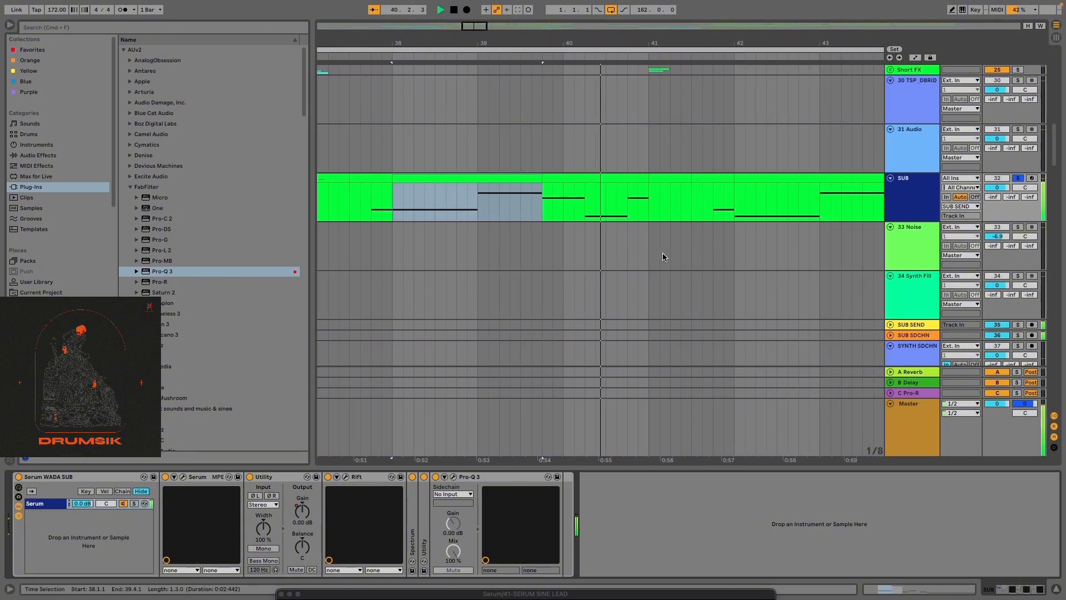
scroll(663, 252, "down", 5)
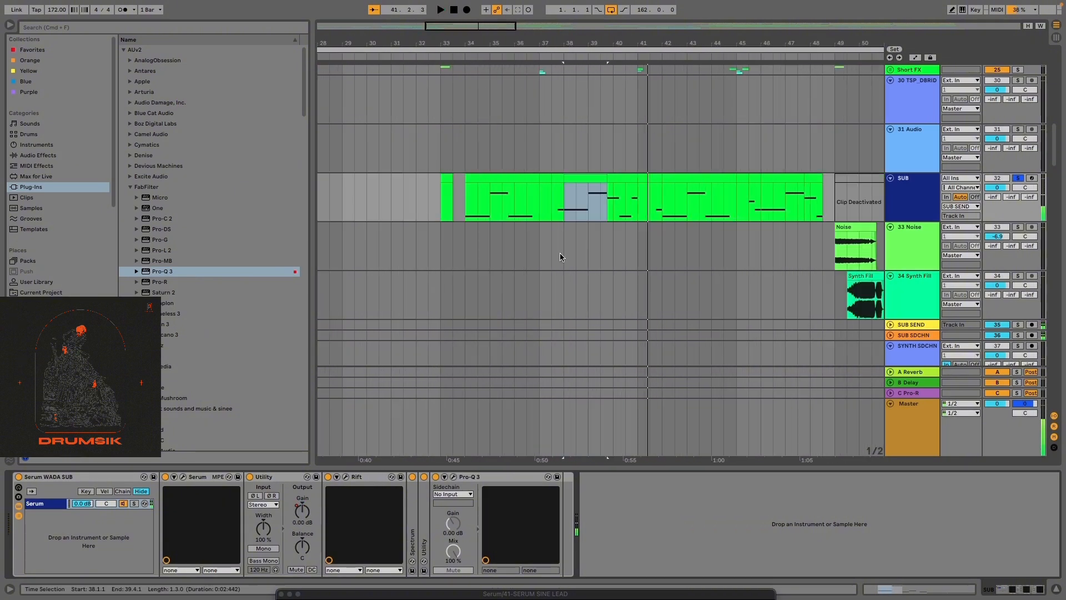
scroll(511, 257, "up", 5)
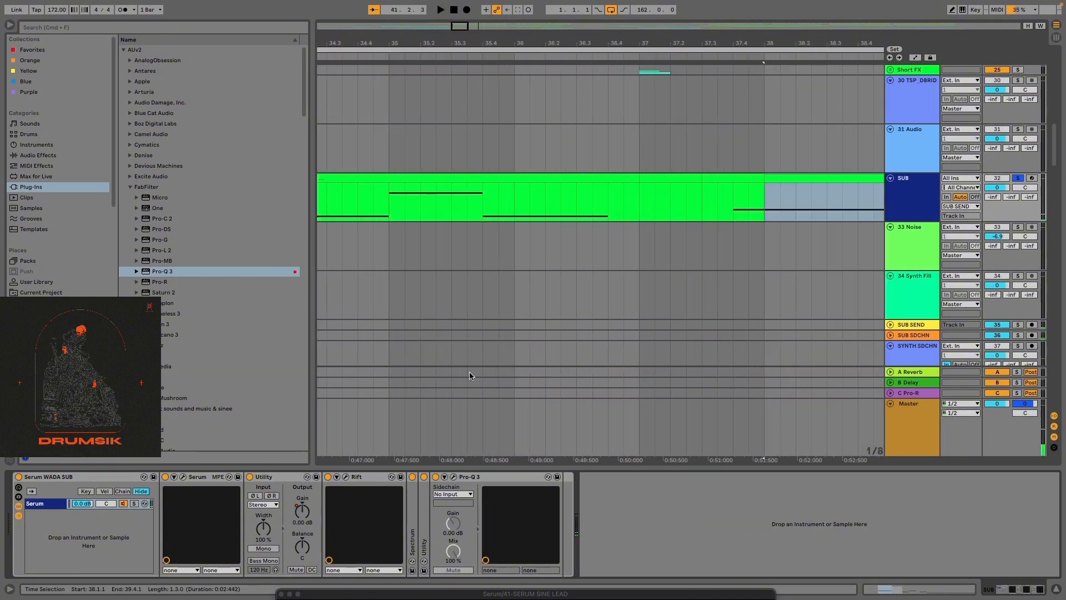
left_click(345, 477)
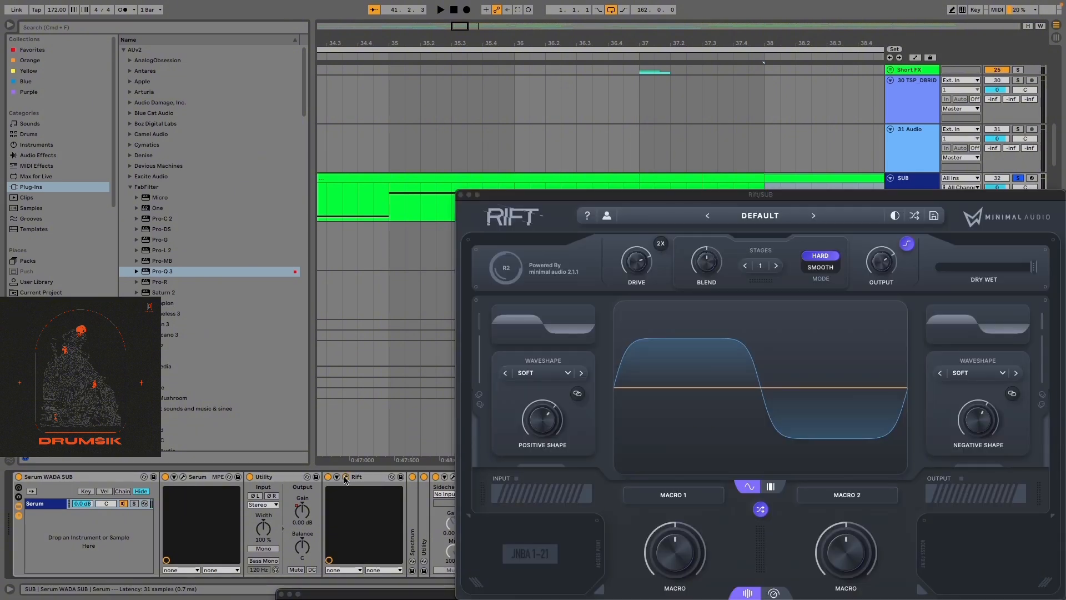
left_click(345, 477)
Place the insert marker in the SUB clip at bar 38.1 and examine the rhythm and pitch of the surrounding bass notes
scroll(633, 371, "down", 5)
scroll(678, 317, "down", 5)
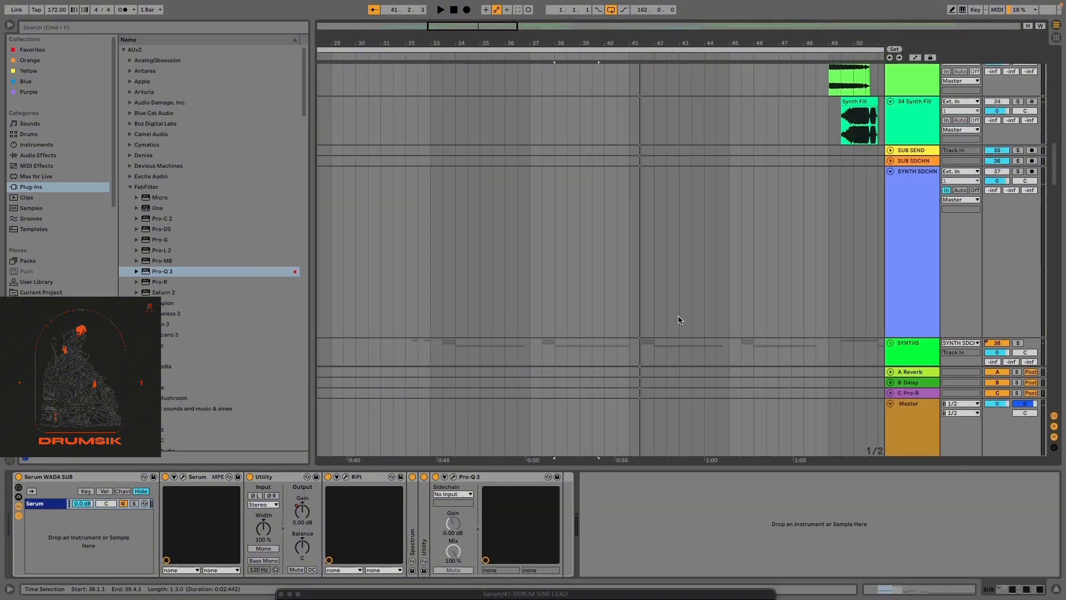
scroll(633, 338, "up", 5)
scroll(626, 341, "up", 5)
scroll(539, 300, "down", 5)
scroll(478, 270, "up", 5)
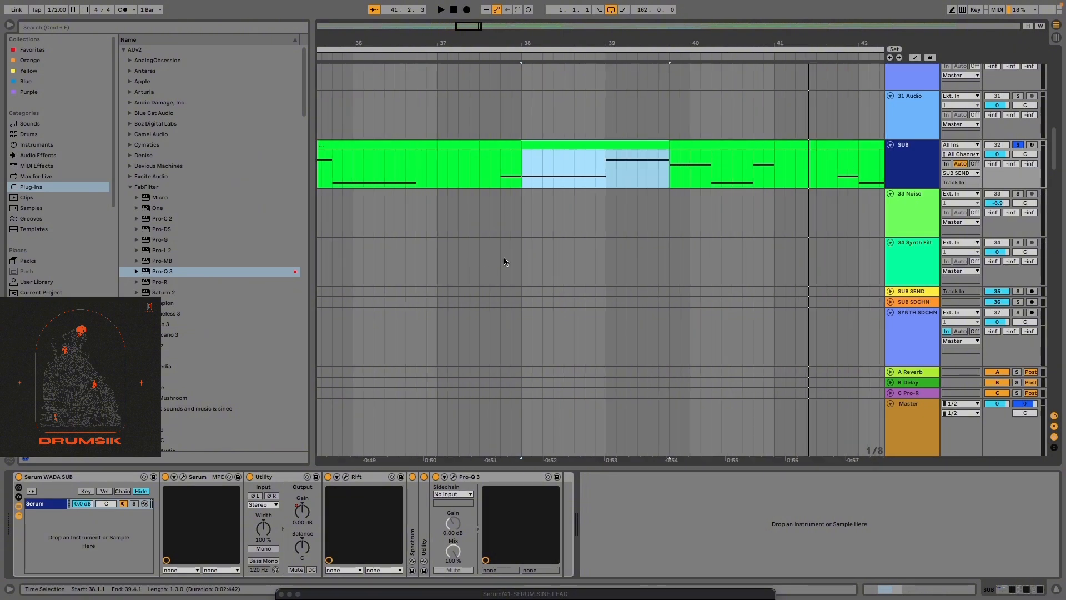
left_click(496, 177)
scroll(533, 233, "down", 3)
scroll(552, 222, "up", 3)
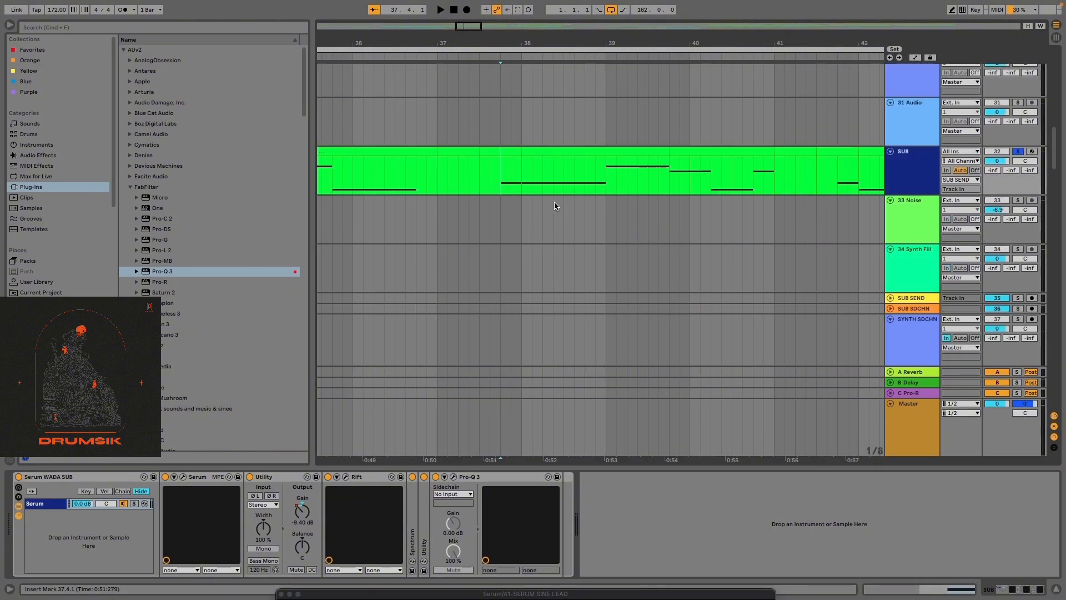
left_click(525, 166)
scroll(557, 197, "down", 5)
scroll(584, 208, "up", 8)
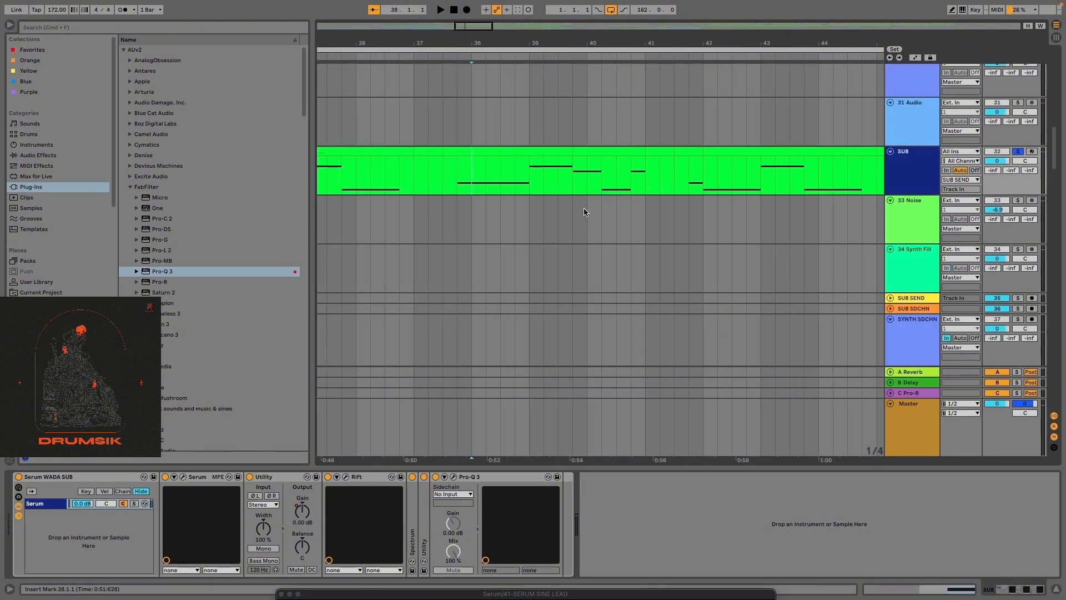
scroll(561, 201, "down", 5)
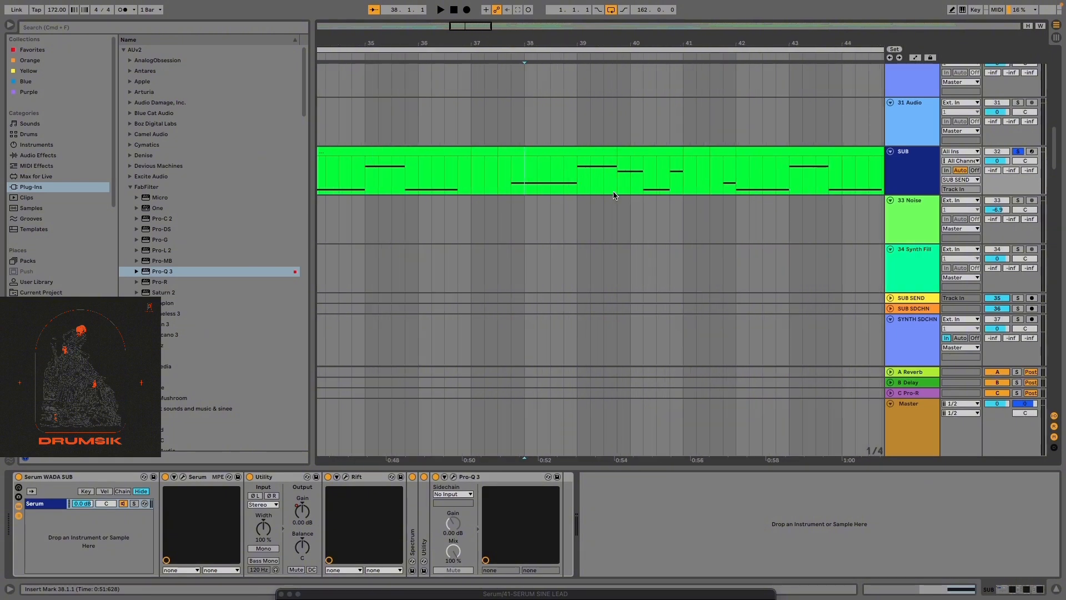
scroll(609, 194, "up", 3)
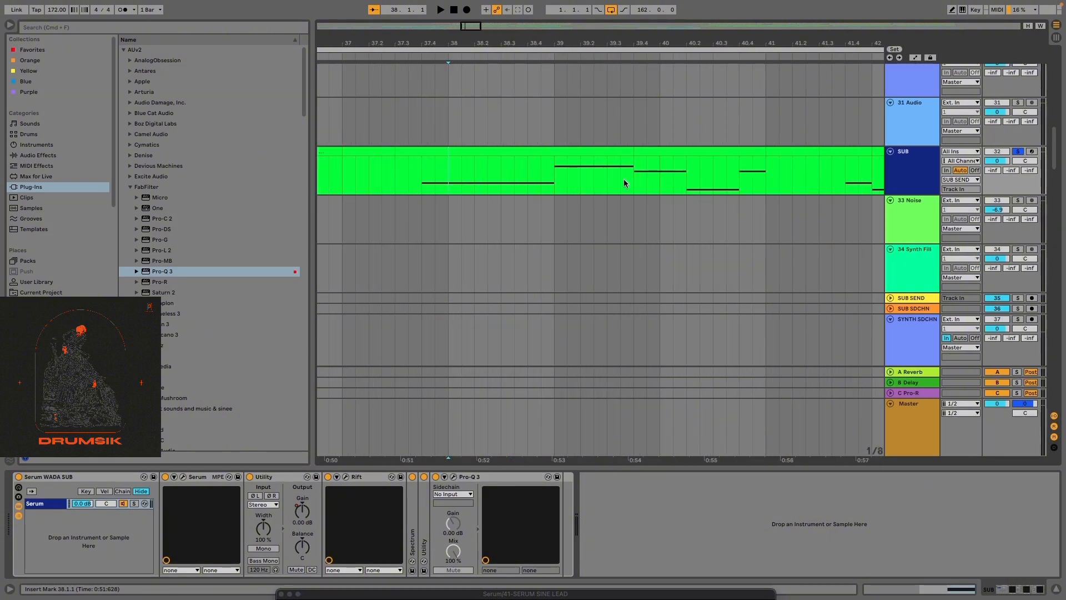
scroll(624, 179, "down", 3)
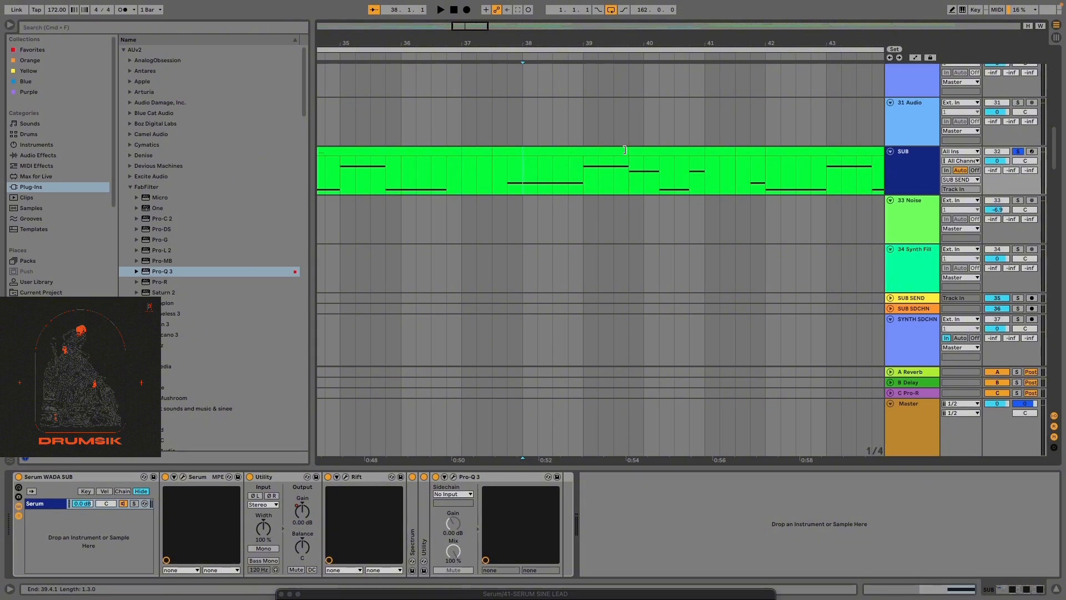
Move the solo from SUB to track 41, set the insert marker at bar 38.1 there, and start playback
scroll(762, 202, "down", 10)
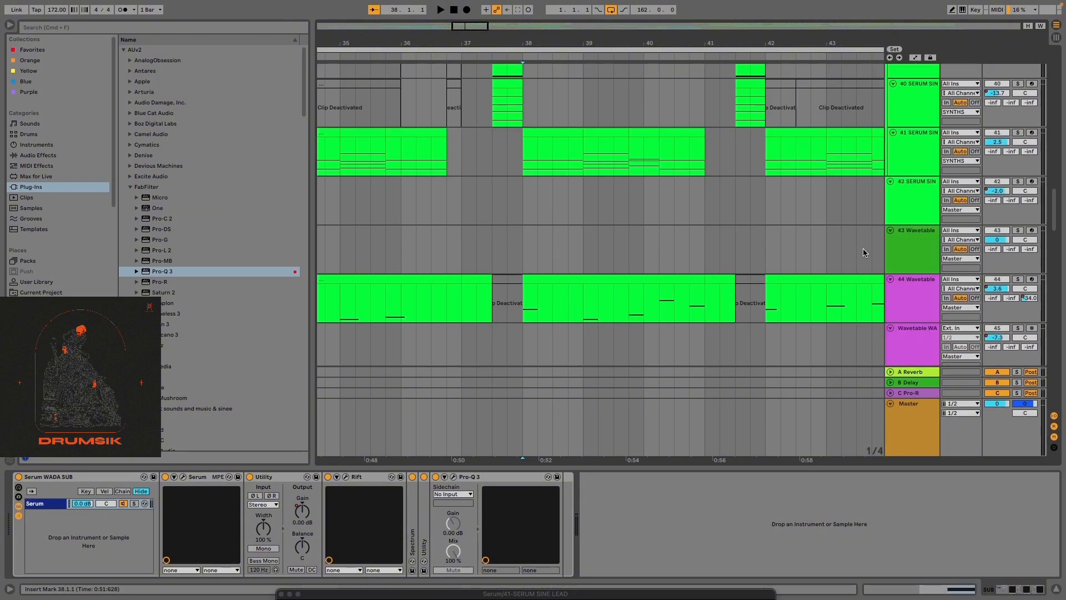
left_click(1017, 136)
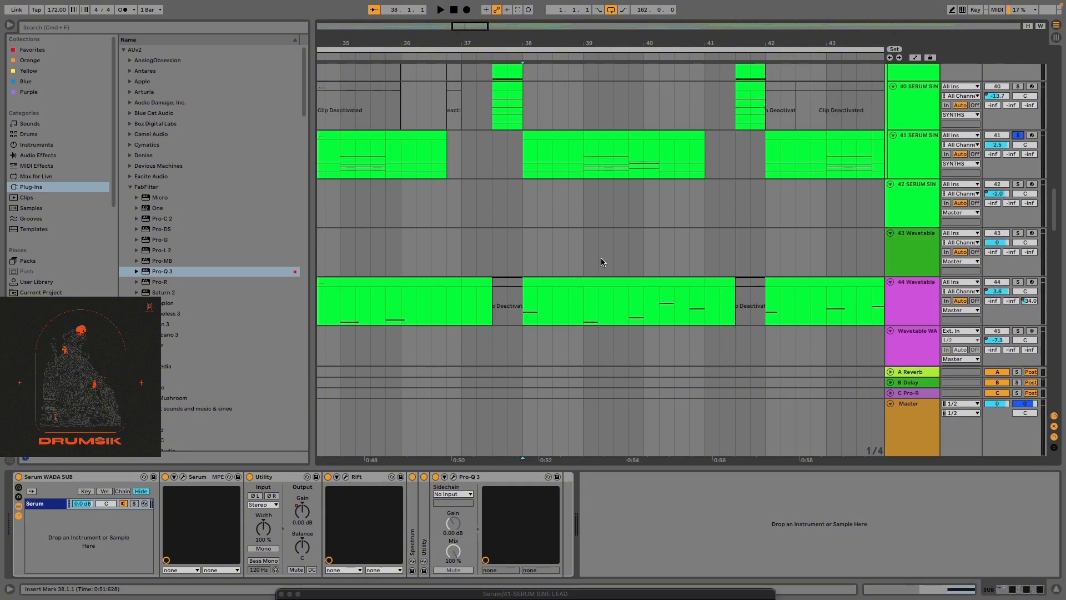
scroll(583, 258, "up", 2)
scroll(538, 254, "up", 5)
left_click(489, 226)
key("space")
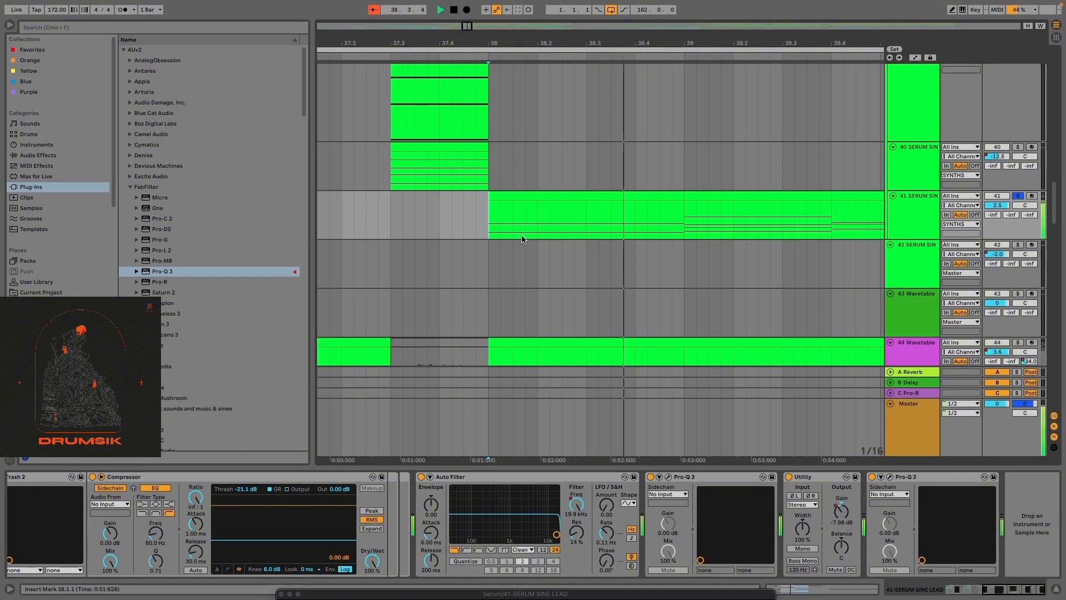
Listen to track 41's clips up to bar 48, place the insert marker at 47.4, and stop playback
scroll(522, 239, "down", 5)
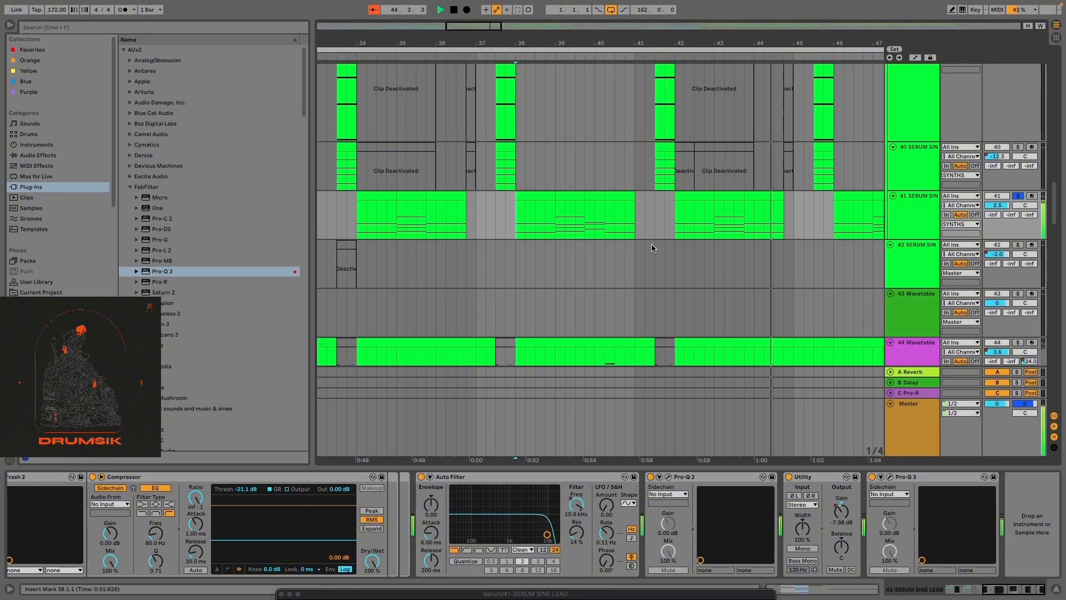
scroll(652, 245, "down", 4)
scroll(782, 254, "up", 5)
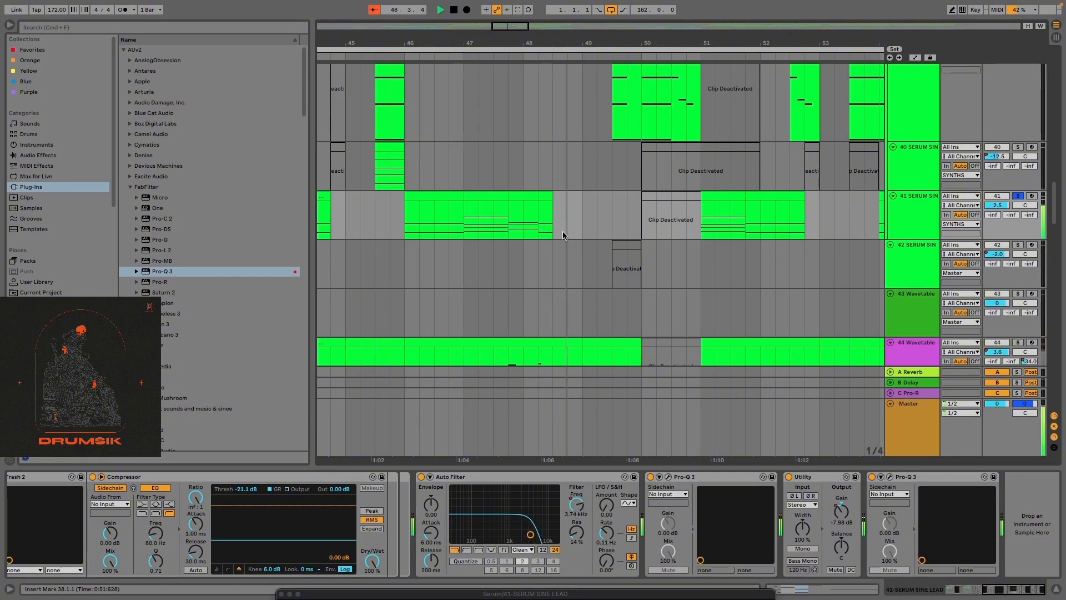
left_click(507, 231)
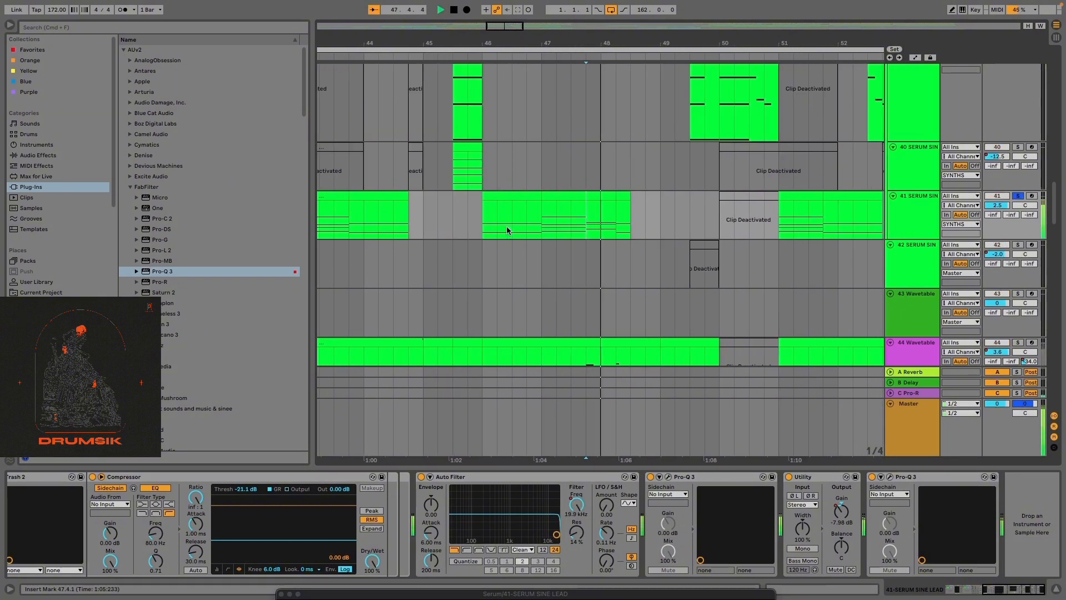
key("space")
Select track 41's clip starting at bar 46, open its MIDI notes, and enlarge the note editor
scroll(525, 223, "up", 5)
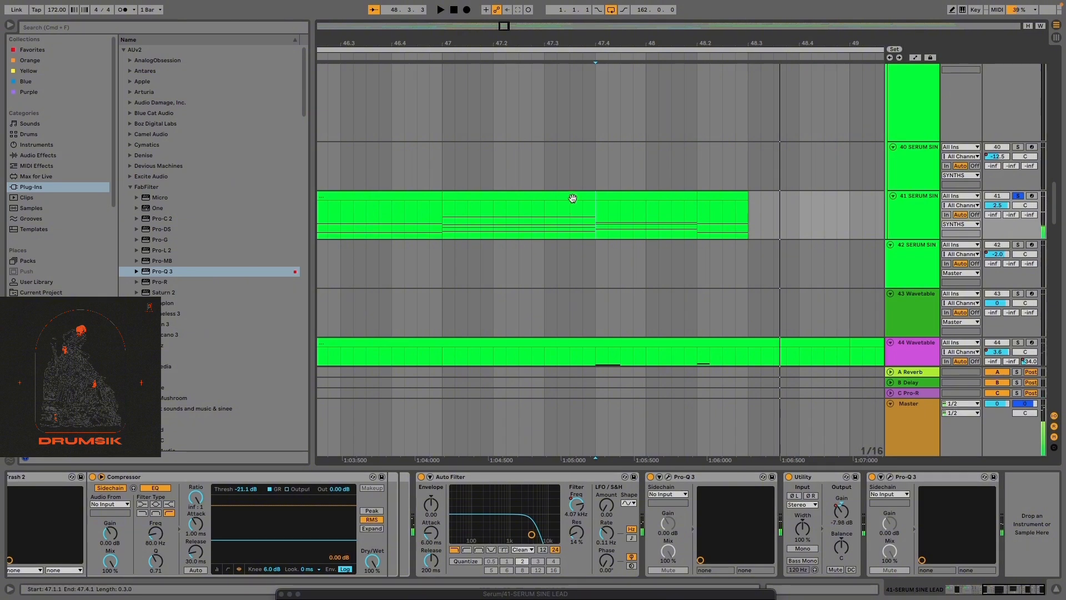
left_click(721, 195)
scroll(722, 195, "down", 5)
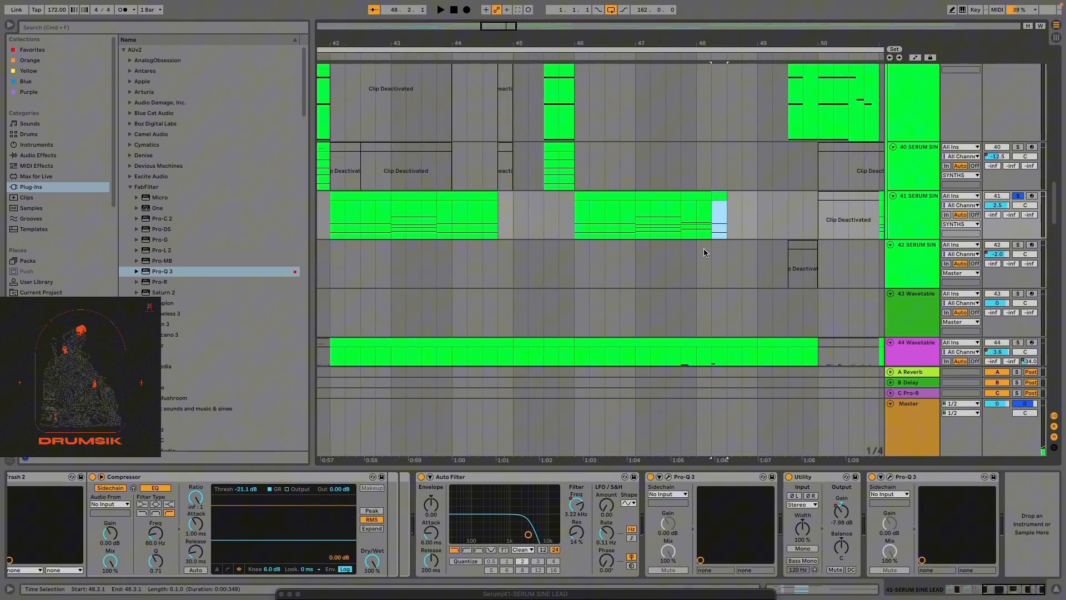
left_click(594, 196, "shift")
double_click(594, 195)
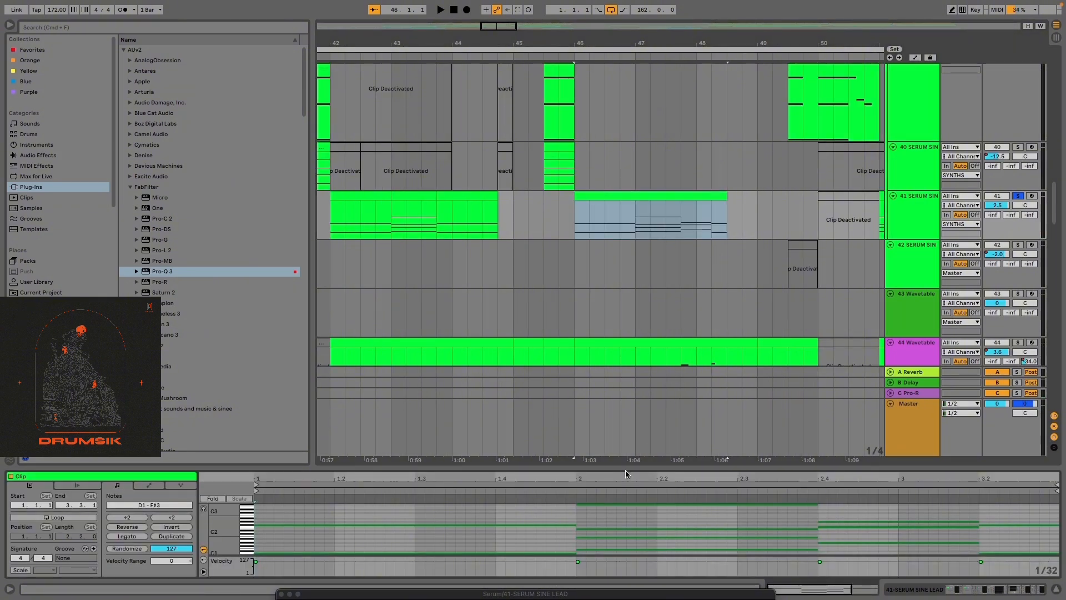
left_click_drag(625, 470, 632, 338)
Play track 41's chord notes from bar 47.1 and stop playback after the chord change
left_click(637, 220)
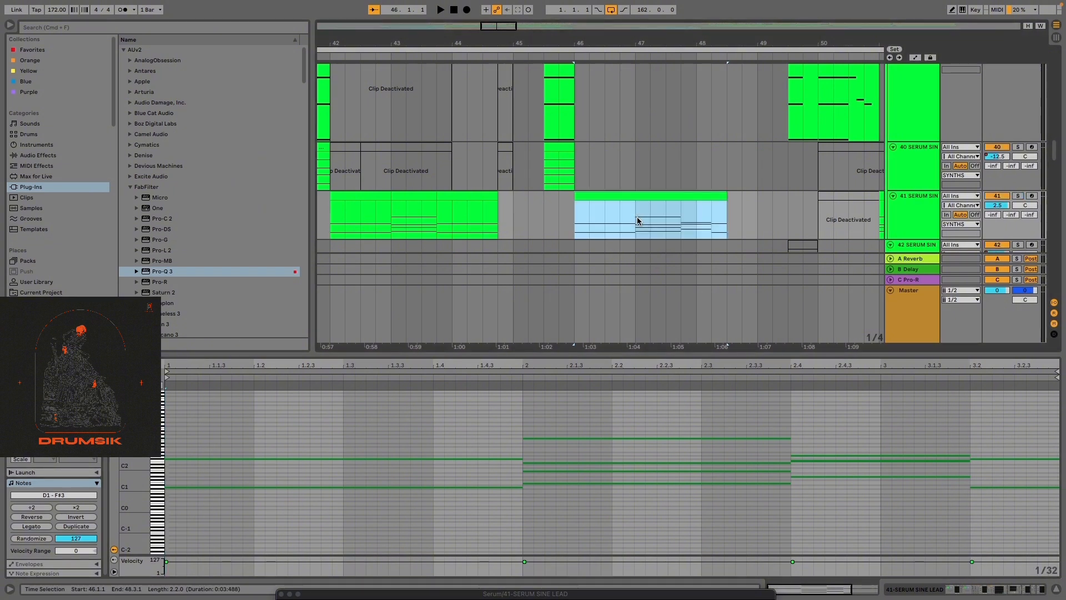
left_click(636, 219)
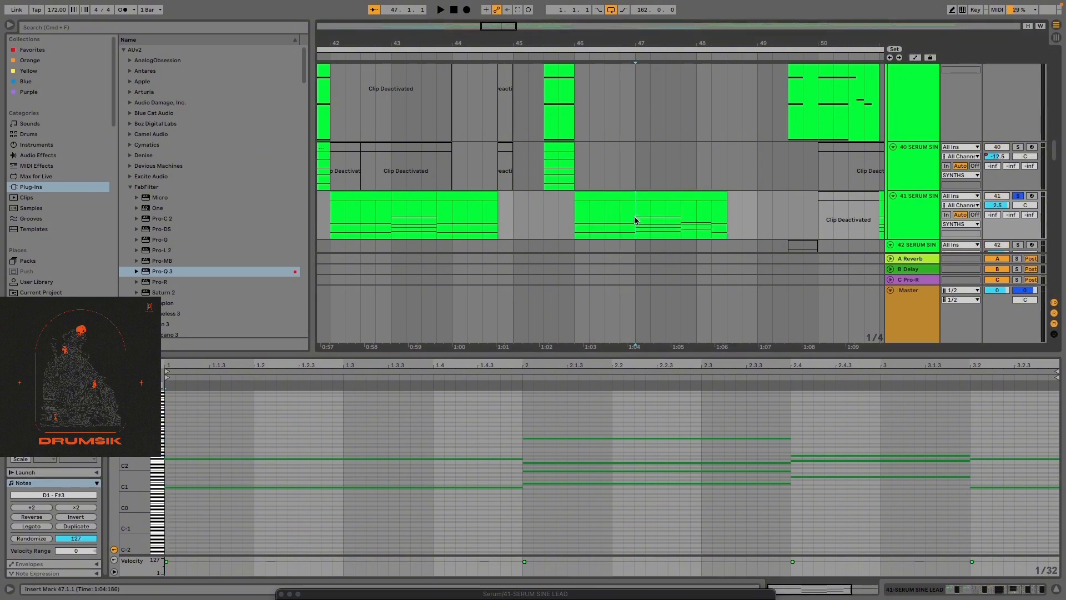
key("space")
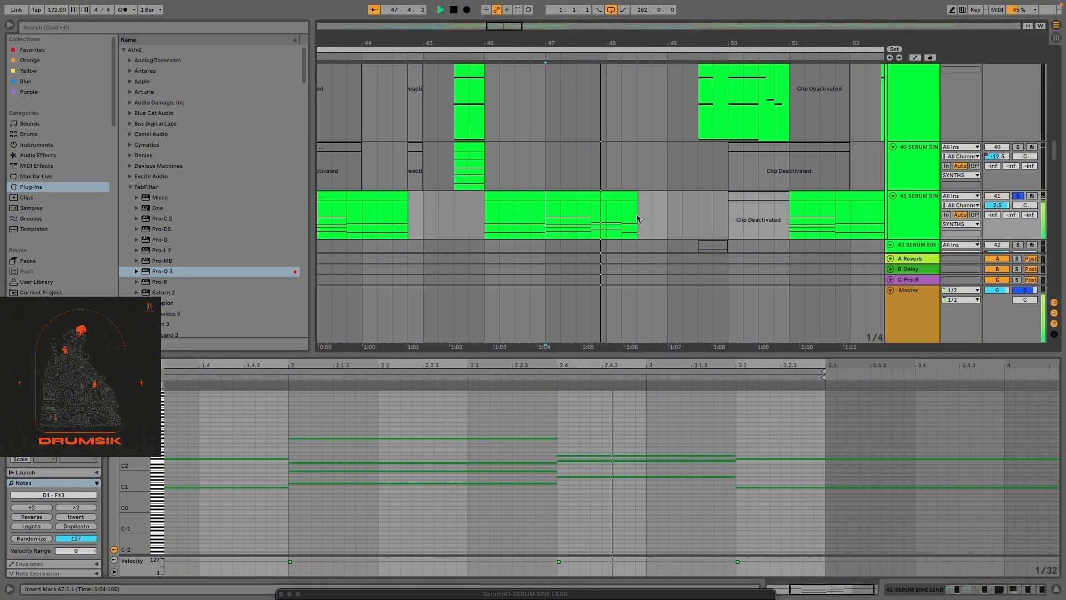
key("space")
Select track 41's clip at bar 46, turn on automation mode, and show Serum's A Warp automation on that track
scroll(564, 236, "down", 5)
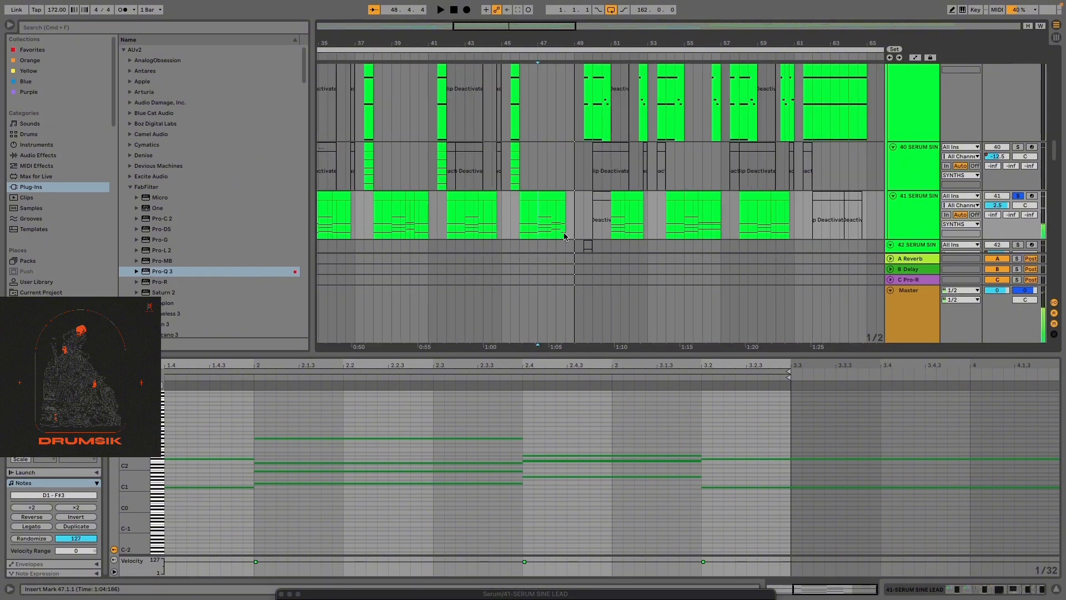
scroll(506, 203, "up", 5)
left_click(621, 205)
key("a")
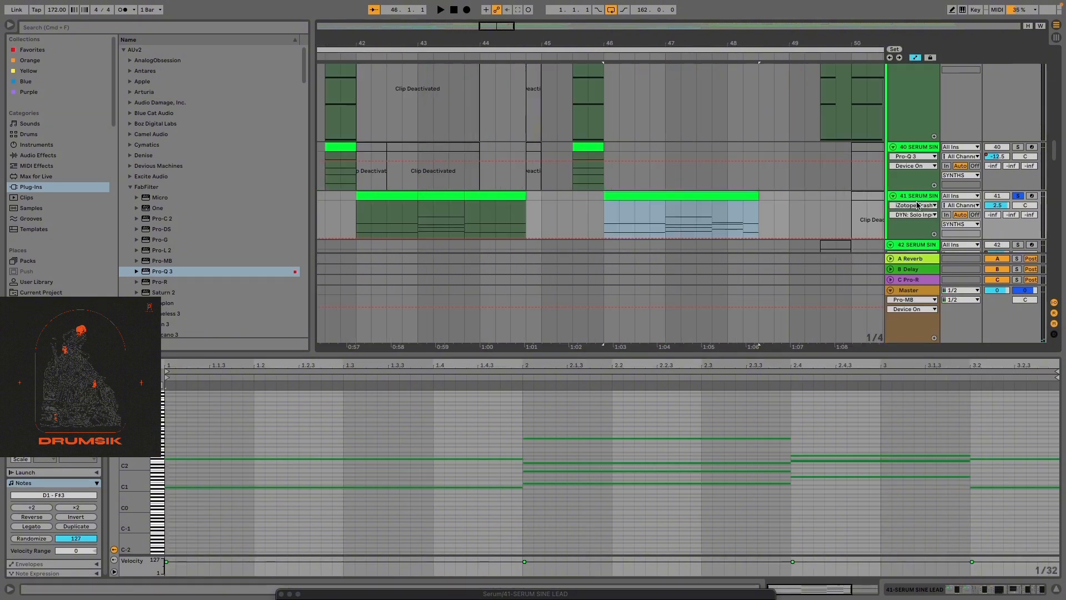
left_click(915, 205)
left_click(751, 230)
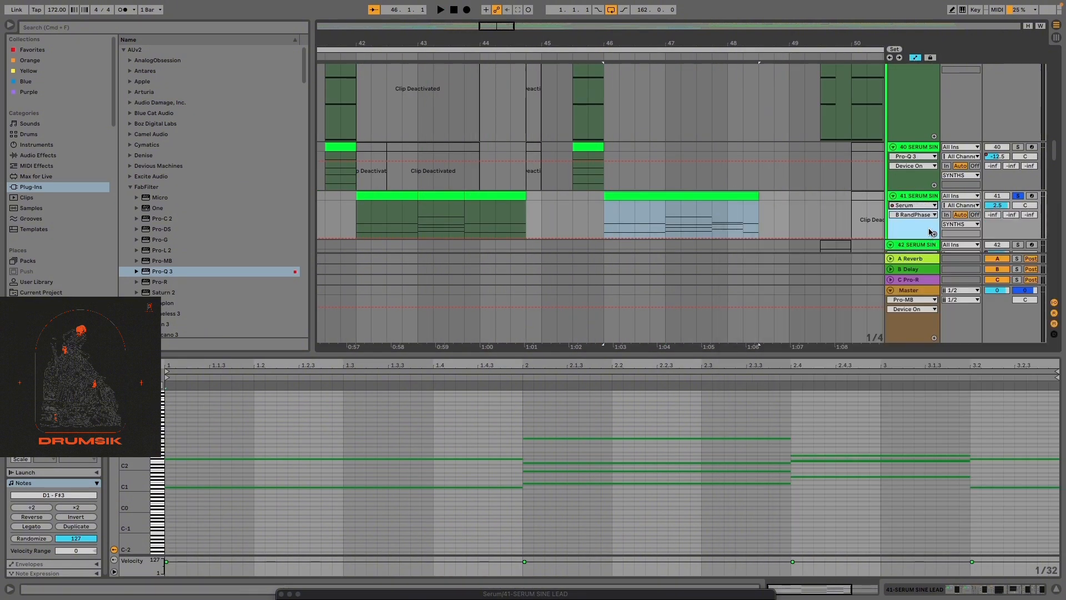
left_click(916, 215)
left_click(913, 257)
Examine the A Warp automation across track 41's clips and place the insert marker at bar 35.4
scroll(670, 212, "up", 3)
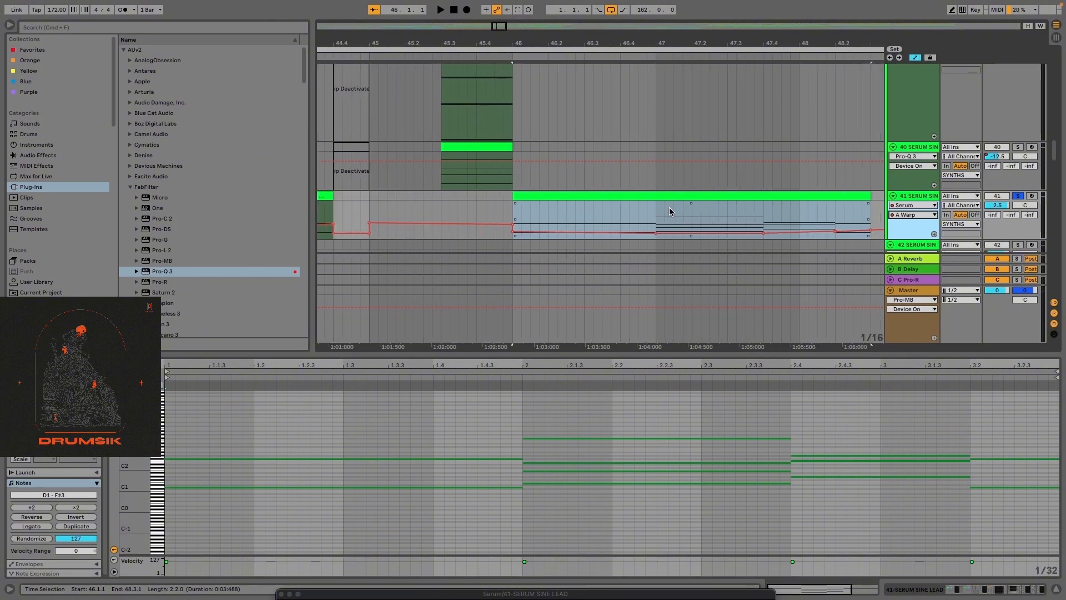
scroll(570, 222, "down", 6)
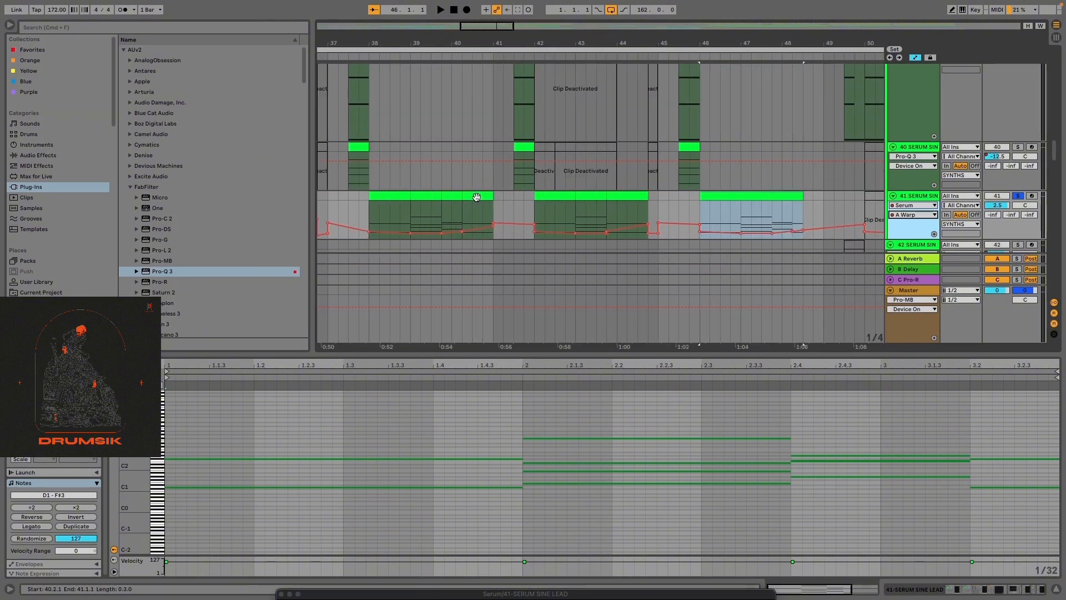
scroll(571, 209, "up", 5)
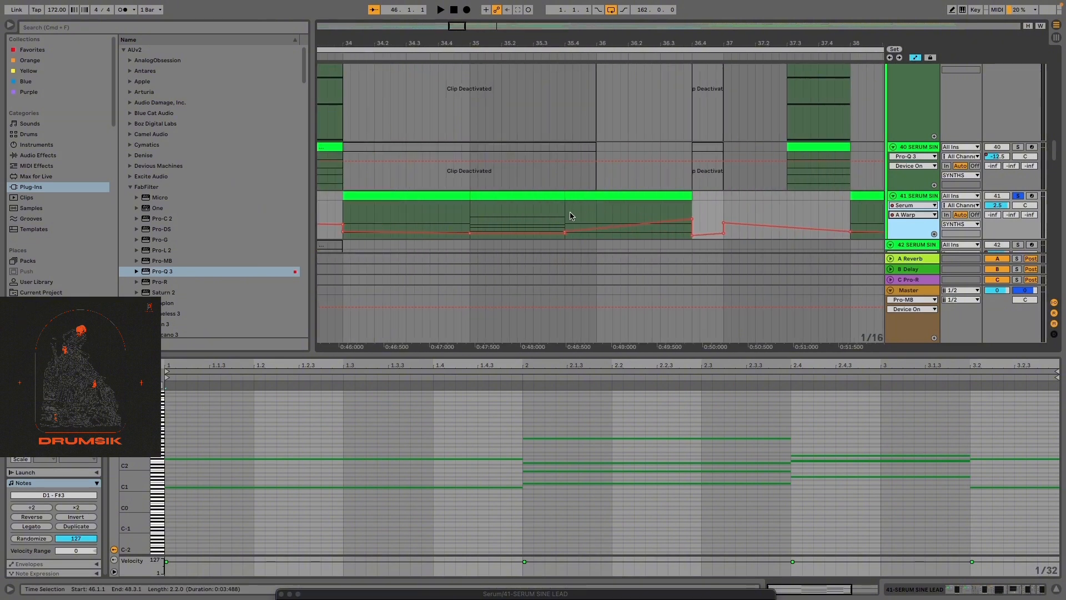
left_click(570, 215)
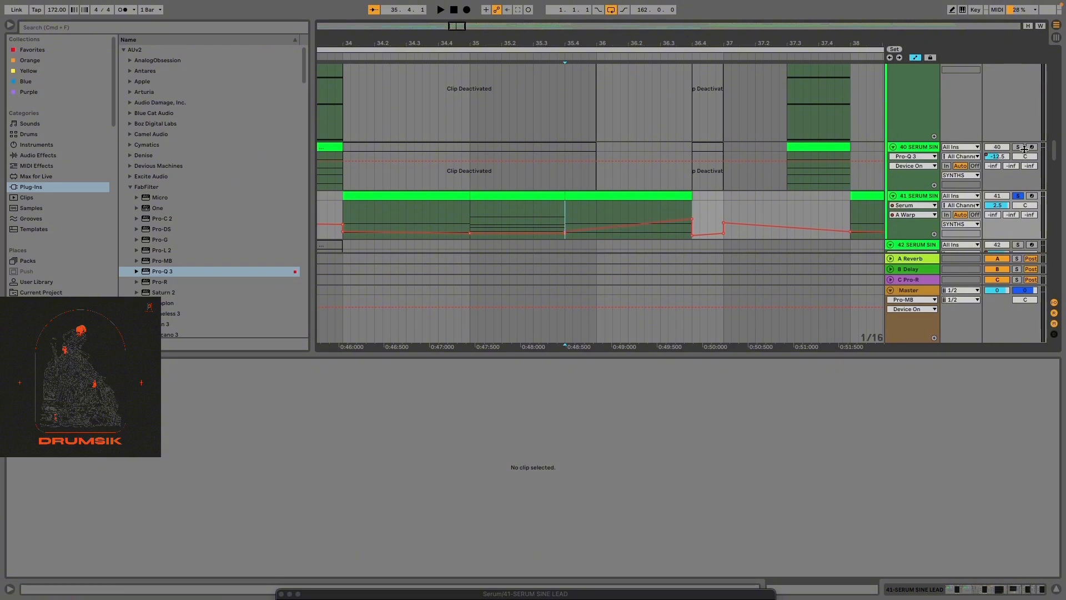
Try a higher A Warp automation point at bar 36.4 on track 41 and audition the steeper rise from bar 35.4
key("space")
left_click_drag(693, 218, 693, 202)
key("space")
key("super+z")
scroll(503, 225, "down", 10)
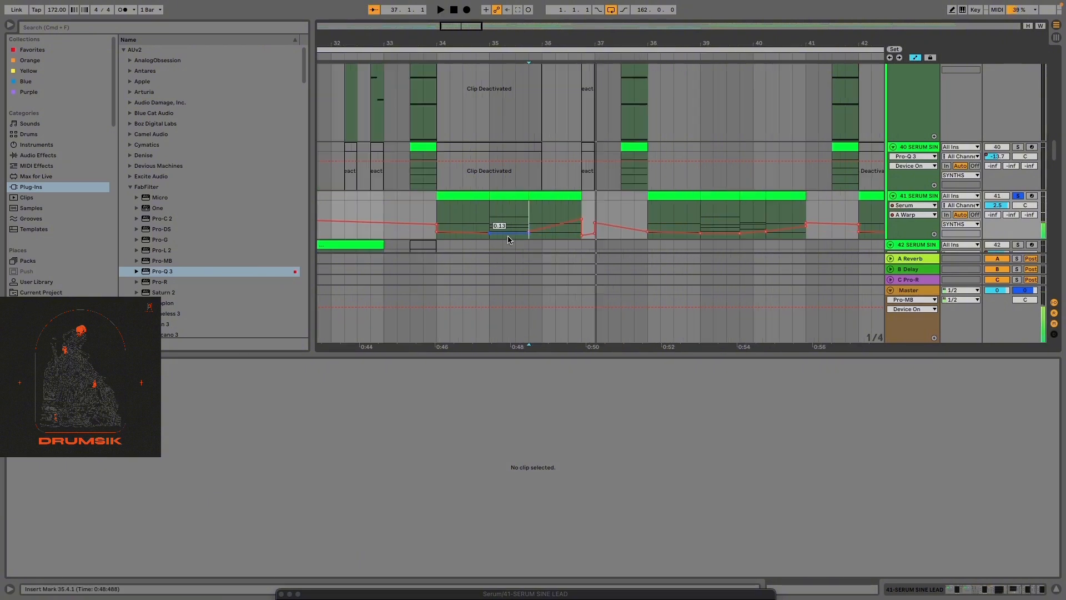
scroll(497, 225, "up", 8)
key("super+shift+z")
key("space")
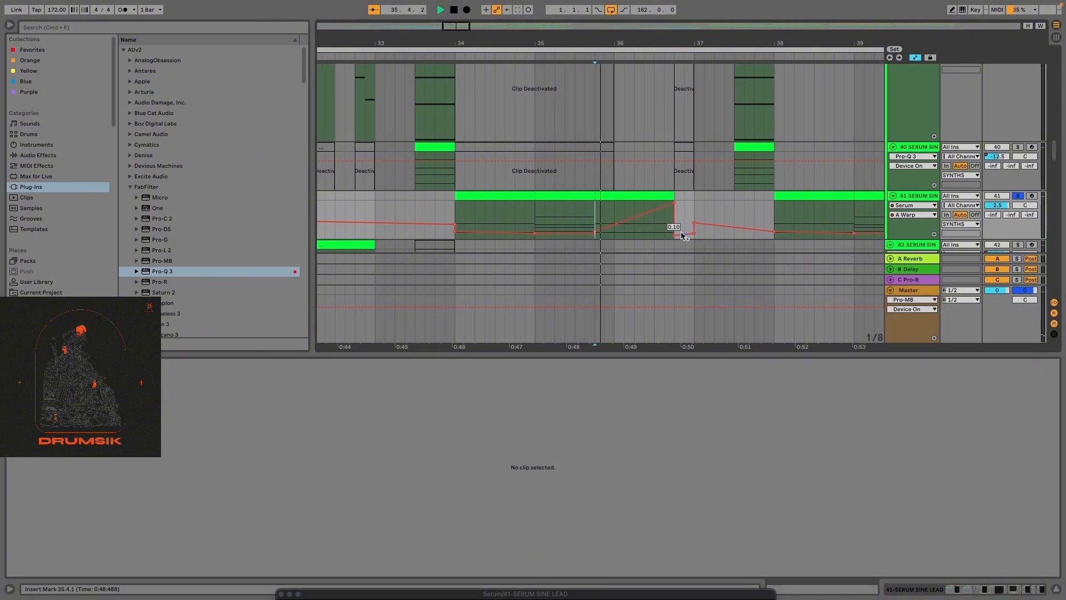
key("space")
key("super+z")
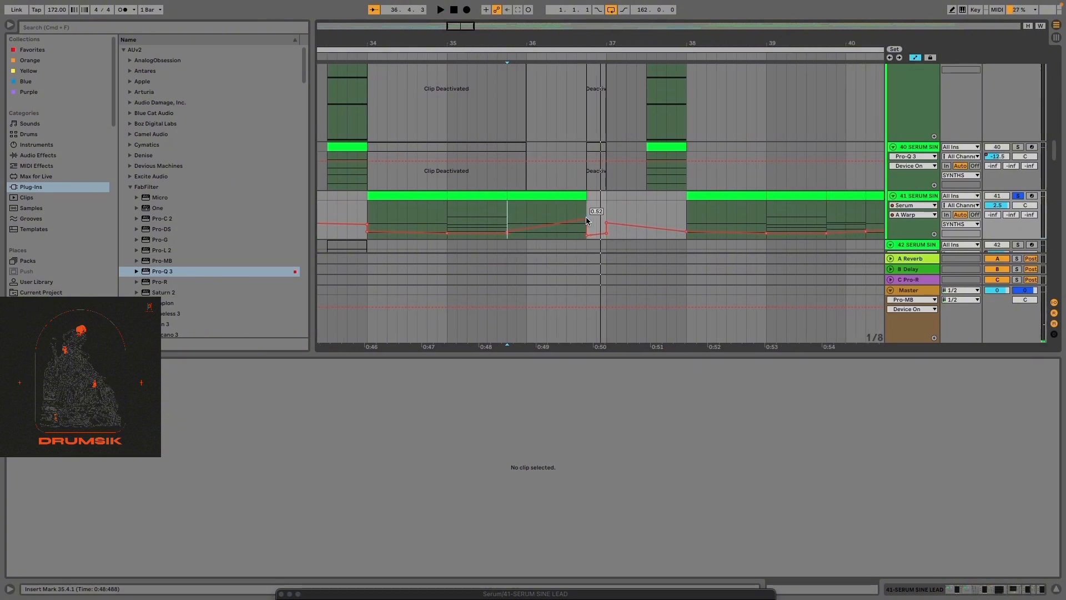
Play track 41 from bar 35.4 with the original A Warp curve and examine that automation across the whole arrangement
key("space")
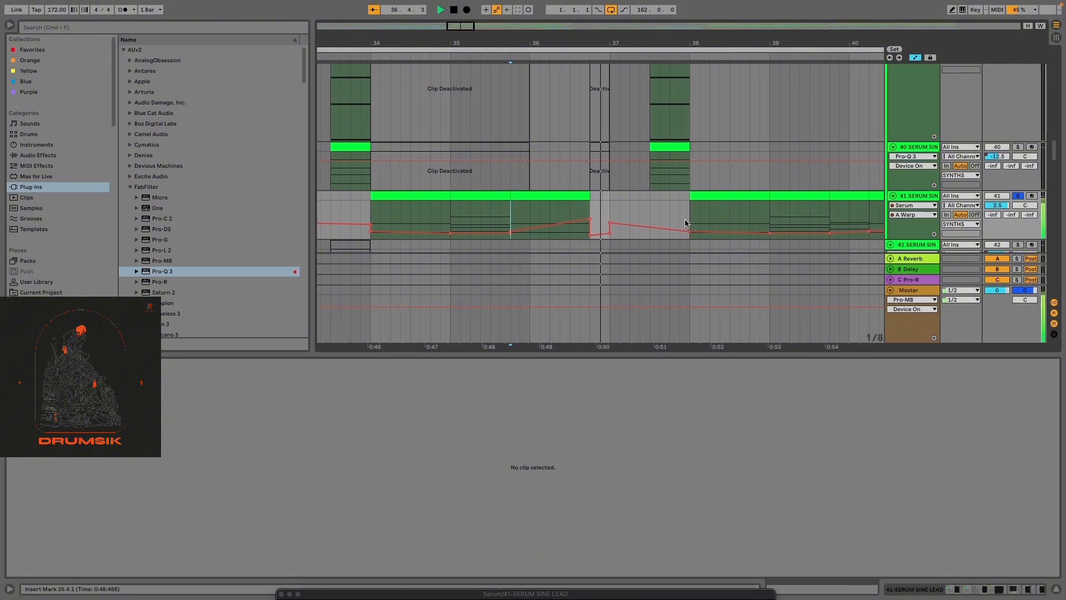
key("space")
scroll(535, 217, "down", 5)
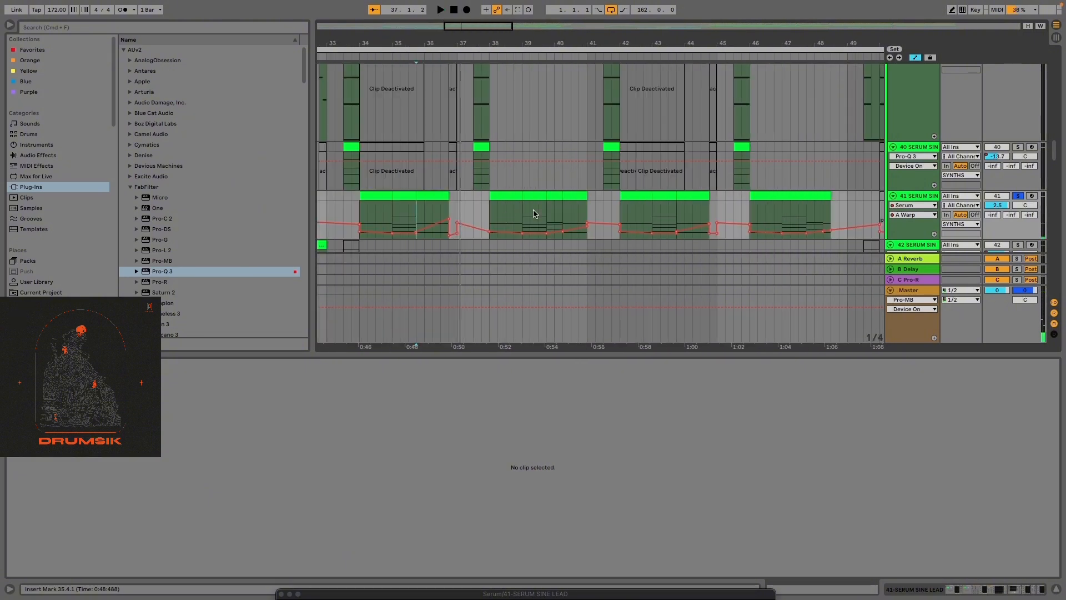
scroll(588, 215, "up", 5)
scroll(514, 214, "down", 2)
scroll(514, 215, "down", 6)
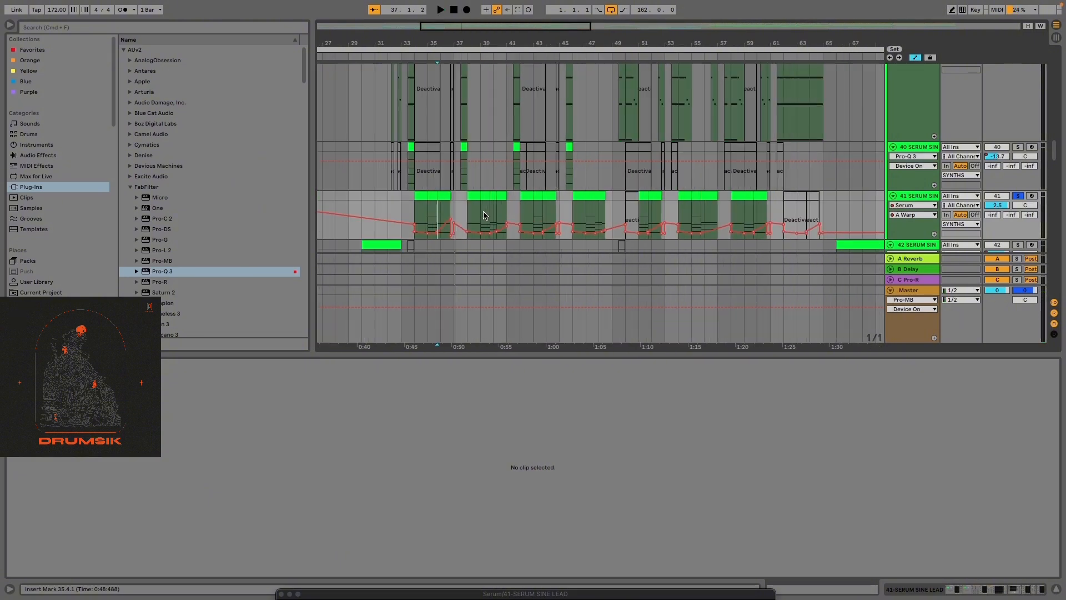
scroll(430, 227, "down", 5)
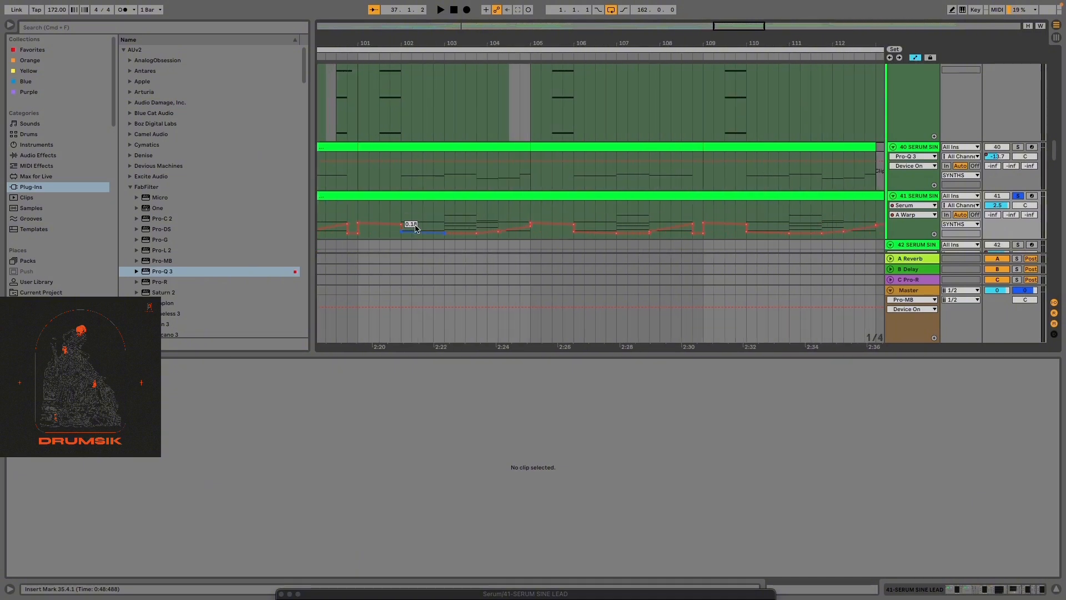
scroll(801, 260, "up", 8)
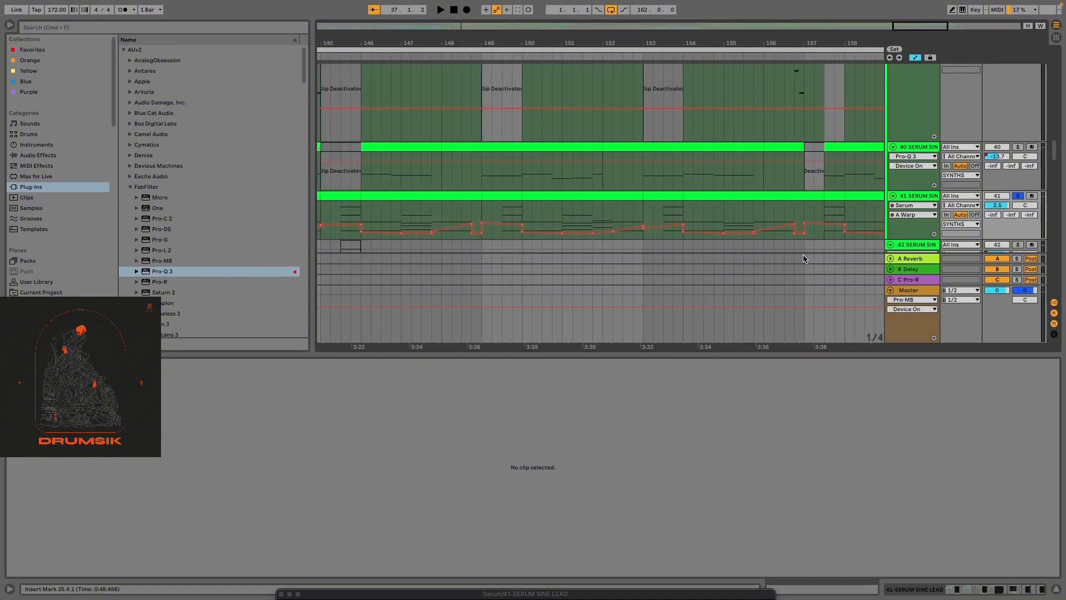
scroll(780, 229, "down", 8)
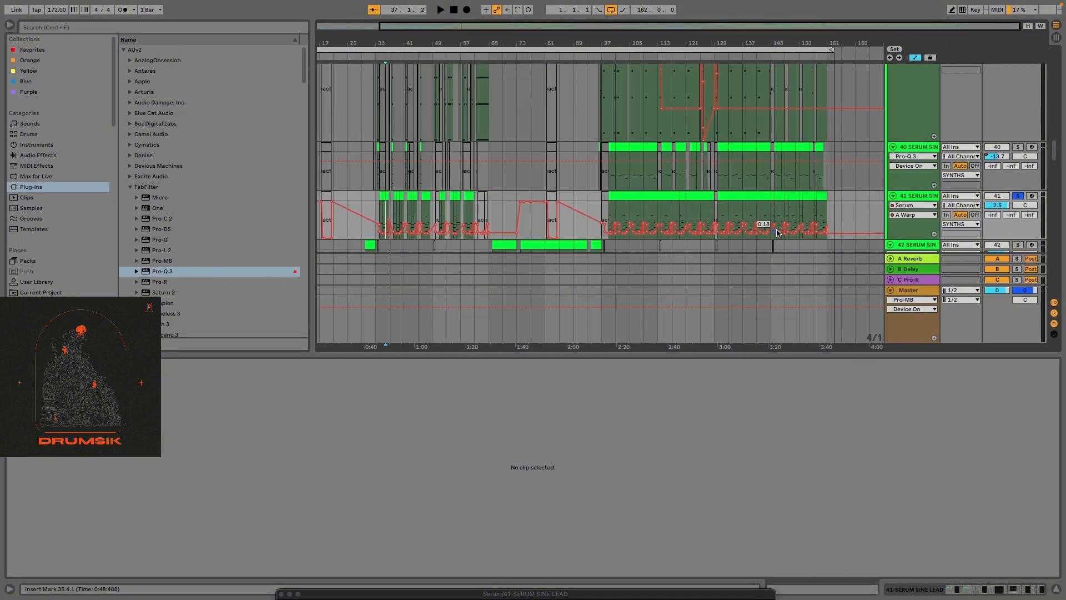
Place the insert marker at bar 35.1 on track 41 and examine the A Warp rise leading up to bar 36.4
scroll(451, 221, "up", 11)
scroll(455, 225, "up", 4)
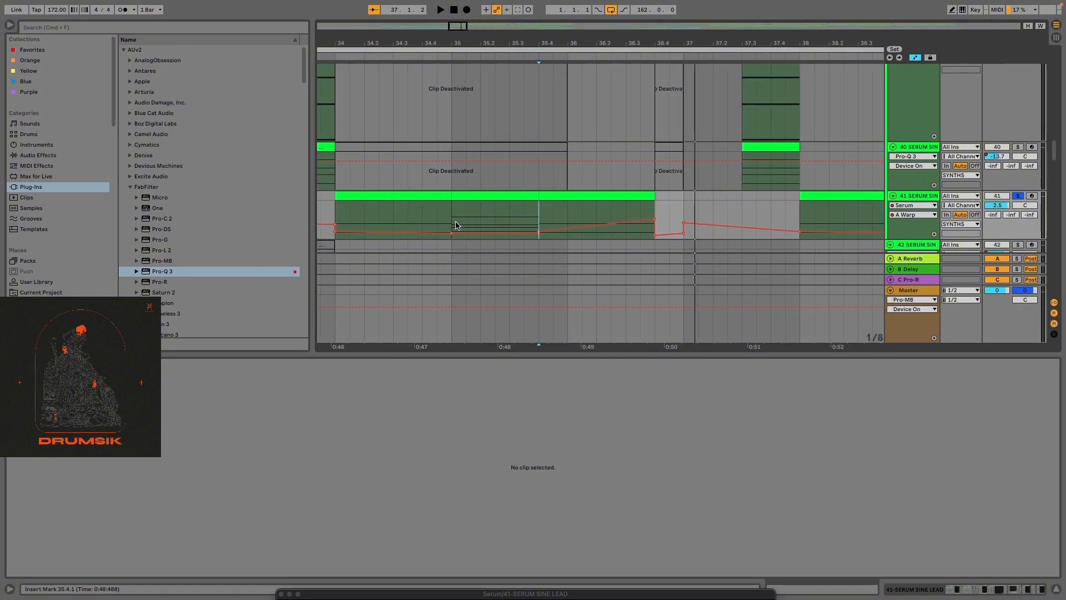
scroll(456, 226, "down", 10)
scroll(456, 225, "up", 9)
left_click(456, 225)
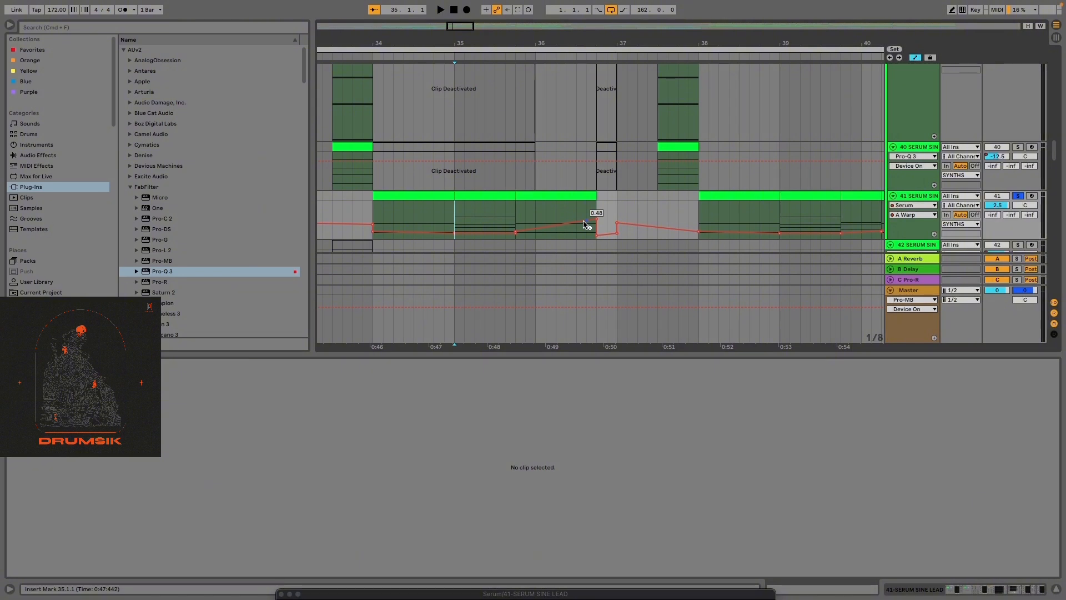
scroll(588, 224, "down", 4)
scroll(523, 217, "up", 6)
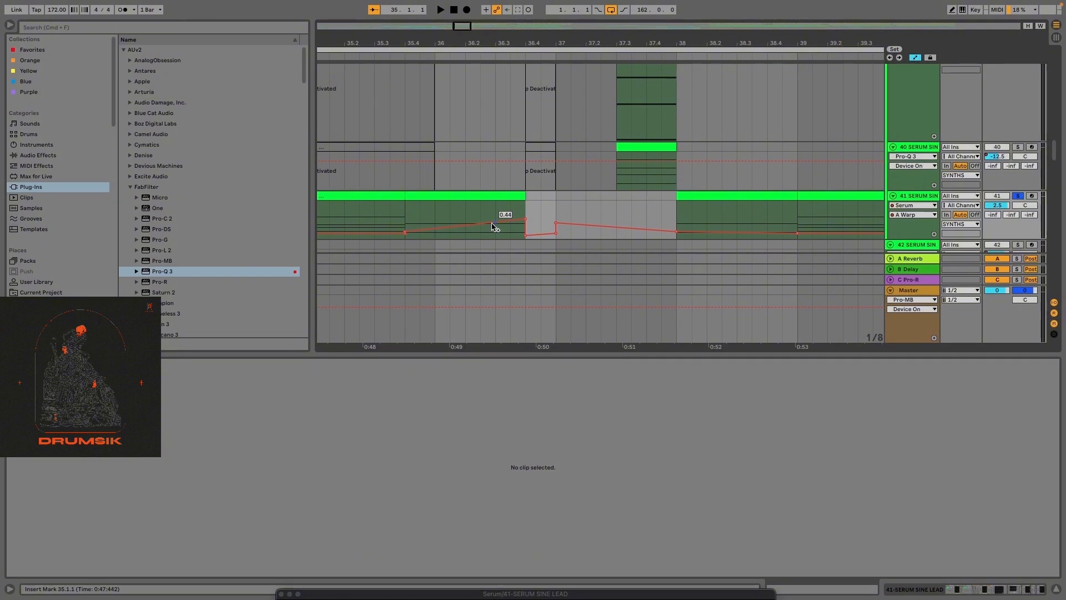
scroll(568, 209, "down", 10)
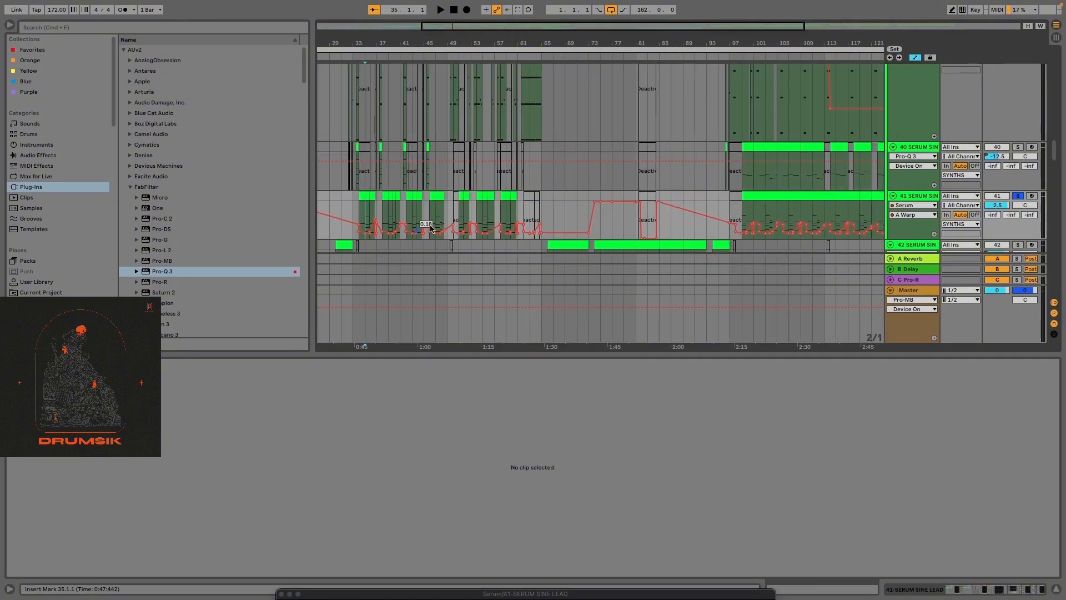
scroll(483, 217, "down", 5)
Turn off automation mode and place the insert marker at bar 51.1 on track 44, the Wavetable WADA LEAD
key("a")
scroll(434, 191, "up", 10)
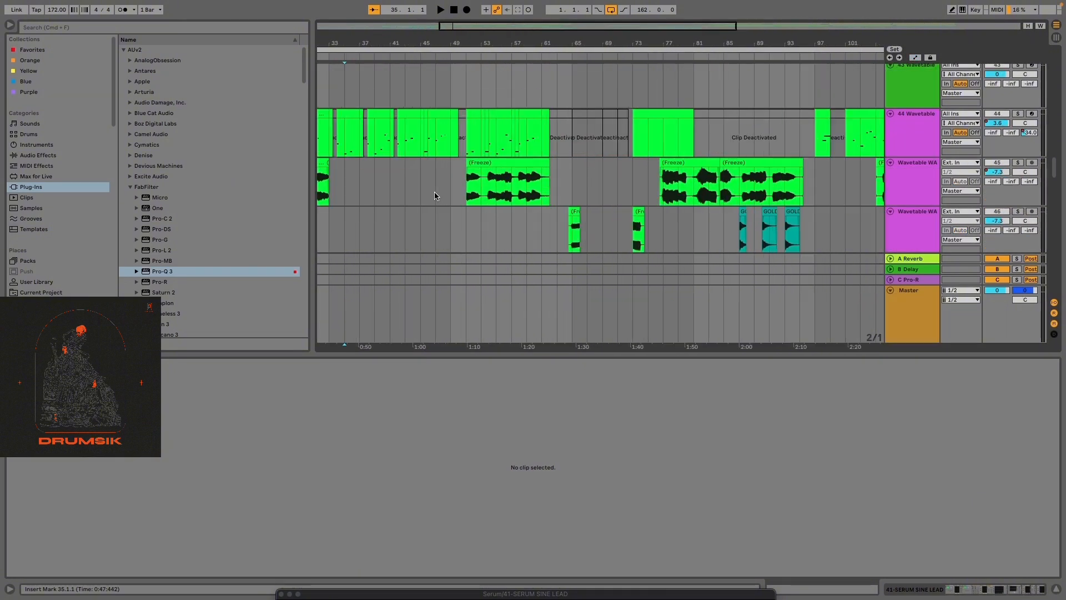
scroll(541, 188, "up", 3)
scroll(550, 192, "down", 2)
left_click(550, 176)
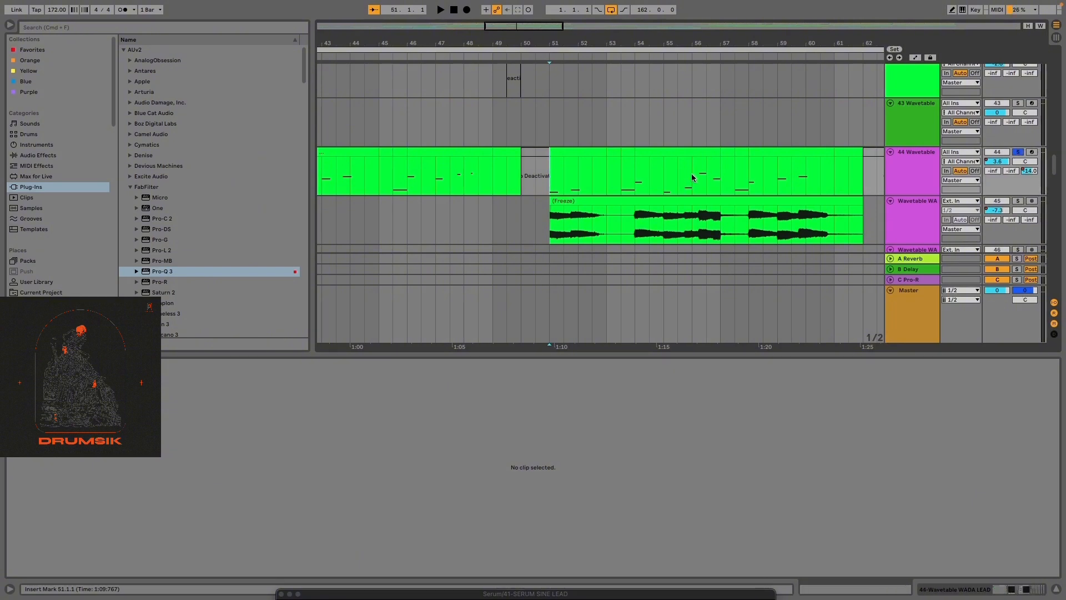
Solo the SYNTHS group and compare its sine lead clips around bar 51 with the Wavetable lead clips
scroll(691, 173, "up", 6)
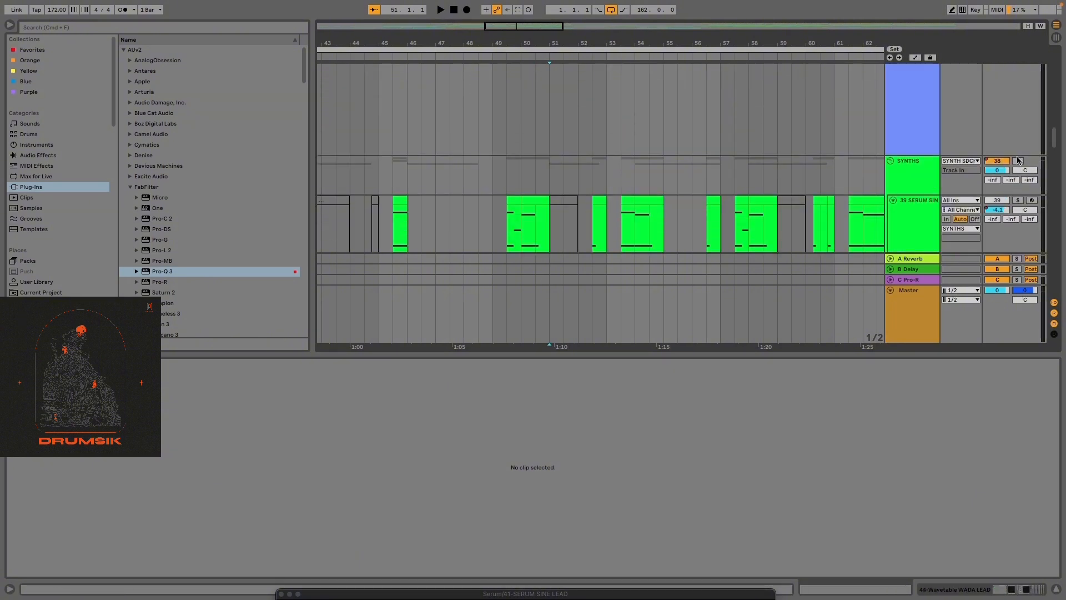
scroll(697, 214, "down", 8)
scroll(718, 210, "up", 6)
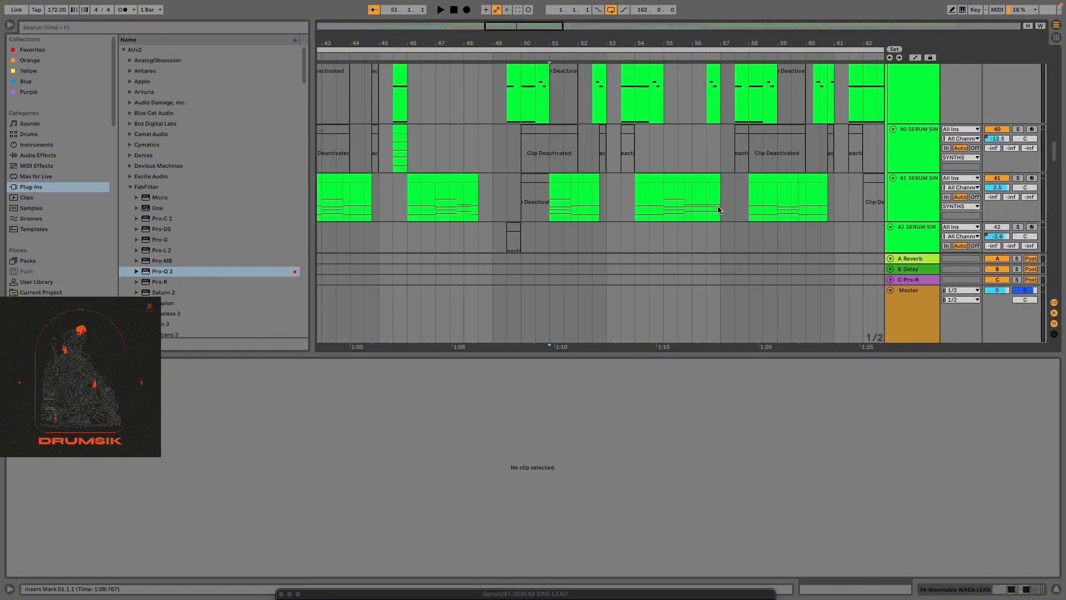
scroll(718, 210, "down", 4)
scroll(721, 202, "up", 8)
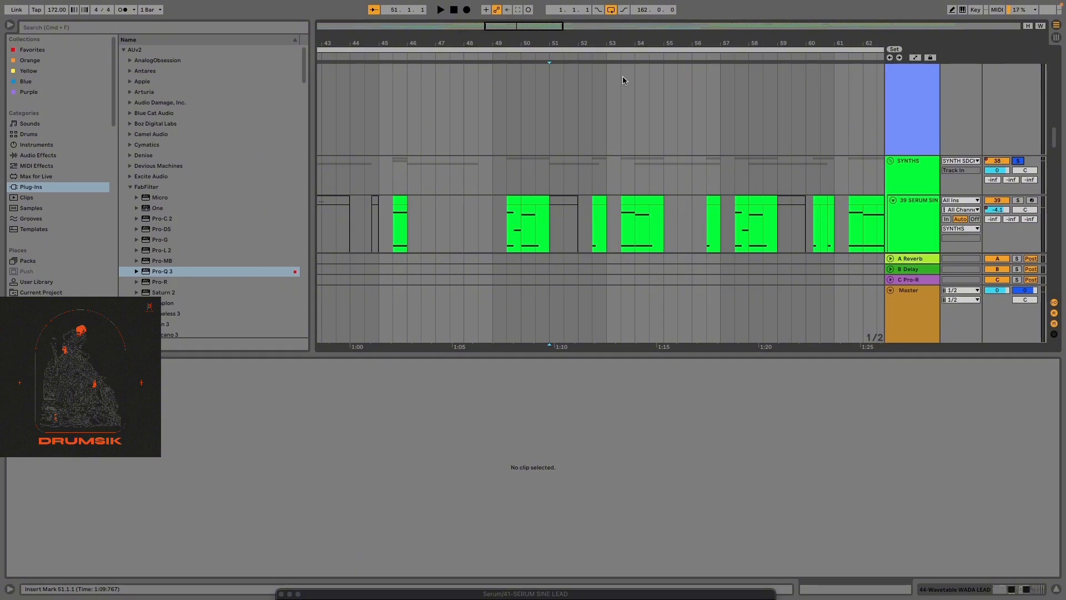
scroll(624, 80, "down", 8)
scroll(592, 150, "up", 6)
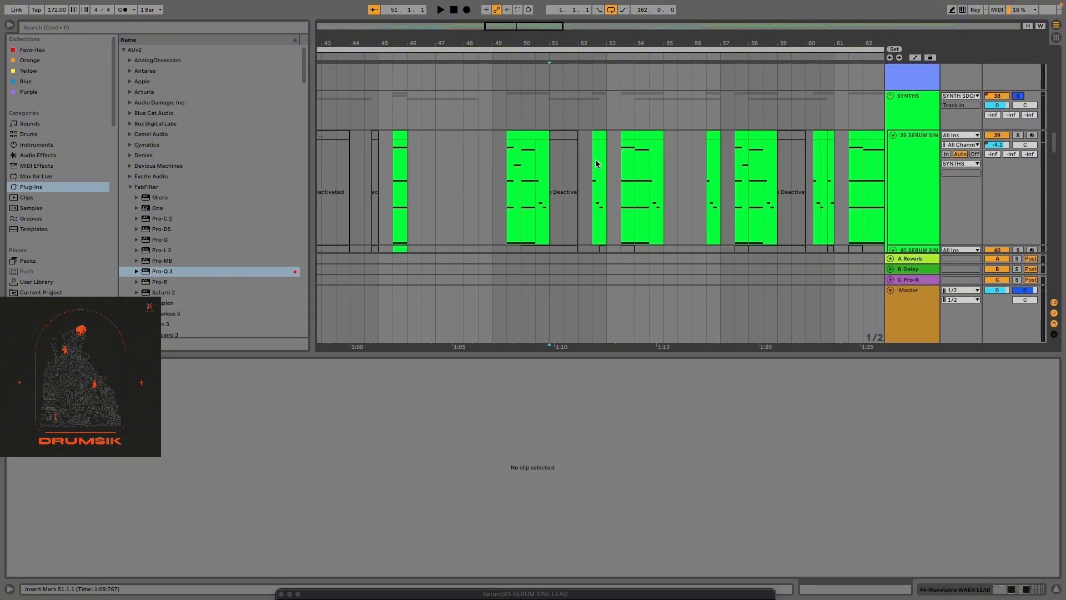
scroll(596, 164, "down", 8)
Solo track 44 alongside the SYNTHS group and play both from bar 51.1
left_click(1017, 126)
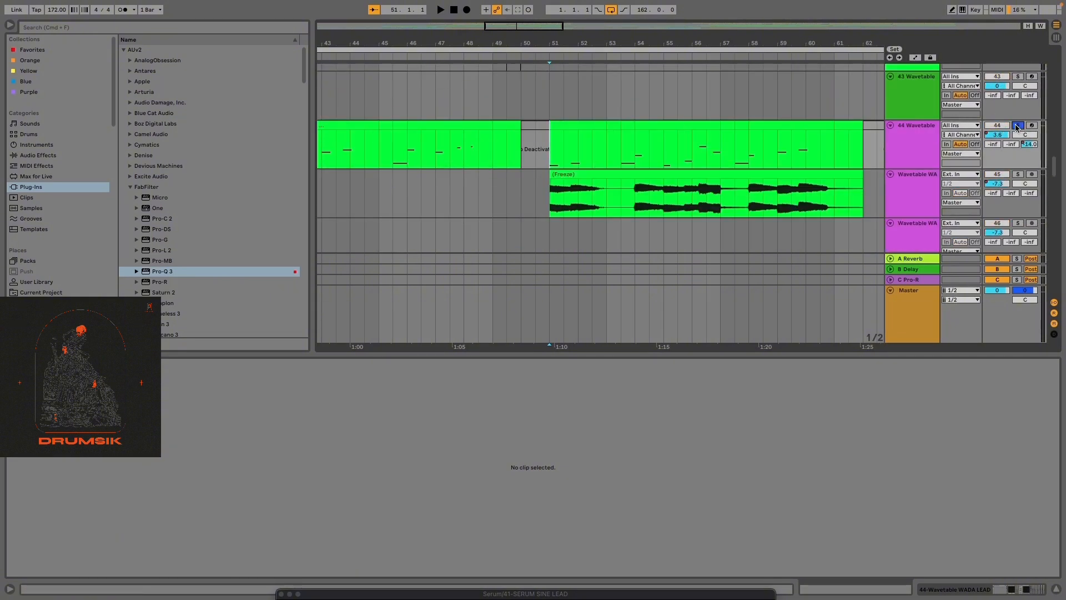
key("space")
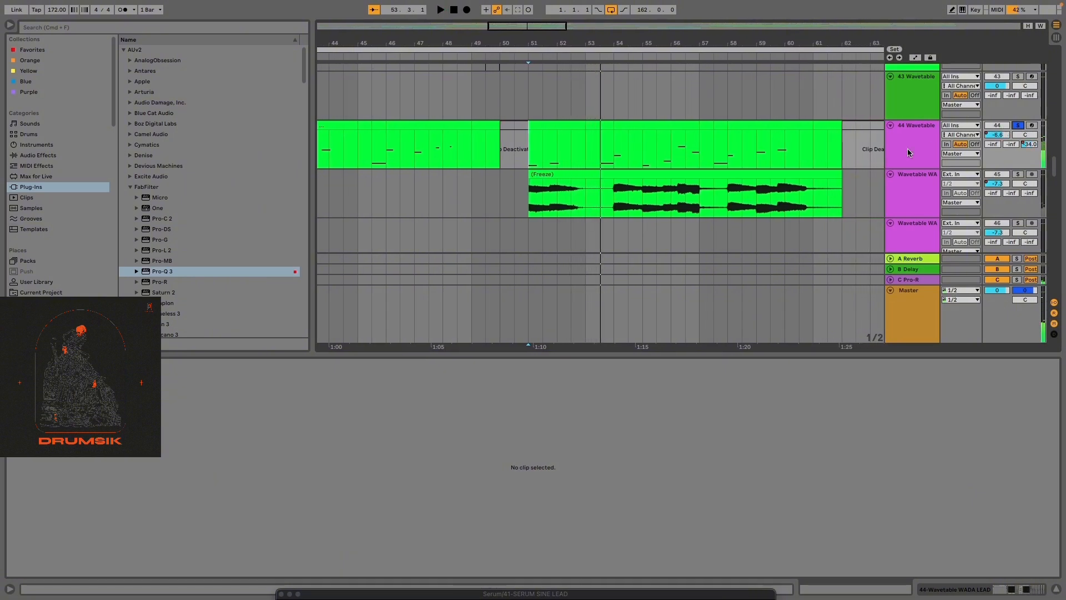
scroll(899, 158, "up", 8)
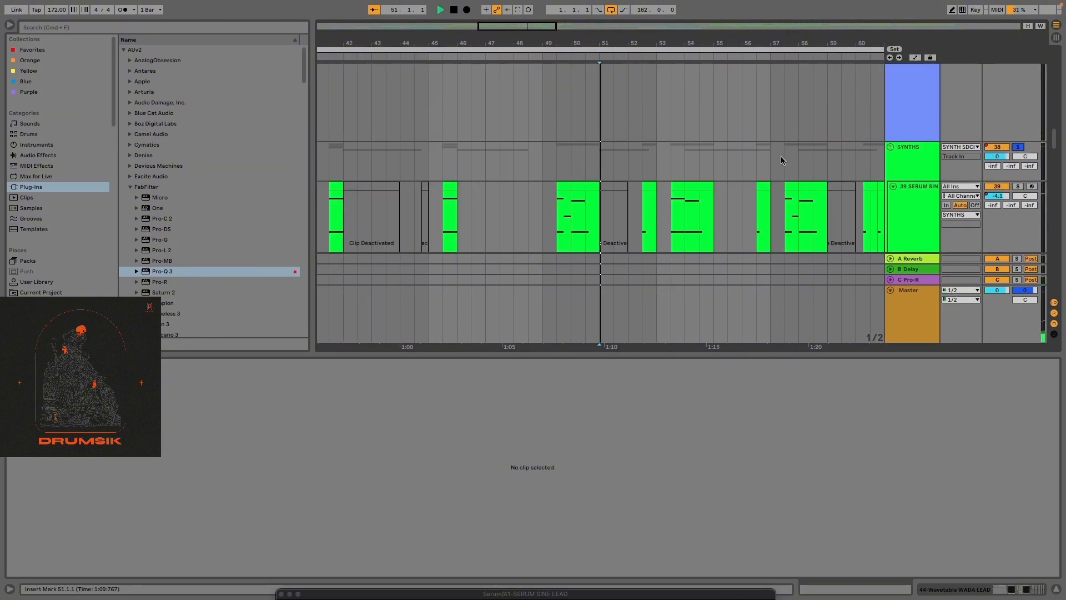
scroll(722, 157, "down", 8)
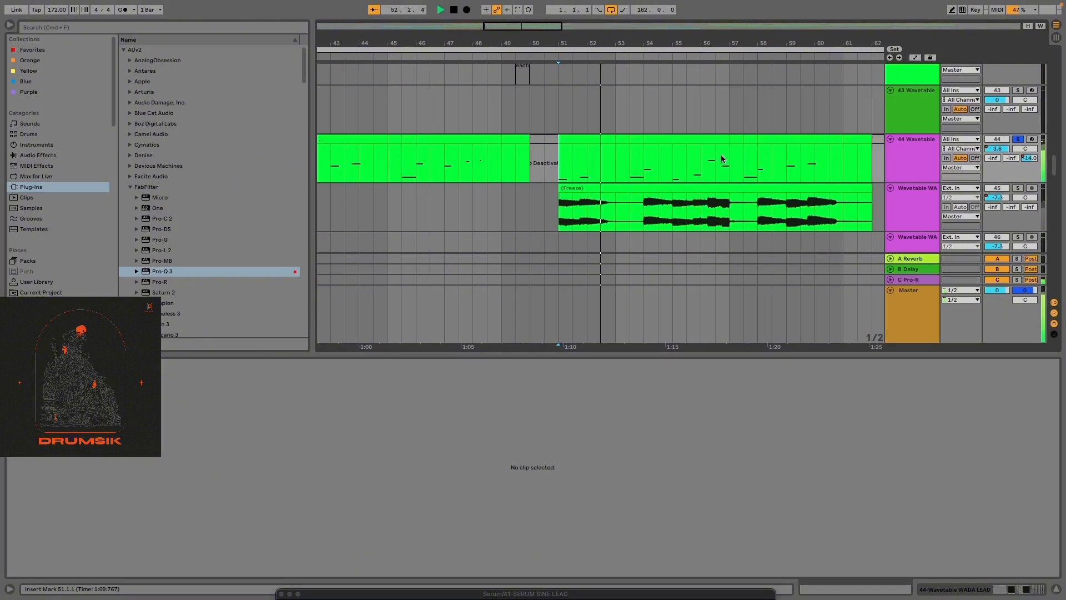
scroll(543, 178, "up", 3)
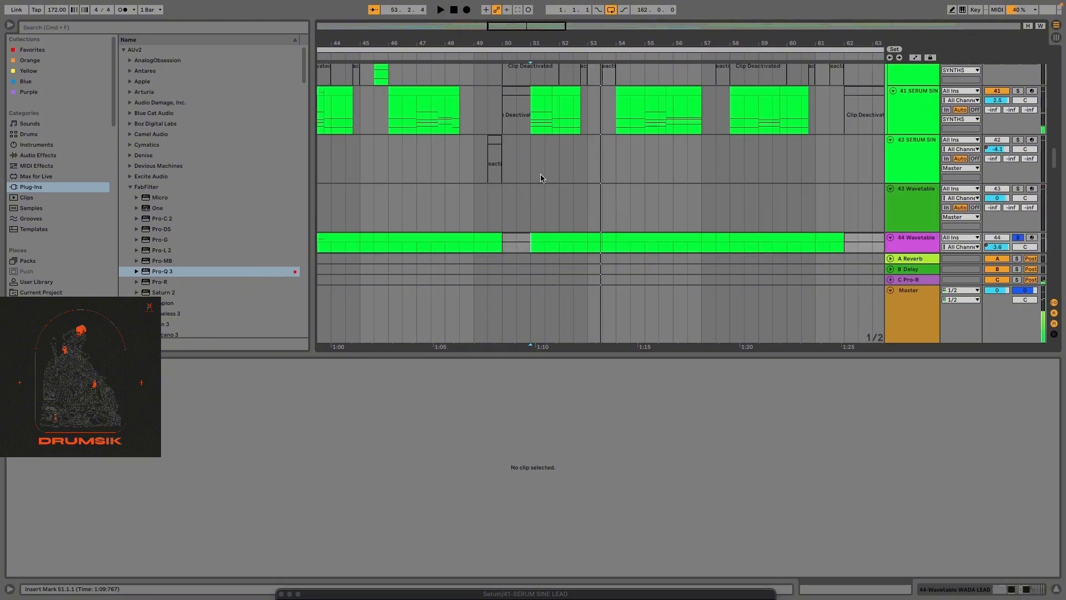
Open track 45's frozen audio clip at bar 51.1, then solo the track and play the clip
scroll(543, 178, "up", 3)
scroll(667, 158, "down", 6)
scroll(562, 133, "up", 4)
left_click(562, 120)
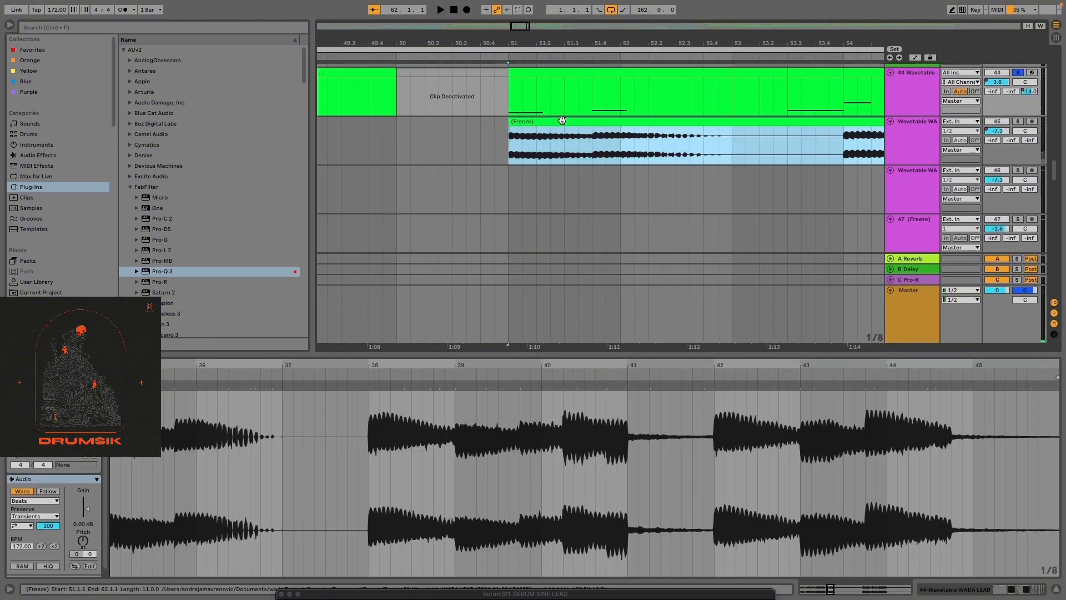
key("space")
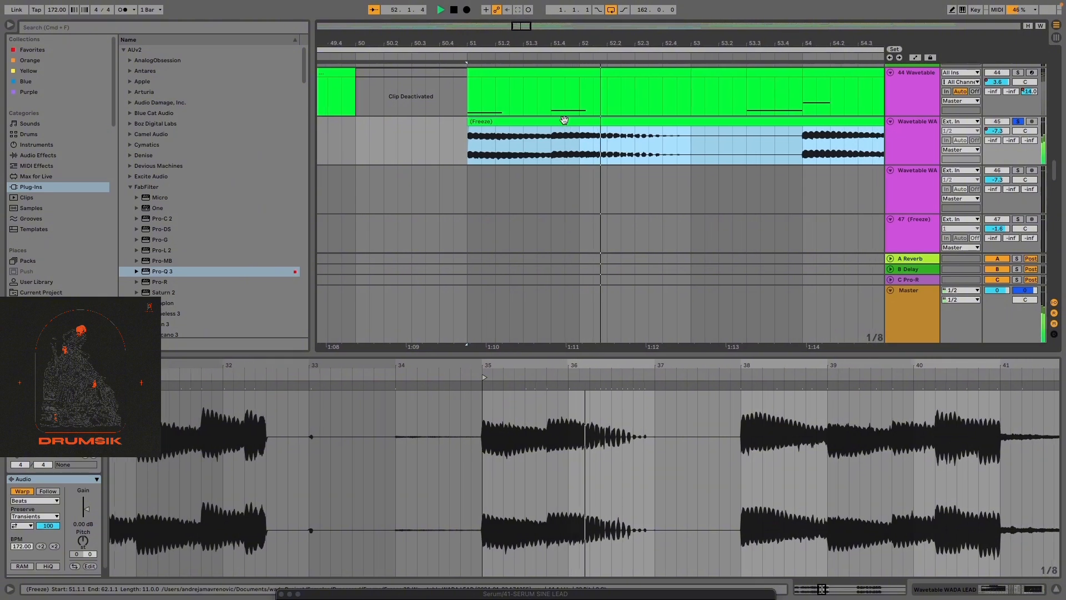
key("space")
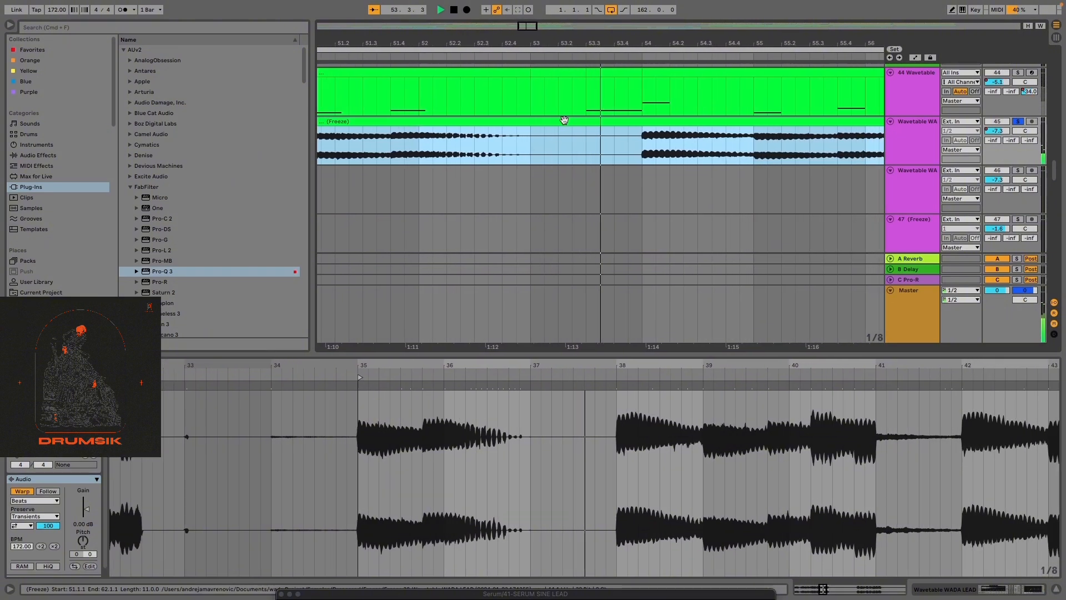
Show the device chain of track 45's frozen Wavetable lead and unfold its Large Space Chorus reverb
scroll(646, 171, "down", 8)
double_click(906, 150)
scroll(600, 131, "up", 8)
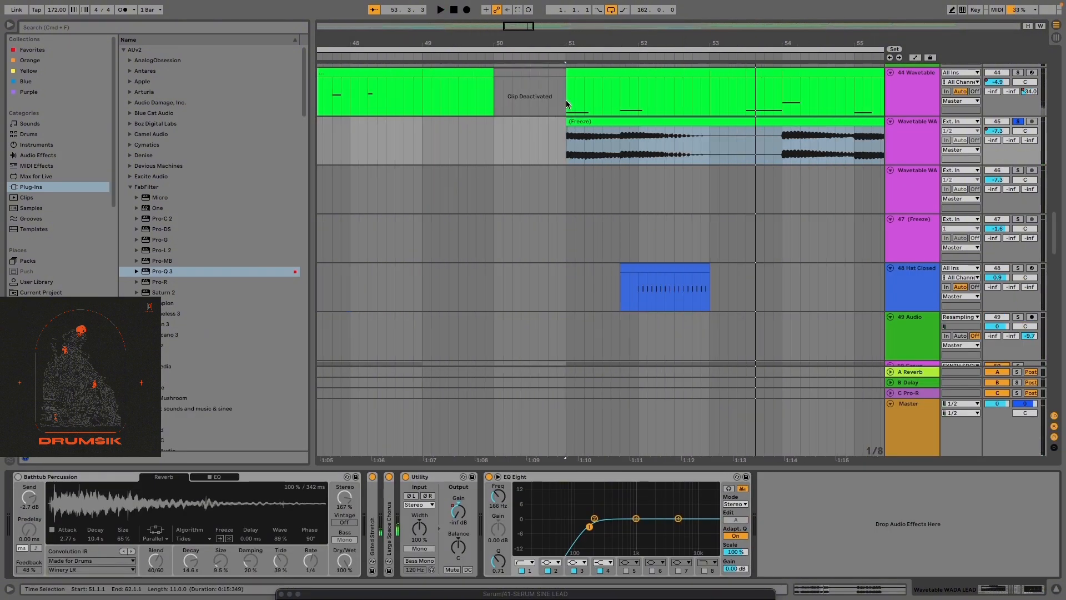
scroll(518, 129, "down", 7)
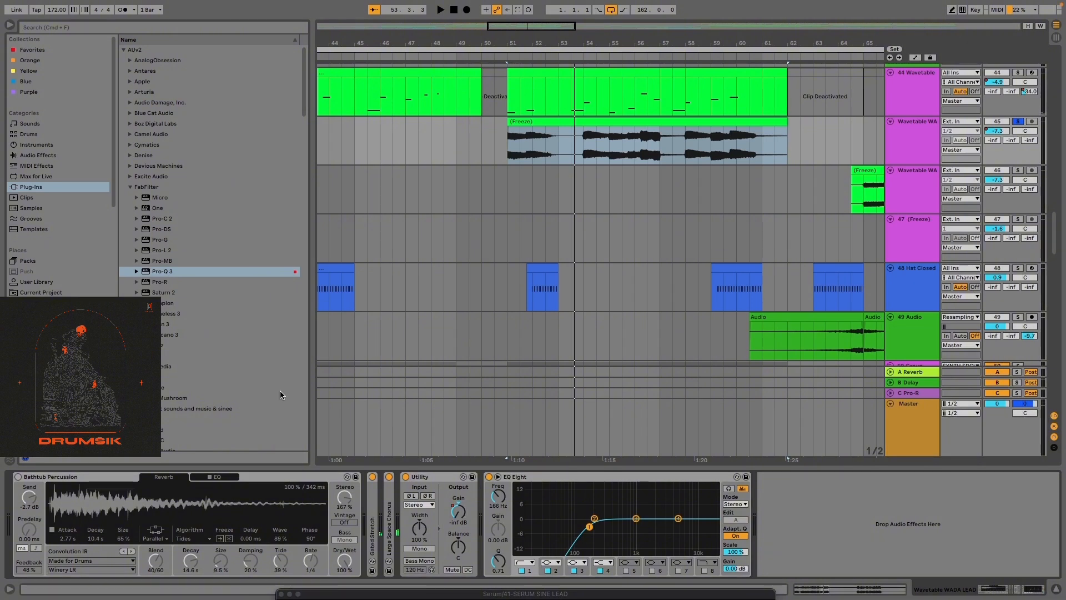
double_click(371, 537)
double_click(440, 478)
double_click(392, 541)
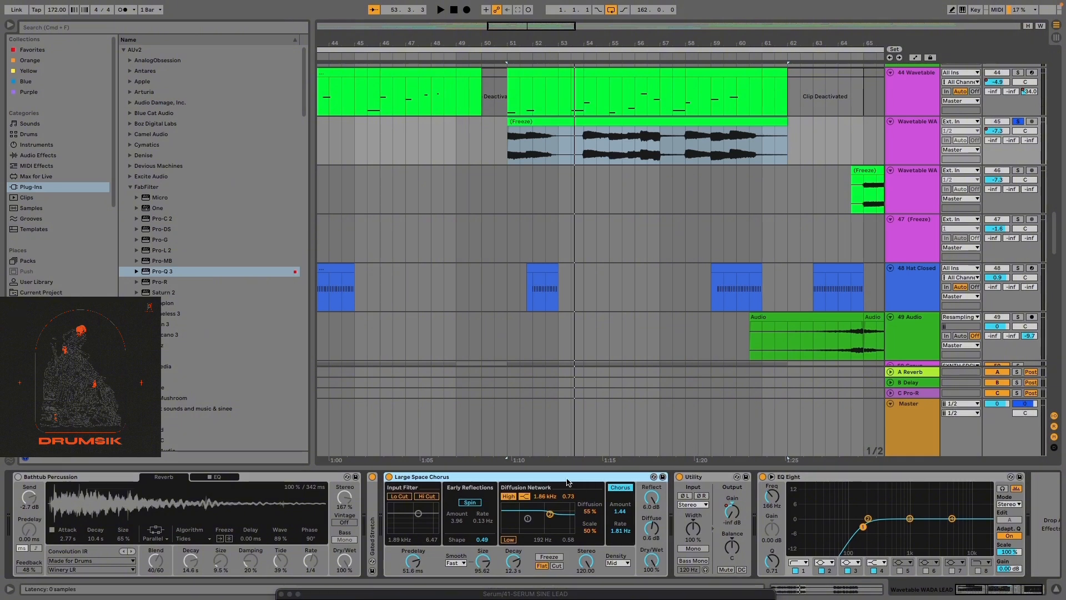
Show track 44's device chain and unfold its nested Wavetable Lofi 2 rack to reveal the chain inside
scroll(571, 330, "up", 5)
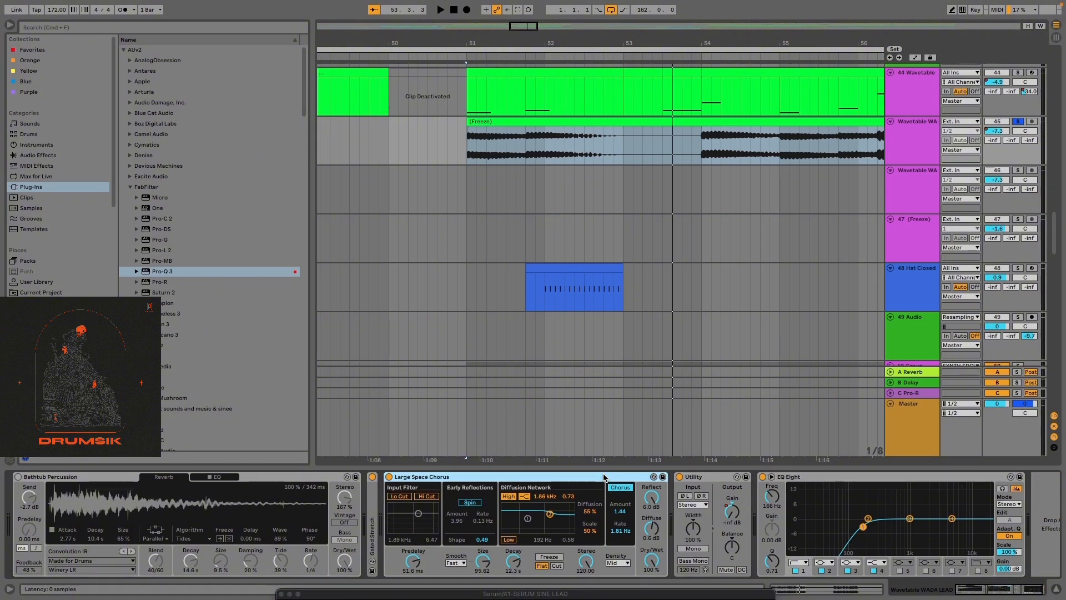
scroll(550, 285, "up", 4)
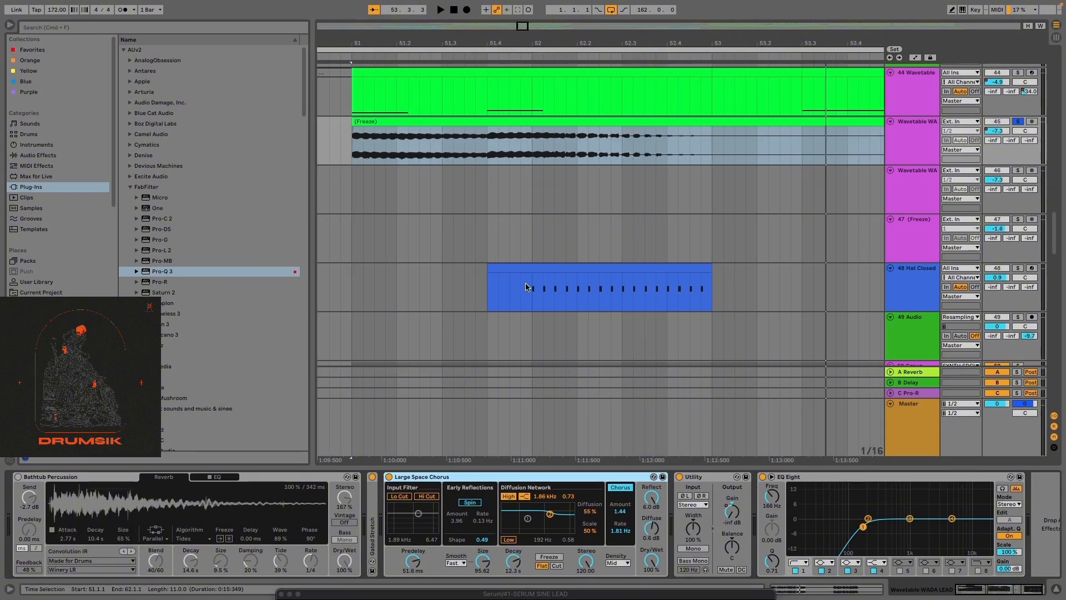
scroll(529, 286, "down", 2)
scroll(491, 269, "up", 3)
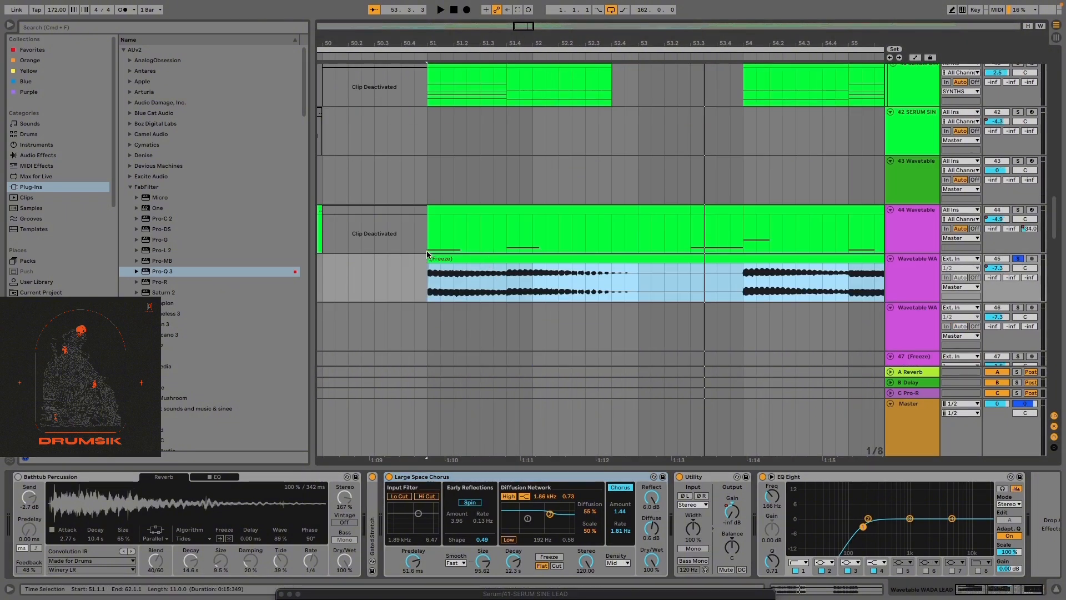
scroll(426, 251, "up", 3)
left_click(861, 231)
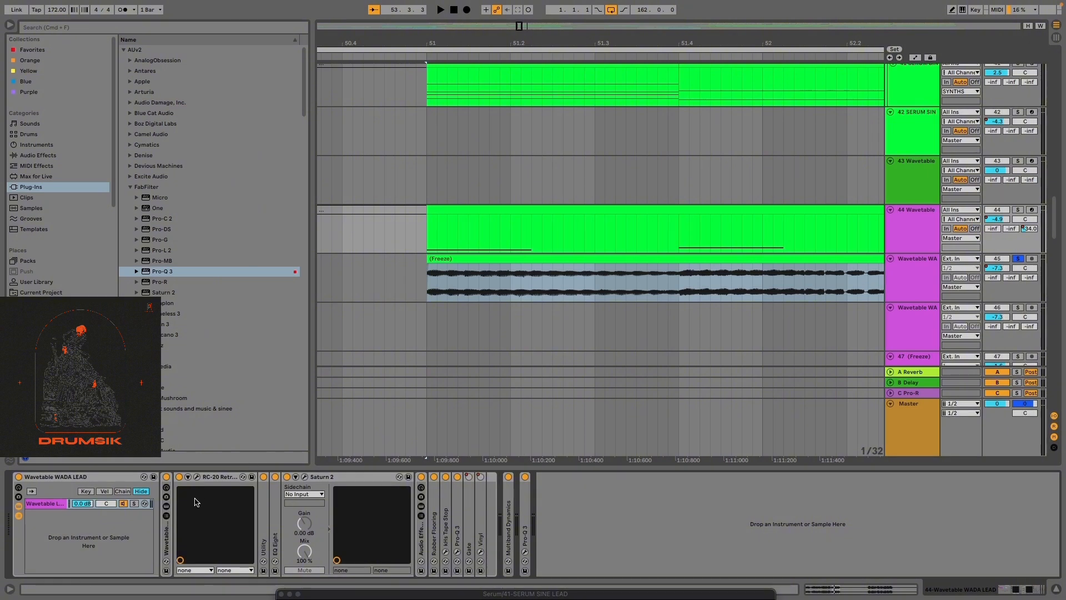
double_click(166, 522)
double_click(231, 484)
double_click(170, 520)
left_click(292, 508)
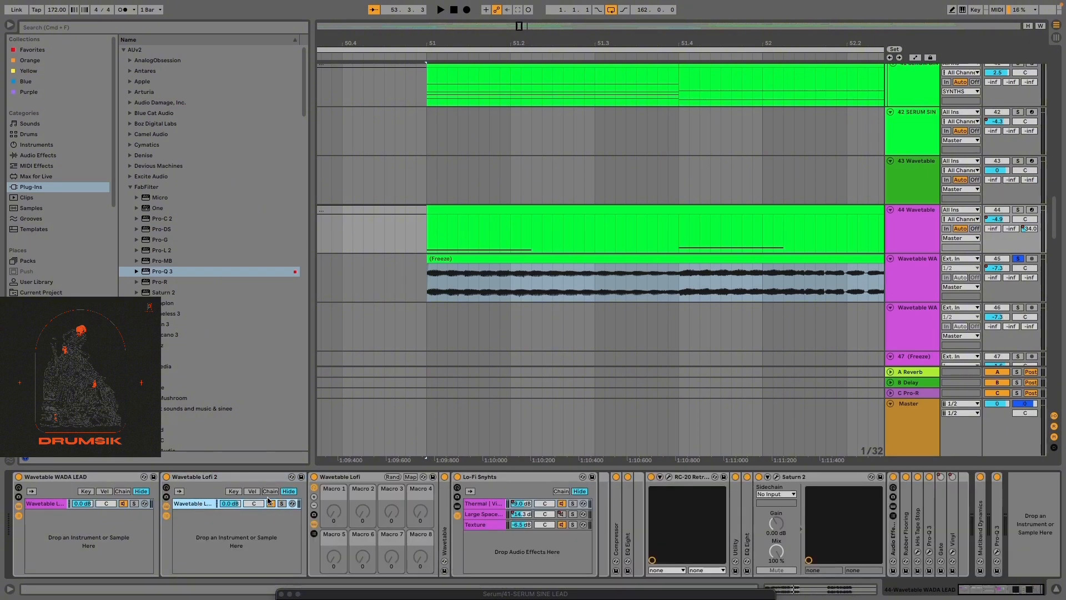
Unfold the Wavetable instrument in track 44's chain, place the playback start at bar 51.1, and solo the track
double_click(444, 521)
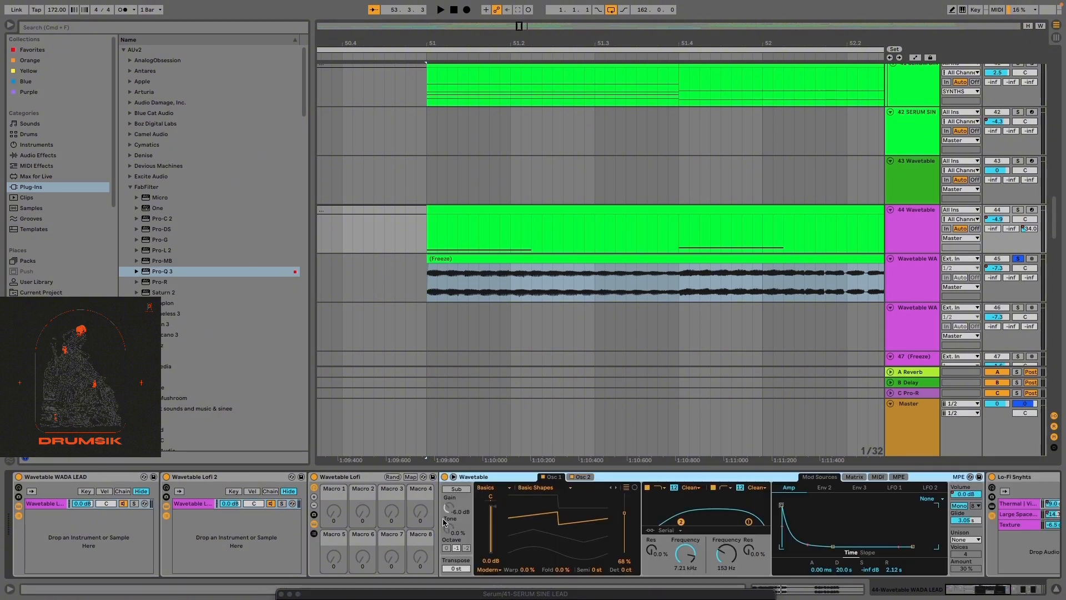
left_click(429, 233)
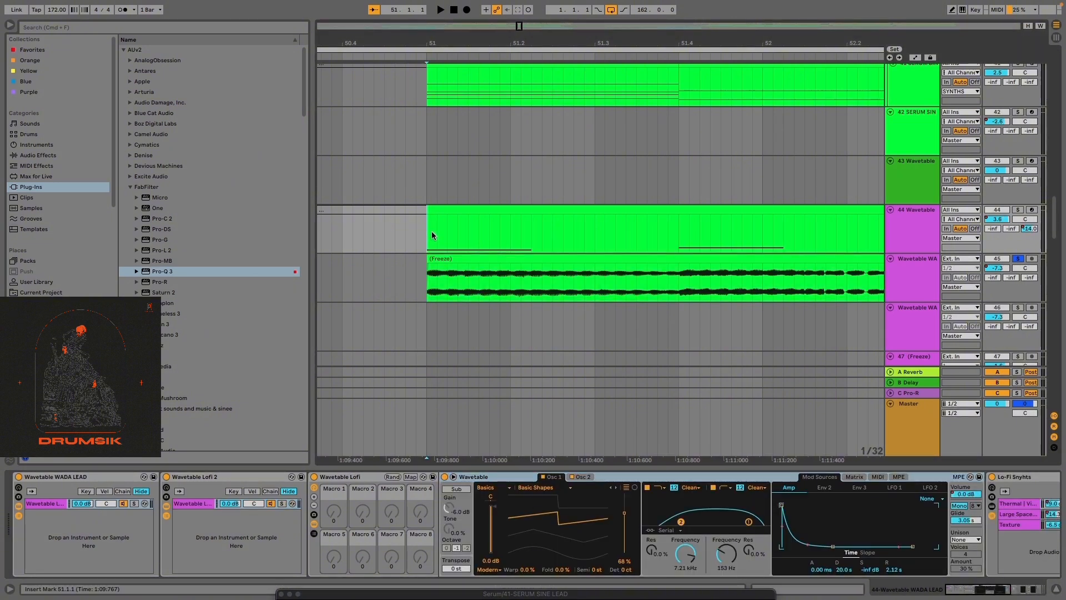
left_click(1017, 209)
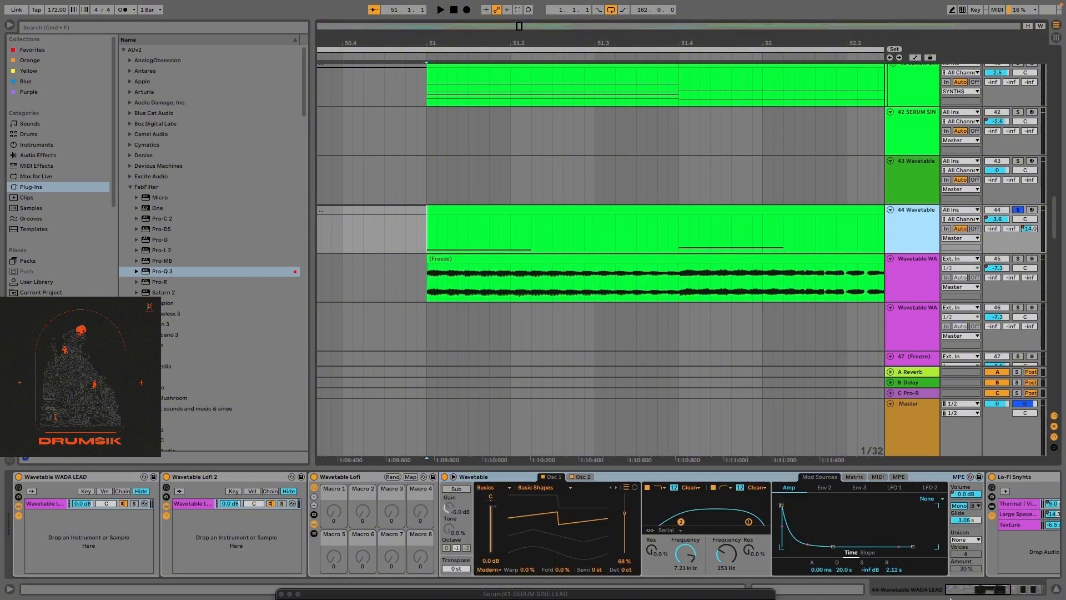
mouse_move(975, 595)
mouse_move(977, 589)
left_mouse_down()
mouse_move(1007, 590)
mouse_move(979, 590)
left_mouse_up()
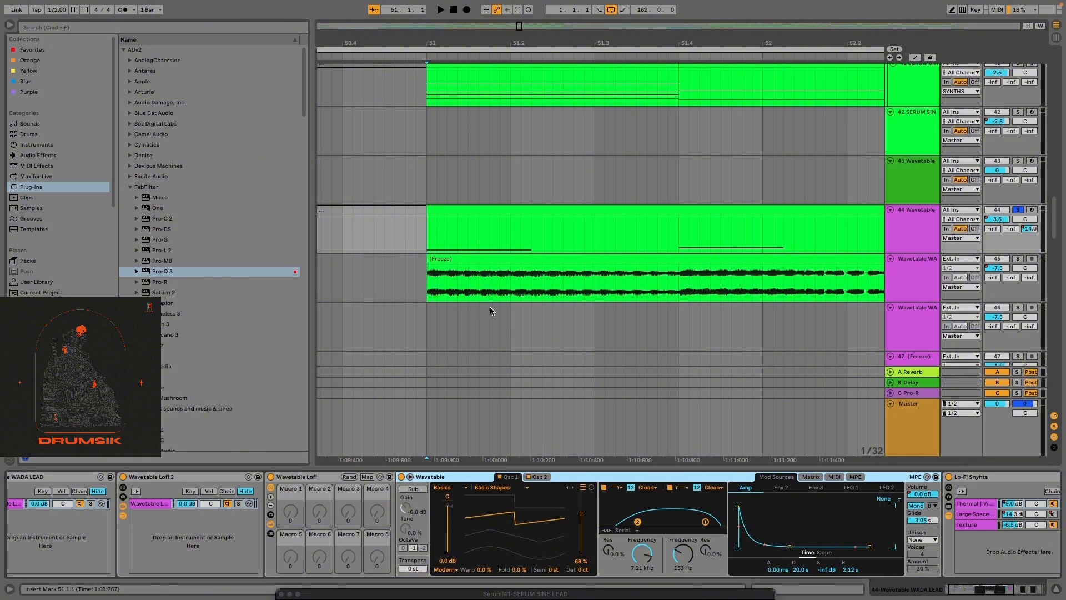
scroll(490, 306, "down", 5)
scroll(437, 293, "up", 3)
scroll(599, 312, "up", 2)
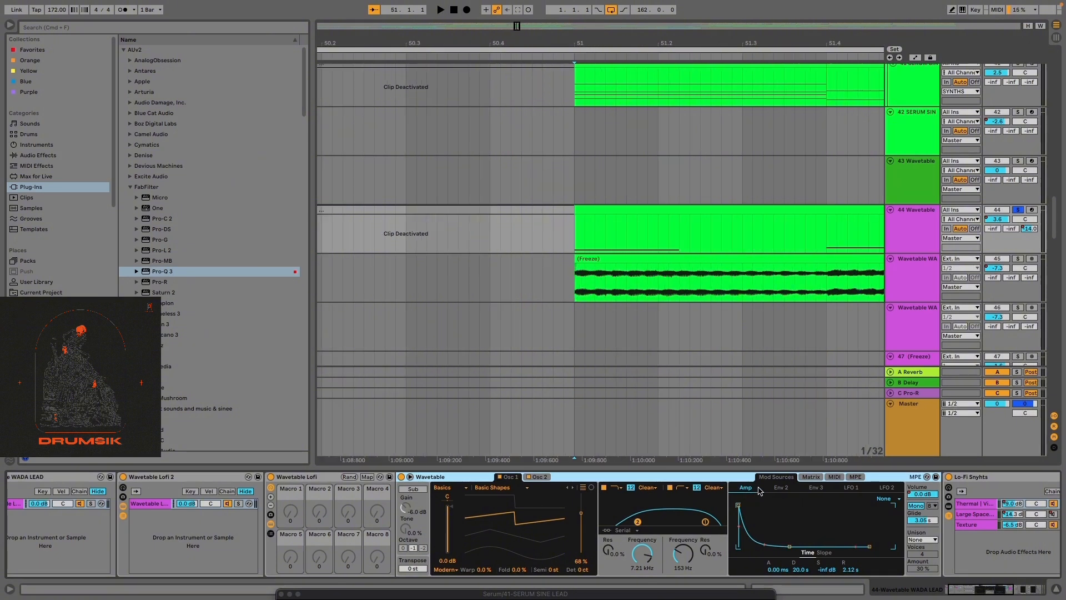
Show oscillator 2 of the Wavetable instrument and look along the neighbouring devices in track 44's chain
left_click(539, 476)
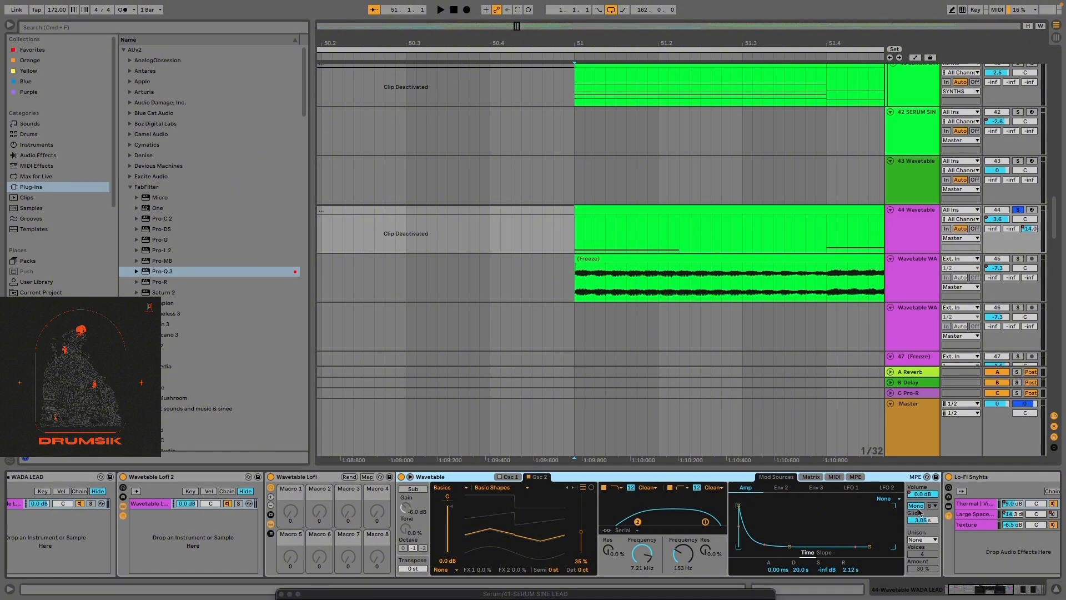
scroll(384, 332, "down", 10)
scroll(443, 286, "up", 2)
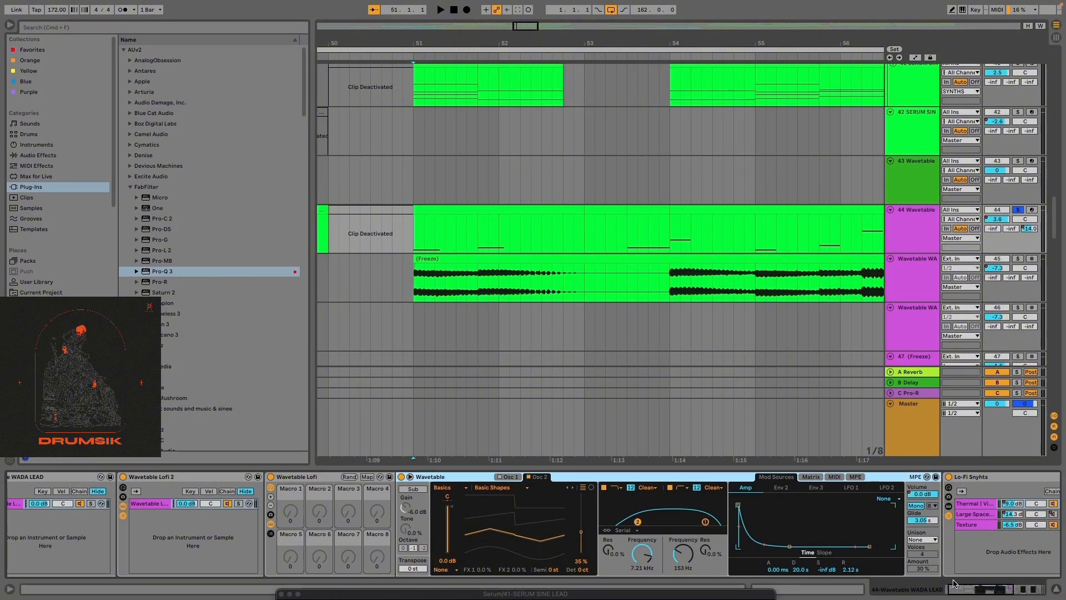
left_click_drag(953, 588, 988, 596)
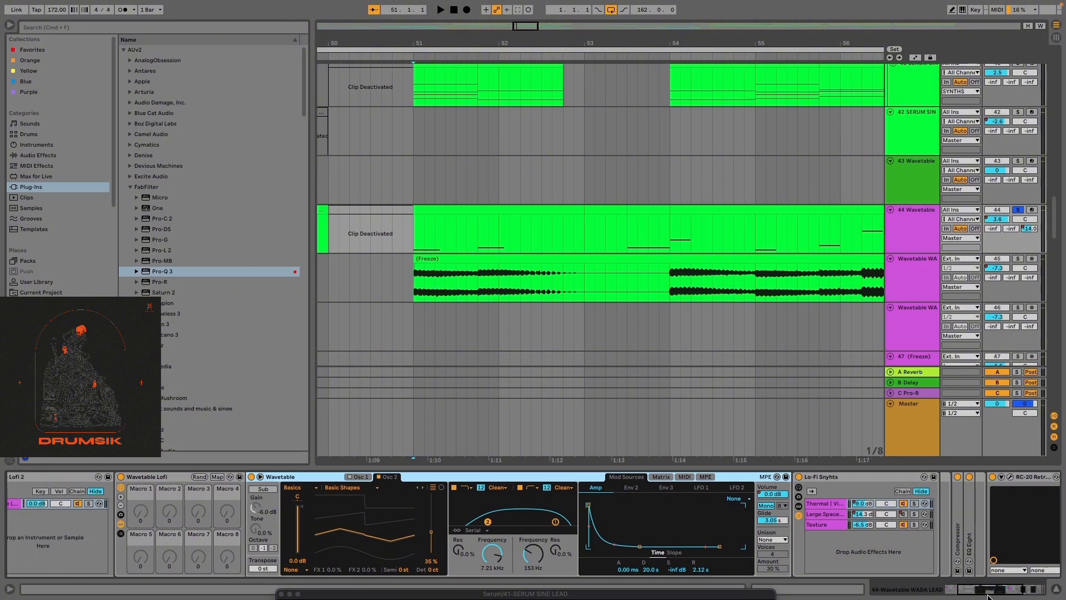
left_click_drag(989, 596, 976, 596)
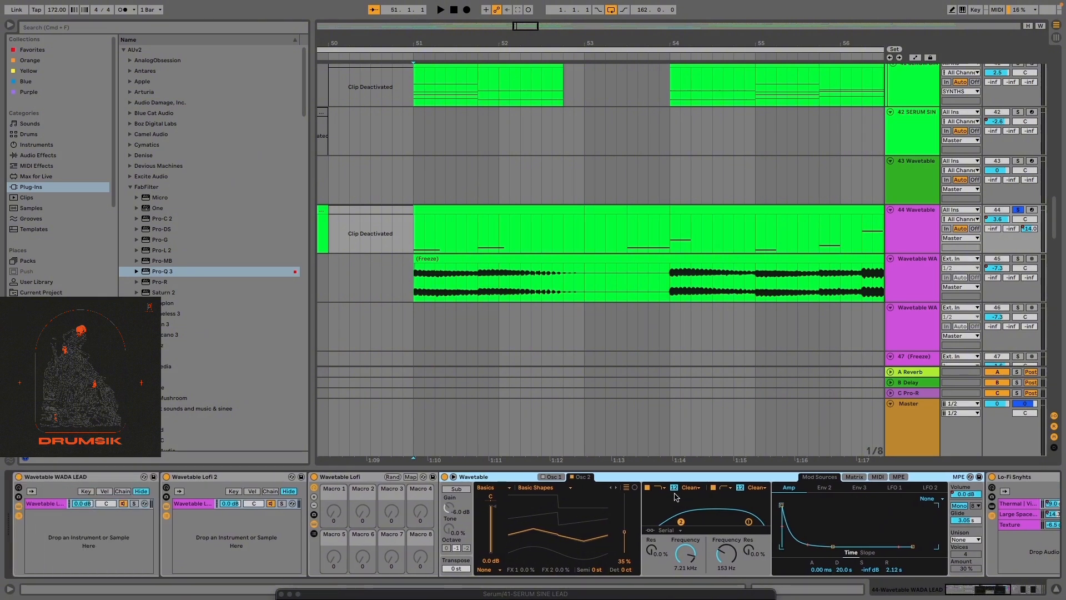
Compare Wavetable's two oscillators and open oscillator 1's wavetable list, leaving Basic Shapes selected
left_click(549, 477)
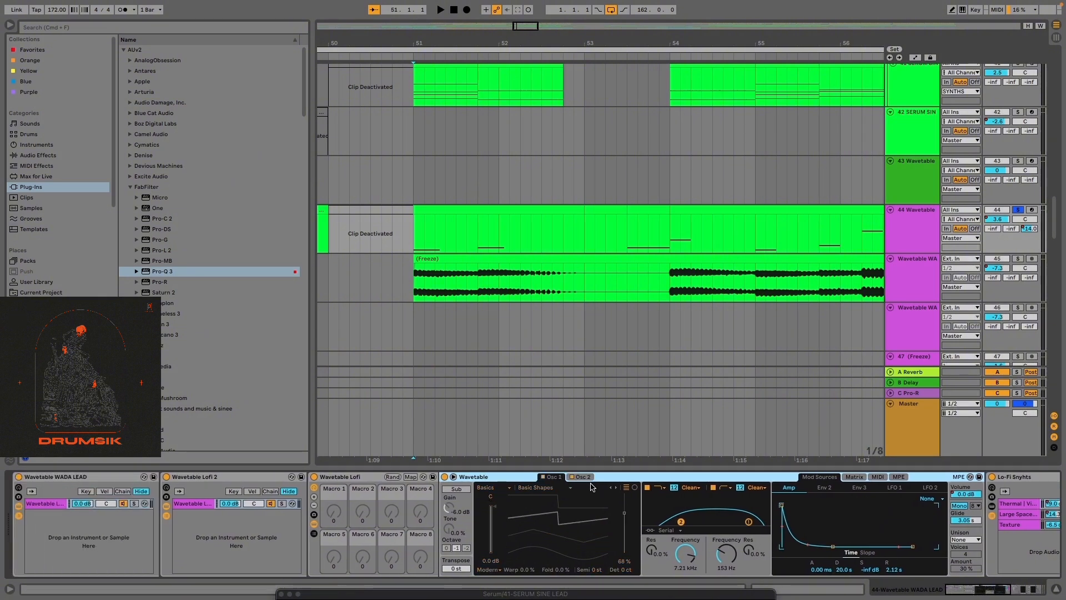
left_click(544, 477)
left_click(586, 477)
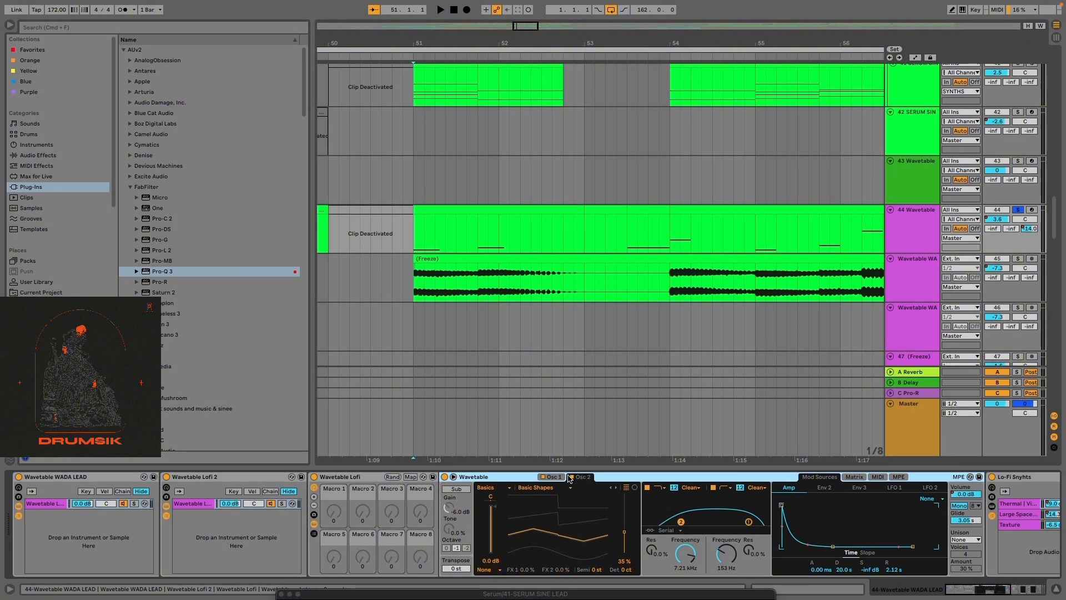
left_click(557, 477)
left_click(580, 477)
left_click(550, 477)
left_click(552, 488)
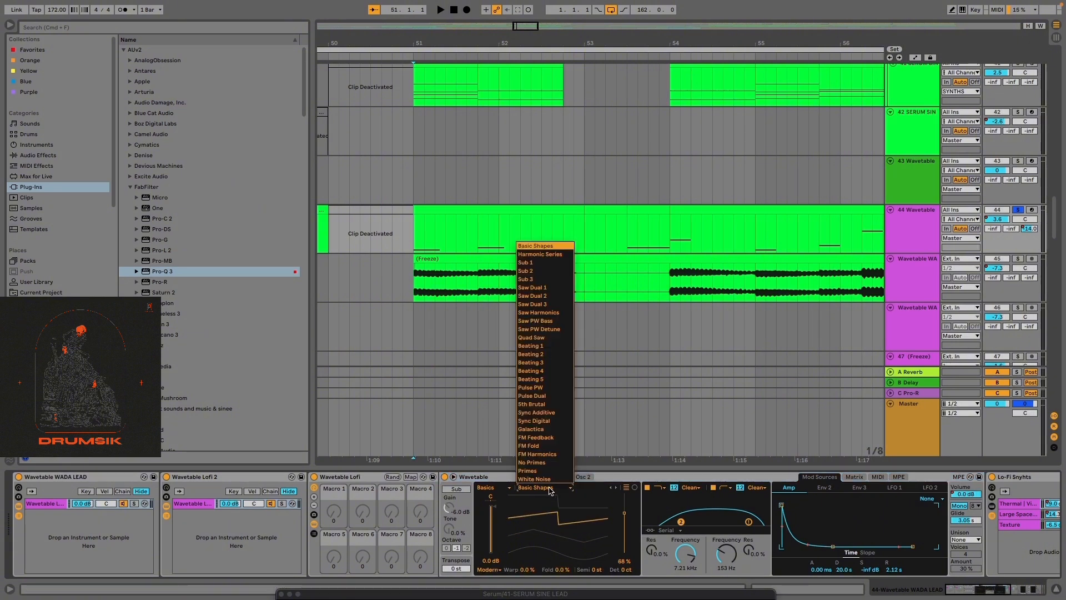
left_click(550, 488)
Try a different wavetable position on oscillator 1, undo it, and toggle oscillator 1 off and on after viewing oscillator 2
mouse_move(624, 516)
left_mouse_down()
mouse_move(624, 550)
mouse_move(625, 491)
mouse_move(625, 531)
left_mouse_up()
key("super+z")
left_click(582, 477)
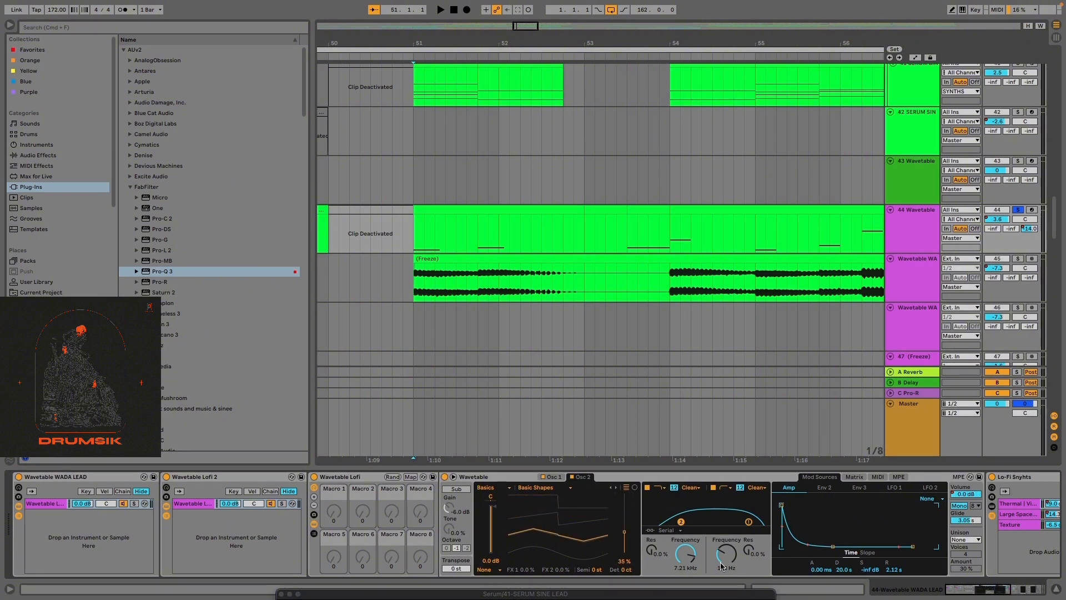
left_click(542, 477)
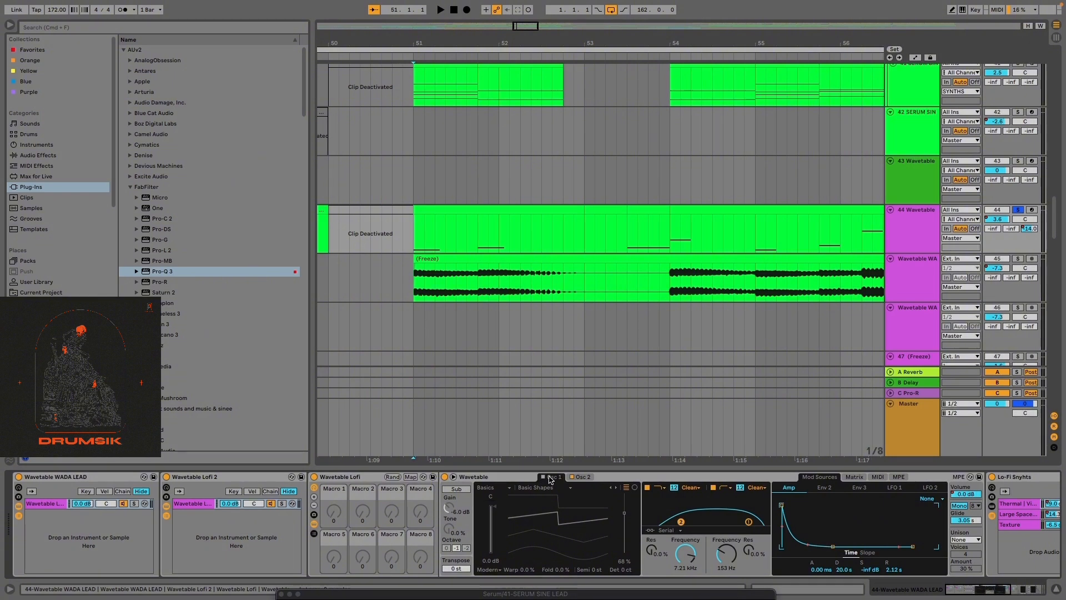
left_click(543, 477)
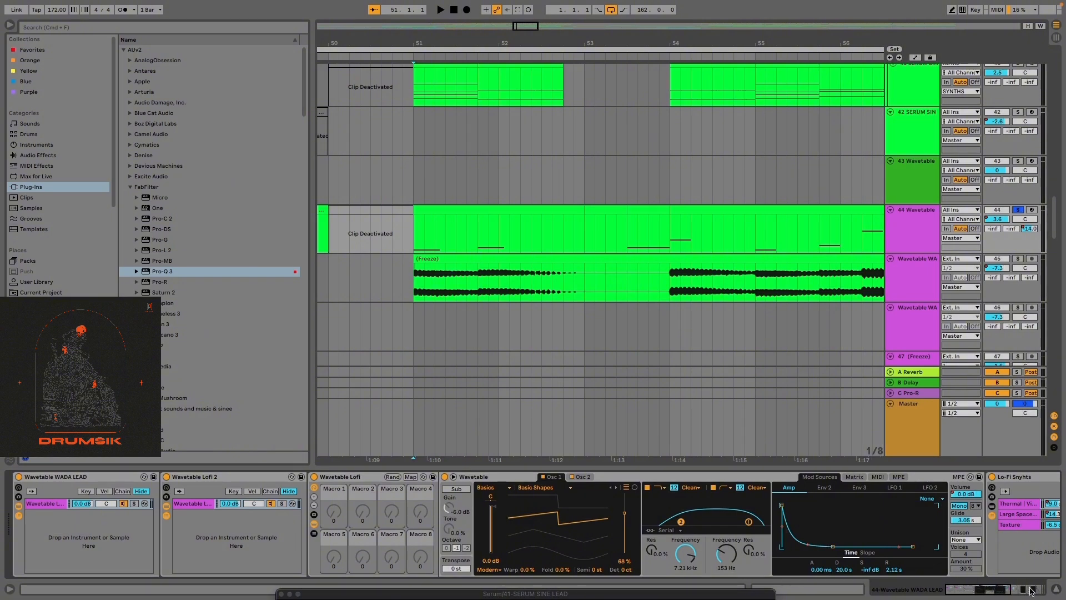
Bypass the Lo-Fi Snyths rack and all effects after it on track 44, and play the dry lead from bar 51.1
left_click(1012, 593)
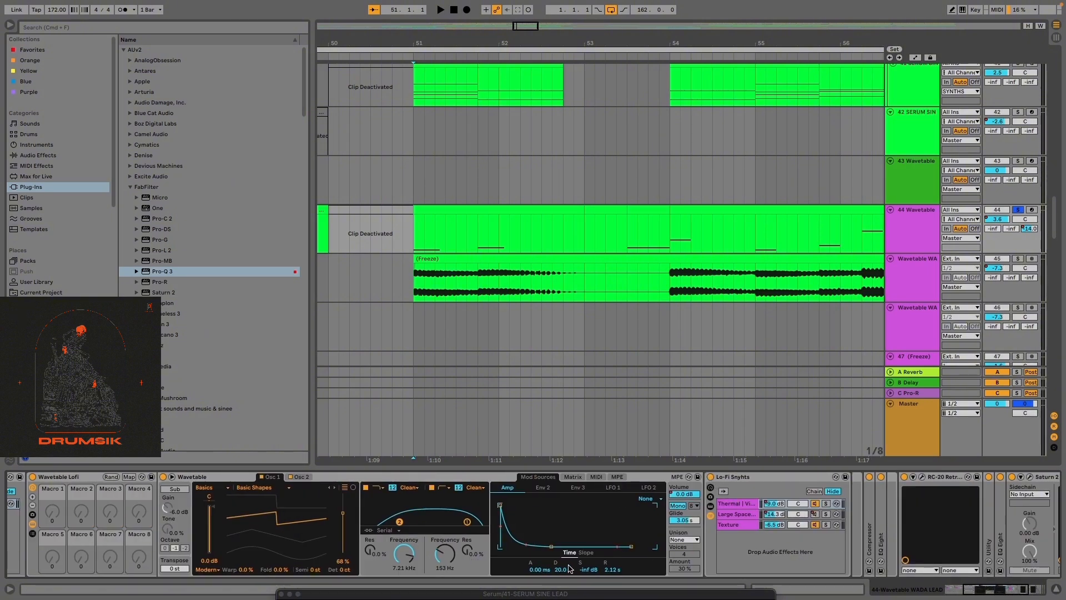
left_click(711, 478)
left_click(881, 477)
left_click(869, 477)
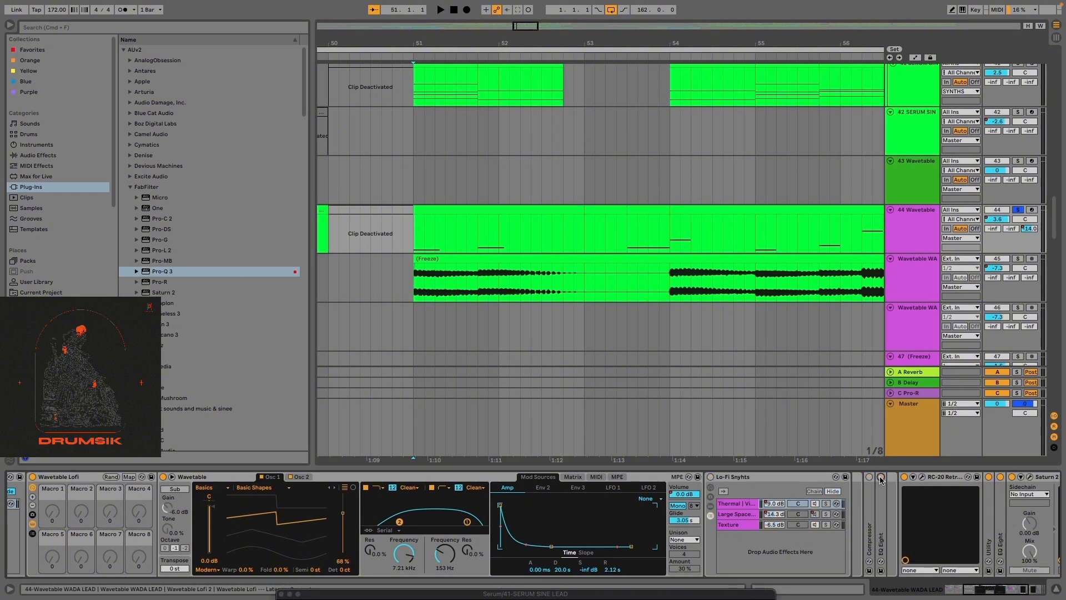
left_click(905, 478)
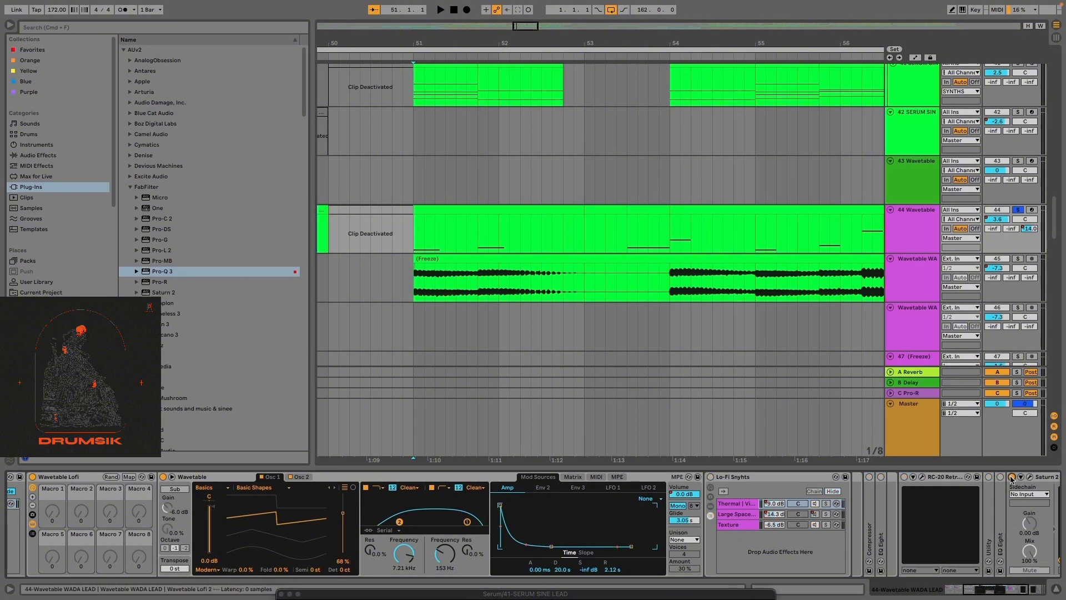
left_click(1007, 591)
left_click(889, 477)
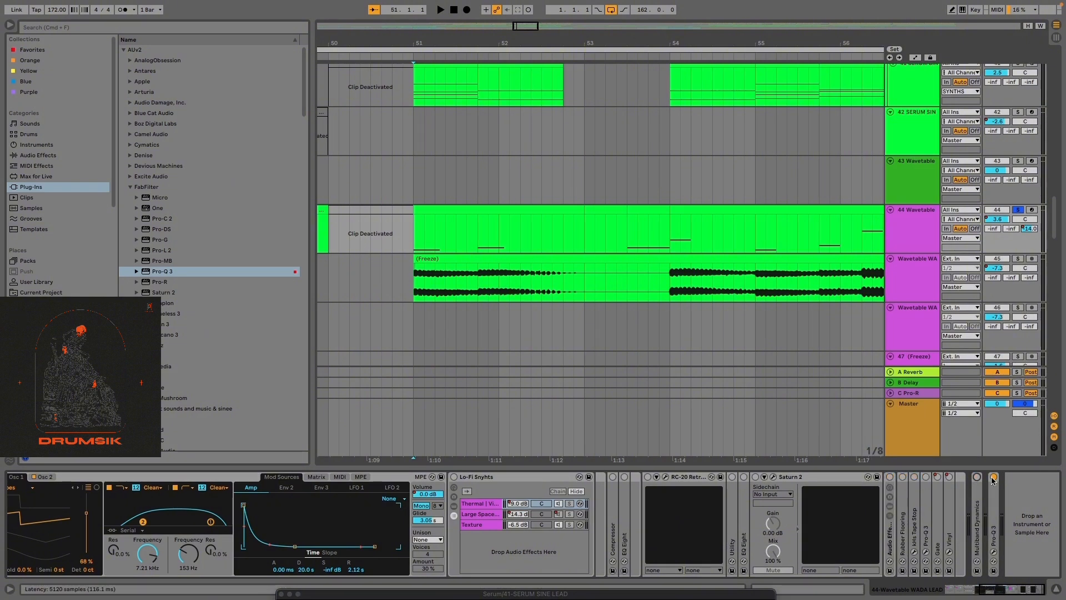
key("space")
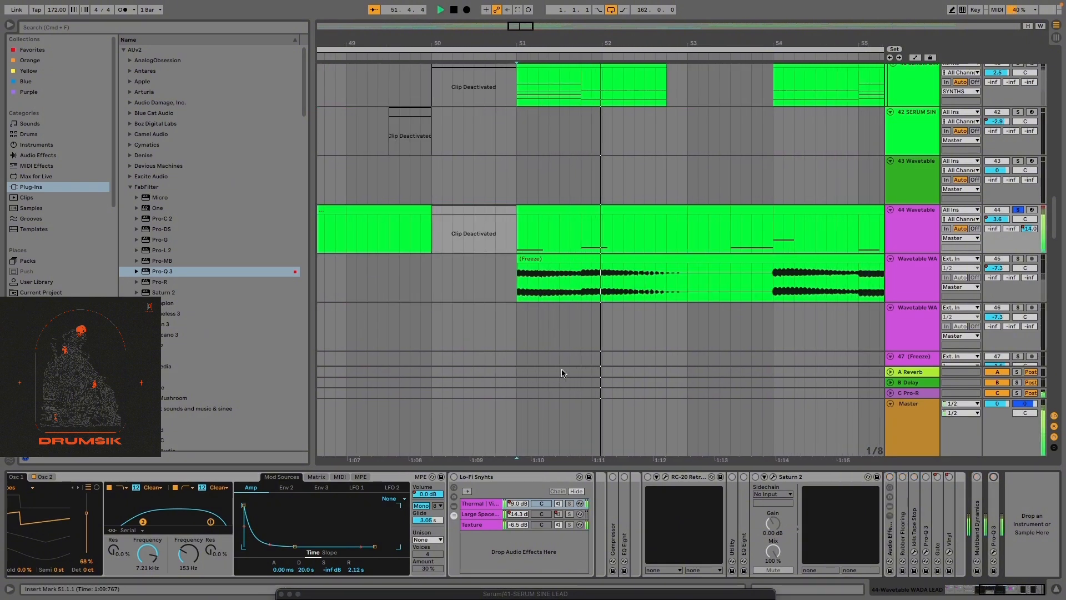
key("space")
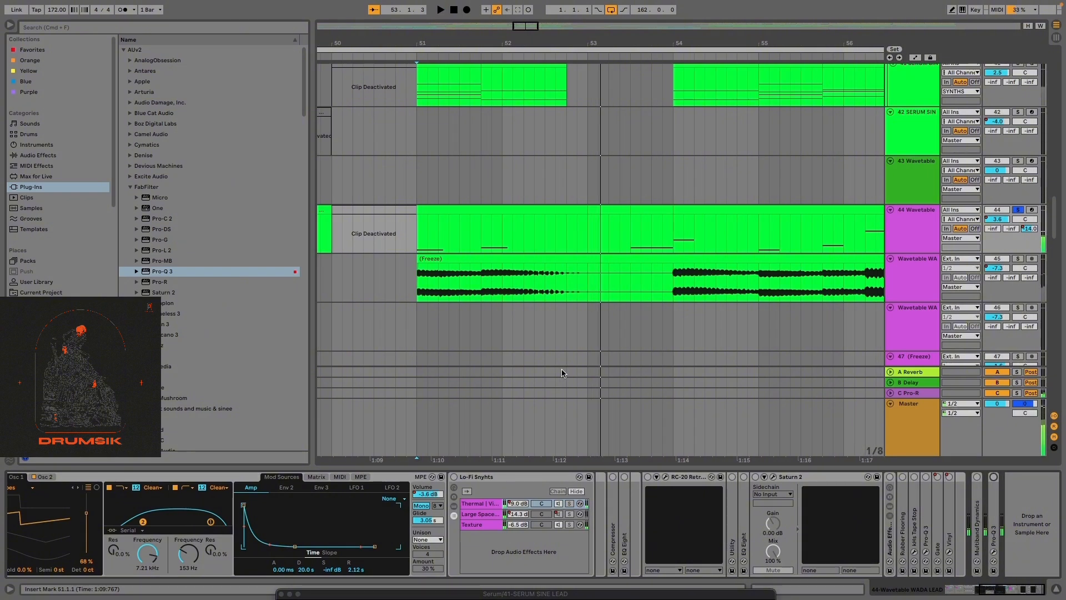
Play the unsoloed mix from 50.4.1 with track 44's effects bypassed
scroll(765, 415, "down", 4)
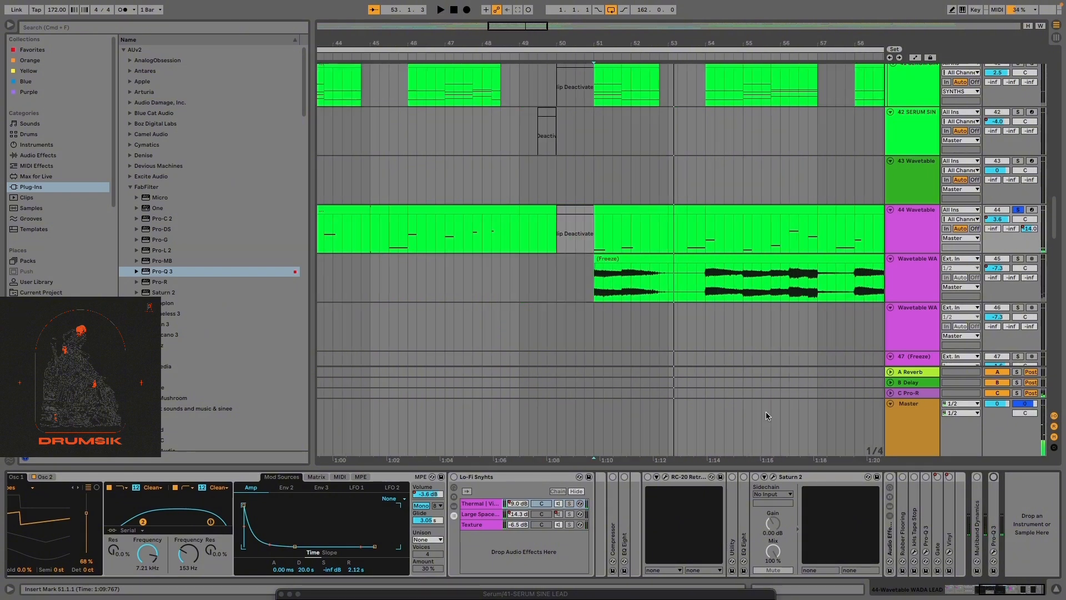
left_click(584, 222)
key("space")
scroll(636, 289, "up", 6)
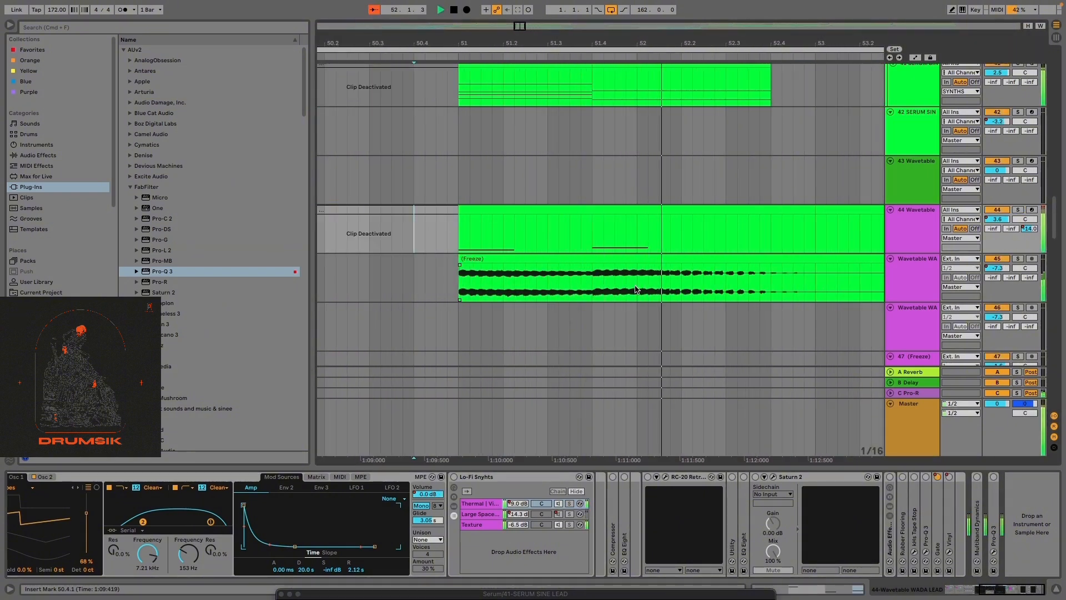
key("space")
Turn the Lo-Fi Snyths rack back on and play the mix from 50.4.1 again
scroll(633, 299, "down", 4)
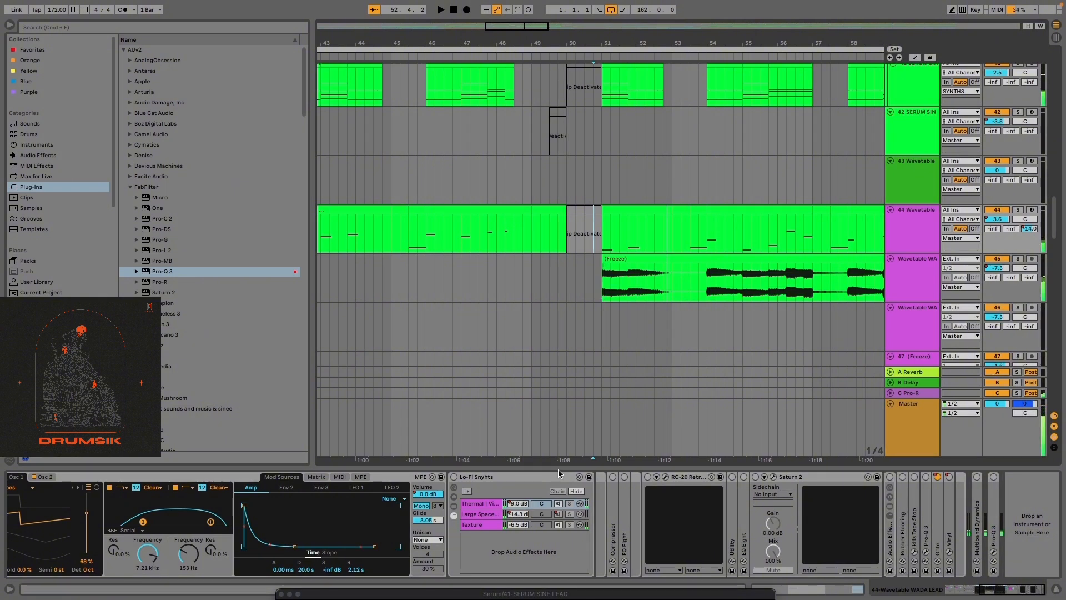
scroll(628, 393, "up", 6)
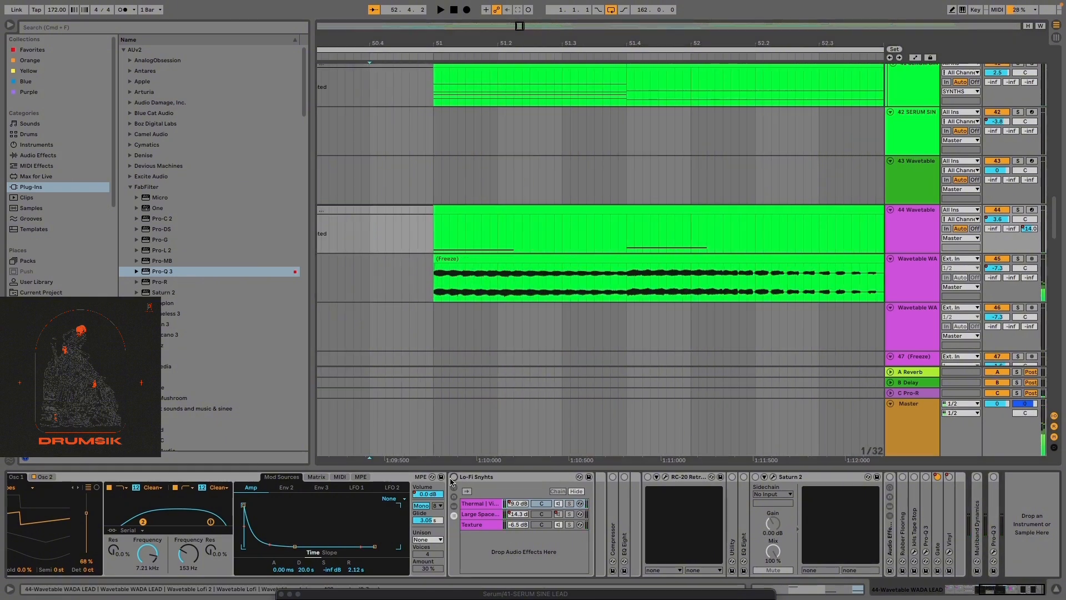
scroll(479, 288, "down", 4)
key("space")
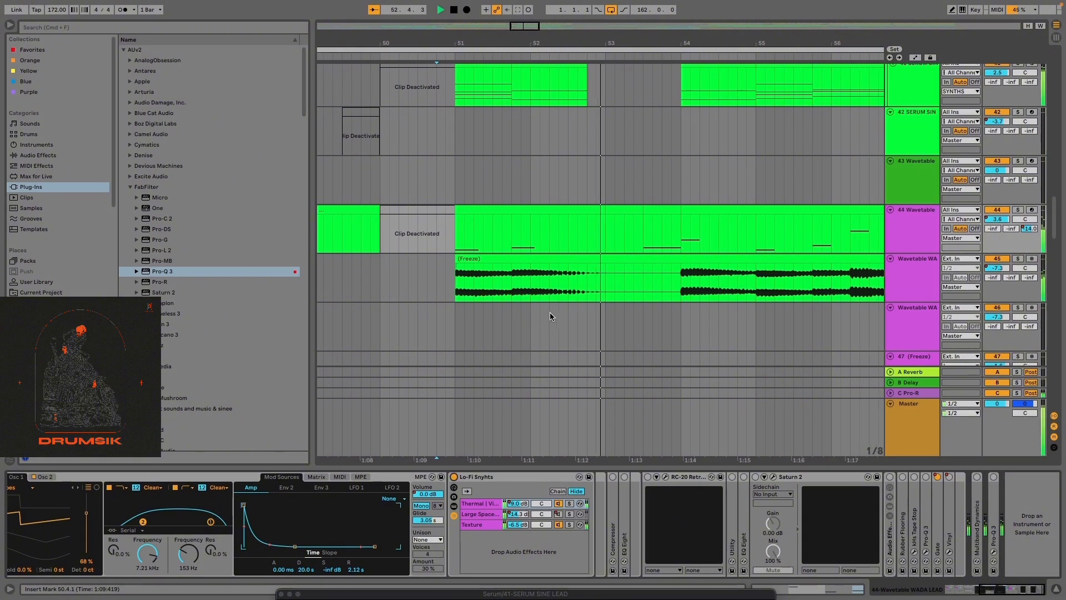
key("space")
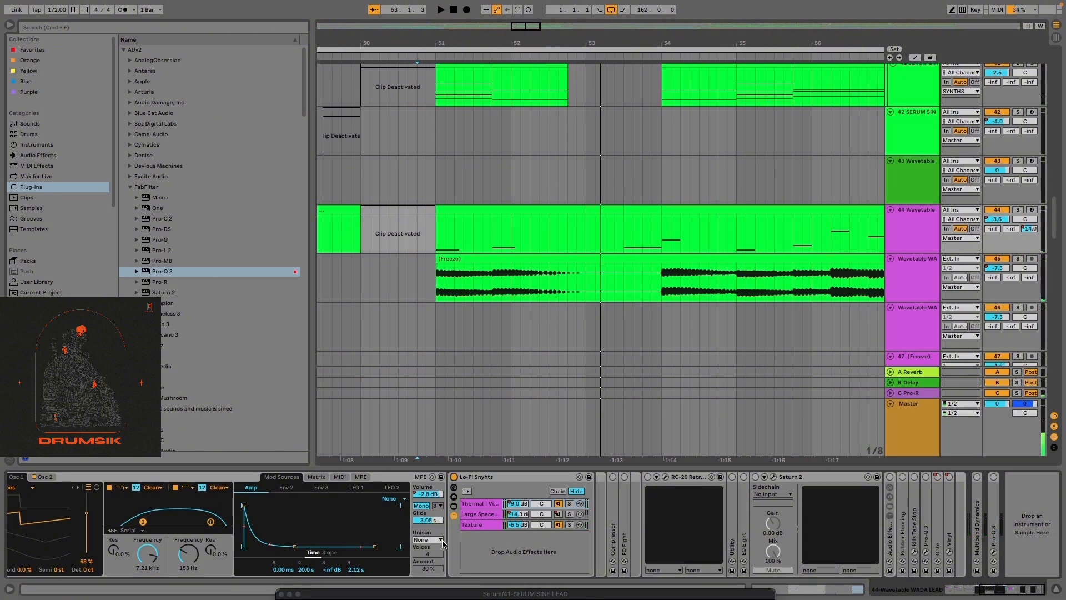
Open and solo the Thermal chain in the Lo-Fi Snyths rack and play from bar 51.1
left_click(475, 504)
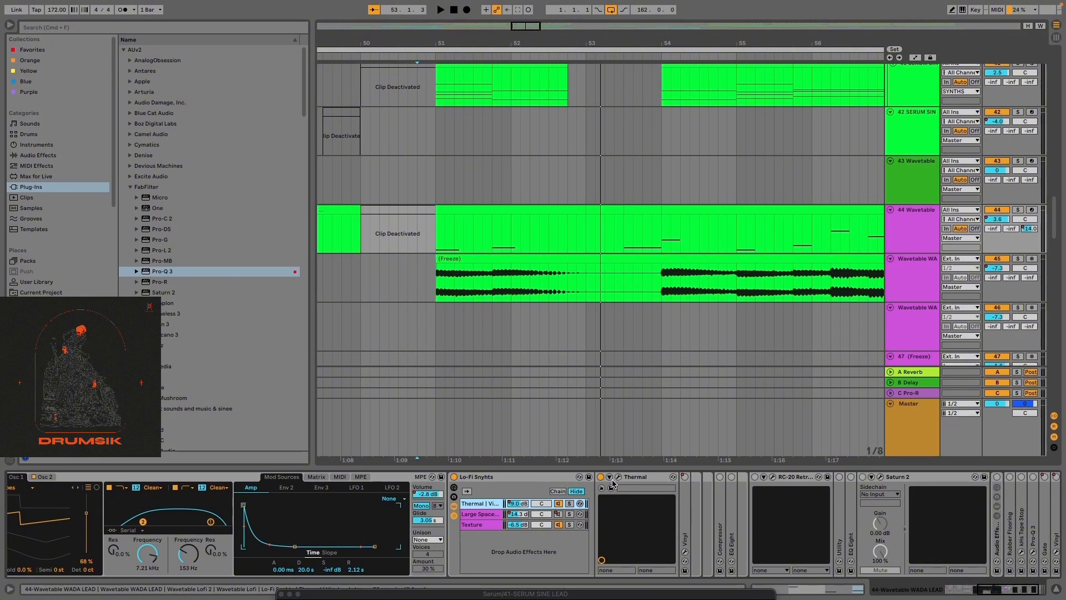
left_click(569, 503)
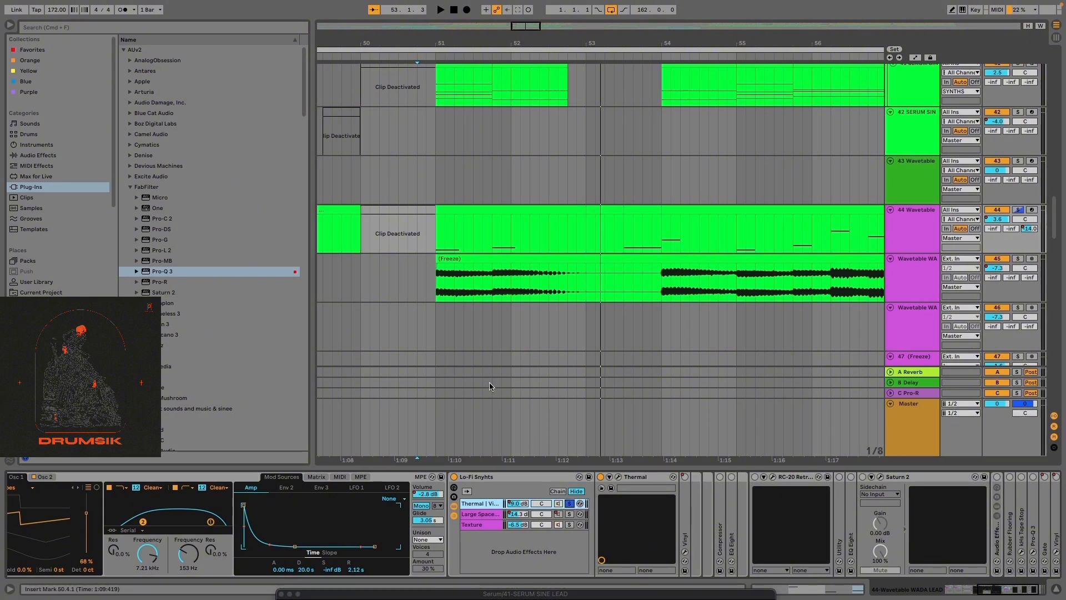
left_click(436, 241)
key("space")
key("space")
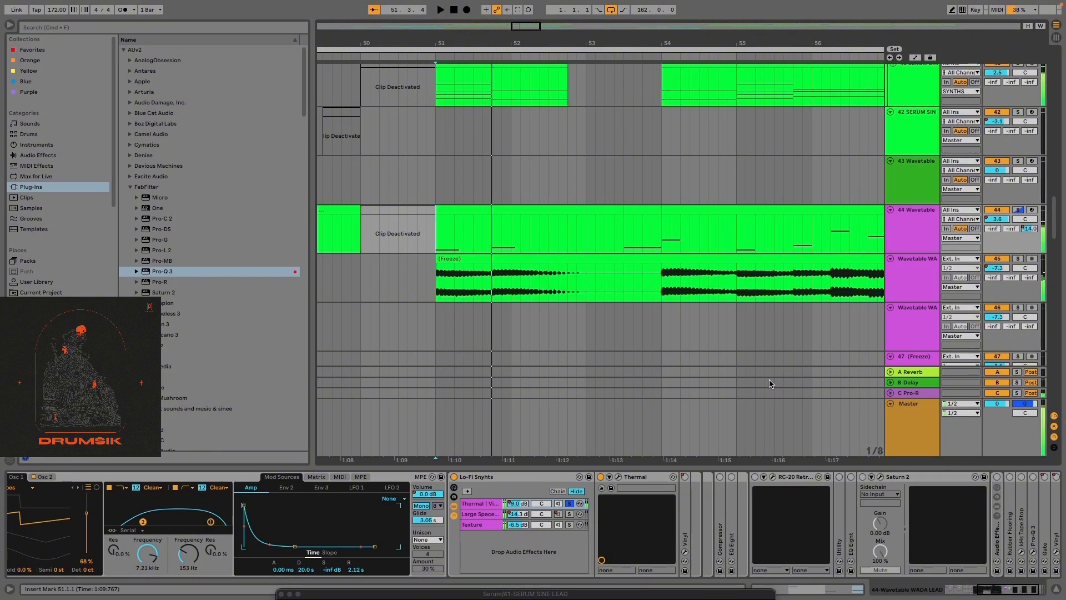
Play soloed track 44 from bar 51.1 with the Thermal plug-in on and bypassed to compare, then leave it enabled
key("space")
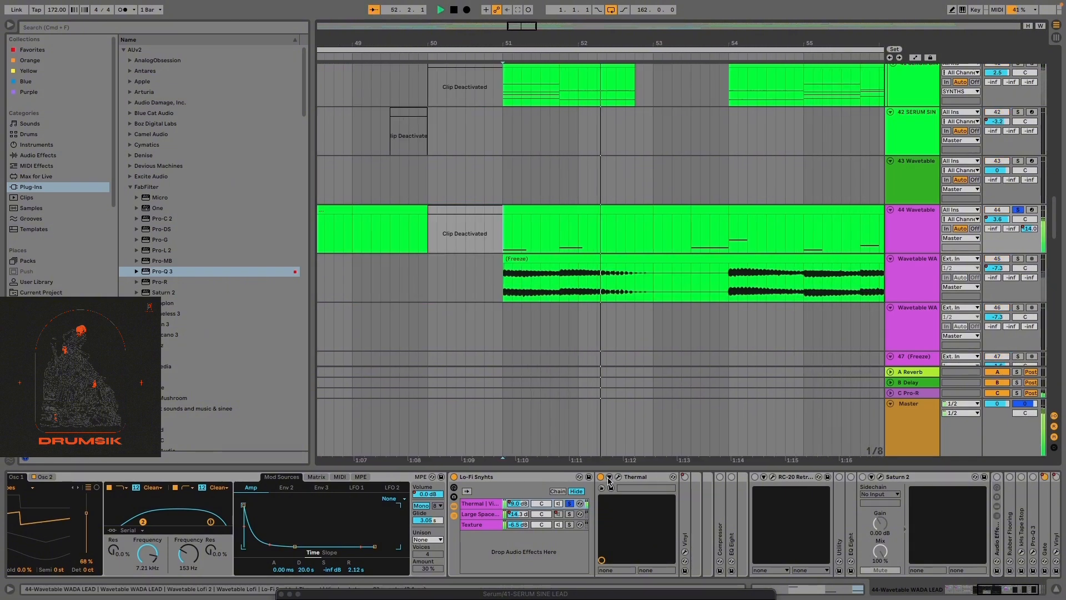
key("space")
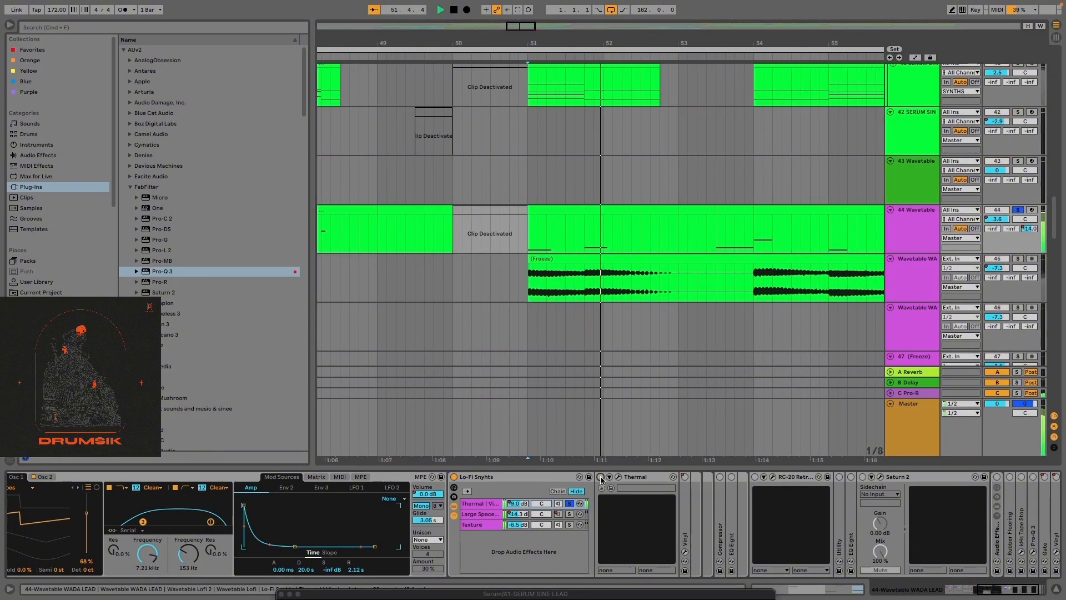
key("space")
key("space")
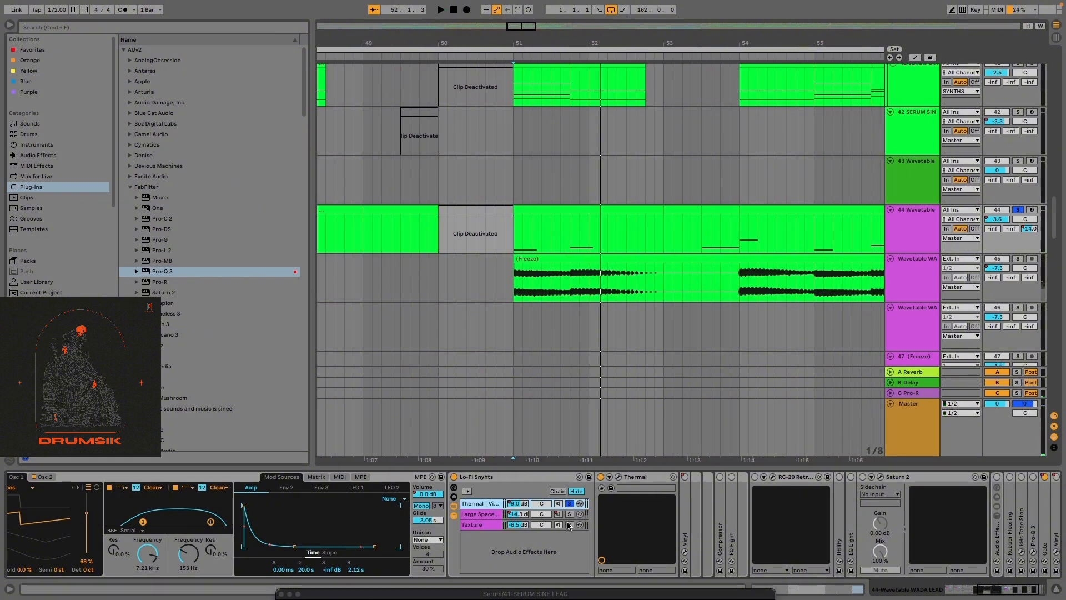
Open and solo the Texture chain in the Lo-Fi Snyths rack and play it from bar 51.1
left_click(569, 524)
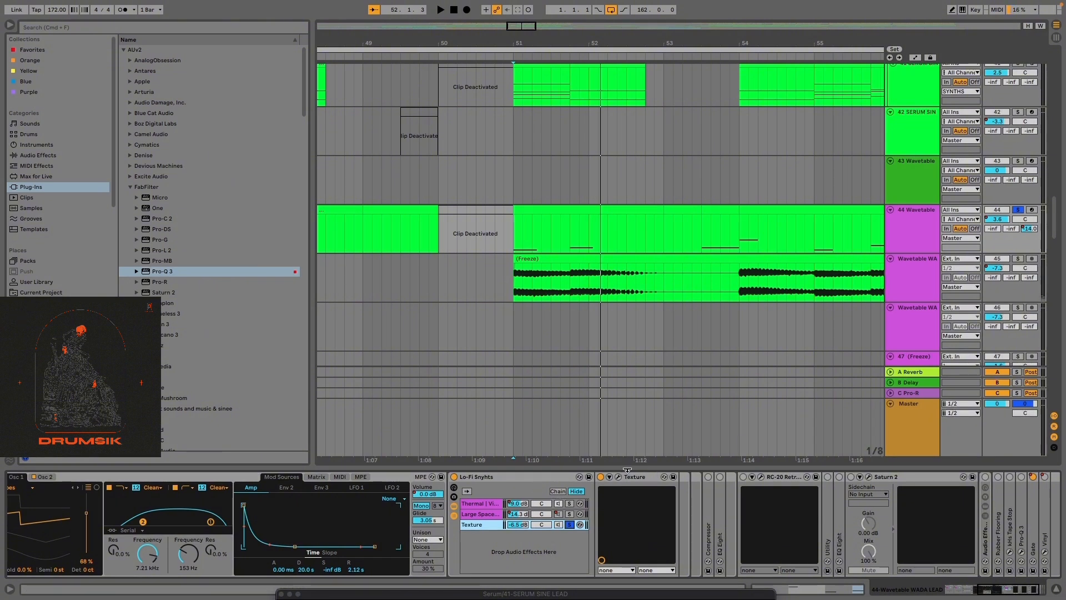
key("space")
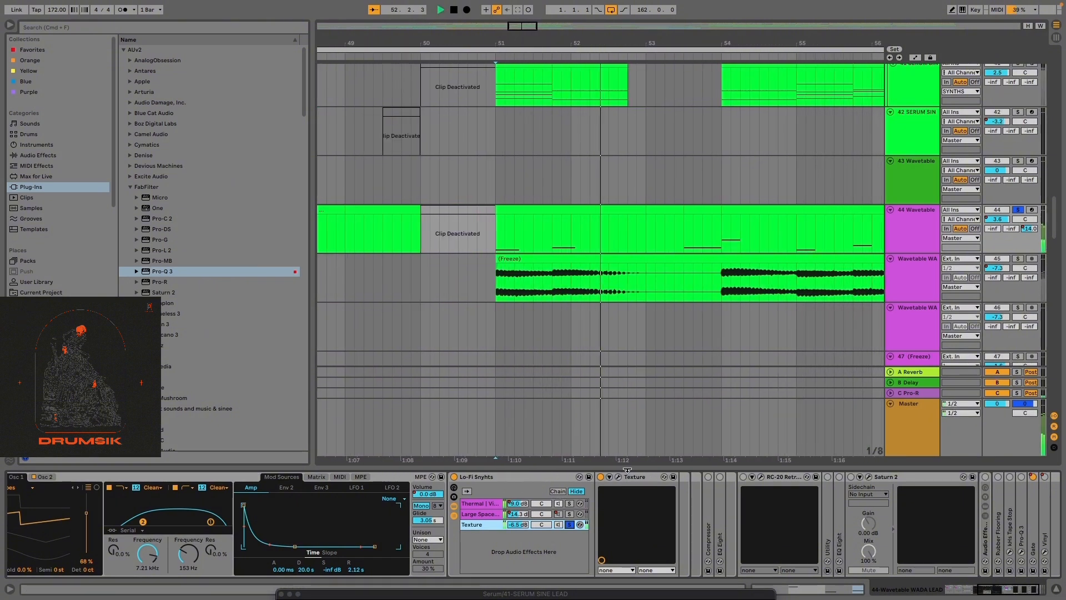
Show the Large Space chain's Speaker On automation on track 44 and play the automated section from bar 114.1
right_click(560, 516)
left_click(591, 316)
key("a")
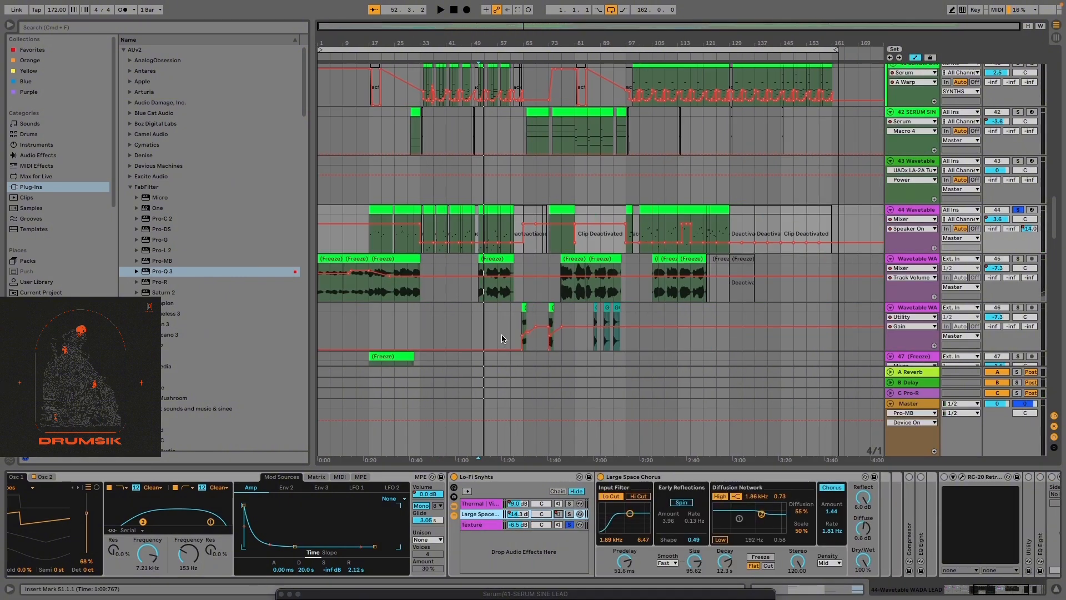
scroll(735, 276, "up", 10)
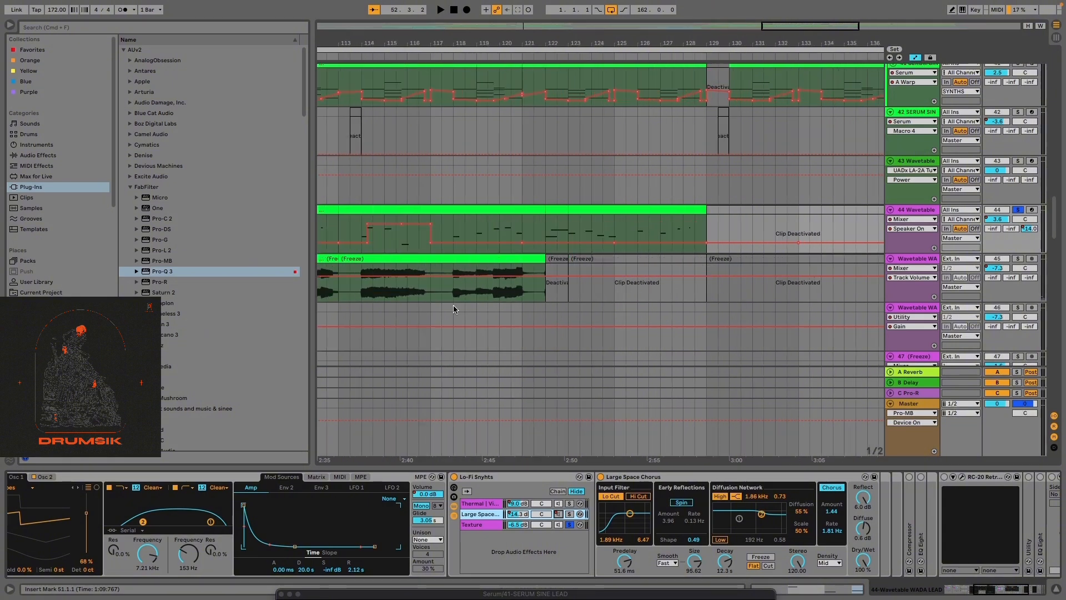
scroll(470, 376, "down", 6)
scroll(418, 317, "up", 6)
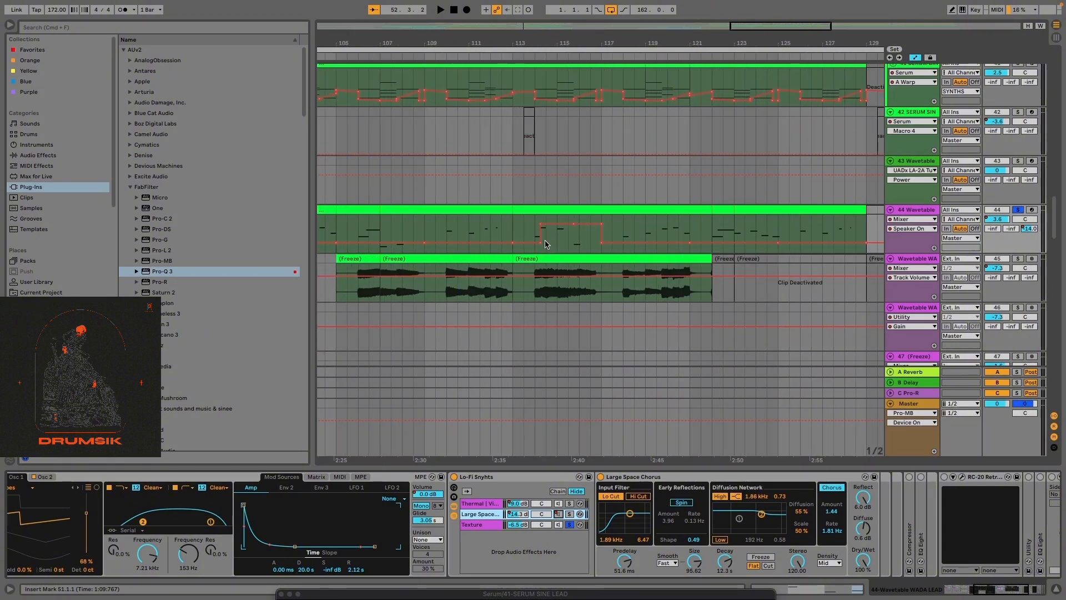
left_click(536, 223)
key("space")
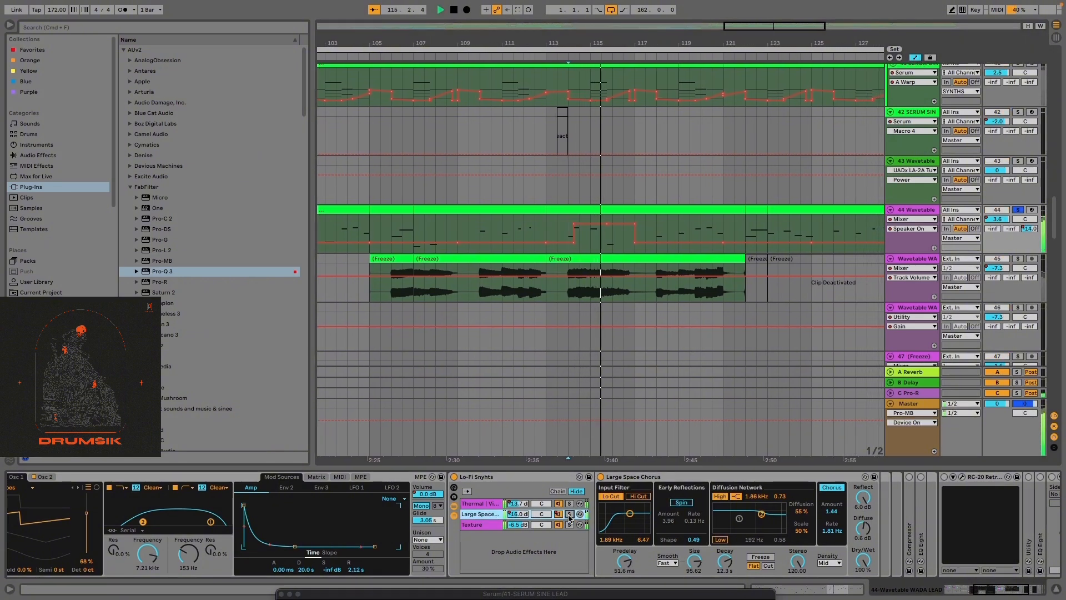
Stop playback, unsolo track 44 and look over the lead clips and their automation across the whole arrangement
key("w")
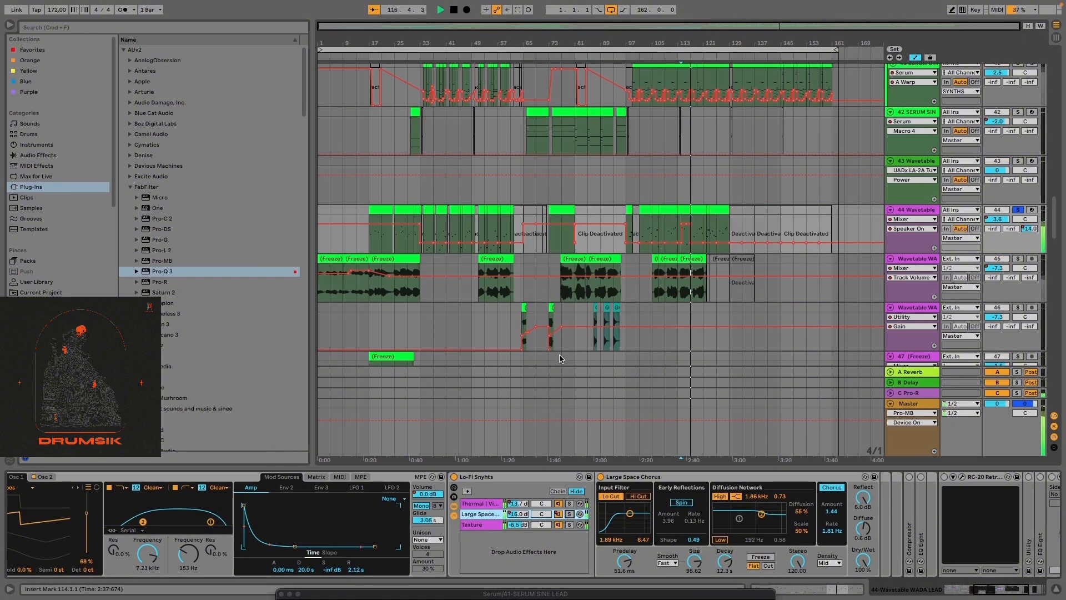
key("space")
scroll(563, 382, "up", 5)
scroll(561, 358, "down", 4)
key("s")
scroll(425, 332, "up", 5)
scroll(421, 314, "down", 3)
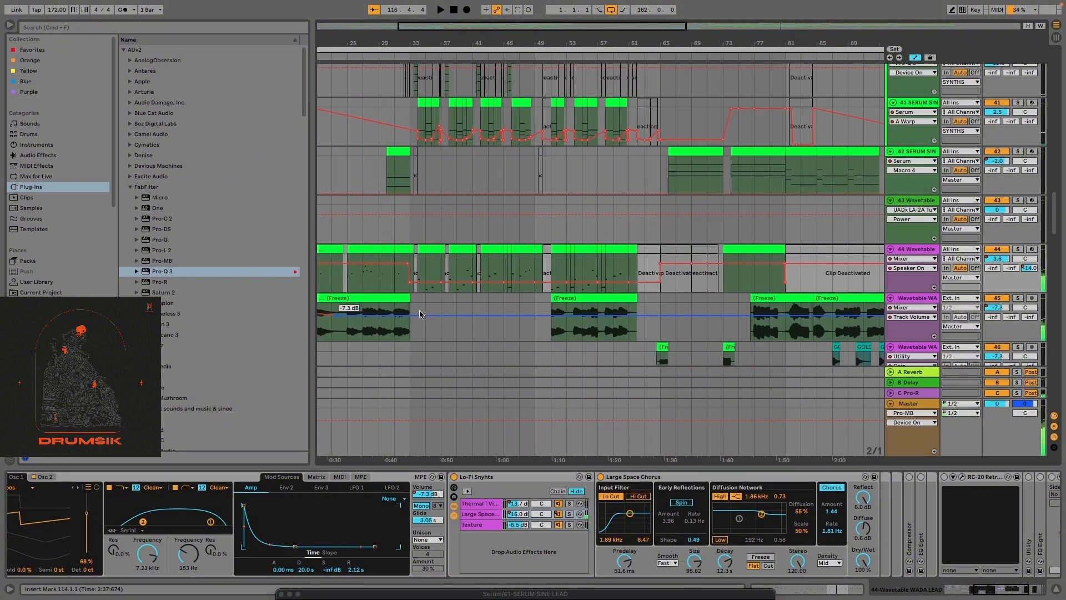
key("w")
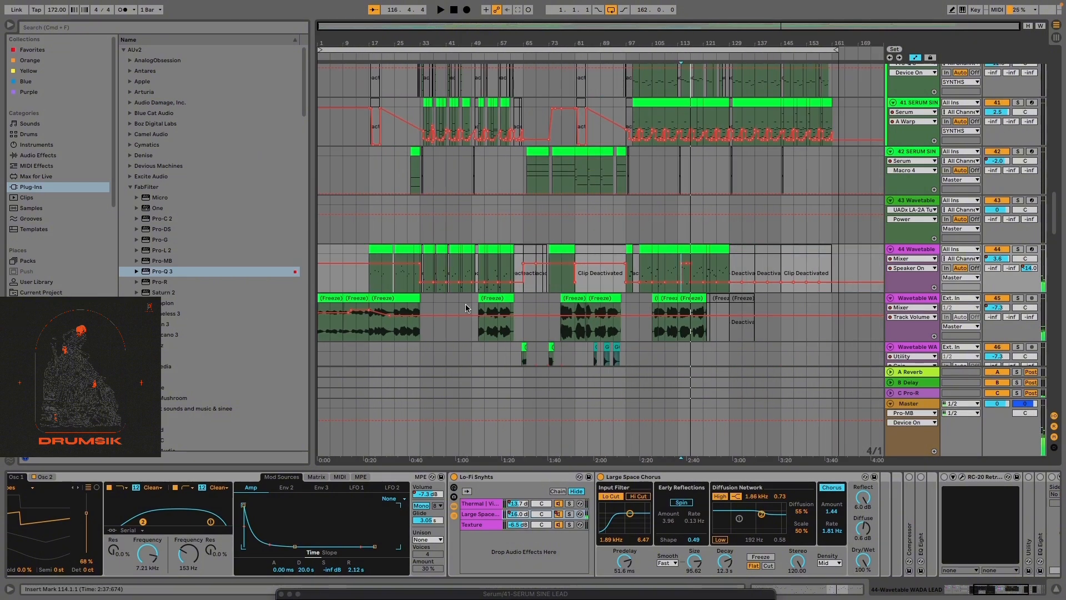
scroll(449, 307, "up", 5)
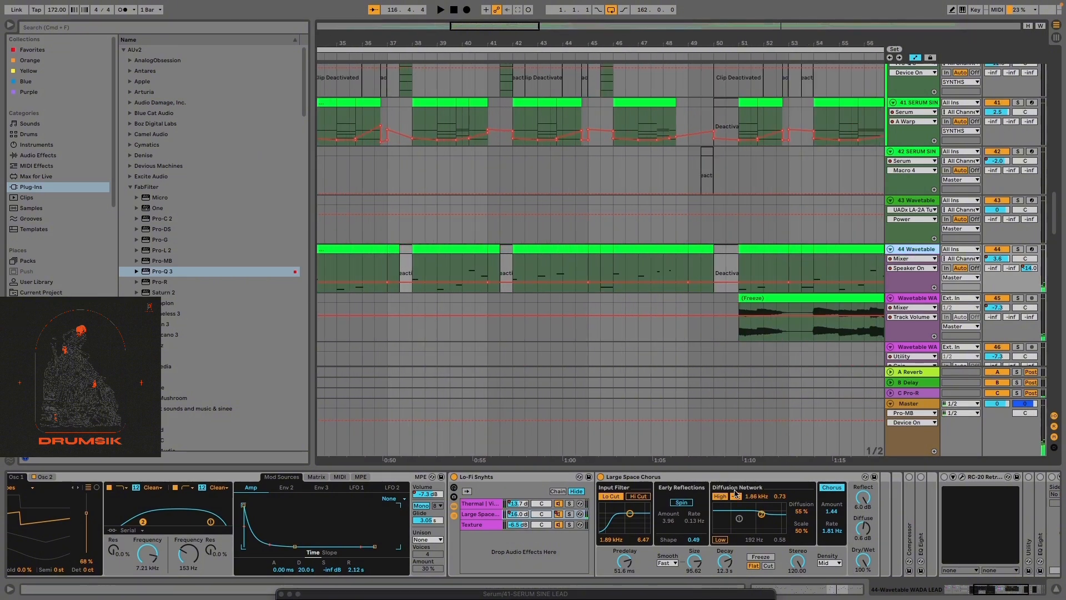
Fold the Lo-Fi Snyths rack, then unfold track 44's Compressor and turn it on
double_click(498, 476)
double_click(480, 496)
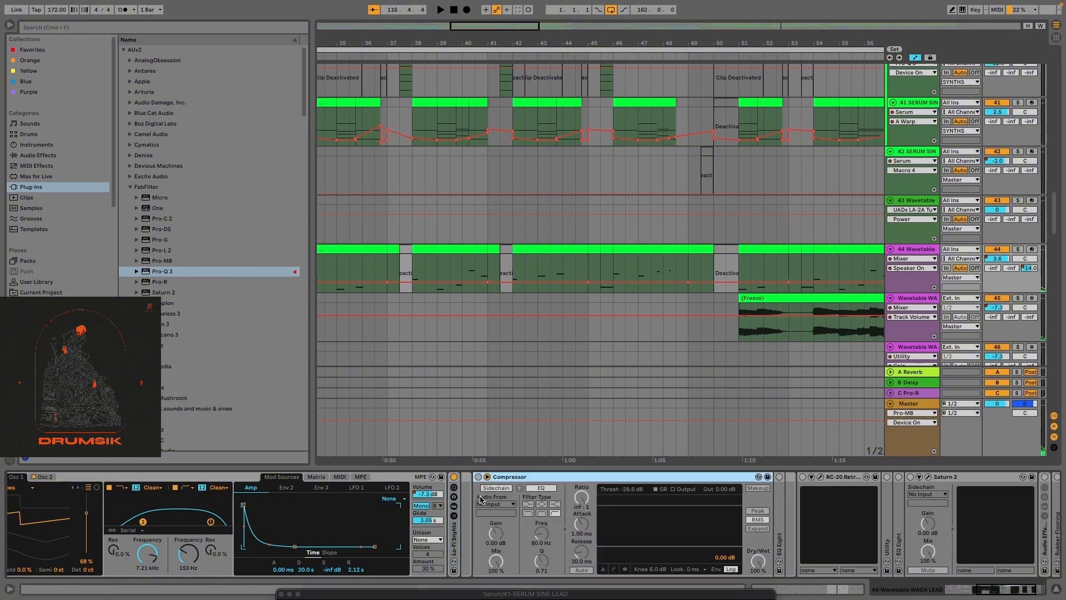
left_click(478, 477)
Place the insert marker at bar 34.1 on track 44, then fold the Compressor and unfold the EQ Eight after it
scroll(549, 395, "down", 3)
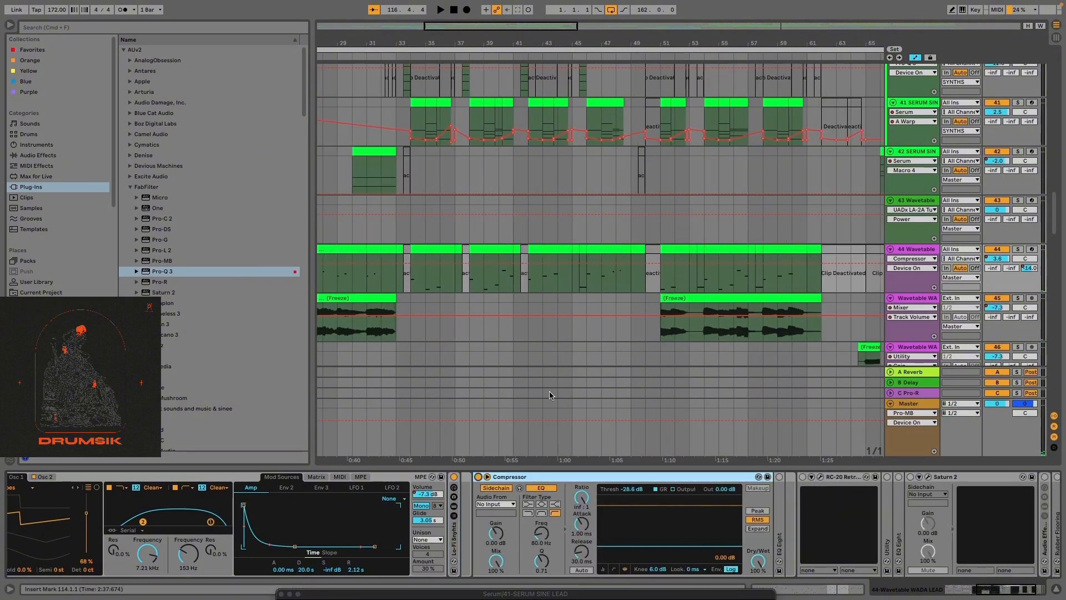
scroll(449, 312, "up", 5)
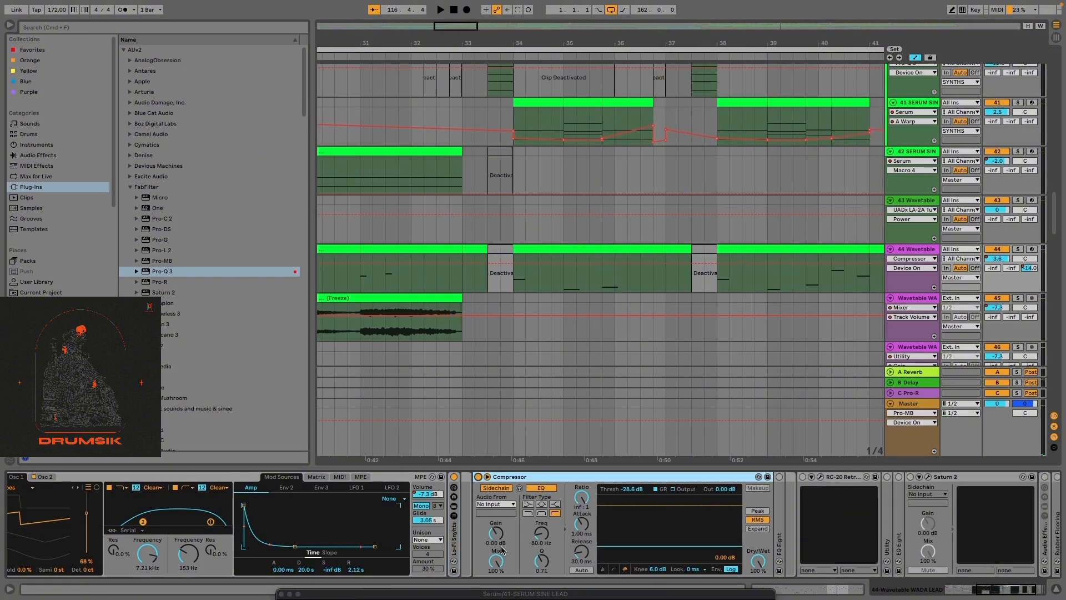
scroll(522, 308, "up", 4)
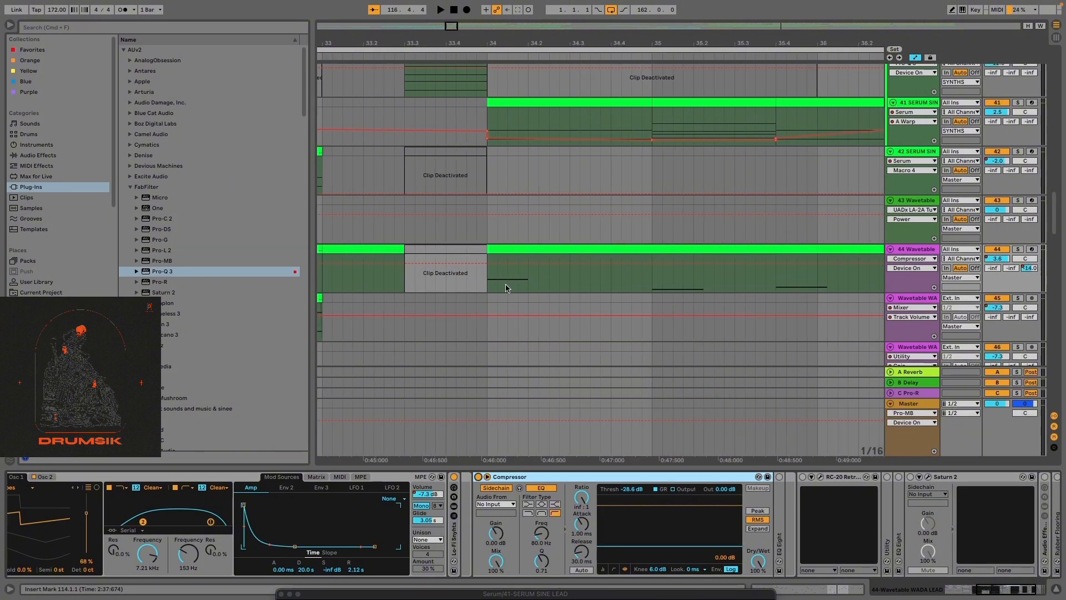
left_click(493, 282)
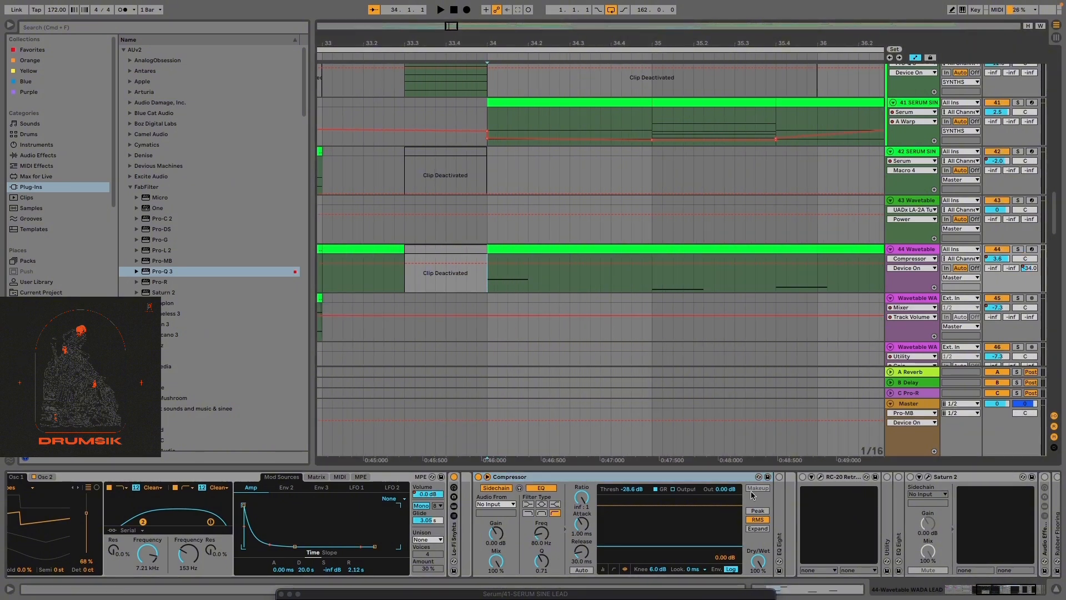
double_click(648, 478)
double_click(478, 521)
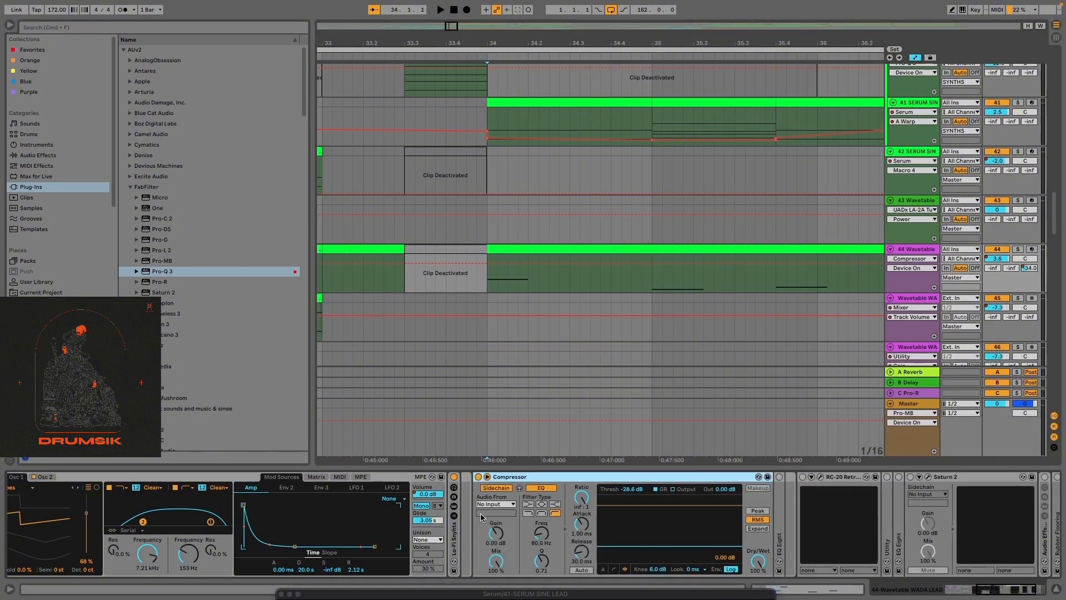
double_click(558, 479)
double_click(486, 514)
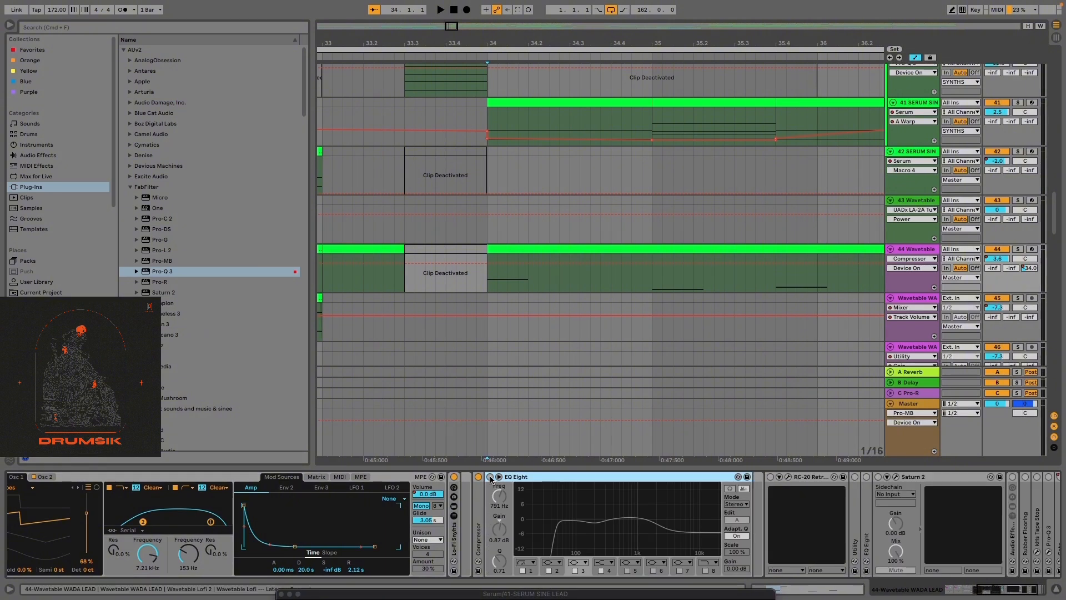
Play soloed track 44 from bar 34.1, toggling EQ Eight to compare, then leave it enabled and unfolded
key("space")
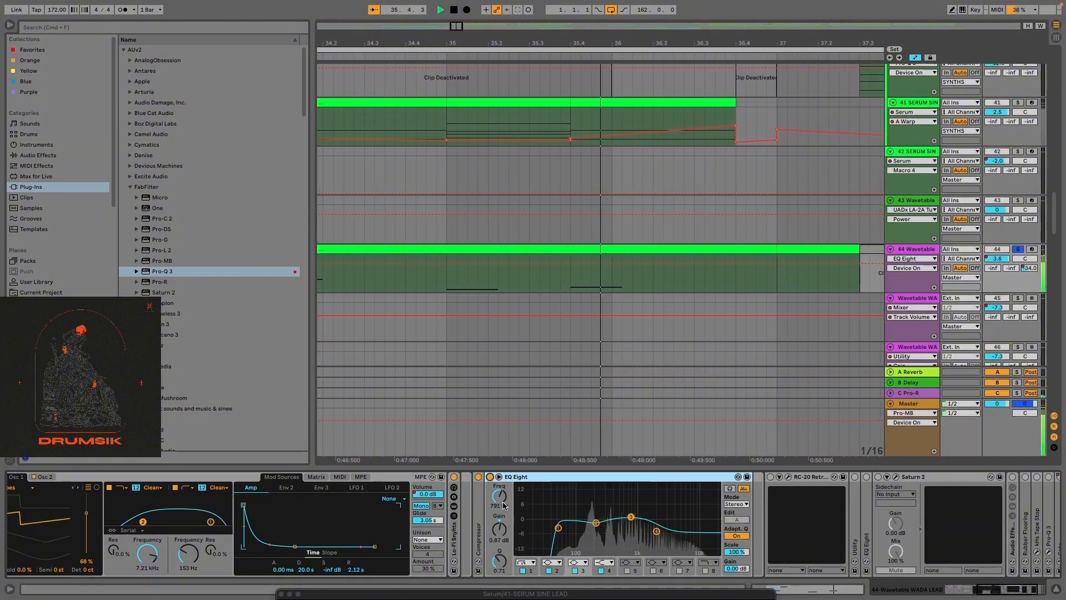
left_click(489, 477)
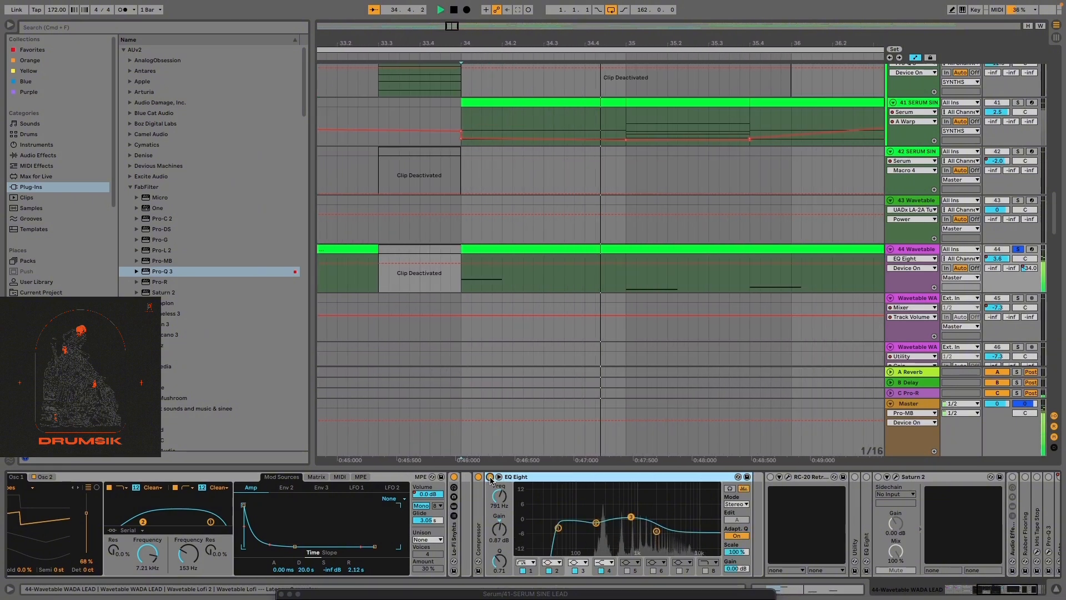
left_click(489, 477)
double_click(548, 478)
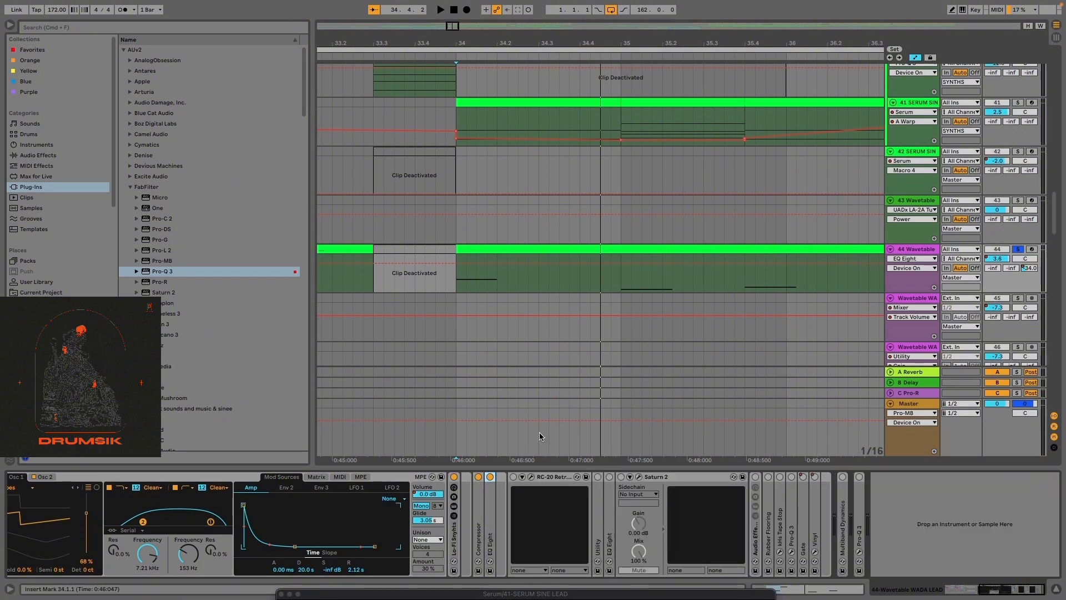
double_click(489, 515)
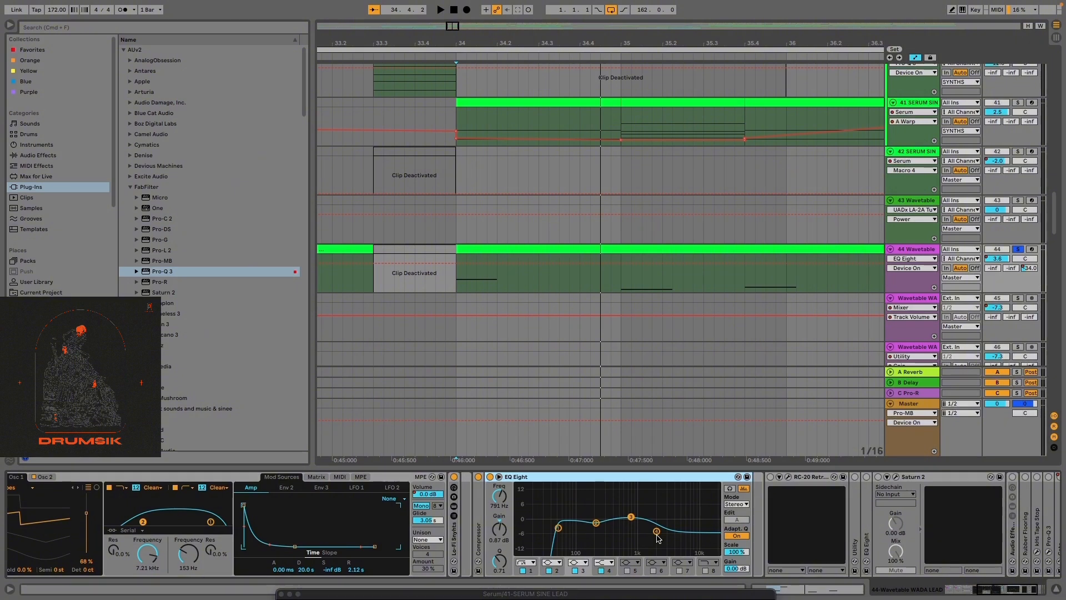
Solo track 39 in the SYNTHS group and play its clip from bar 33.3
scroll(448, 386, "up", 8)
scroll(389, 250, "down", 2)
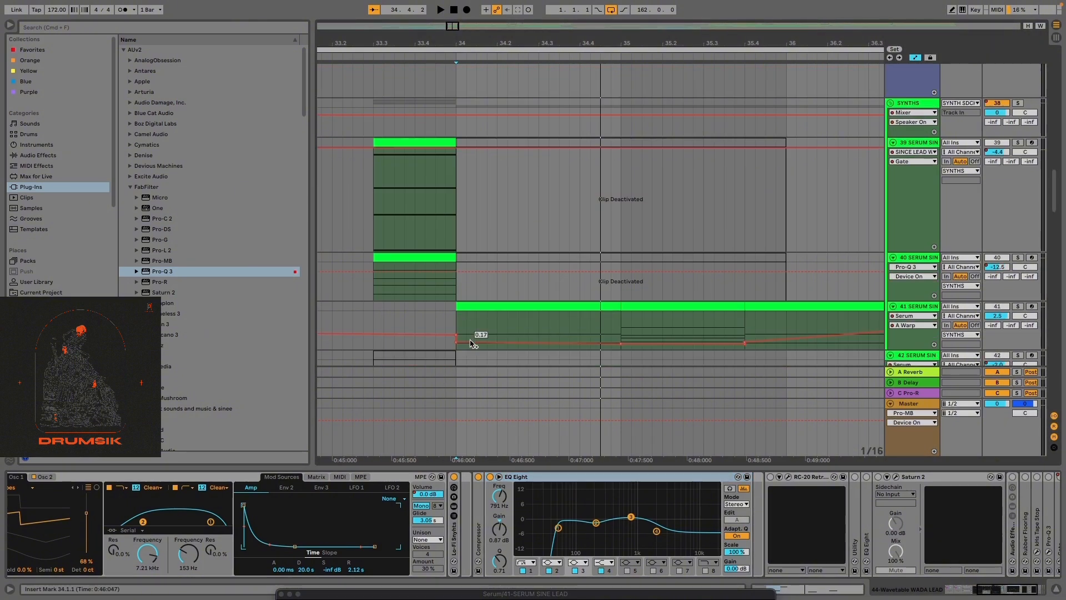
left_click(376, 180)
key("space")
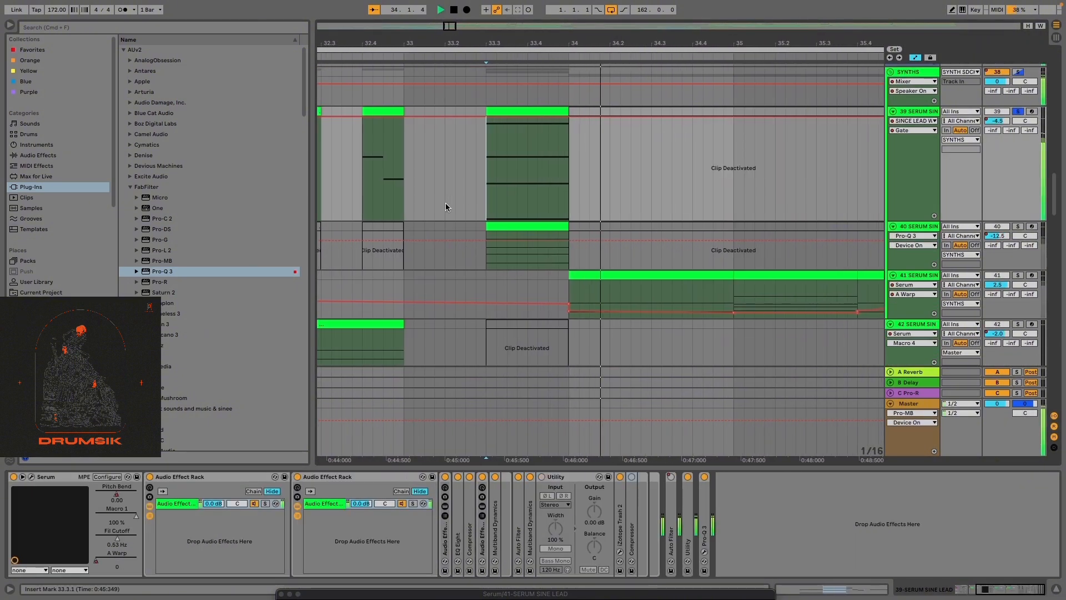
left_click(621, 271)
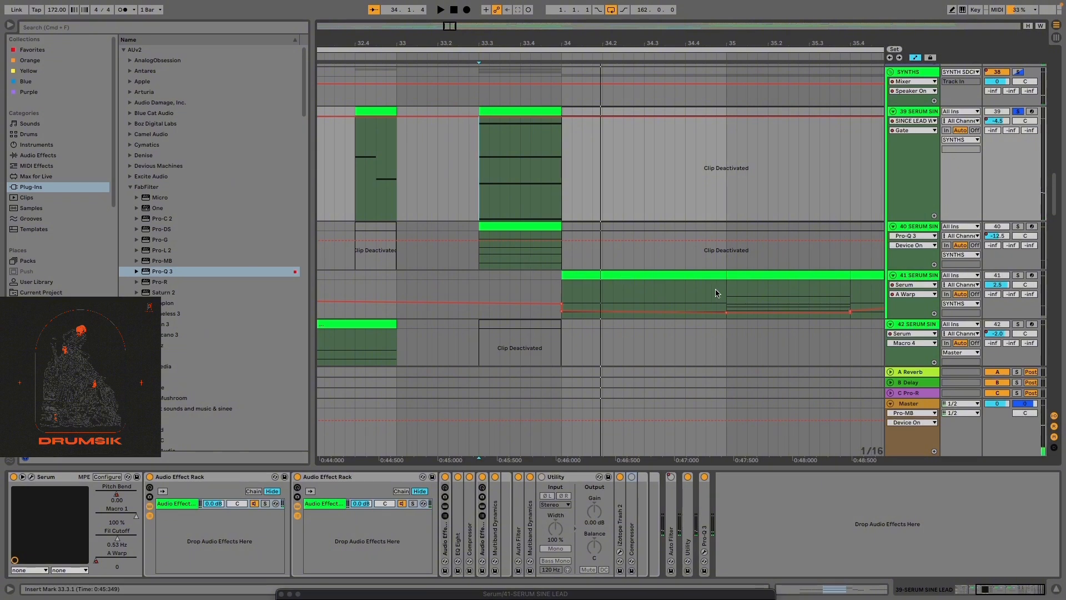
Solo track 41 SERUM SINE LEAD and play it from bar 35.1
left_click(728, 299)
key("s")
key("space")
scroll(395, 291, "down", 5)
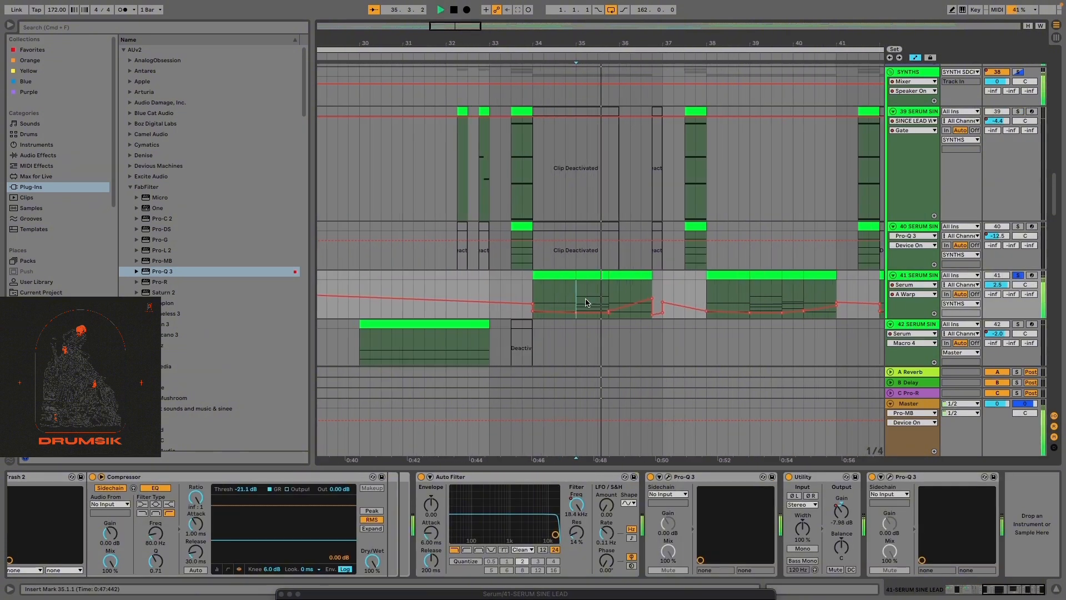
scroll(592, 304, "up", 4)
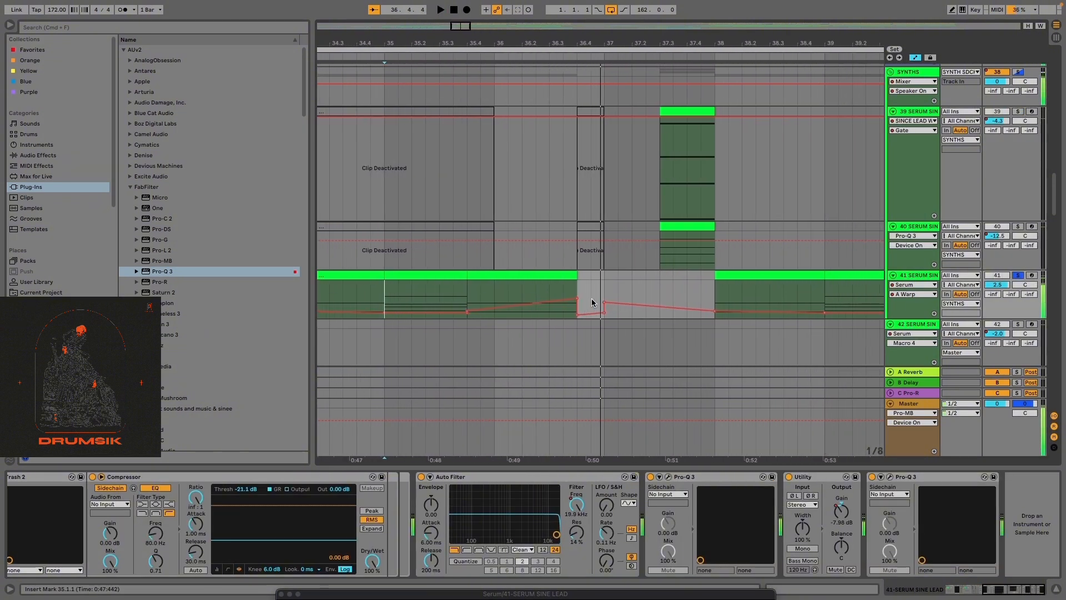
key("space")
Select track 44's clip from bar 34.1 to 37.1, solo the track and examine it against the surrounding lead tracks
scroll(592, 300, "down", 5)
scroll(593, 300, "down", 5)
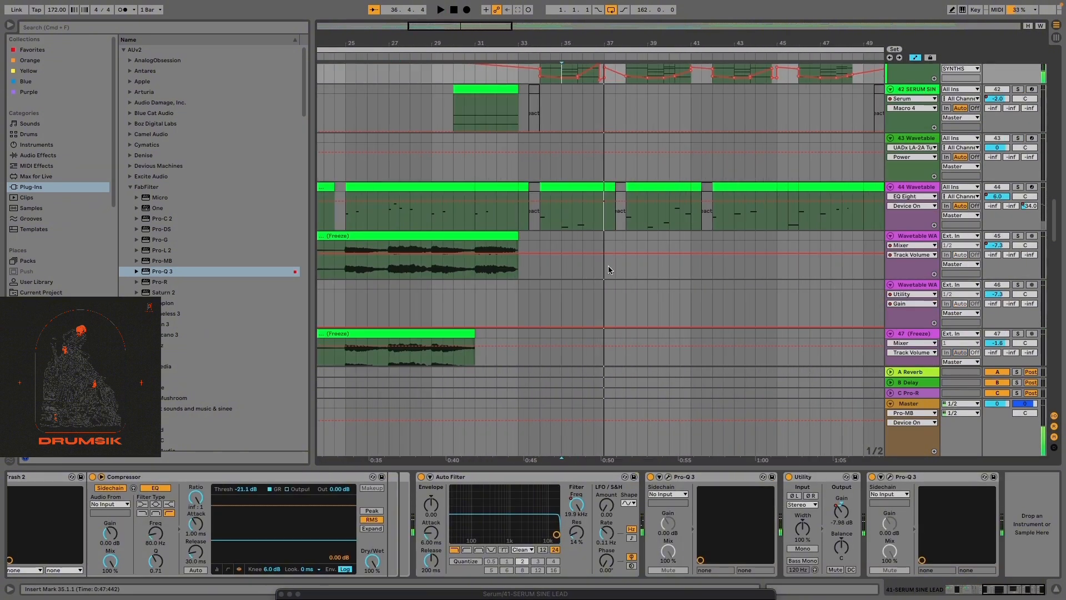
scroll(546, 242, "up", 6)
scroll(541, 247, "up", 3)
left_click(540, 247)
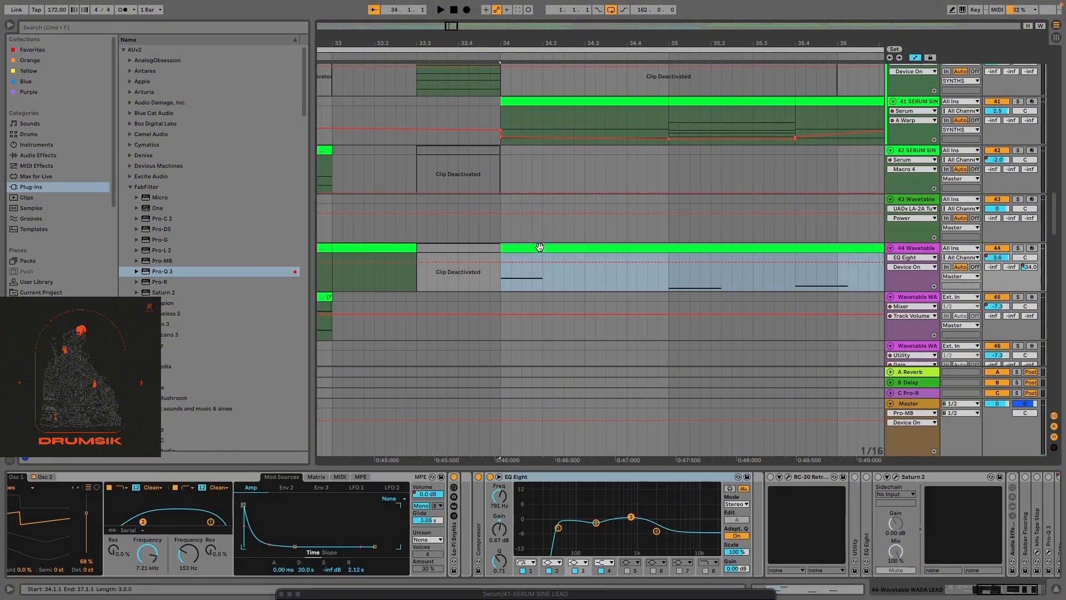
key("s")
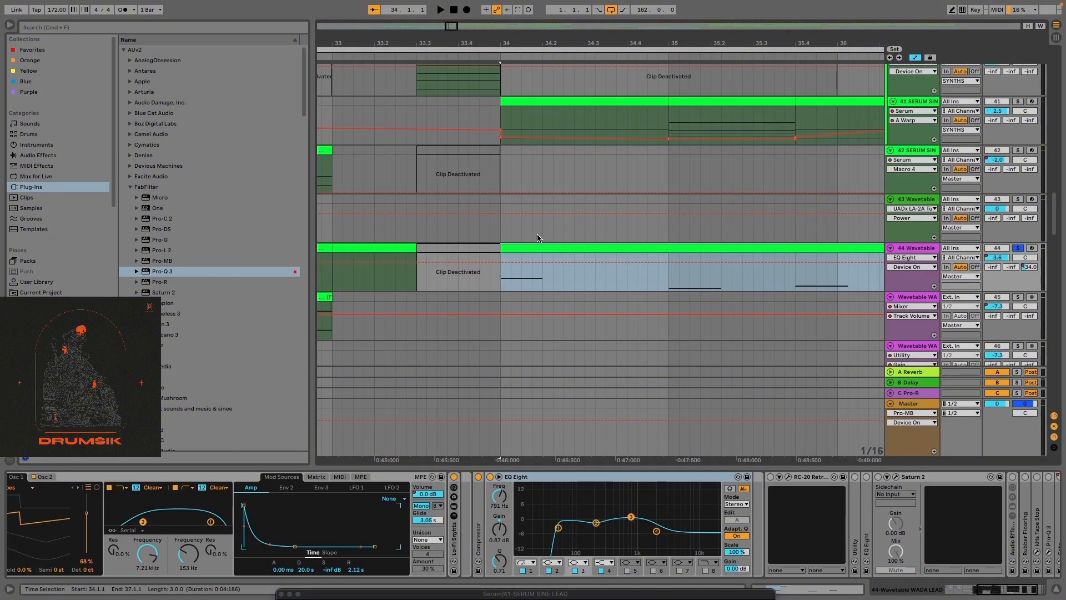
scroll(542, 231, "up", 1)
scroll(542, 231, "down", 3)
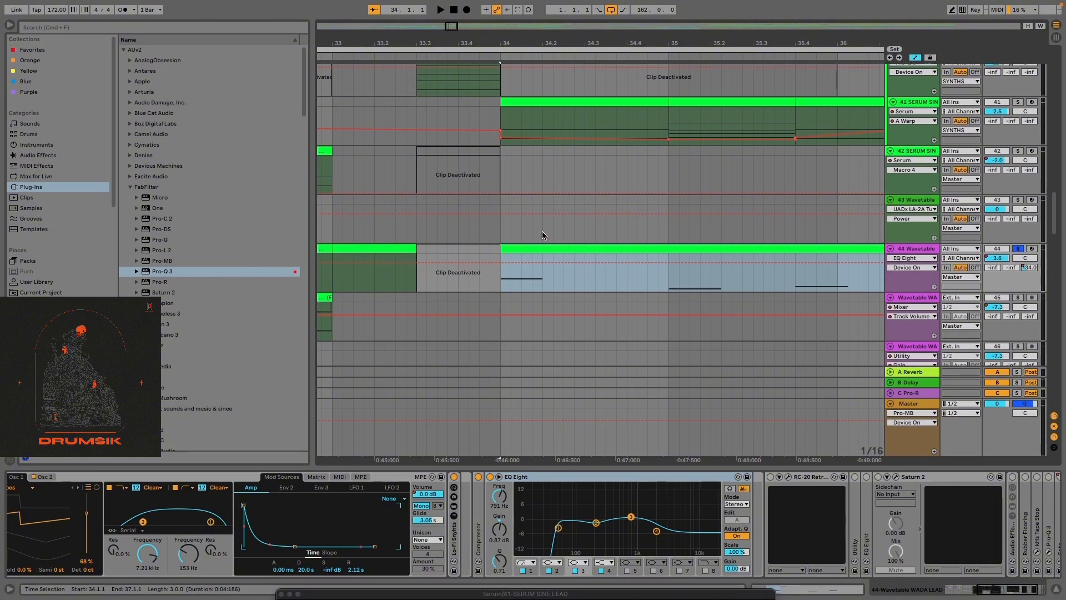
scroll(542, 231, "up", 2)
scroll(542, 231, "down", 1)
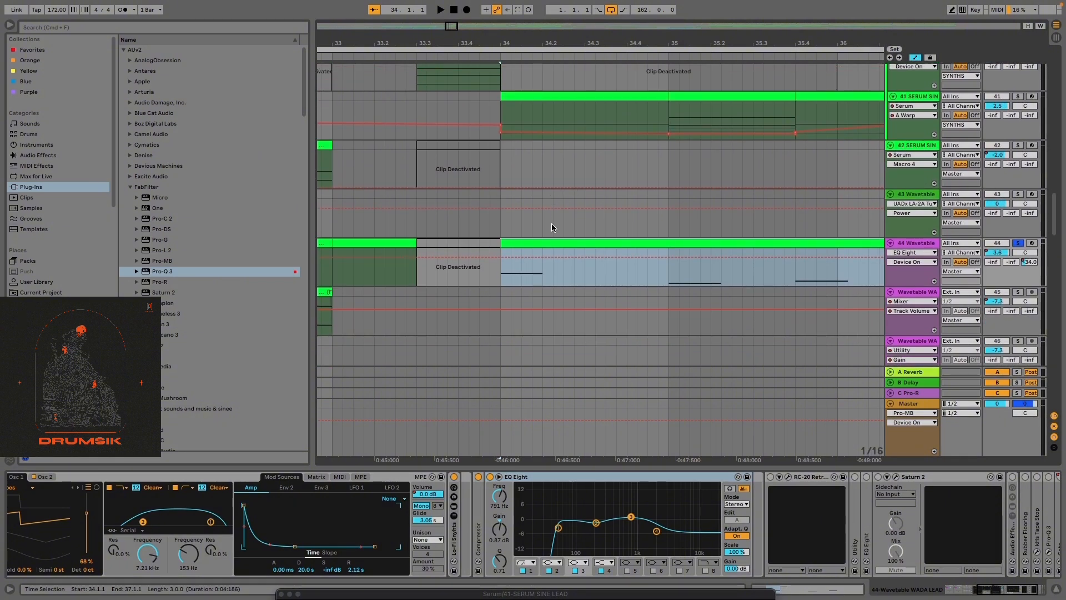
scroll(565, 235, "down", 5)
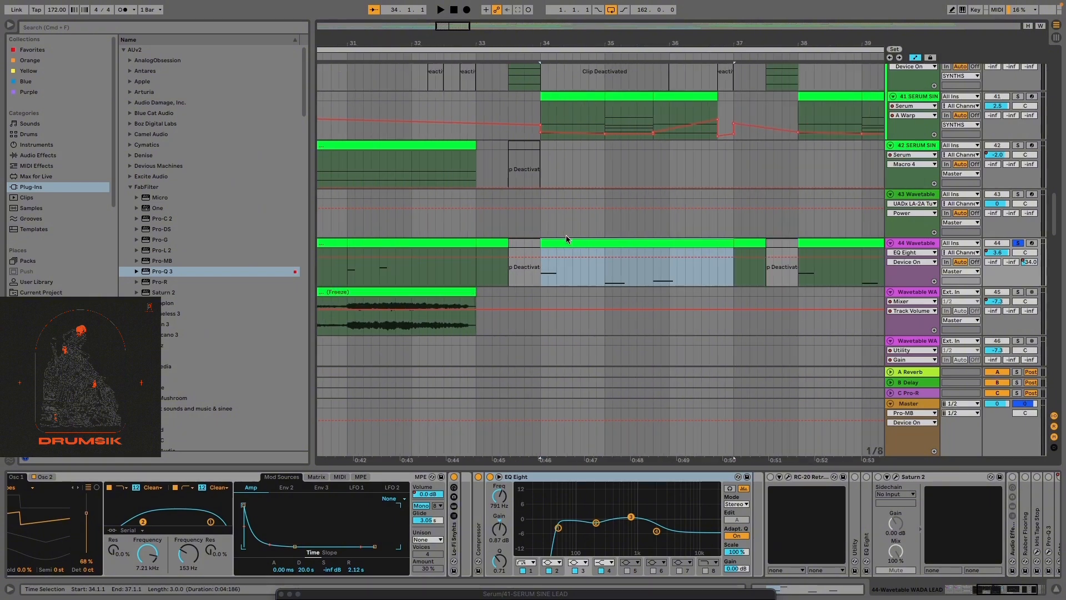
Unsolo track 44 and open its RC-20 Retro Color plug-in window
key("s")
scroll(532, 241, "up", 3)
scroll(609, 255, "up", 2)
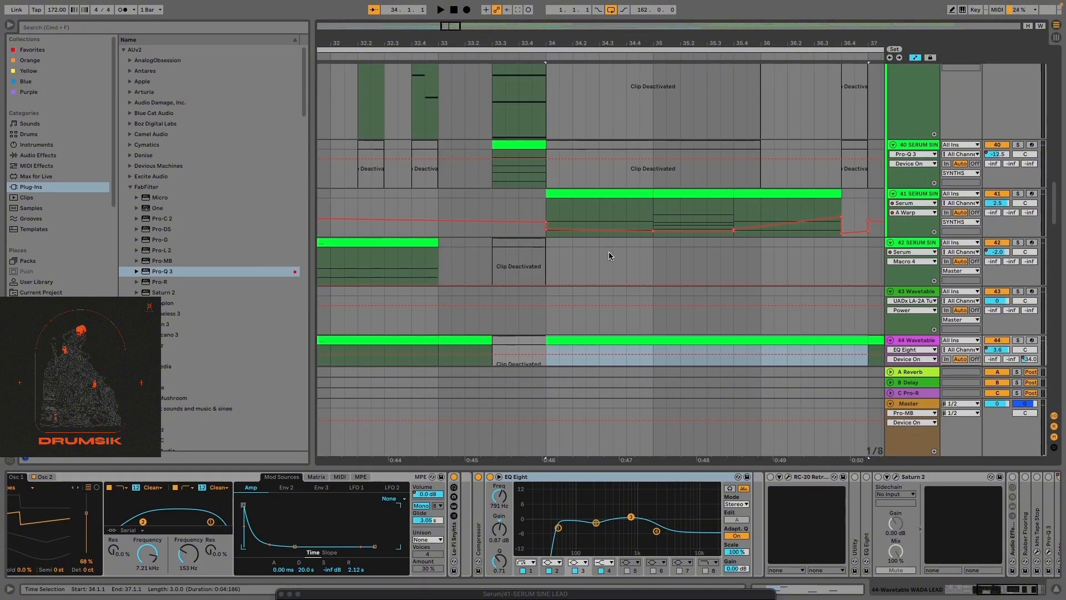
scroll(738, 285, "down", 2)
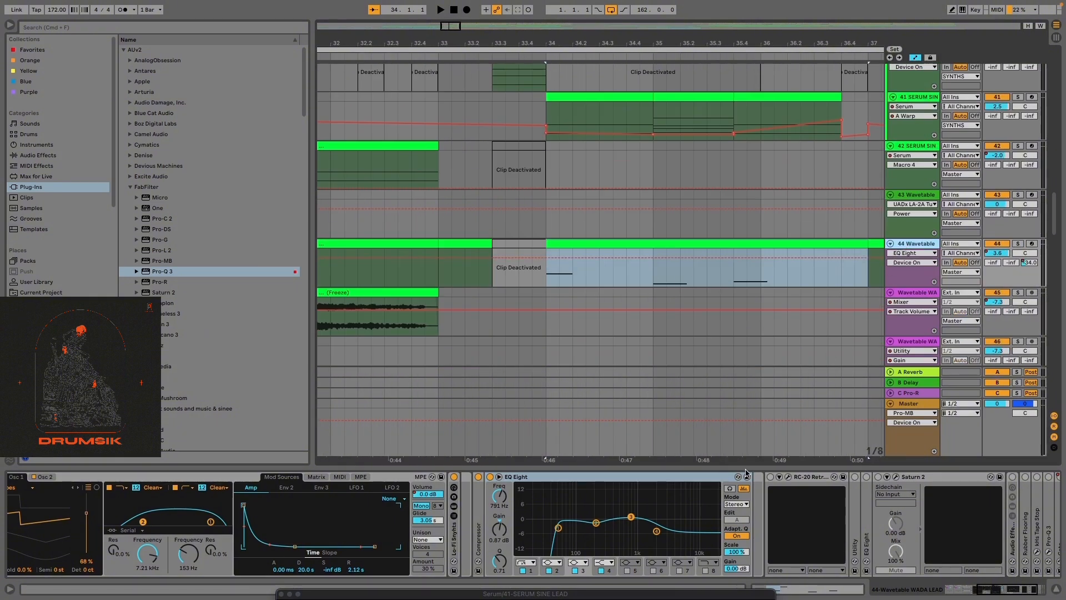
left_click(787, 476)
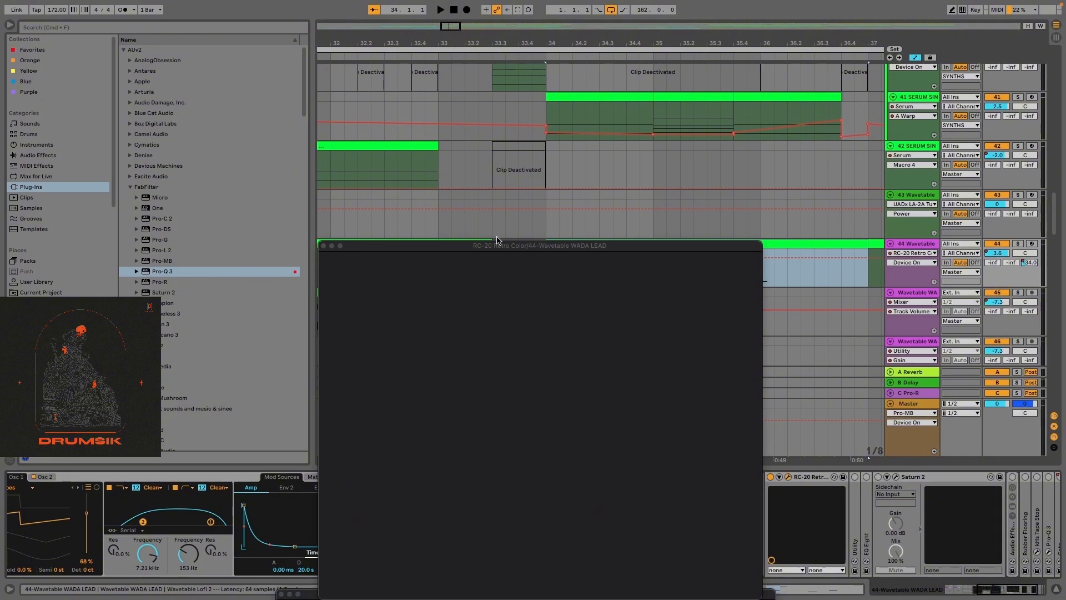
Move the RC-20 plug-in window clear of track 44's clip, select the clip from bar 34.1 to 37.1 and solo the track
left_click_drag(497, 240, 239, 21)
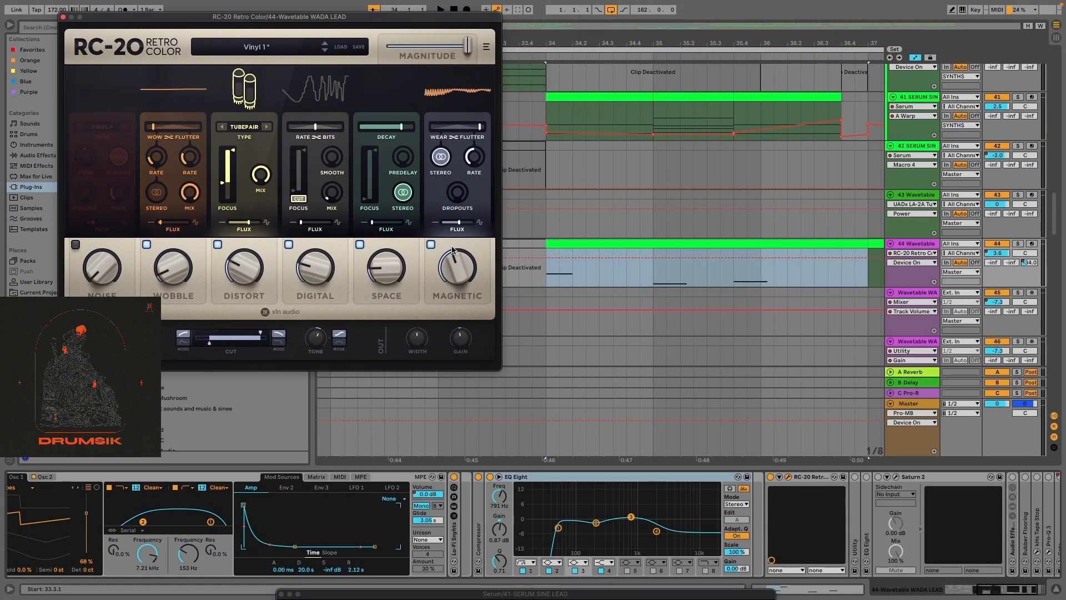
left_click(586, 242)
key("s")
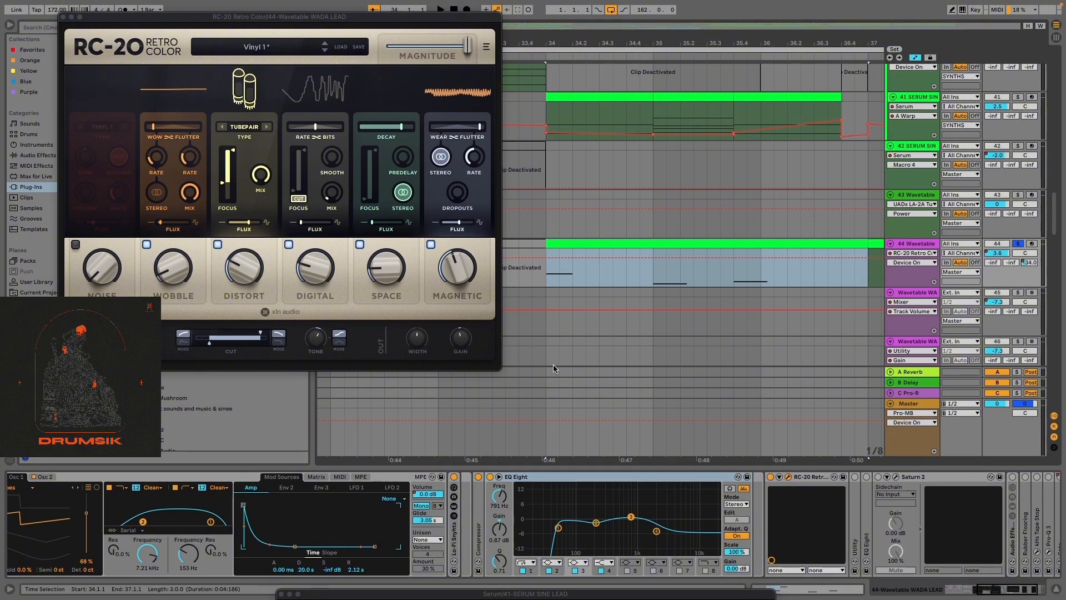
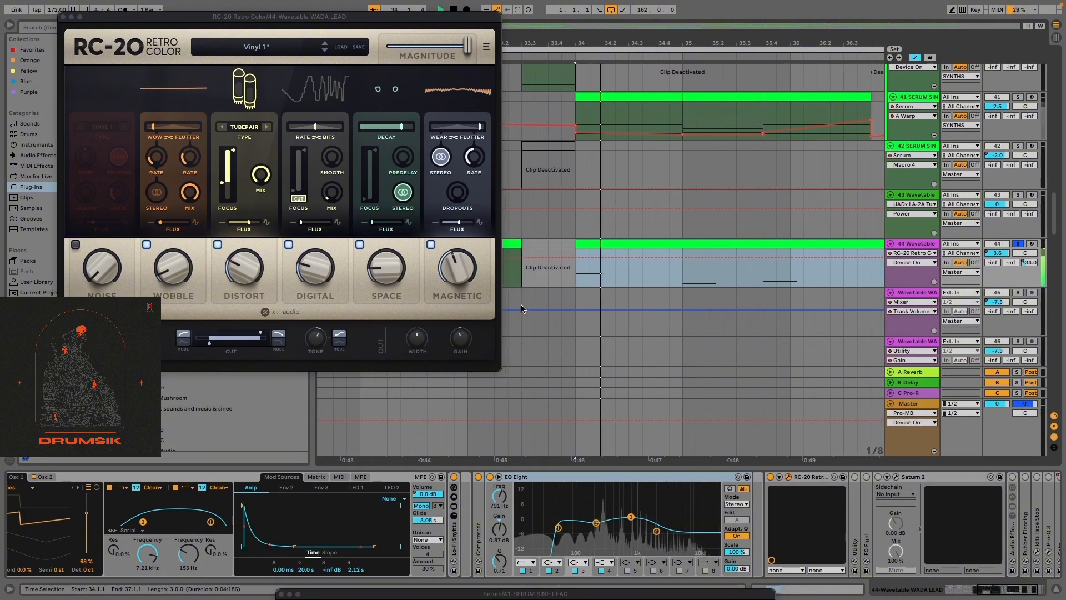
Compare track 44's sound with RC-20's Magnetic module disabled and enabled again
left_click(431, 245)
key("space")
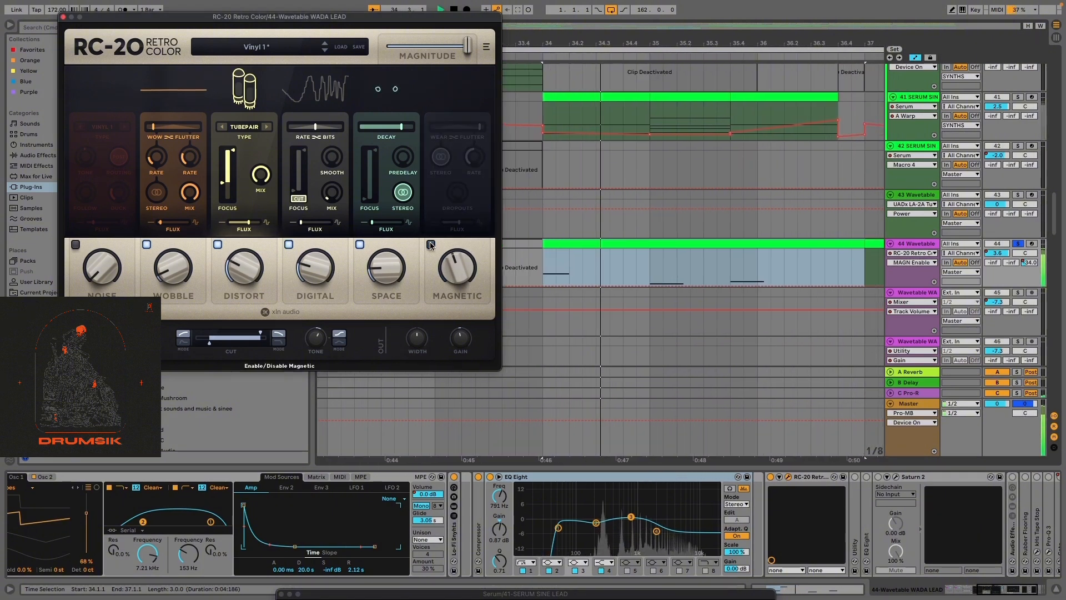
left_click(432, 245)
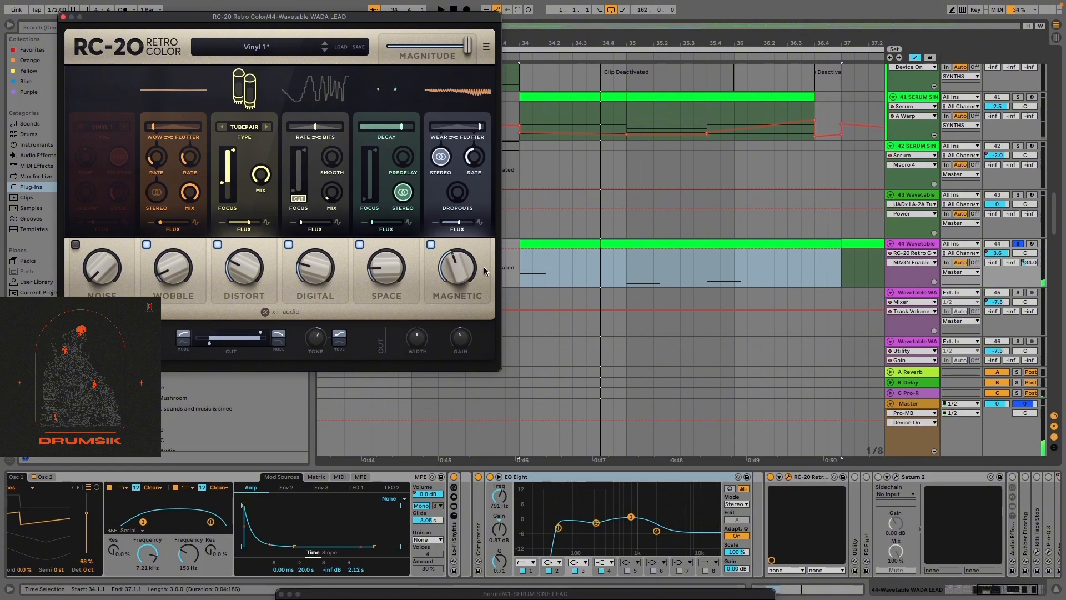
Try RC-20's Magnetic amount at 100% during playback and undo the change
key("space")
left_click_drag(462, 276, 467, 137)
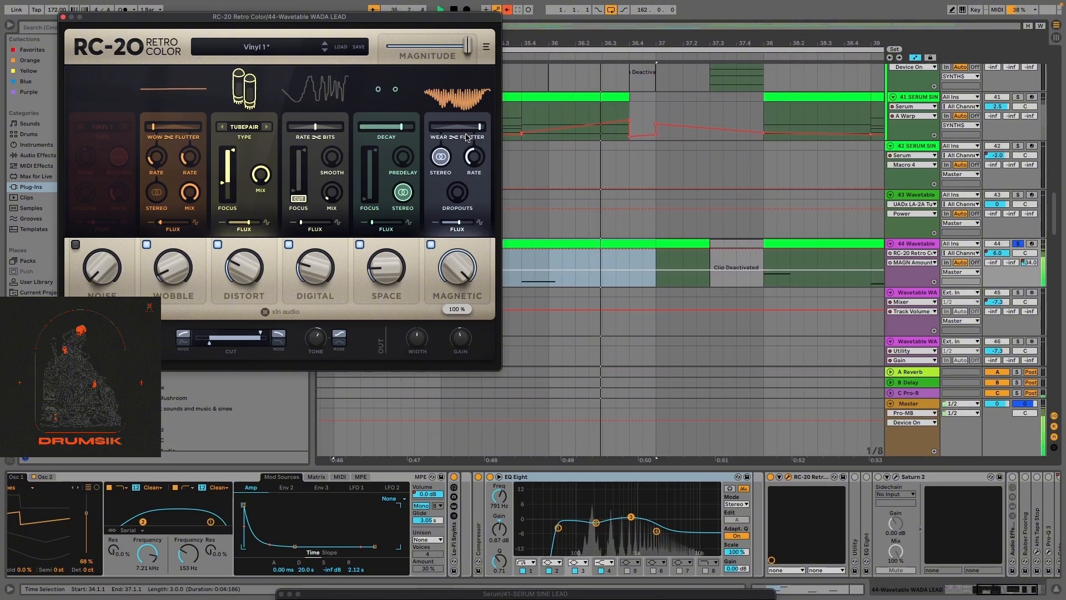
key("space")
key("super+z")
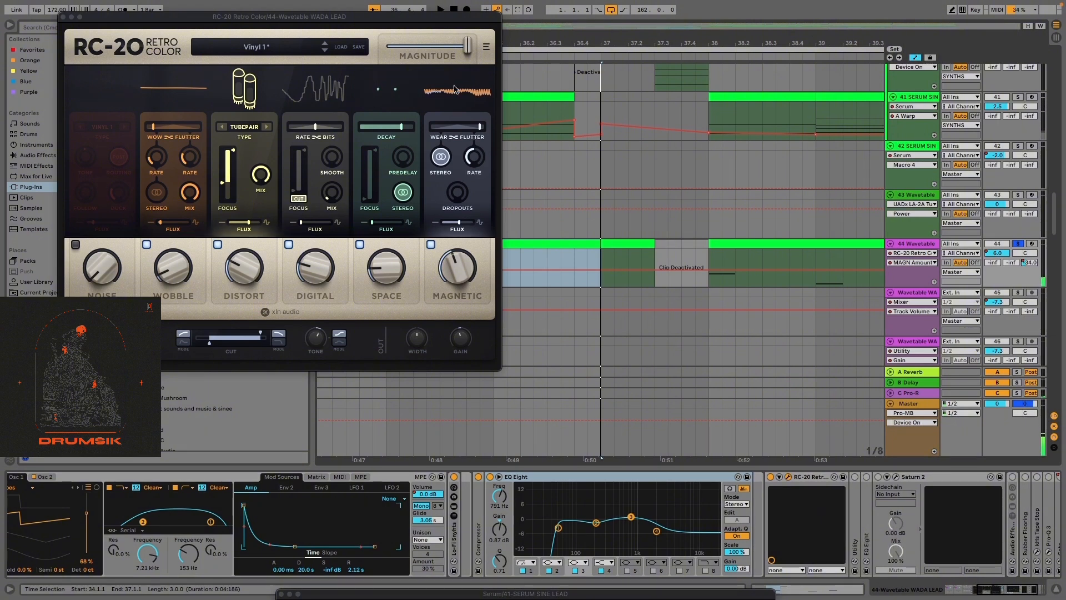
Compare track 44's playback with RC-20's Digital module off and on, and check the plug-in's Tone amount
left_click(288, 245)
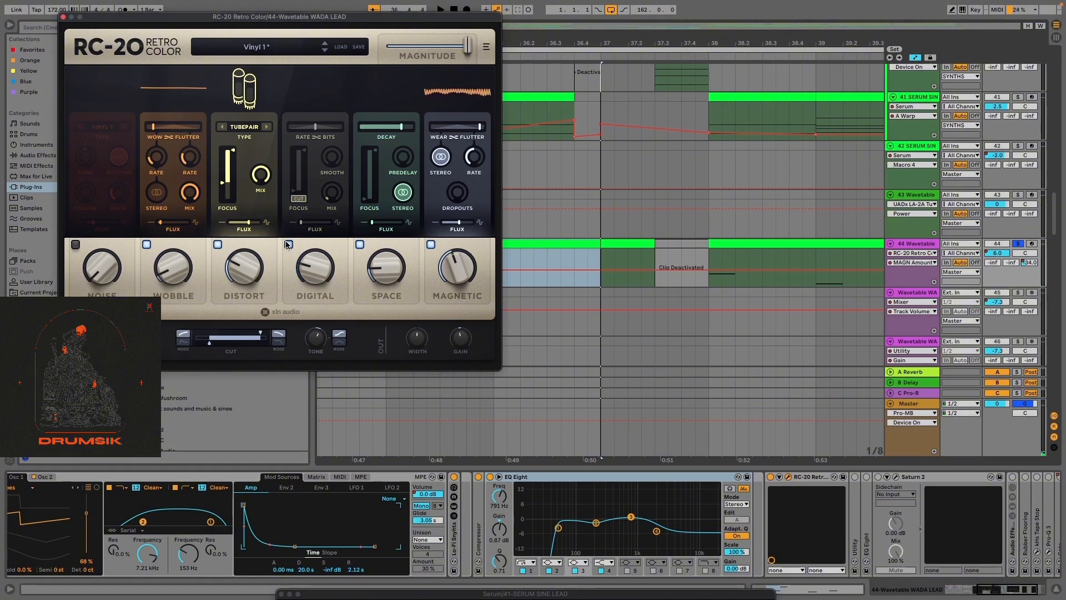
key("space")
left_click(288, 245)
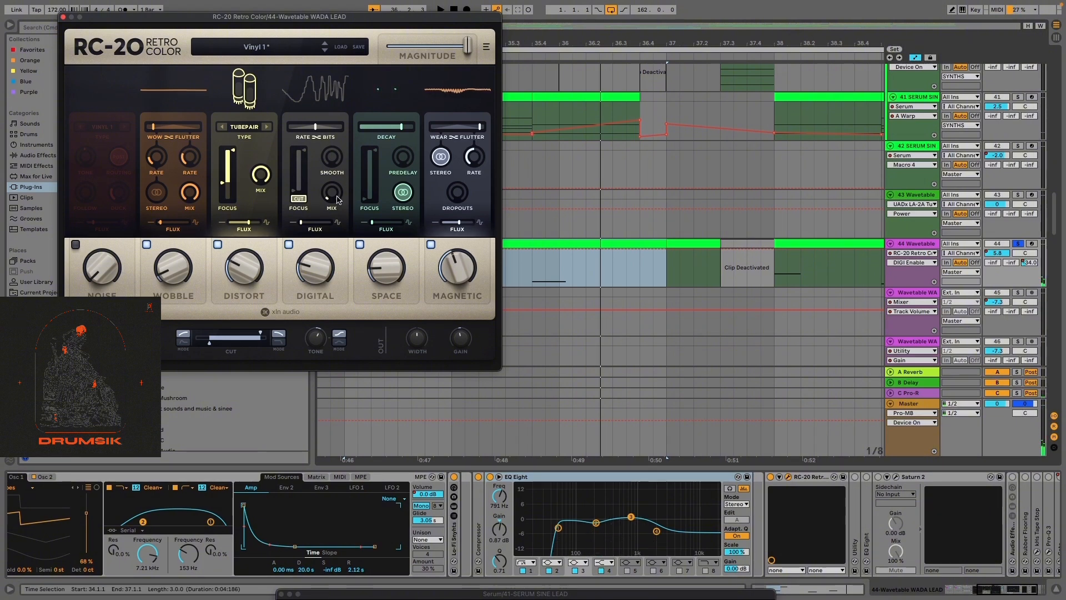
left_click(318, 340)
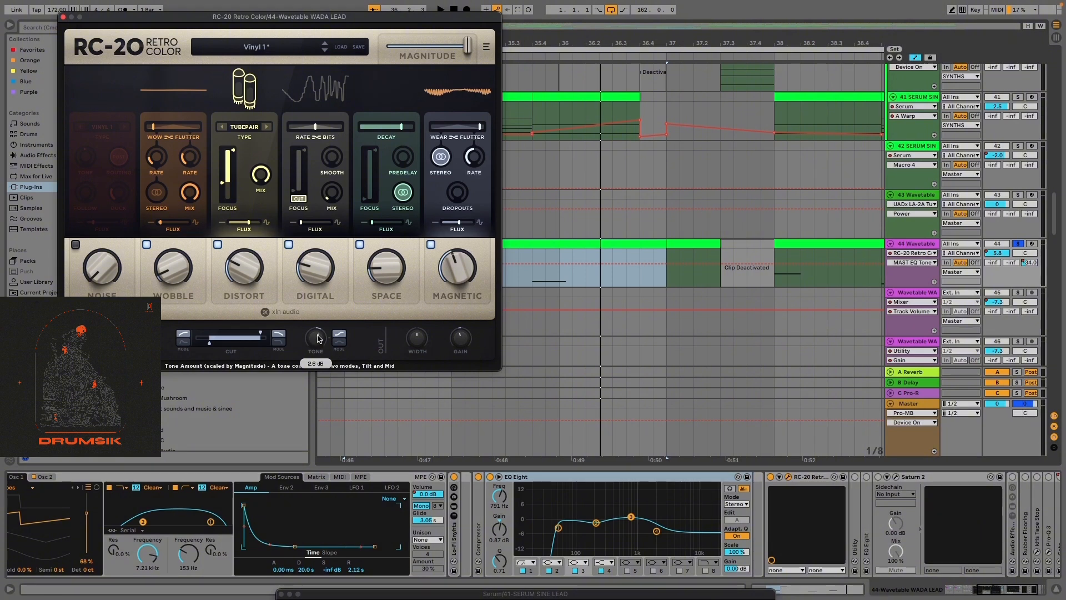
key("space")
mouse_move(321, 323)
left_mouse_down()
mouse_move(335, 287)
mouse_move(329, 321)
left_mouse_up()
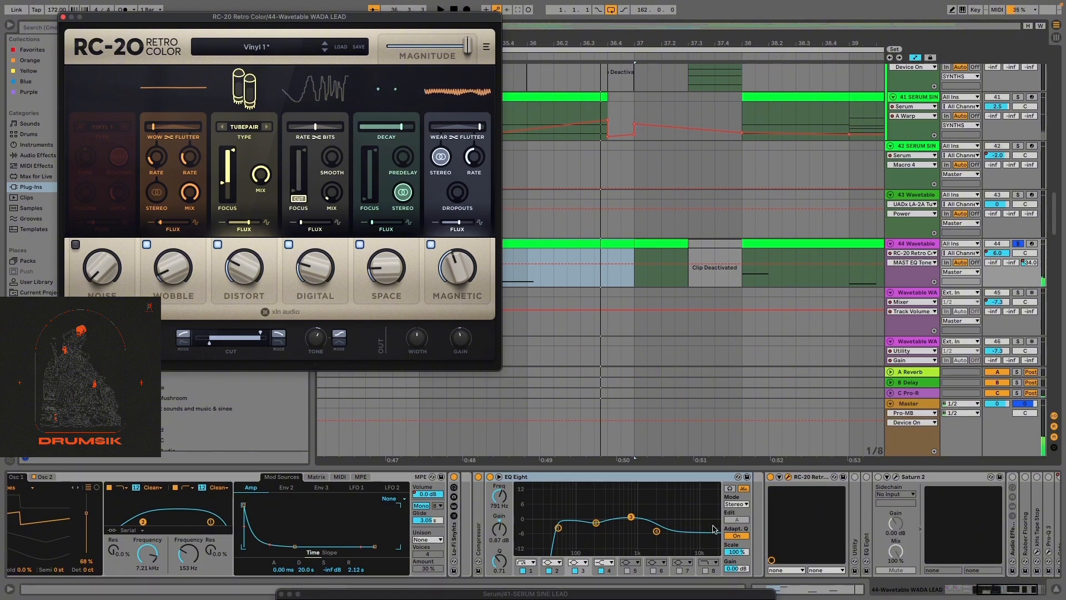
Unfold the Utility device after RC-20 and show its Gain automation on track 44
left_click(564, 282)
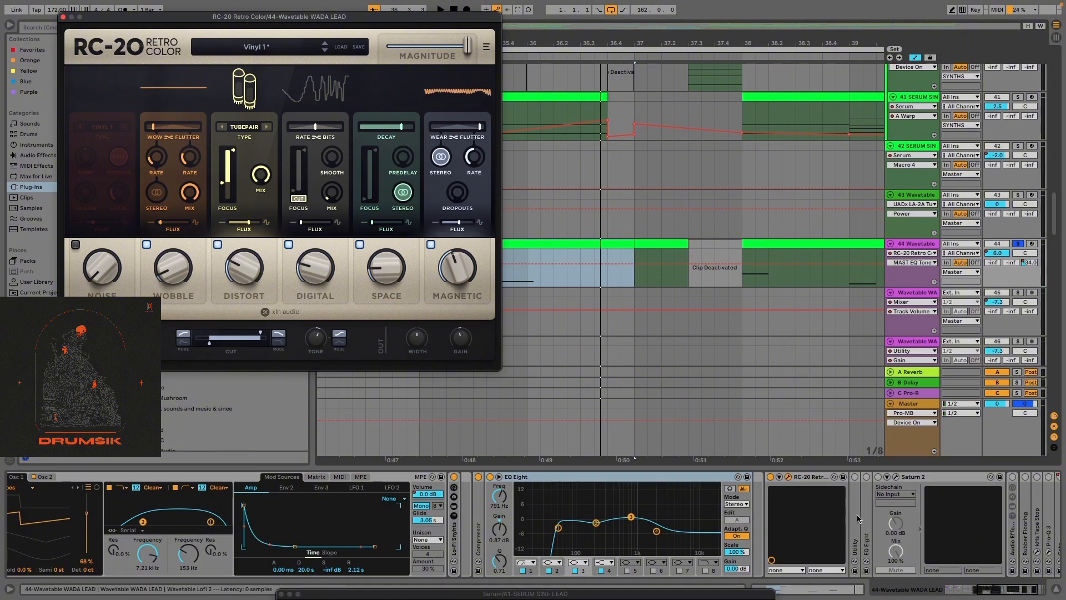
double_click(856, 494)
right_click(910, 511)
left_click(916, 304)
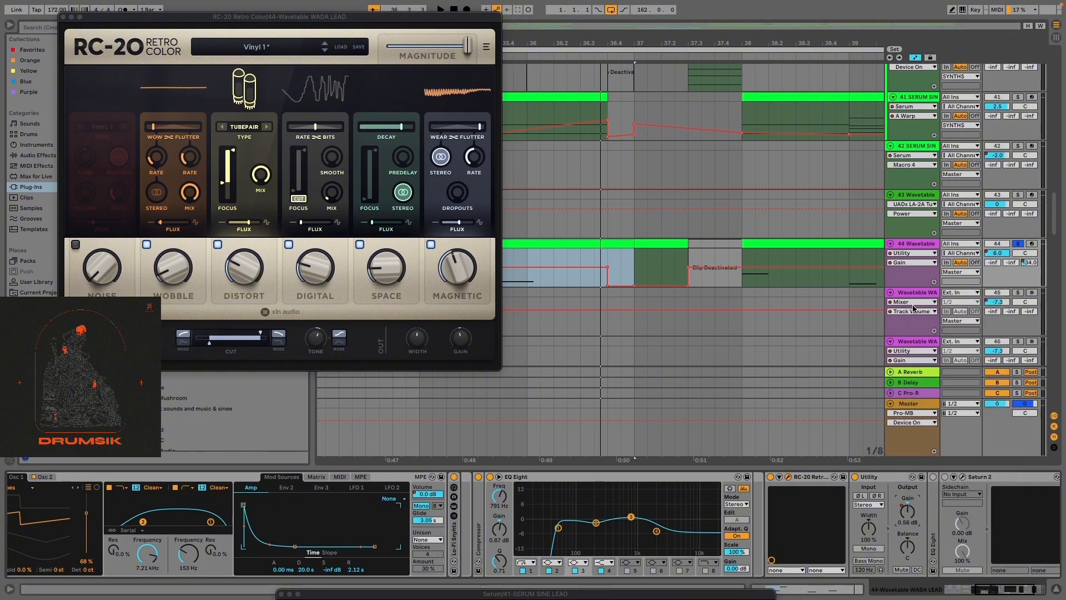
Play track 44 from bar 35.1 and examine its Utility Gain automation around bars 36 to 38
scroll(592, 281, "down", 5)
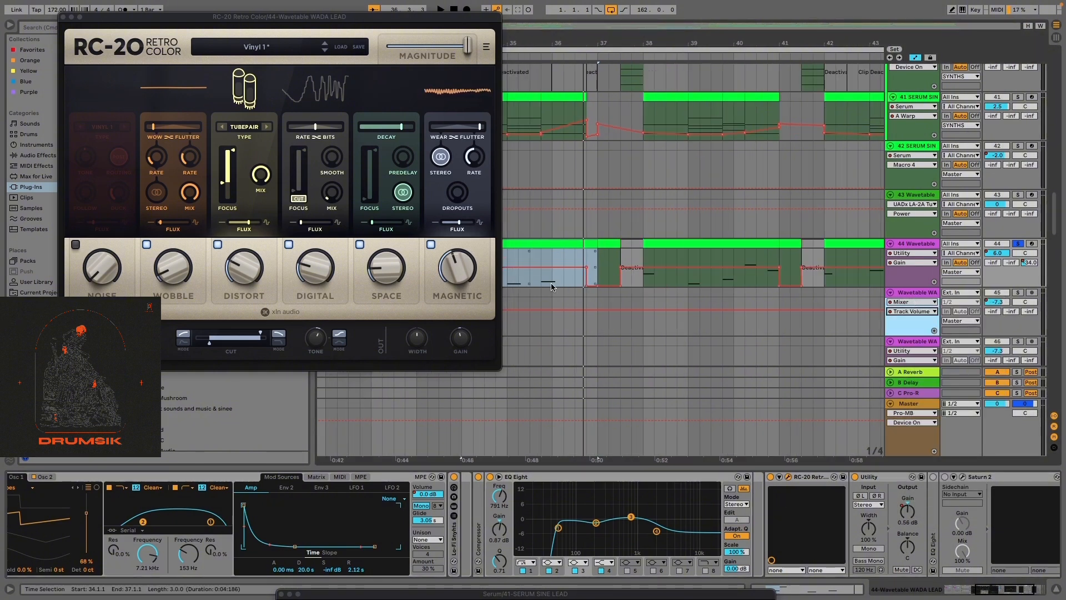
scroll(550, 286, "up", 5)
left_click(556, 284)
scroll(647, 292, "down", 4)
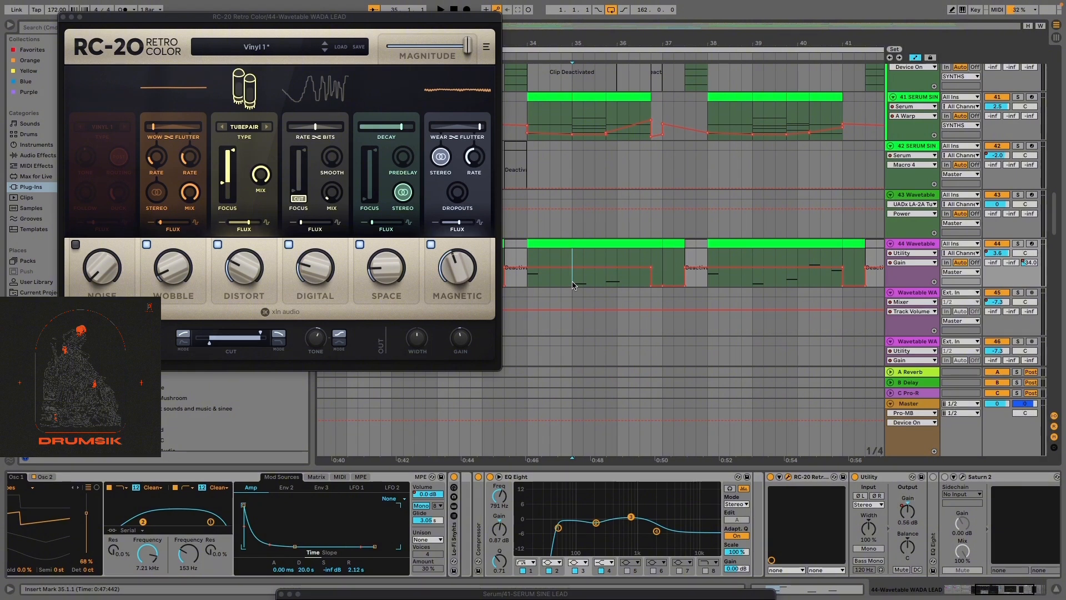
scroll(698, 276, "up", 4)
key("space")
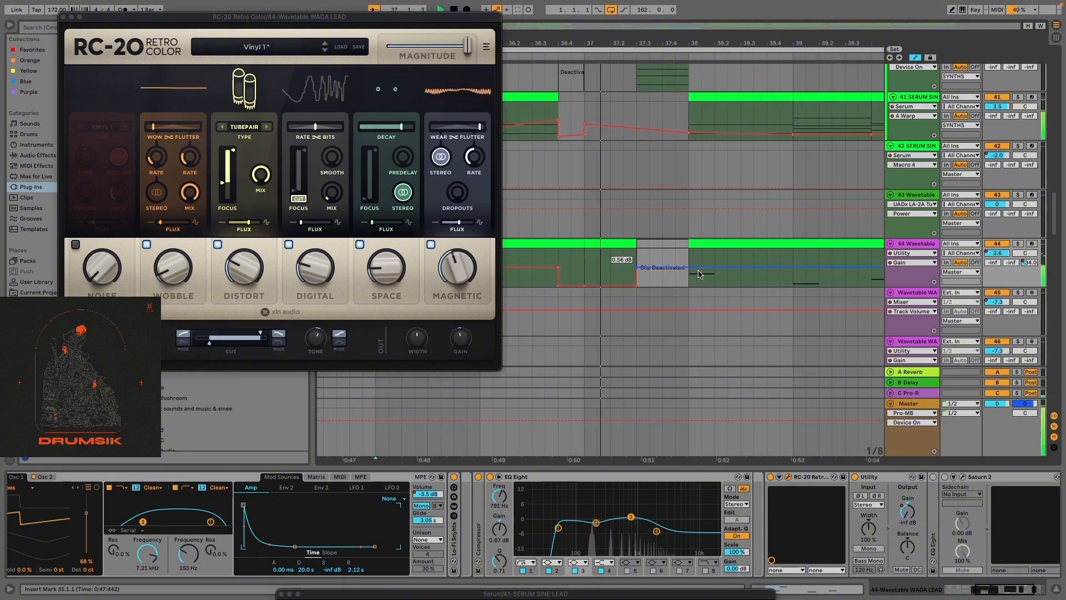
key("space")
scroll(698, 274, "down", 3)
scroll(664, 265, "up", 4)
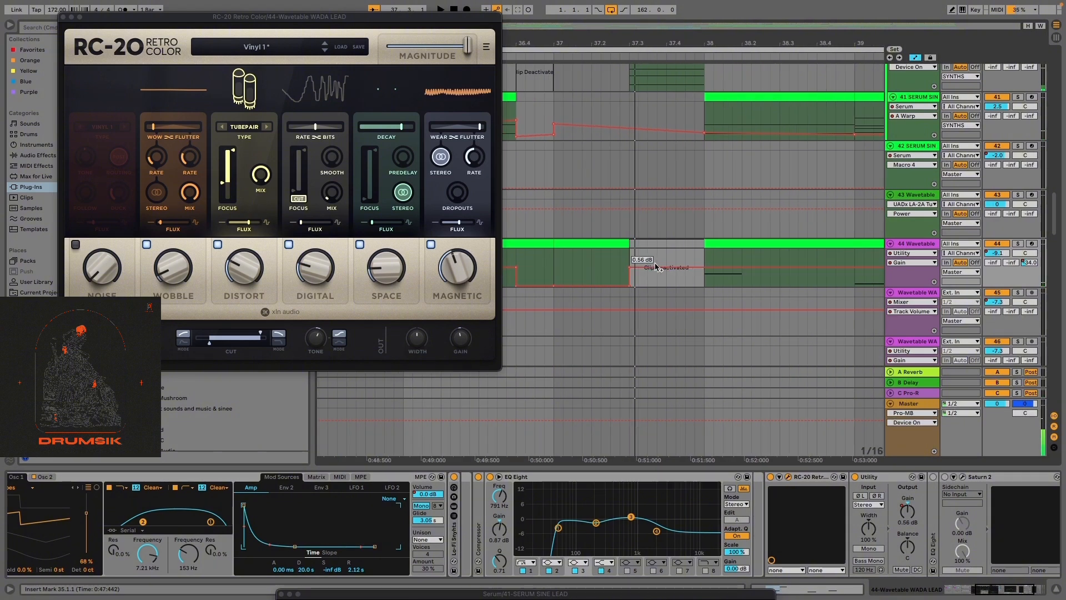
Display track 44's RC-20 Magnetic amount automation with overridden automation re-enabled, and move the plug-in window away from the arrangement
scroll(657, 267, "down", 2)
left_click_drag(587, 261, 686, 257)
scroll(611, 263, "right", 5)
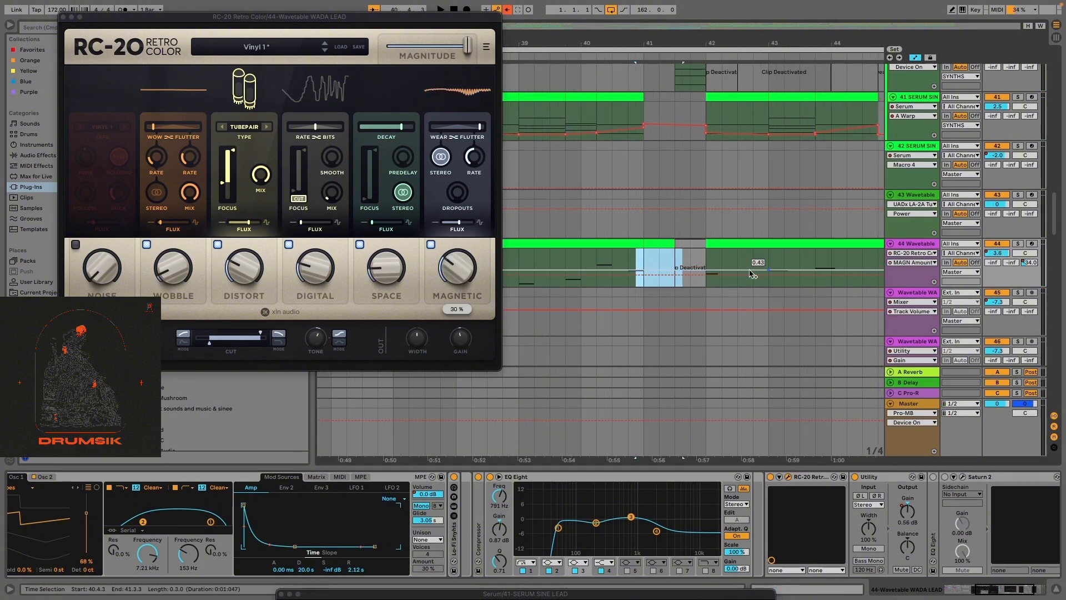
scroll(754, 269, "down", 10)
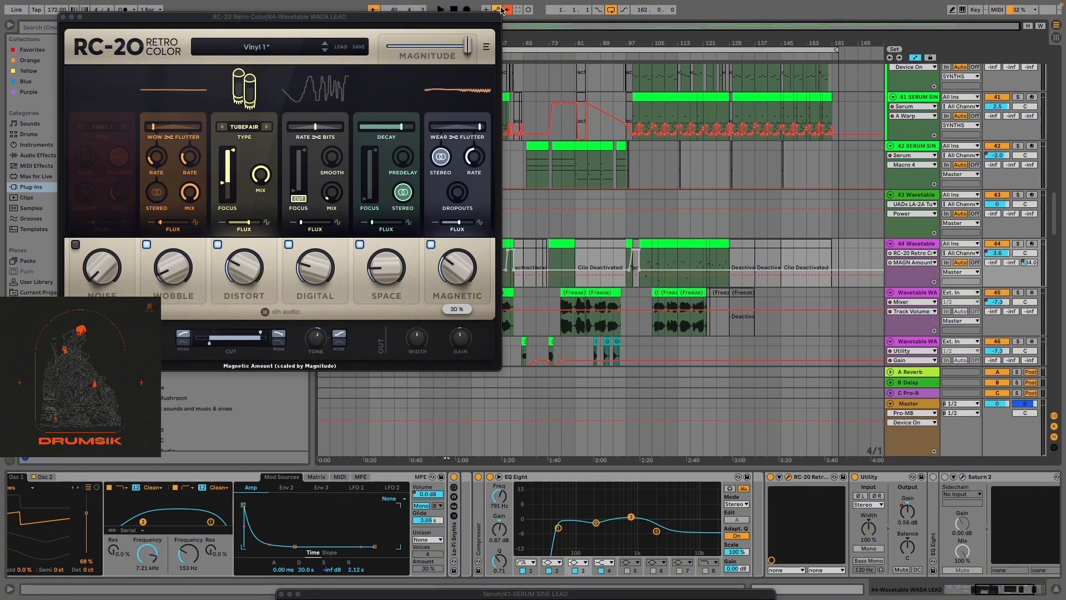
left_click_drag(469, 18, 217, 199)
scroll(485, 215, "up", 10)
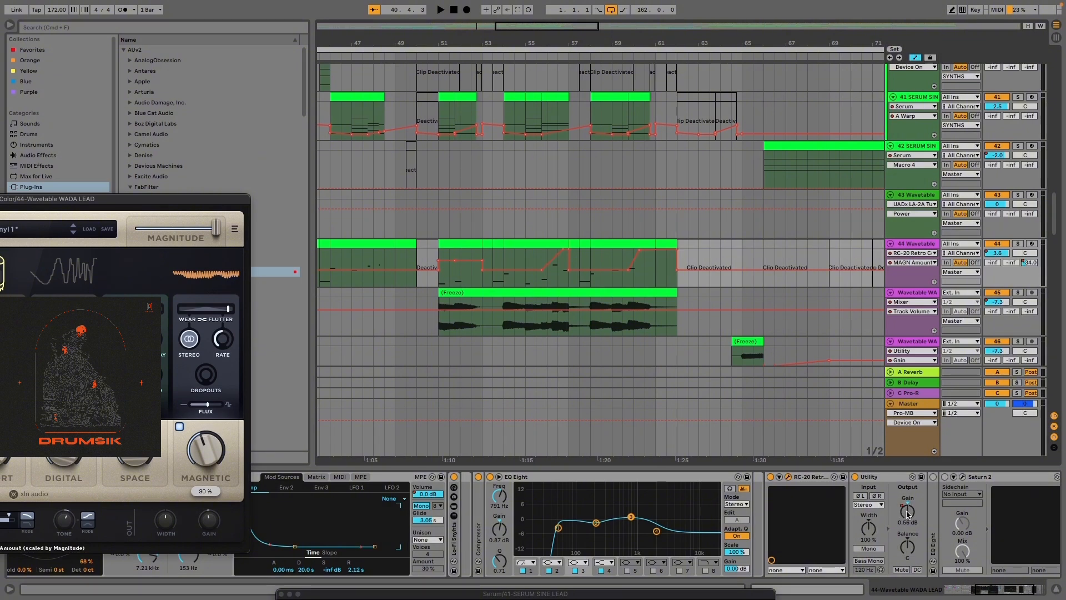
Play track 44 from bar 59.4 to hear the Magnetic amount automation ramp
scroll(664, 275, "up", 5)
left_click(666, 281)
key("space")
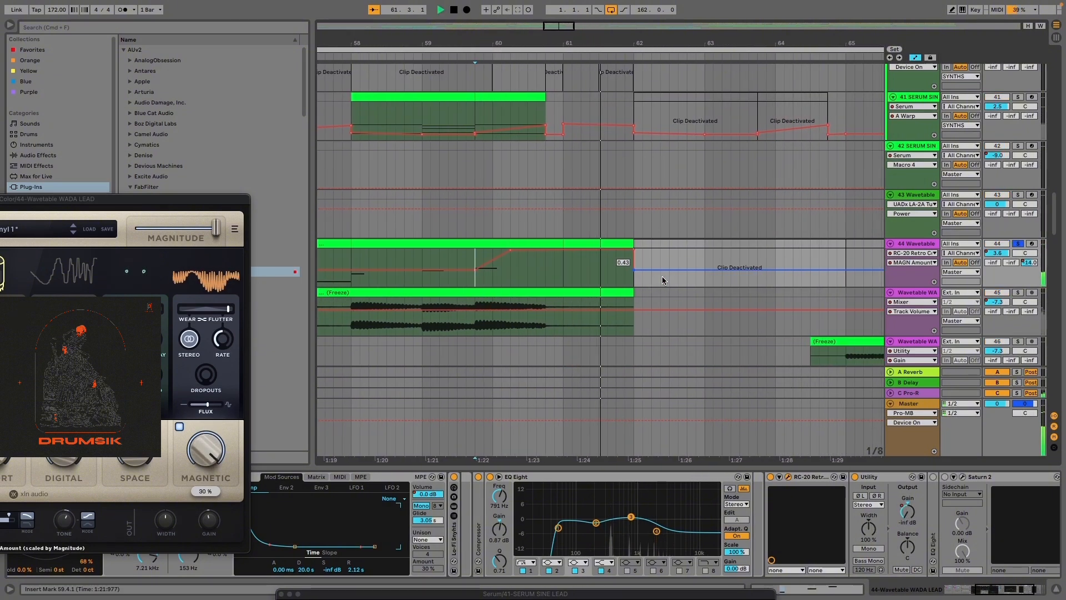
key("space")
Unfold the EQ Eight between Utility and Saturn 2 and examine it with the rest of track 44's device chain
scroll(696, 351, "down", 10)
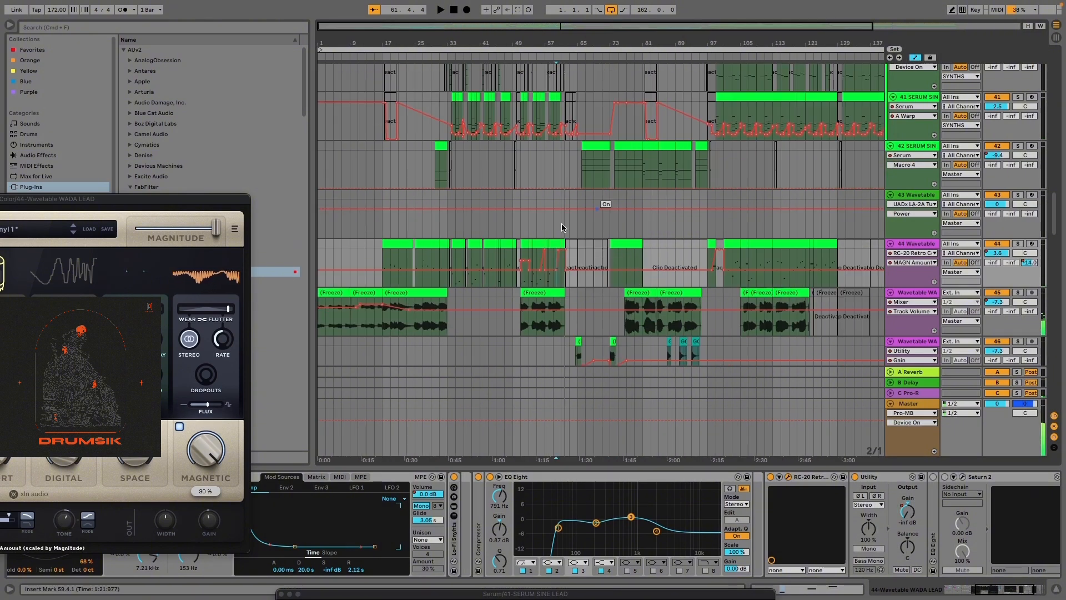
scroll(555, 239, "up", 4)
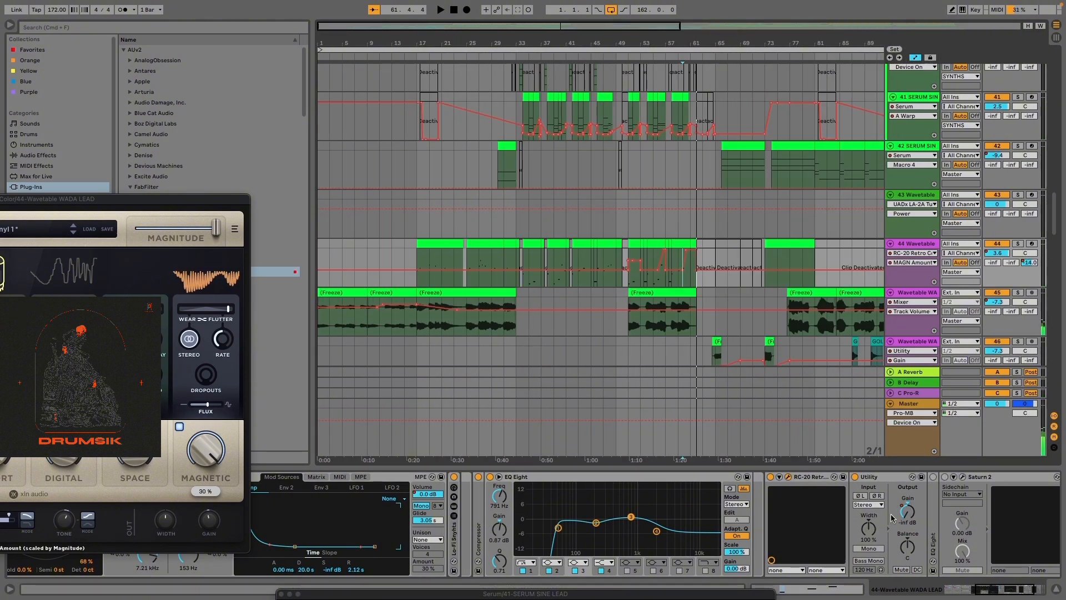
left_click(934, 477)
double_click(934, 510)
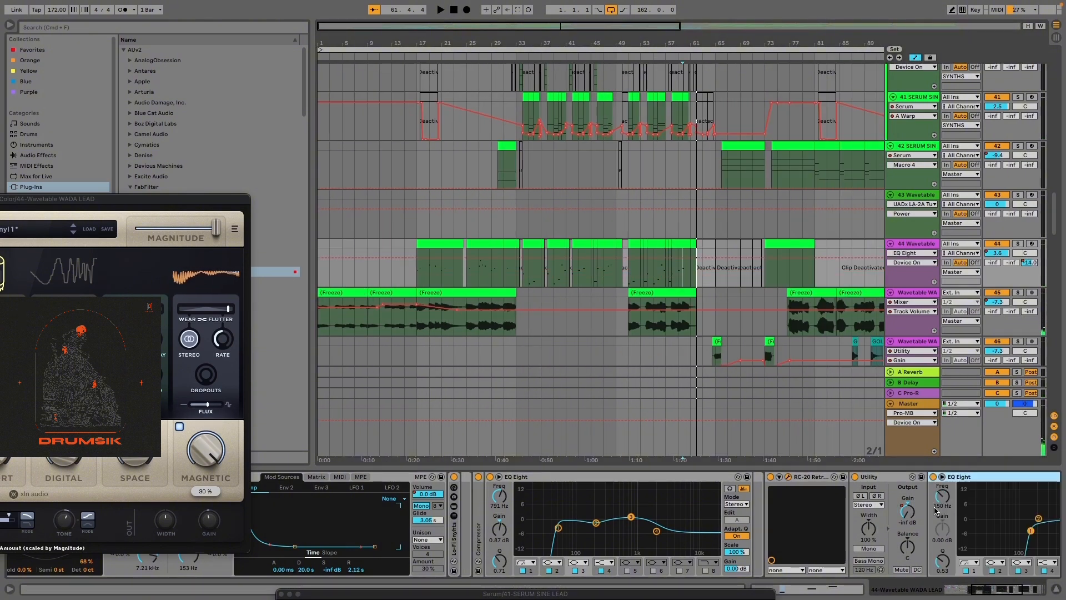
left_click_drag(1004, 593, 1062, 594)
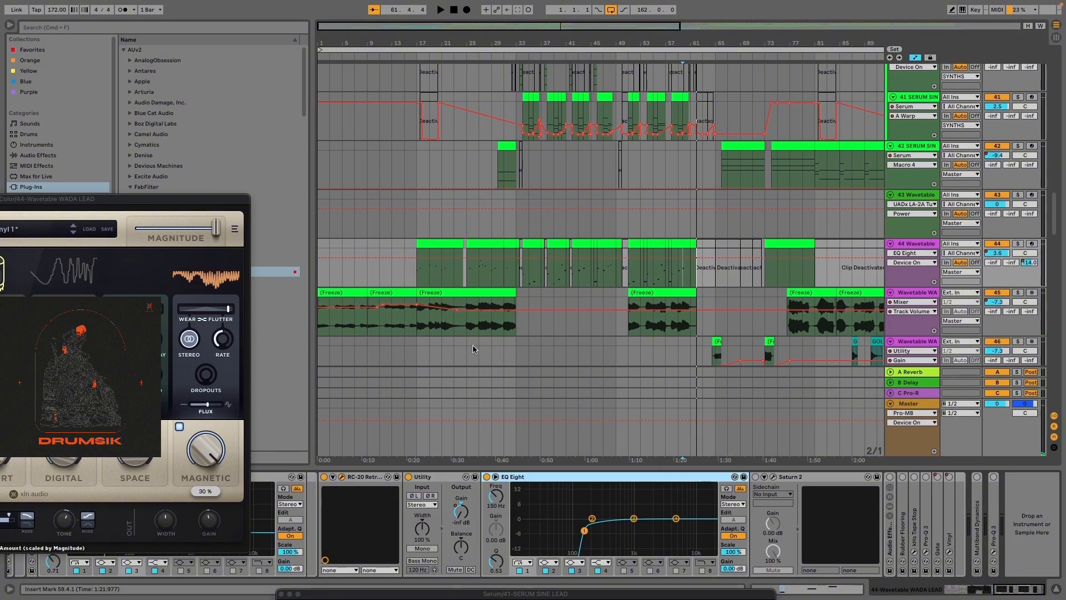
scroll(472, 333, "up", 5)
scroll(387, 291, "down", 5)
scroll(554, 289, "up", 4)
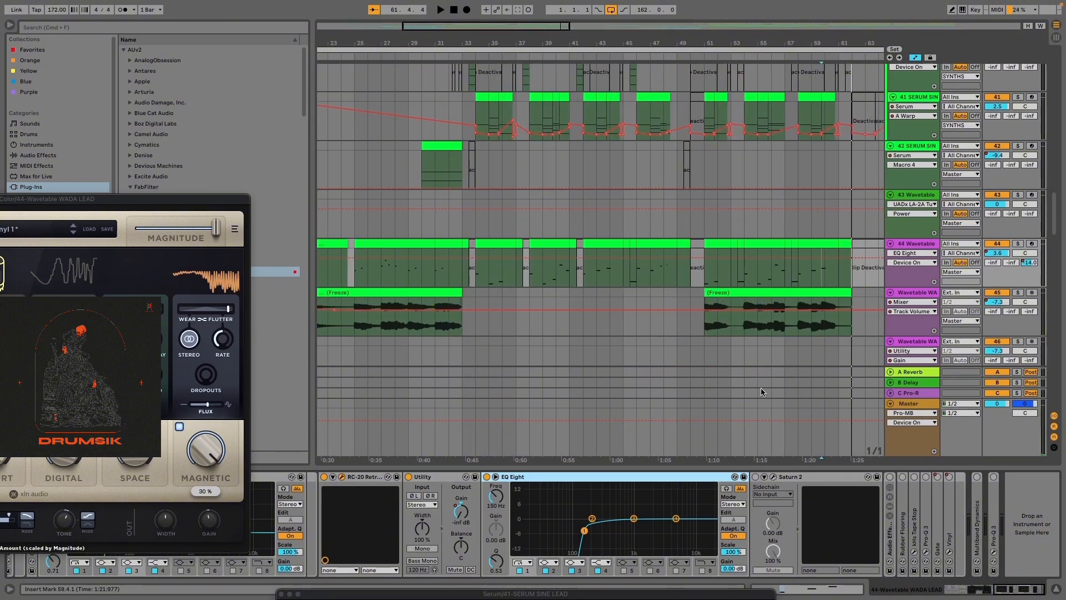
Open track 44's Saturn 2 plug-in window, close the RC-20 window and reposition Saturn 2 over the arrangement
left_click(756, 476)
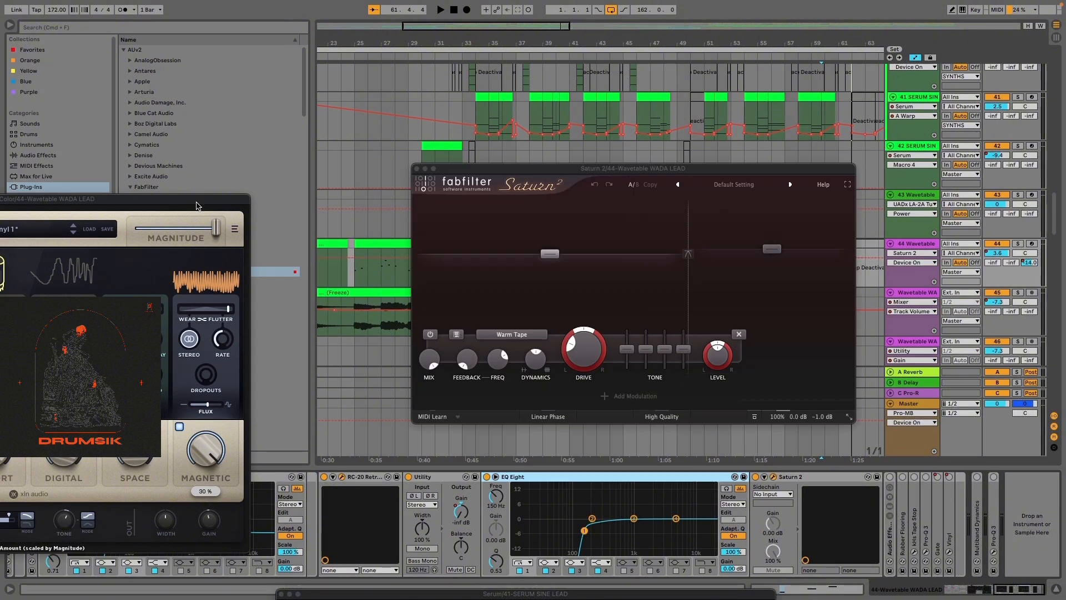
left_click_drag(196, 205, 377, 229)
left_click(117, 234)
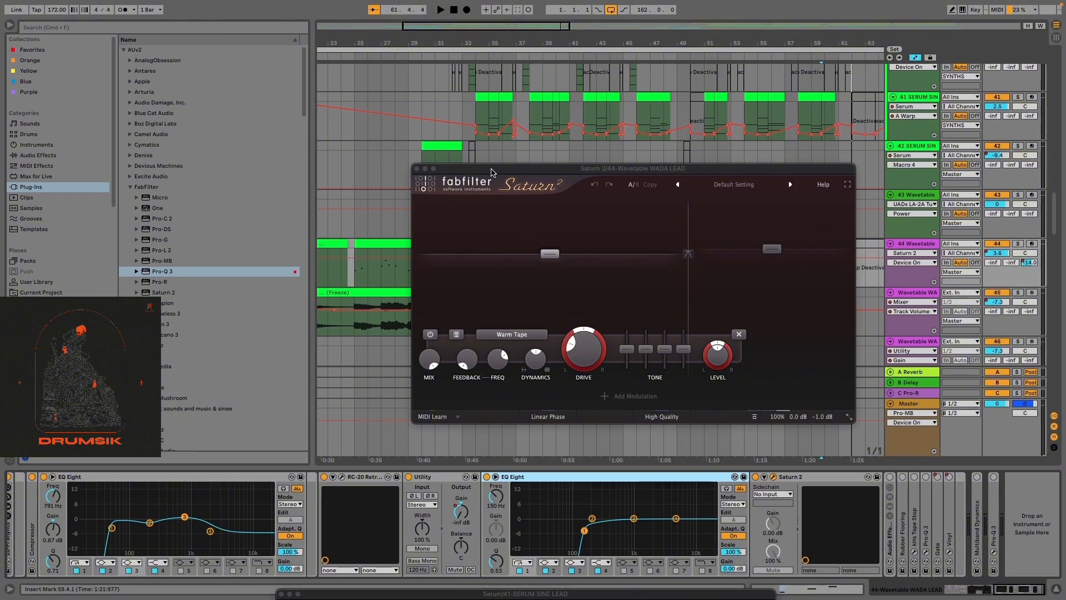
scroll(477, 254, "up", 8)
mouse_move(492, 169)
left_mouse_down()
mouse_move(693, 387)
mouse_move(558, 283)
mouse_move(440, 218)
left_mouse_up()
Solo track 44 and play it from bar 33.4.3 with Saturn 2 in view
left_click(450, 272)
key("s")
key("space")
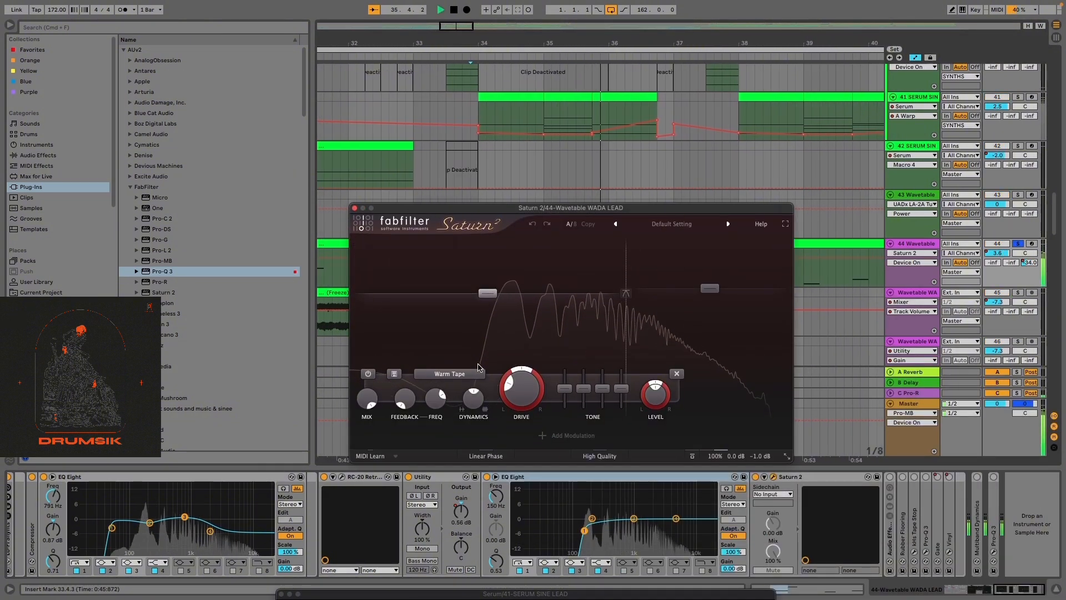
Inspect the Drive settings of Saturn 2's Band 1 and Band 2
left_click(713, 288)
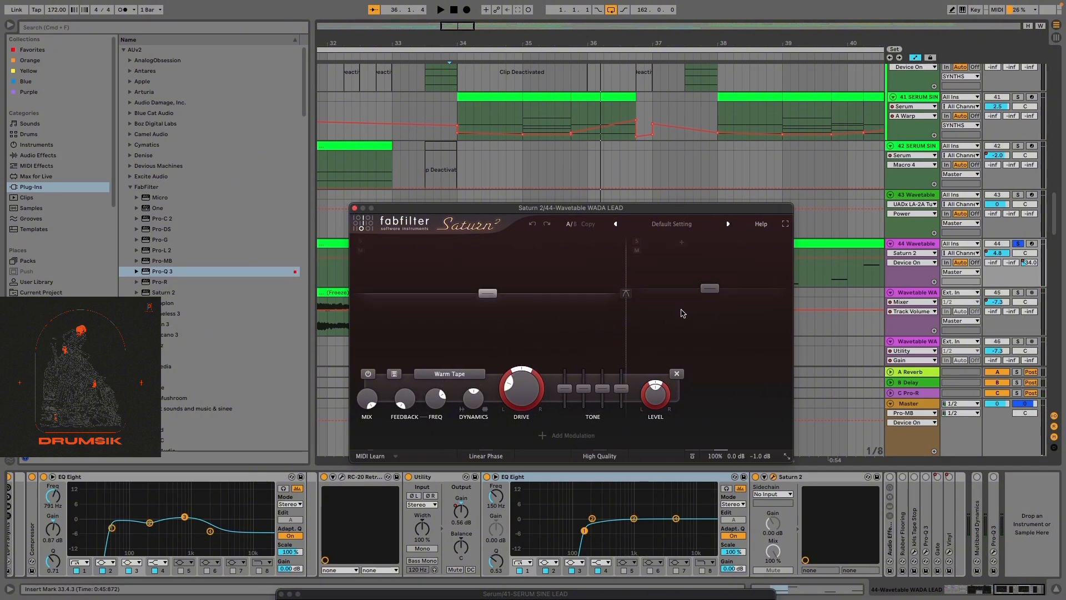
left_click(521, 405)
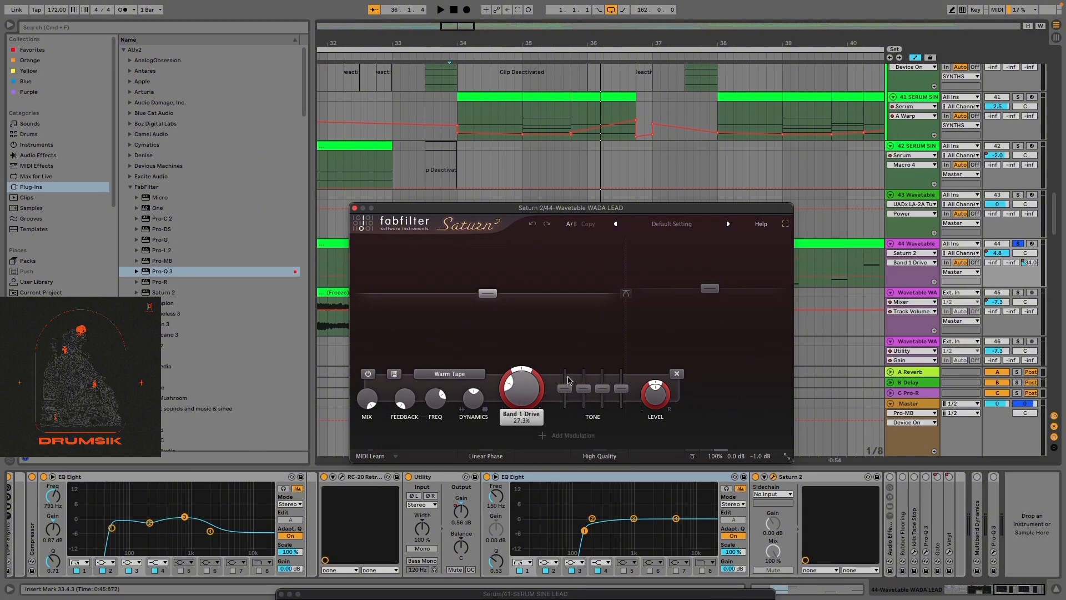
left_click(644, 352)
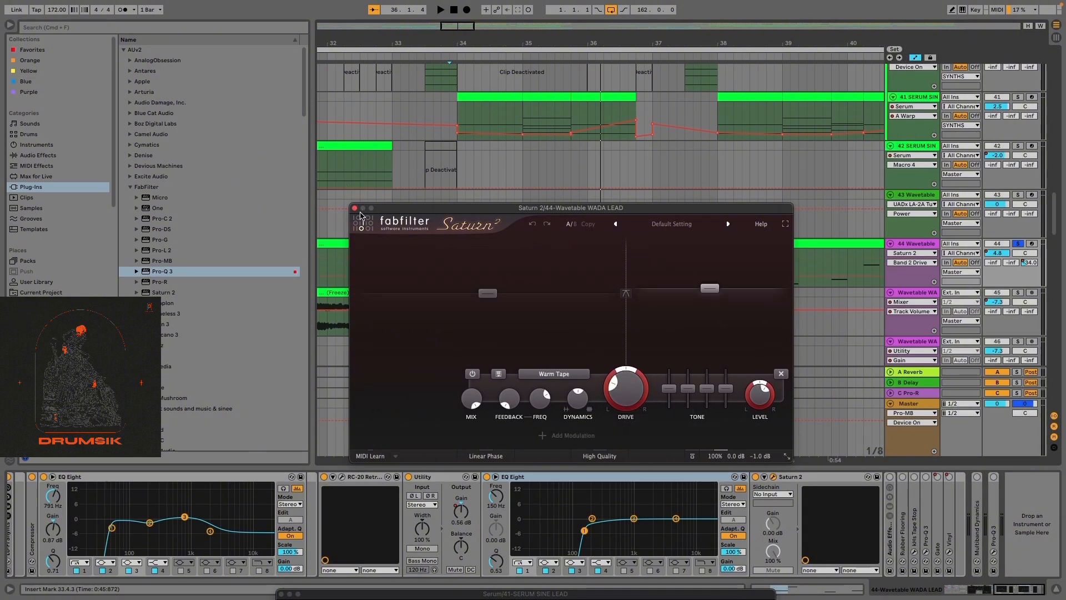
Switch from the Saturn 2 window to the unfolded Audio Effect Rack's EQ Eight and Reverb chains, and place the insert marker at bar 34.1
left_click(355, 208)
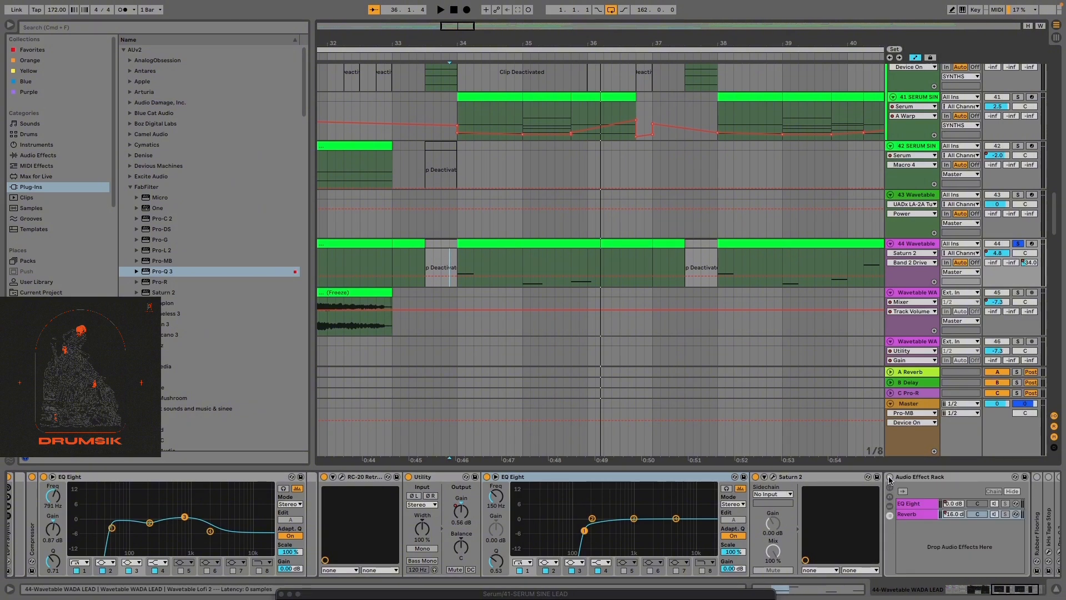
left_click(1015, 590)
left_click(957, 587)
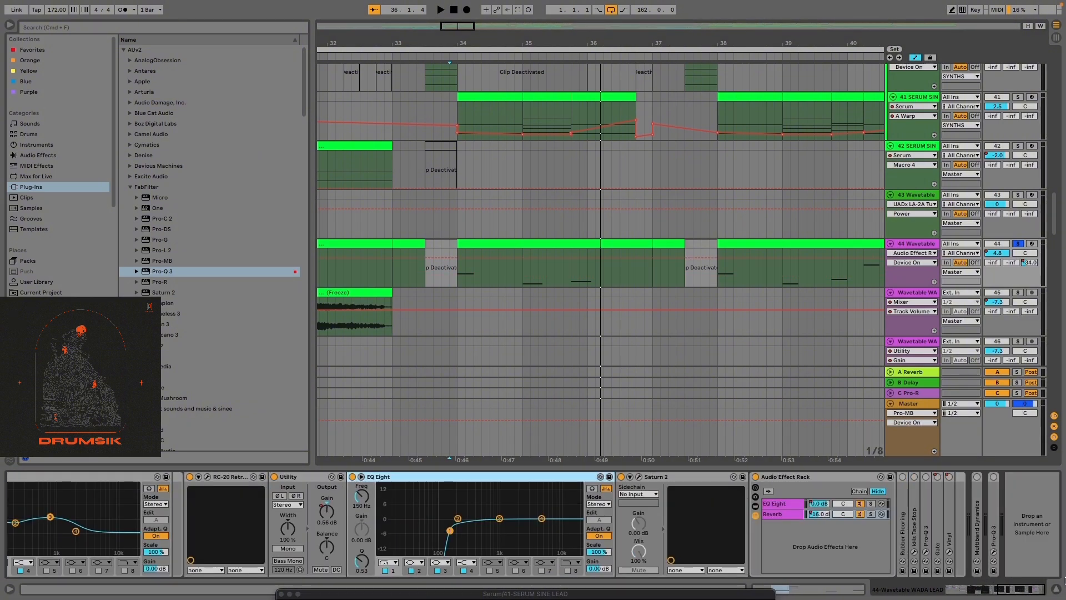
left_click(458, 271)
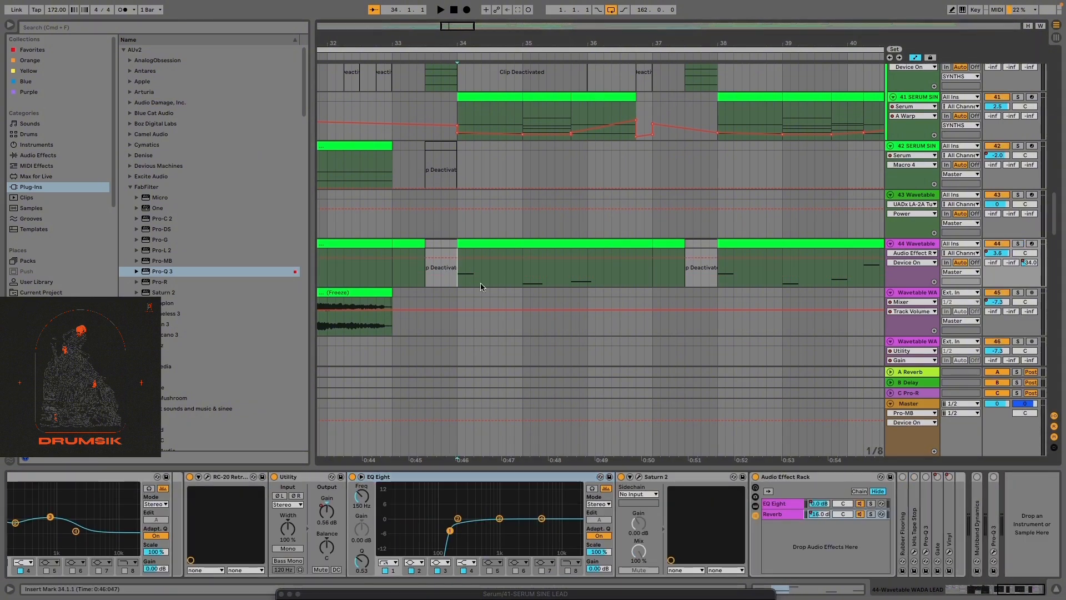
Inspect the devices of the EQ Eight and Reverb chains in track 44's Audio Effect Rack
left_click(773, 504)
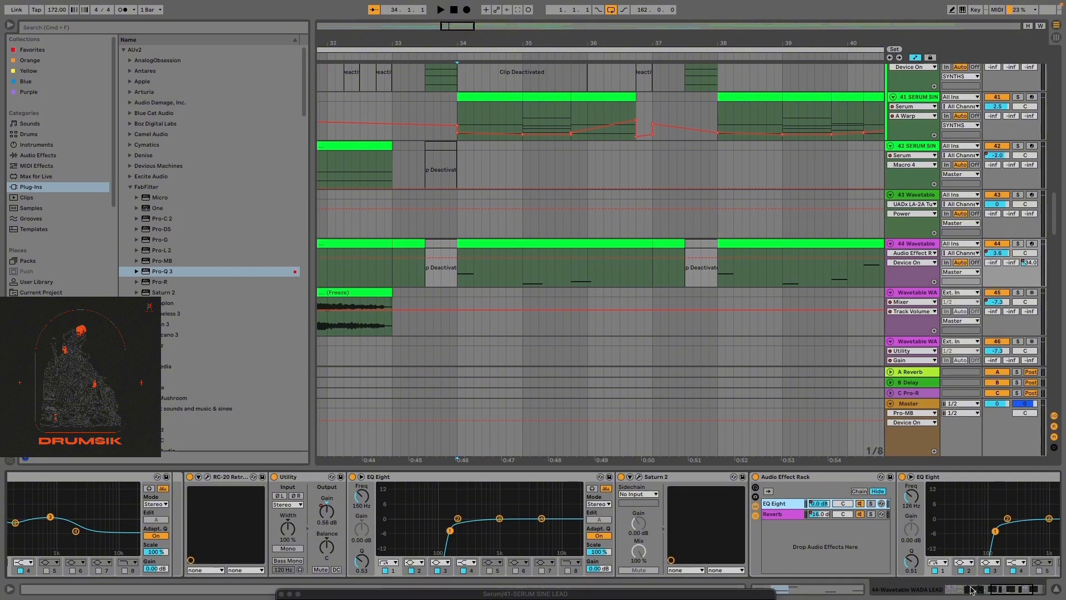
left_click(965, 588)
left_click(1002, 590)
left_click_drag(987, 590, 1007, 588)
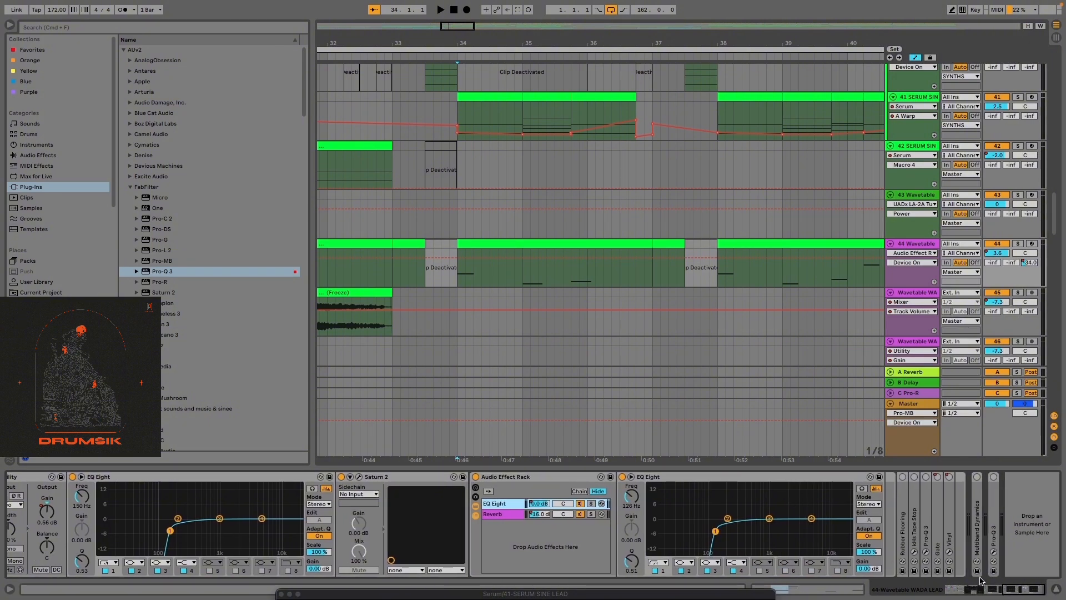
left_click(494, 514)
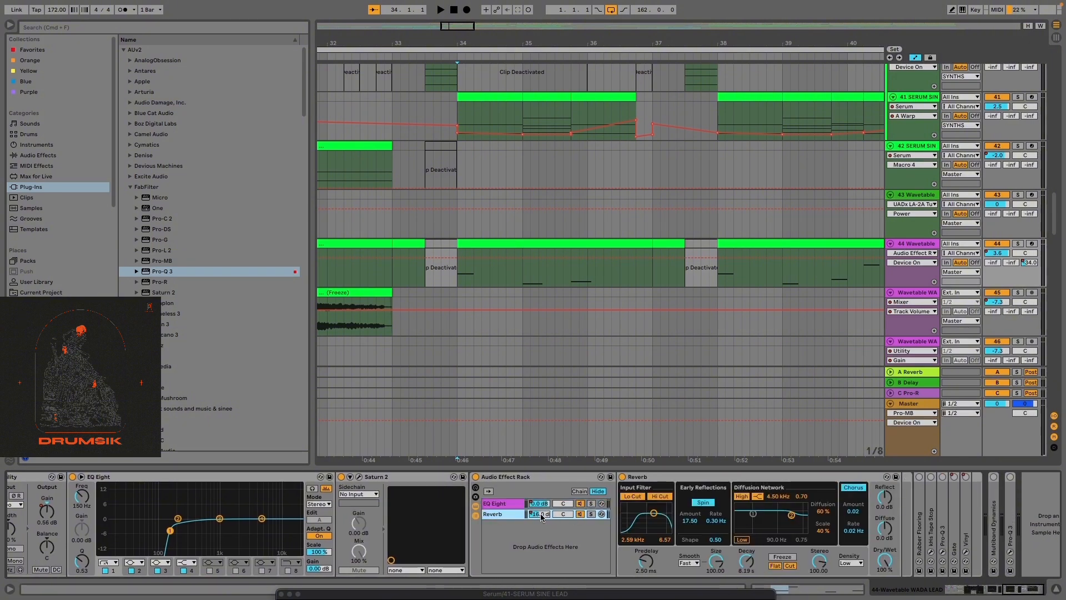
Show the Reverb chain's volume automation on track 44 and look over its curve in the arrangement
scroll(572, 455, "down", 3)
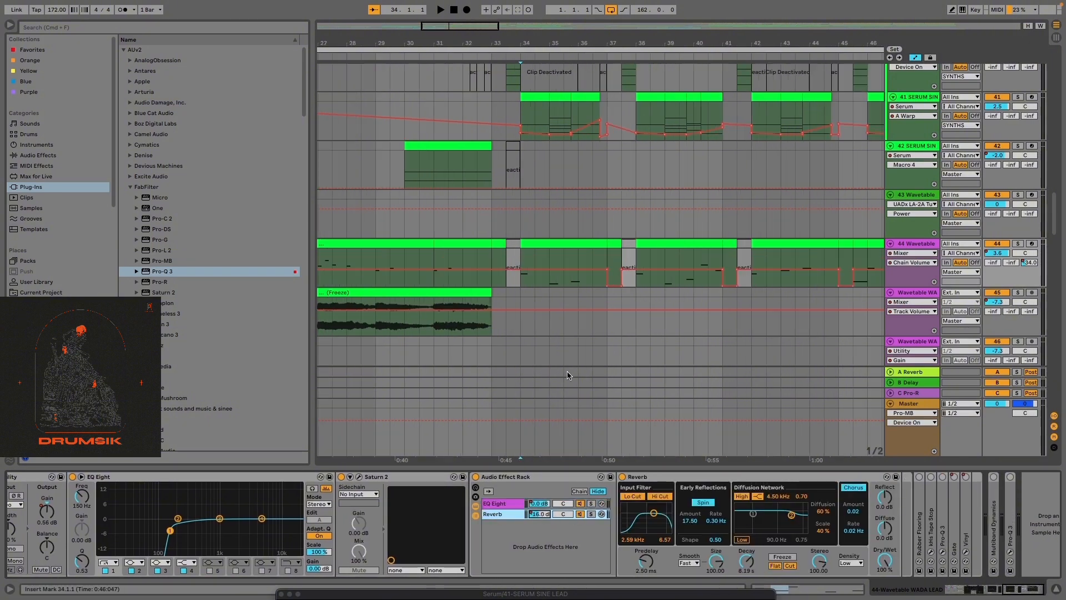
right_click(537, 515)
left_click(563, 298)
scroll(495, 363, "down", 5)
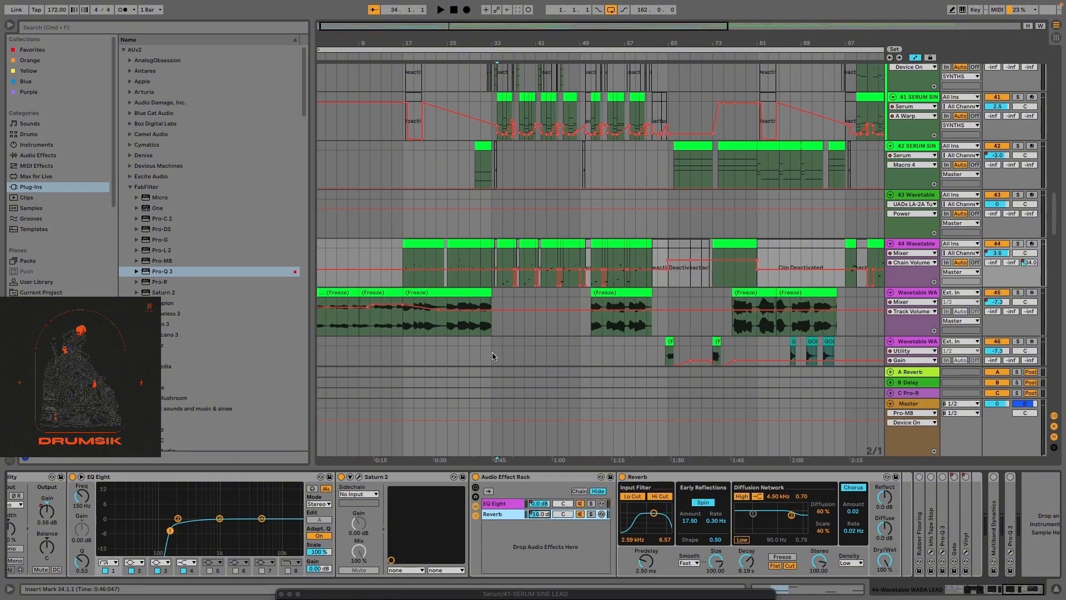
scroll(492, 352, "up", 5)
Play from bar 34.1 with the Reverb chain soloed, and examine its volume automation around bars 37 to 38
key("space")
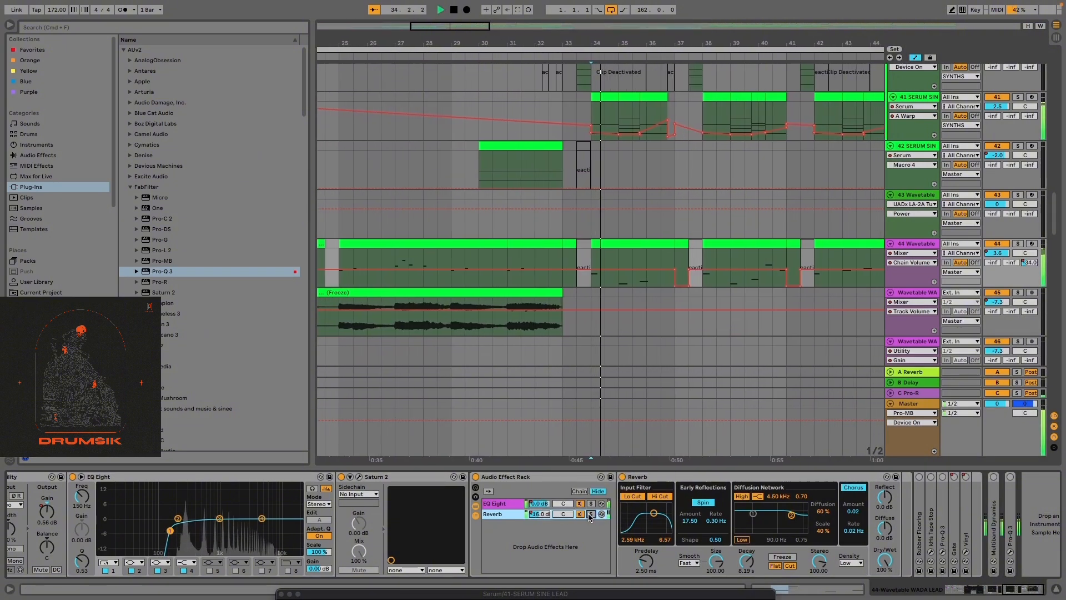
left_click(589, 516)
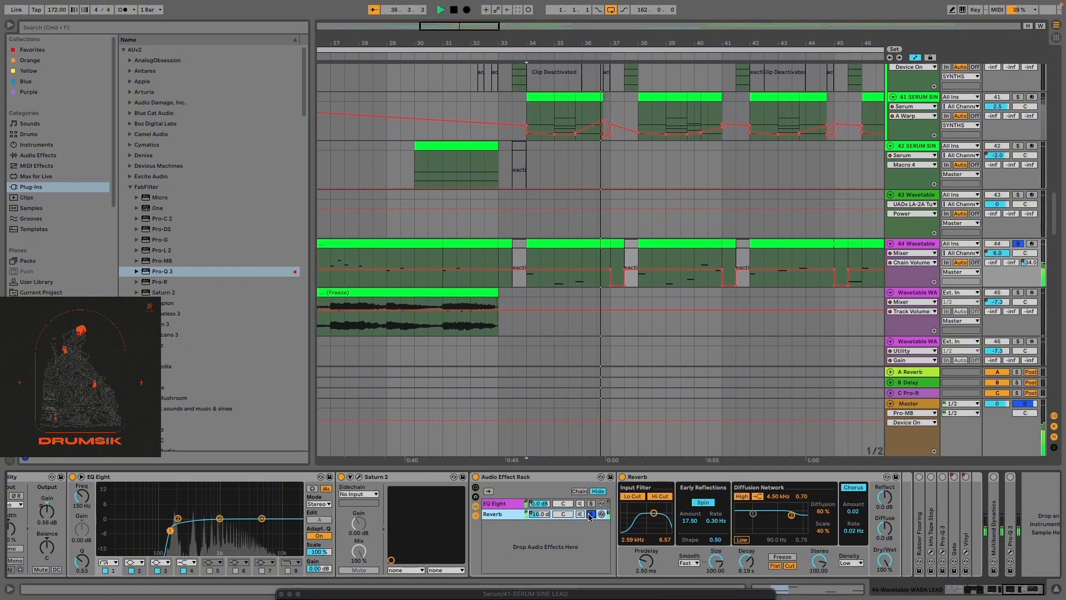
key("space")
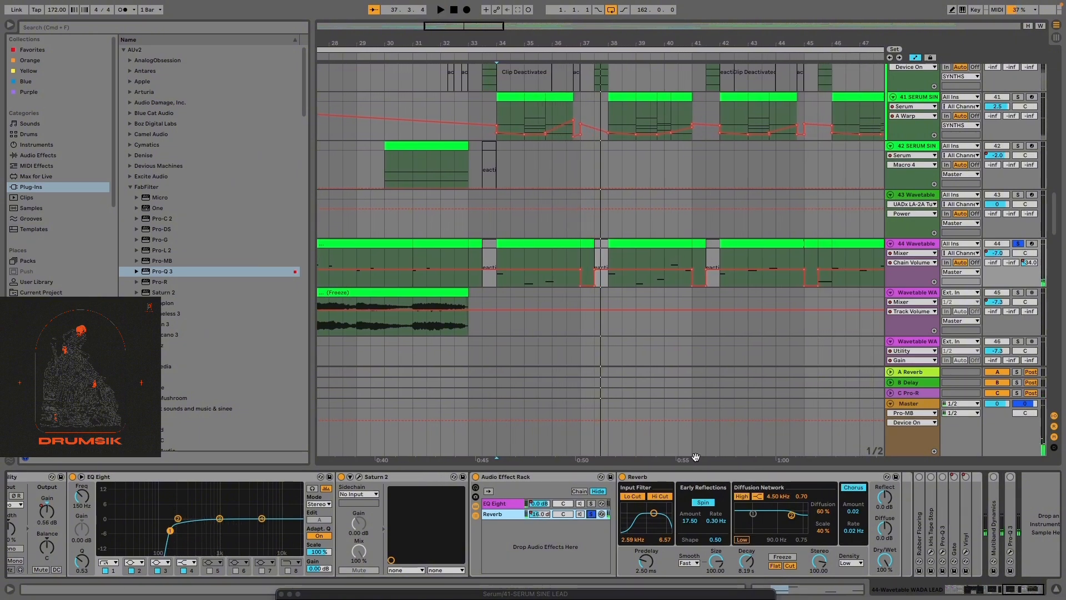
scroll(683, 455, "up", 5)
scroll(499, 398, "up", 4)
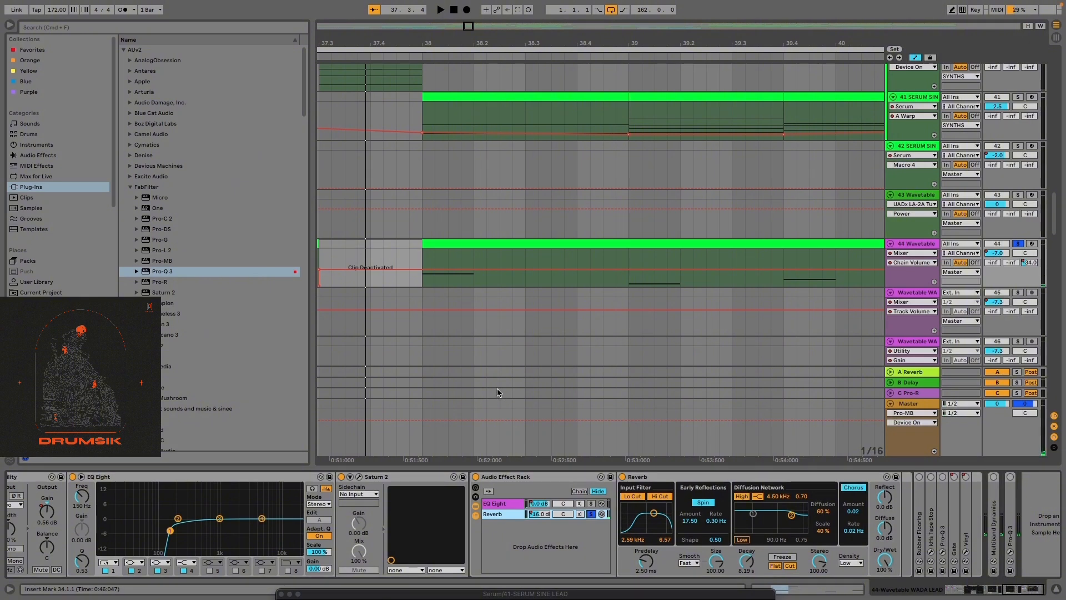
scroll(499, 392, "down", 4)
scroll(484, 366, "up", 3)
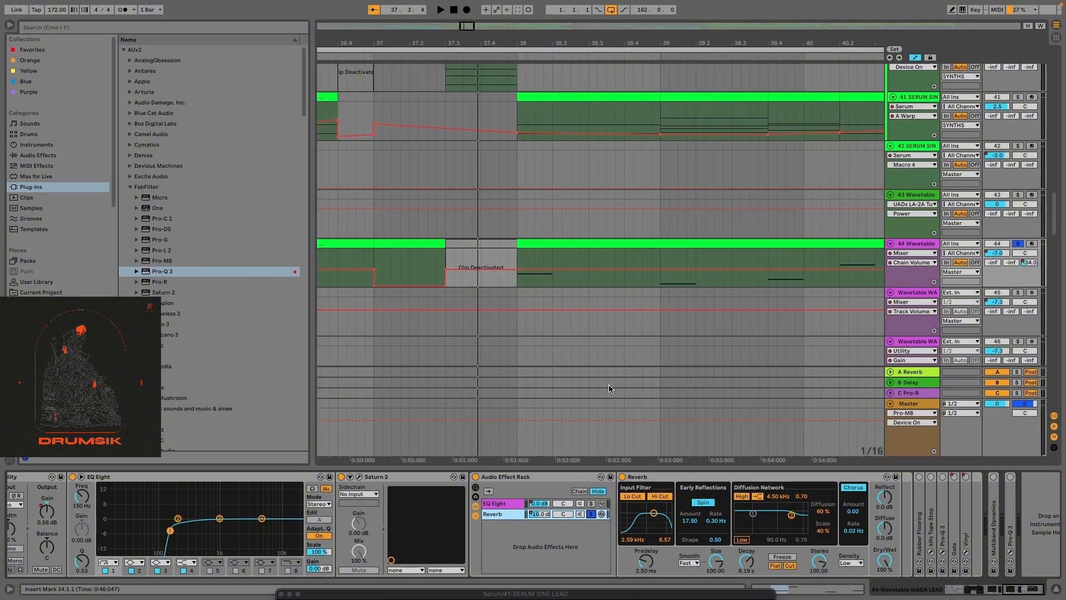
scroll(609, 389, "down", 1)
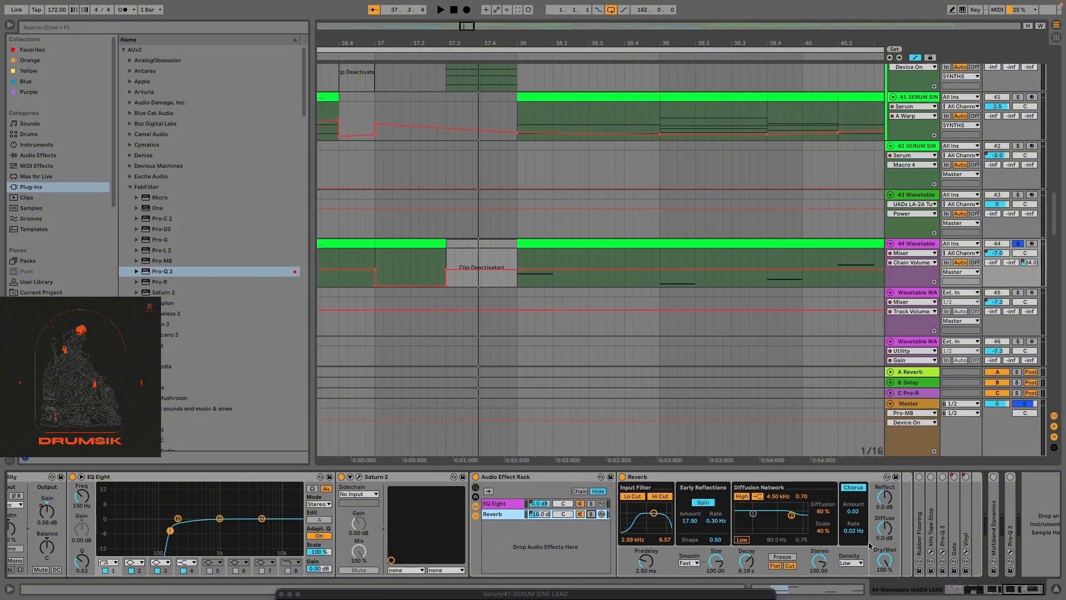
Unfold the Rubber Flooring filter in track 44's device chain and bring all its settings into view
left_click(1004, 591)
left_click(999, 591)
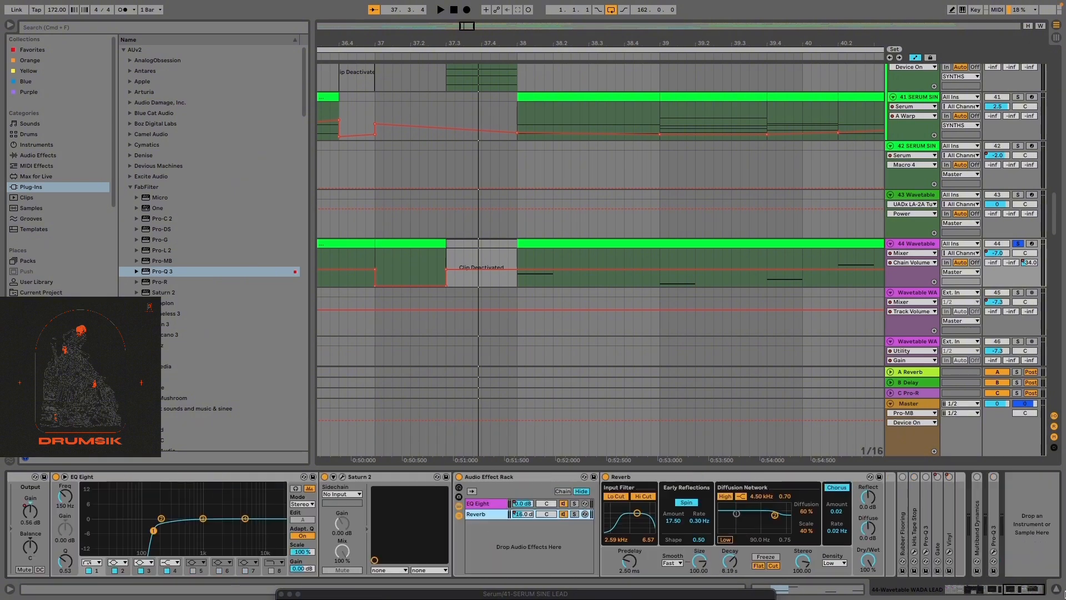
double_click(904, 524)
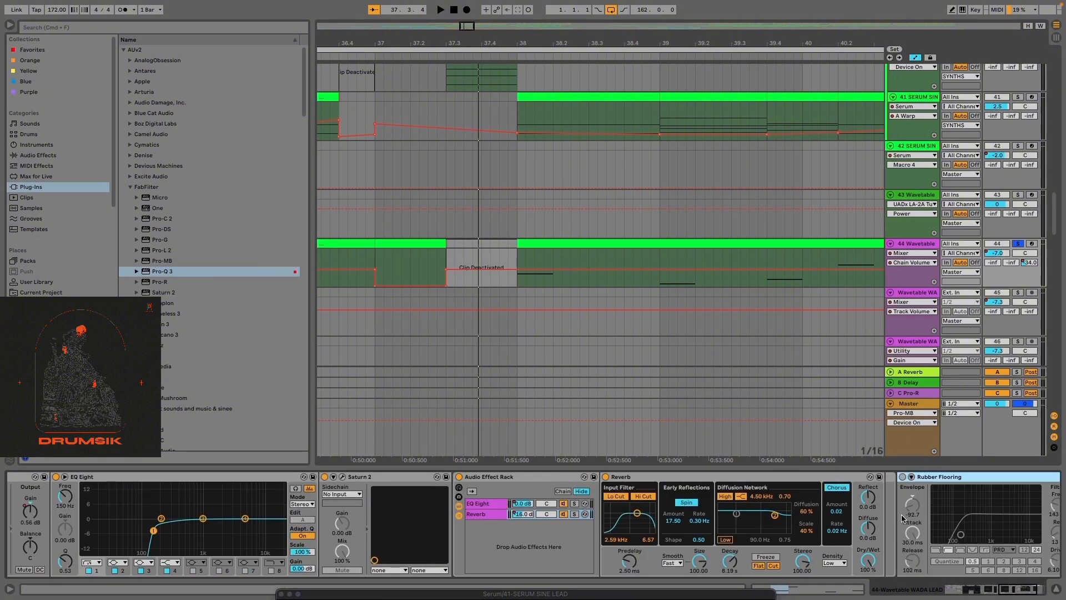
left_click_drag(1000, 590, 1014, 590)
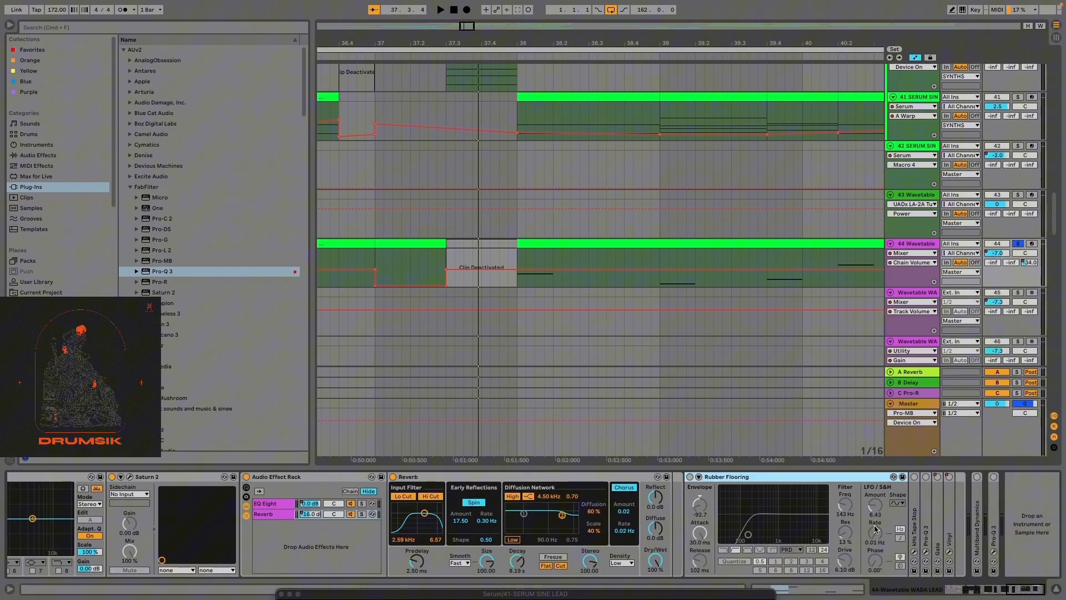
double_click(738, 477)
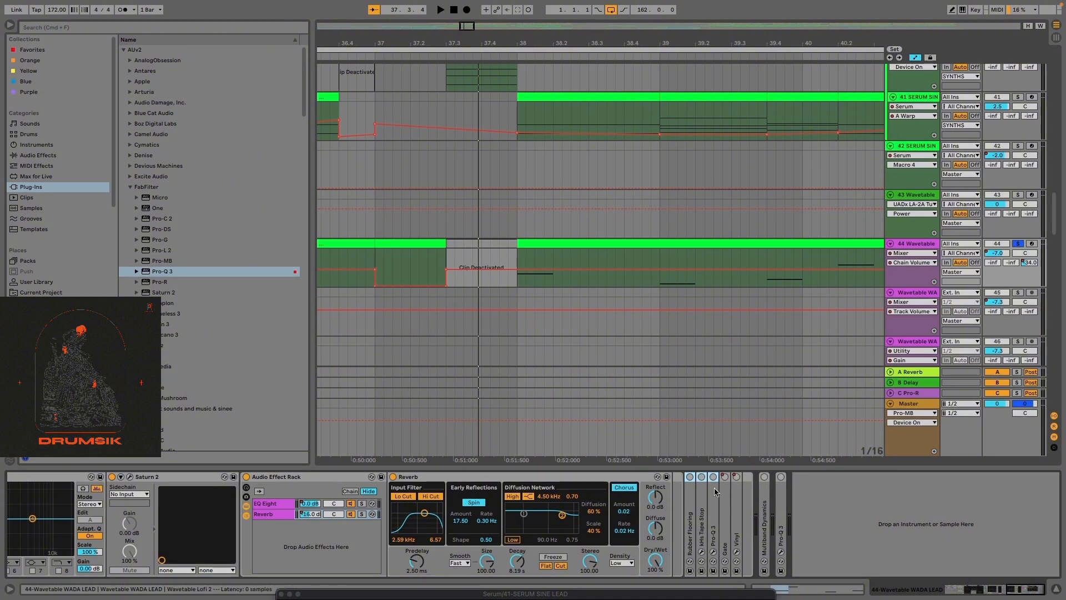
right_click(713, 477, "shift")
left_click(712, 494)
double_click(689, 507)
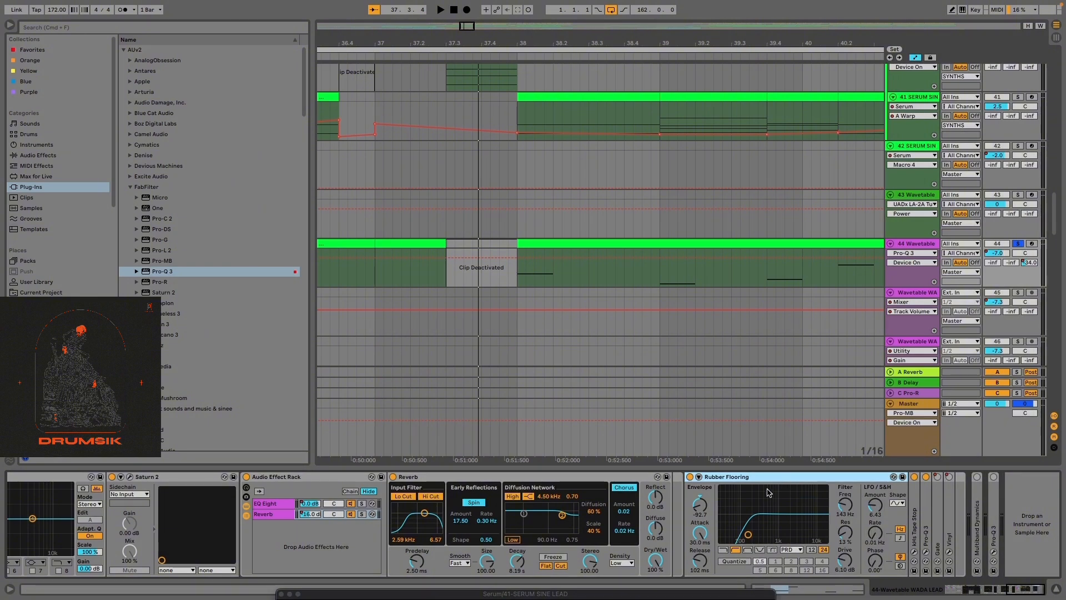
Audition the Rubber Flooring filter from bar 38.1 and check its filter circuit options, keeping PRD
key("space")
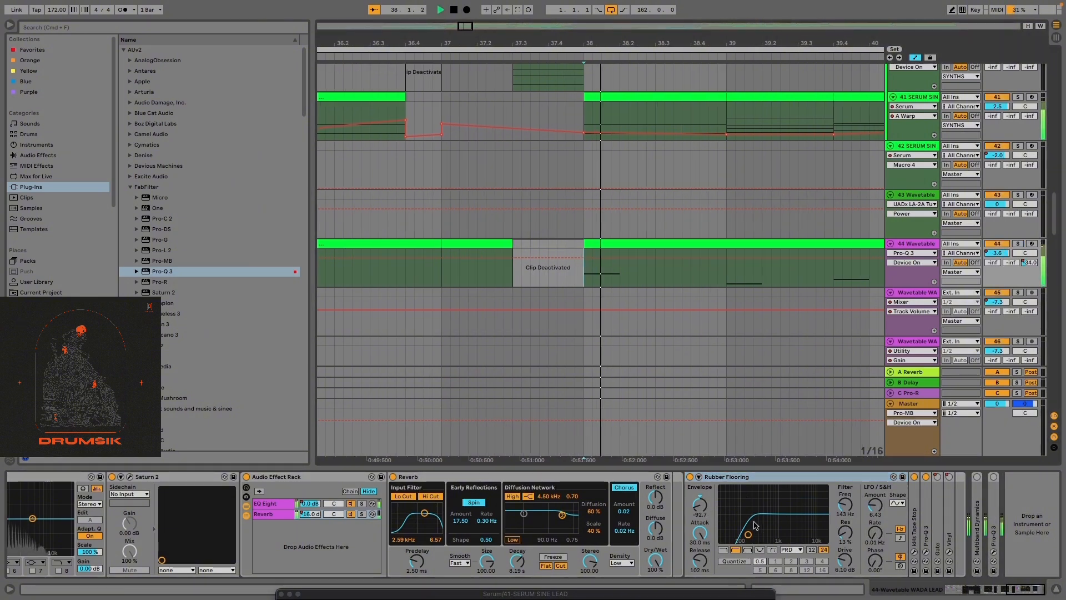
left_click(690, 478)
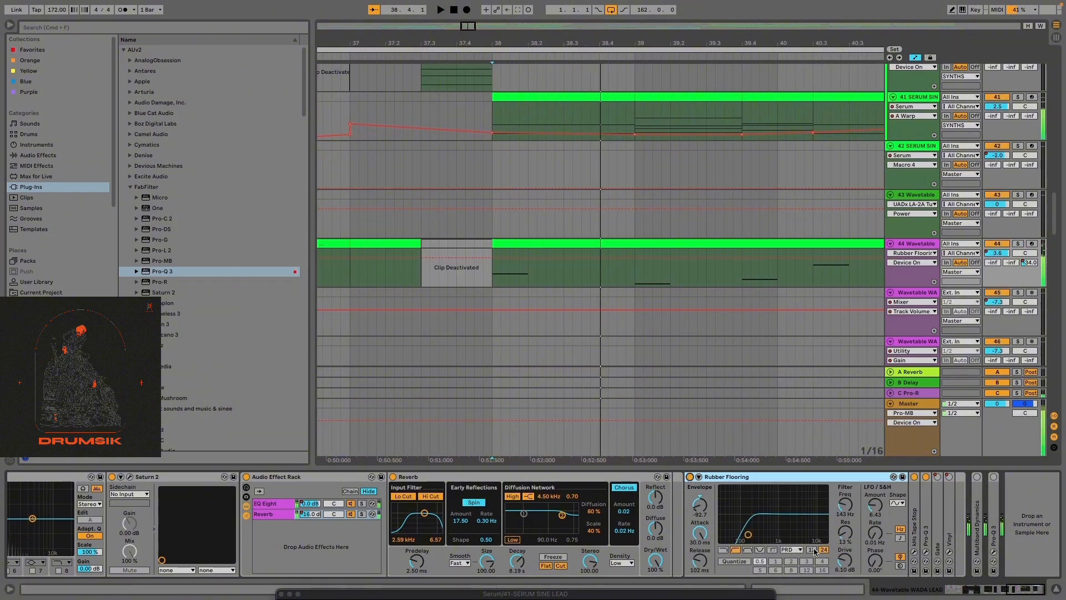
left_click(789, 551)
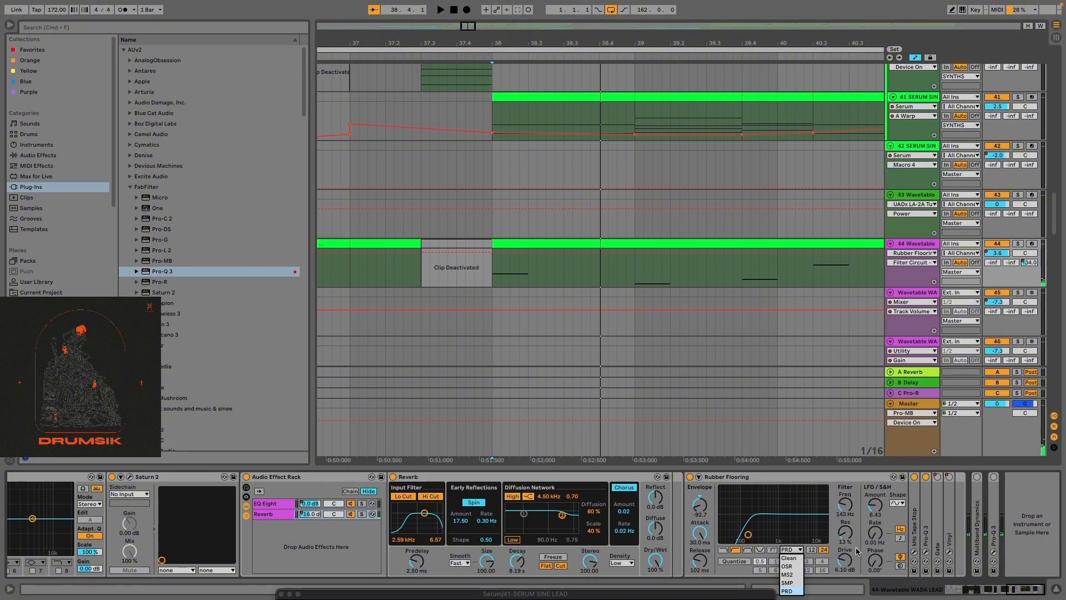
left_click(857, 552)
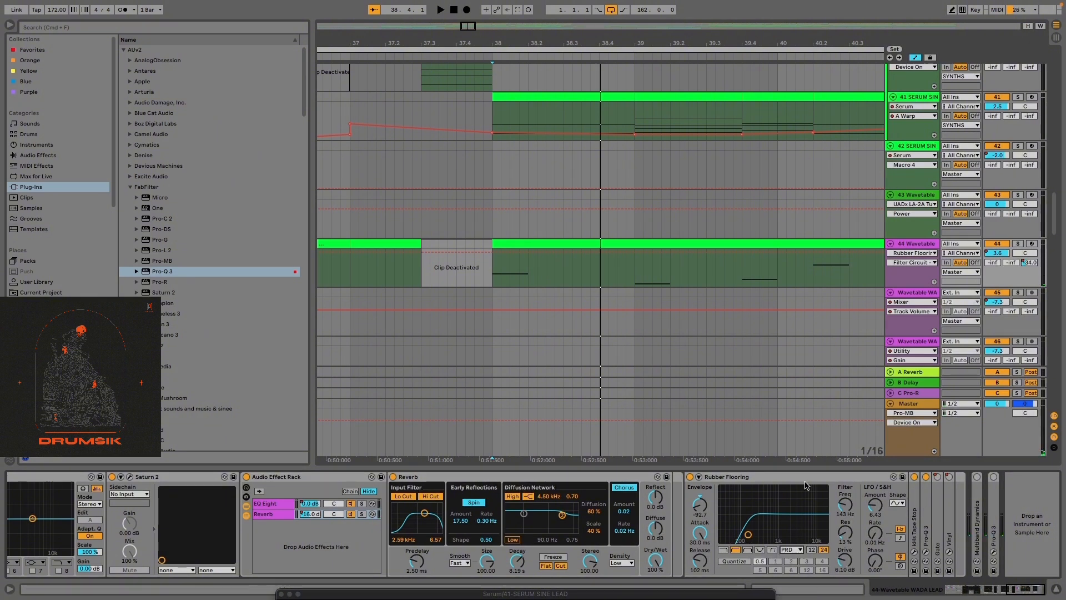
Open the kHs Tape Stop window, toggle its tape motor to reveal the Play automation, and re-enable automation
double_click(914, 519)
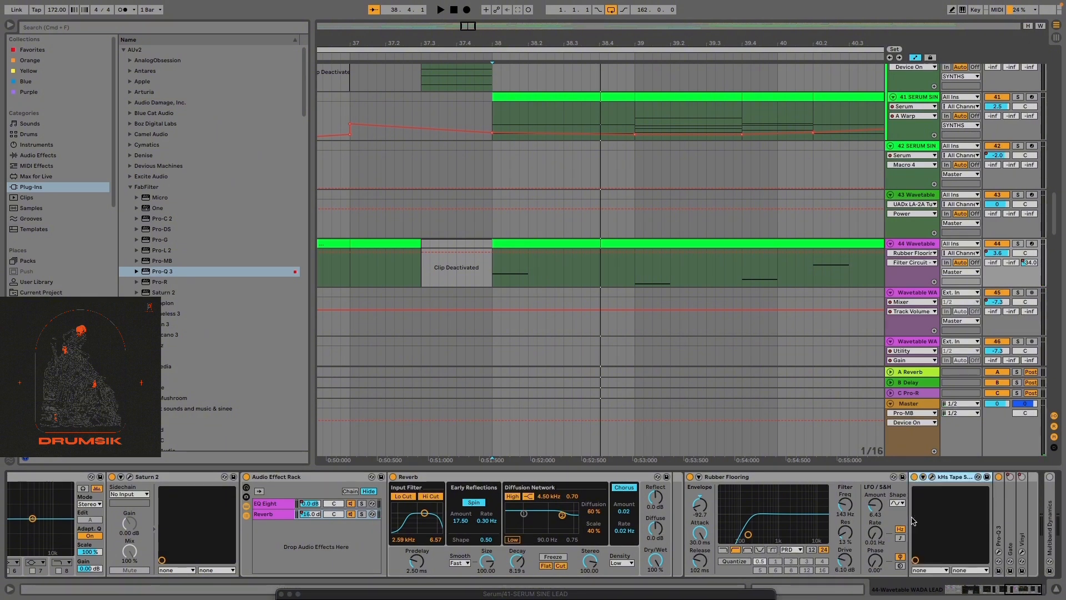
left_click(933, 478)
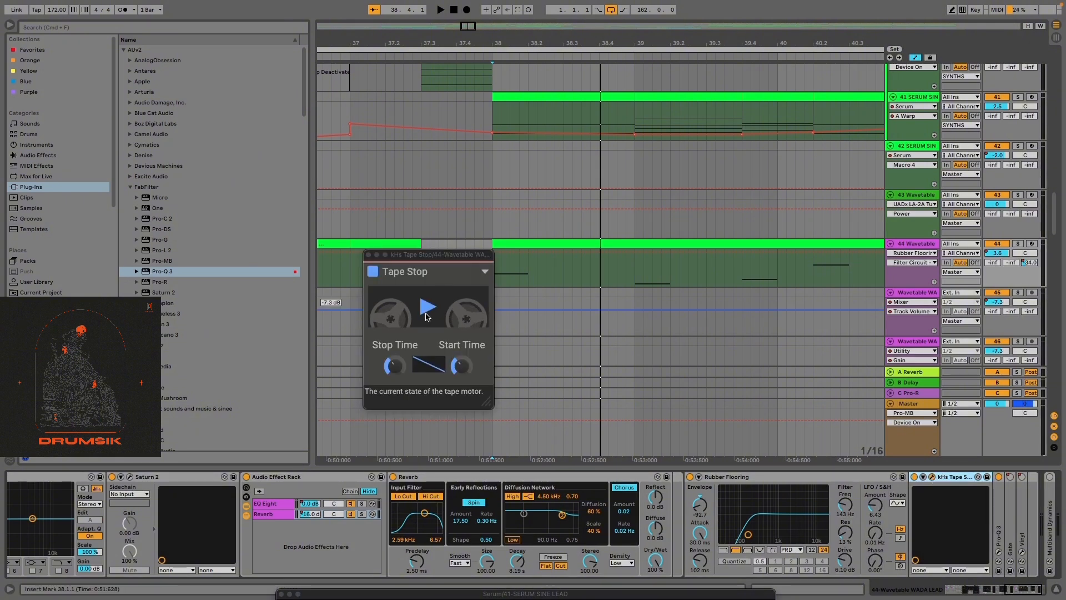
left_click(426, 317)
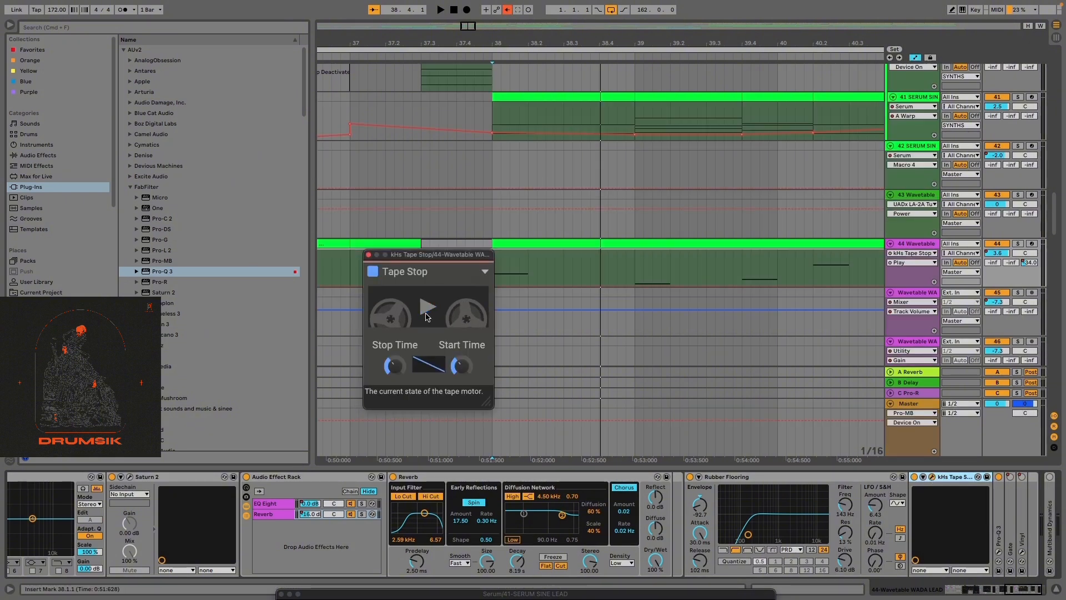
left_click(507, 10)
Play track 44 in solo from bar 48.2.1 through its Tape Stop automation, and close the Tape Stop window
key("w")
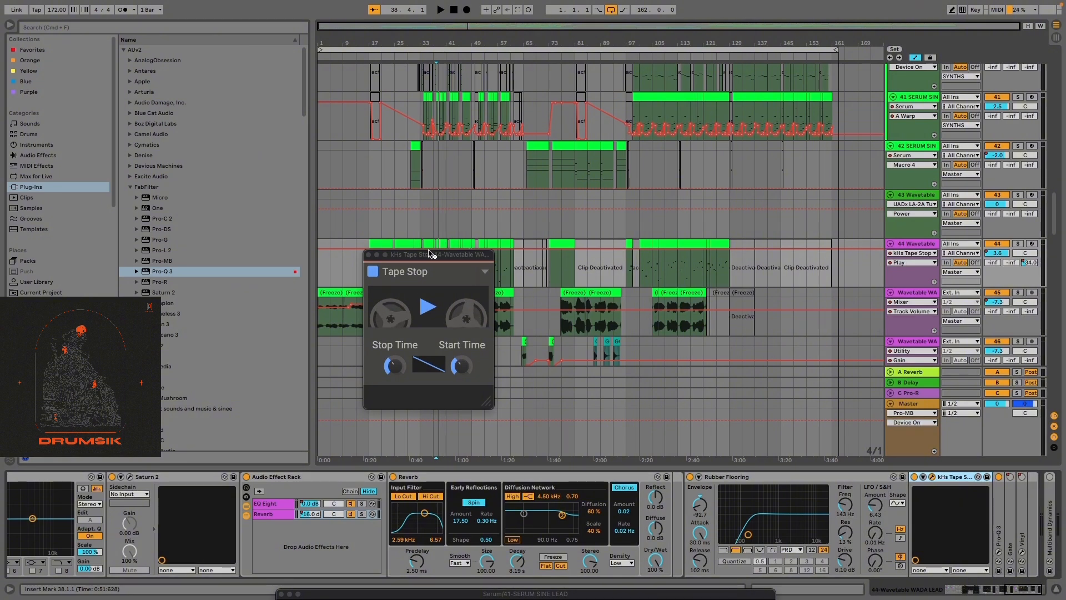
left_click_drag(430, 253, 520, 382)
scroll(472, 301, "up", 10)
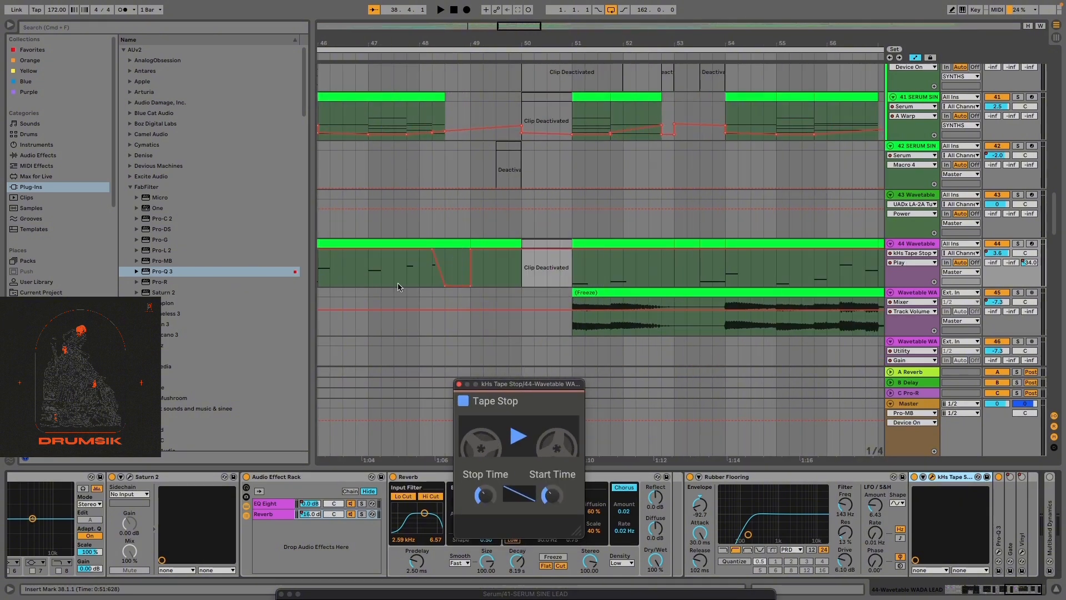
left_click(432, 272)
key("s")
key("space")
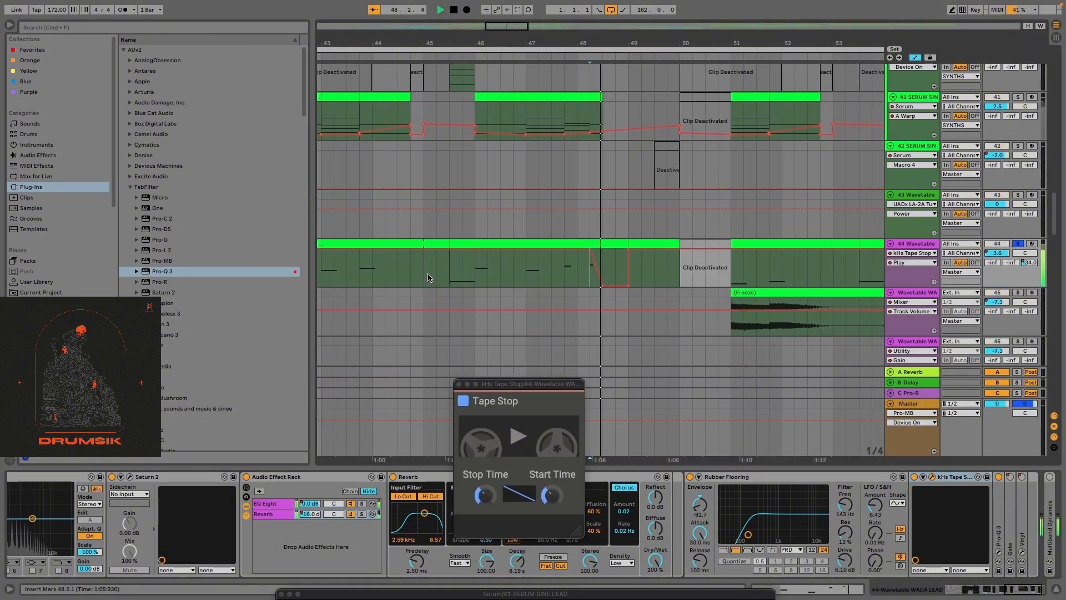
key("space")
left_click(459, 384)
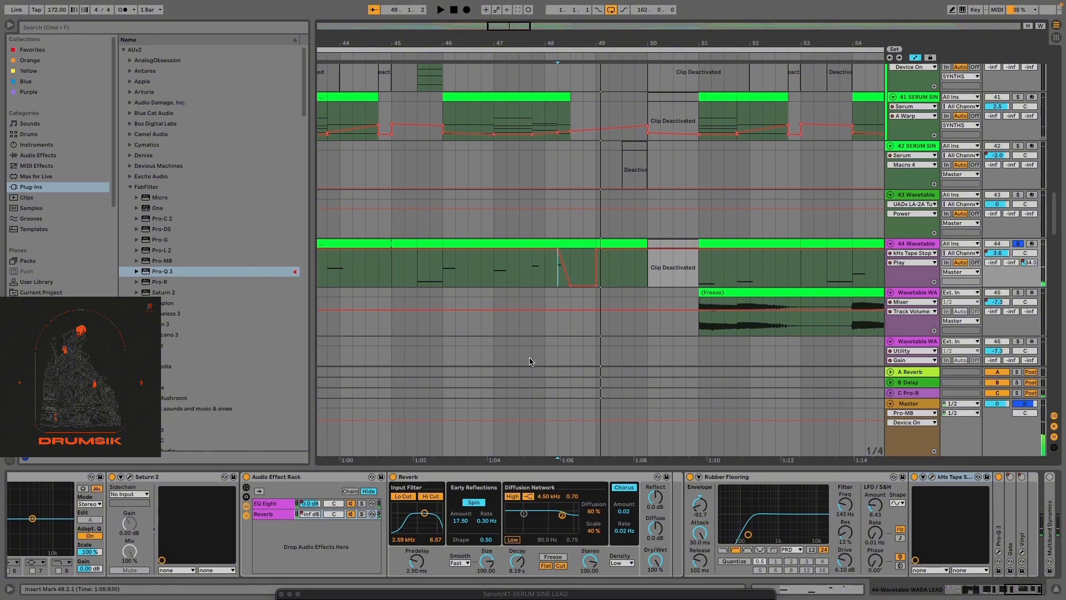
Place the insert marker at bar 34.1, fold kHs Tape Stop and unfold Pro-Q 3 in track 44's chain
scroll(529, 361, "down", 10)
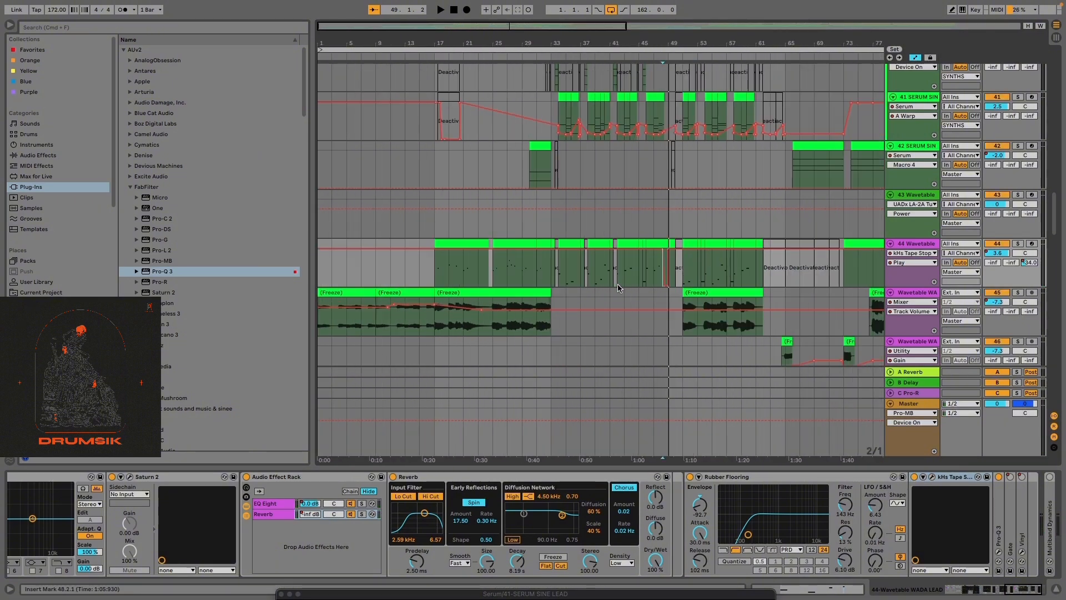
scroll(619, 287, "up", 8)
left_click(440, 278)
scroll(441, 279, "up", 3)
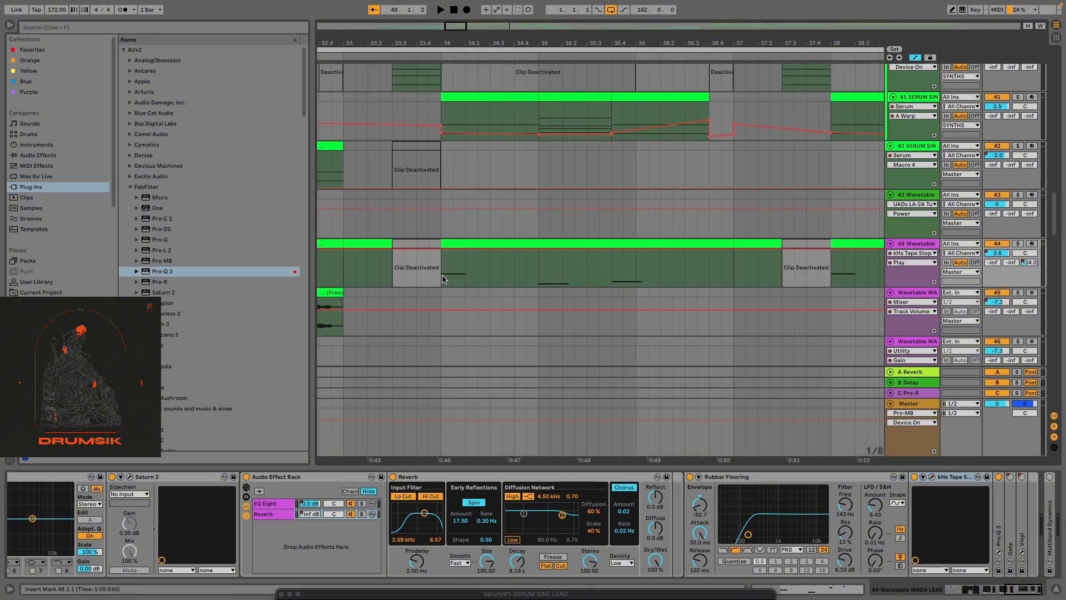
double_click(949, 481)
double_click(923, 520)
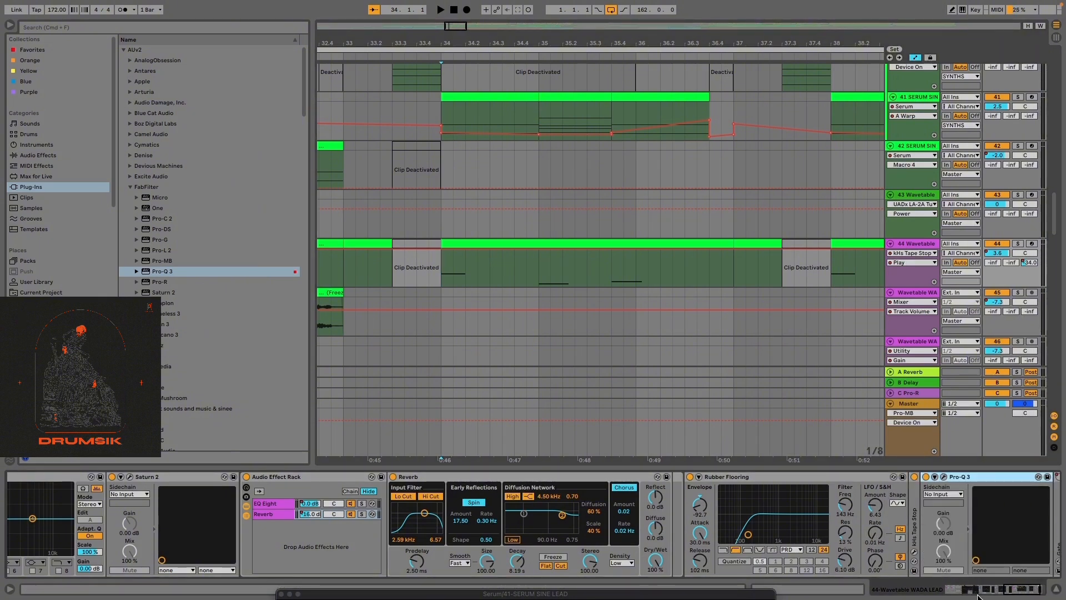
Open track 44's Pro-Q 3 plug-in window and reposition it over the arrangement while playing the section
left_click_drag(1014, 592, 1021, 591)
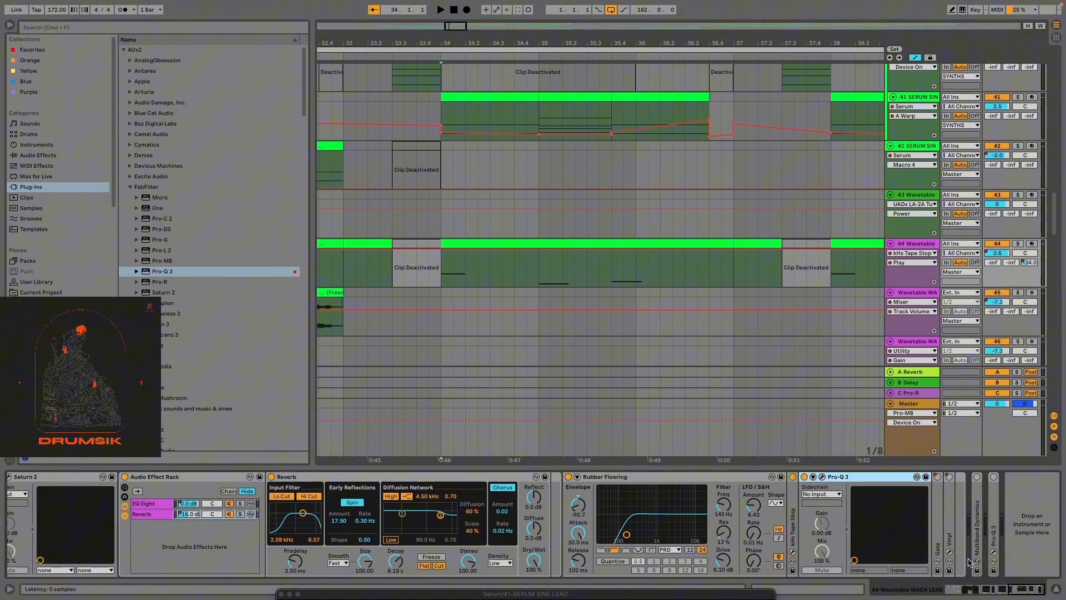
left_click(822, 477)
left_click_drag(419, 179, 359, 83)
key("space")
left_click_drag(546, 306, 329, 27)
key("space")
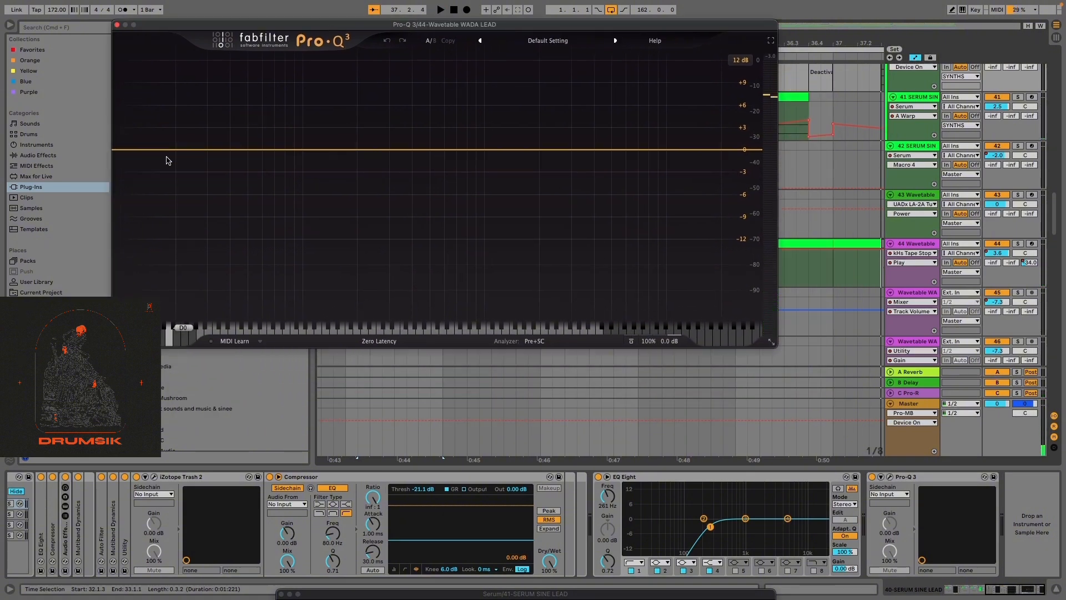
Add a 30 dB/oct low cut at about 149 Hz in Pro-Q 3 and set its processing to Linear Phase
left_click_drag(162, 151, 326, 158)
key("space")
left_click(379, 341)
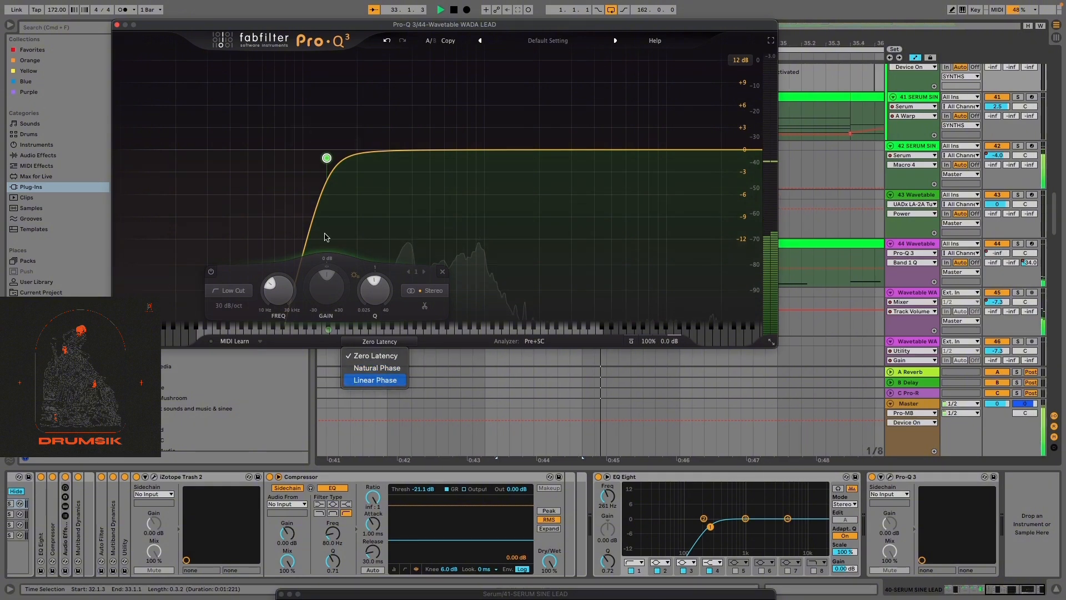
left_click(379, 376)
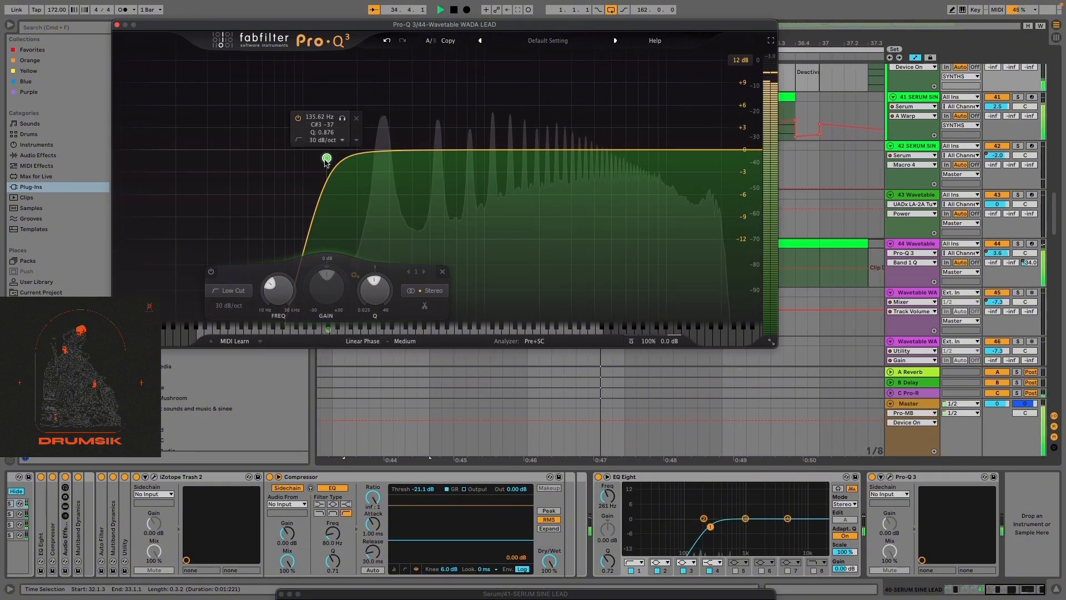
left_click_drag(327, 160, 333, 157)
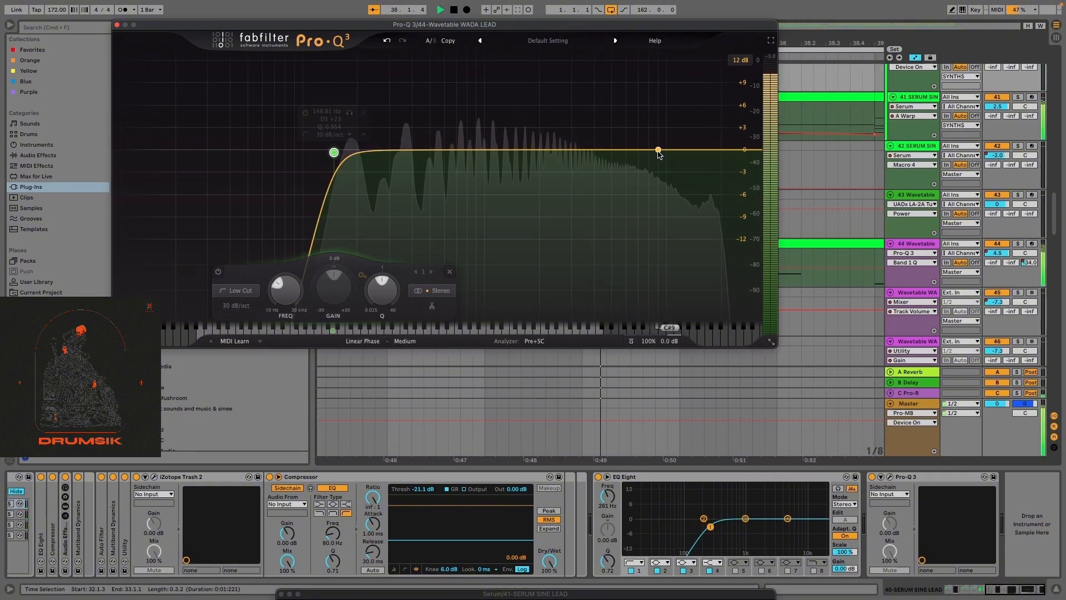
Stop playback, remove the low cut band from track 44's Pro-Q 3, and close the plug-in window
key("space")
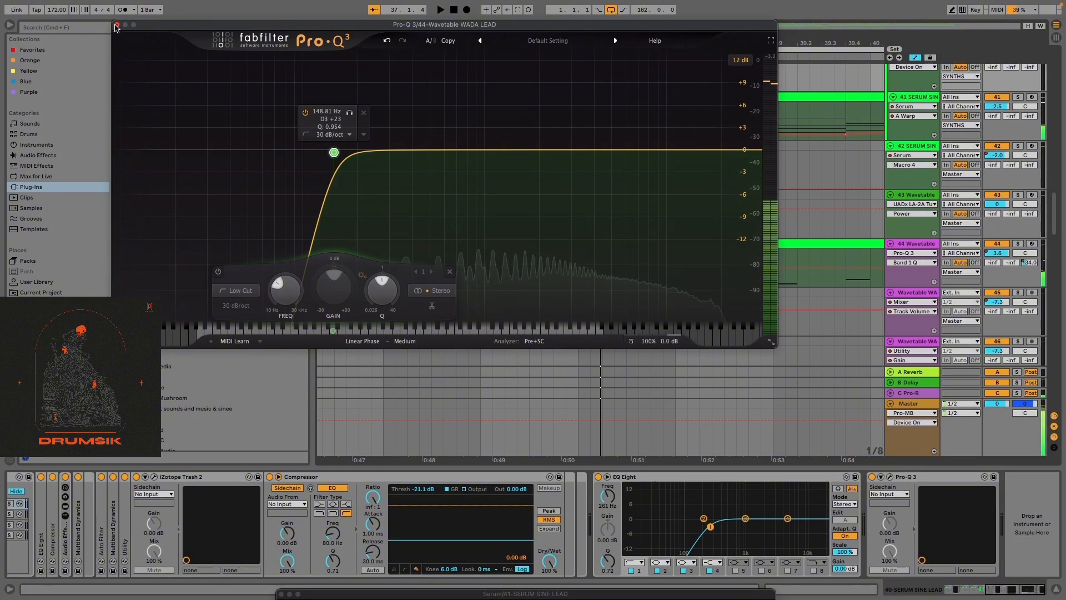
left_click(117, 25)
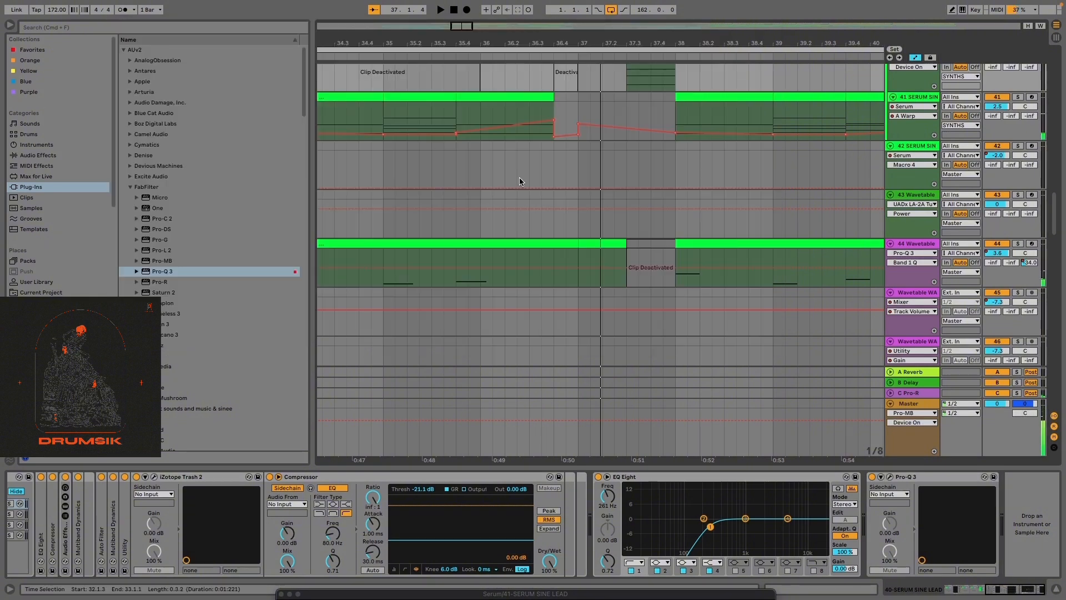
left_click(909, 245)
left_click(823, 476)
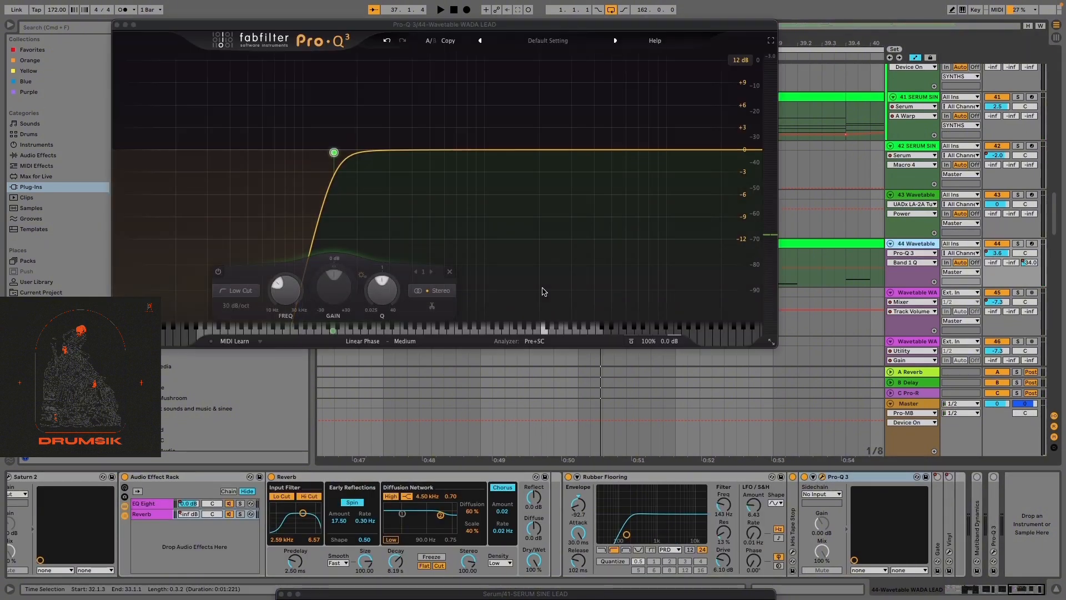
left_click(363, 113)
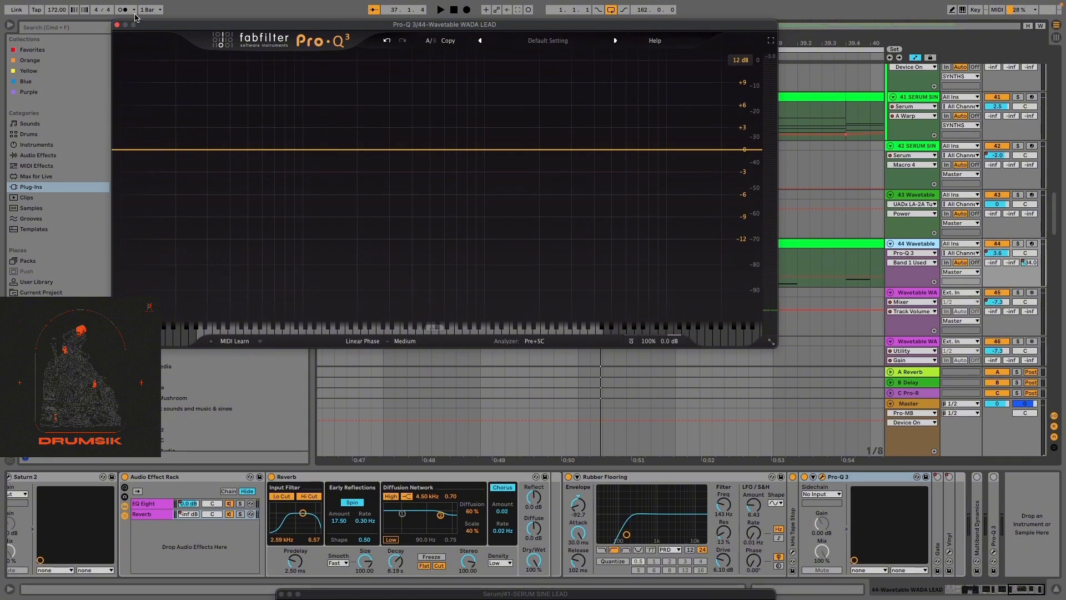
left_click(116, 25)
Unfold the Gate in track 44's device chain and show its Device On automation in the arrangement
scroll(543, 291, "down", 5)
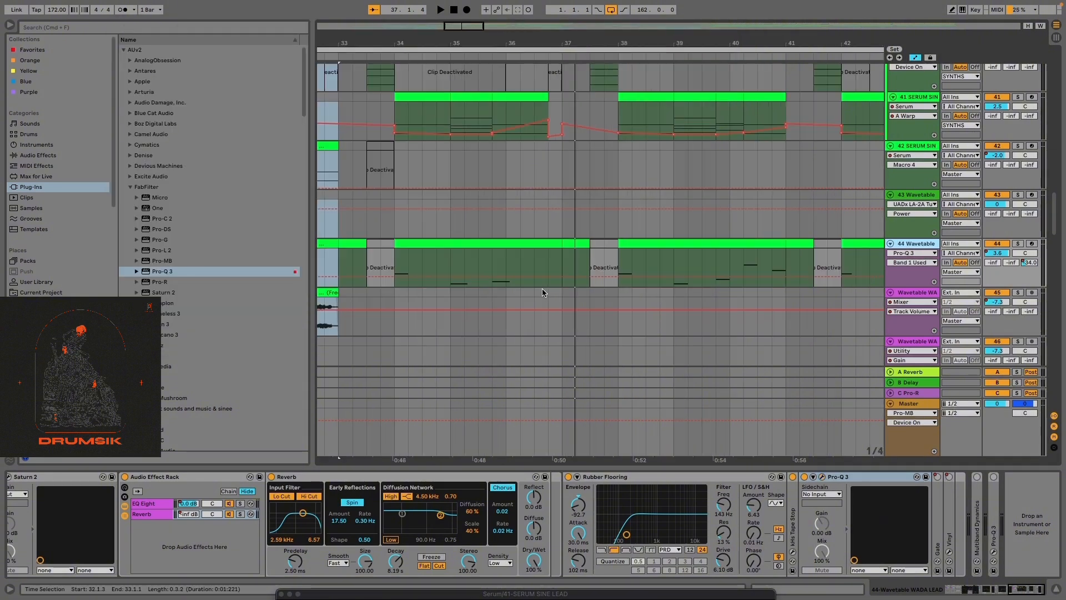
right_click(938, 524)
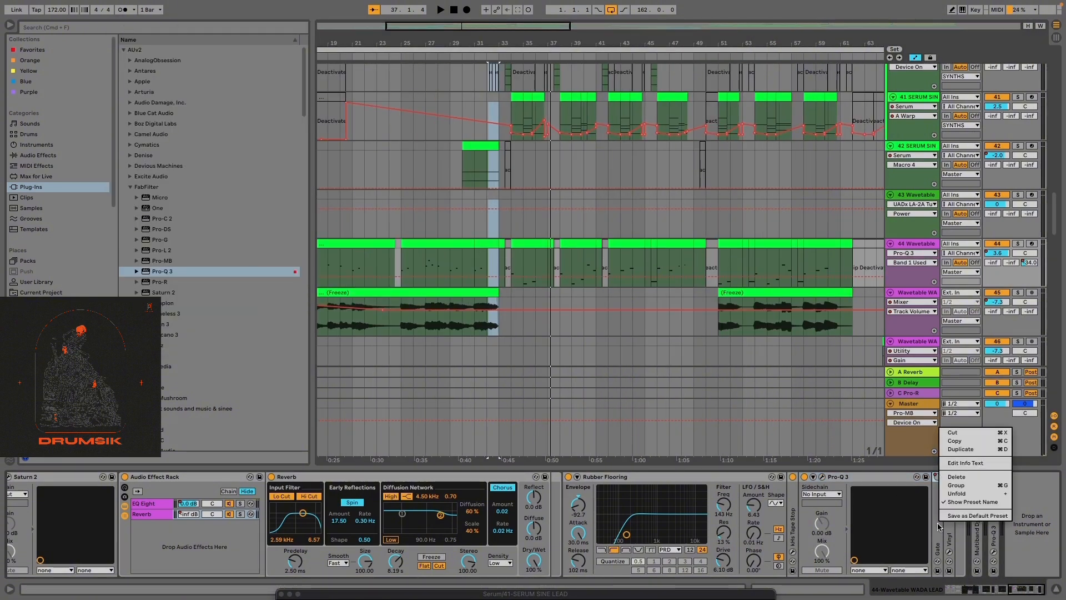
left_click(937, 536)
double_click(937, 536)
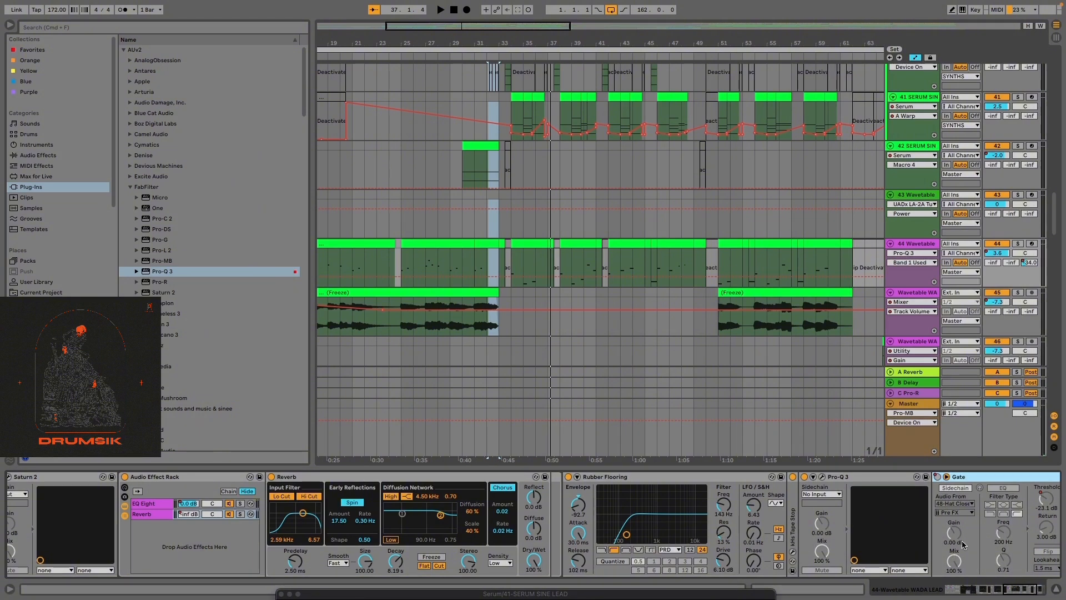
left_click(1036, 590)
right_click(703, 477)
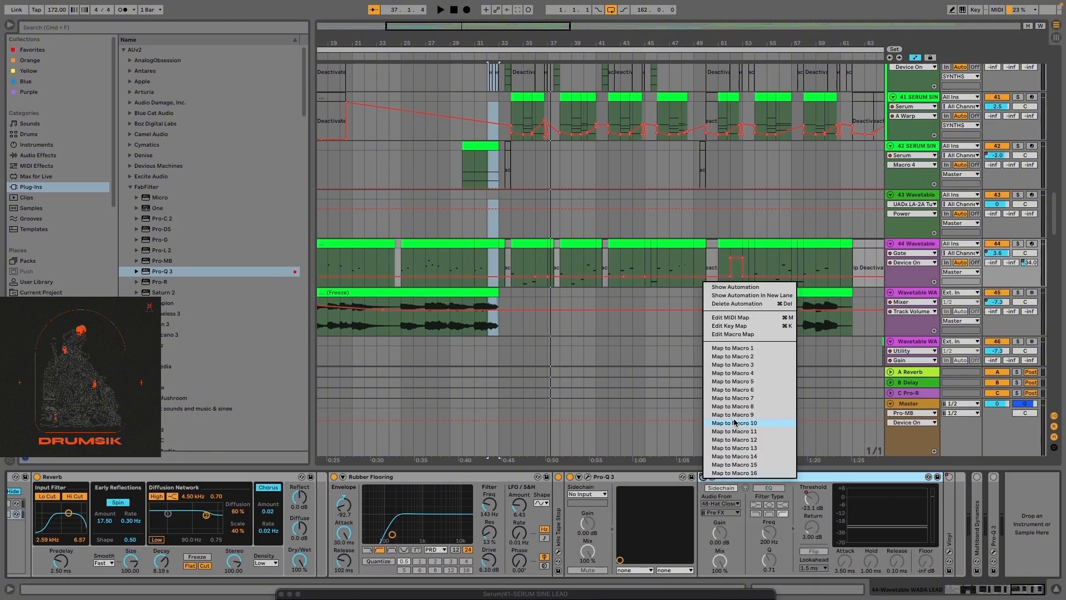
left_click(740, 287)
Play track 44 in solo from bar 51.4.1 through the section where the Gate is automated on
key("minus")
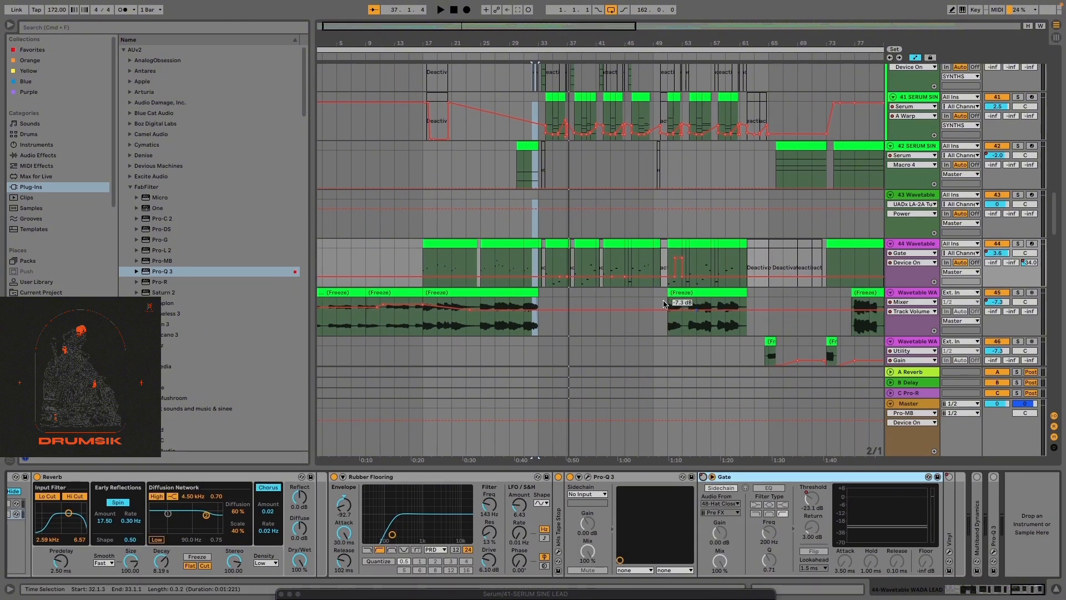
key("minus")
key("minus")
scroll(494, 302, "up", 10)
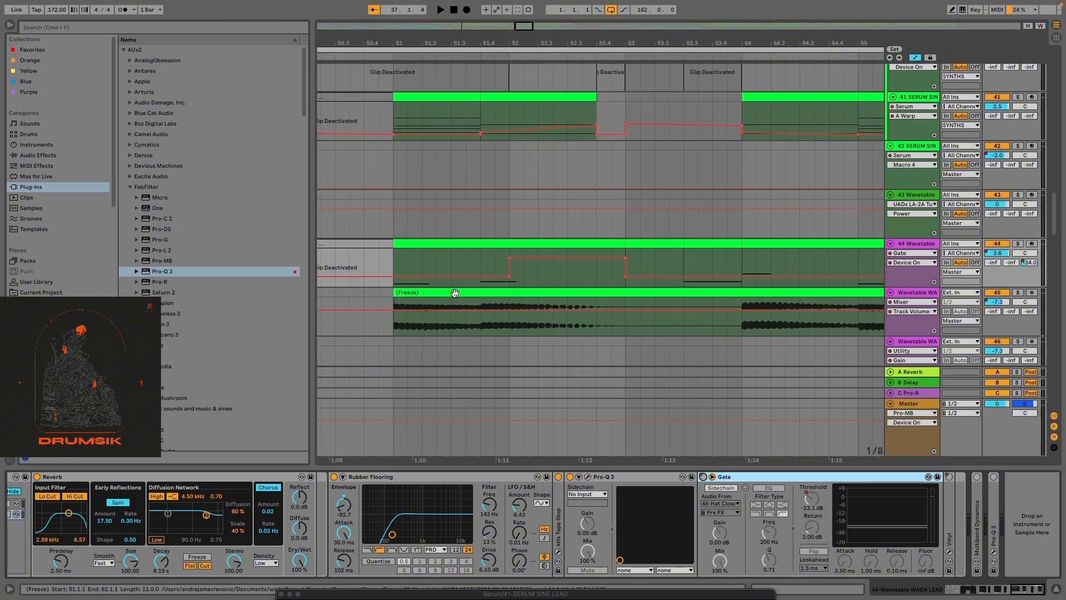
key("s")
left_click(481, 266)
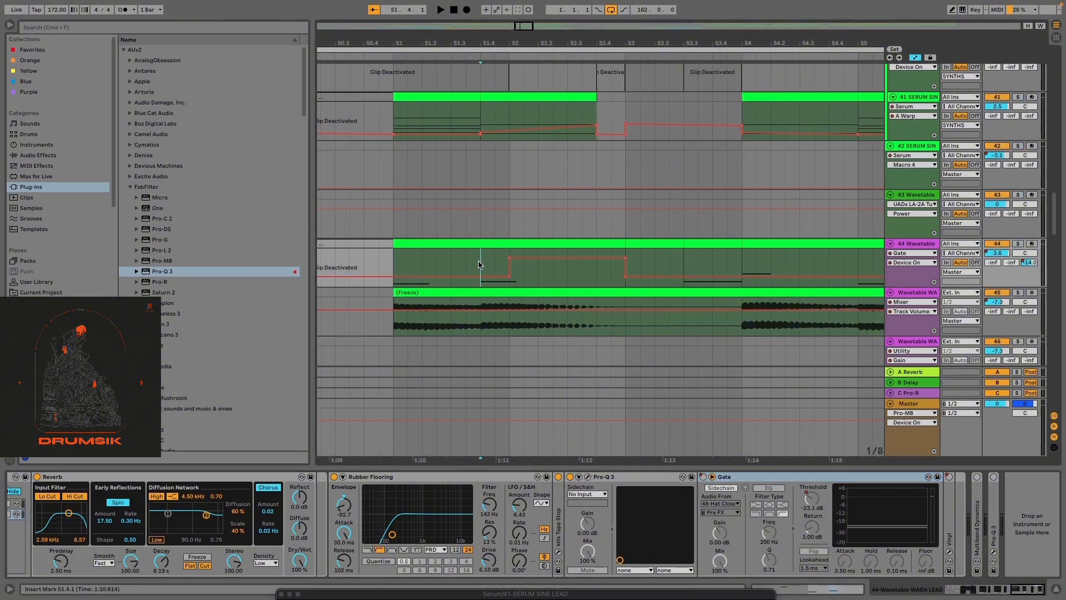
key("space")
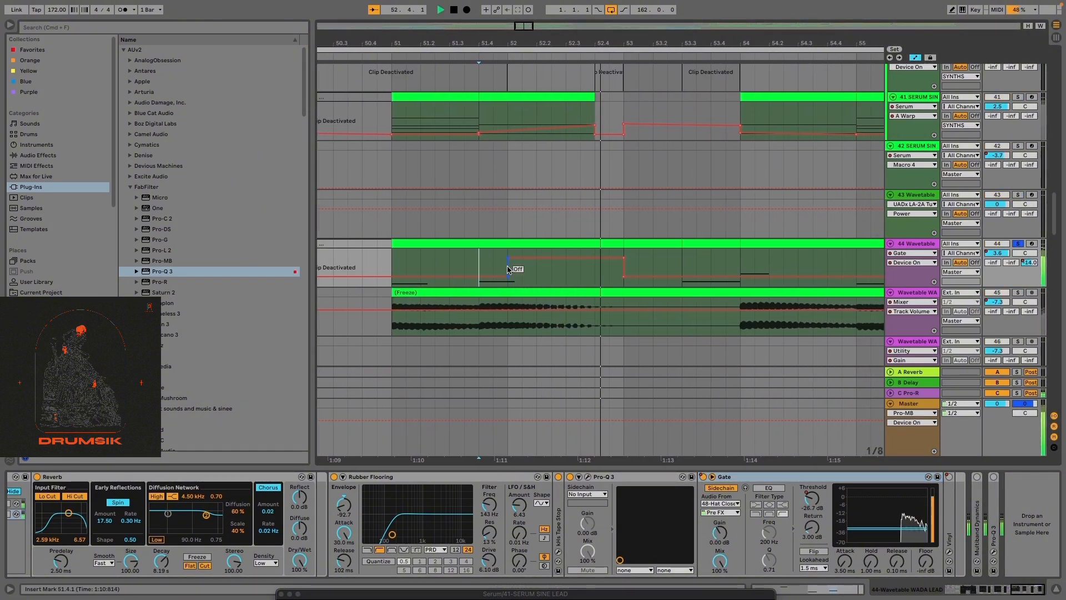
Solo the Hat Closed track 48, which feeds the Gate's sidechain, and play its clip from bar 52
scroll(531, 309, "down", 5)
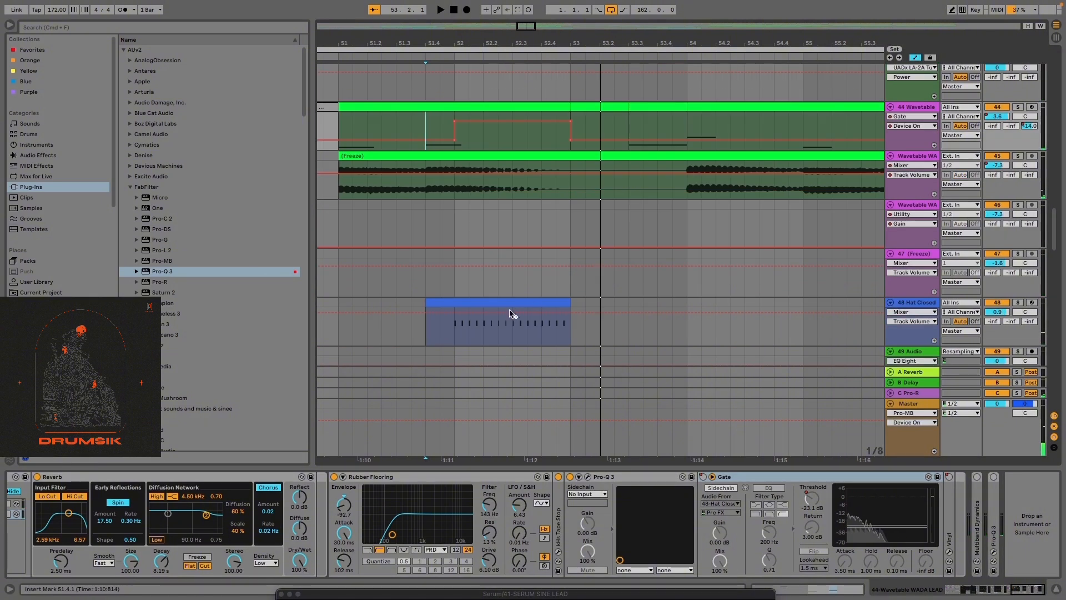
left_click(914, 304)
left_click(453, 332)
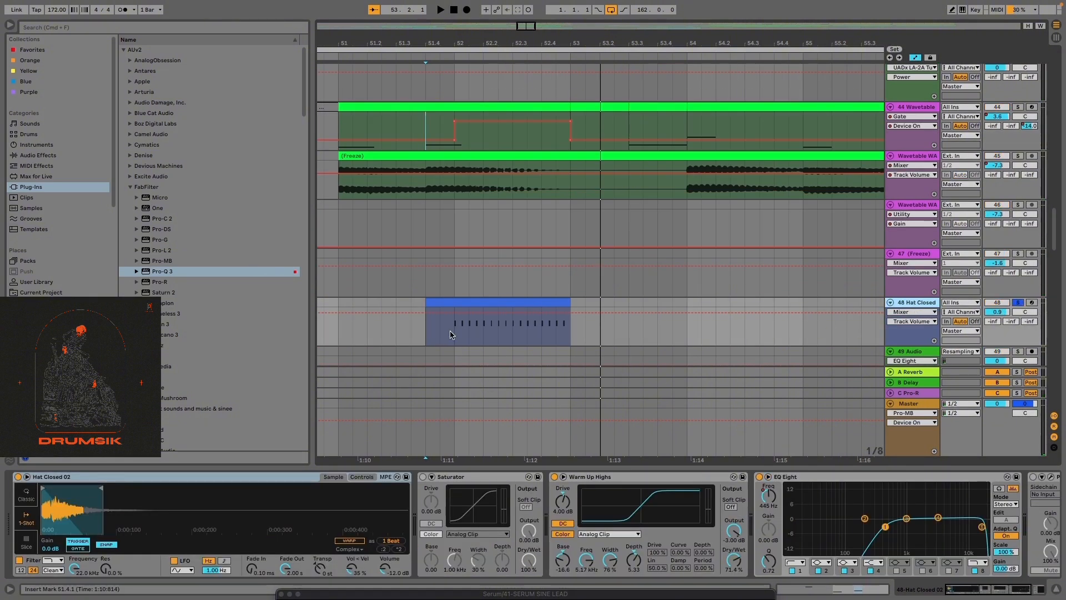
key("space")
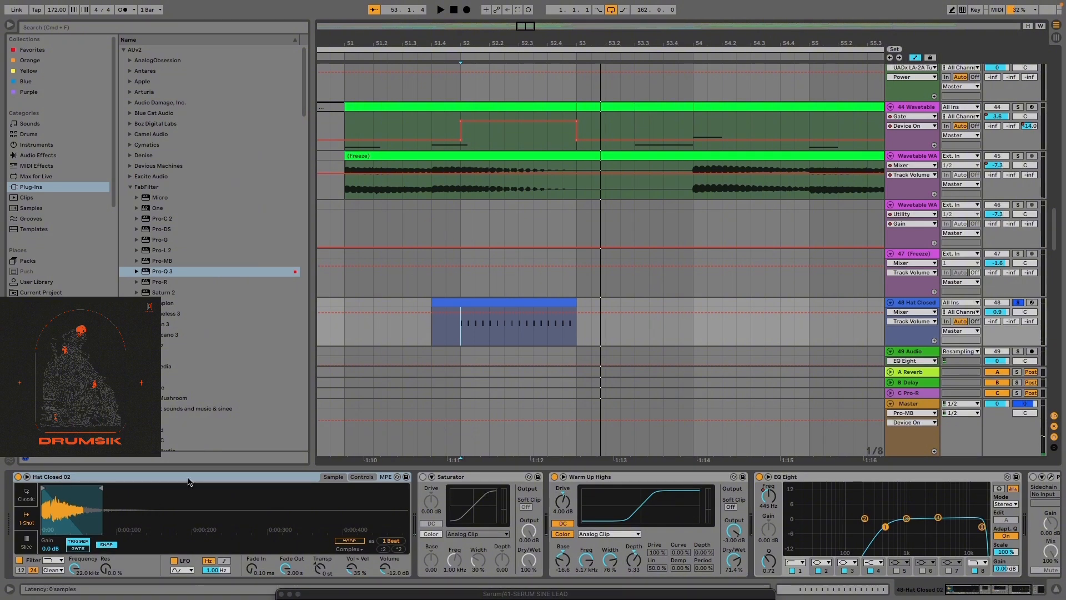
Hide the browser to give the arrangement the full width
key("super+alt+b")
key("super+alt+b")
key("super+alt+b")
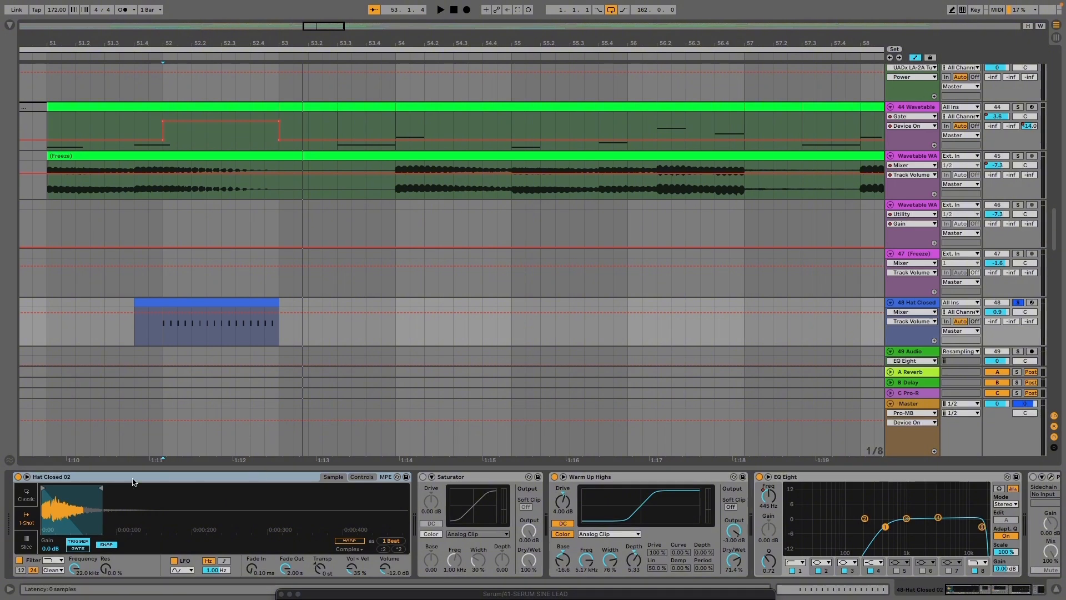
Solo track 44 together with Hat Closed track 48 and play both from bar 51.4.1 through the gated section
key("plus")
key("plus")
key("plus")
key("plus")
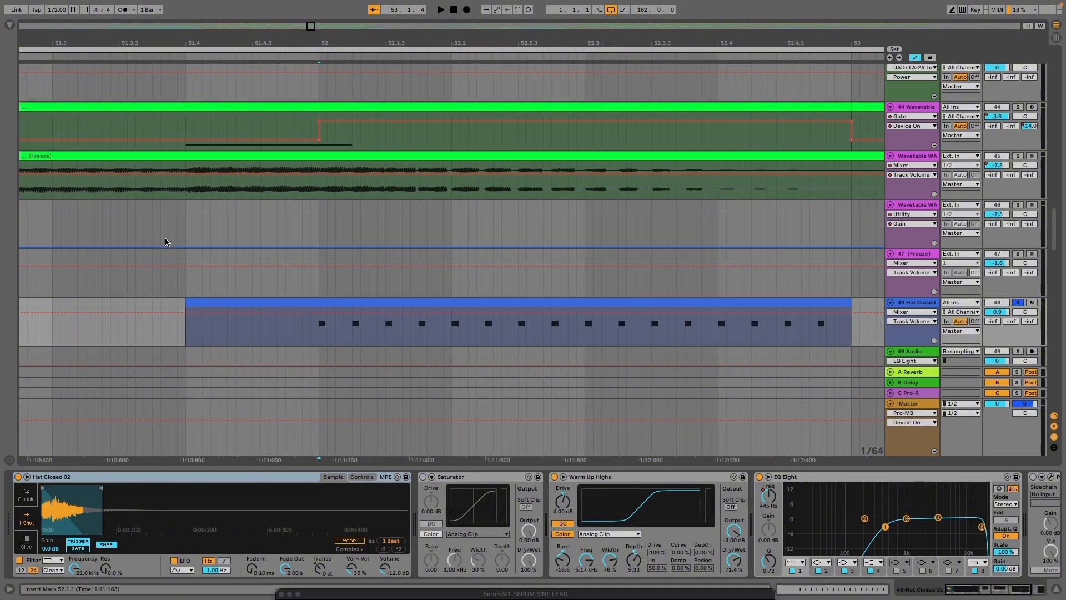
left_click(1019, 107)
left_click(187, 130)
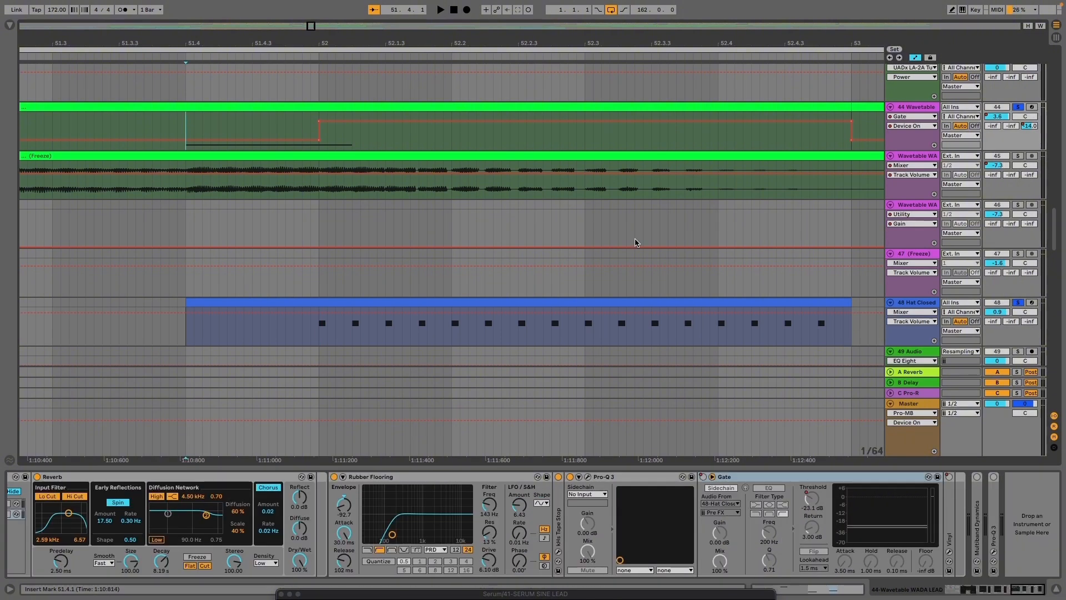
key("space")
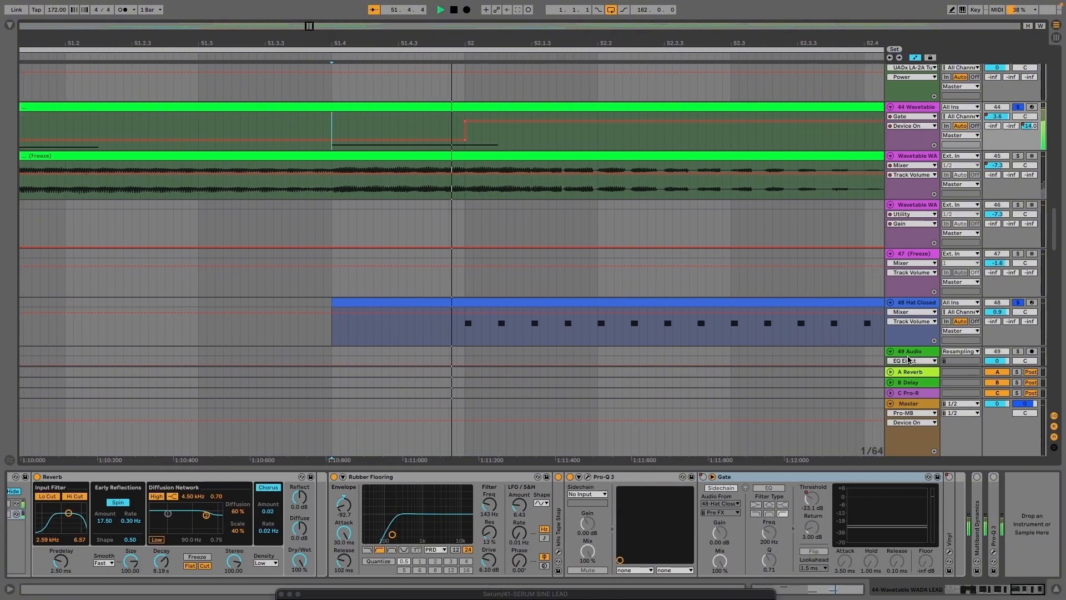
key("space")
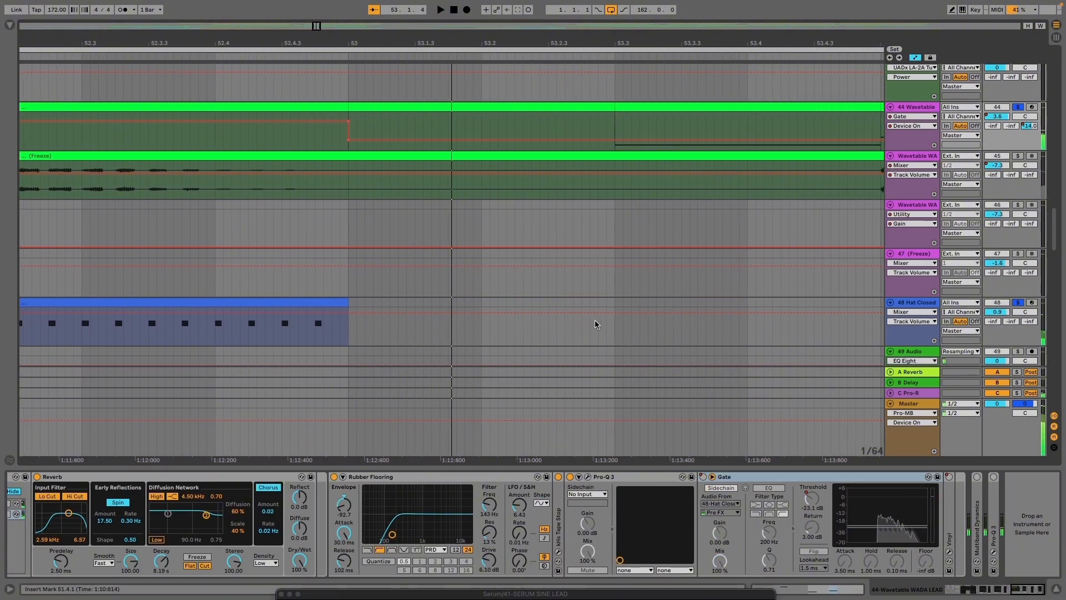
Place the insert marker at bar 52.1.1 and show the Gate's Threshold automation on track 44
scroll(595, 320, "down", 5)
scroll(384, 255, "up", 3)
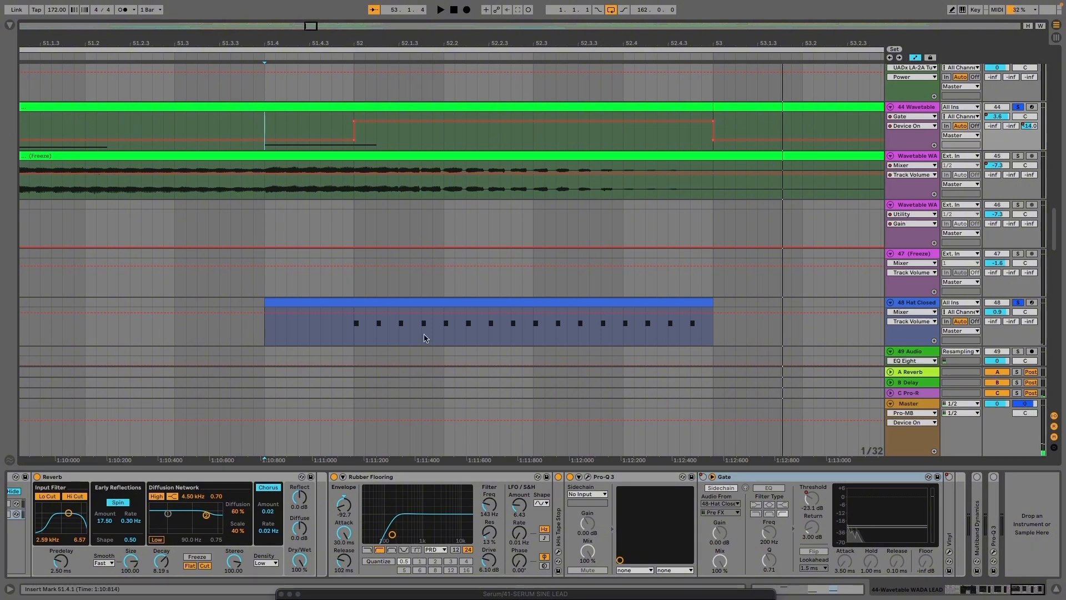
left_click(355, 333)
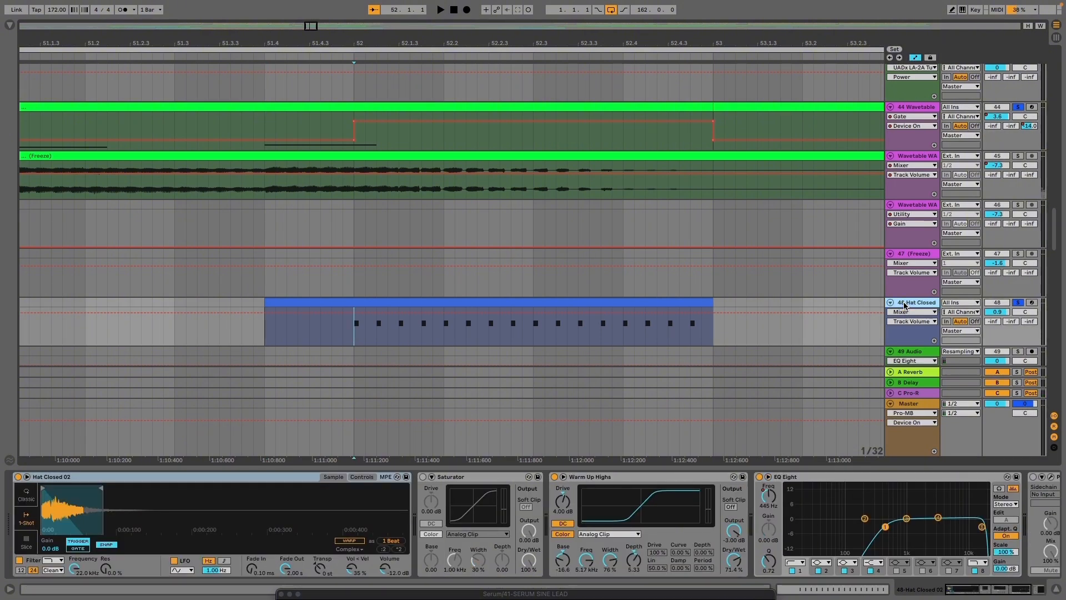
left_click(924, 136)
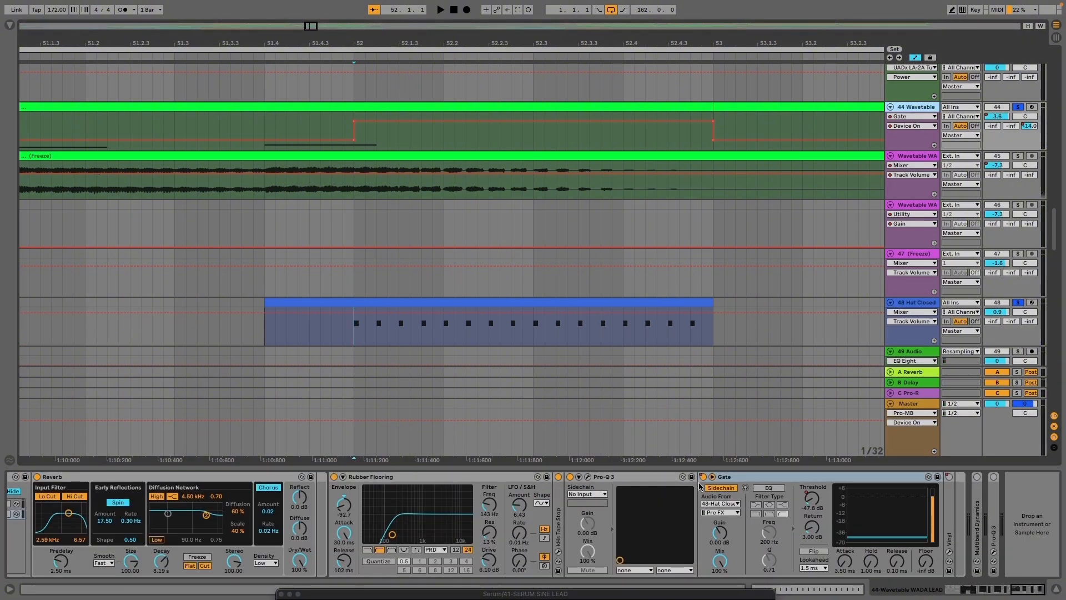
right_click(815, 498)
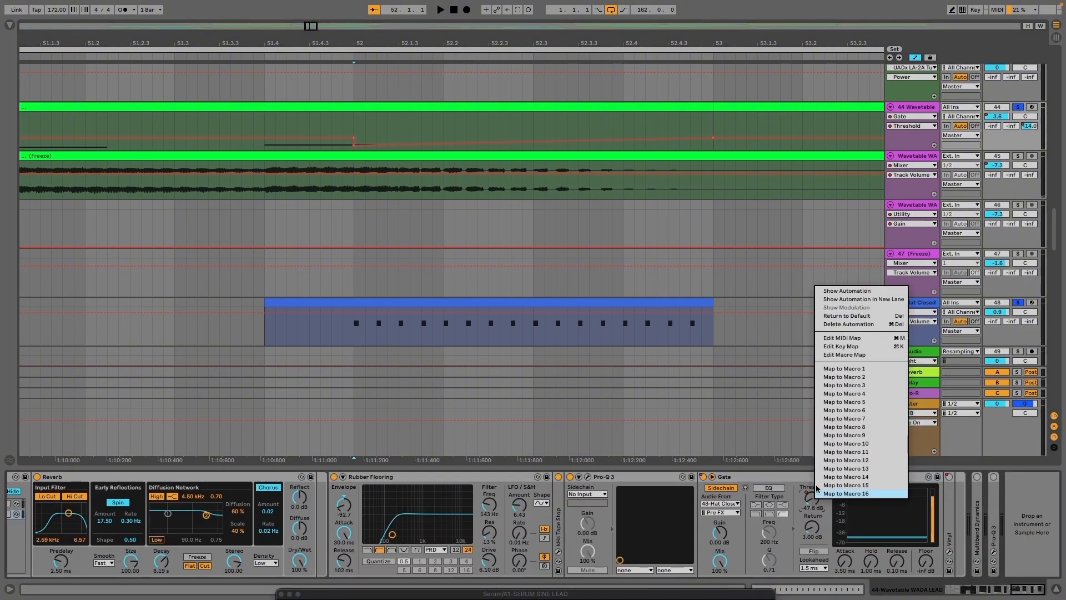
left_click(845, 293)
scroll(434, 221, "down", 5)
scroll(507, 150, "up", 3)
scroll(534, 172, "down", 4)
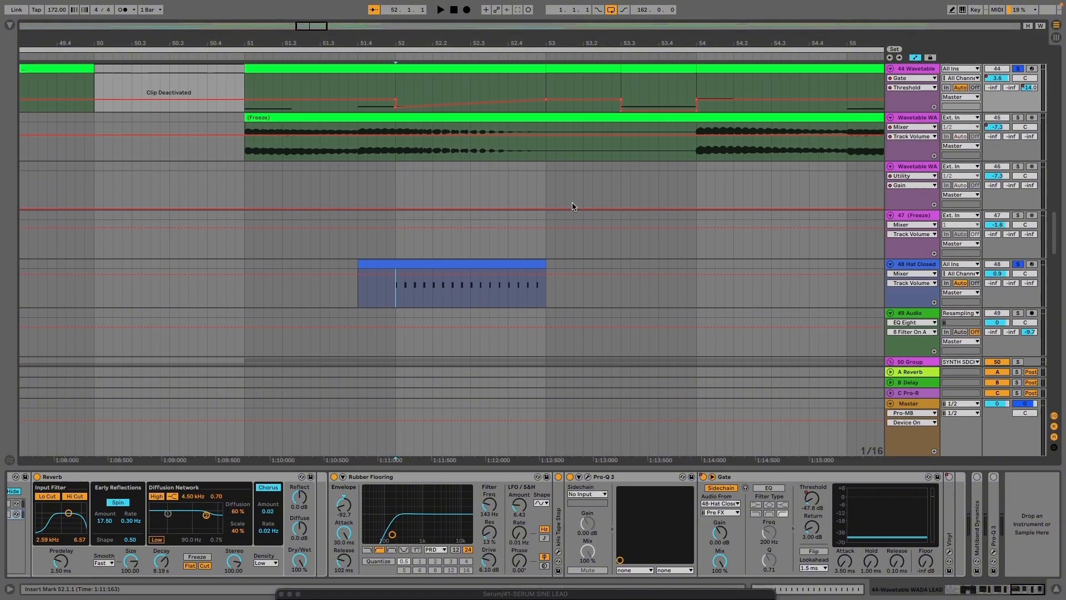
Unfold the Vinyl device in track 44's chain and show its Device On automation
double_click(949, 511)
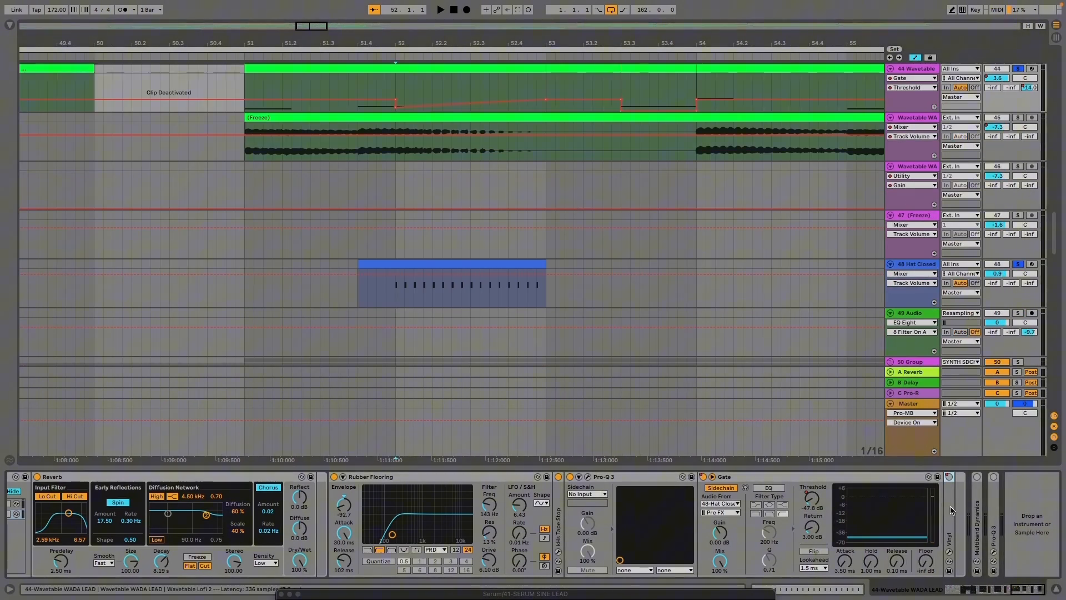
right_click(949, 477)
left_click(967, 289)
scroll(334, 252, "down", 6)
scroll(348, 262, "up", 3)
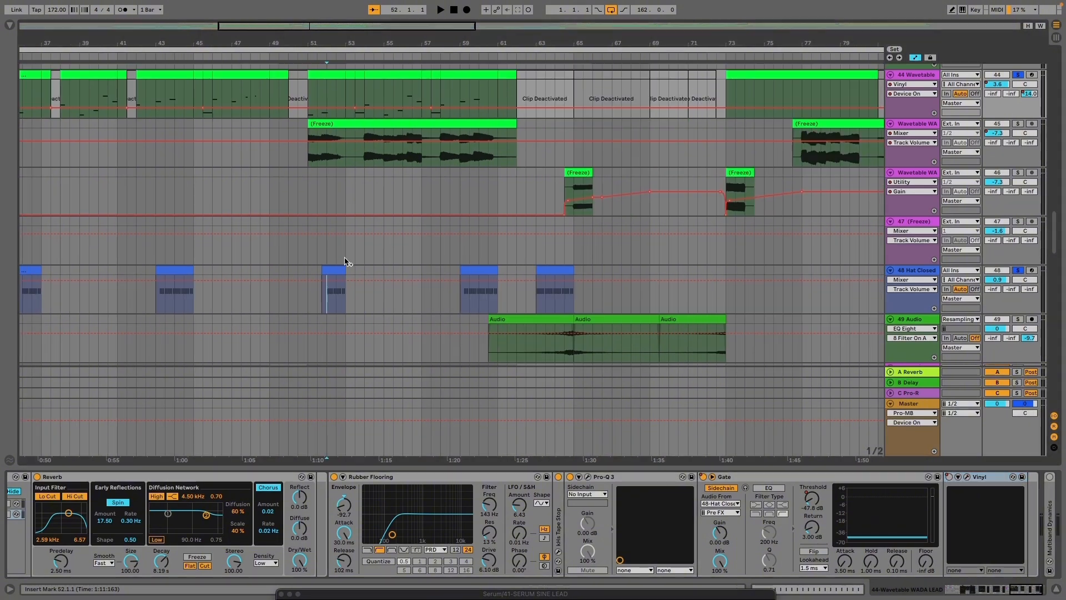
Show the Vinyl device's on/off automation on the 44 Wavetable lead track and review it across the whole arrangement
right_click(938, 479)
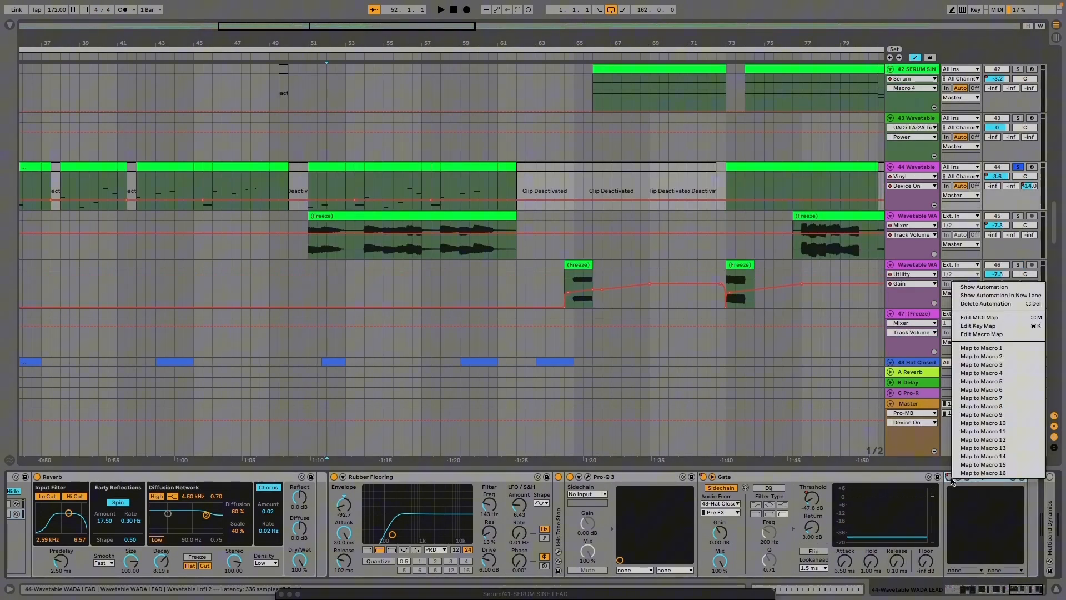
left_click(981, 304)
scroll(422, 303, "down", 5)
scroll(437, 300, "down", 2)
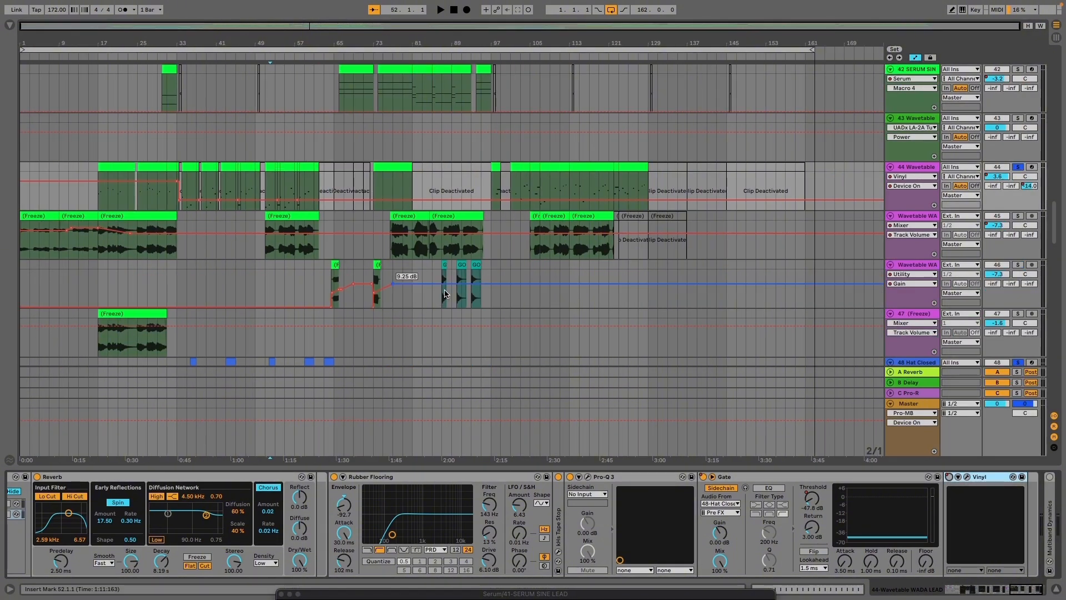
scroll(111, 244, "up", 6)
Play the soloed 44 Wavetable lead from bar 17 while opening the Vinyl plug-in window to view its settings, then close it
left_click(62, 205)
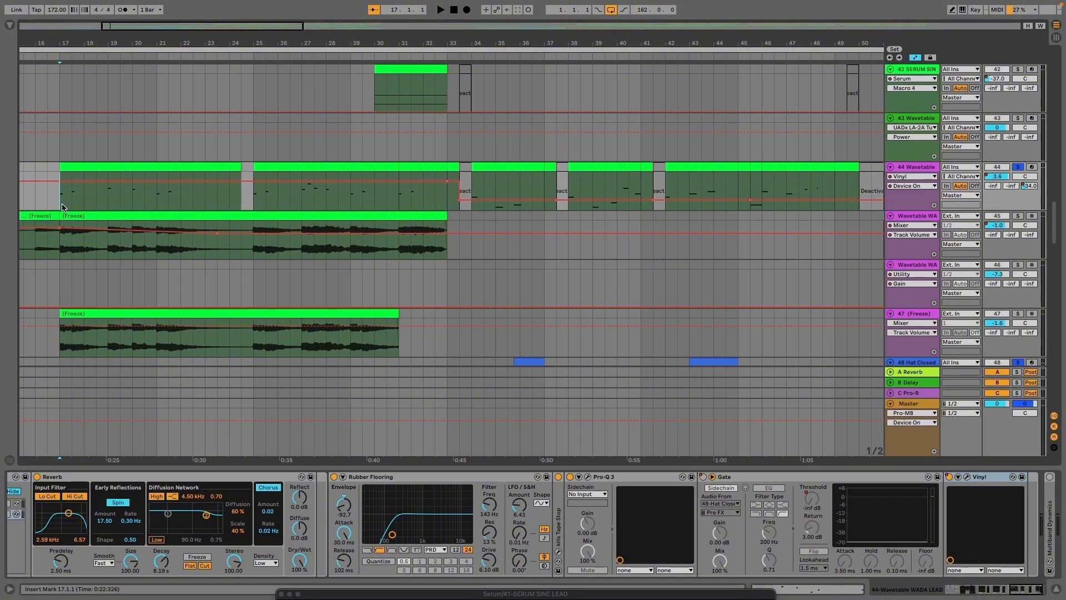
key("space")
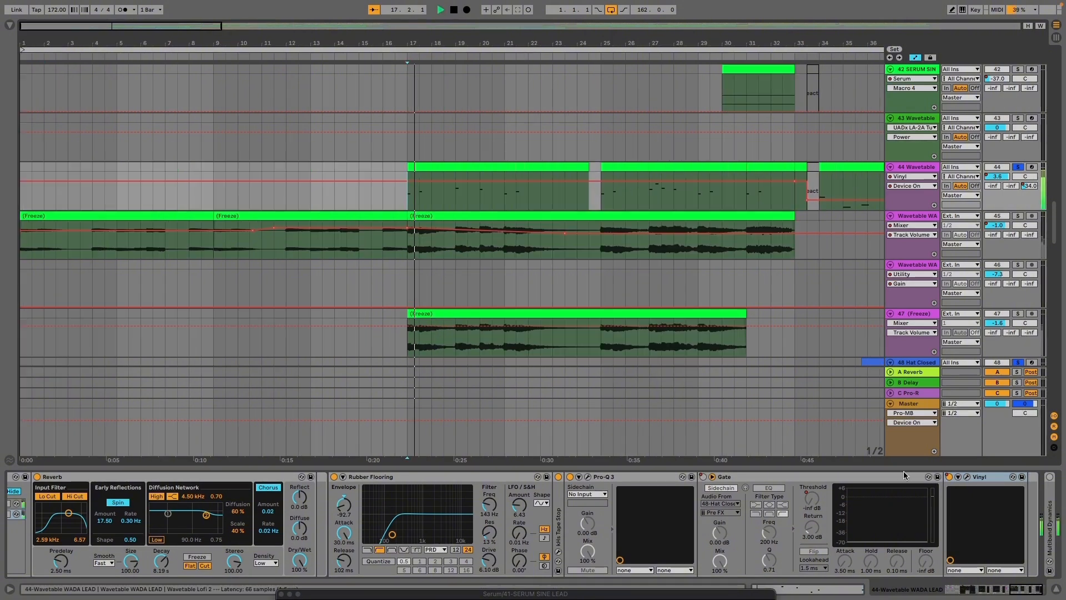
left_click(967, 476)
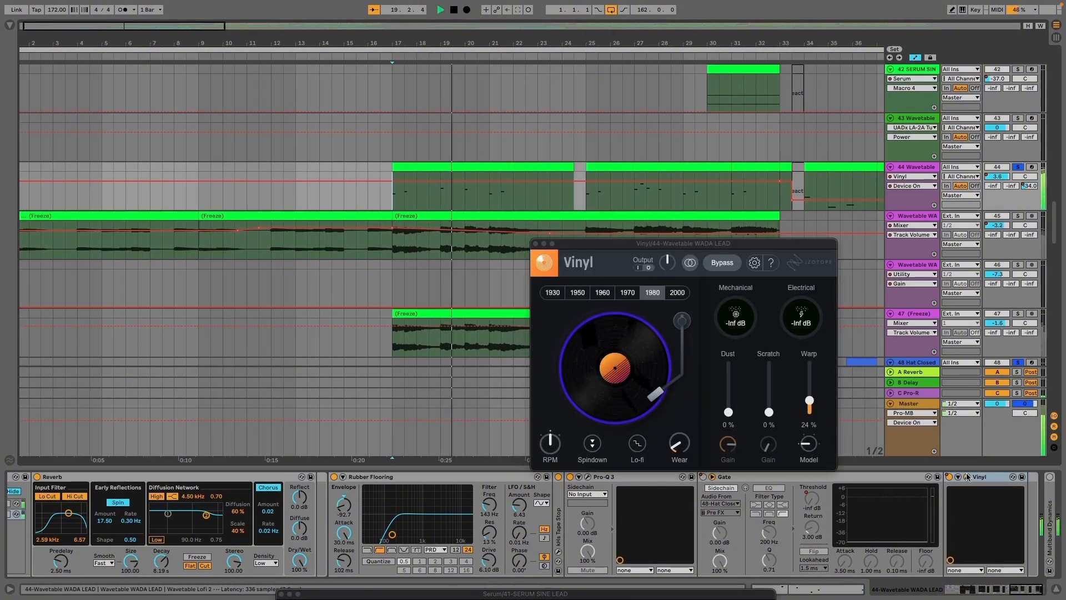
left_click(967, 476)
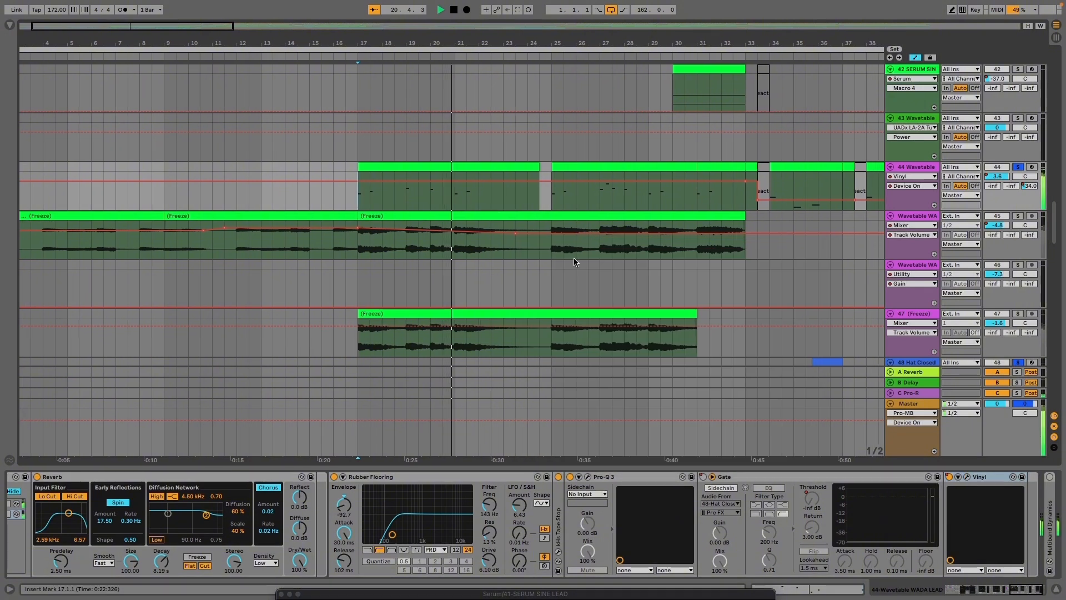
Stop playback, hide the automation lanes and unfold the Multiband Dynamics device after Vinyl in the 44 Wavetable lead's chain
scroll(414, 289, "down", 5)
scroll(94, 203, "up", 5)
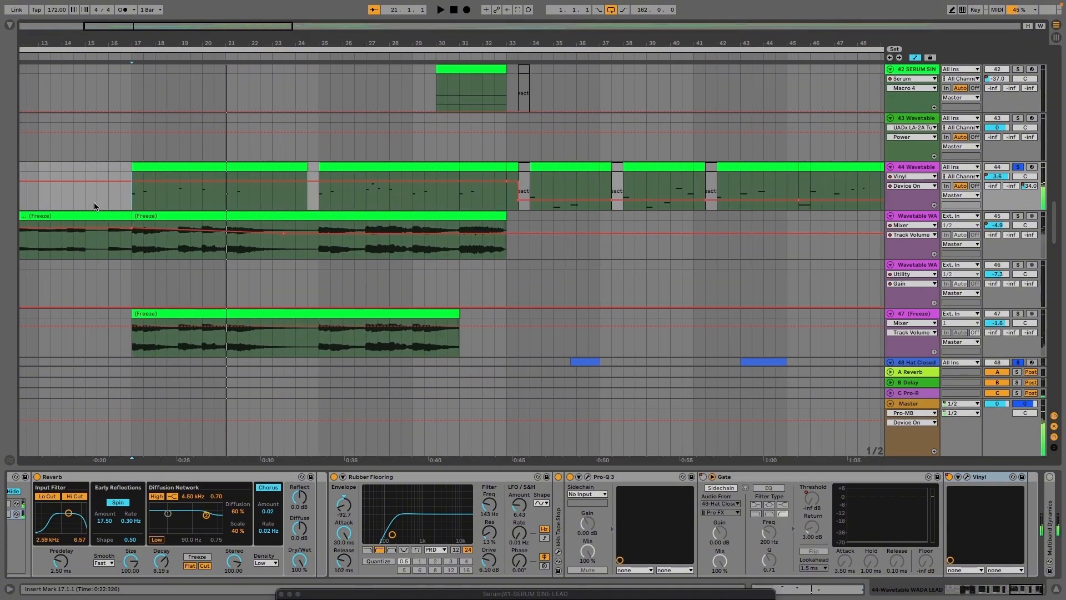
scroll(189, 206, "up", 3)
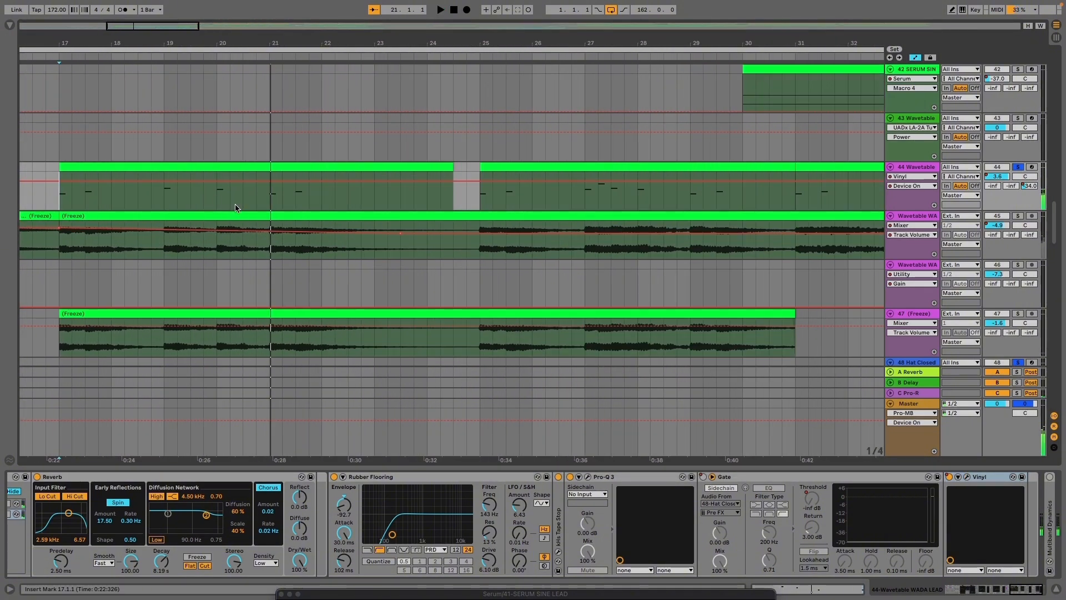
scroll(226, 208, "down", 4)
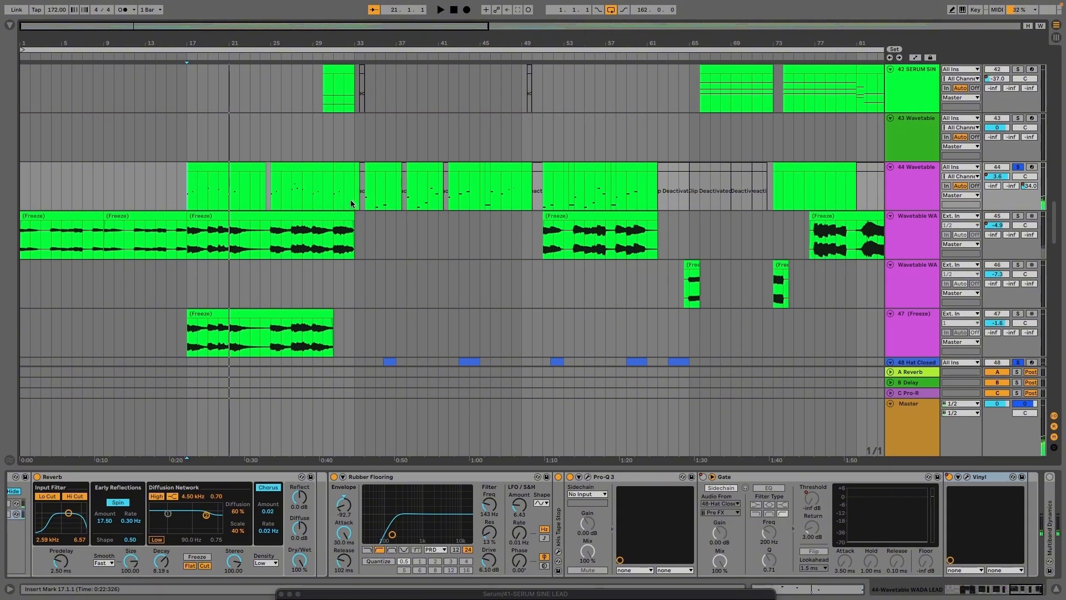
left_click(1034, 592)
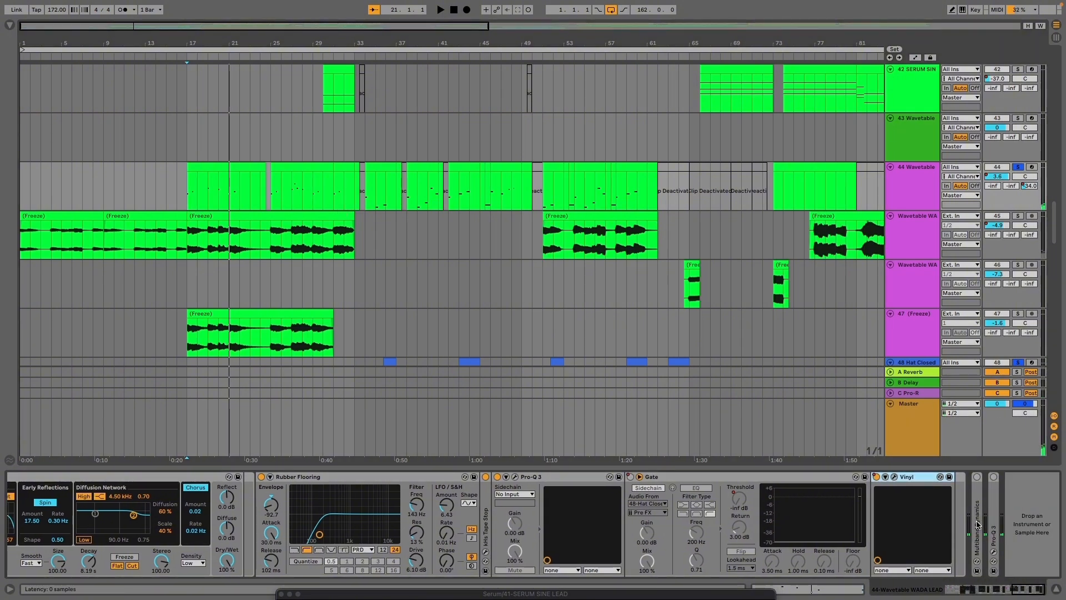
double_click(977, 523)
left_click(1025, 594)
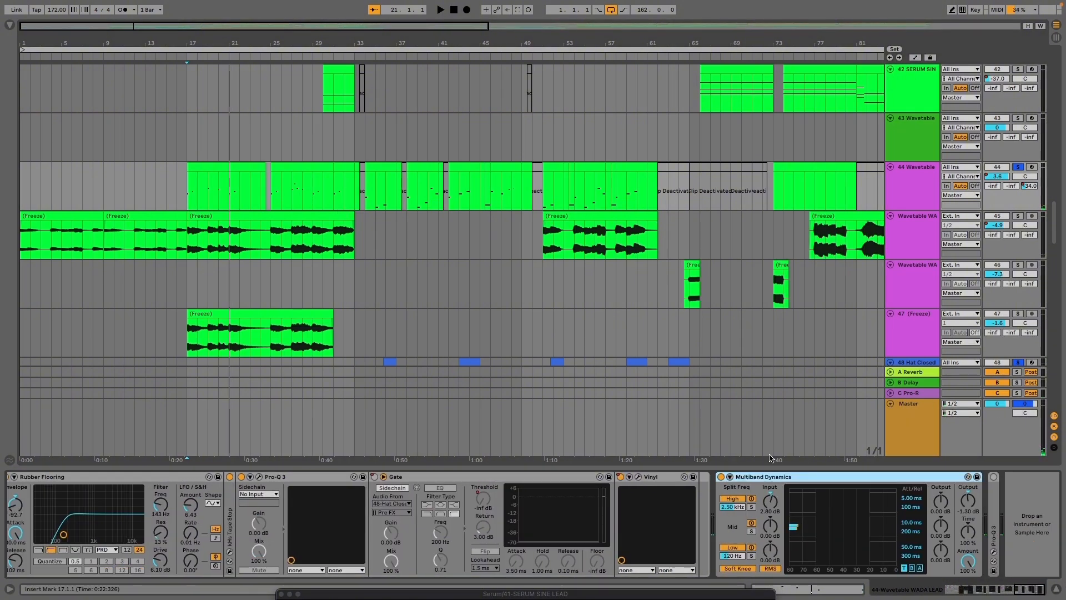
Unsolo the 44 Wavetable lead and play the full mix from bar 33
left_click(544, 205)
key("minus")
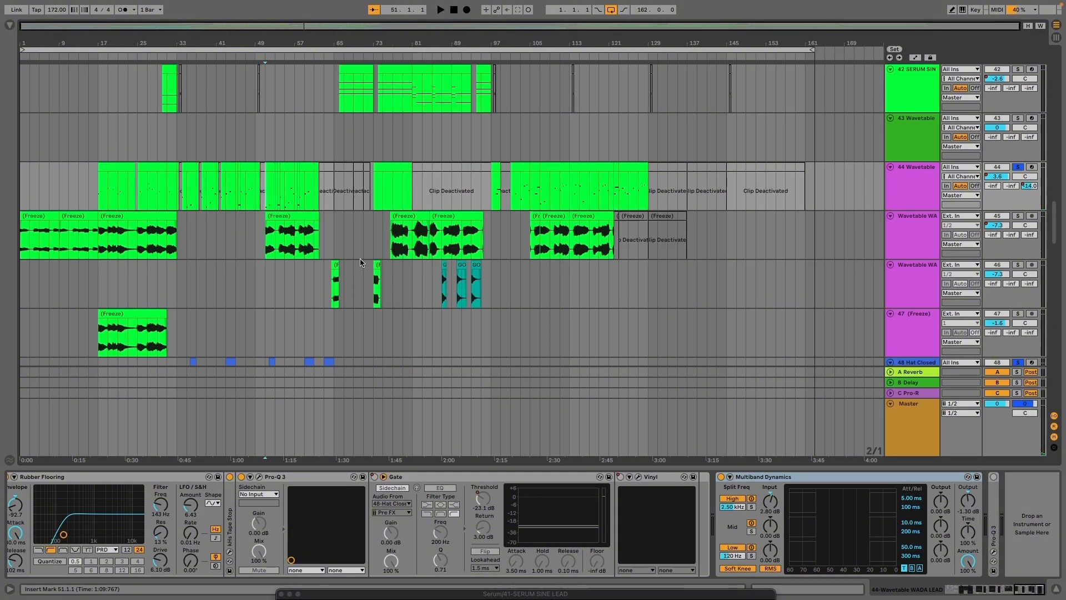
key("plus")
key("plus")
scroll(380, 210, "down", 5)
scroll(369, 211, "down", 3)
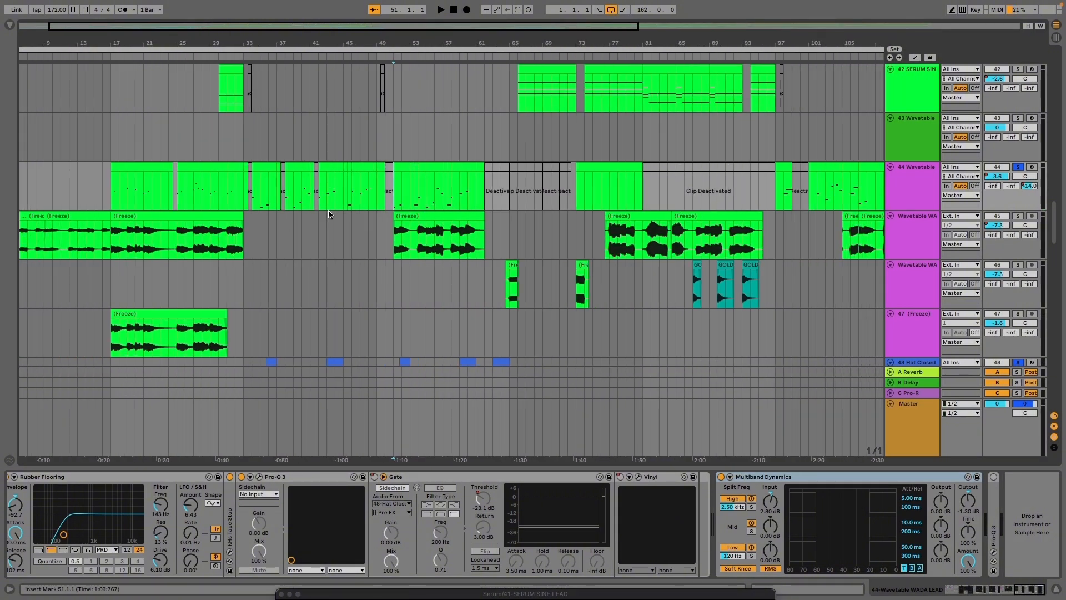
scroll(249, 200, "up", 5)
scroll(254, 200, "up", 5)
scroll(256, 206, "down", 2)
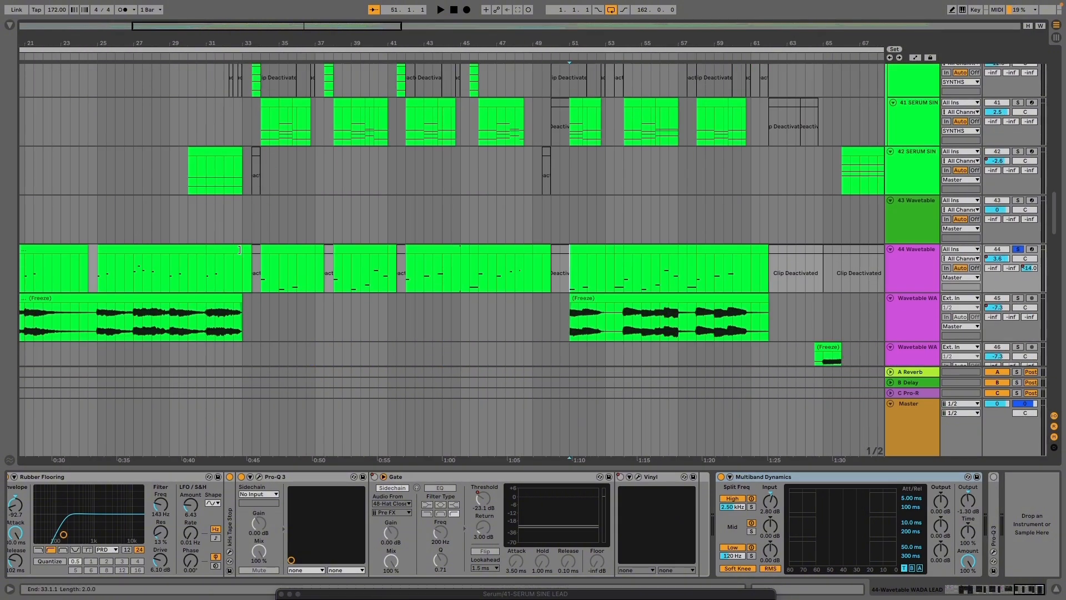
scroll(244, 253, "up", 5)
left_click(257, 281)
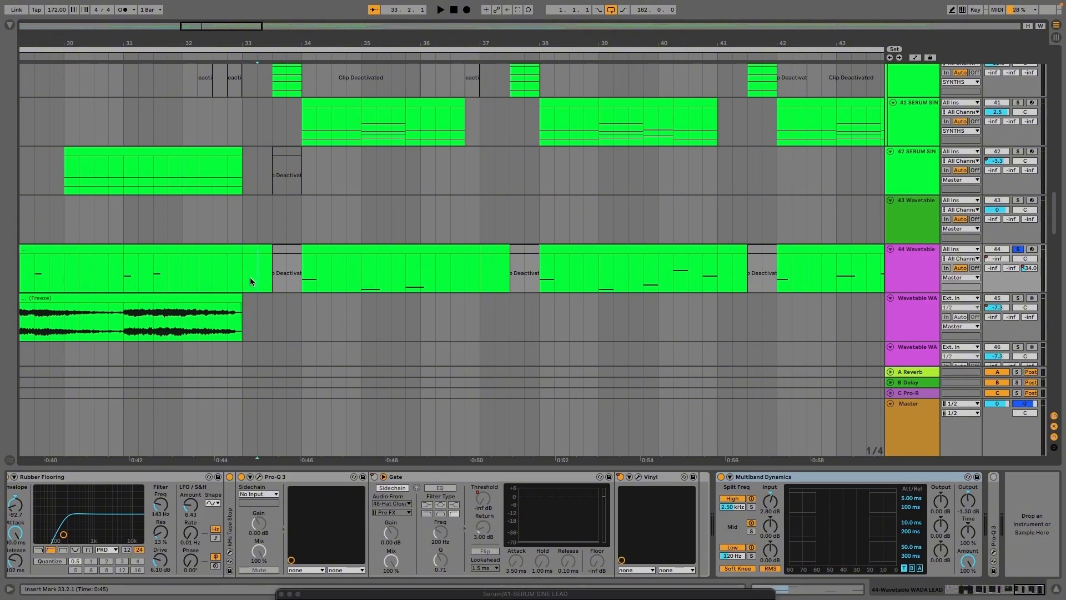
key("s")
scroll(261, 286, "up", 5)
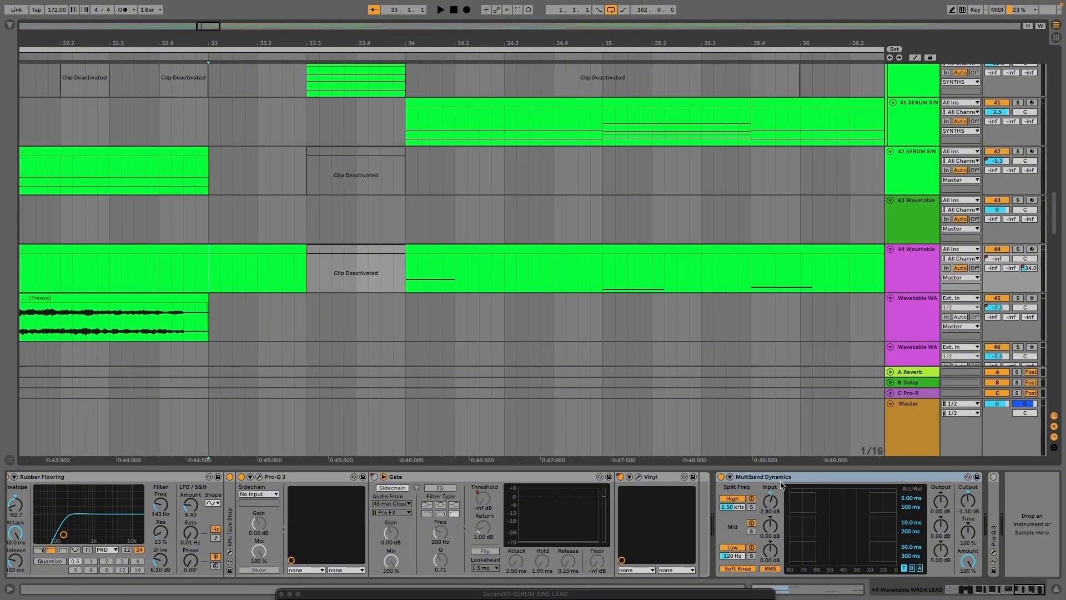
key("space")
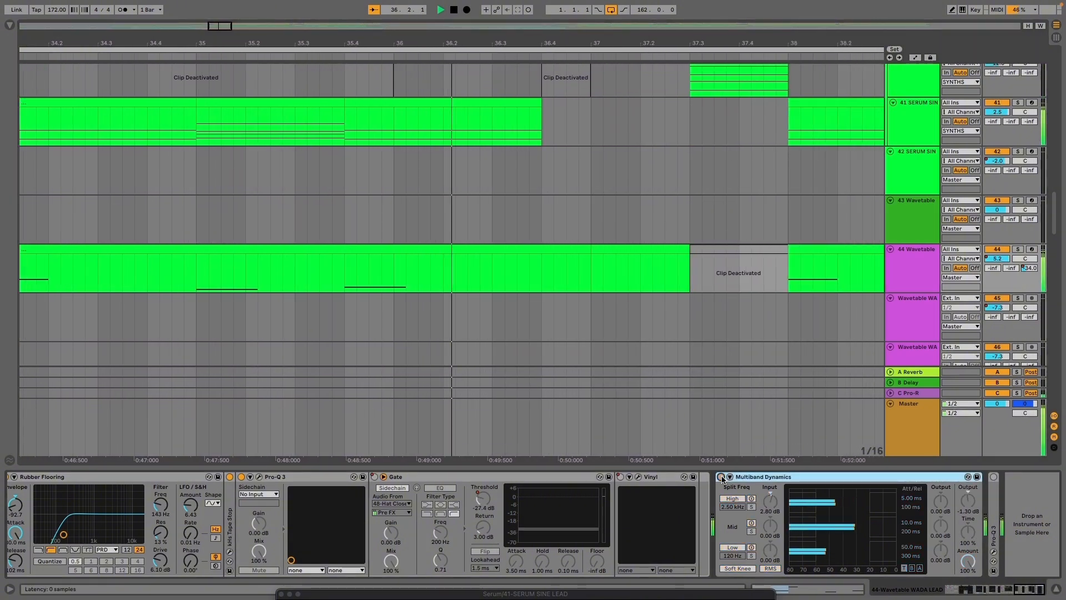
Compare the lead with Multiband Dynamics bypassed and enabled during playback, leave the device on and stop playback
left_click(721, 477)
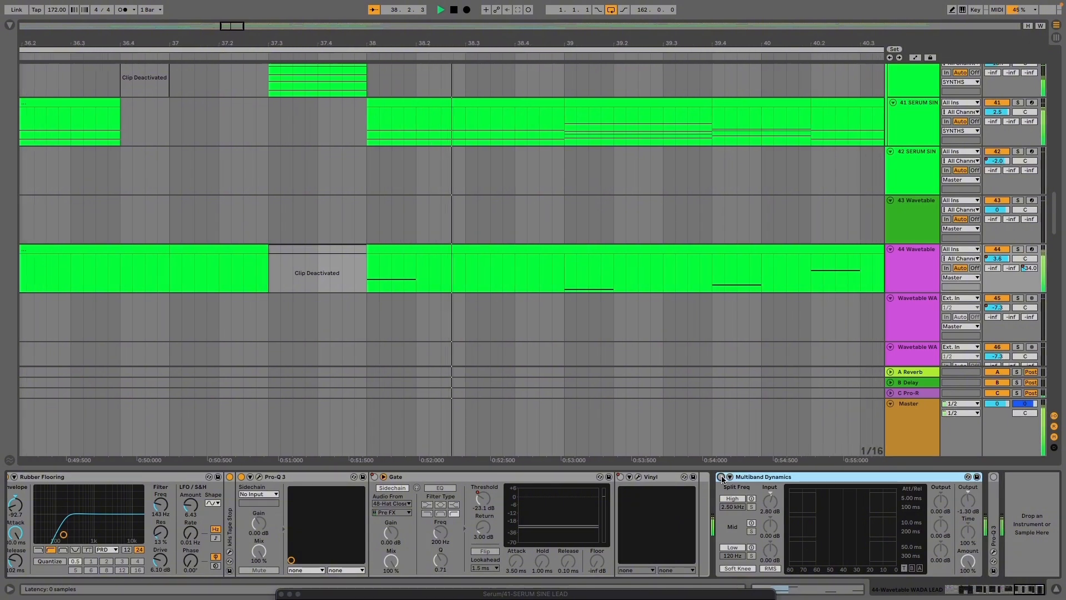
left_click(721, 477)
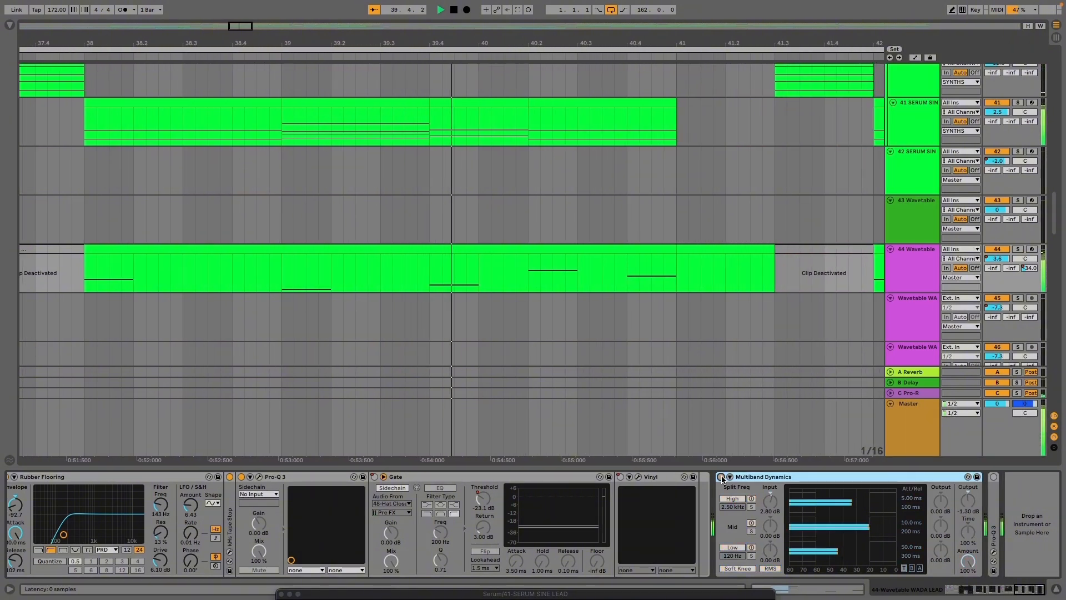
left_click(721, 477)
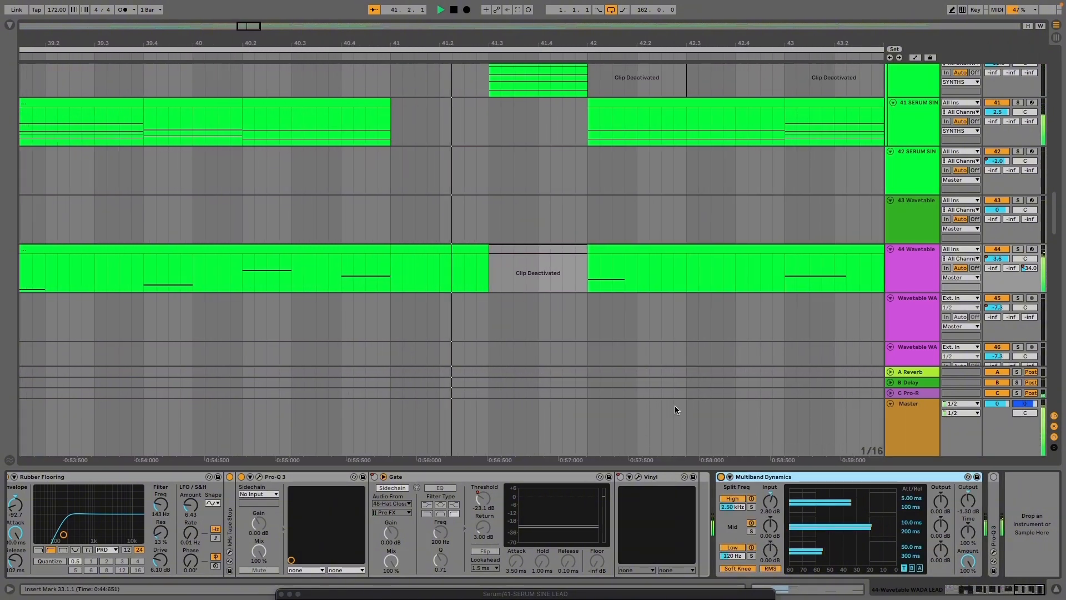
key("space")
Fold the SYNTHS group and select the 42 SERUM SINE LEAD clip spanning bars 30 to 33
scroll(618, 384, "down", 5)
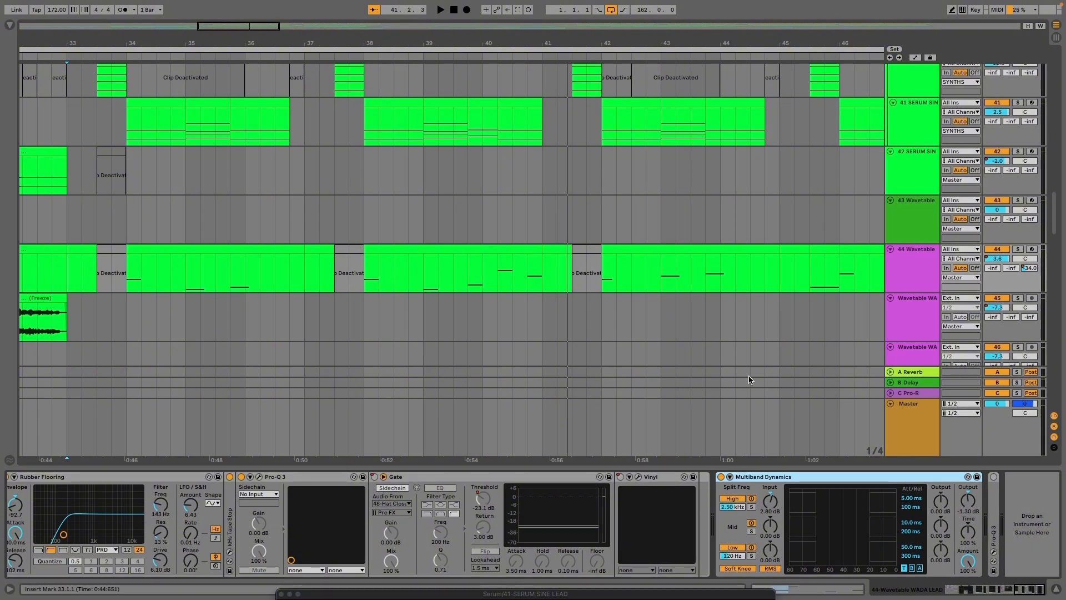
scroll(609, 317, "down", 5)
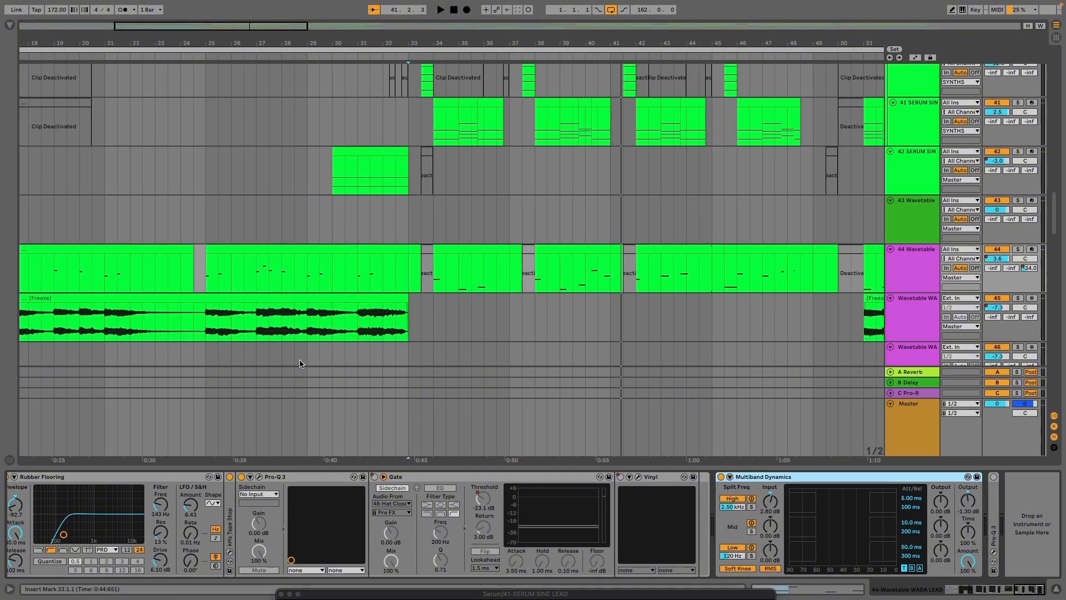
scroll(299, 360, "up", 1)
scroll(490, 323, "up", 4)
scroll(555, 294, "up", 3)
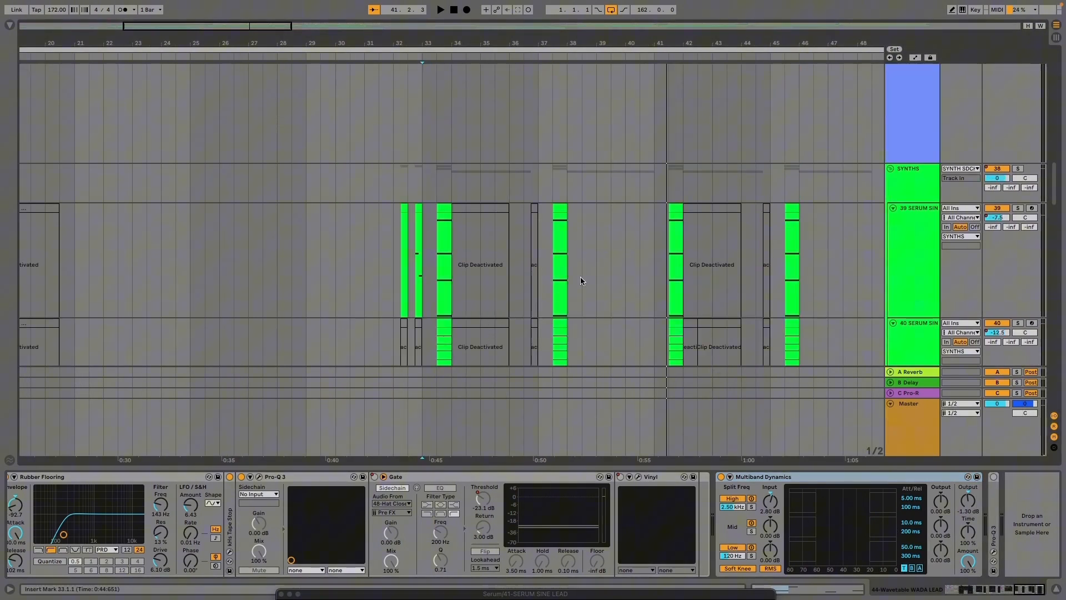
left_click(891, 168)
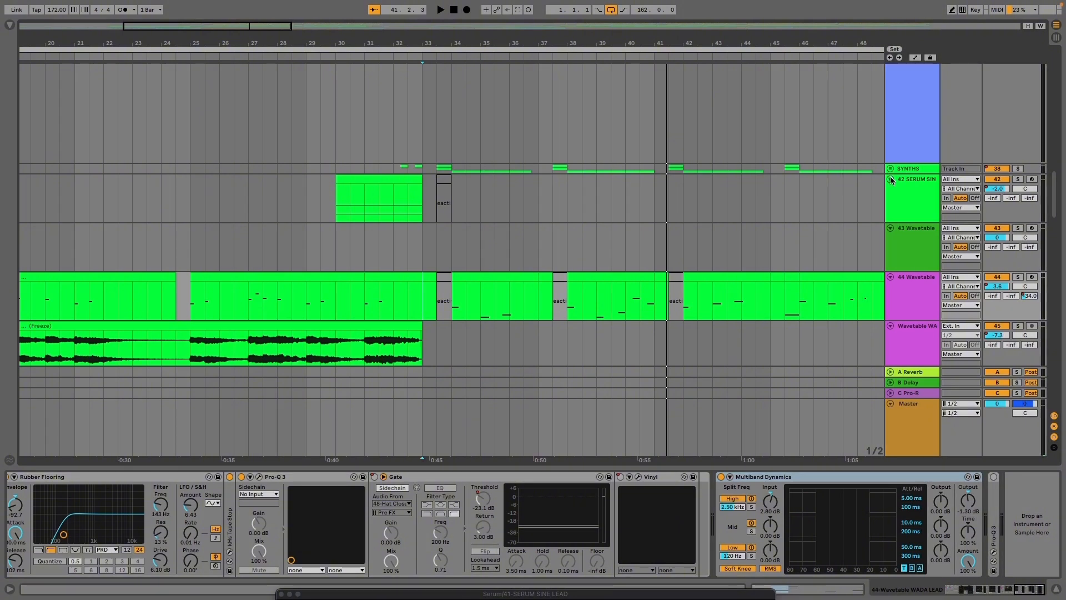
left_click(902, 189)
left_click(381, 188)
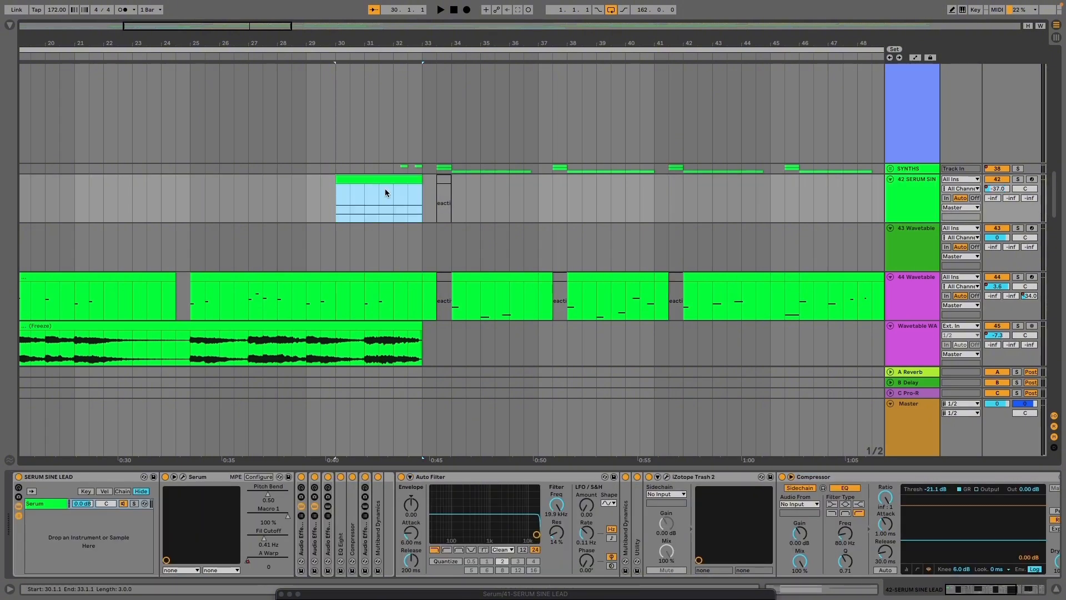
Look through the tracks below the leads and select the 63 Operator clip that starts at bar 35
scroll(465, 287, "down", 1)
scroll(466, 287, "down", 5)
scroll(442, 207, "up", 2)
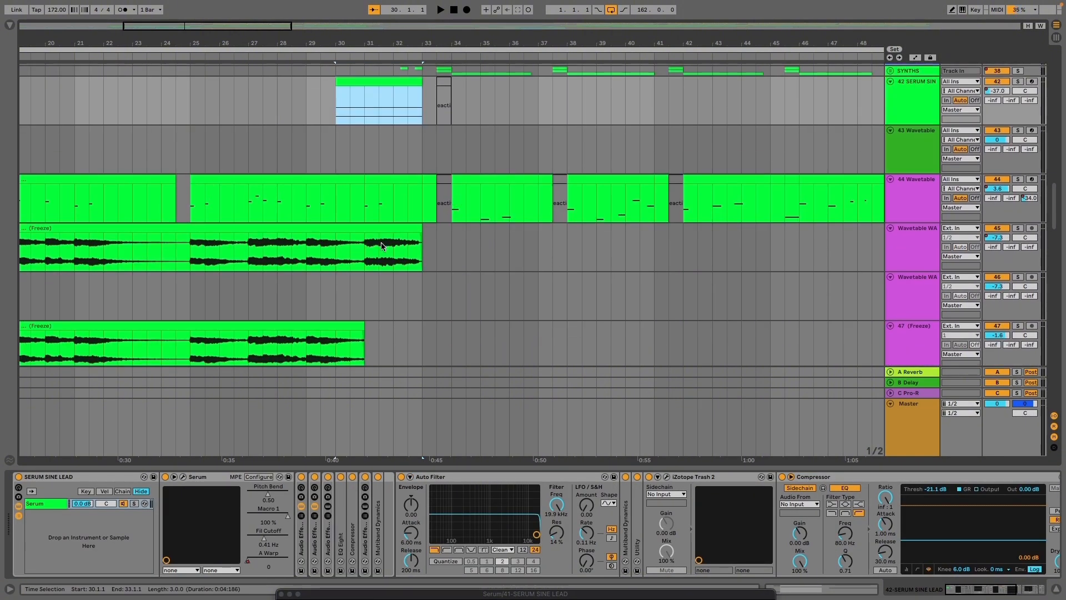
scroll(342, 255, "down", 2)
scroll(333, 258, "down", 6)
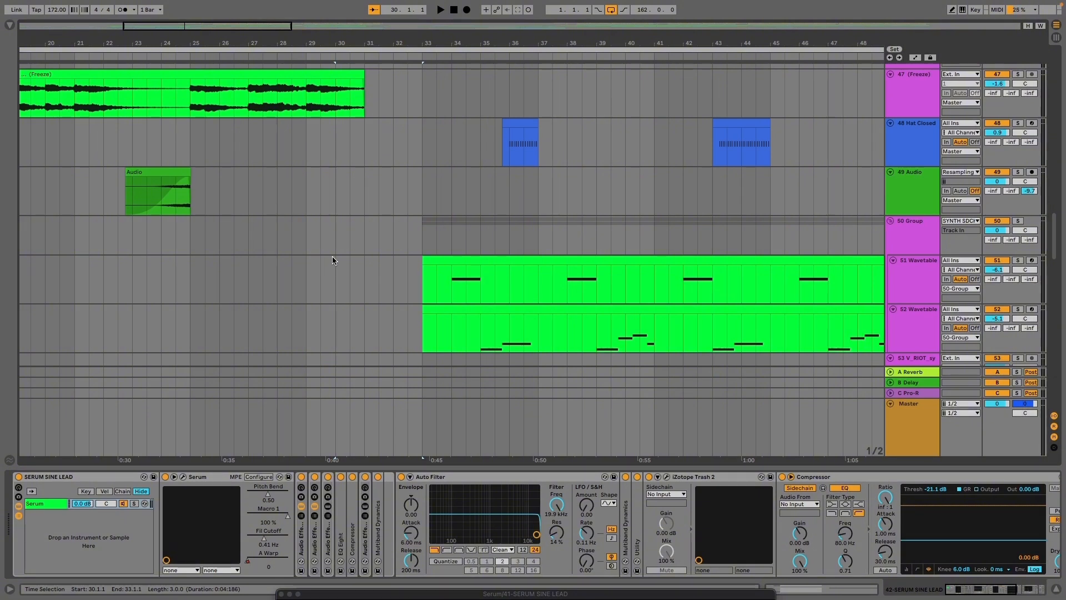
scroll(336, 258, "down", 9)
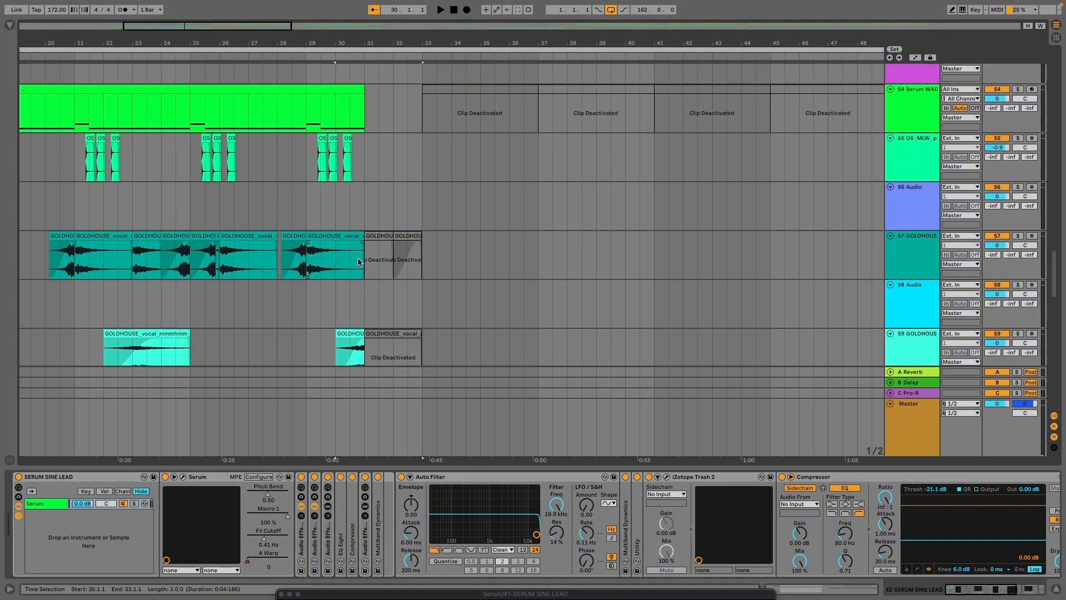
scroll(361, 260, "down", 10)
scroll(472, 255, "up", 2, "ctrl")
left_click(519, 169)
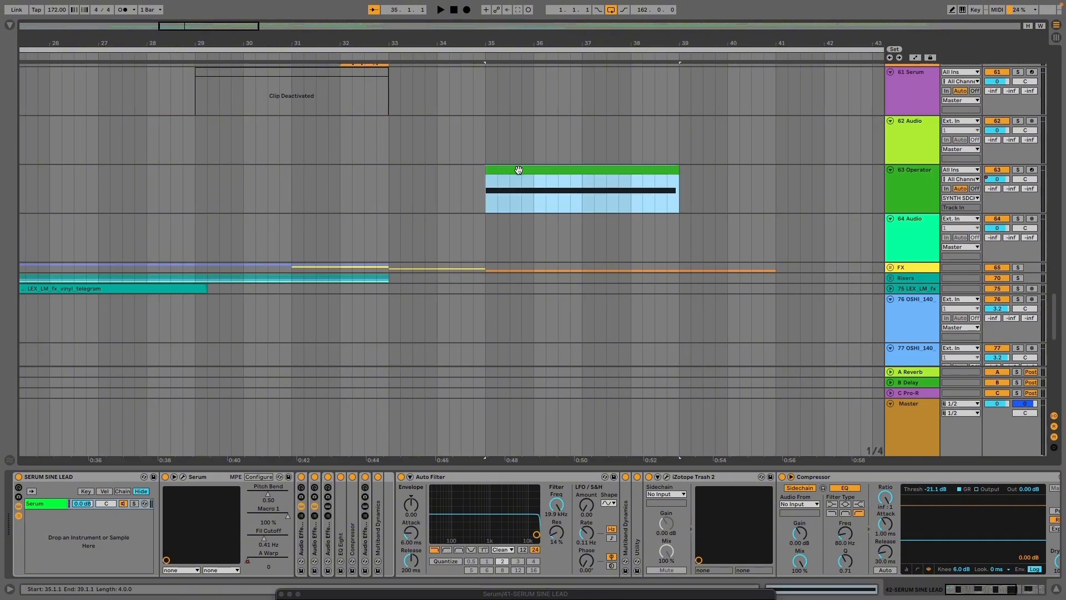
Solo the 63 Operator track, briefly play its clip from bar 35, then stop playback and unsolo the track
key("s")
key("space")
key("space")
key("s")
scroll(453, 235, "up", 5)
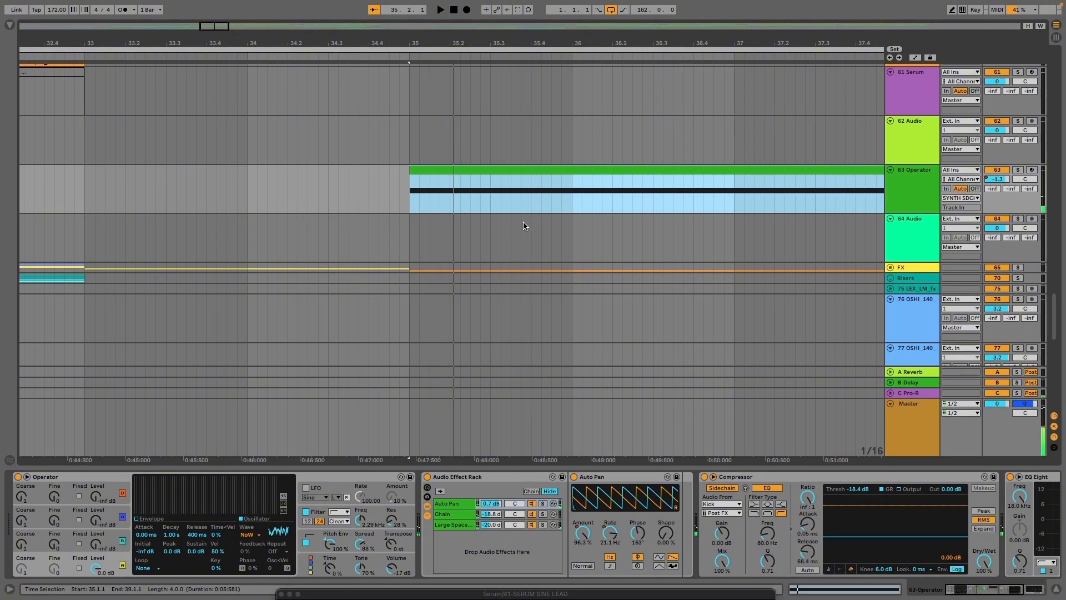
Fold the Audio Effect Rack, Compressor and EQ Eight devices on the 63 Operator track
left_click(924, 205)
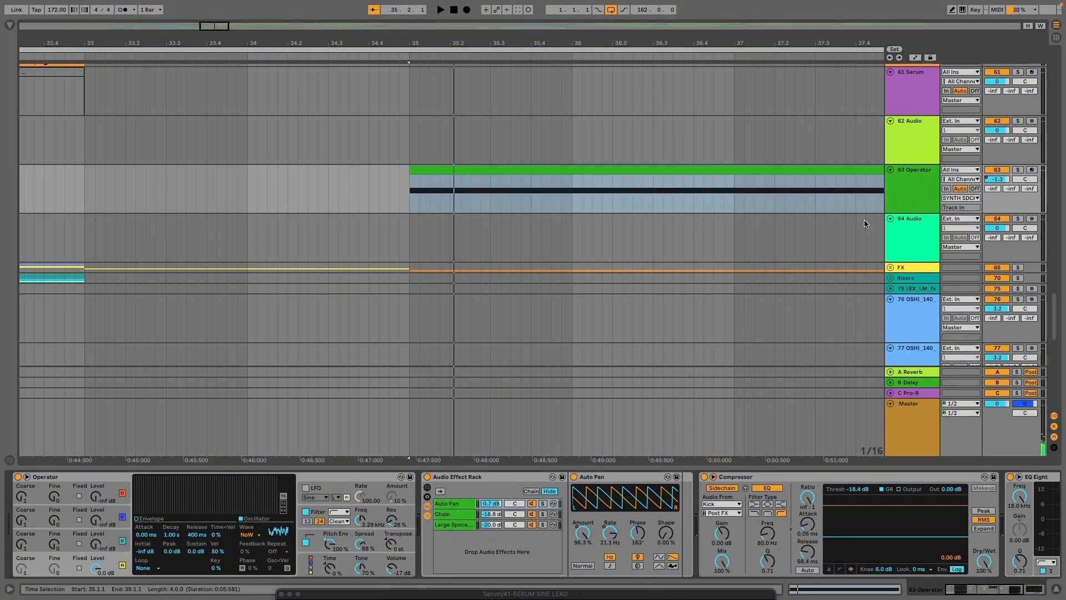
double_click(498, 477)
double_click(498, 478)
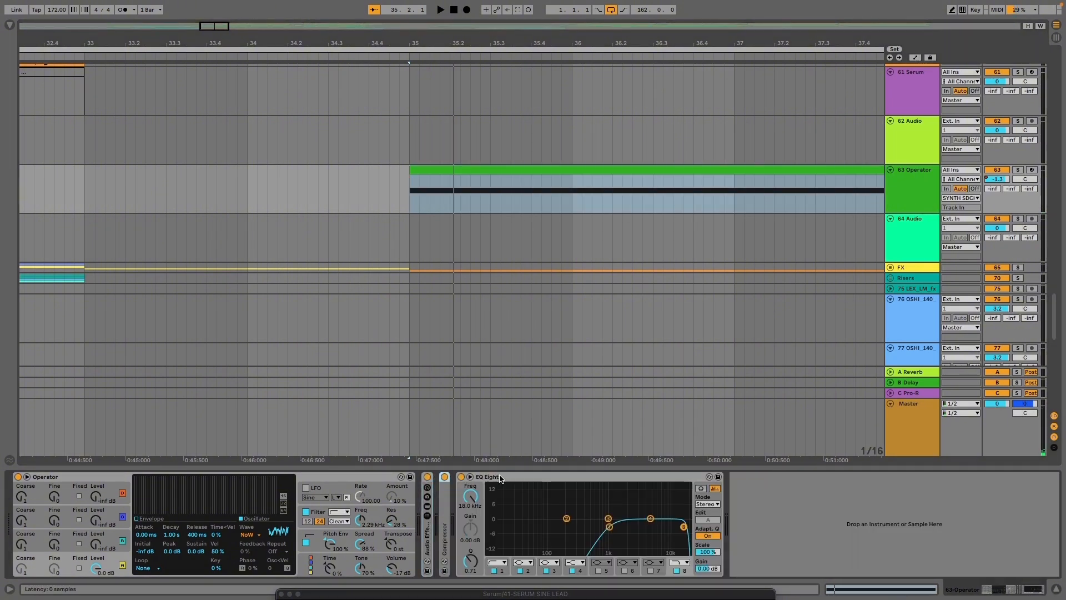
double_click(498, 478)
Play the Operator clip soloed from bar 35 through its end, then stop playback and unsolo the track
key("s")
key("space")
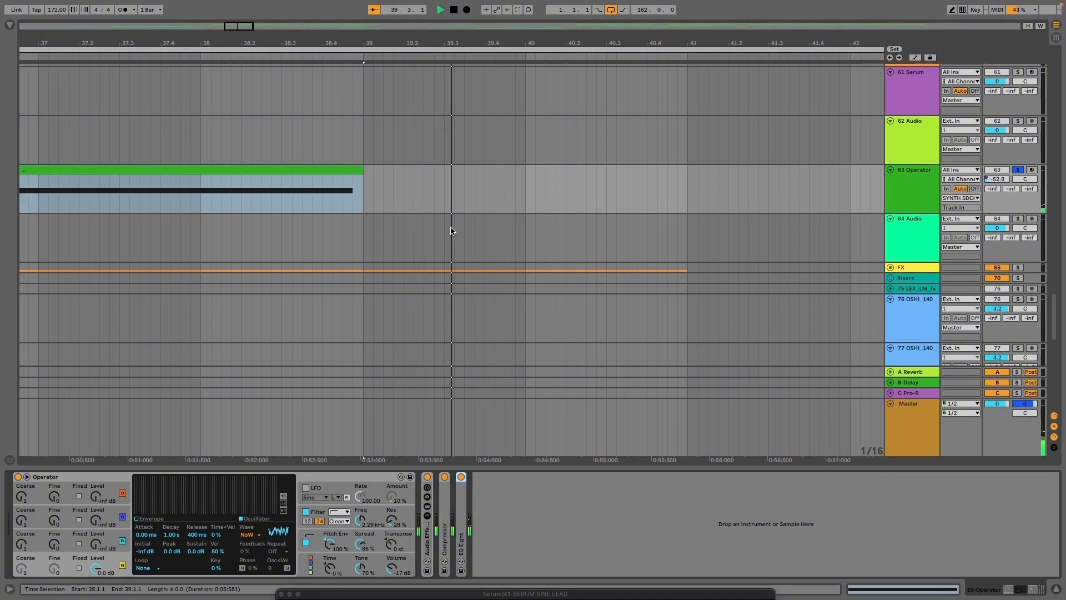
scroll(467, 232, "down", 6)
key("space")
key("s")
Play the full mix from bar 34 to hear the Operator clip in context
scroll(337, 183, "up", 4)
left_click(273, 179)
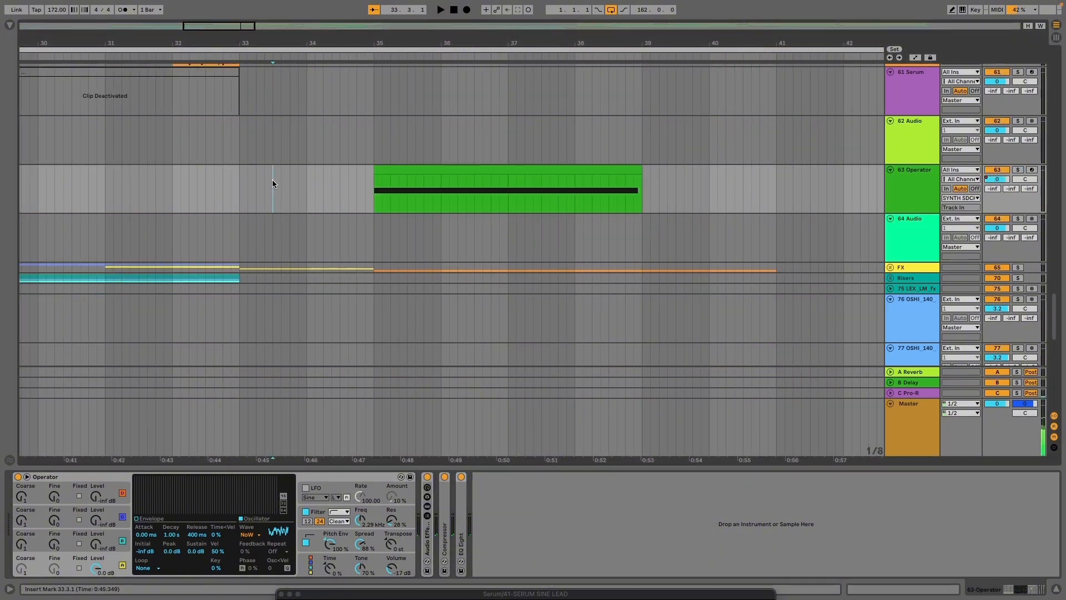
left_click(221, 176)
left_click(156, 181)
left_click(110, 186)
left_click(370, 192)
left_click(307, 182)
key("space")
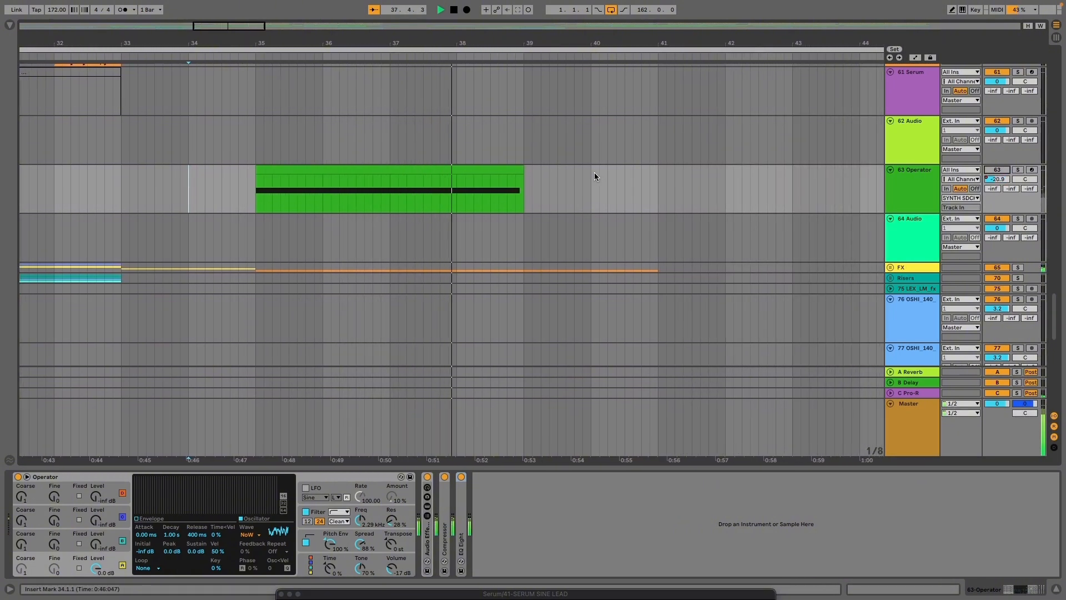
Stop playback, reactivate the 63 Operator track, and play the full mix from bar 34 with it included
key("space")
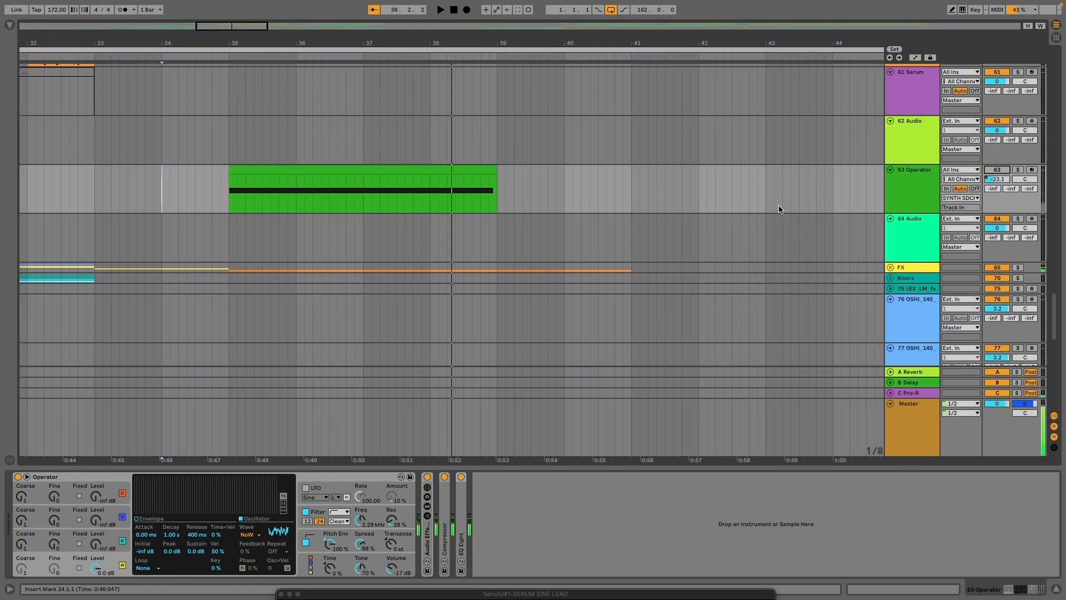
left_click(997, 180)
key("Delete")
key("space")
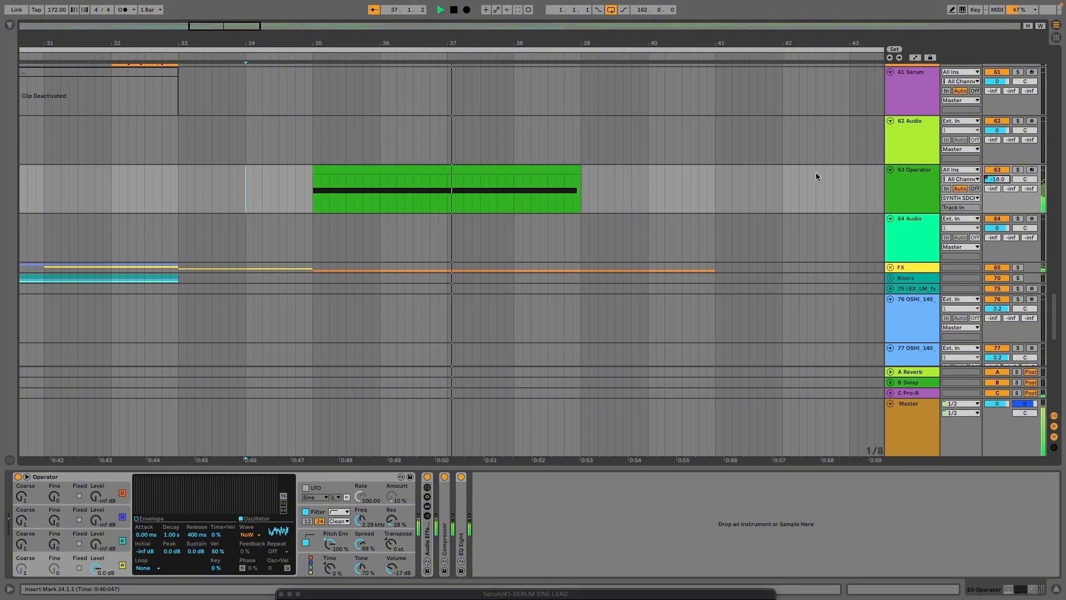
key("space")
Select the 63 Operator clip at bars 35–39, then solo the 44 Wavetable track and play from bar 35
scroll(389, 188, "up", 3)
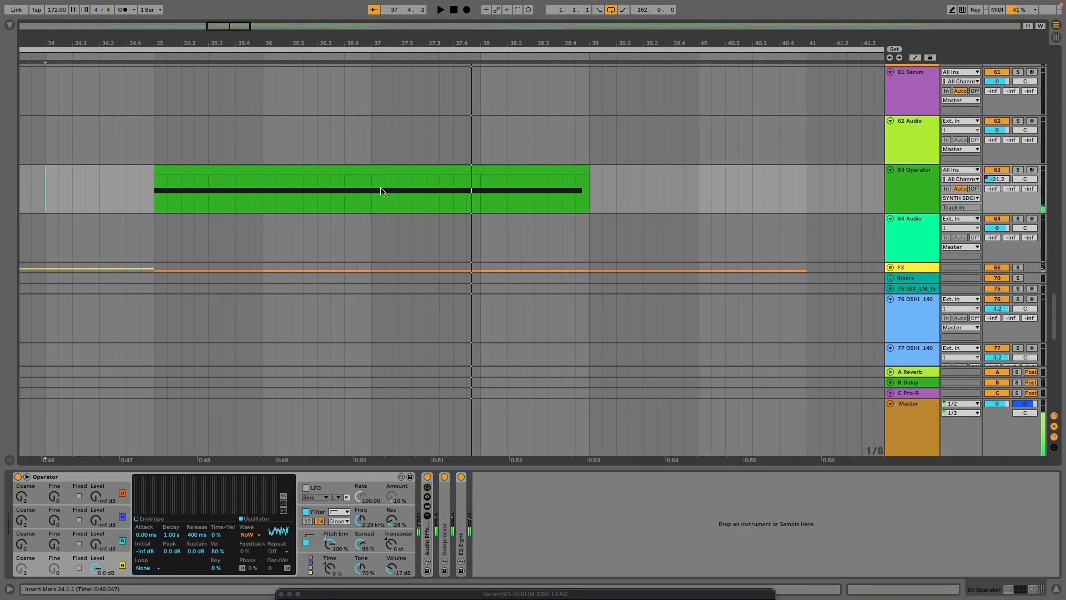
left_click(383, 192)
scroll(389, 192, "down", 5)
left_click(355, 173)
scroll(353, 175, "up", 5)
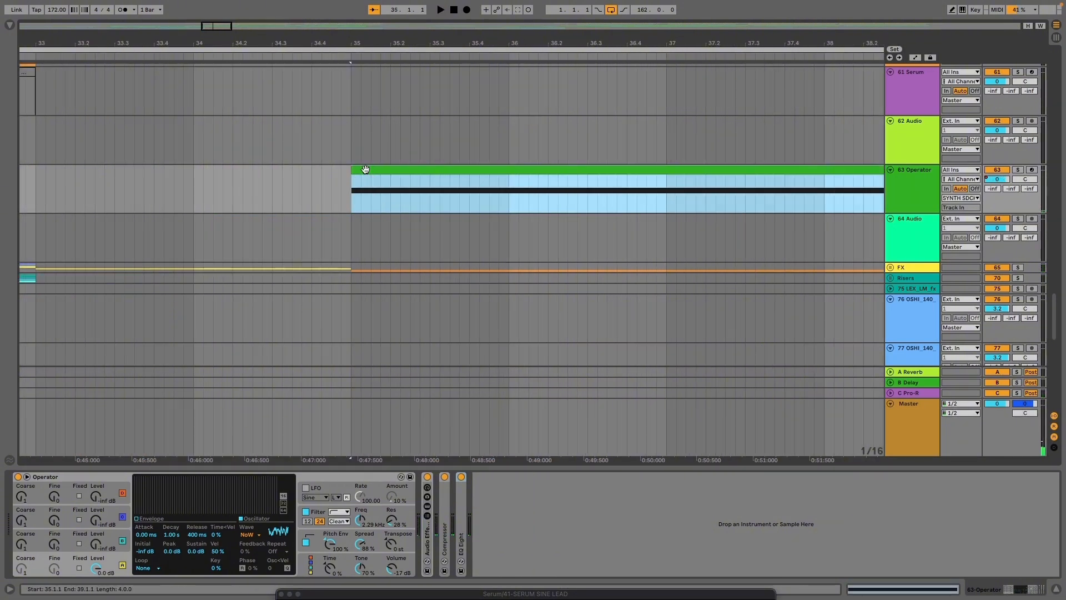
scroll(411, 183, "up", 8)
scroll(428, 187, "up", 12)
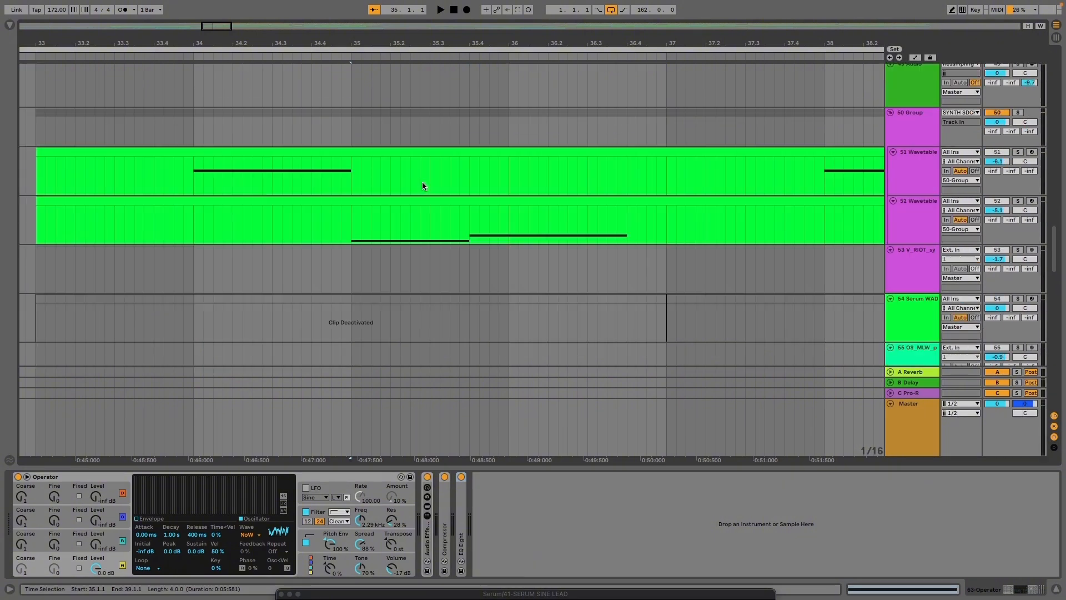
scroll(444, 190, "down", 2)
left_click(1018, 219)
key("space")
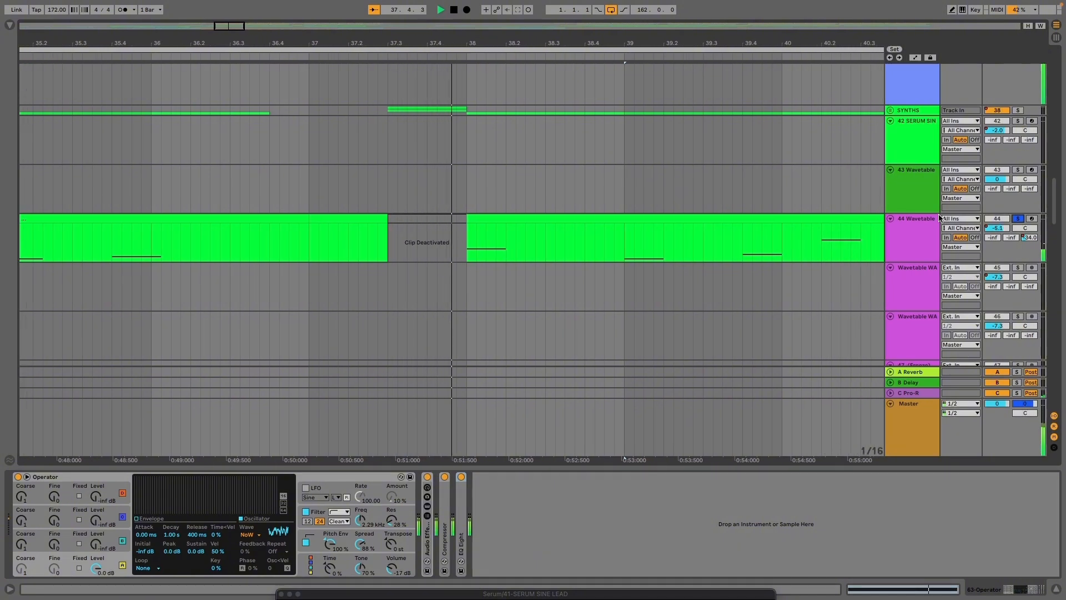
Return to the 63 Operator track during playback, then stop, unsolo it and place the insert marker just before its clip
scroll(608, 247, "down", 15)
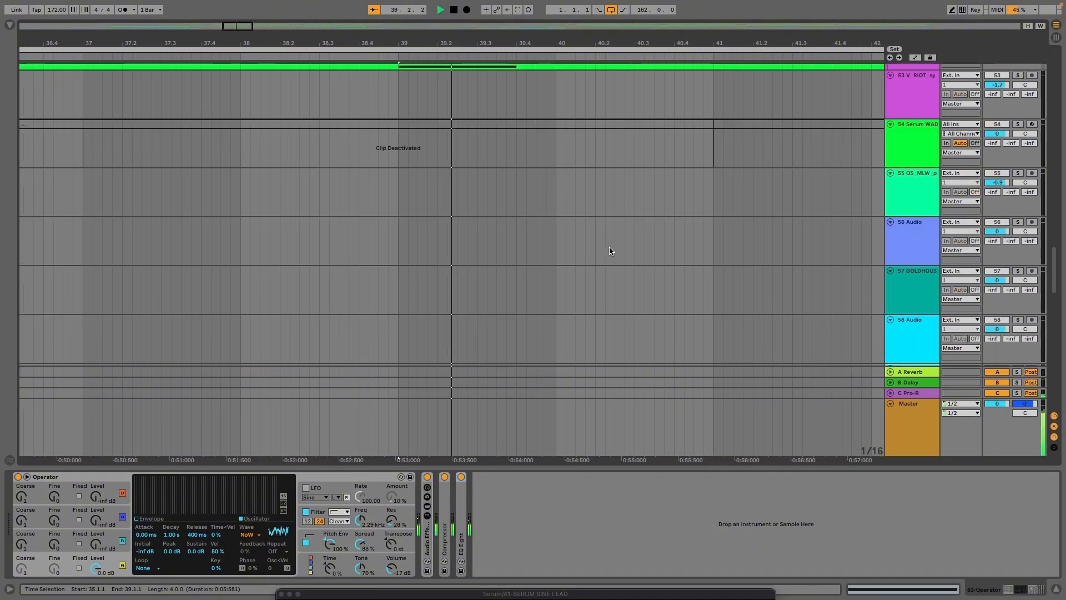
scroll(611, 251, "up", 6)
scroll(612, 250, "down", 10)
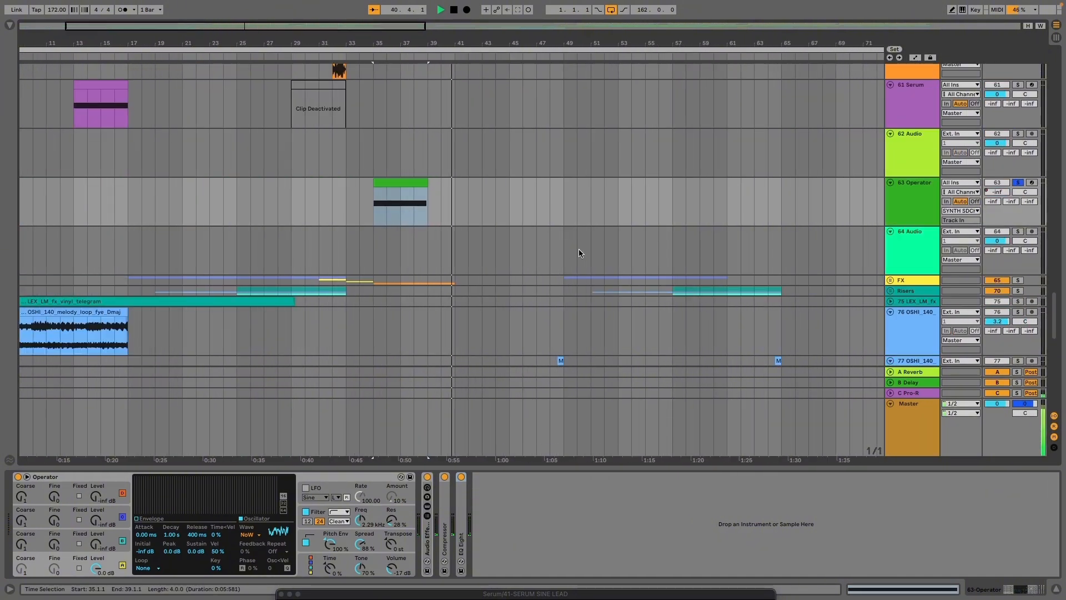
key("space")
key("s")
scroll(359, 241, "up", 5)
left_click(385, 217)
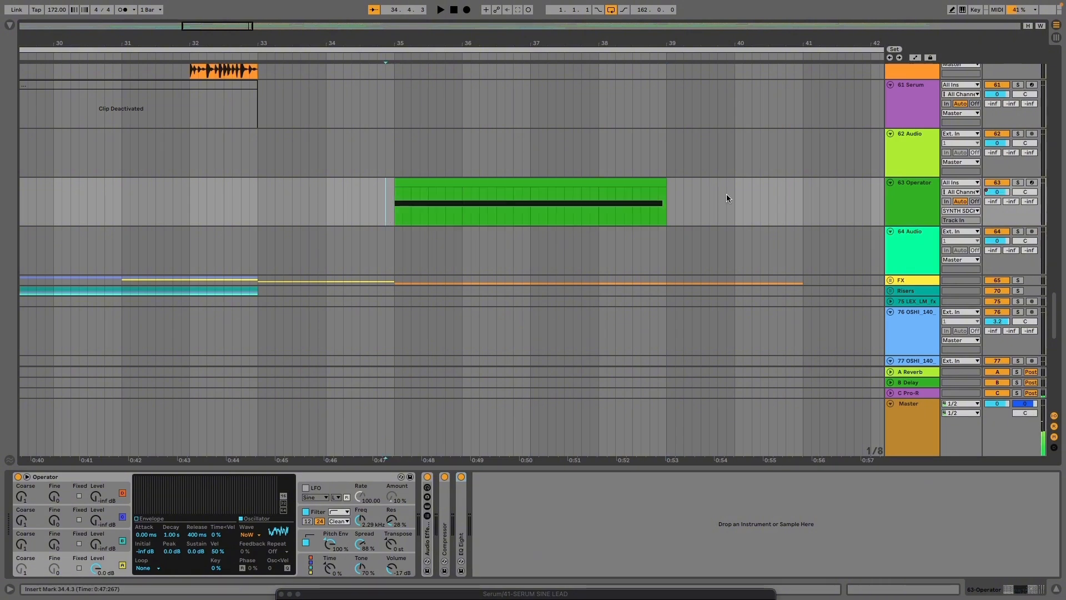
Inspect Operator's oscillator waveform choices, keeping Noise White selected
left_click(273, 500)
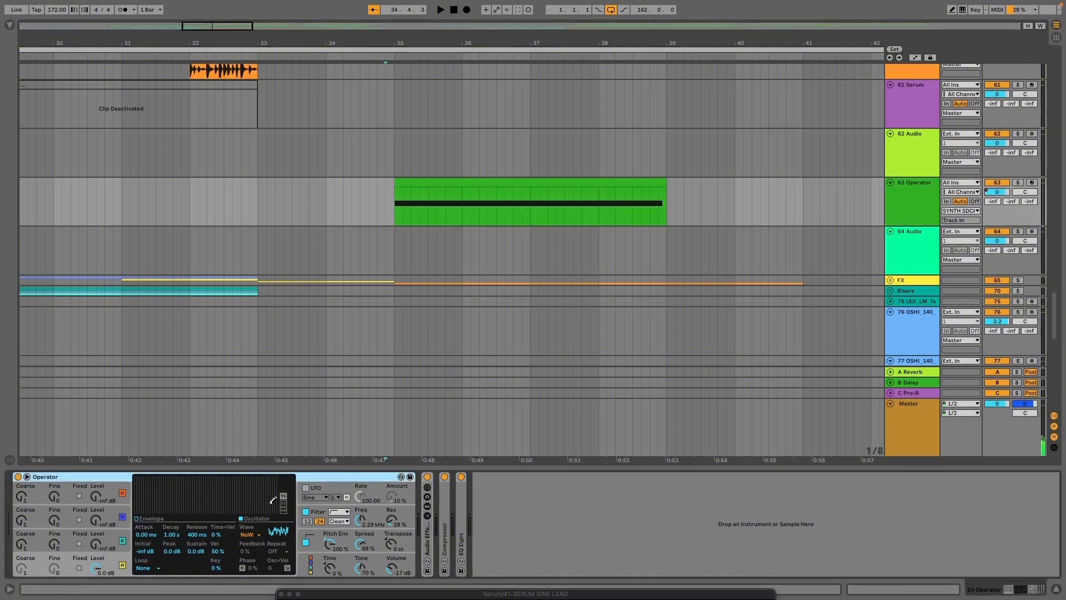
left_click(251, 535)
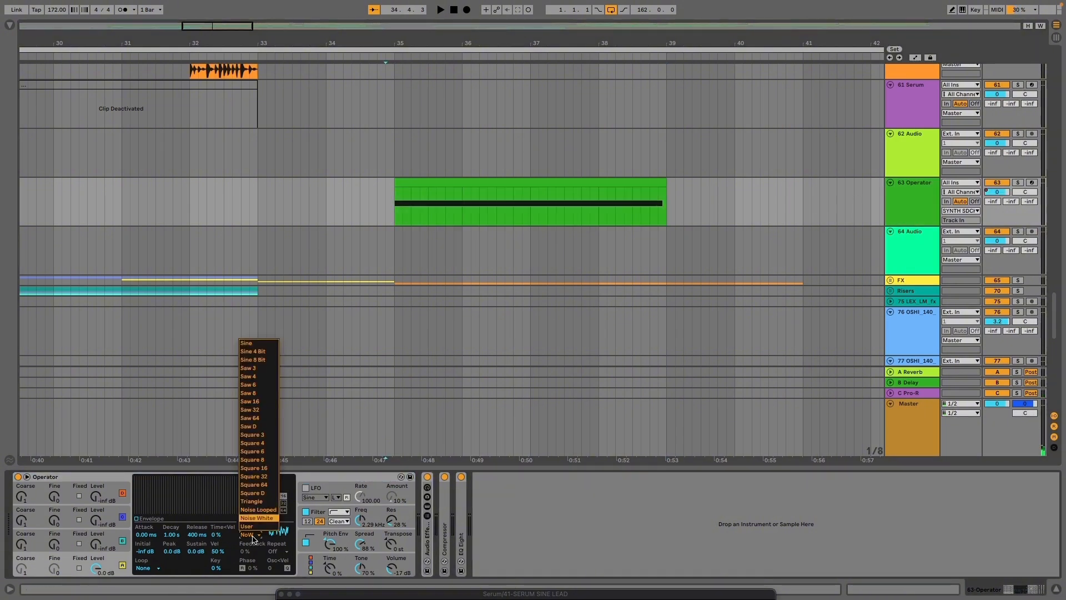
left_click(253, 538)
Turn off the Audio Effect Rack, Compressor and EQ Eight, then play the soloed Operator clip from bar 35 without them
left_click(427, 476)
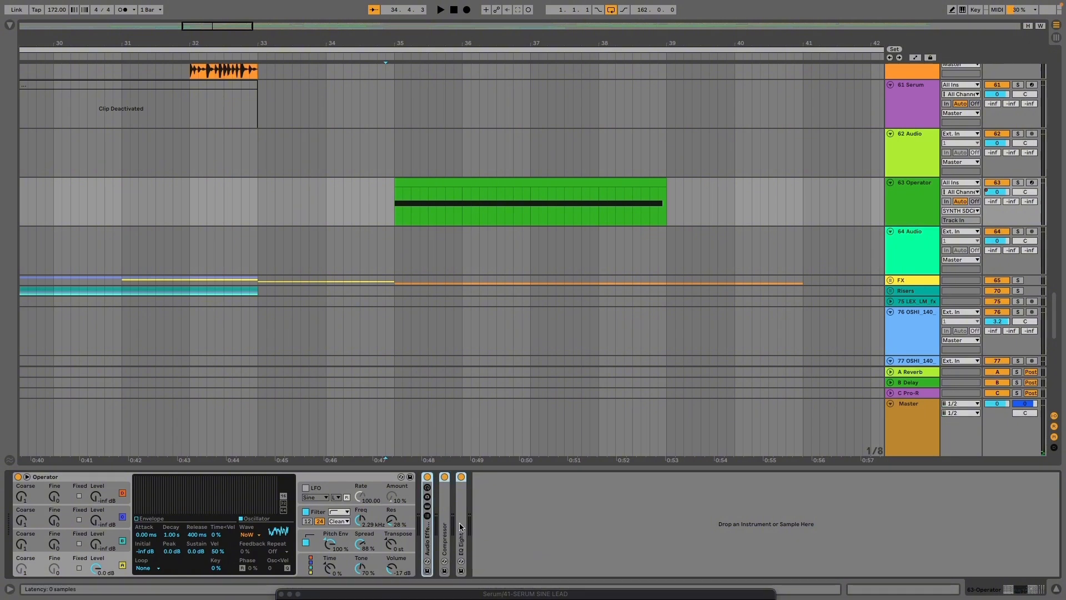
left_click(444, 476)
left_click(460, 477)
left_click(395, 213)
key("s")
key("space")
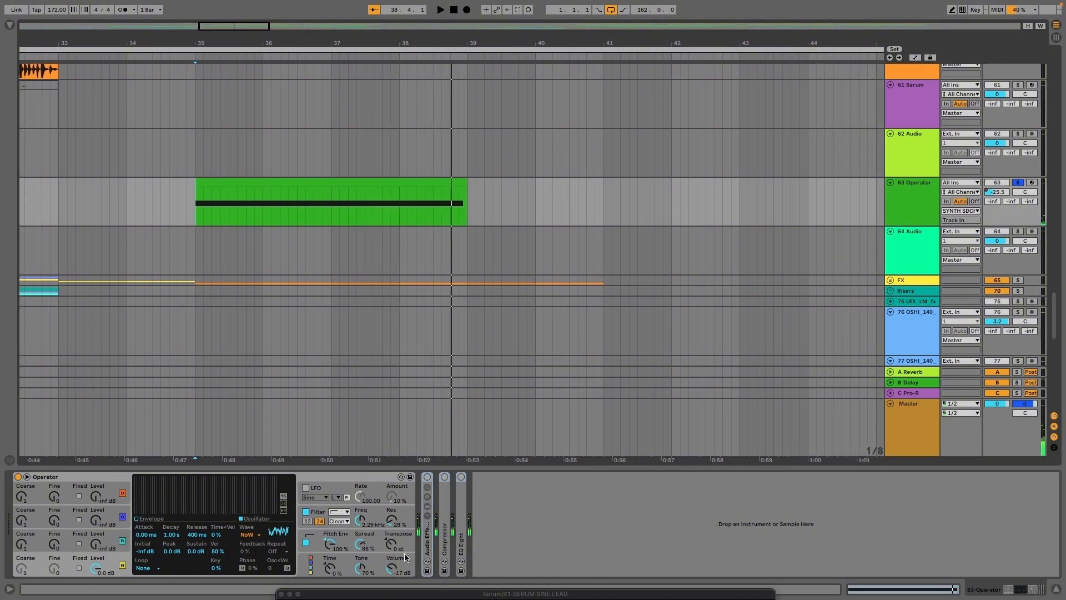
Show the 63 Operator track's Mixer Track Volume automation and examine its curve between bars 36.4 and 37
key("a")
left_click(911, 191)
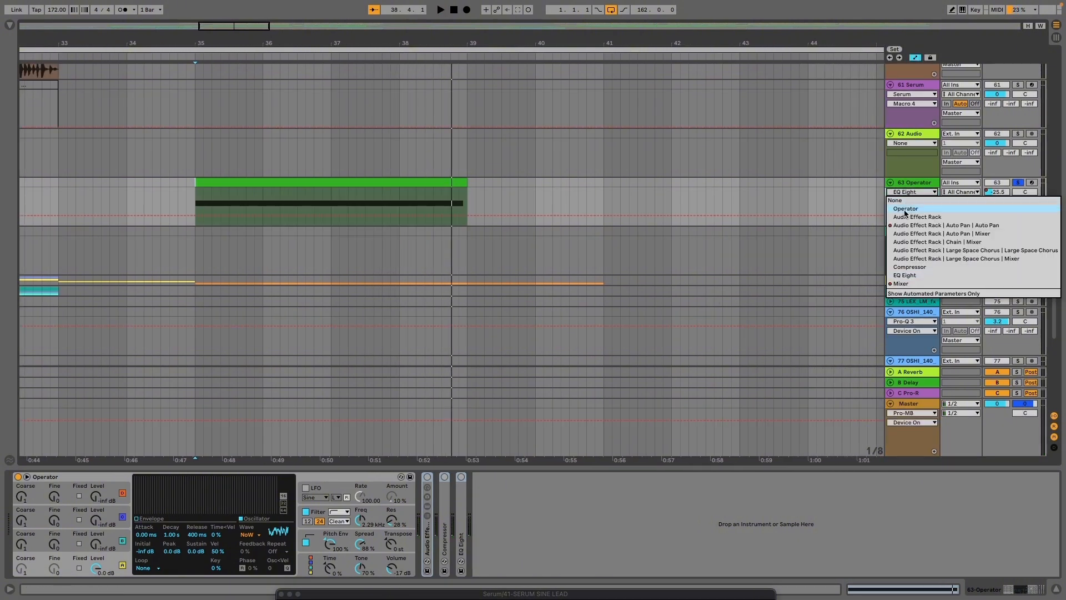
left_click(908, 284)
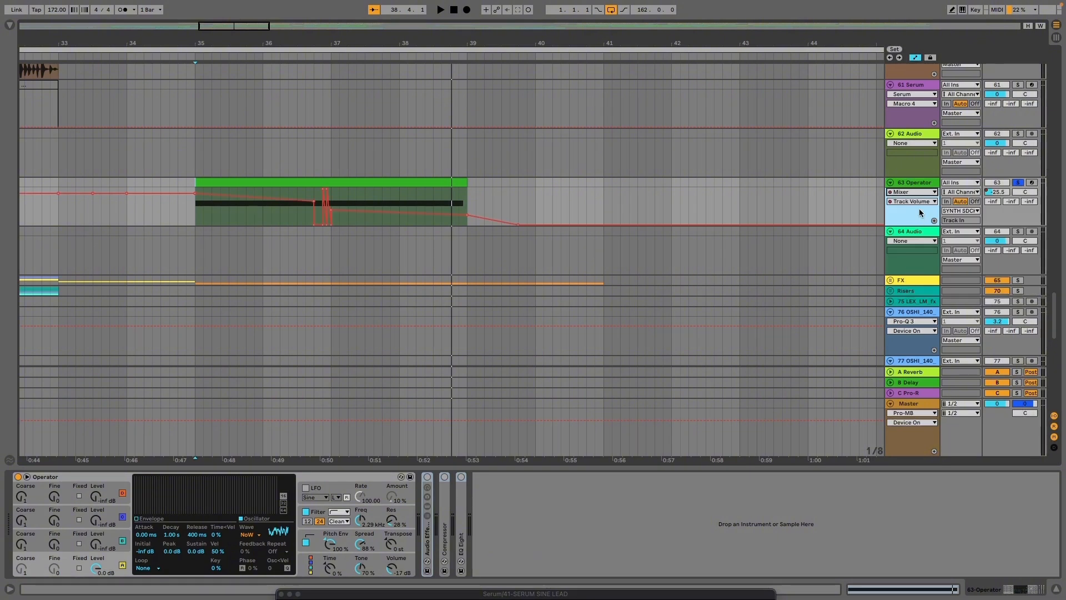
key("z")
scroll(370, 223, "up", 5)
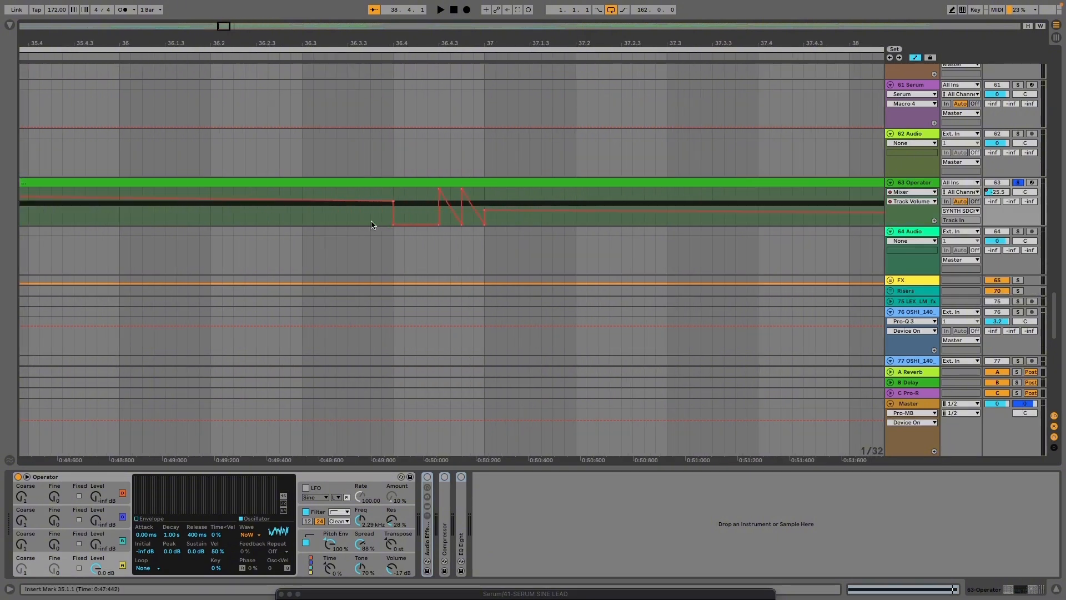
left_click_drag(468, 189, 504, 189)
scroll(520, 278, "down", 5)
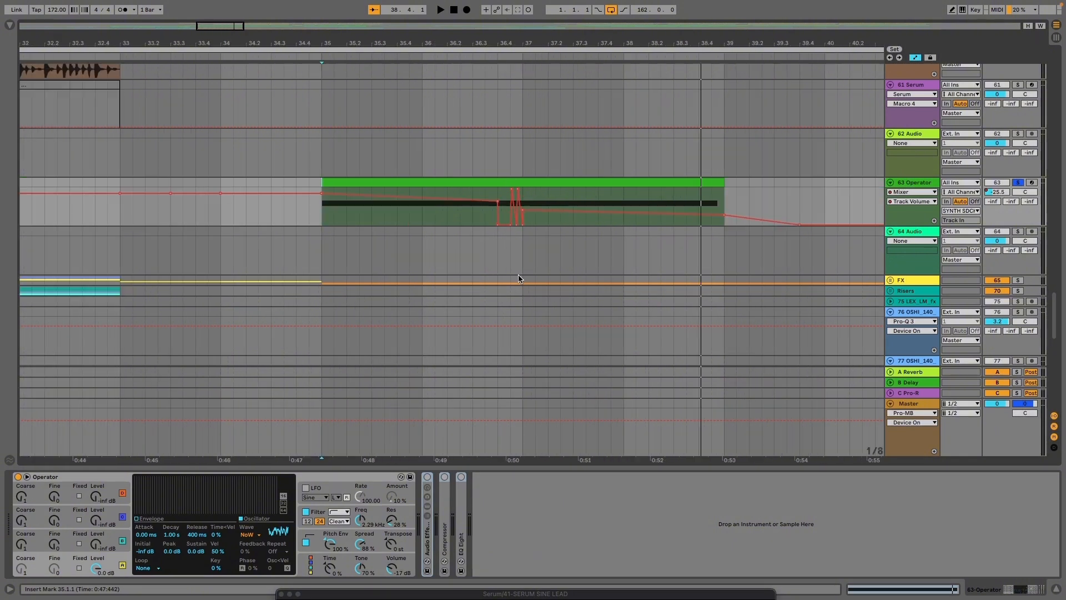
Select the Operator clip, unfold its Audio Effect Rack, and display and solo the Auto Pan chain
left_click(902, 176)
left_click(893, 184)
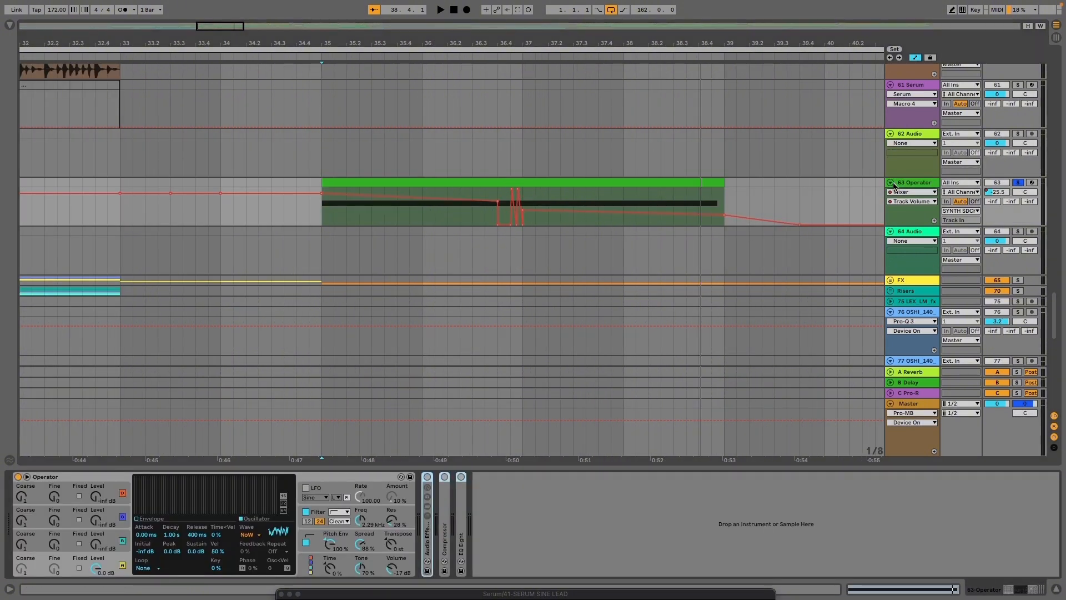
left_click(476, 182)
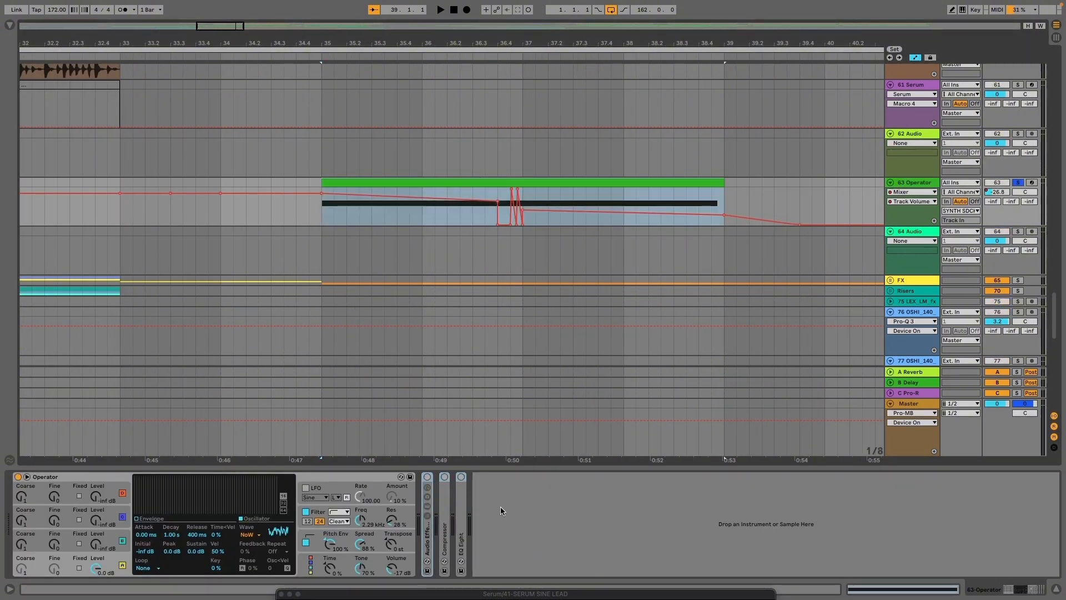
double_click(428, 524)
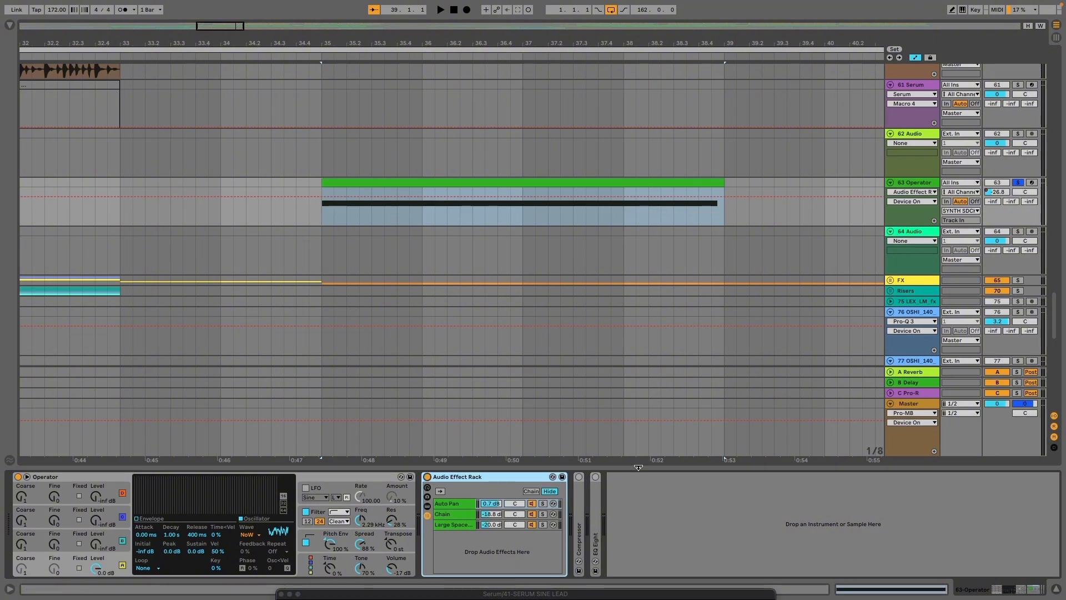
left_click(457, 504)
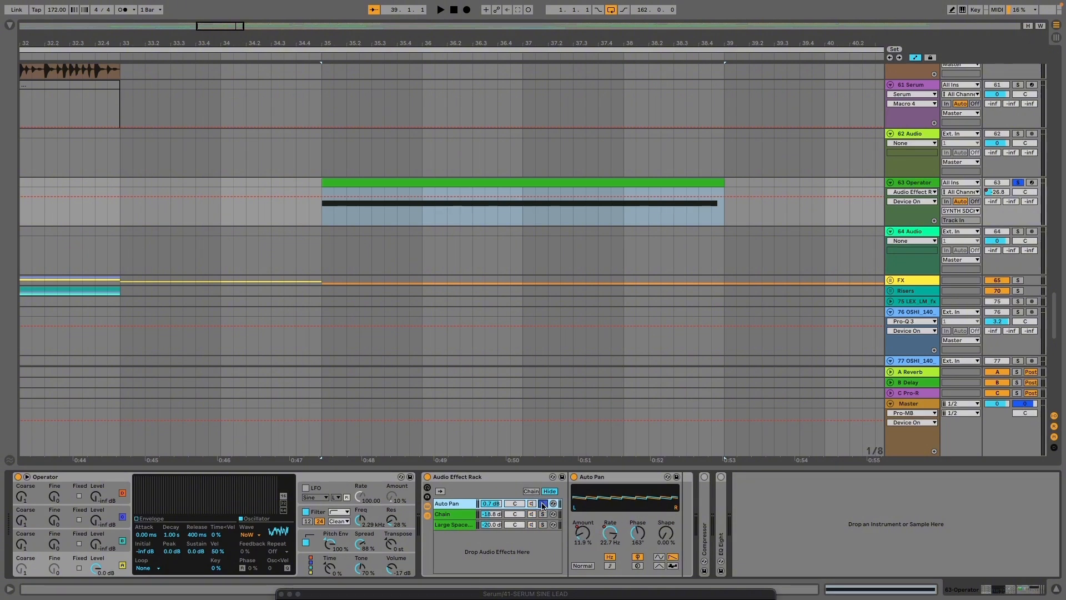
Play the Operator clip from bar 35, switching Auto Pan off and back on to compare the sound
key("space")
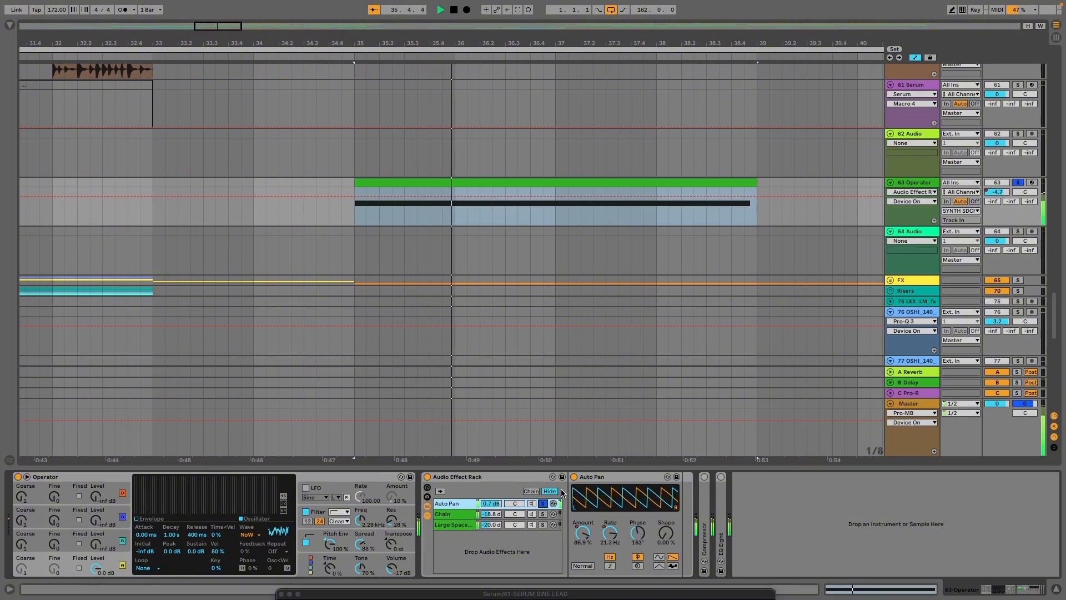
left_click(574, 476)
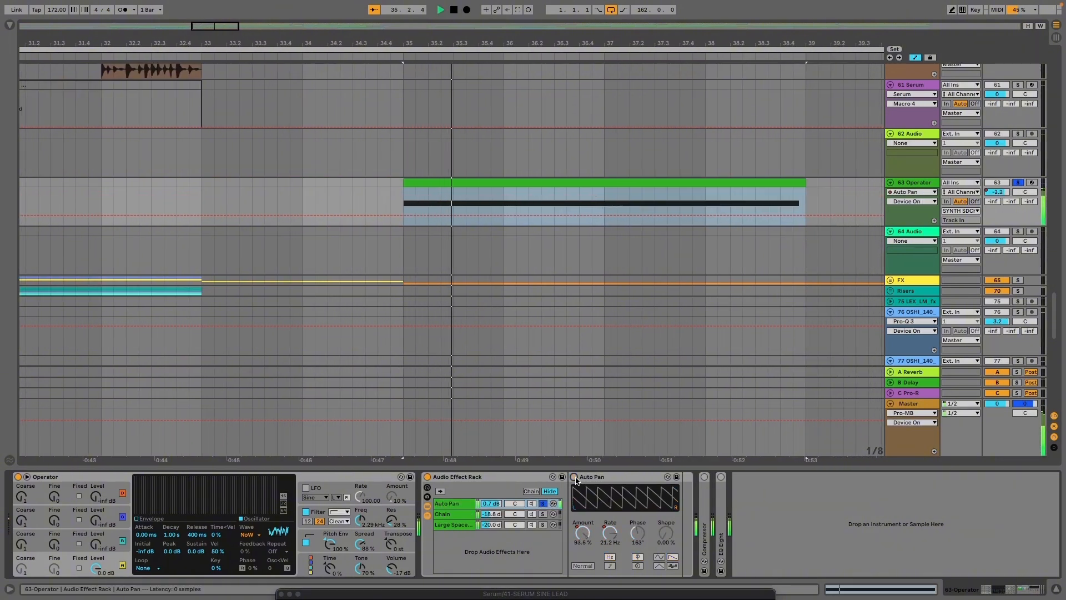
left_click(575, 477)
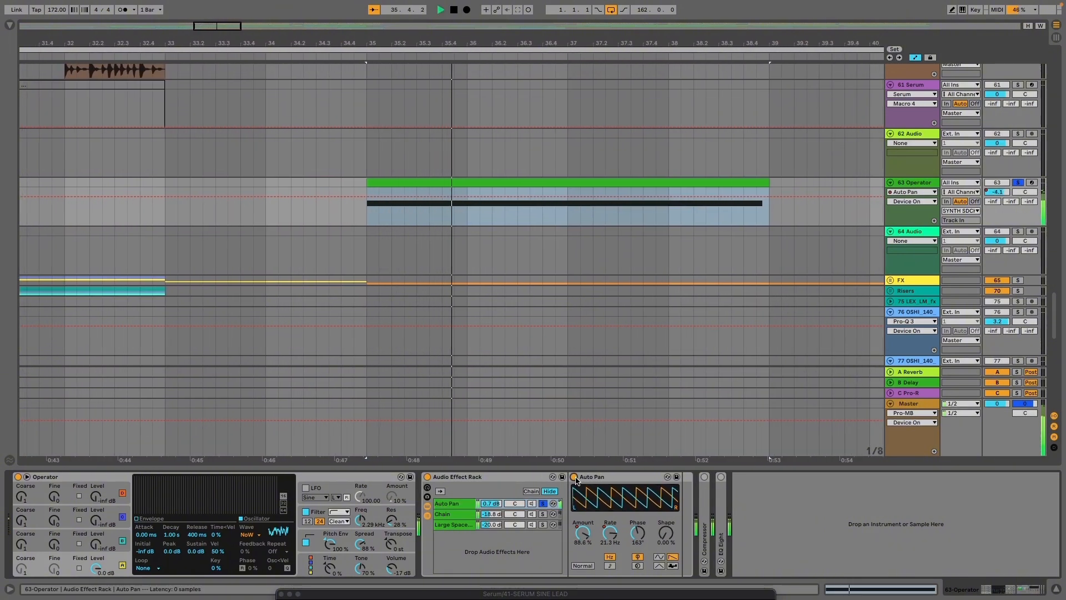
key("Tab")
key("Tab")
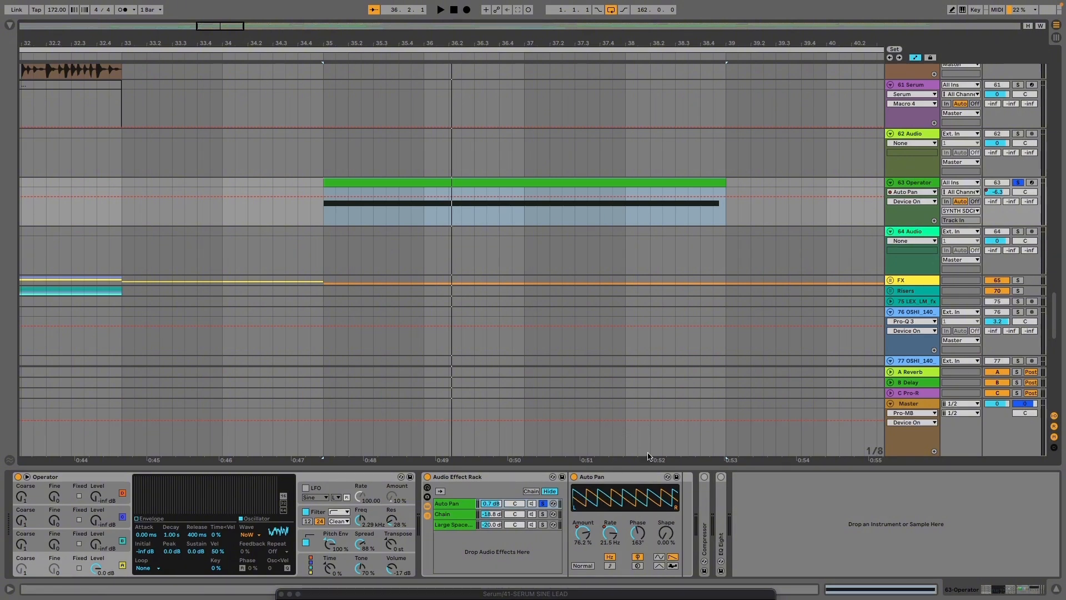
Adjust Auto Pan's phase to 171° while auditioning the soloed Operator clip from bar 35
left_click_drag(638, 535, 638, 580)
key("space")
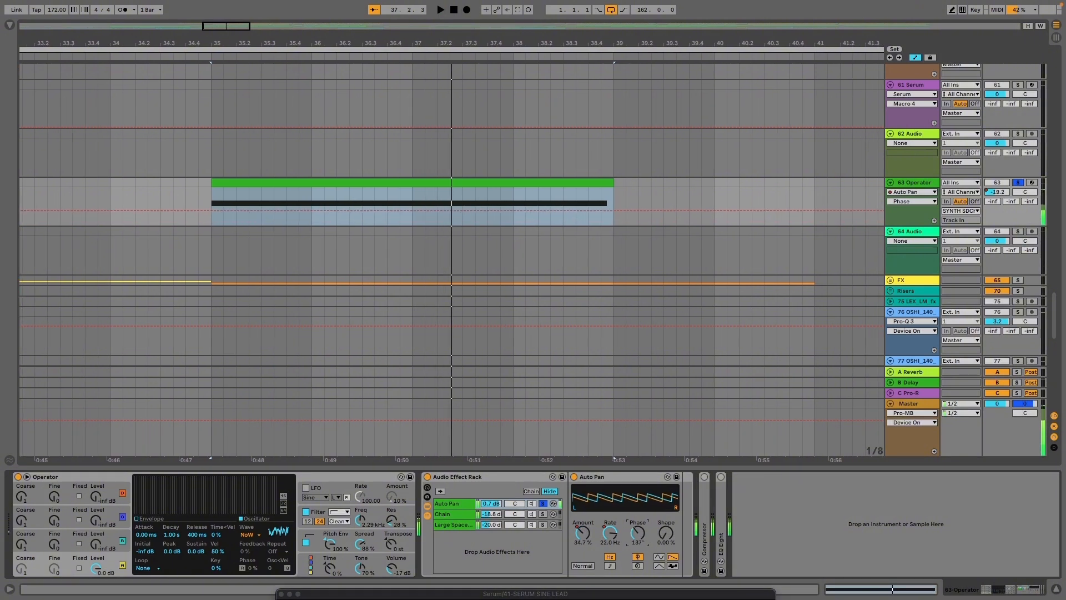
key("space")
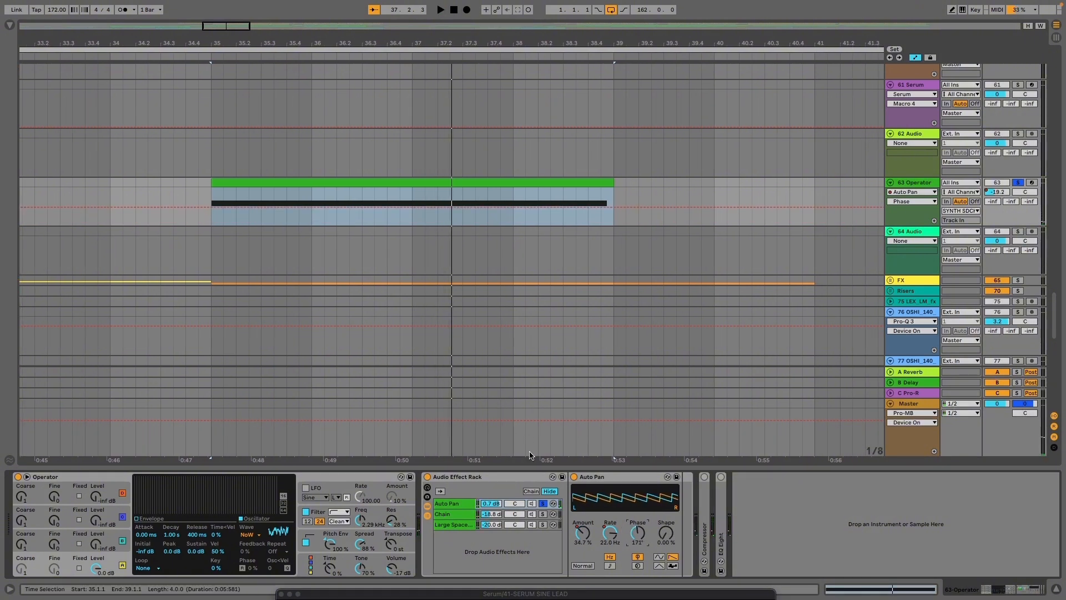
Display Auto Pan's Amount automation and re-enable it, then compare the tempo-synced 1/16 rate with the Hz rate
left_click(583, 535)
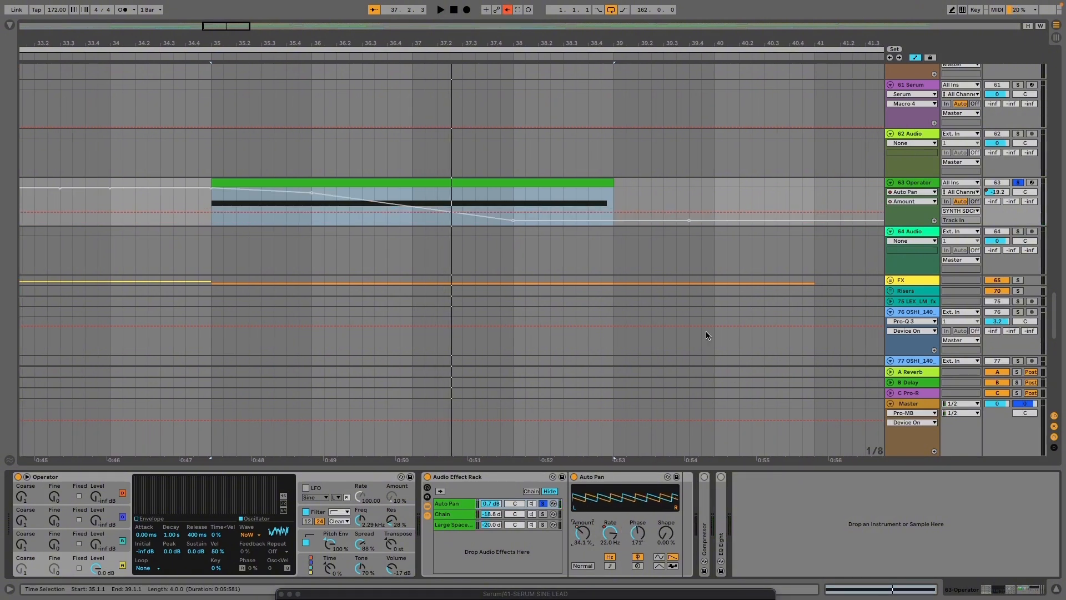
left_click(507, 10)
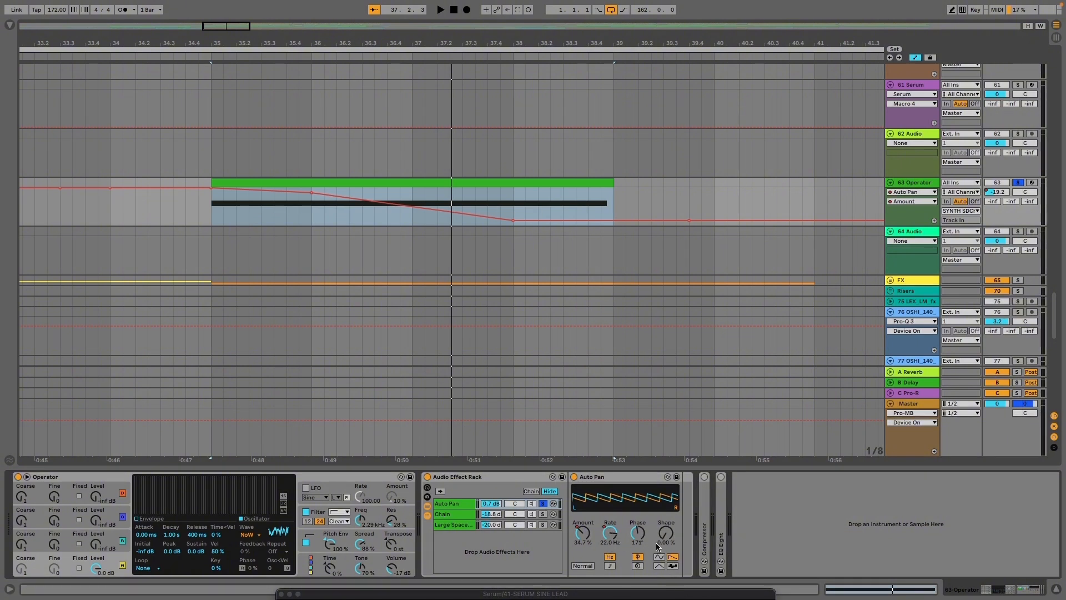
left_click(609, 566)
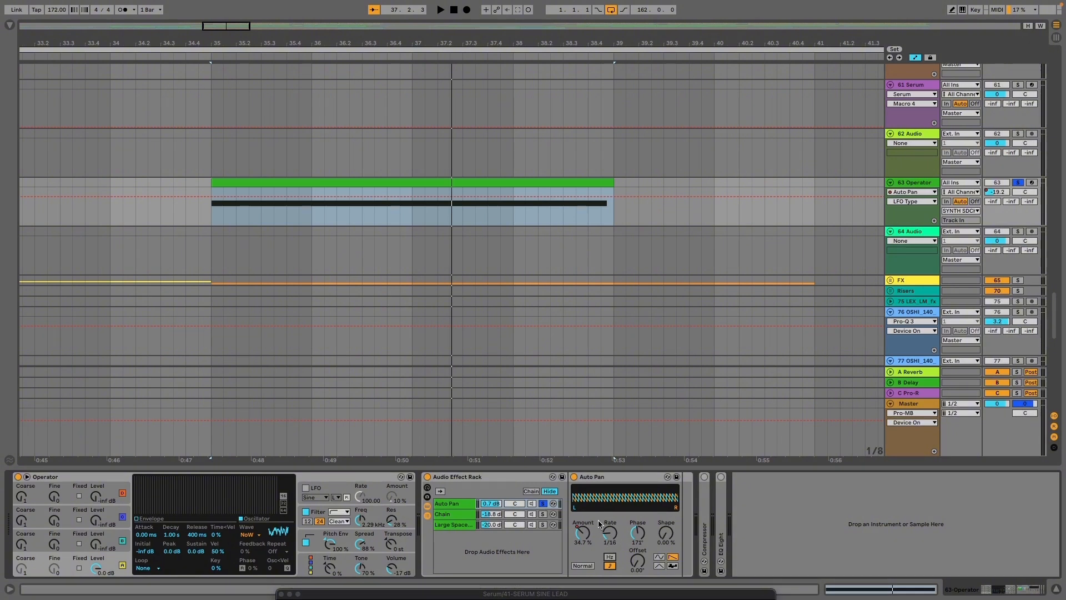
left_click(610, 557)
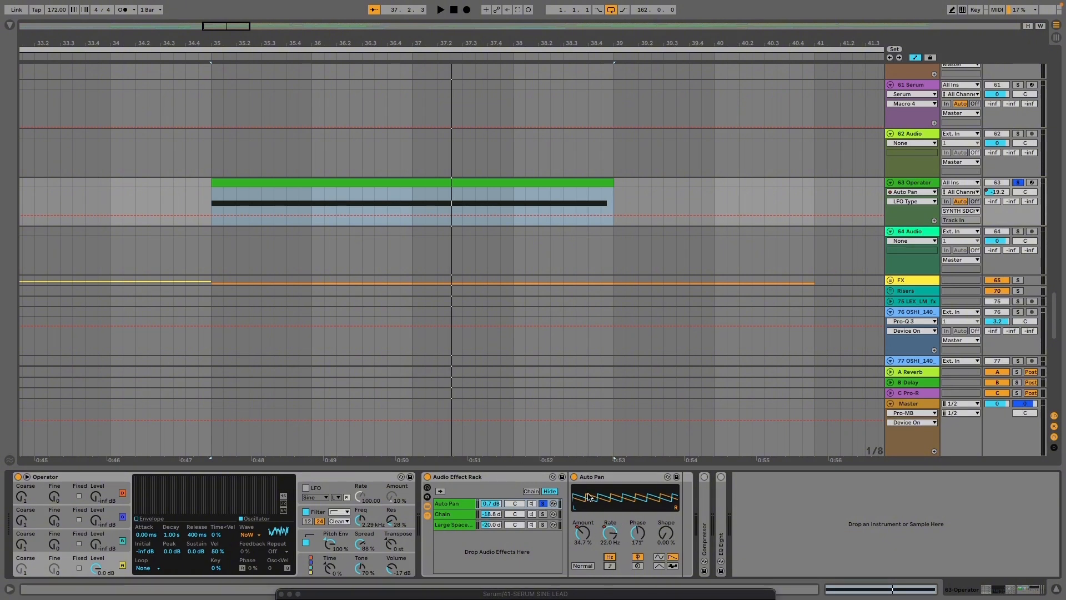
Solo the rack's empty Chain in place of Auto Pan and briefly play the Operator clip from bar 35
left_click(543, 513)
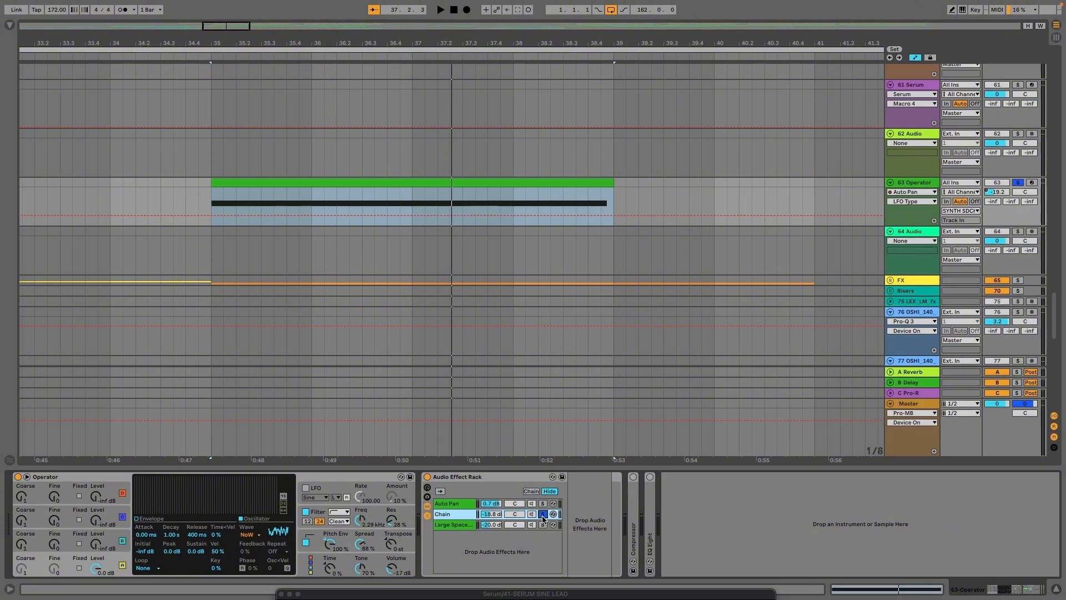
double_click(459, 517)
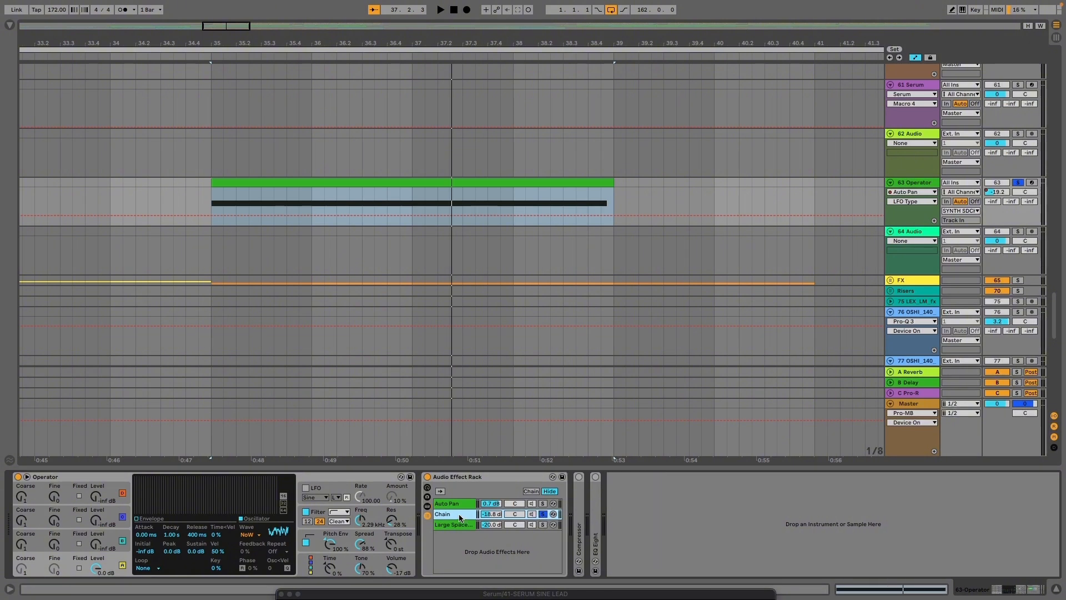
double_click(456, 515)
key("space")
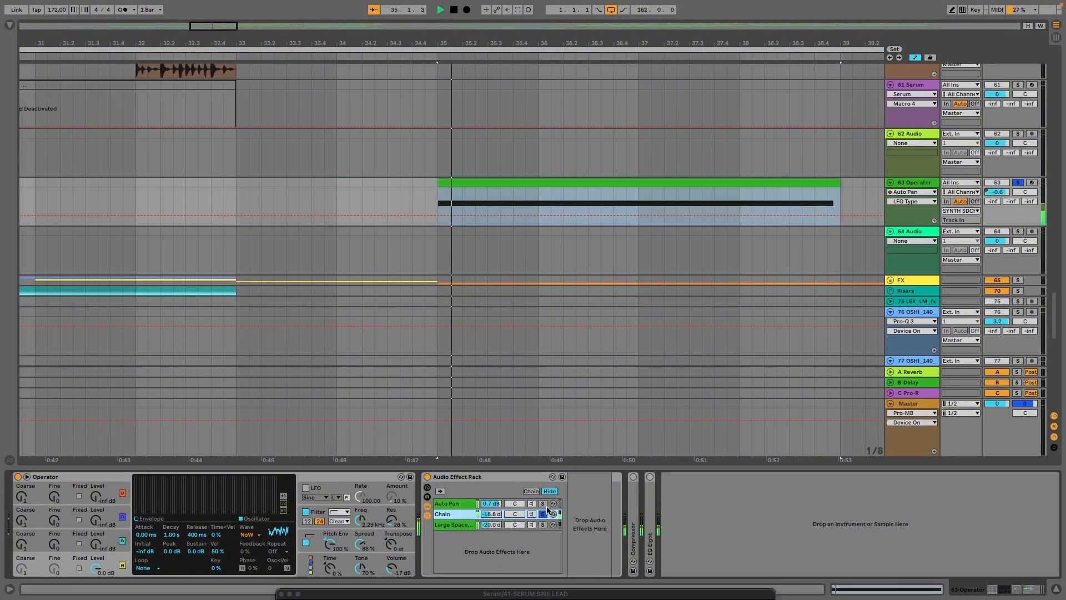
key("space")
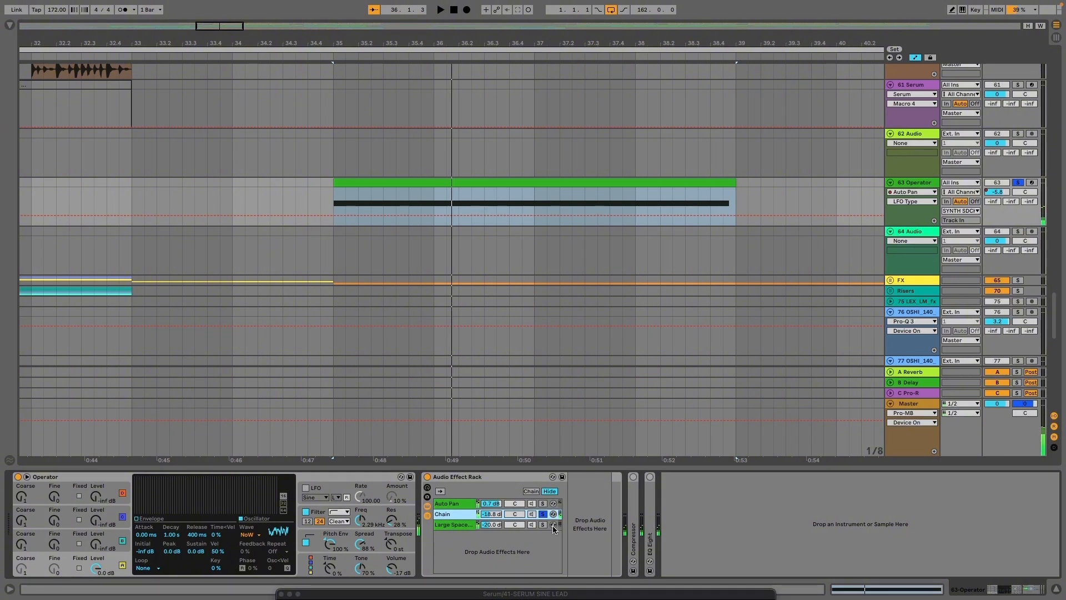
Solo the rack's Large Space Chorus chain and play the Operator clip from bar 35
left_click(542, 524)
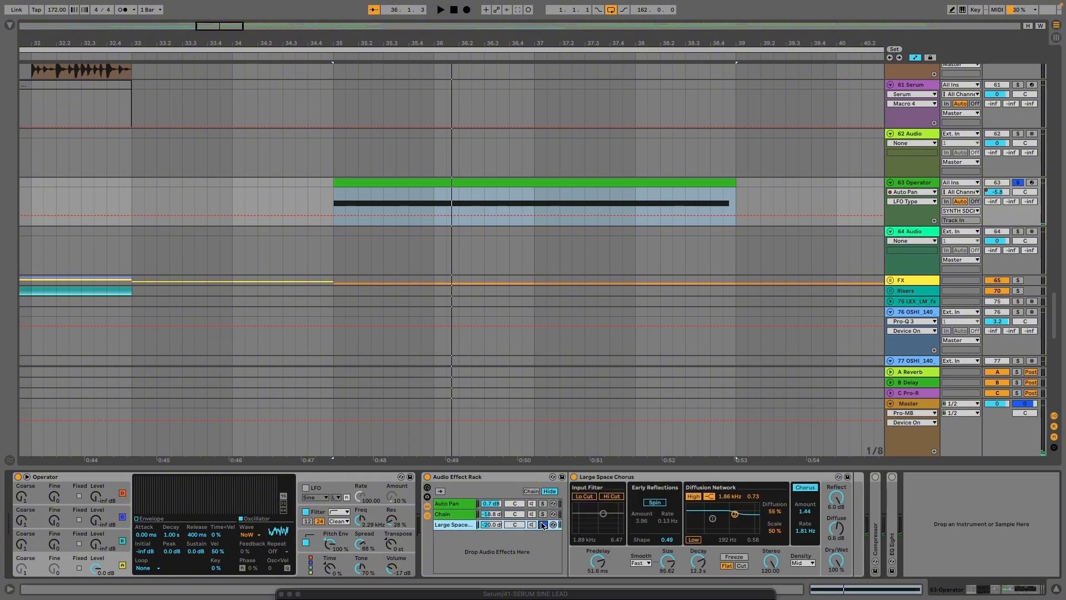
key("space")
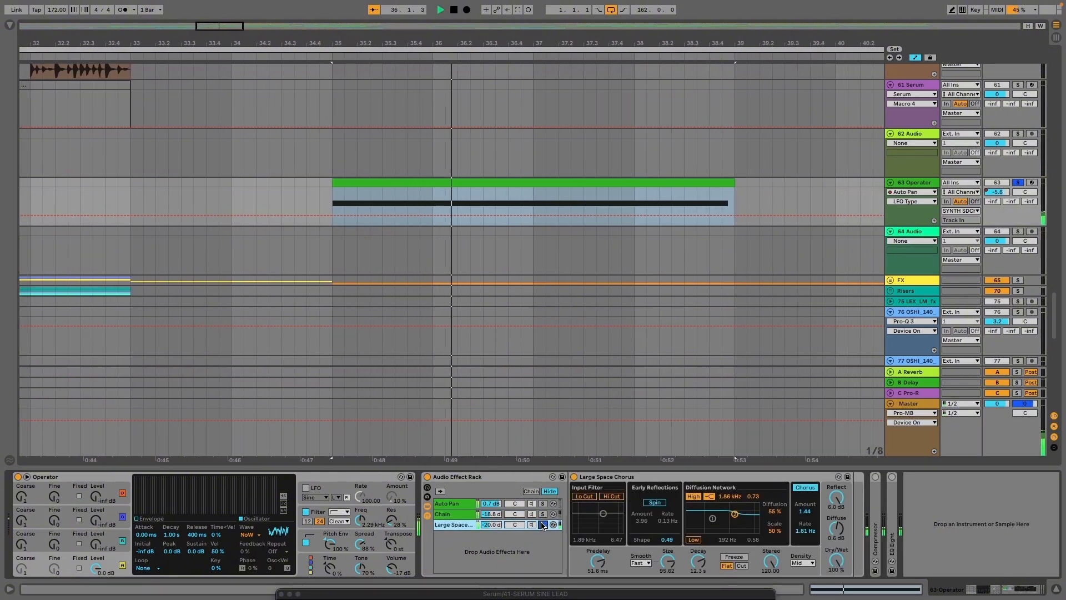
Unfold the Operator track's Compressor and EQ Eight, and check the track's SYNTH SDCHN output routing without changing it
double_click(876, 511)
left_click(904, 489)
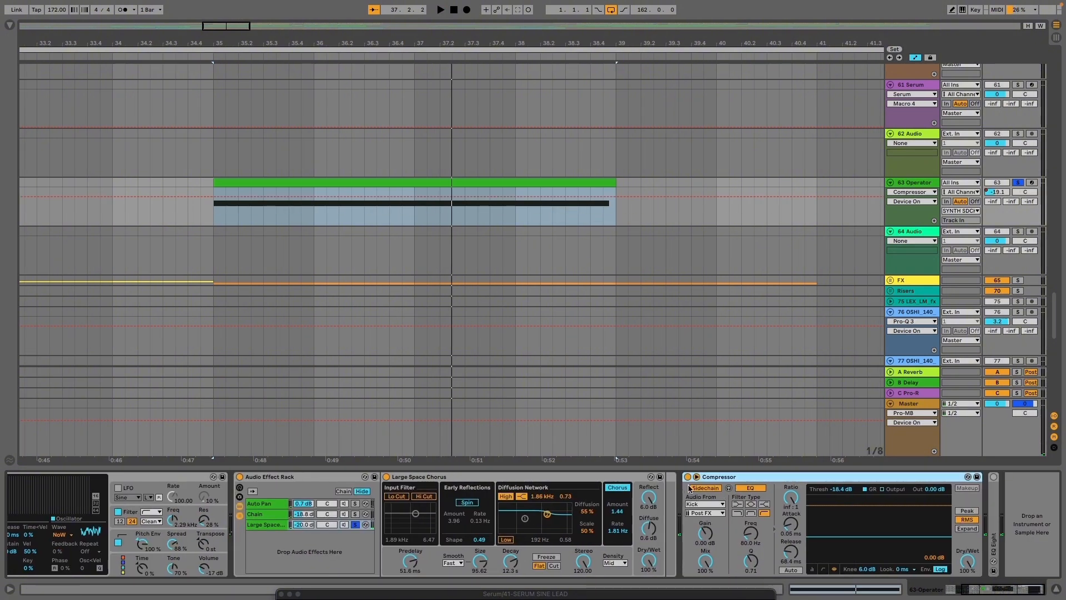
left_click(966, 211)
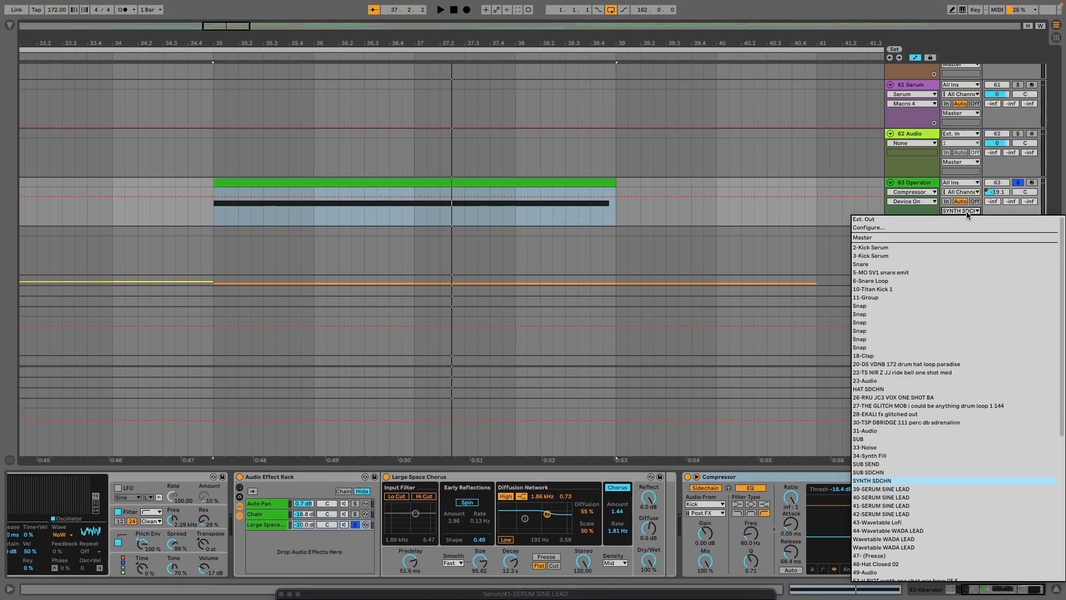
left_click(693, 225)
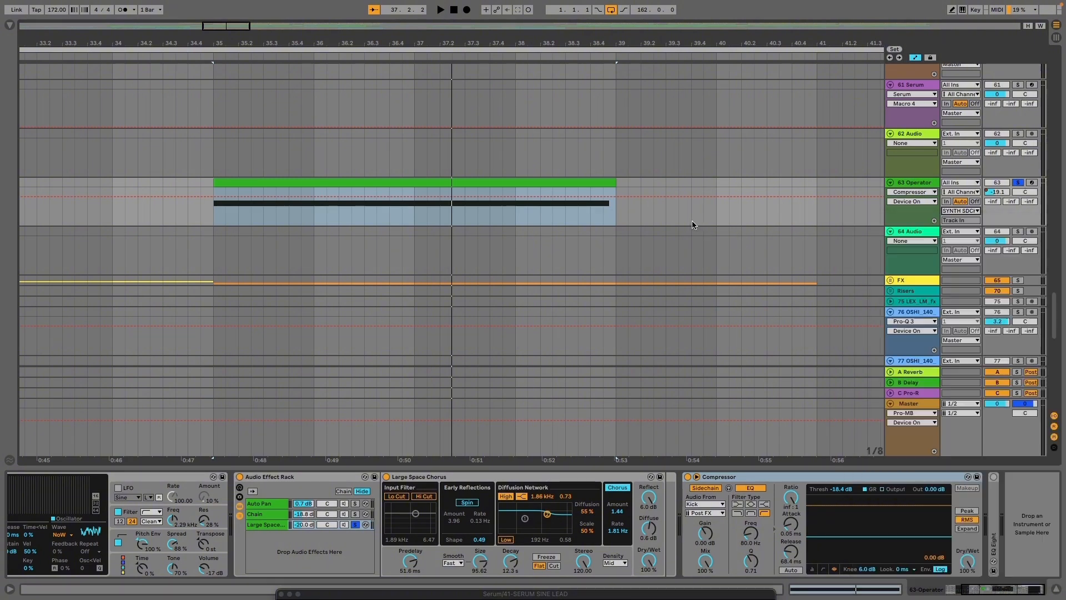
left_click_drag(995, 476, 991, 507)
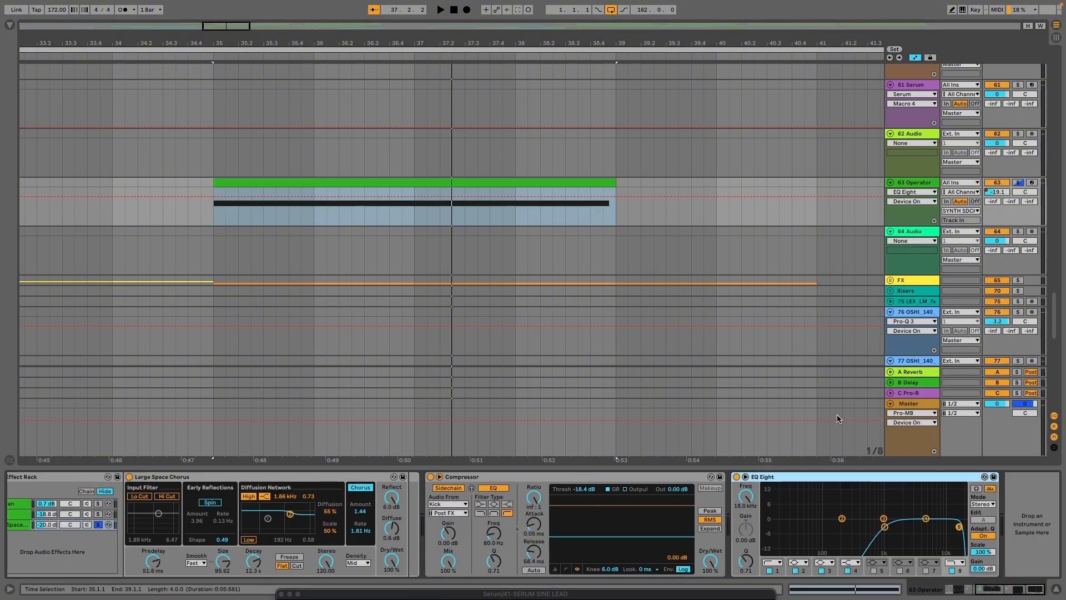
Unfold the FX group to review its clips across the arrangement, then fold it again
scroll(619, 374, "down", 3)
left_click(890, 281)
scroll(484, 258, "down", 5)
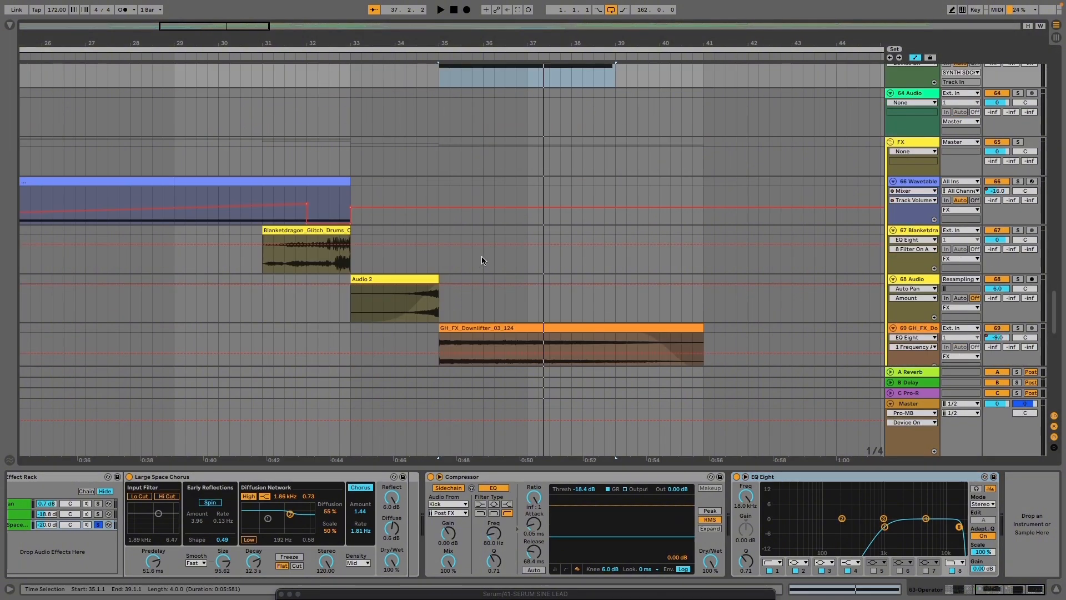
scroll(483, 259, "up", 3)
scroll(615, 276, "down", 3)
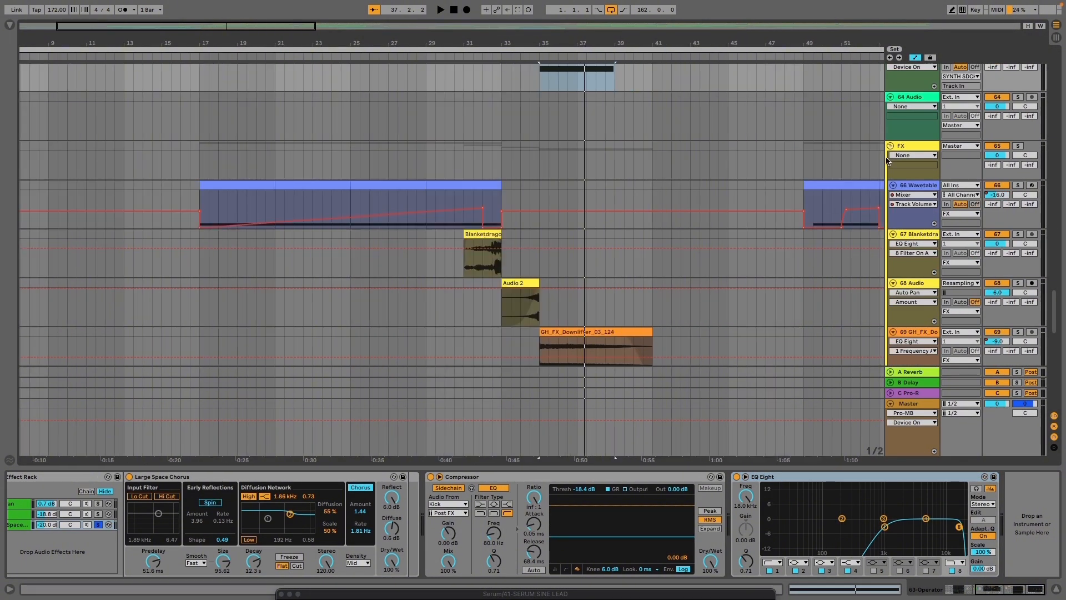
left_click(890, 146)
scroll(488, 238, "down", 3)
scroll(488, 239, "up", 2)
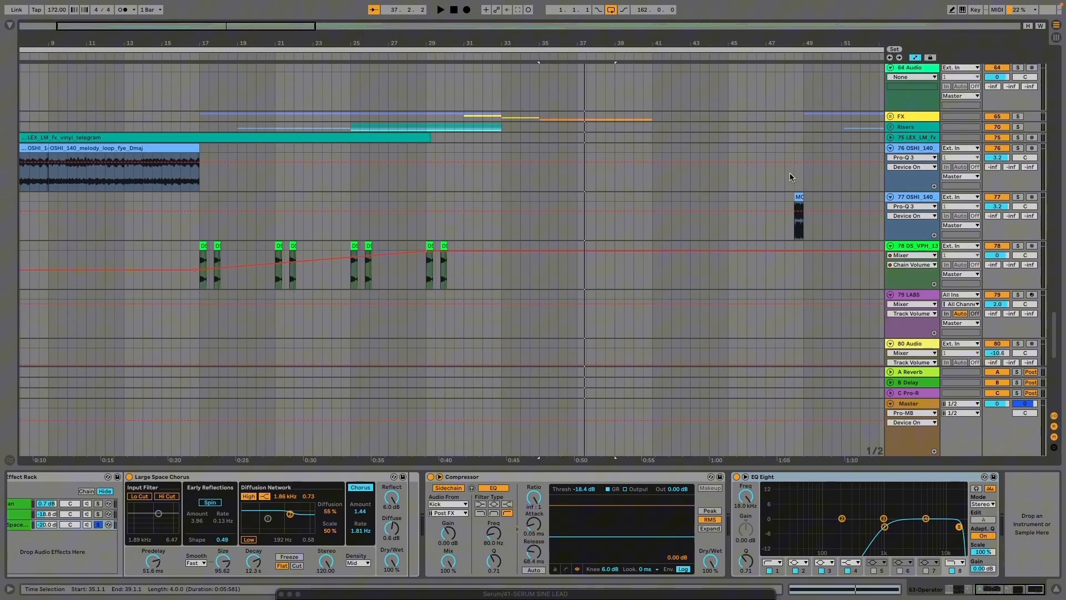
Unfold the Risers group and fold its STCR2 one-shot riser sample track
left_click(891, 128)
scroll(357, 232, "up", 3)
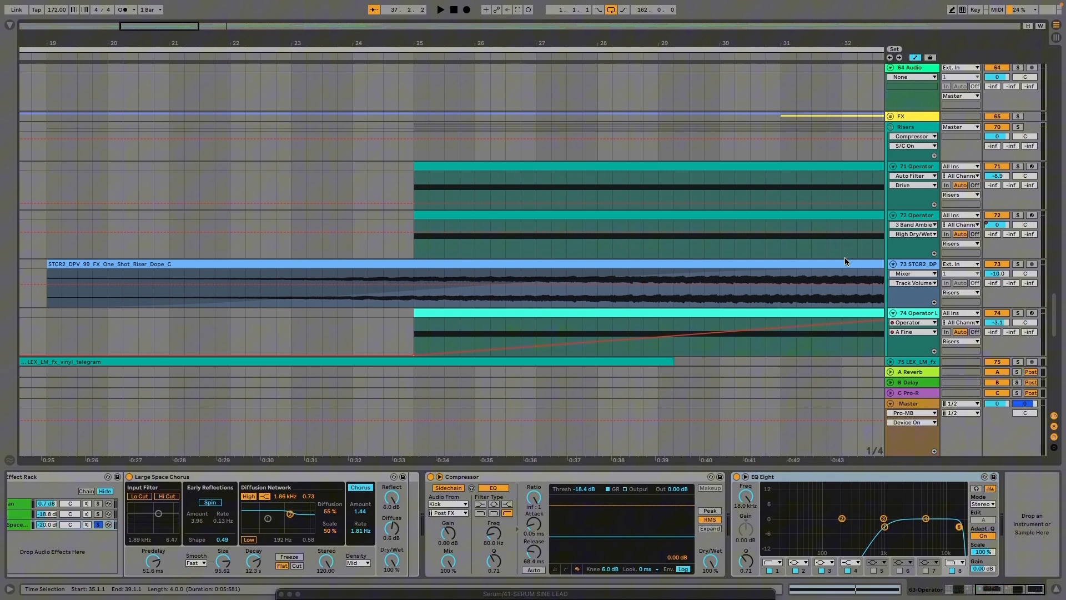
left_click(893, 266)
Solo and play track 71's Operator riser clip from bar 25, folding Auto Filter and OTT to show EQ Eight
left_click(440, 168)
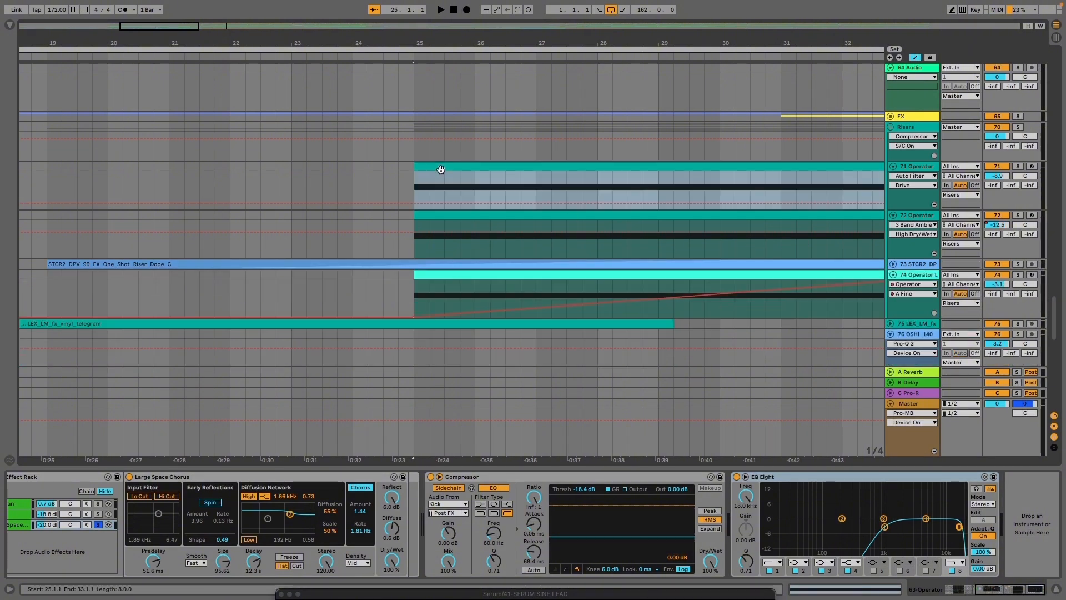
key("s")
key("space")
scroll(422, 208, "down", 5)
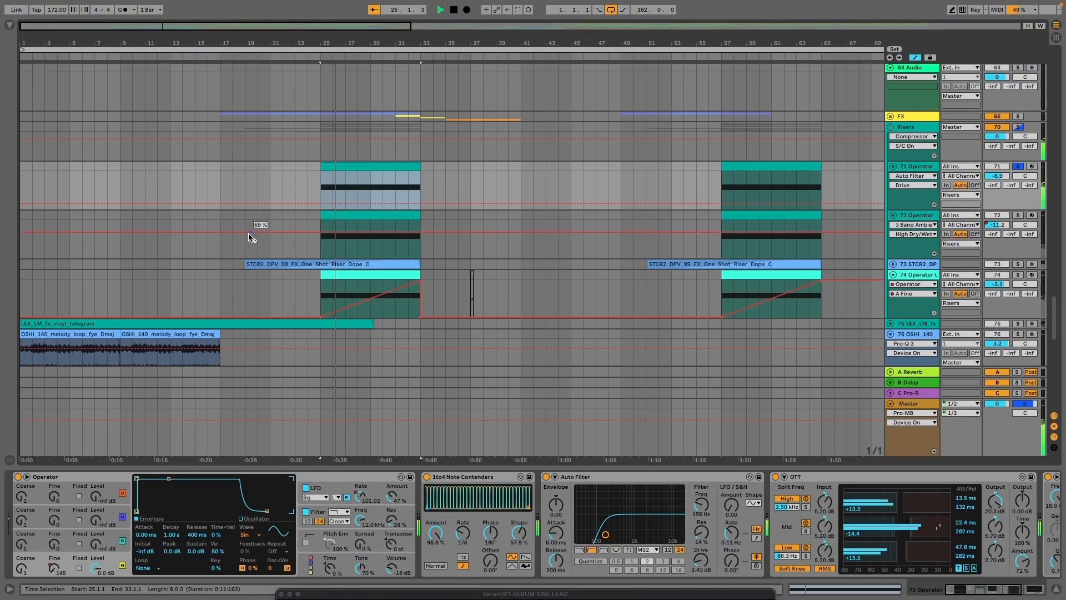
scroll(251, 237, "up", 5)
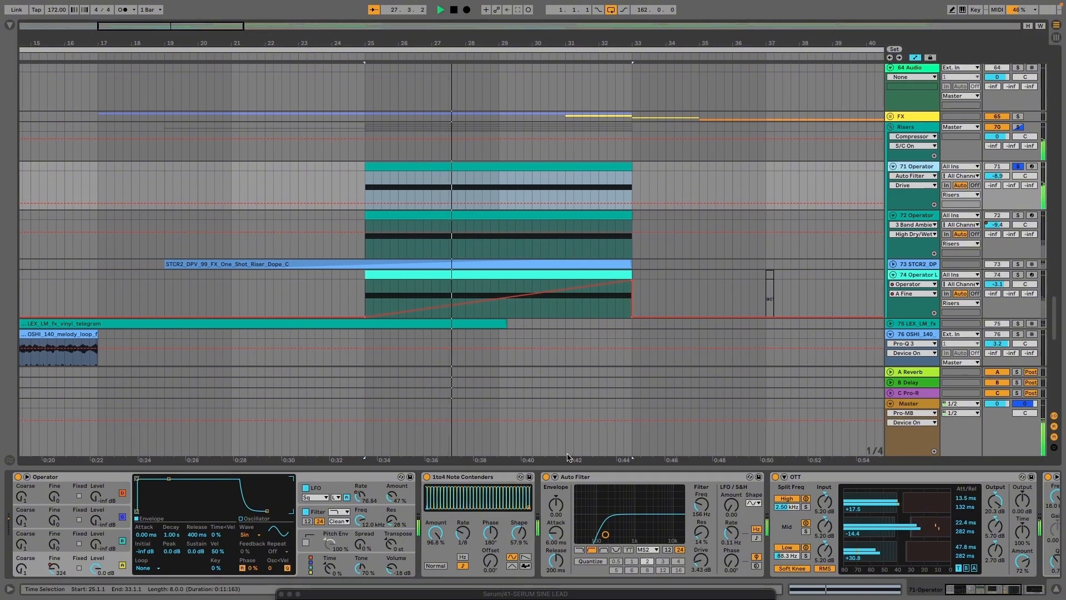
double_click(588, 476)
double_click(629, 477)
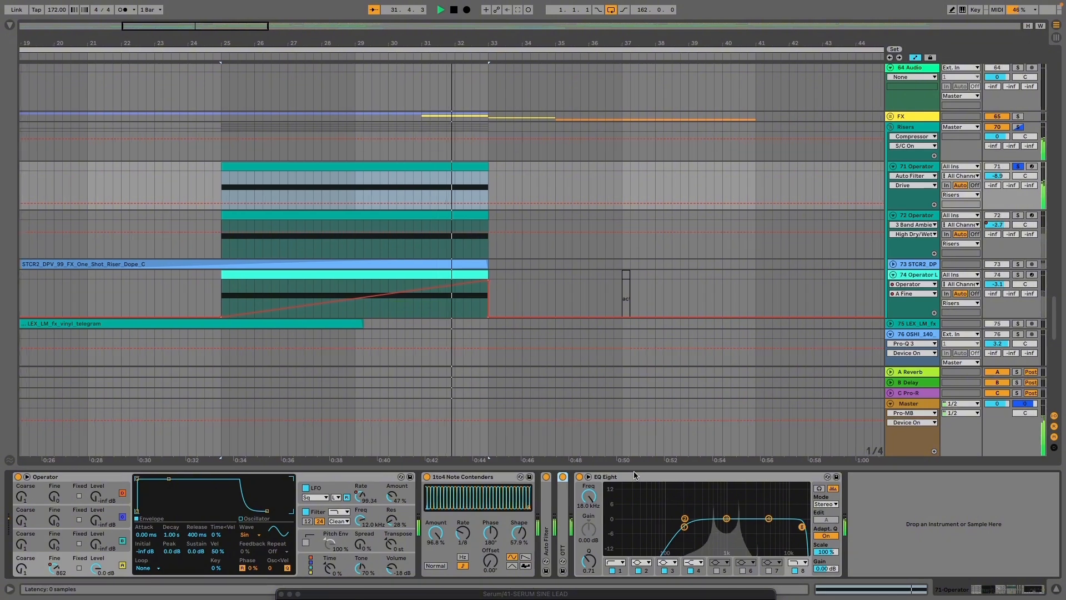
key("space")
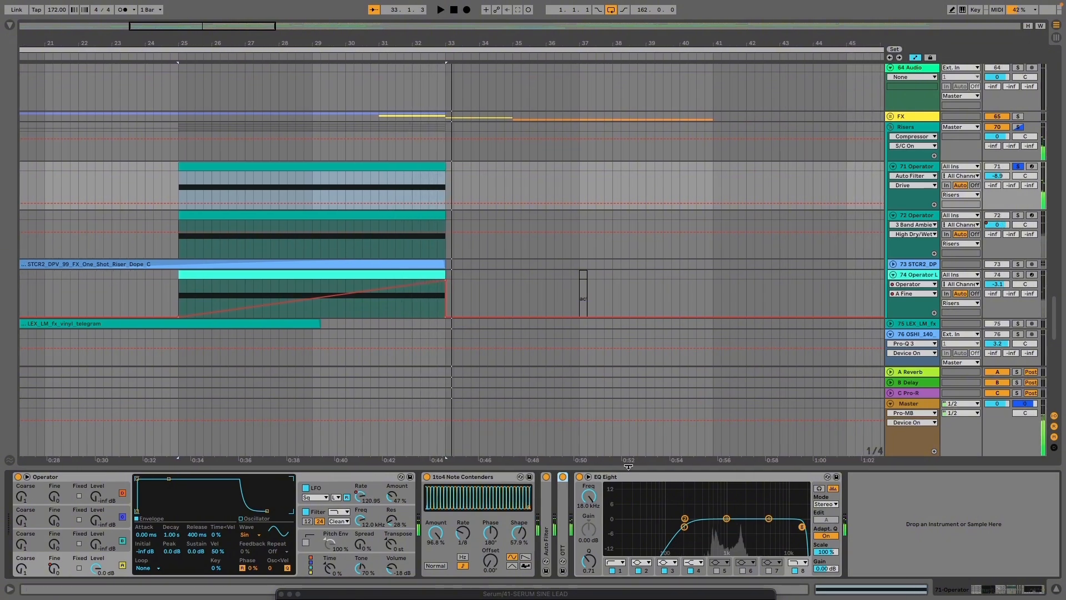
Display Operator's A Fine automation on track 71 and play the riser from bar 31
scroll(280, 266, "up", 3)
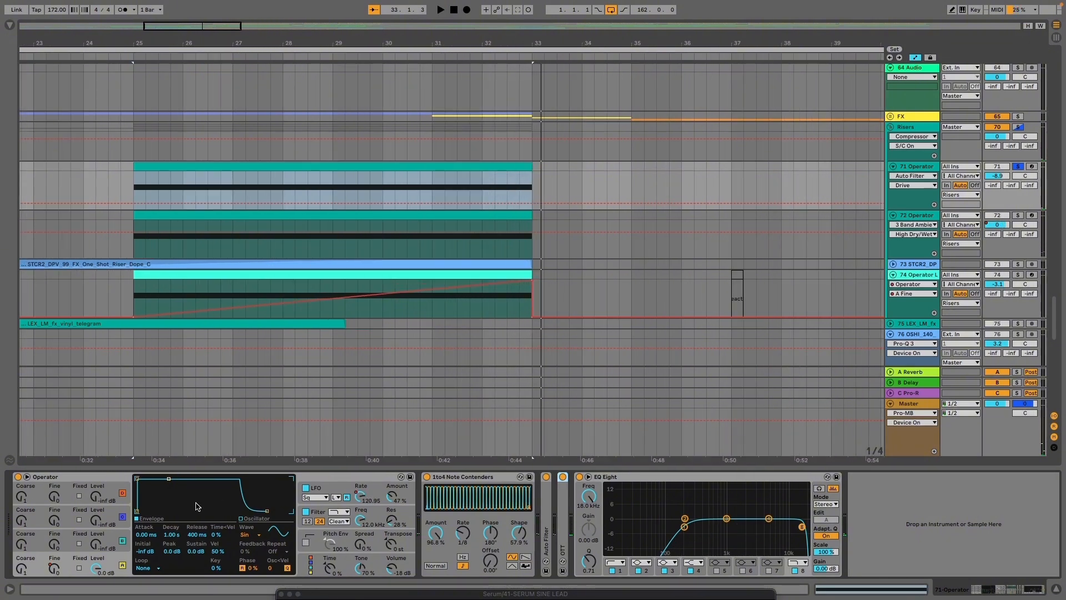
left_click(53, 571)
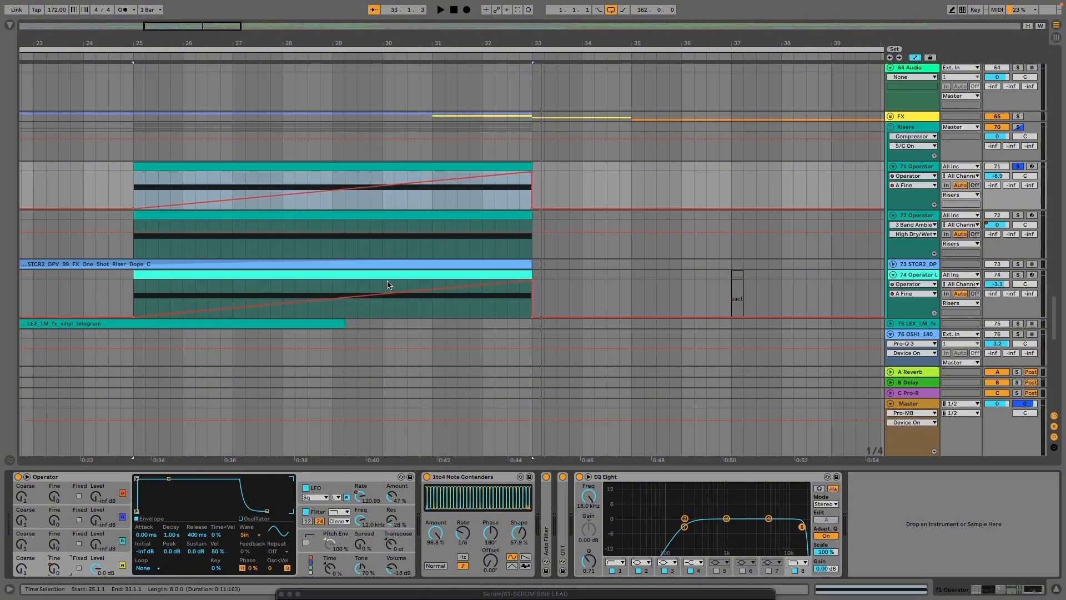
left_click(433, 191)
key("space")
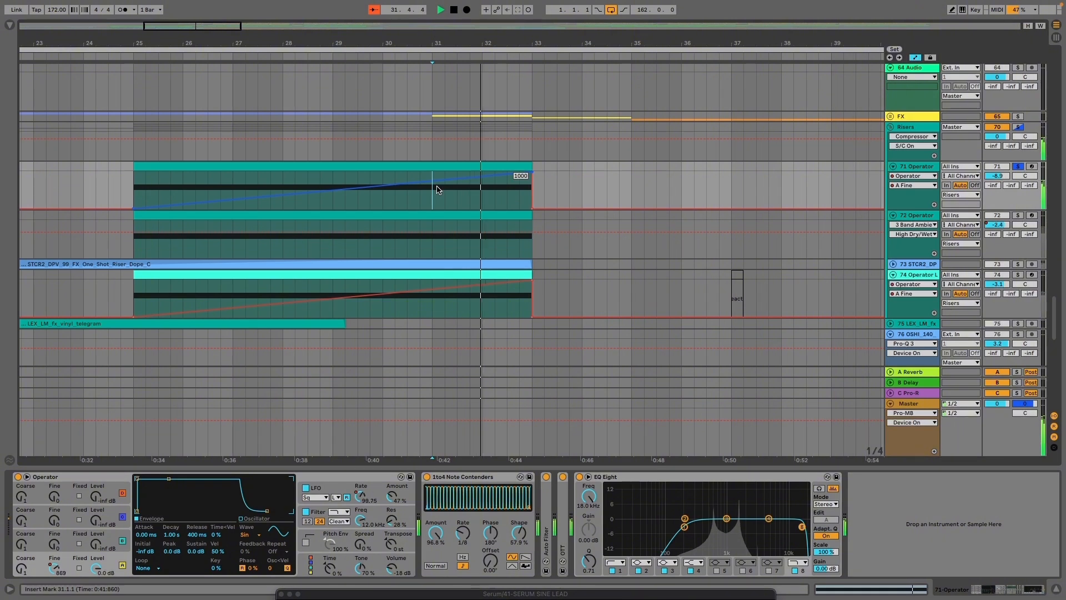
Display track 71's LFO Rate automation and play from bar 25, switching Operator's LFO off and back on
left_click(361, 494)
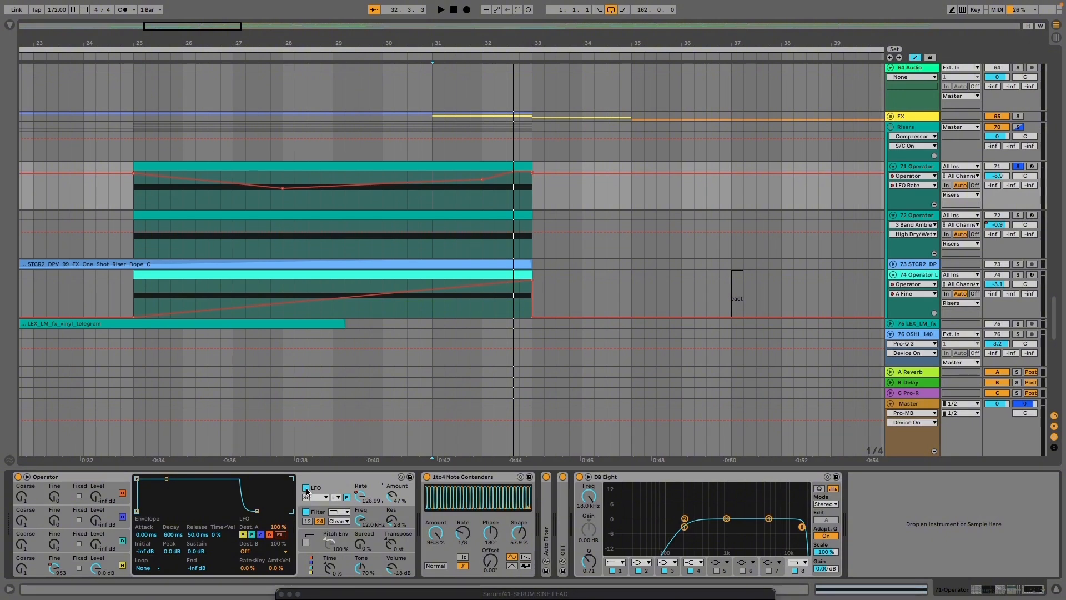
left_click(145, 207)
key("space")
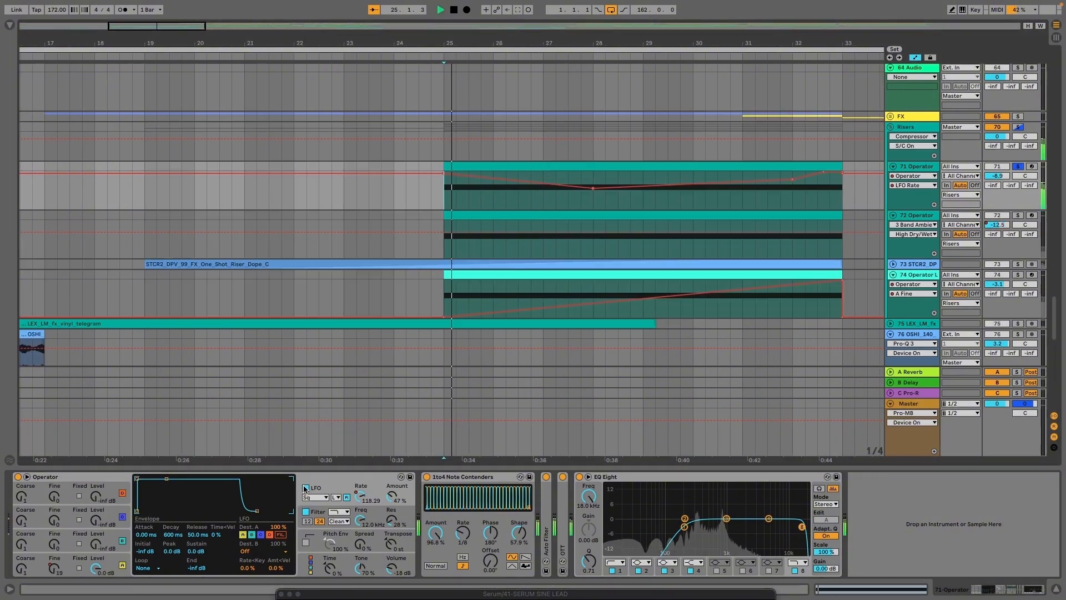
left_click(306, 487)
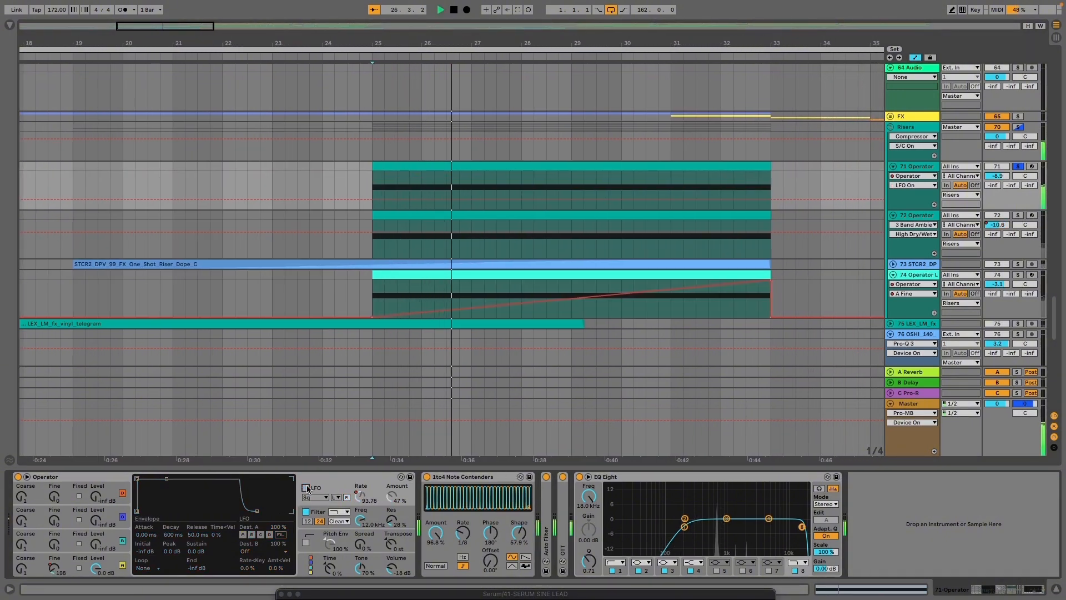
left_click(306, 488)
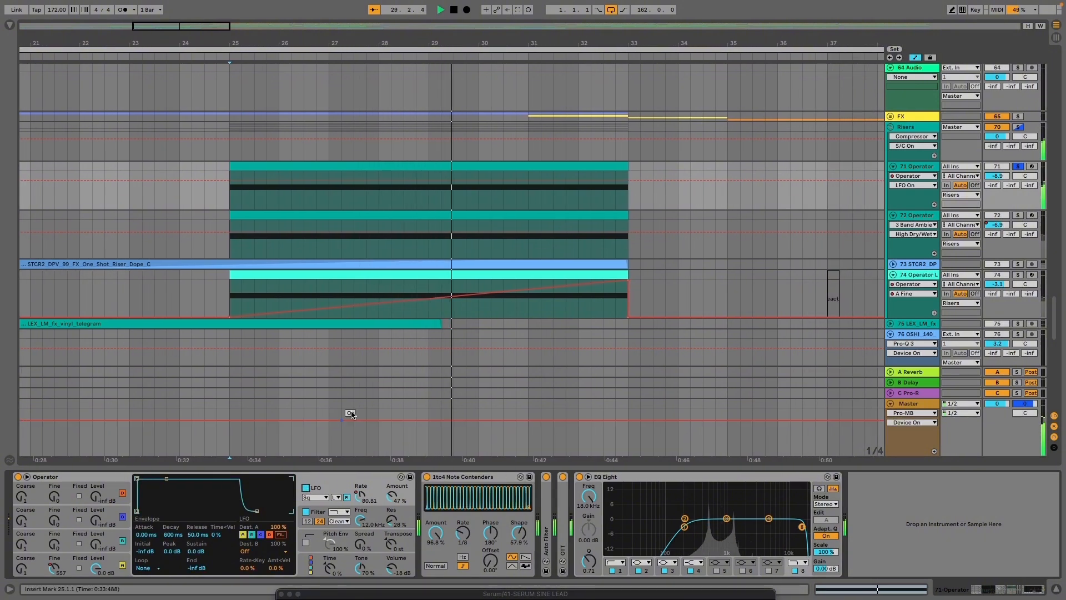
key("space")
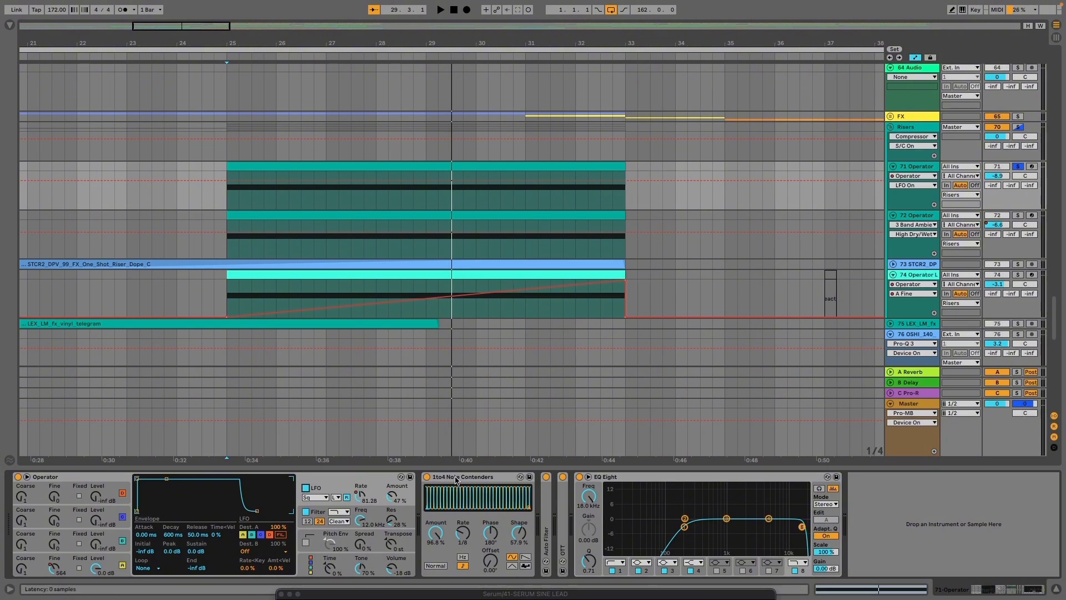
Briefly unfold Auto Filter, then play the riser from bar 25 with 1to4 Note Contenders switched off and back on
double_click(547, 542)
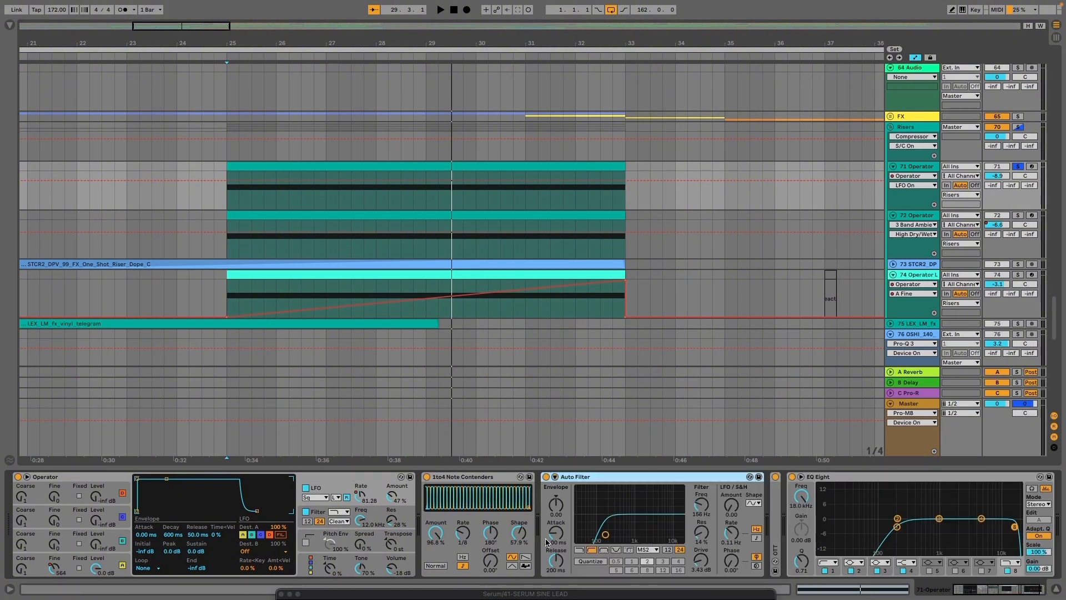
double_click(595, 480)
left_click(427, 476)
key("space")
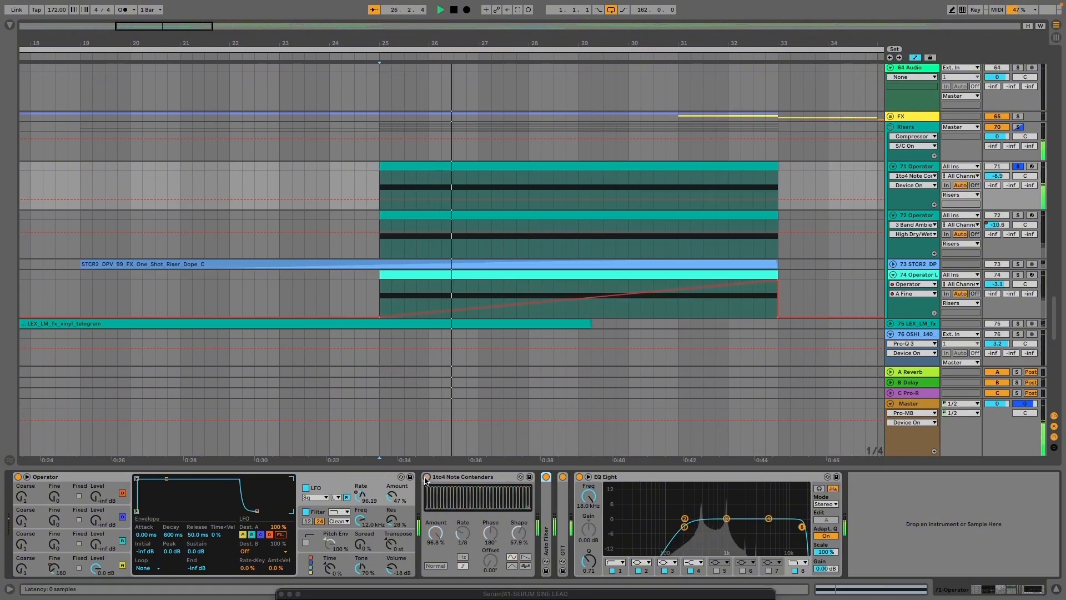
left_click(426, 477)
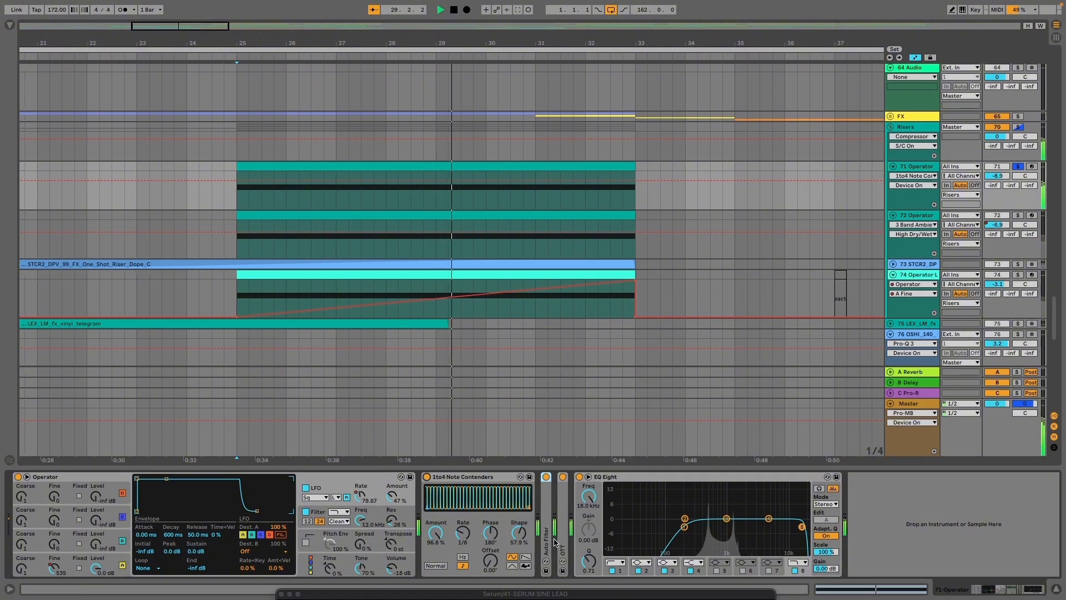
Unfold OTT on track 71 and bypass it during playback to compare the riser's sound
left_click(564, 479)
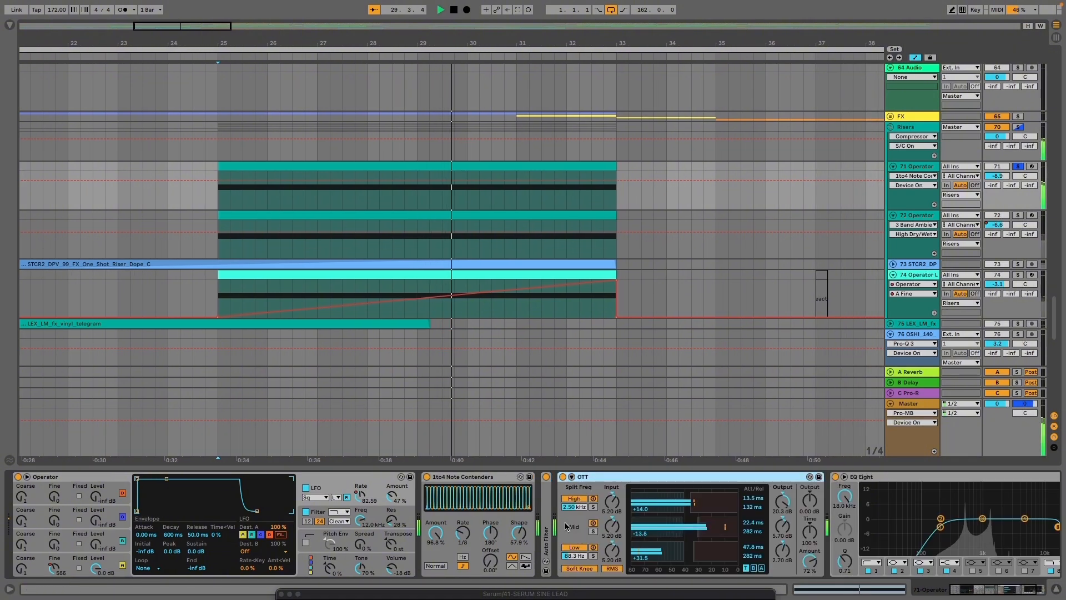
left_click(563, 477)
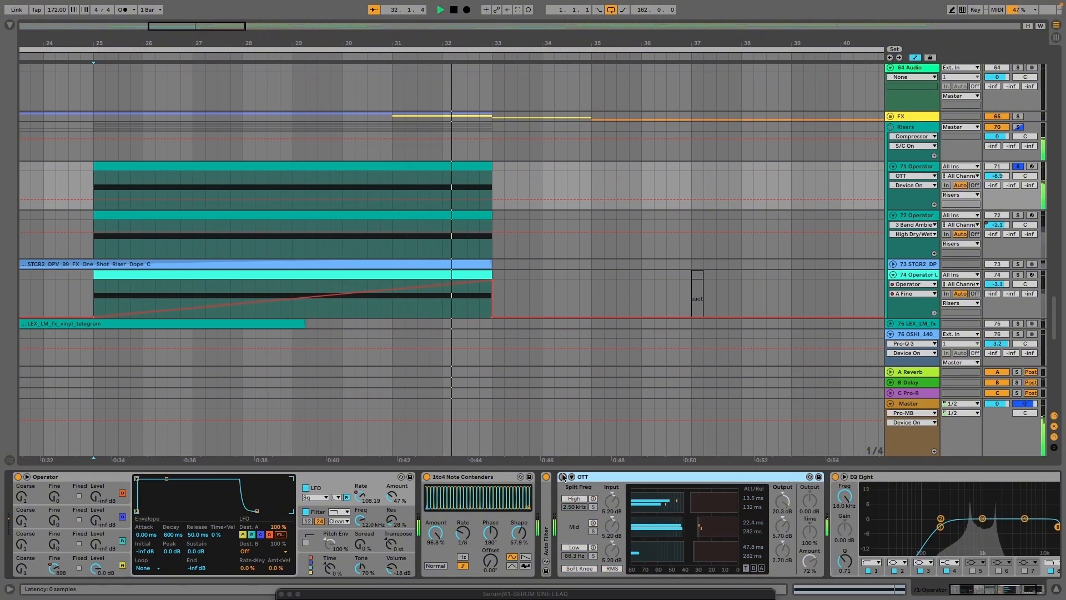
Solo track 72's Operator riser clip and play it from bar 25, skipping ahead to bar 31
scroll(416, 333, "down", 5)
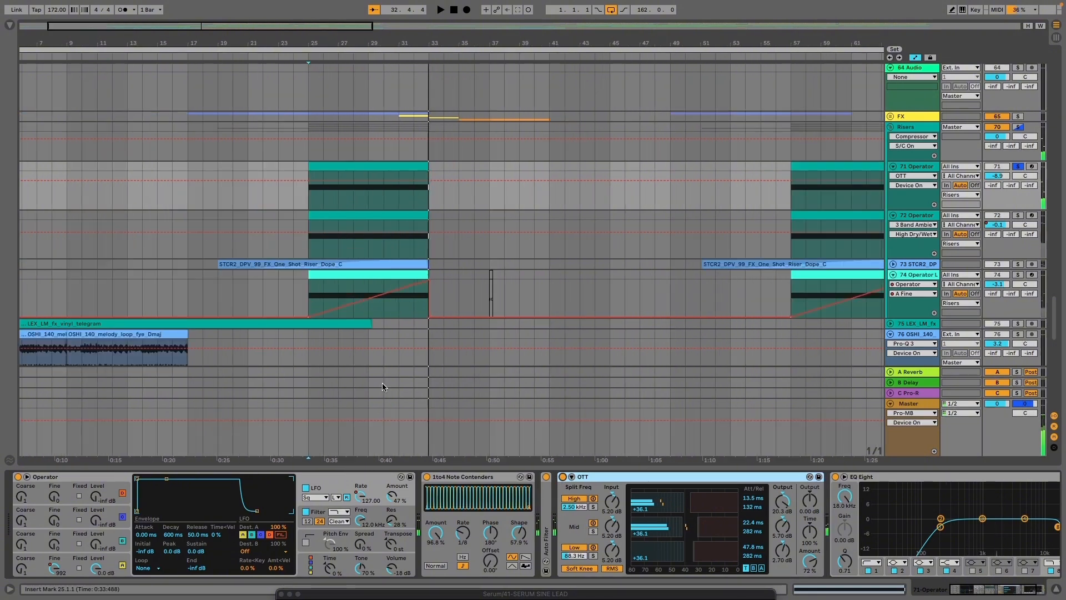
scroll(344, 264, "up", 4)
left_click(428, 211)
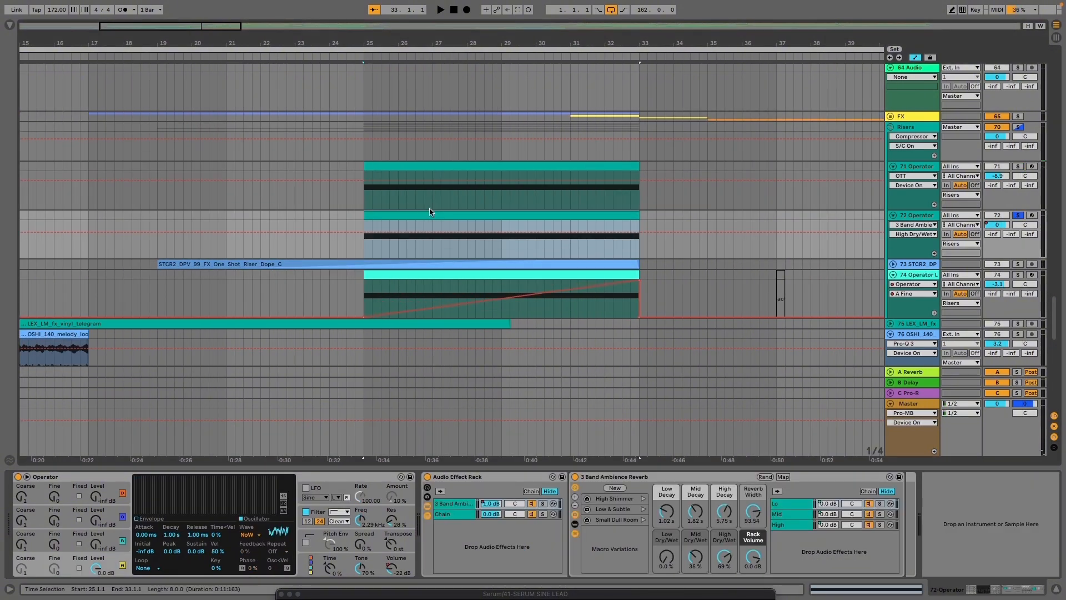
key("space")
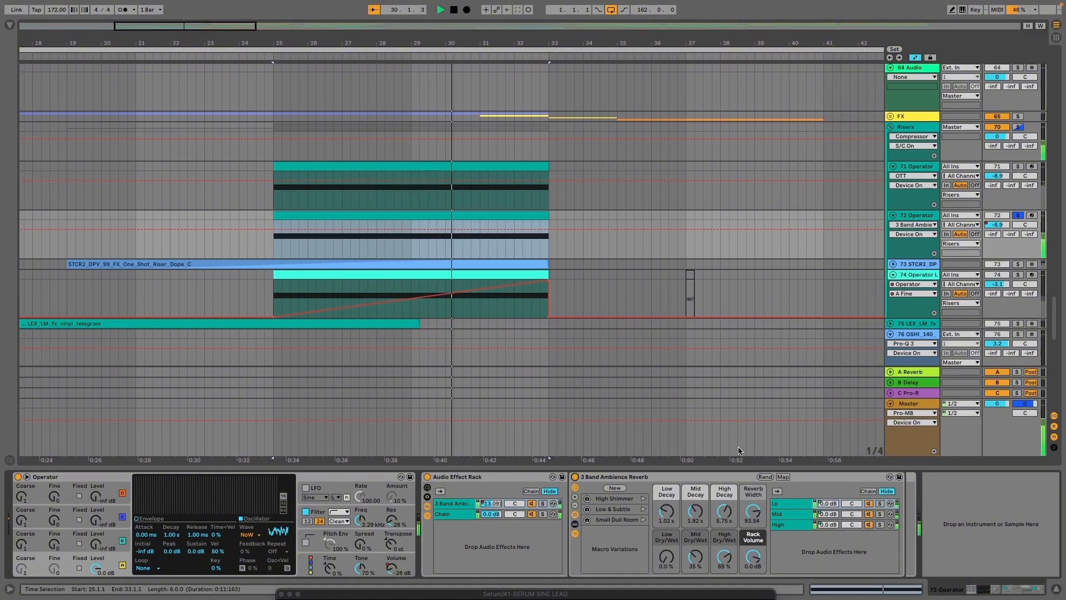
left_click(491, 251)
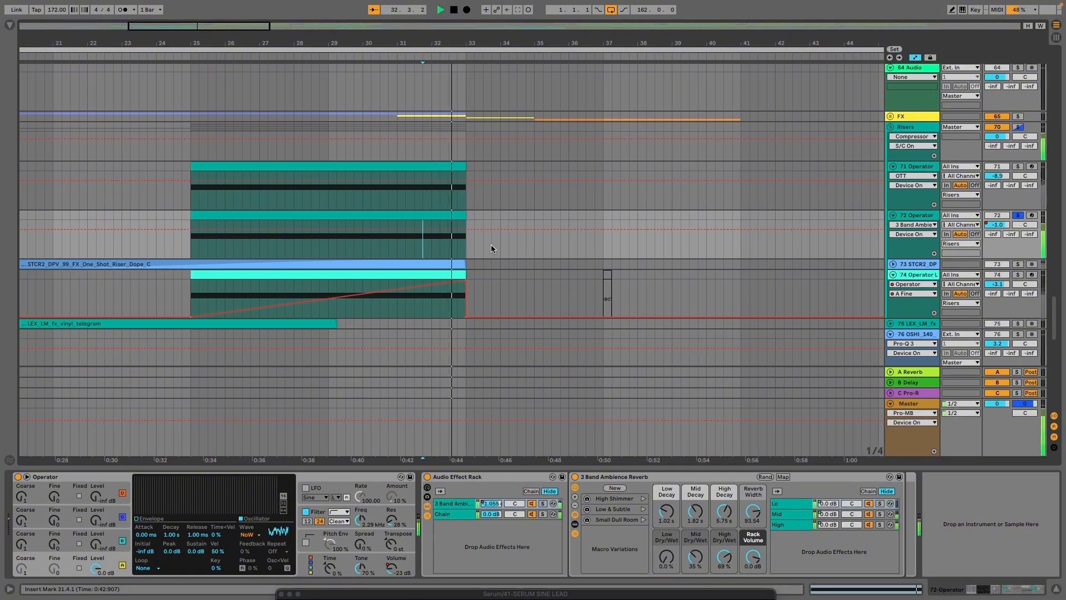
key("space")
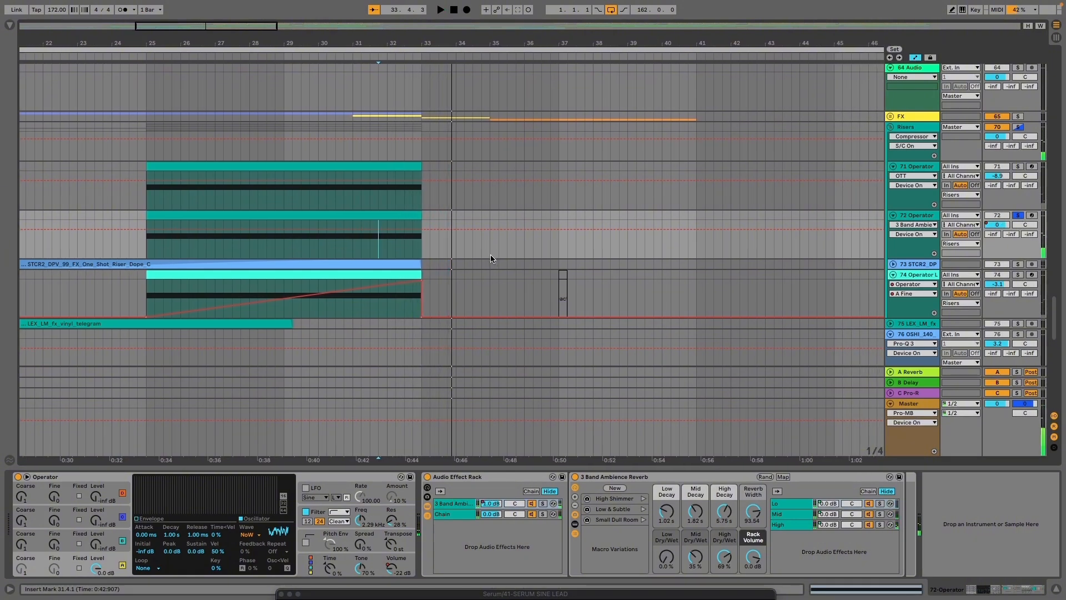
Unsolo track 72, then select and solo the Operator Laser FX clip on track 74 at bar 25
key("s")
scroll(408, 264, "down", 3)
scroll(337, 261, "up", 5)
scroll(455, 271, "down", 4)
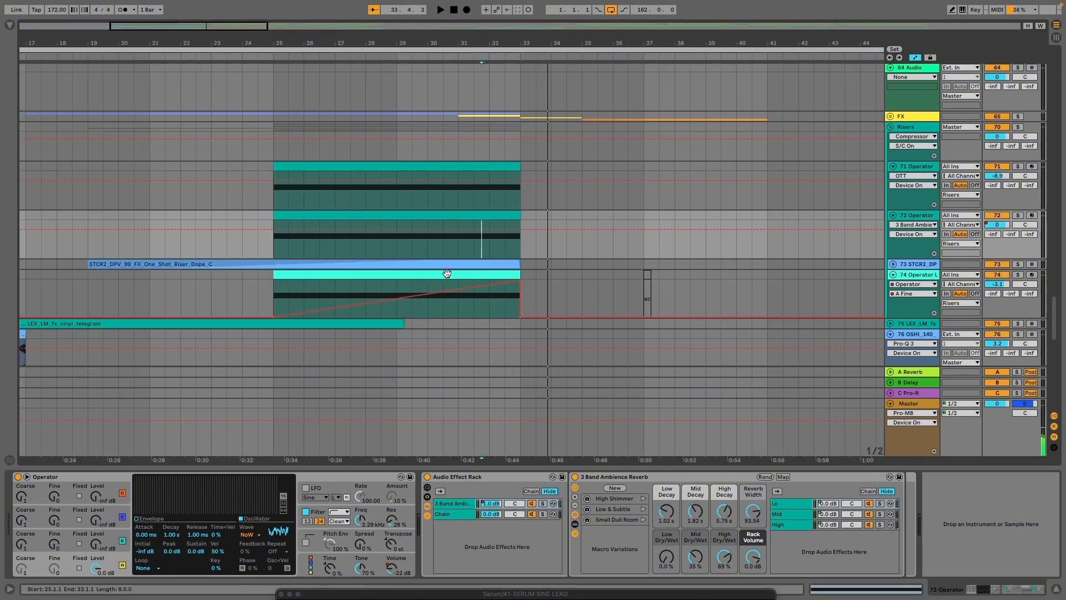
left_click(406, 273)
scroll(276, 288, "up", 5)
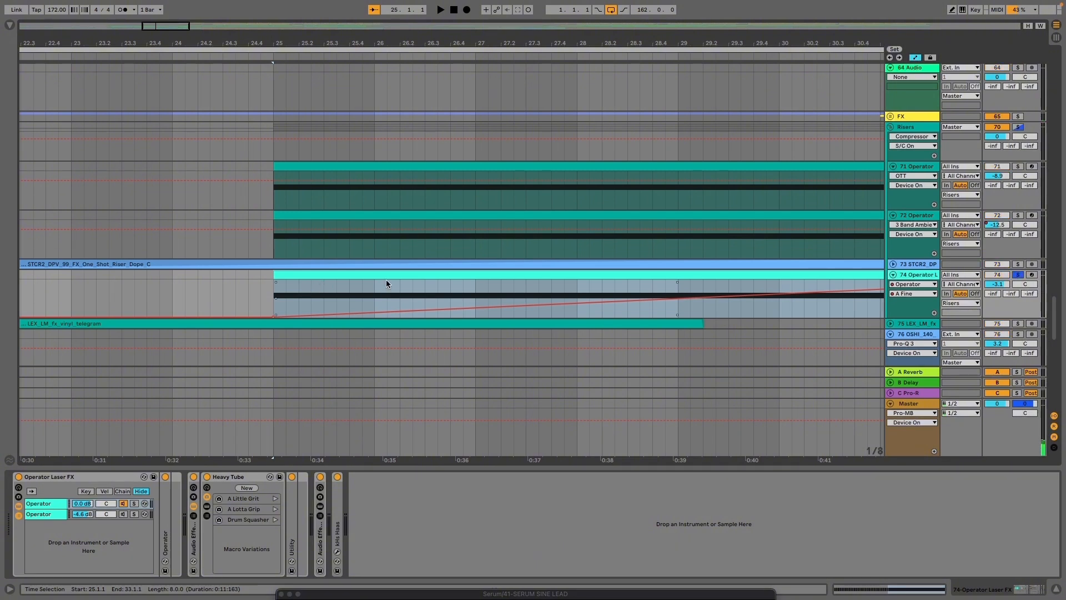
Play the soloed Operator Laser FX clip from bar 25, then unfold the Operator in the rack's first chain
scroll(336, 295, "down", 3)
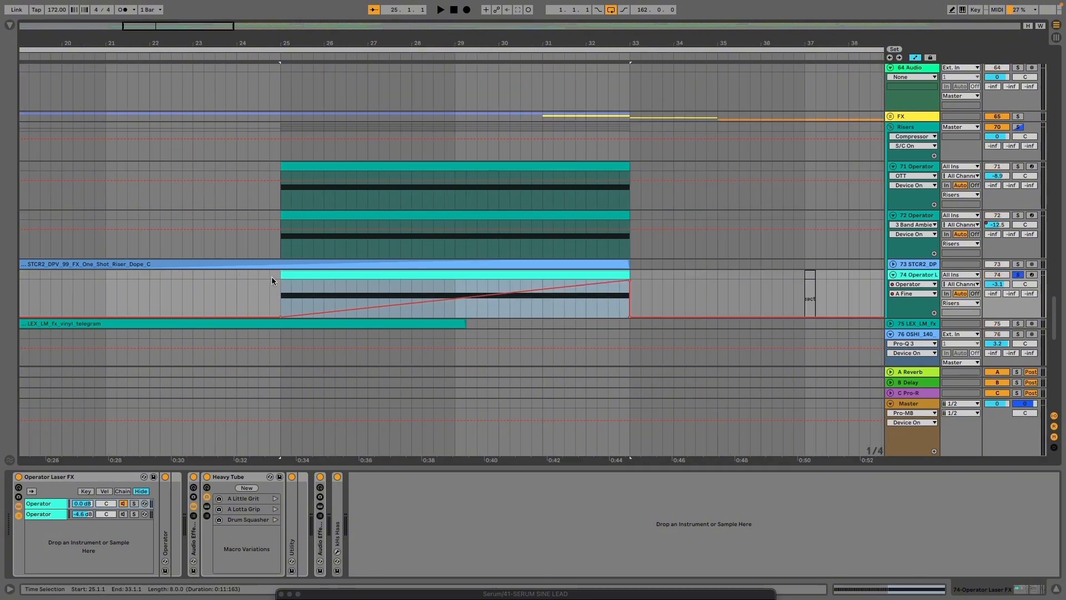
key("space")
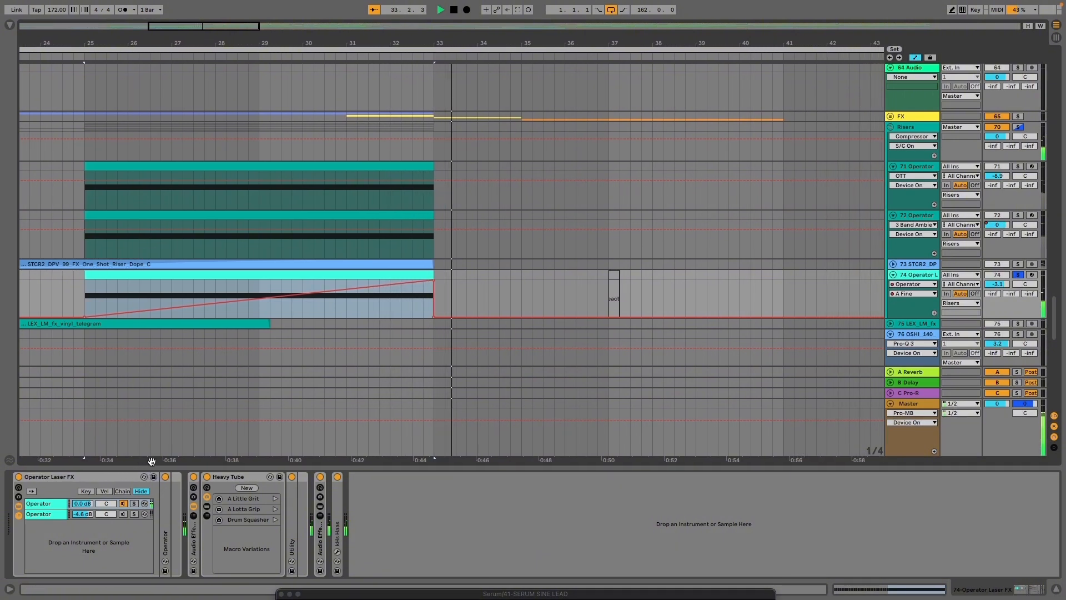
left_click(44, 504)
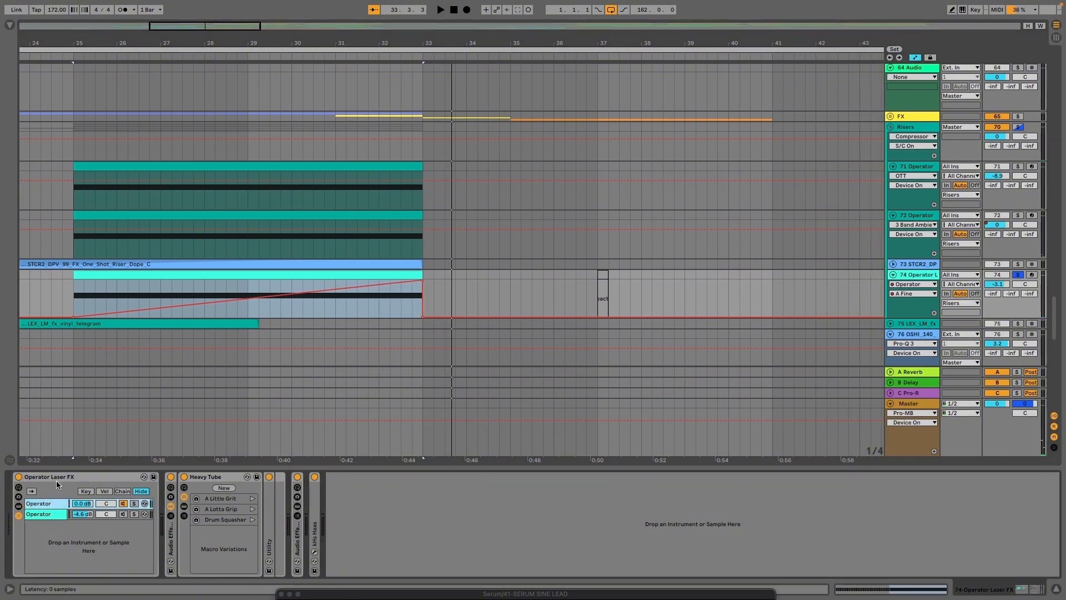
left_click(55, 511)
left_click(52, 505)
double_click(52, 505)
double_click(164, 522)
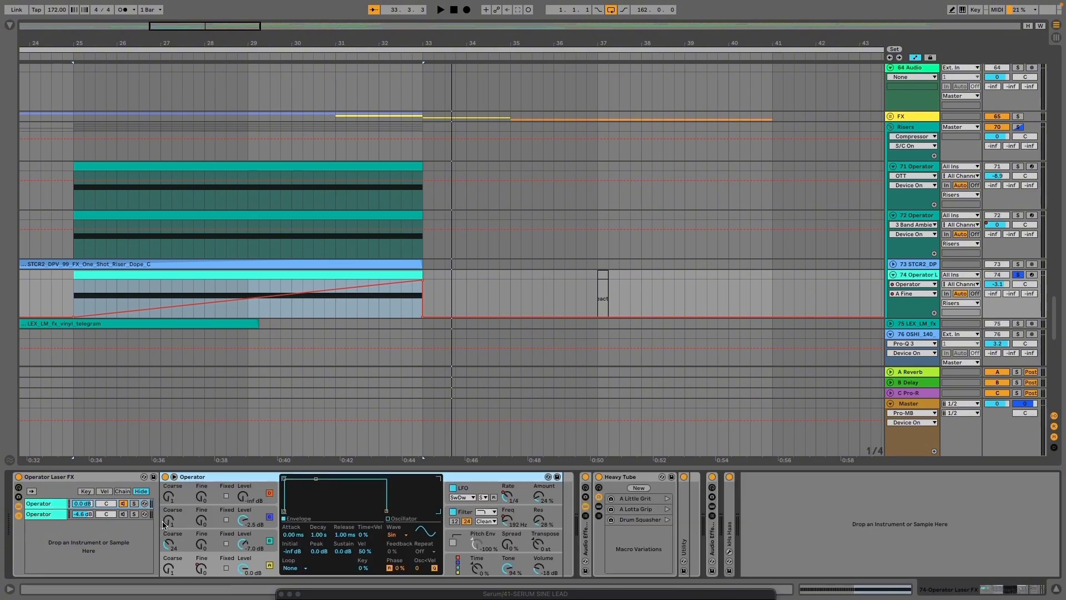
Check both Operator chains of the Laser FX rack and inspect the first chain's oscillator settings, with the start position at bar 25
left_click(57, 514)
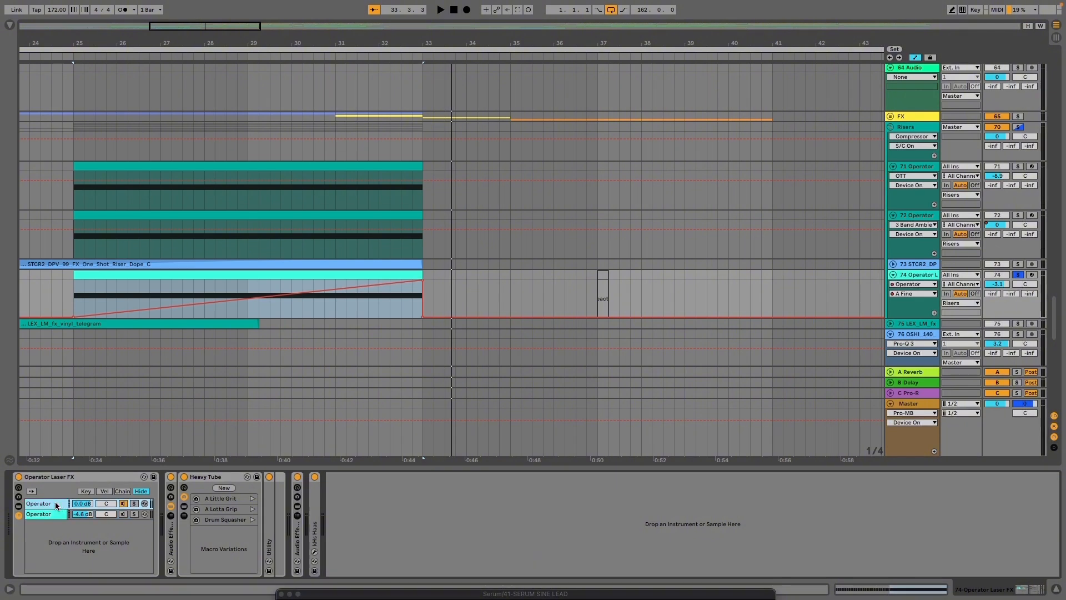
left_click(56, 506)
scroll(42, 241, "up", 5)
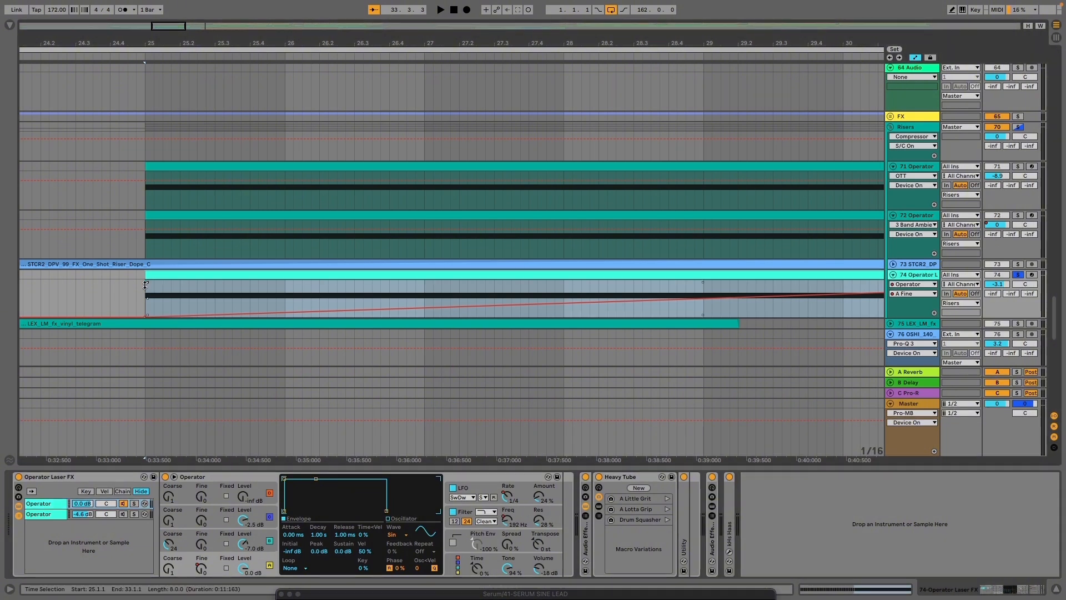
left_click(158, 295)
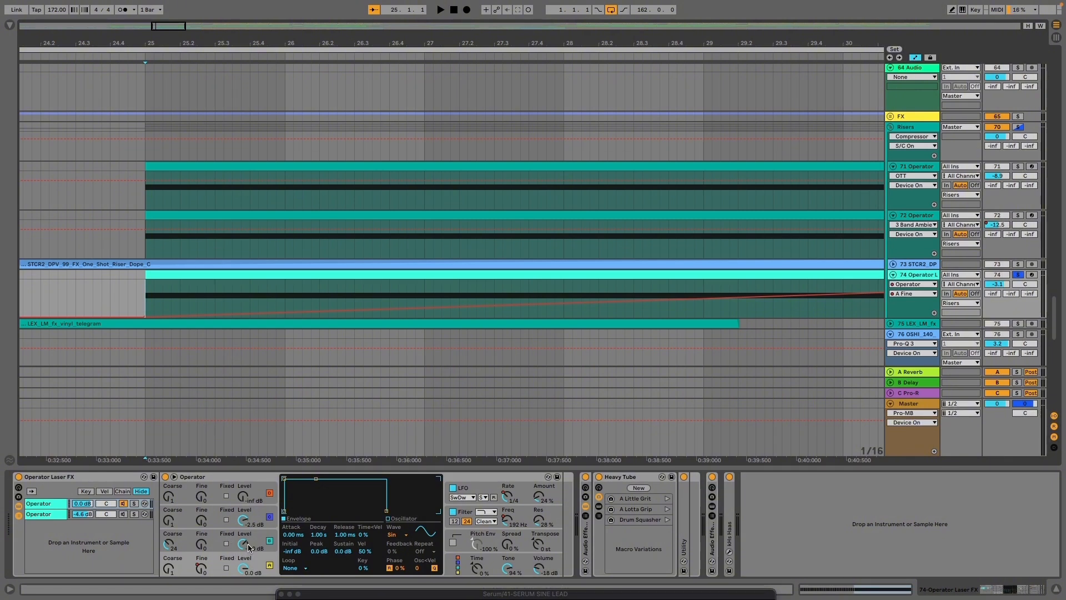
left_click_drag(171, 548, 171, 527)
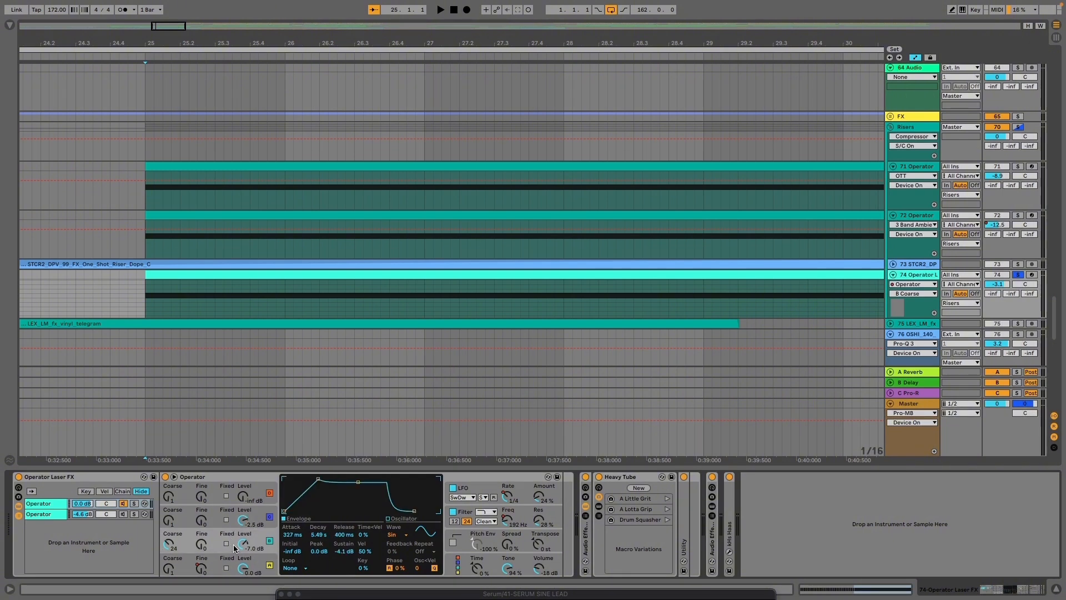
left_click(235, 518)
left_click(236, 523)
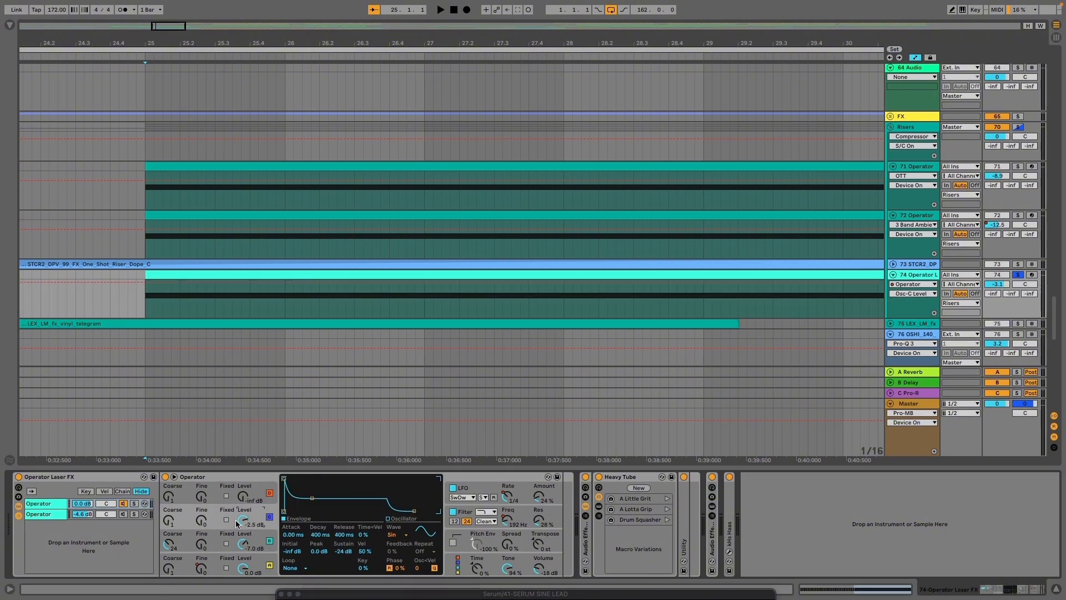
left_click(234, 567)
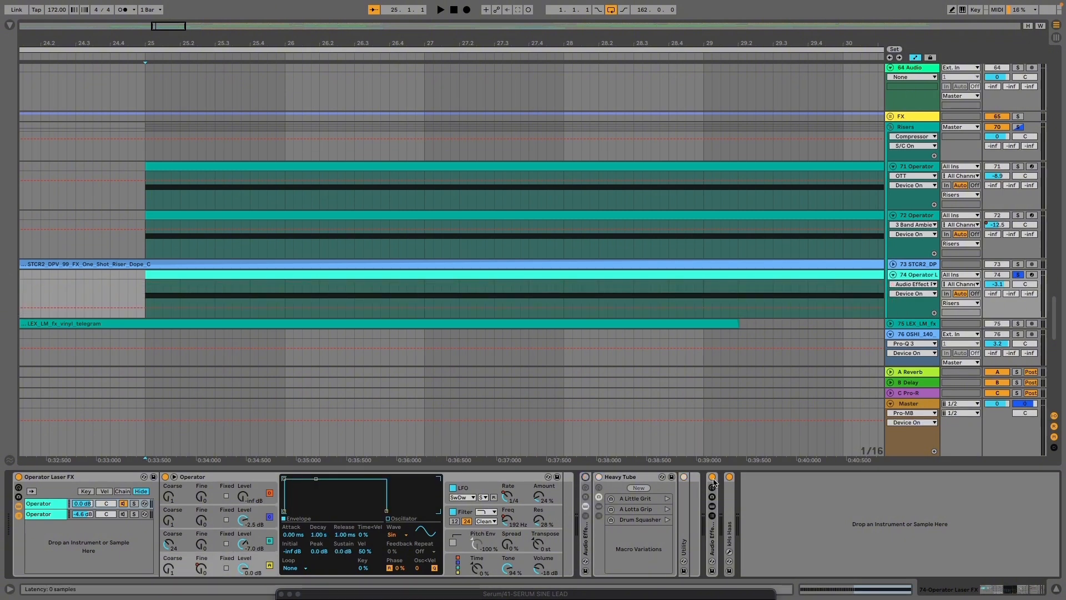
Play the laser riser from bar 25 with its effects bypassed, switching oscillators B and C off and back on
key("space")
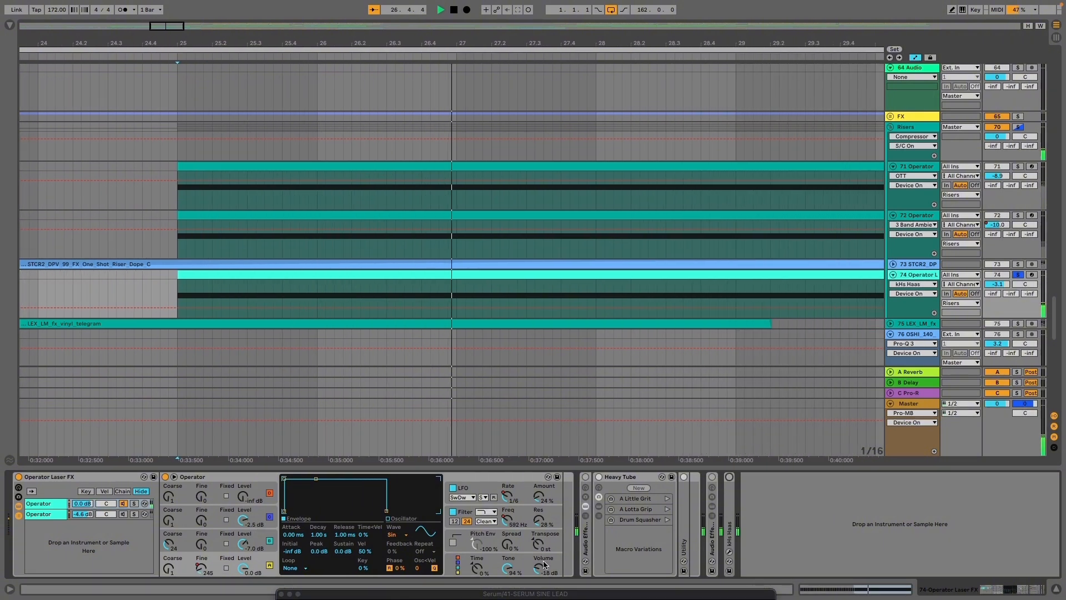
left_click(270, 517)
left_click(270, 542)
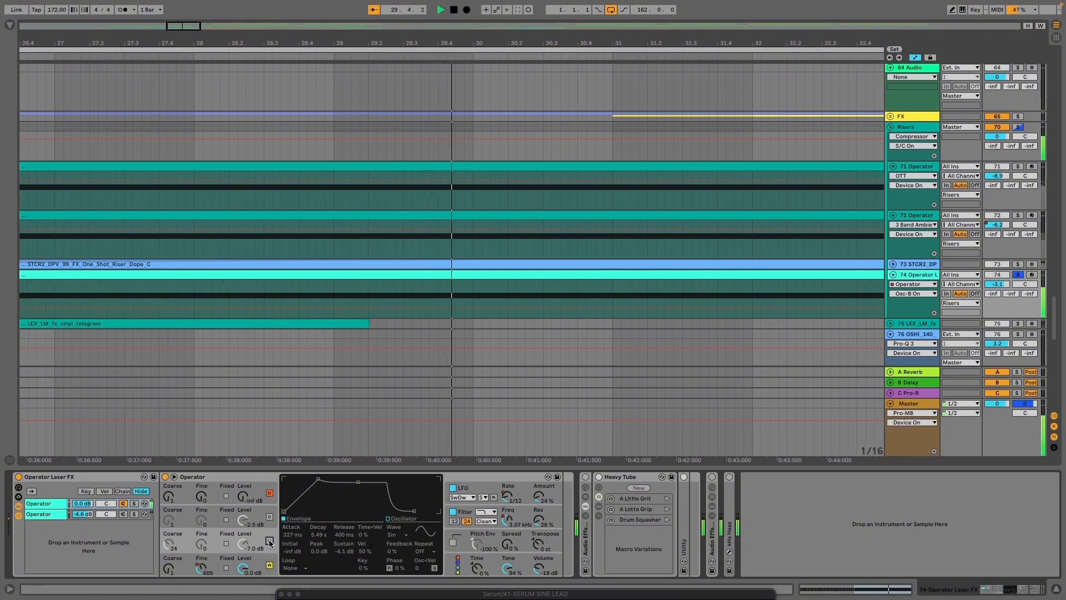
left_click(270, 542)
left_click(270, 517)
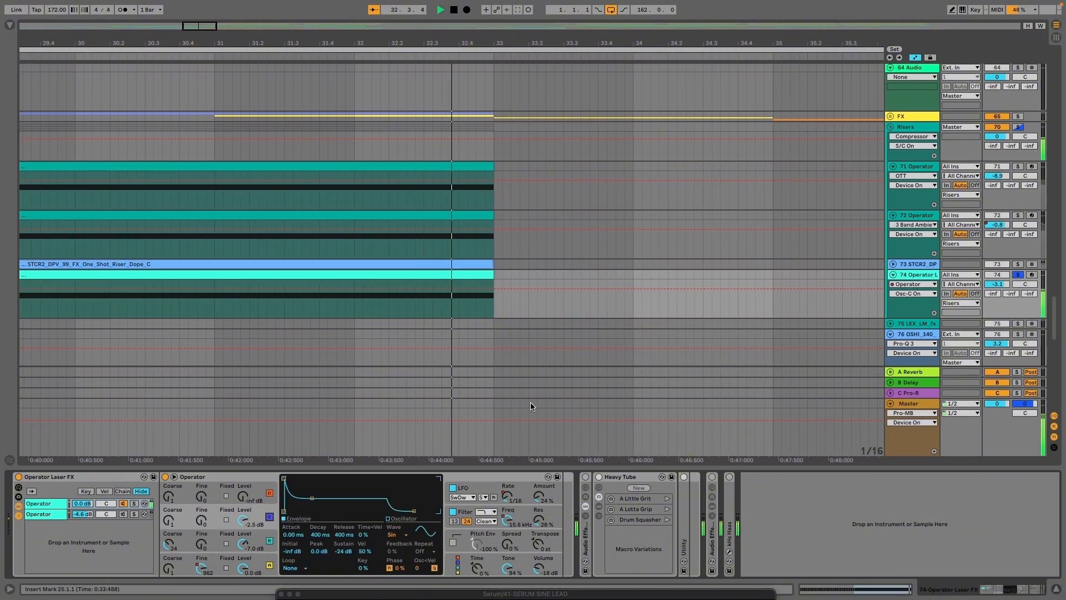
key("space")
Replay the laser riser from bar 25 with the unfolded Audio Effect Rack enabled and focus on its Heavy Tube rack
scroll(532, 407, "down", 5)
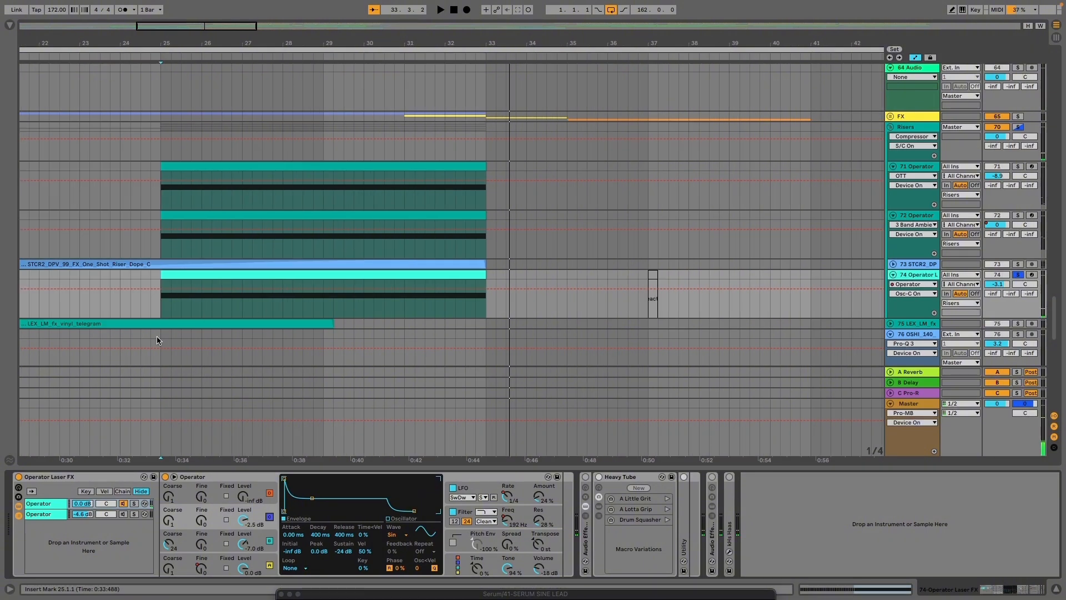
scroll(158, 339, "up", 4)
key("space")
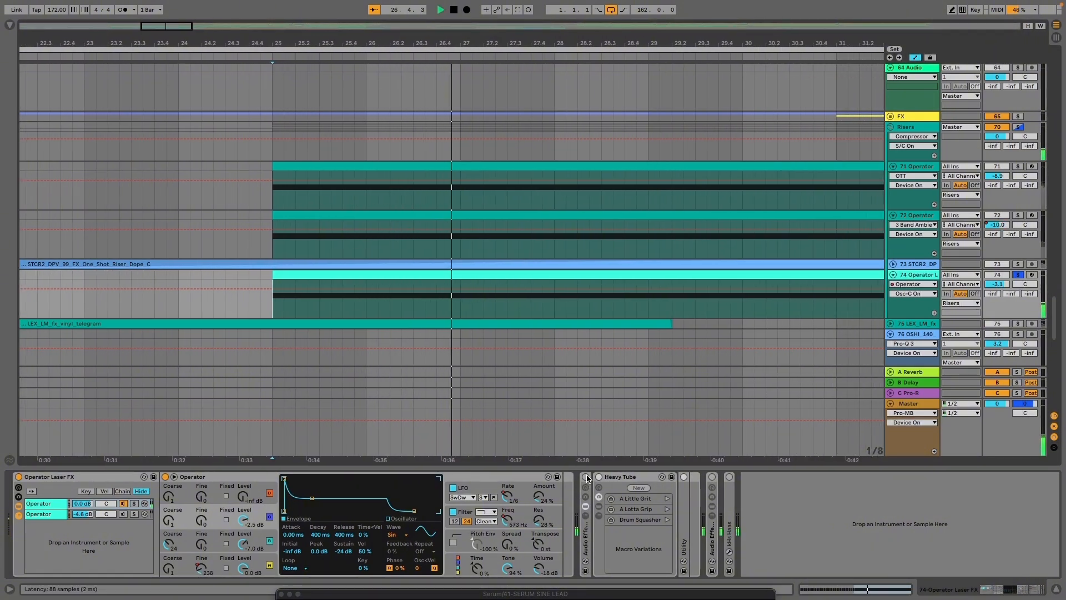
left_click(585, 517)
key("space")
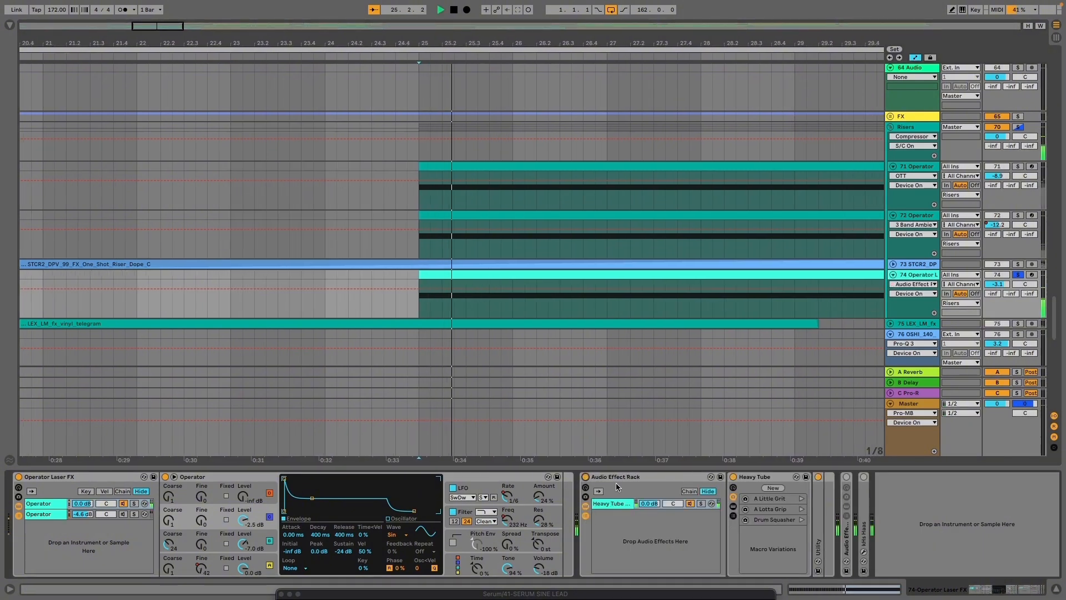
left_click(734, 480)
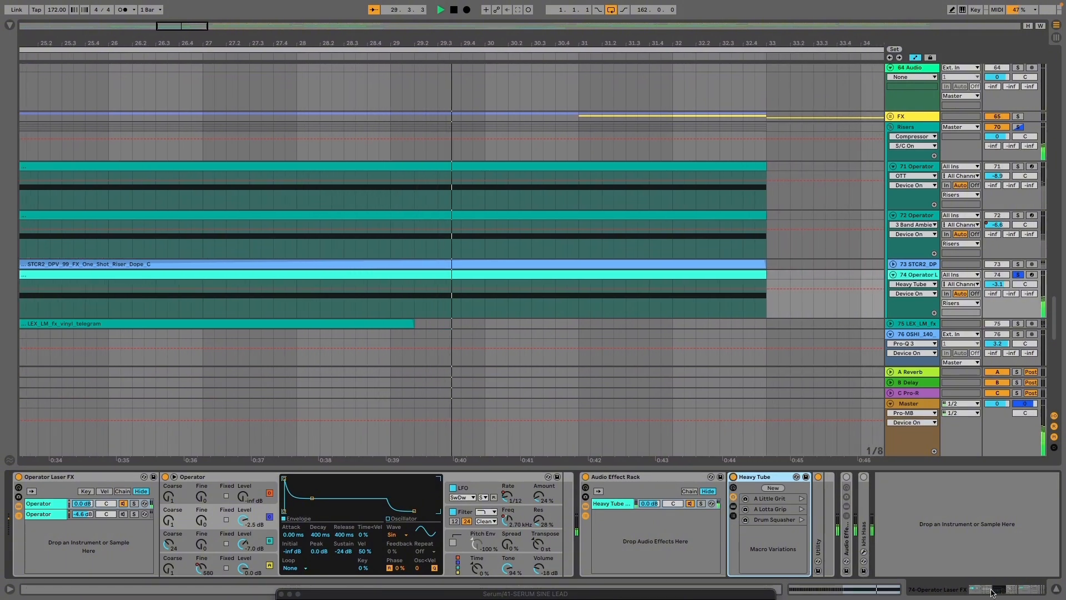
Unfold the Heavy Tube rack to examine its macros and its Dry and Amp Signal chains, briefly unfolding EQ Three
double_click(773, 477)
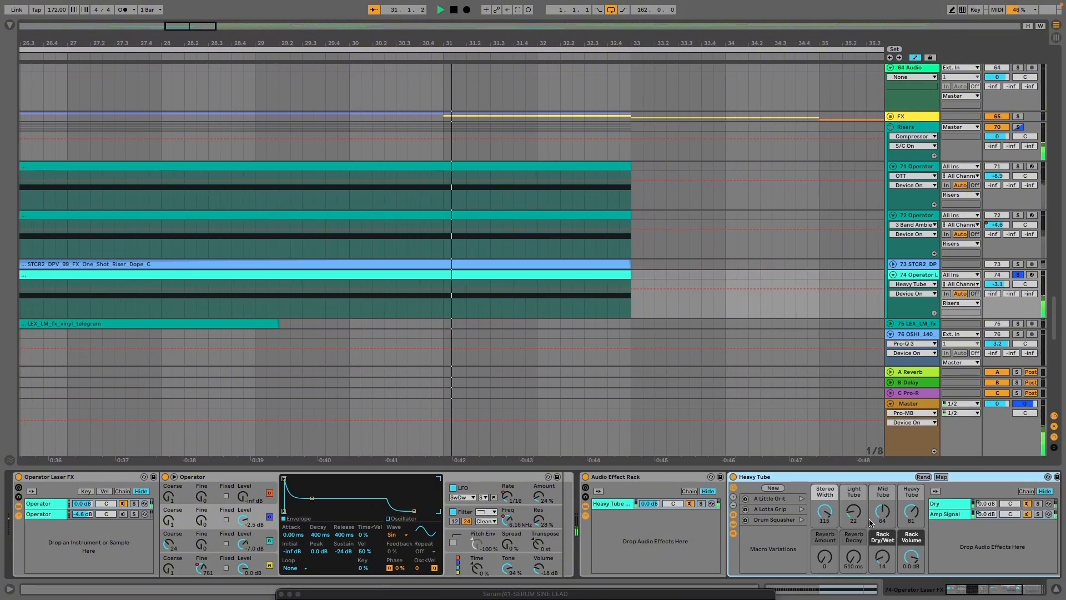
left_click_drag(1020, 589, 1045, 587)
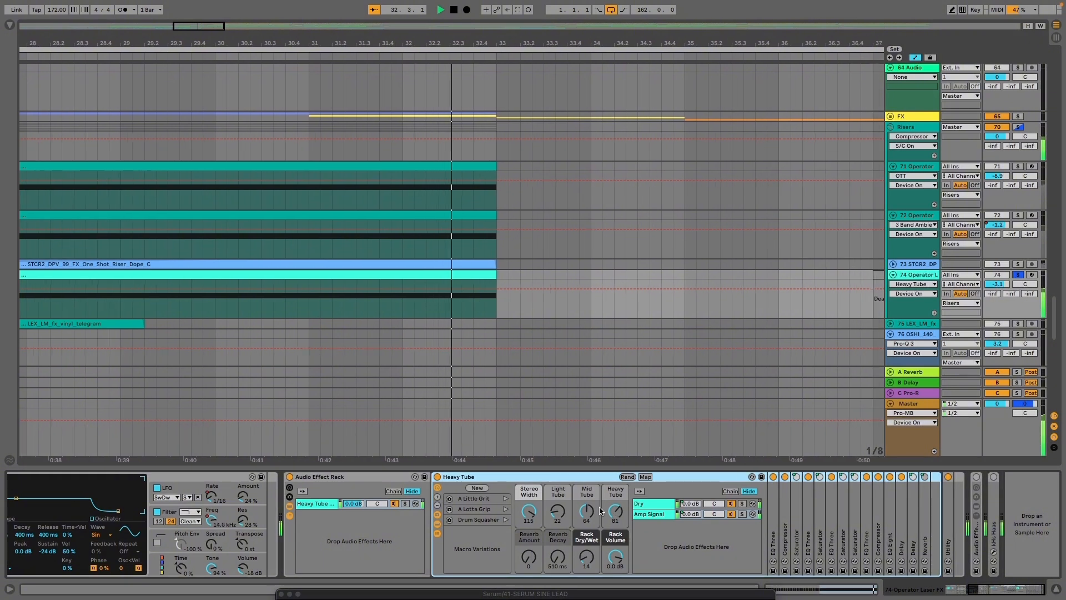
right_click(690, 504)
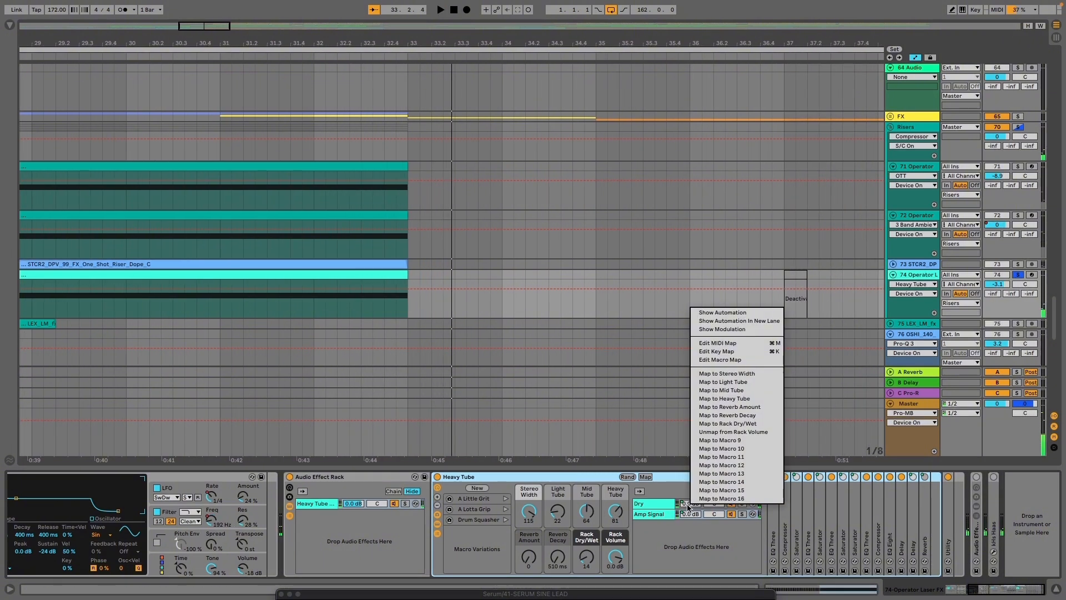
left_click(681, 504)
double_click(774, 533)
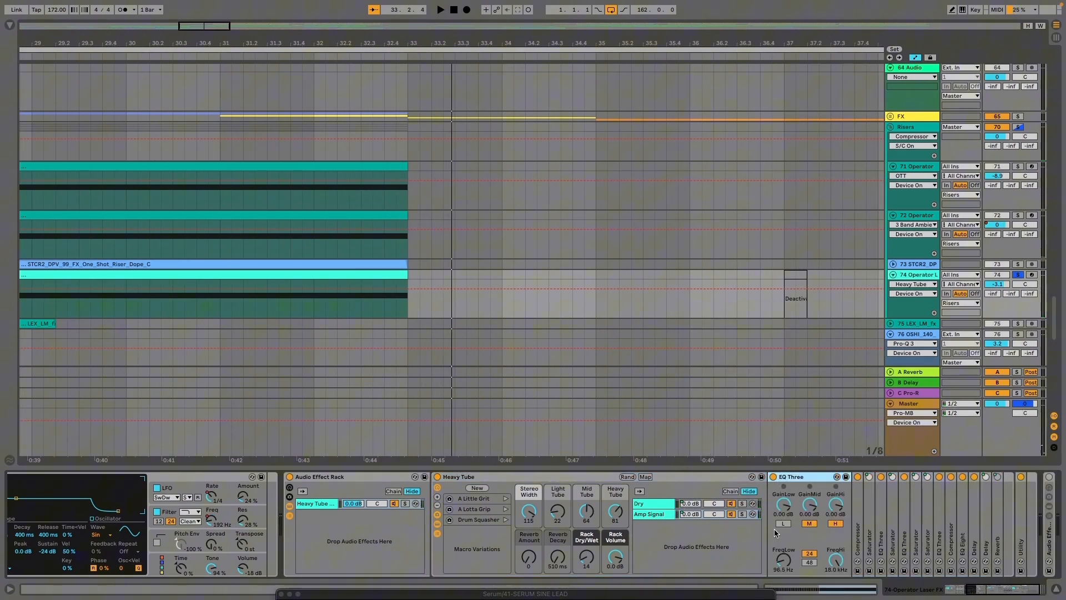
double_click(798, 477)
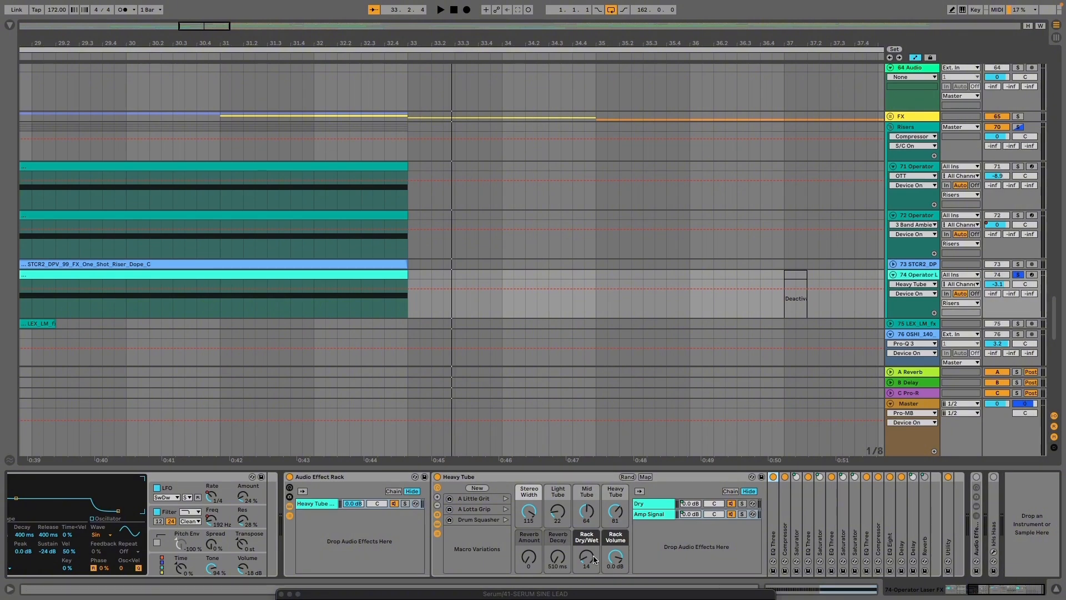
Show the LFO Sync automation of the Laser FX rack's first Operator on track 74
left_click(915, 284)
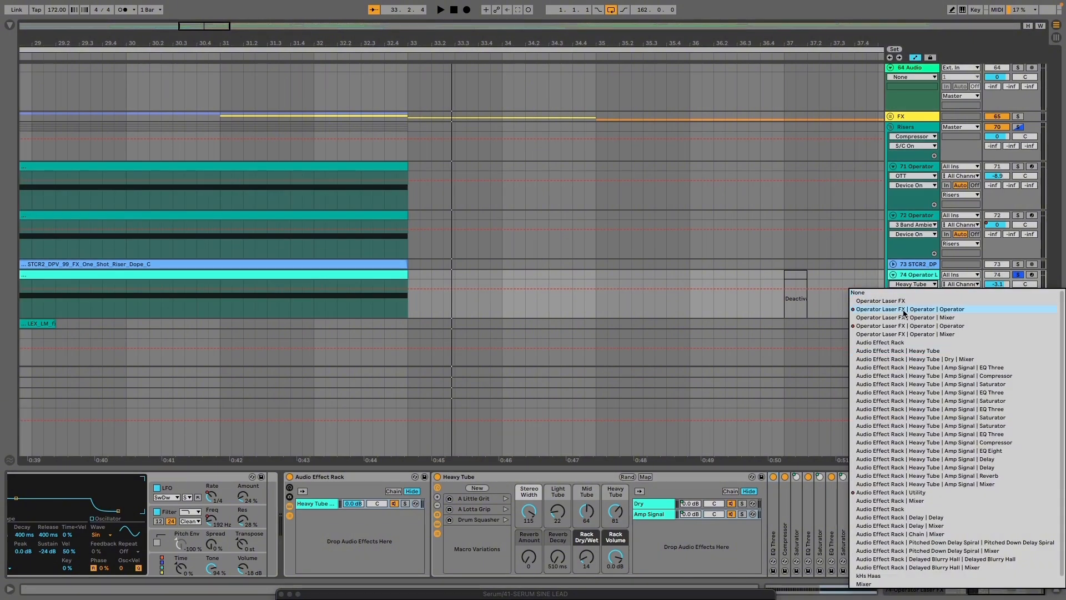
left_click(904, 309)
left_click(902, 294)
scroll(925, 444, "down", 10)
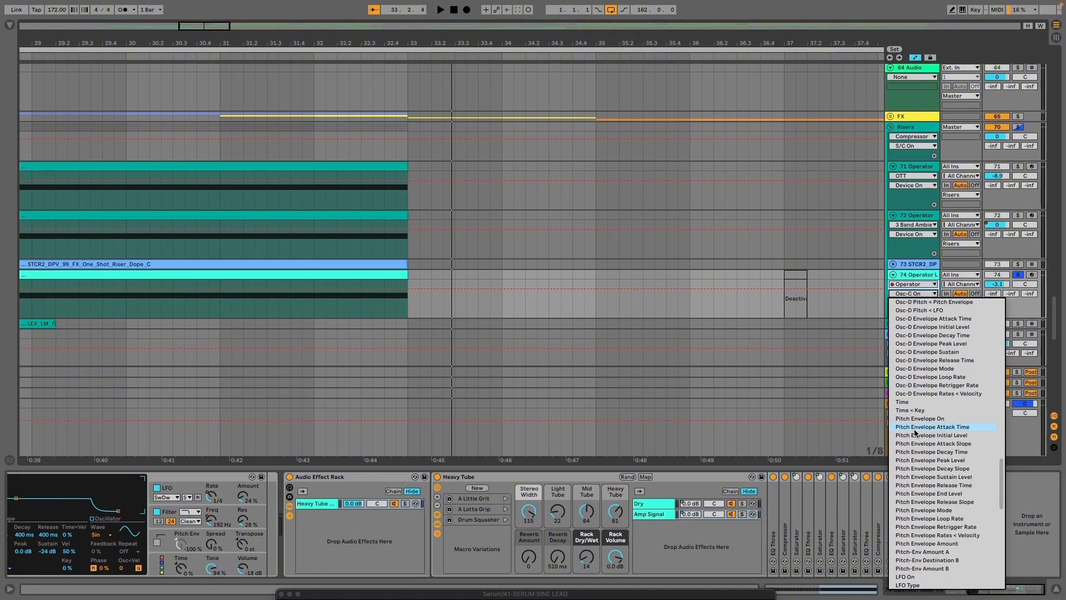
left_click(916, 369)
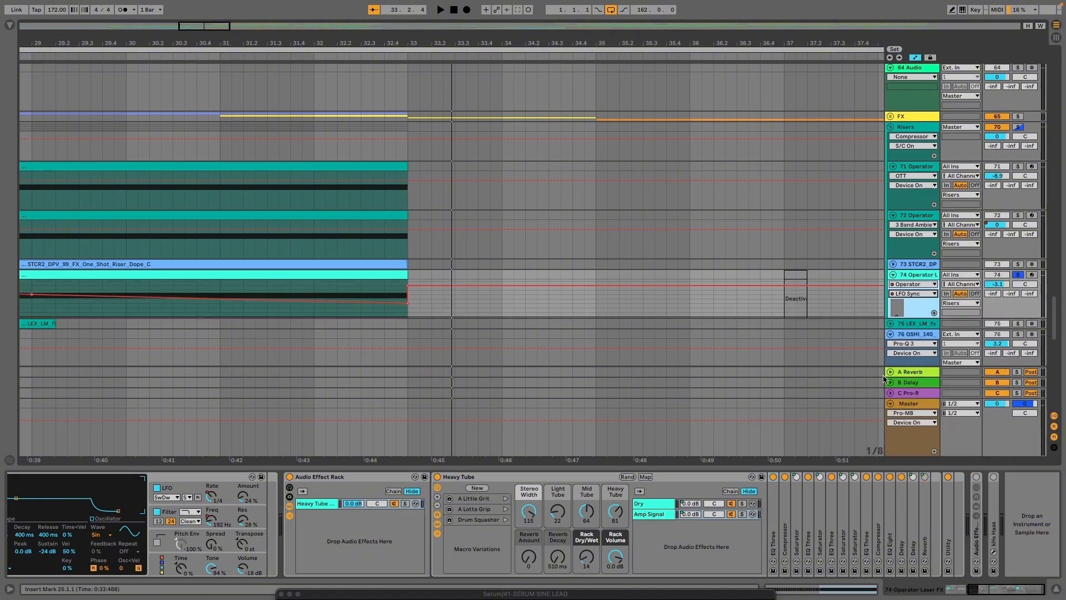
scroll(503, 331, "down", 3)
Show the A Fine automation of the Laser FX rack's other Operator on track 74 and check which other devices are automated
left_click(908, 285)
left_click(907, 285)
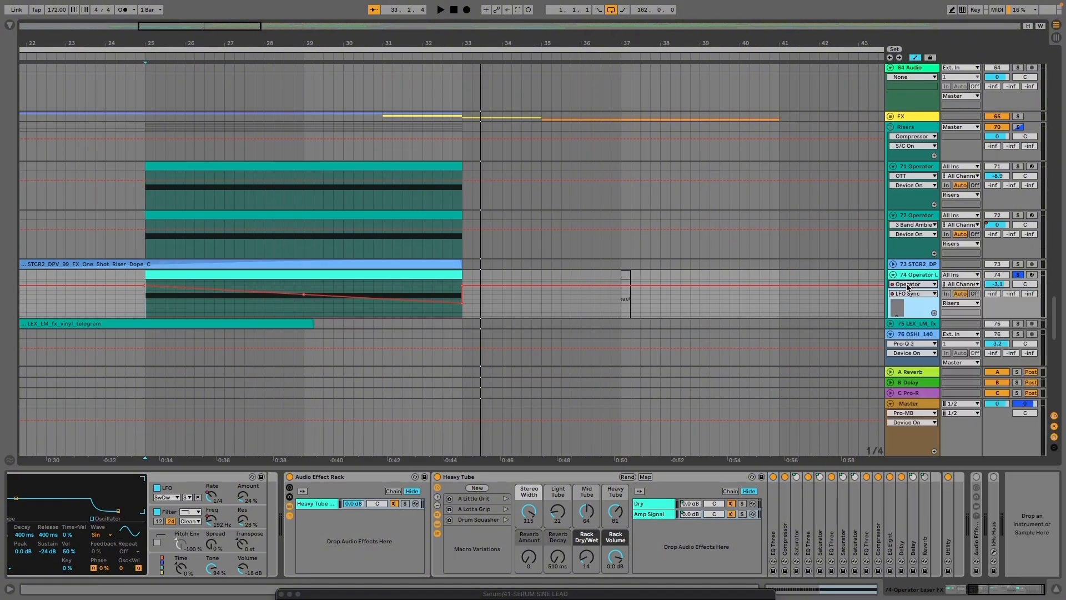
left_click(907, 285)
left_click(879, 330)
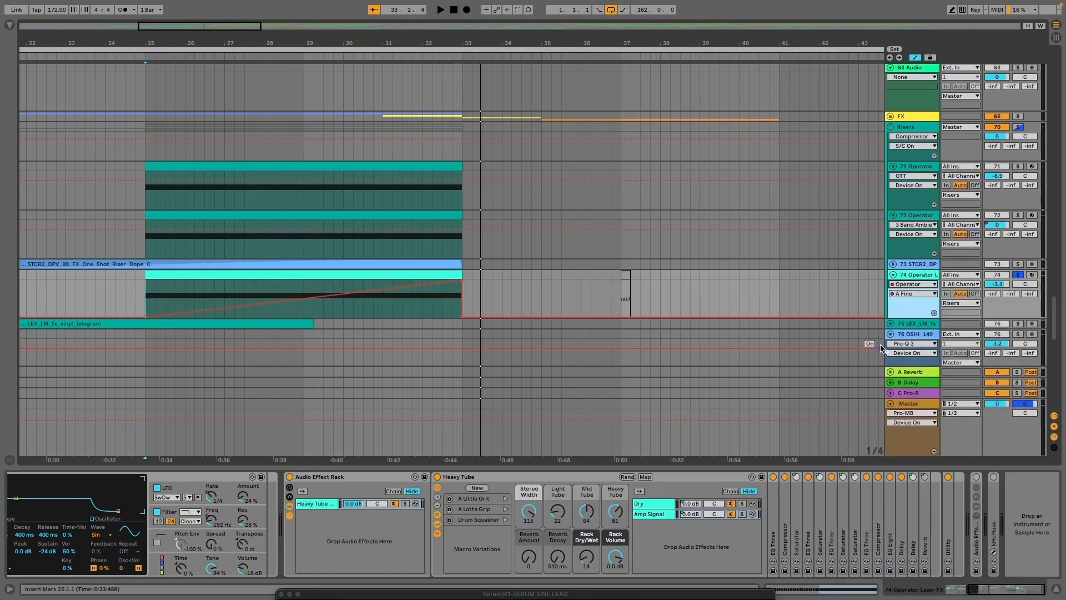
left_click(906, 285)
scroll(919, 397, "down", 1)
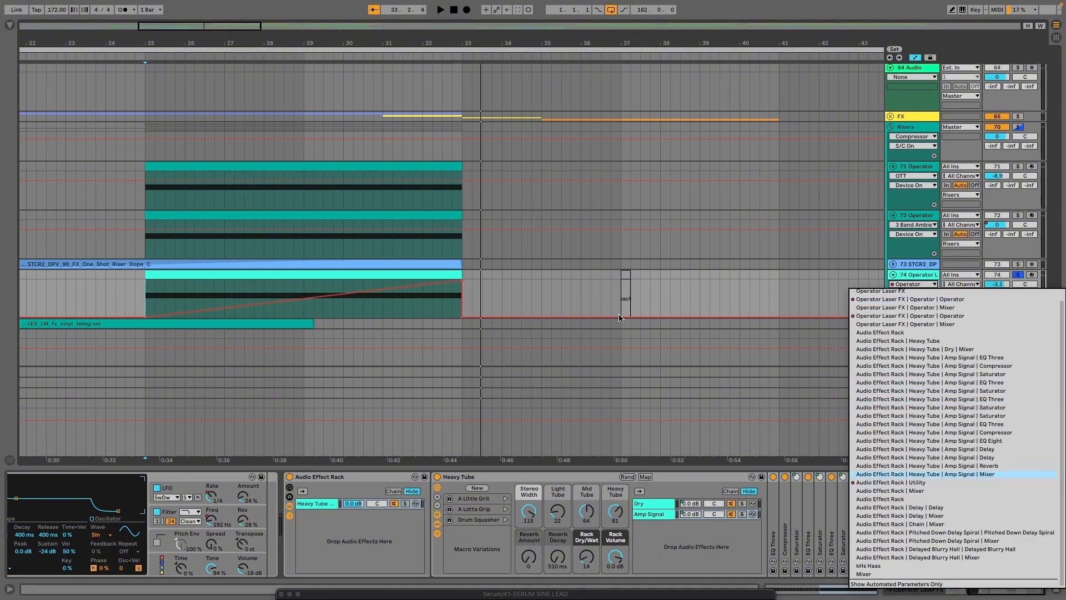
left_click(619, 315)
Unsolo track 74 and play the riser layers together from bar 25
scroll(453, 307, "down", 4)
left_click(320, 291)
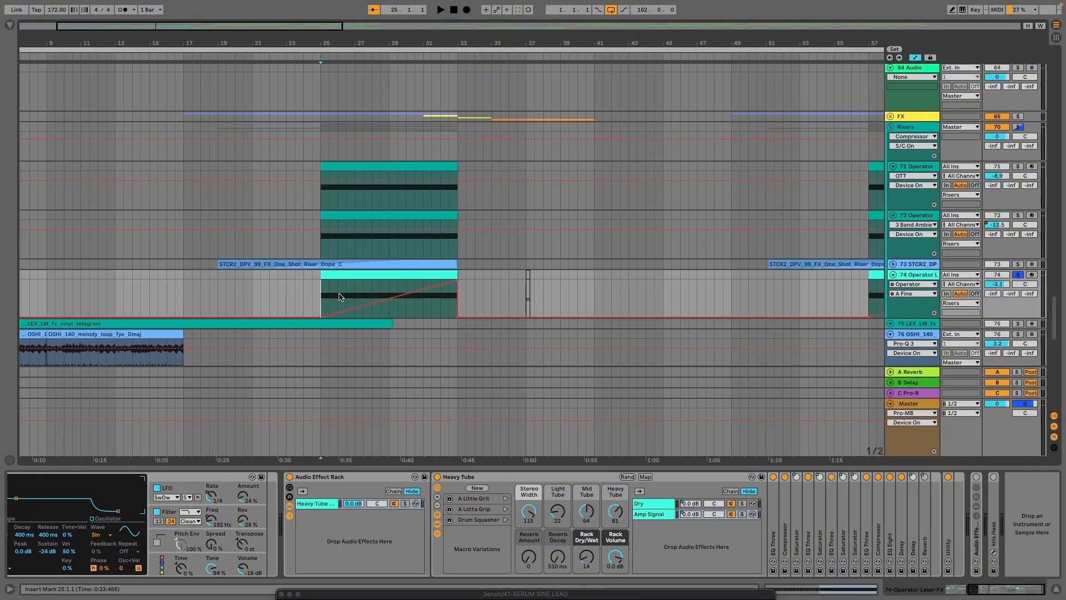
scroll(339, 296, "up", 2)
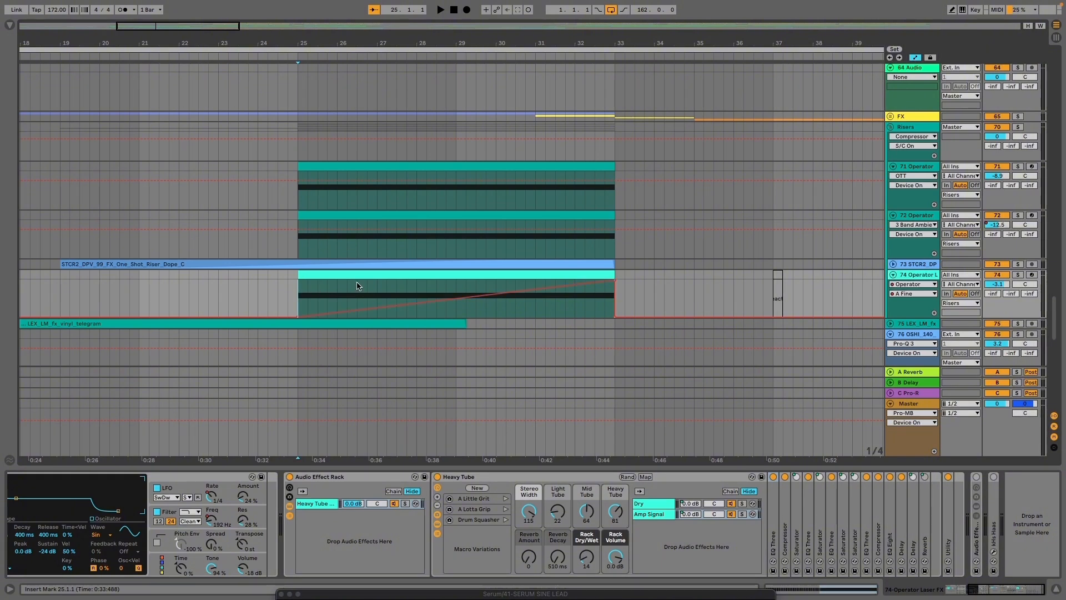
key("space")
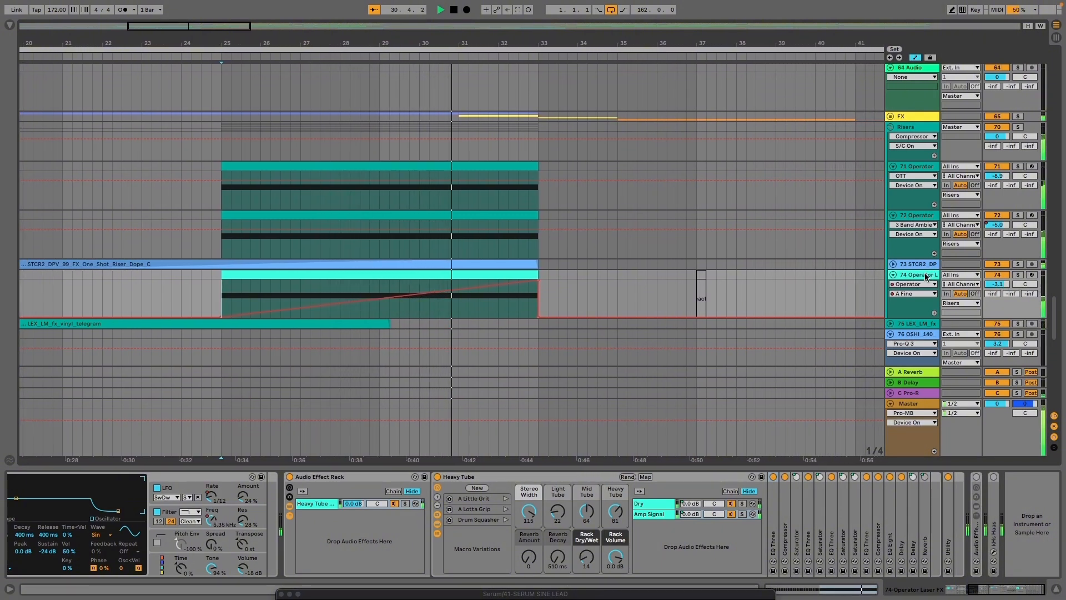
Reset track 74's volume to 0 dB during playback, then stop at the end of the riser
left_click(997, 284)
double_click(999, 284)
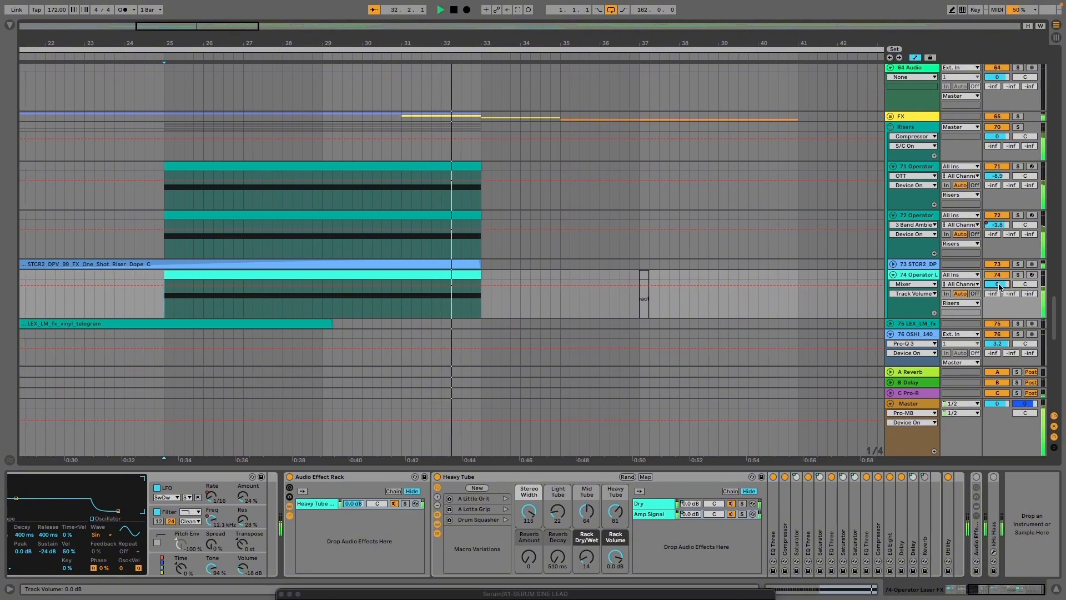
key("space")
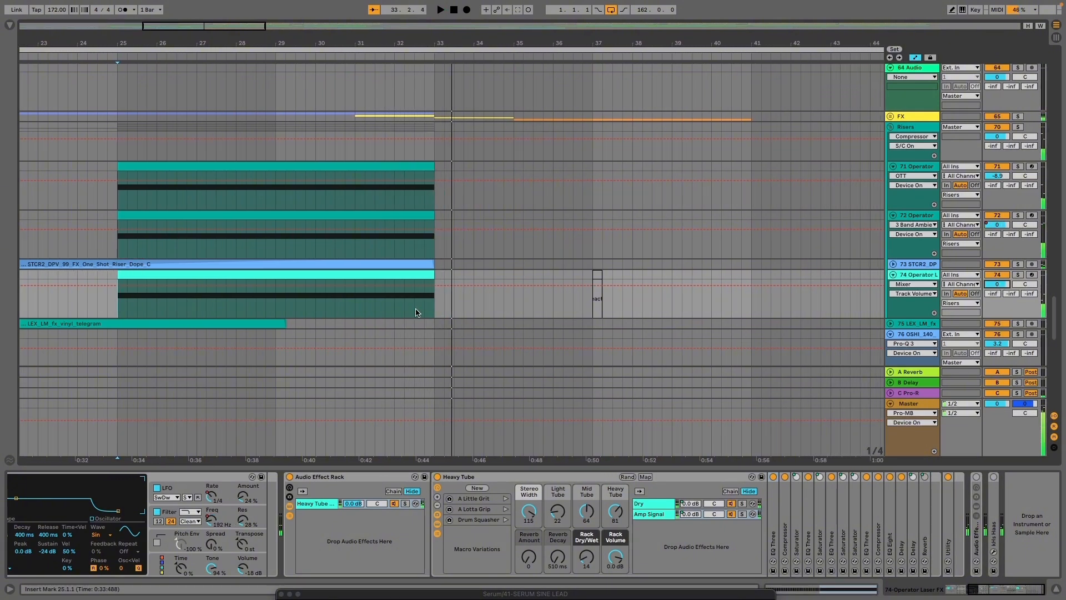
Play the riser's ending from late bar 30 and toggle track 74's activator to compare the mix with and without it
scroll(345, 309, "up", 3)
left_click(345, 310)
key("s")
key("space")
key("s")
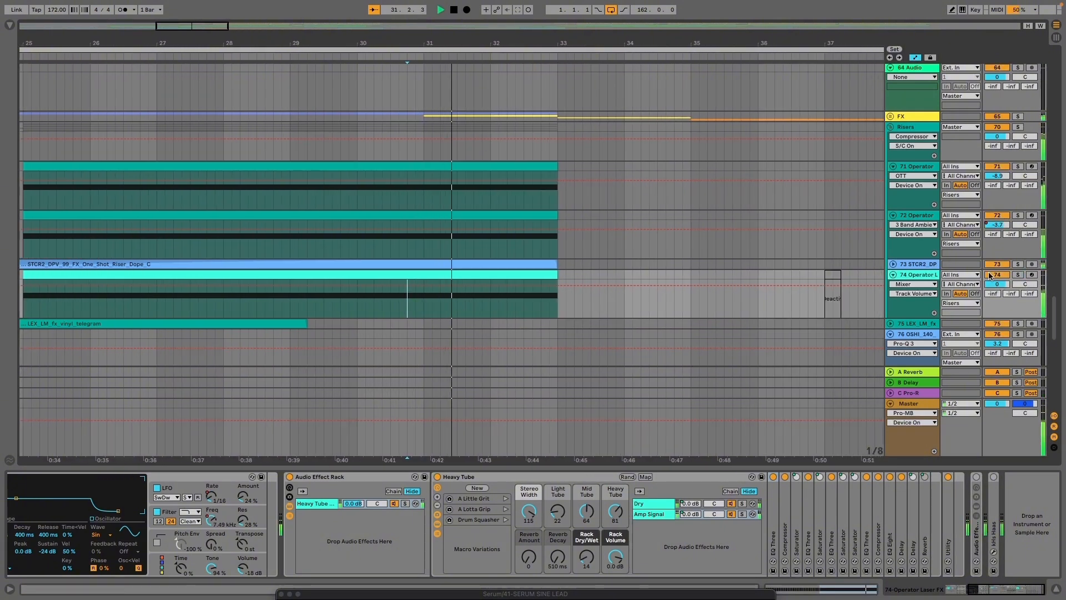
left_click(990, 275)
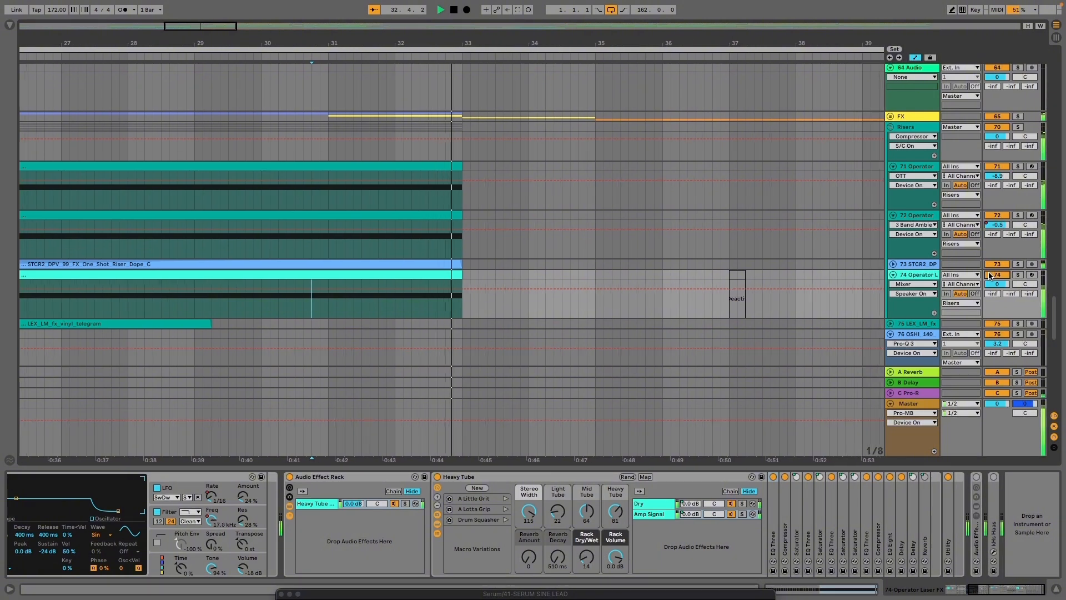
Stop playback and hide the automation lanes in the arrangement
key("space")
scroll(575, 331, "down", 3)
scroll(553, 289, "up", 3)
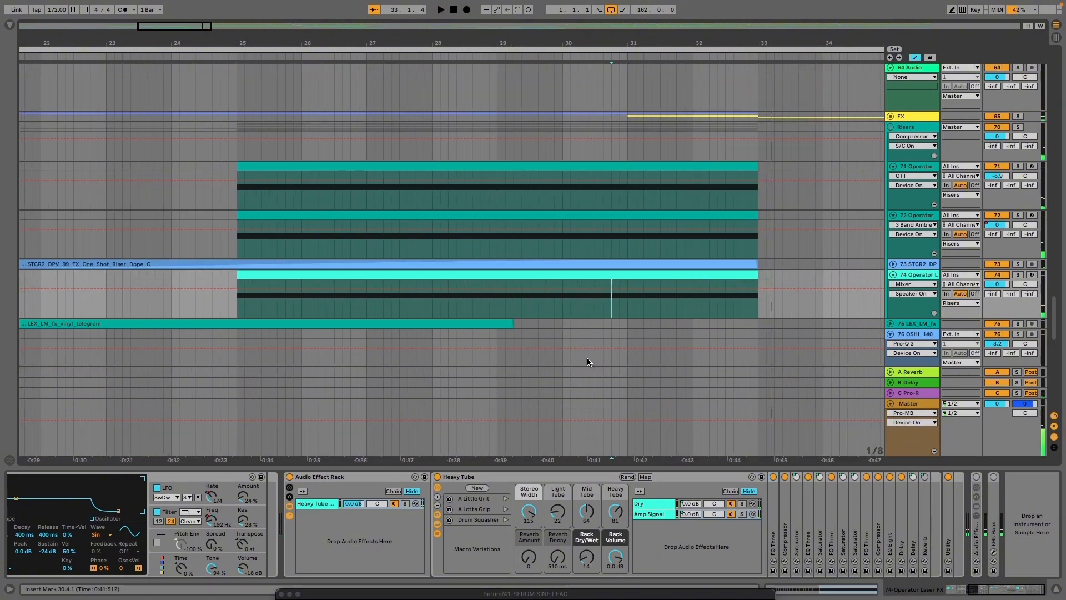
key("a")
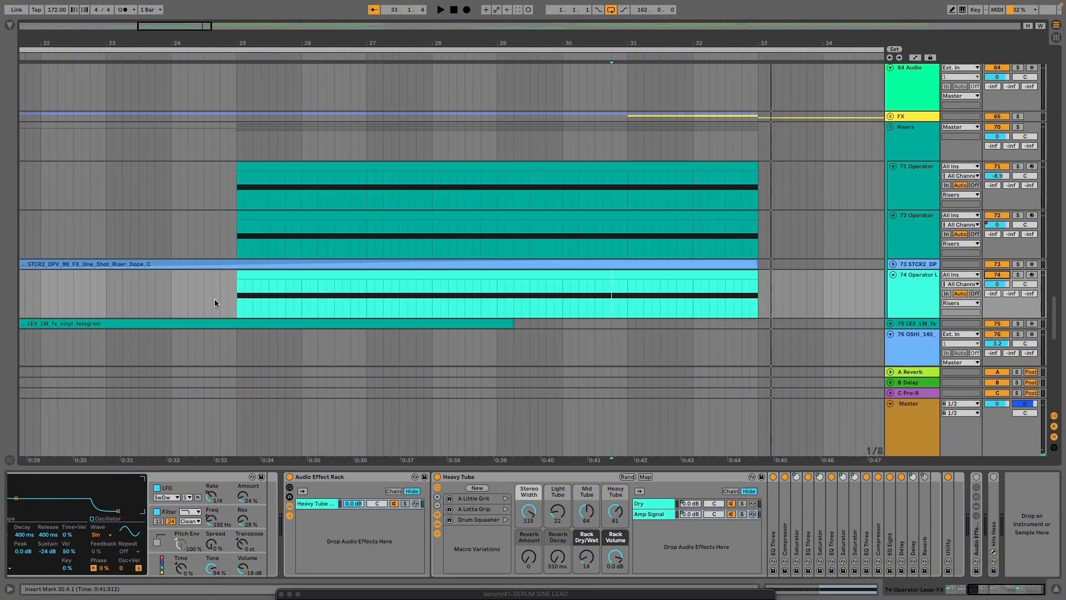
Play the soloed Laser FX riser on track 74 from just before bar 25 and toggle the Heavy Tube rack to compare the sound
left_click_drag(238, 298, 311, 287)
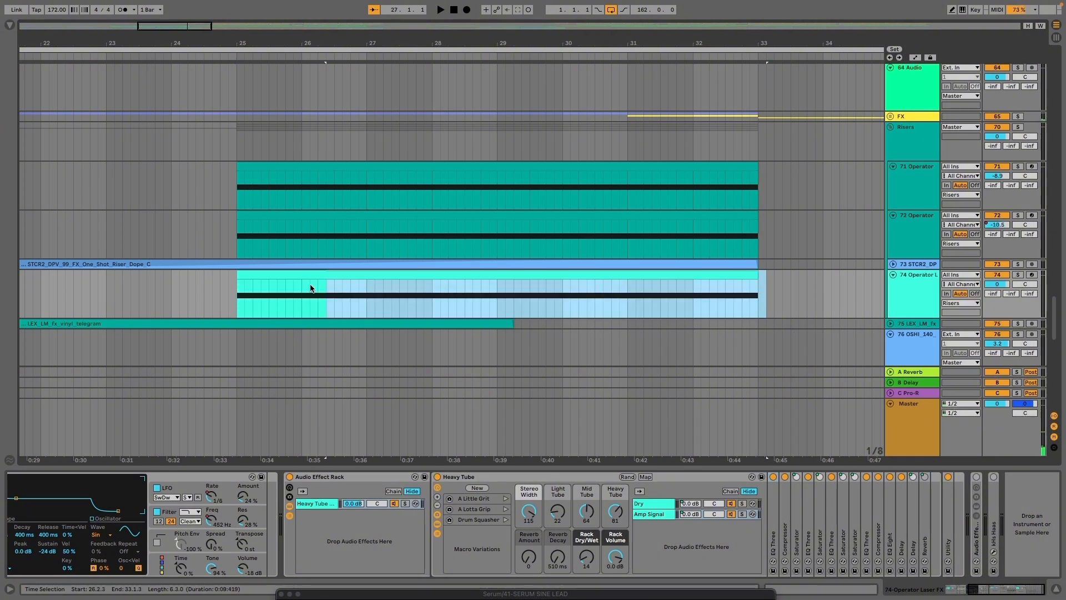
left_click_drag(230, 292, 776, 293)
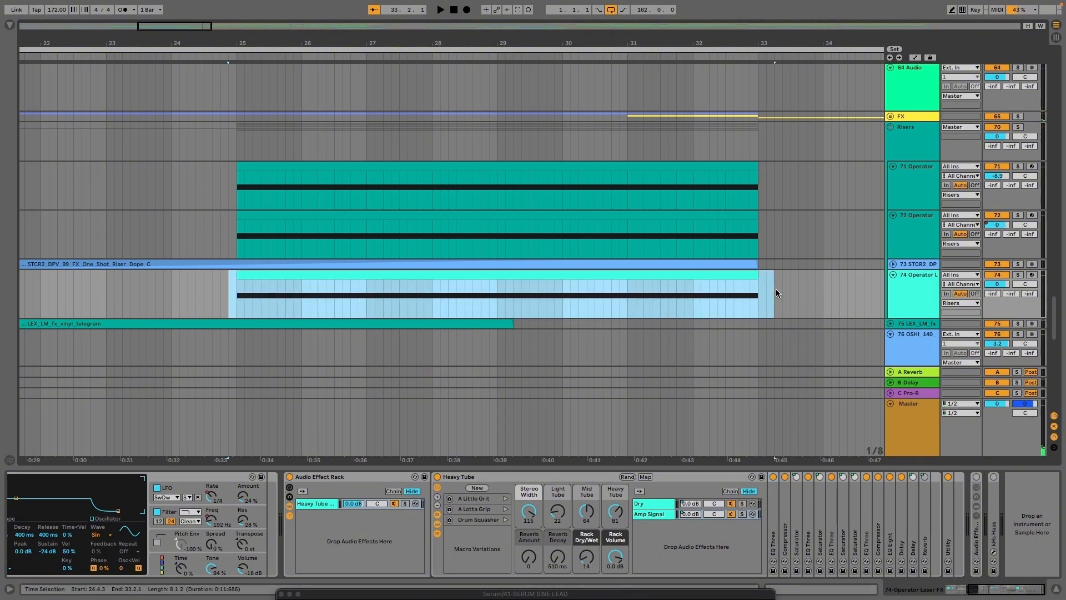
left_click(914, 291)
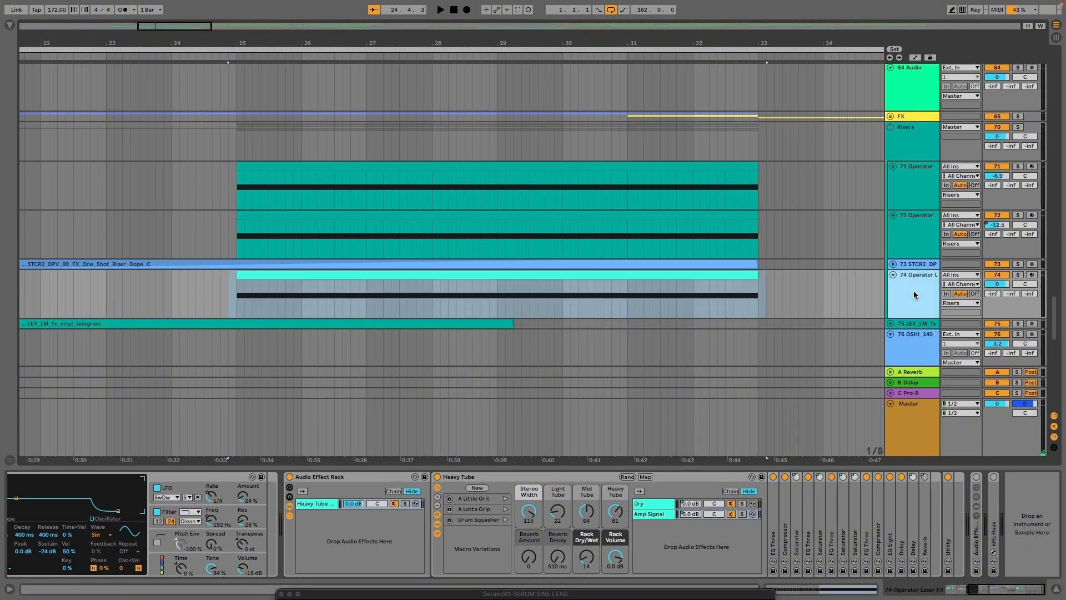
left_click(773, 513)
double_click(542, 477)
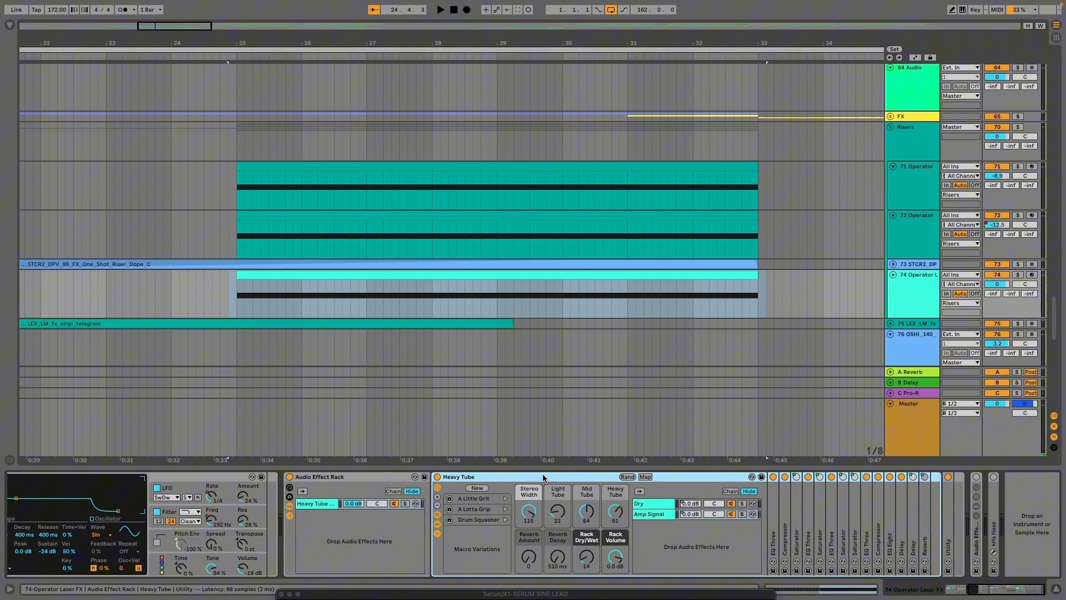
left_click(437, 477)
key("space")
key("s")
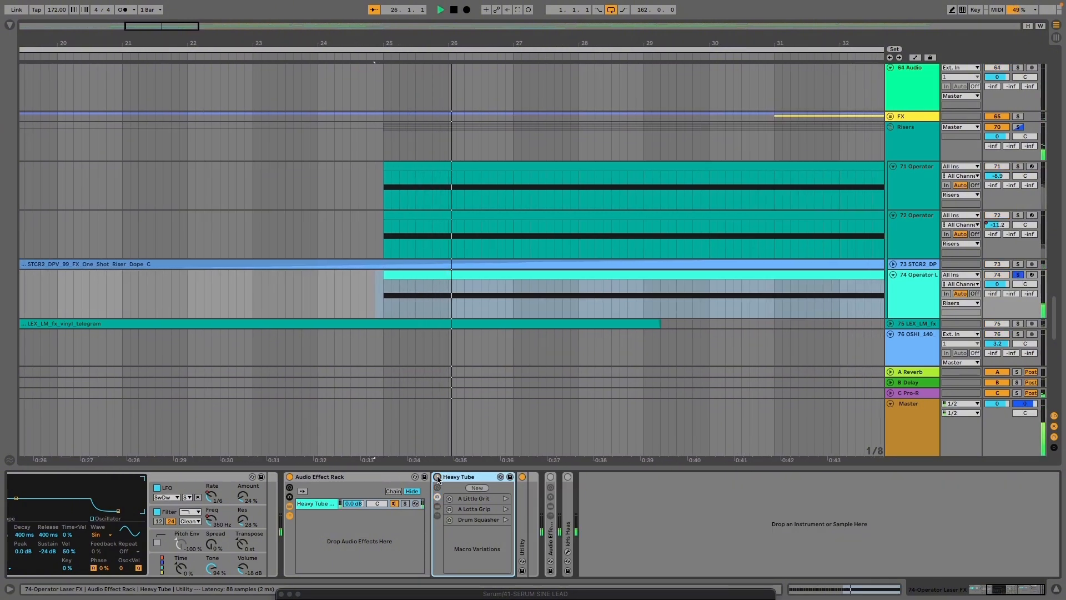
left_click(438, 477)
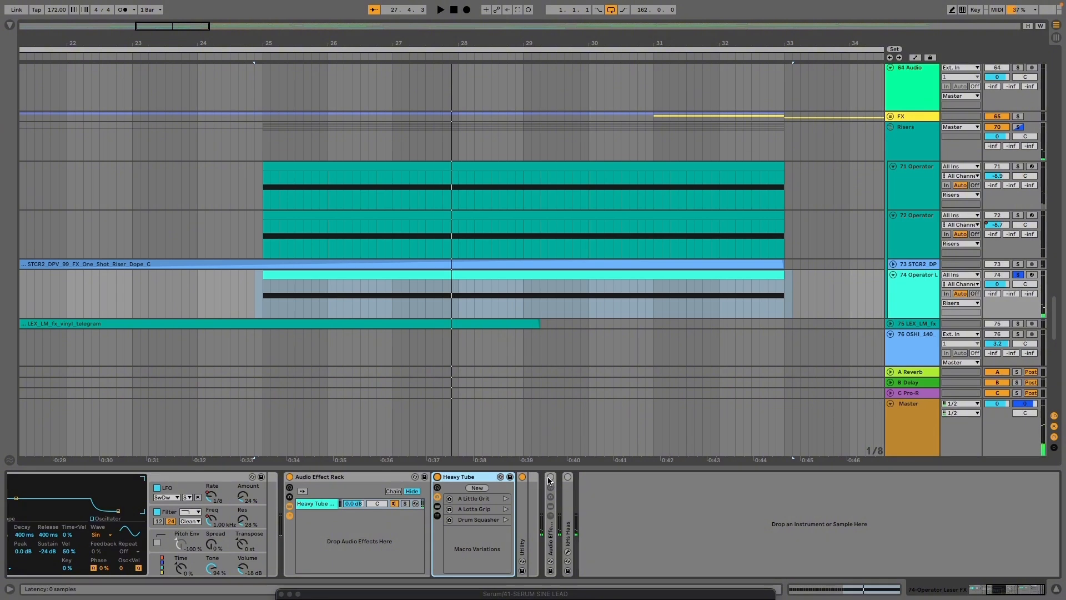
Unfold and enable the second Audio Effect Rack on track 74 and look through its Delay, Chain and Pitched Down chains
left_click(550, 516)
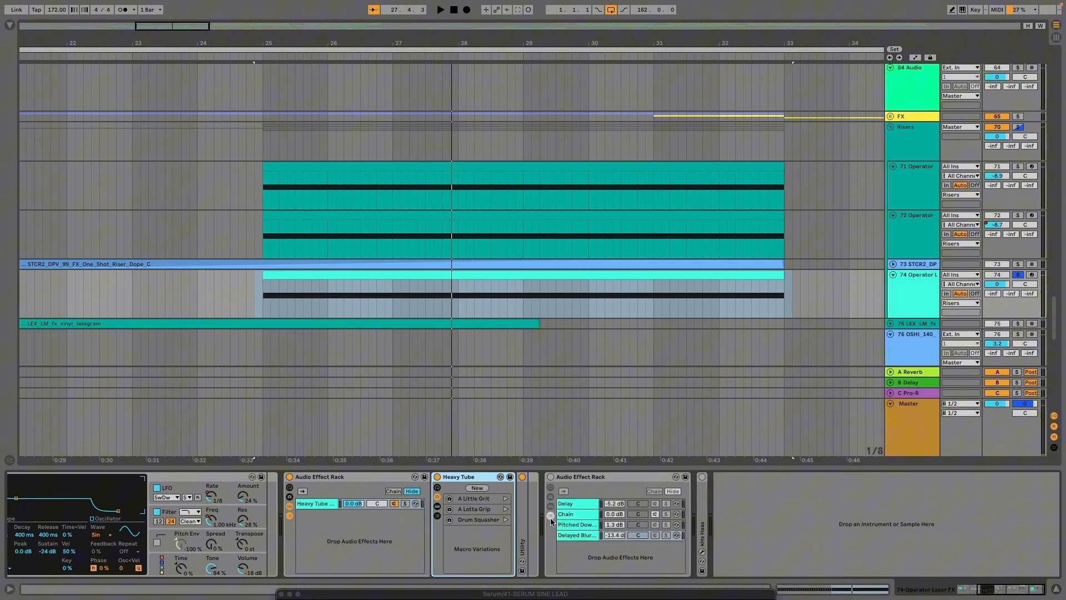
left_click(550, 477)
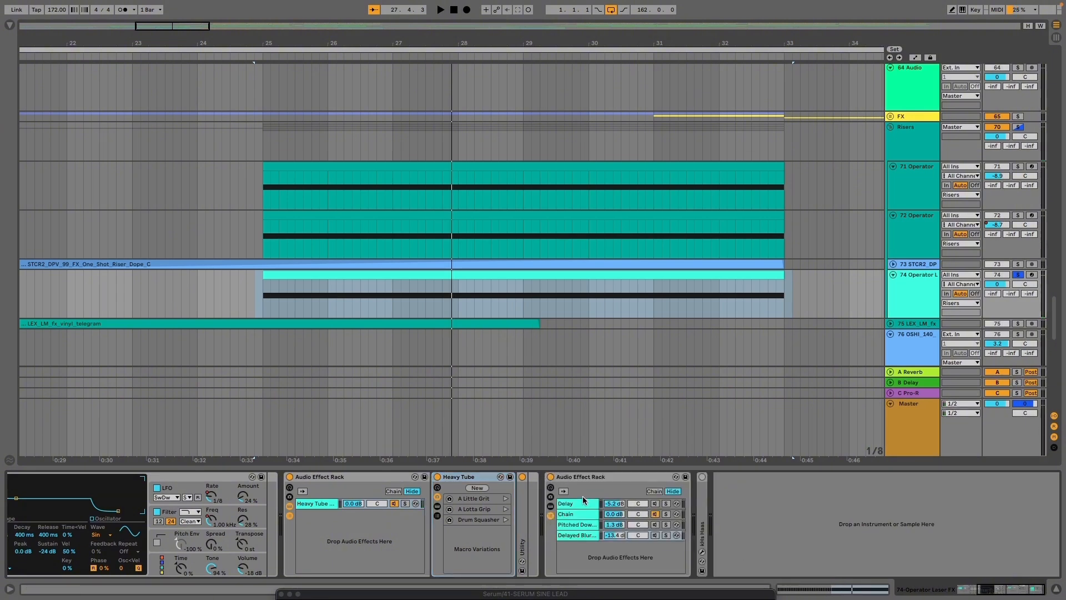
left_click(583, 504)
left_click(583, 515)
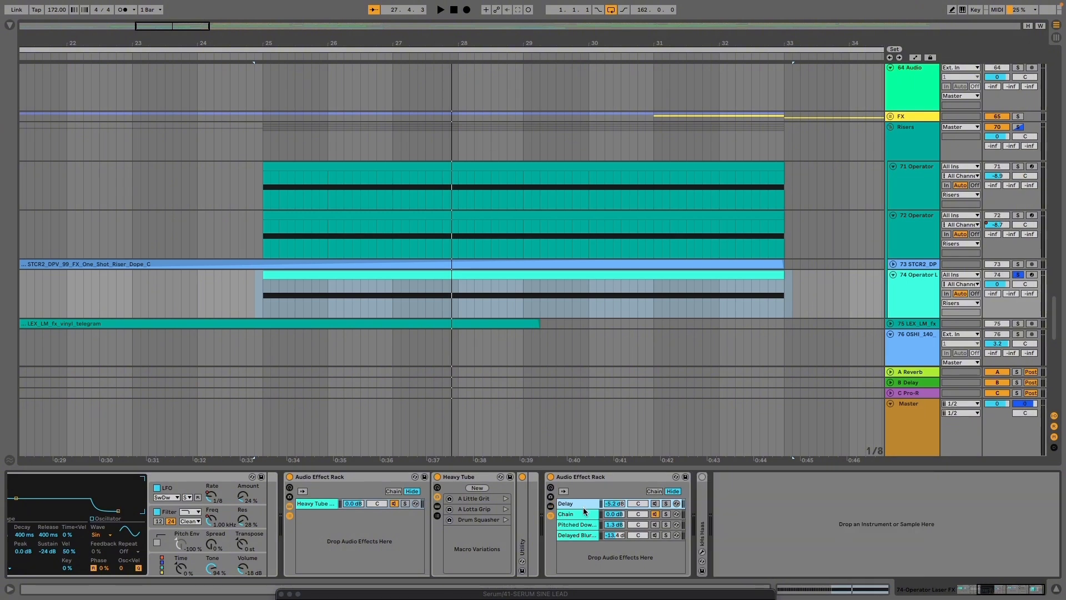
left_click(584, 525)
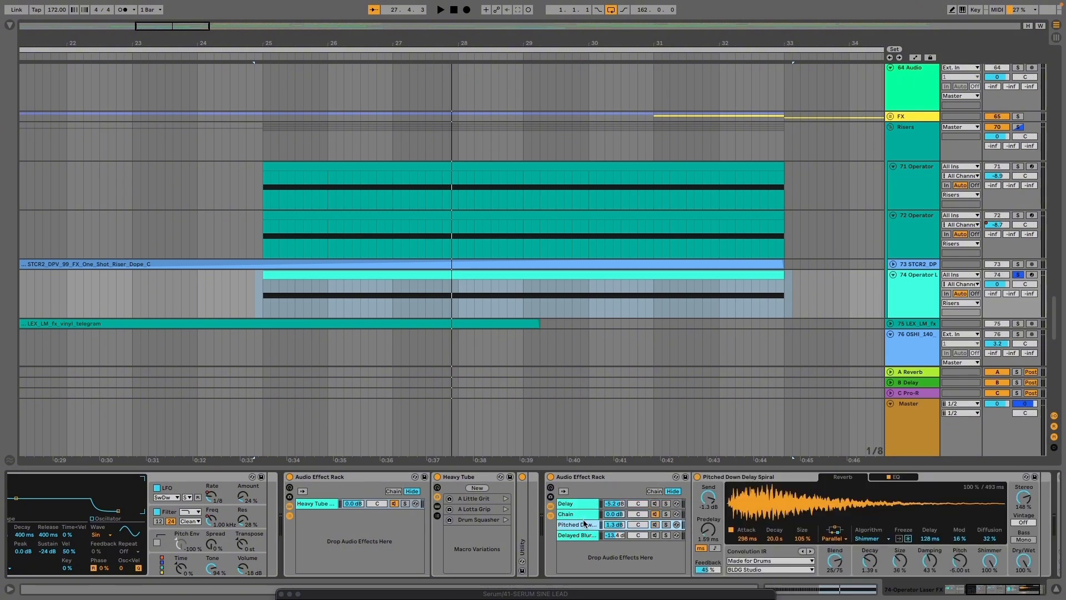
left_click(584, 517)
Open the kHs Haas plug-in on track 74, audition the soloed riser through it, and close and fold the plug-in
double_click(705, 528)
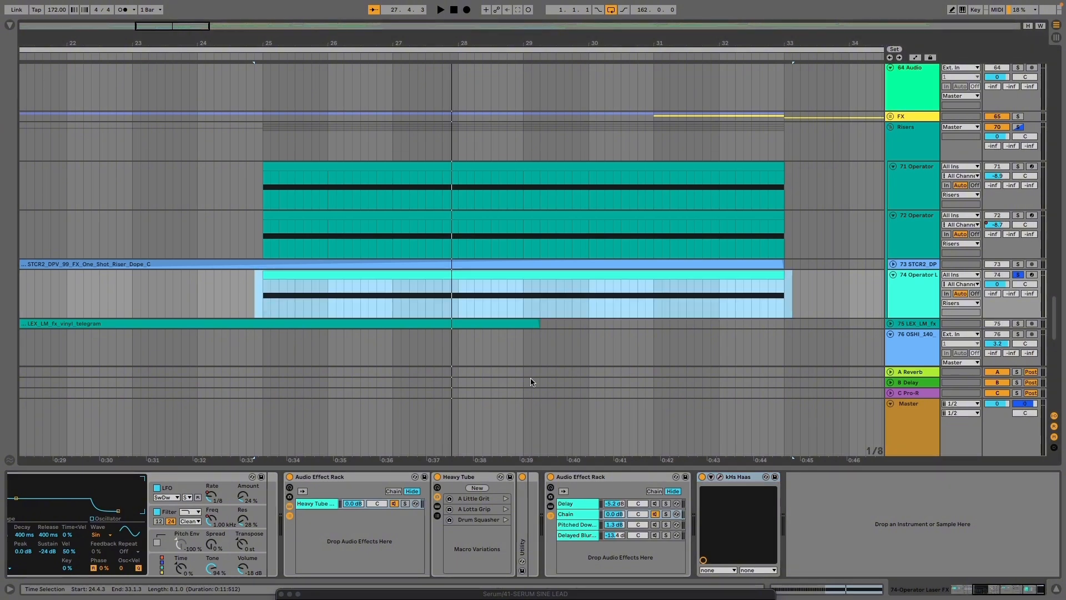
scroll(360, 326, "down", 5)
left_click(720, 477)
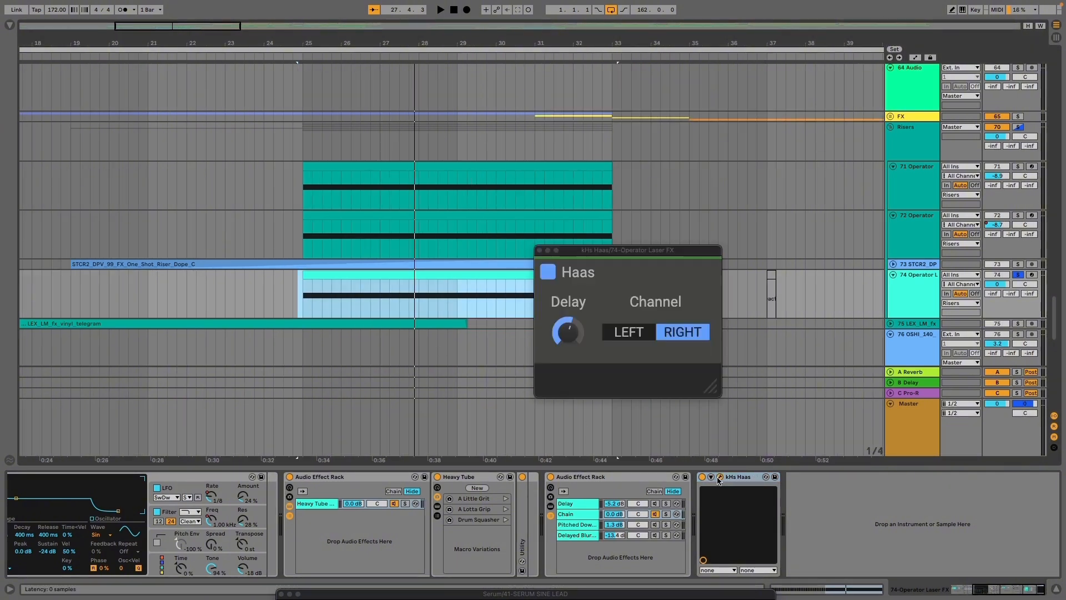
key("space")
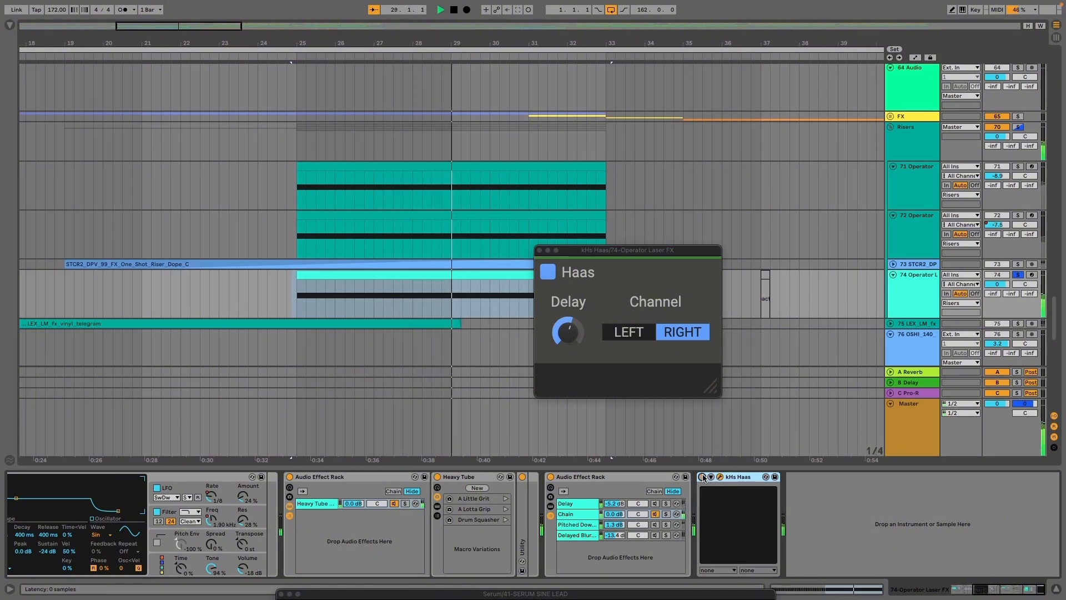
left_click(540, 251)
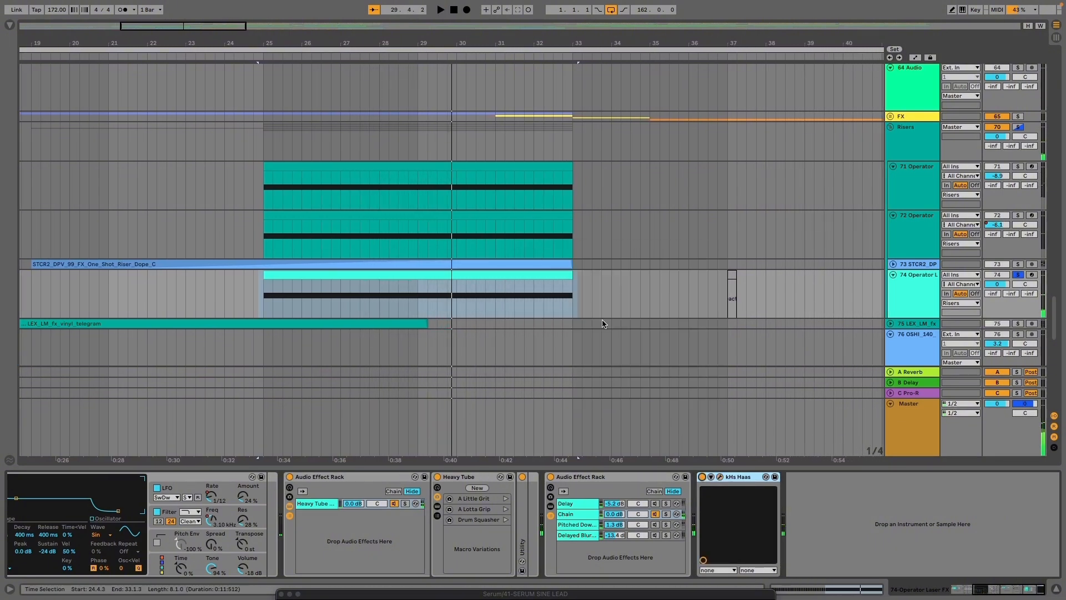
double_click(736, 481)
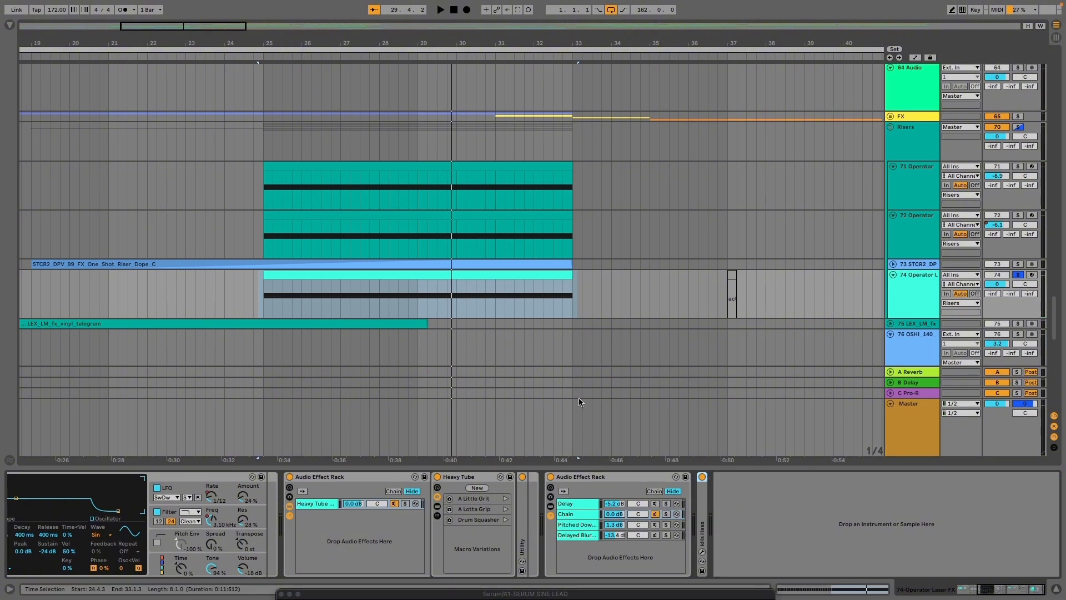
Search the browser's audio effects for "align" and add Align Delay at the end of track 74's device chain
key("alt+super+b")
left_click(34, 24)
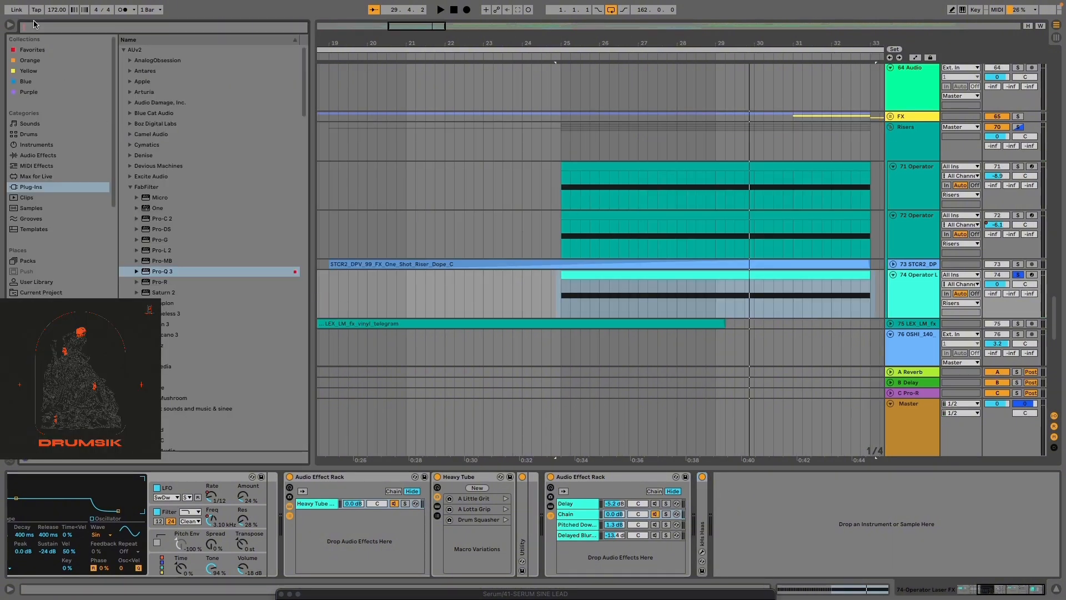
type("allign")
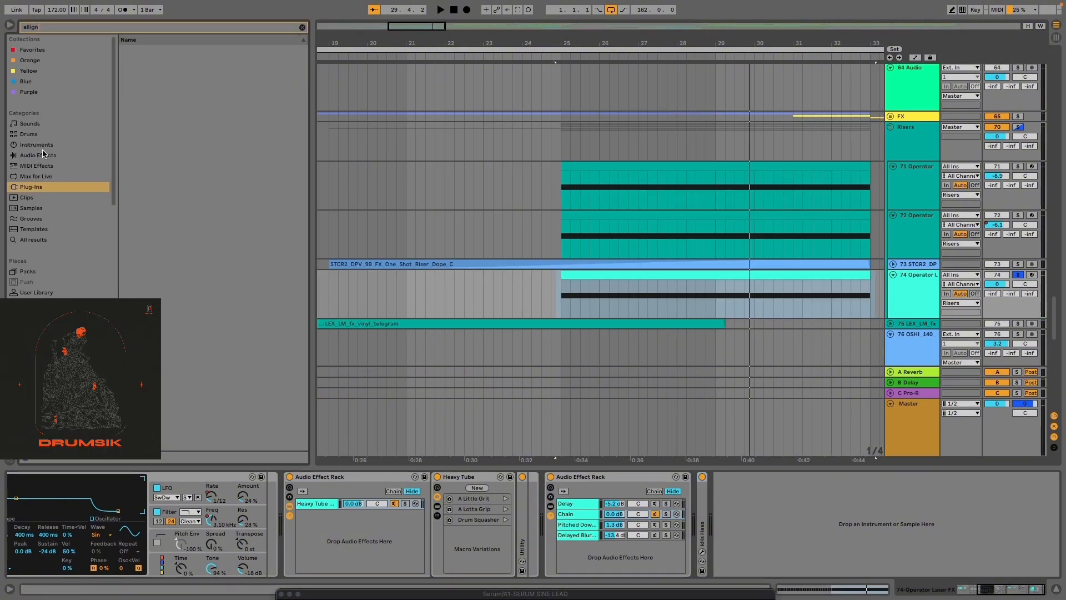
left_click(43, 155)
left_click(38, 188)
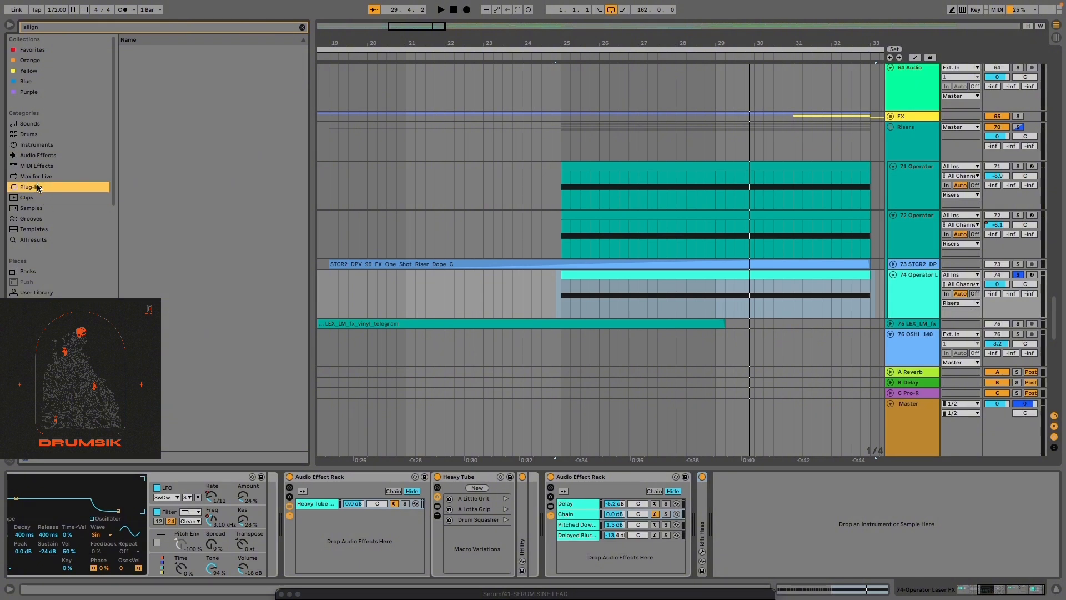
key("BackSpace")
key("BackSpace")
key("BackSpace")
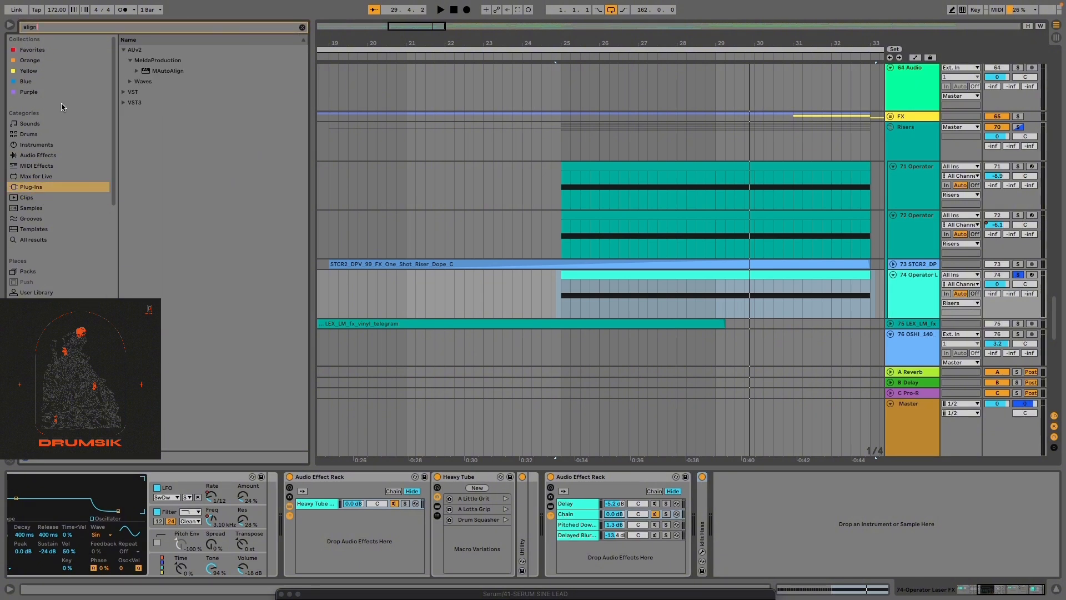
left_click(55, 156)
left_click_drag(145, 60, 512, 255)
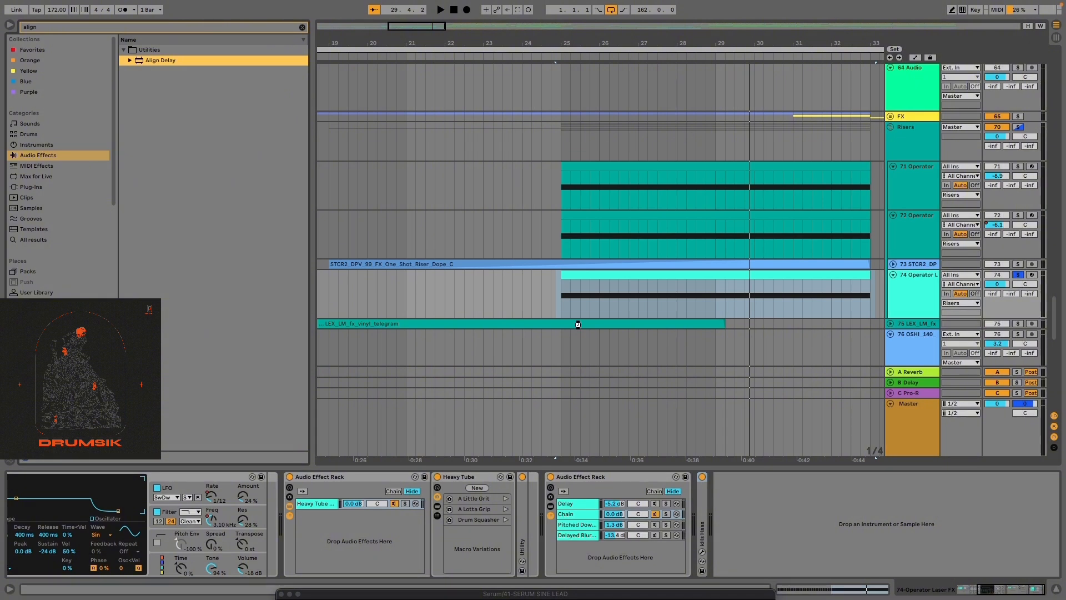
Play the riser from bar 25 while setting Align Delay to 86.33 ms left and 8.95 ms right, then bypass the device
scroll(578, 324, "up", 10)
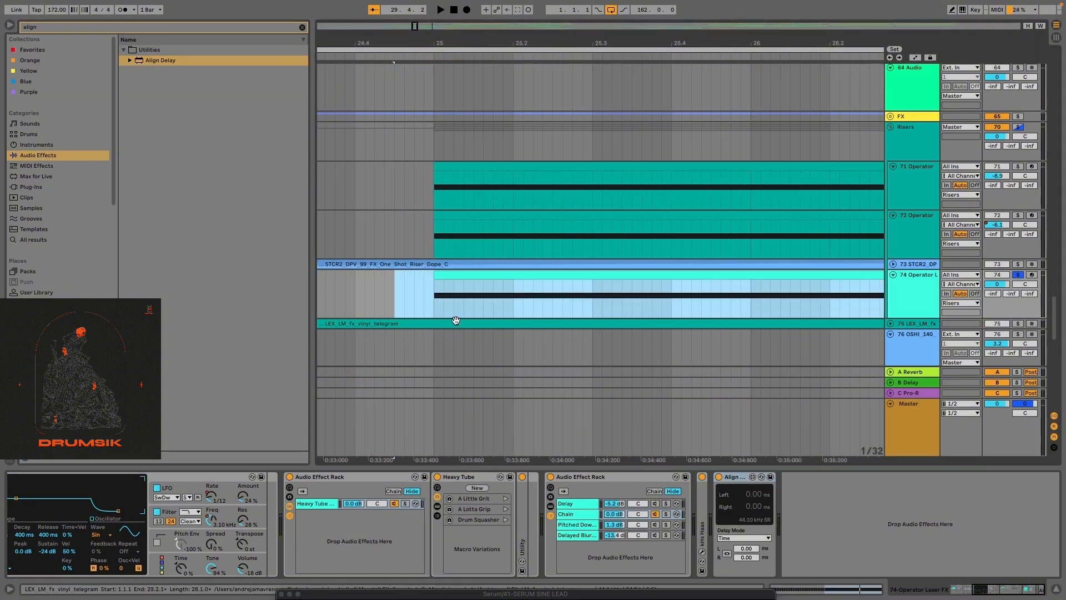
left_click(441, 305)
key("space")
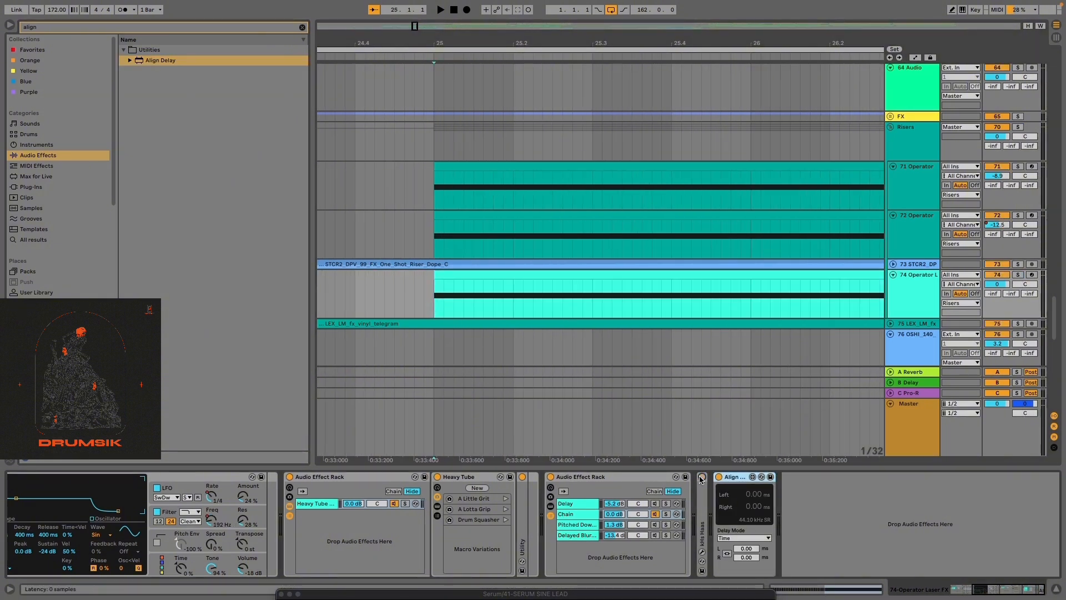
left_click_drag(746, 549, 746, 489)
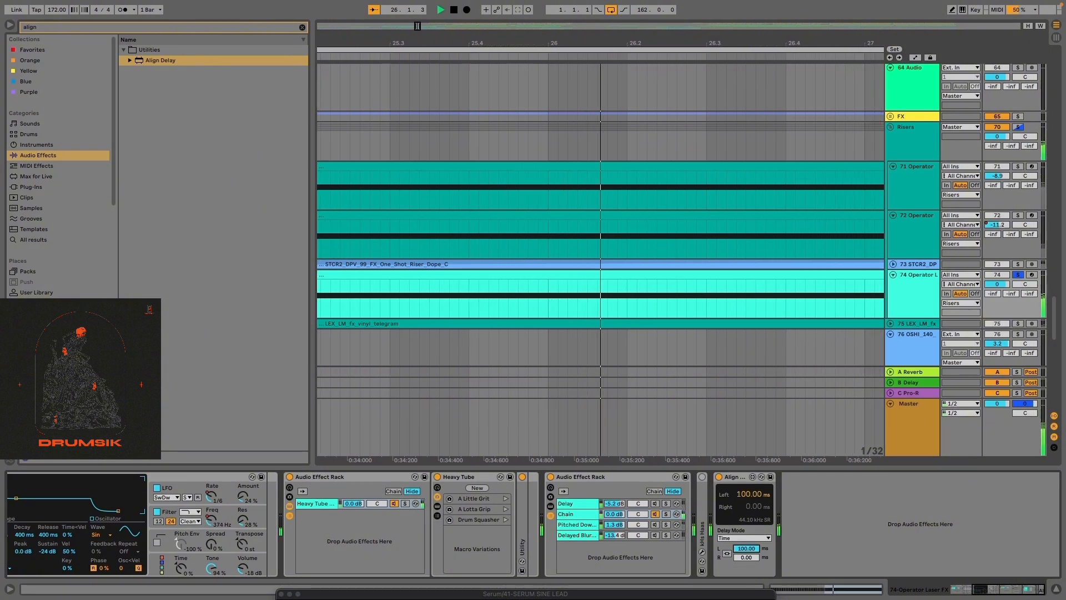
left_click_drag(746, 550, 748, 547)
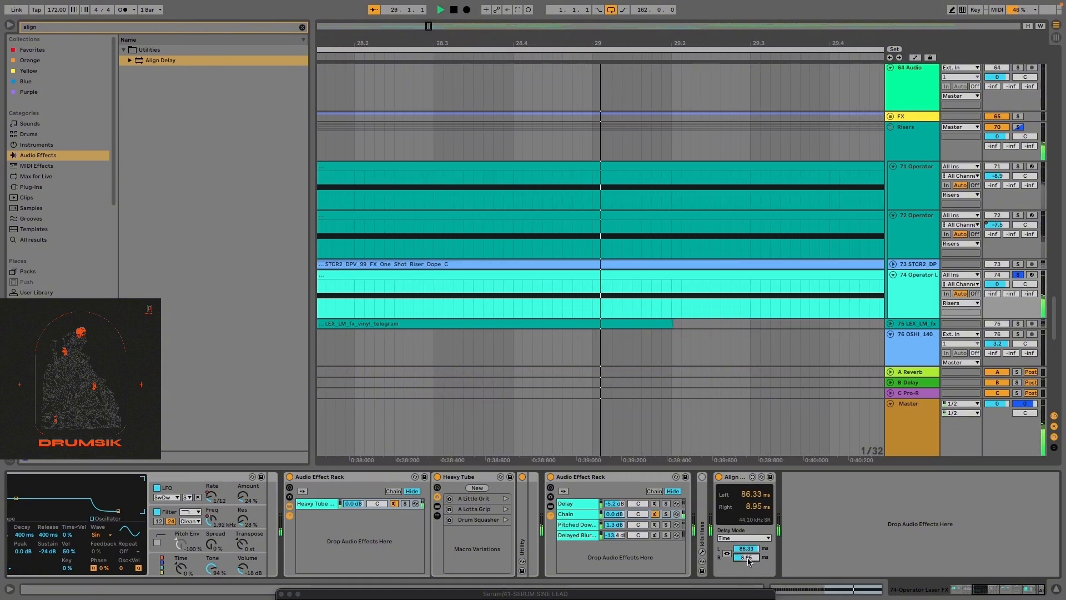
left_click(719, 476)
scroll(522, 315, "down", 10)
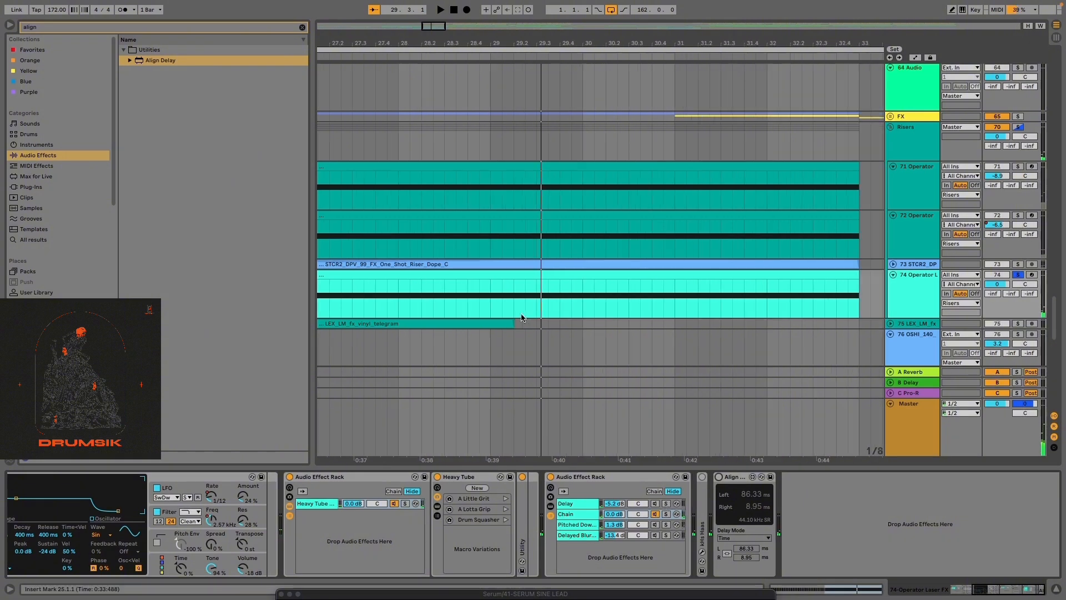
Survey the arrangement from the riser tracks back up to the SYNTHS group and fold Serum track 42
key("a")
scroll(522, 300, "down", 5)
key("a")
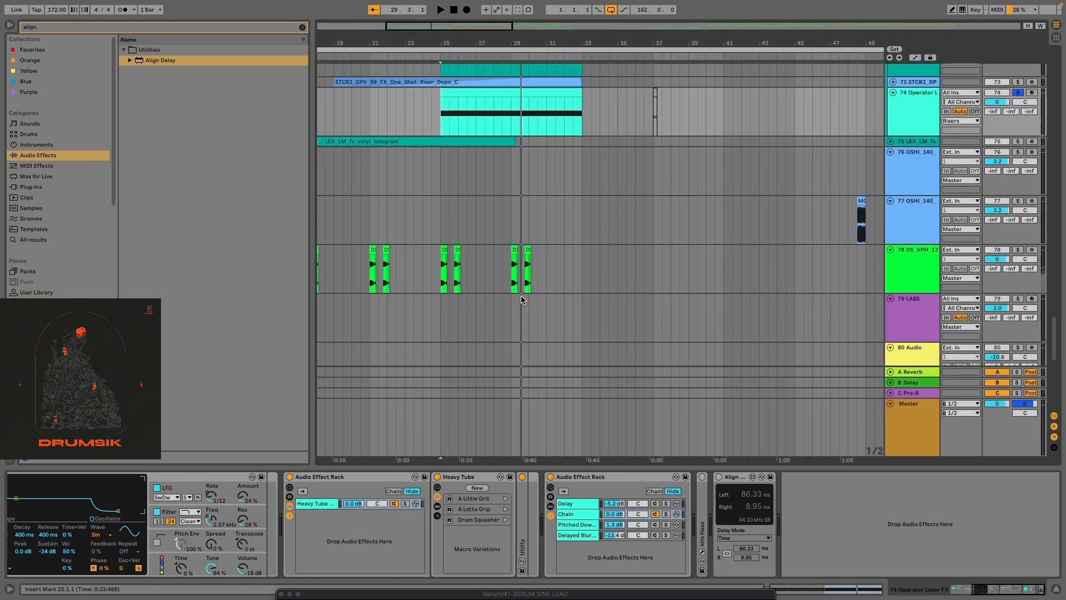
scroll(521, 301, "up", 10)
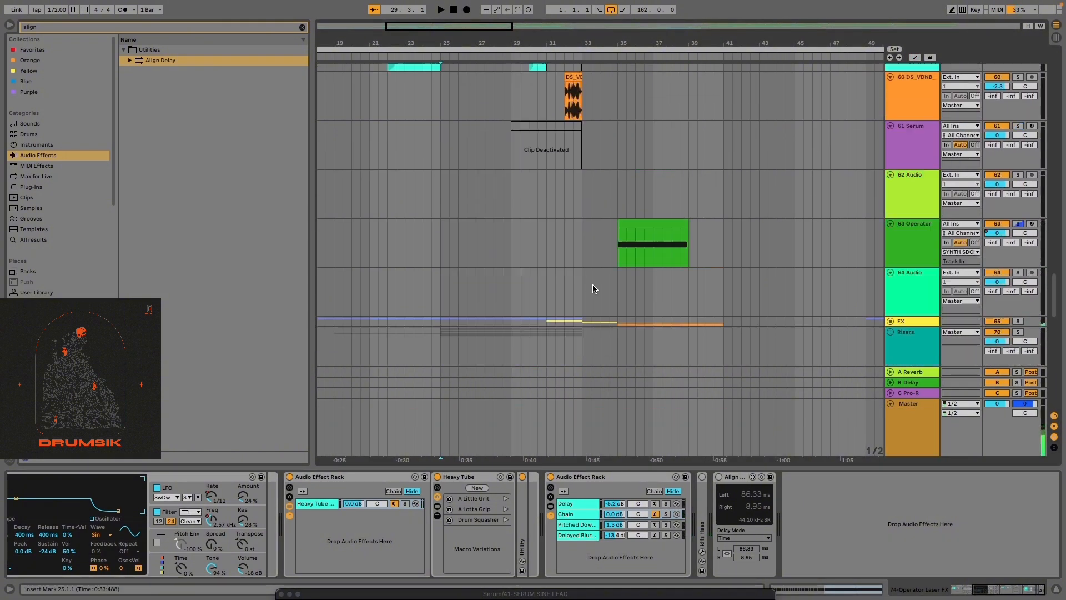
scroll(609, 276, "up", 6)
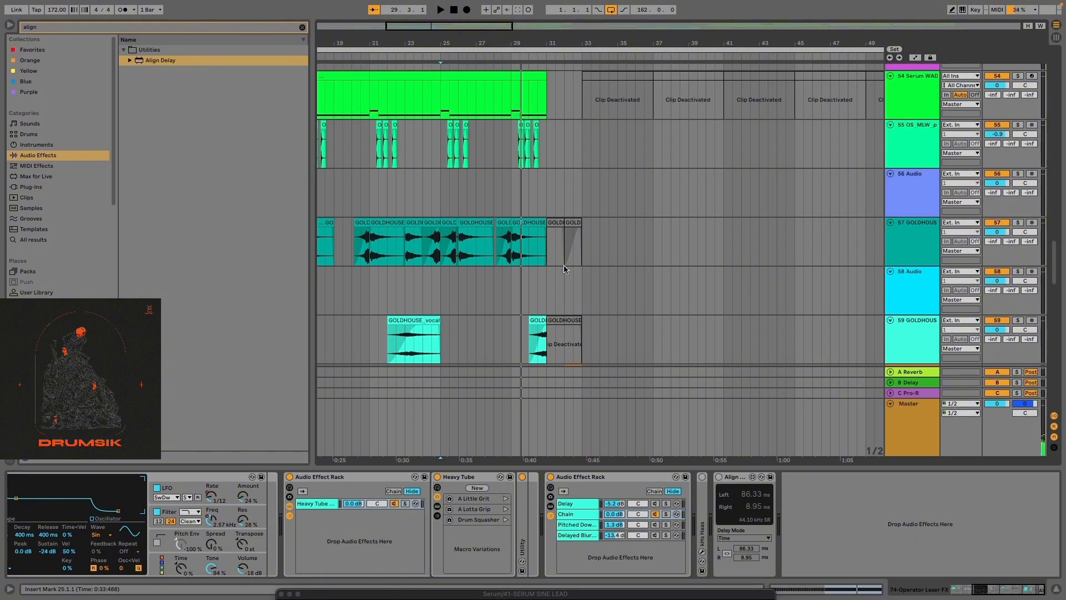
scroll(564, 269, "up", 4)
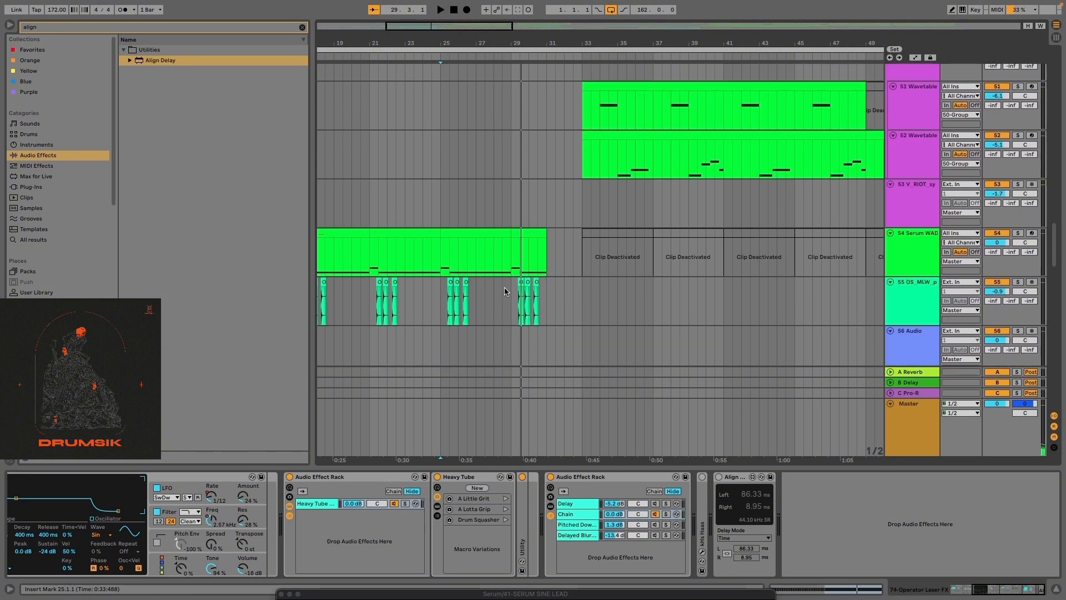
scroll(505, 291, "down", 8)
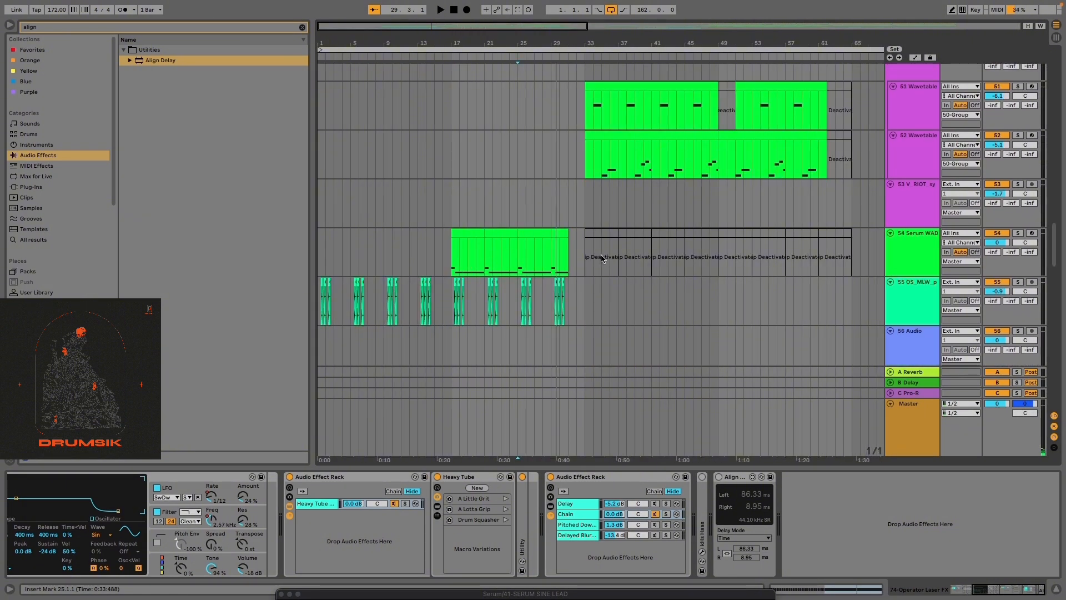
scroll(603, 259, "down", 4)
scroll(597, 260, "up", 12)
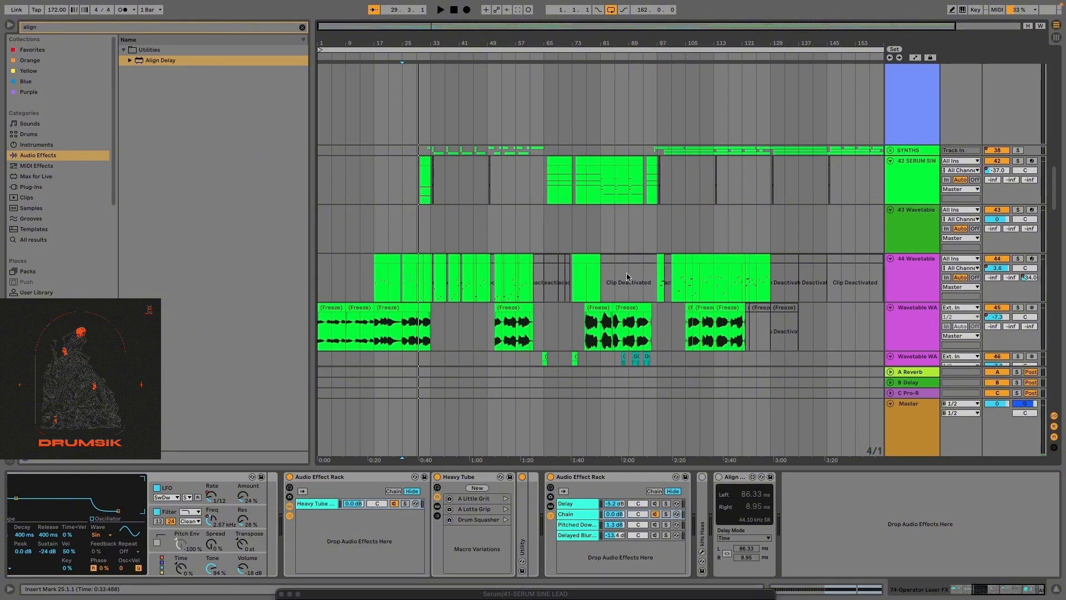
scroll(627, 276, "up", 5)
scroll(588, 276, "up", 4)
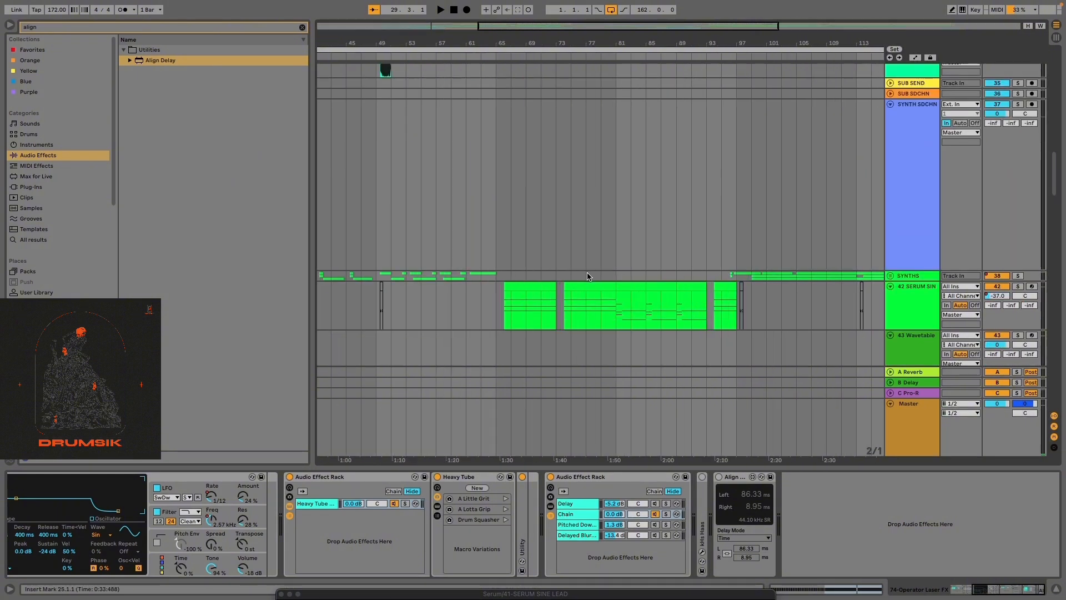
left_click(890, 287)
scroll(571, 255, "right", 5)
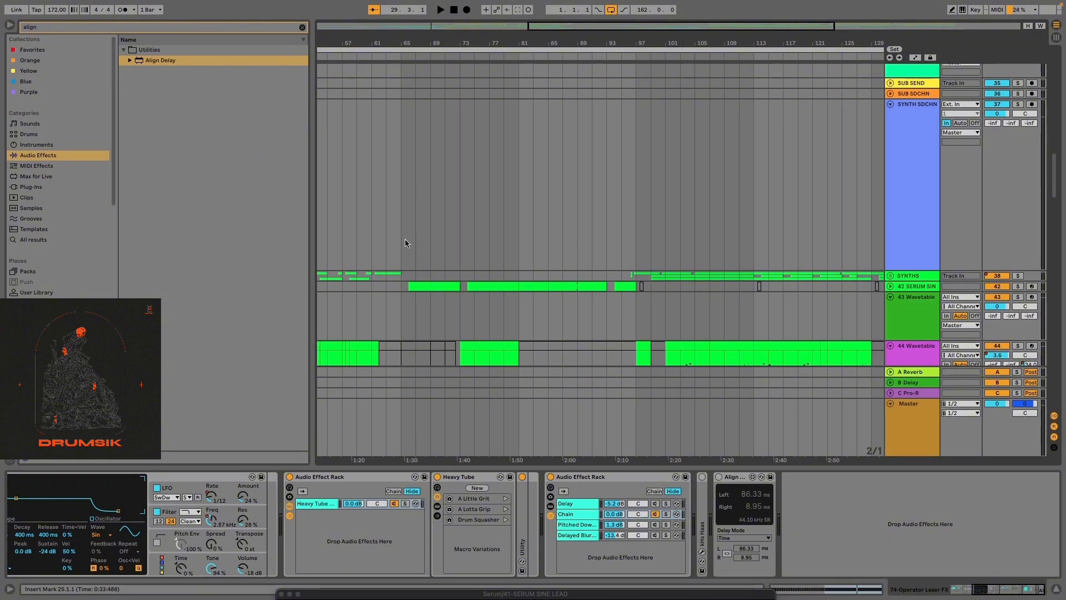
Select bars 33 to 65 and bars 97 to 134 on the SYNTH SDCHN track to compare the two drop sections
left_click(402, 238)
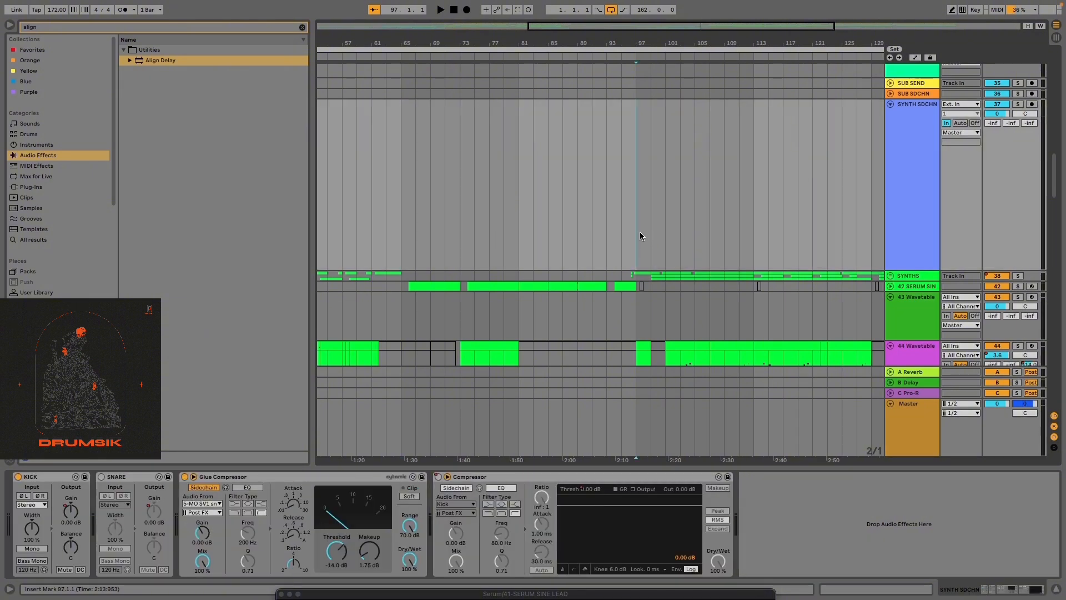
scroll(640, 236, "left", 10)
left_click_drag(436, 244, 666, 278)
scroll(722, 273, "down", 5)
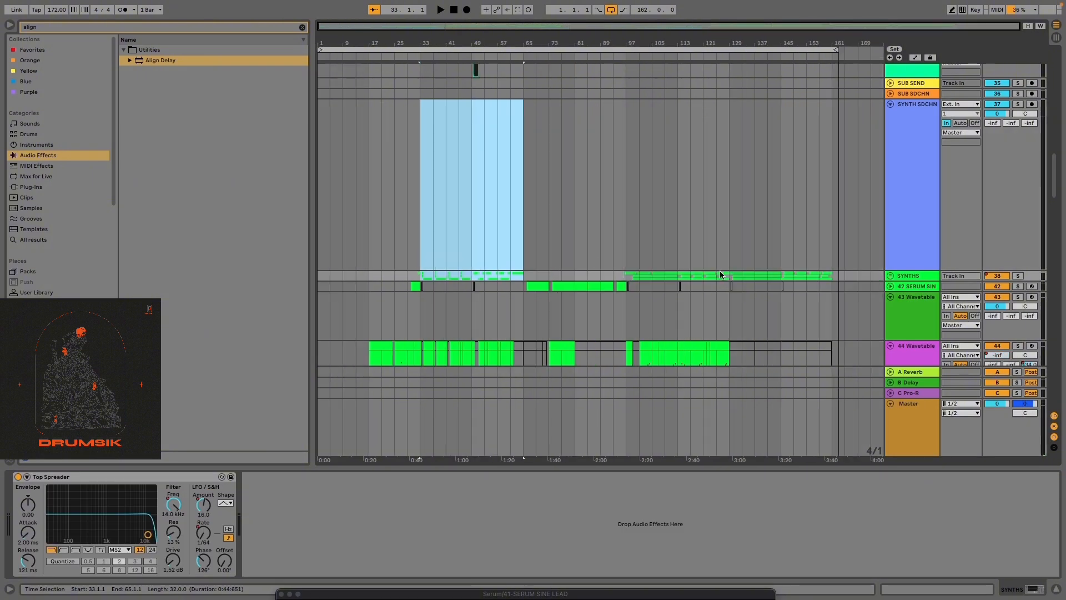
scroll(724, 272, "up", 5)
left_click_drag(382, 228, 759, 250)
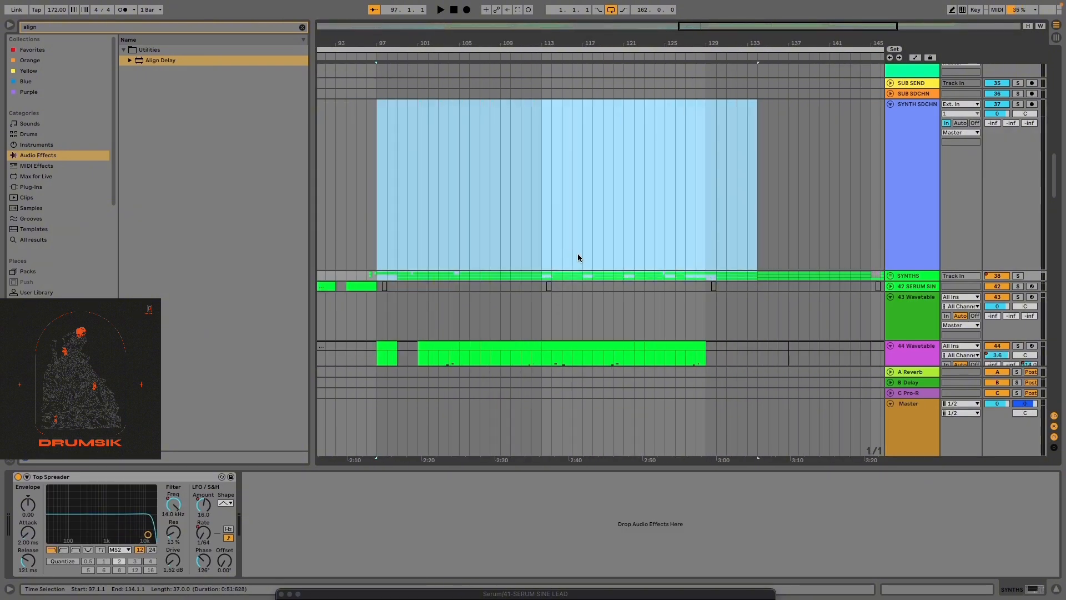
Select bars 49 to 65 on the SYNTH SDCHN track to mark the second half of the first drop
scroll(659, 258, "down", 5)
scroll(641, 250, "up", 5)
scroll(644, 255, "down", 3)
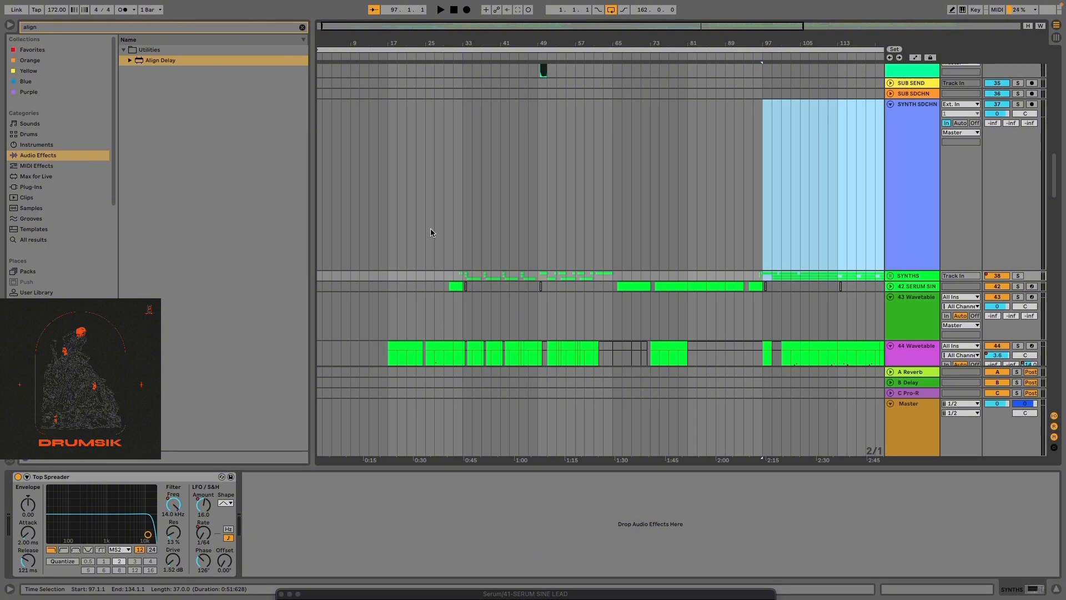
scroll(455, 269, "up", 3)
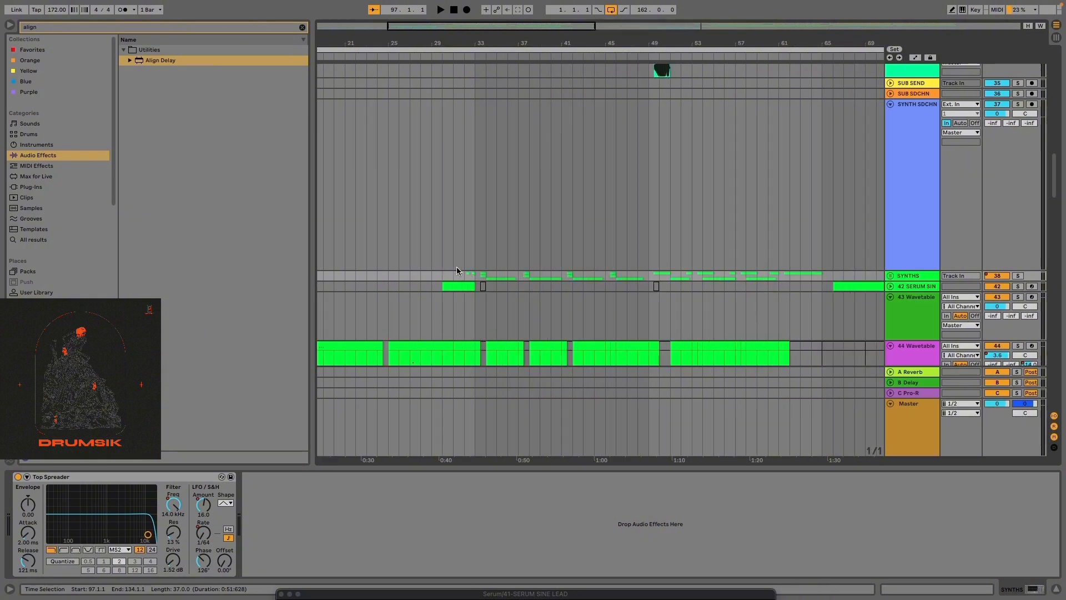
left_click_drag(474, 261, 648, 212)
Examine how the SYNTHS, Serum and Wavetable clips are laid out across the drops and the break between them
scroll(570, 314, "down", 1)
scroll(571, 315, "down", 3)
key("w")
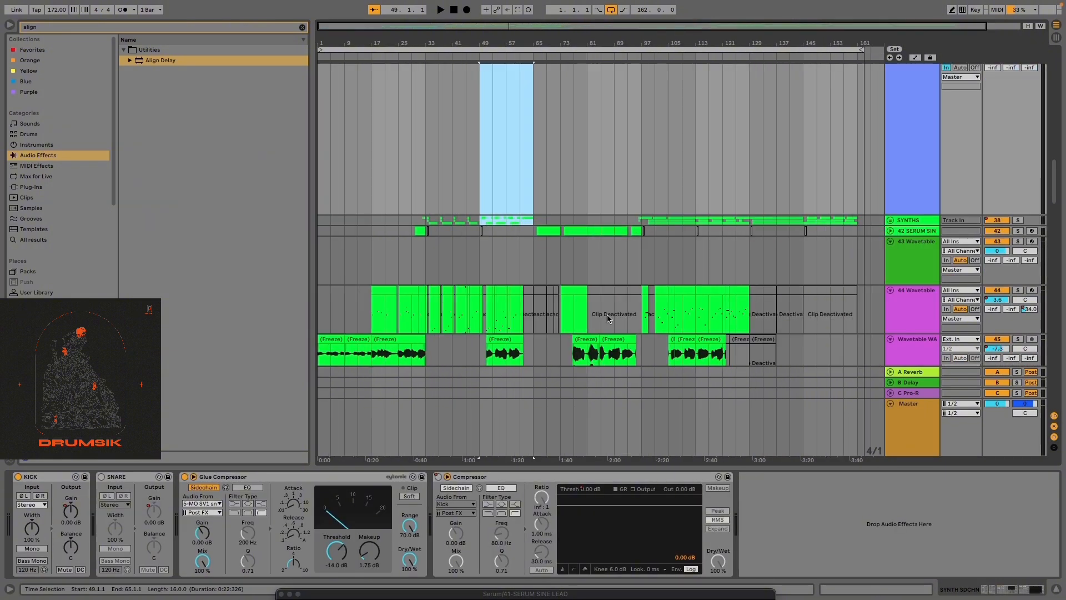
scroll(373, 259, "up", 5)
scroll(507, 232, "up", 3)
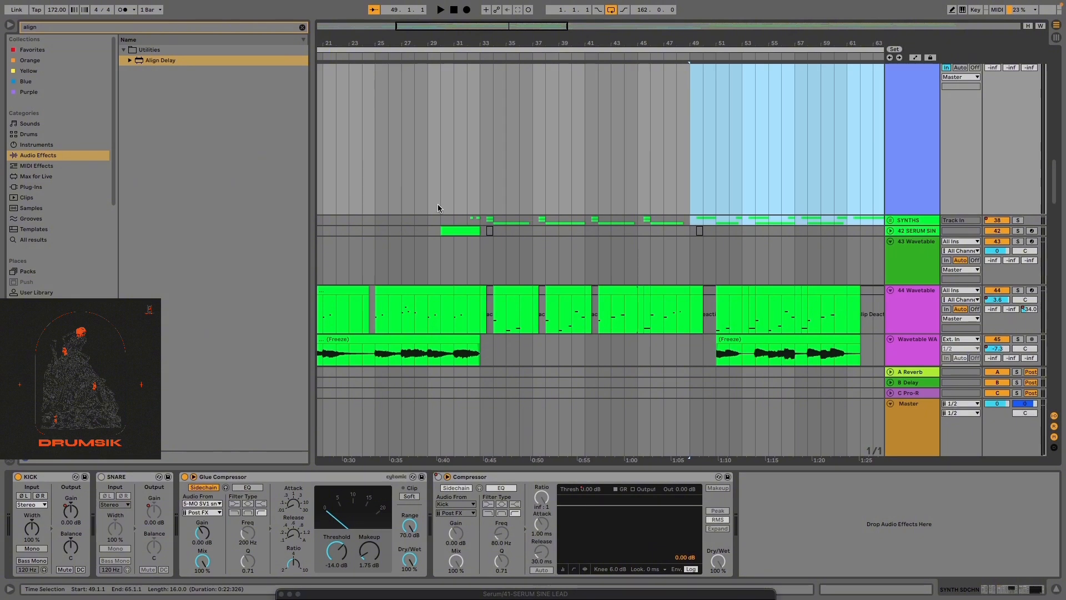
scroll(465, 203, "down", 3)
scroll(465, 205, "up", 4)
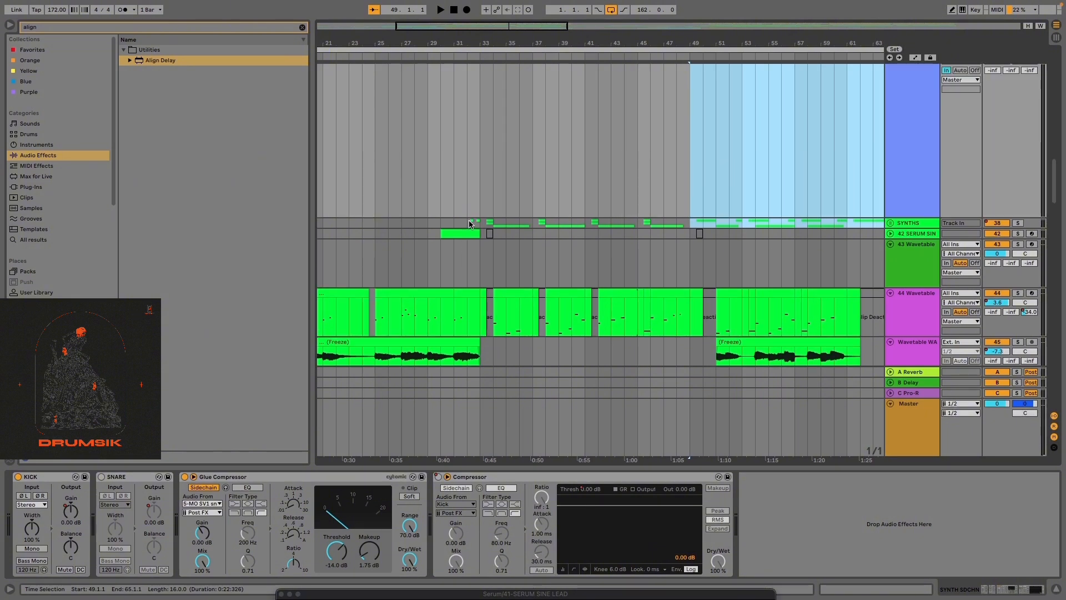
scroll(511, 233, "up", 3)
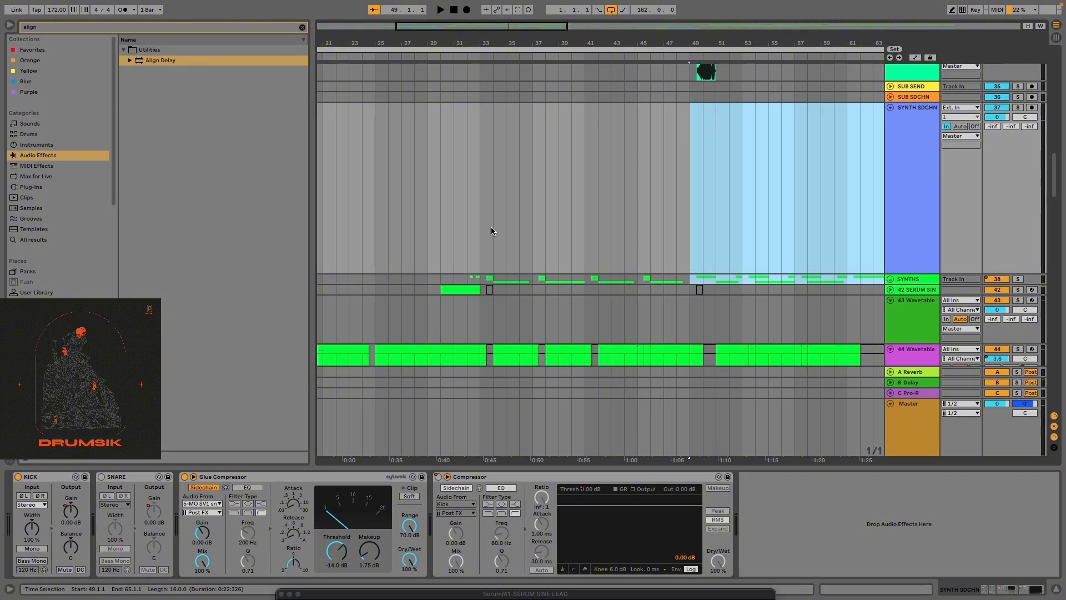
scroll(491, 227, "down", 4)
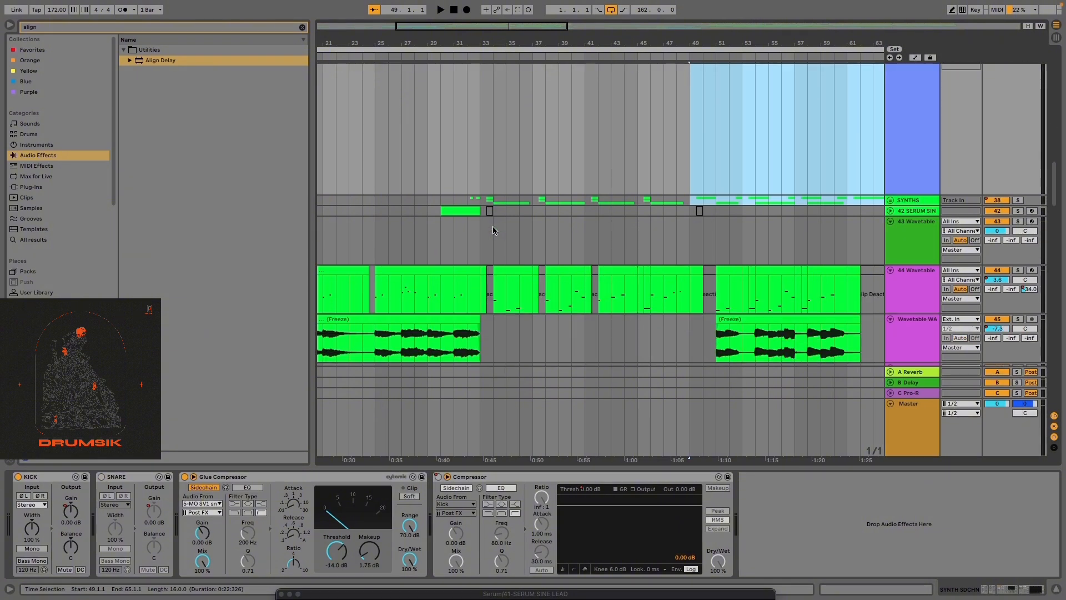
scroll(521, 228, "down", 4)
scroll(522, 227, "down", 5)
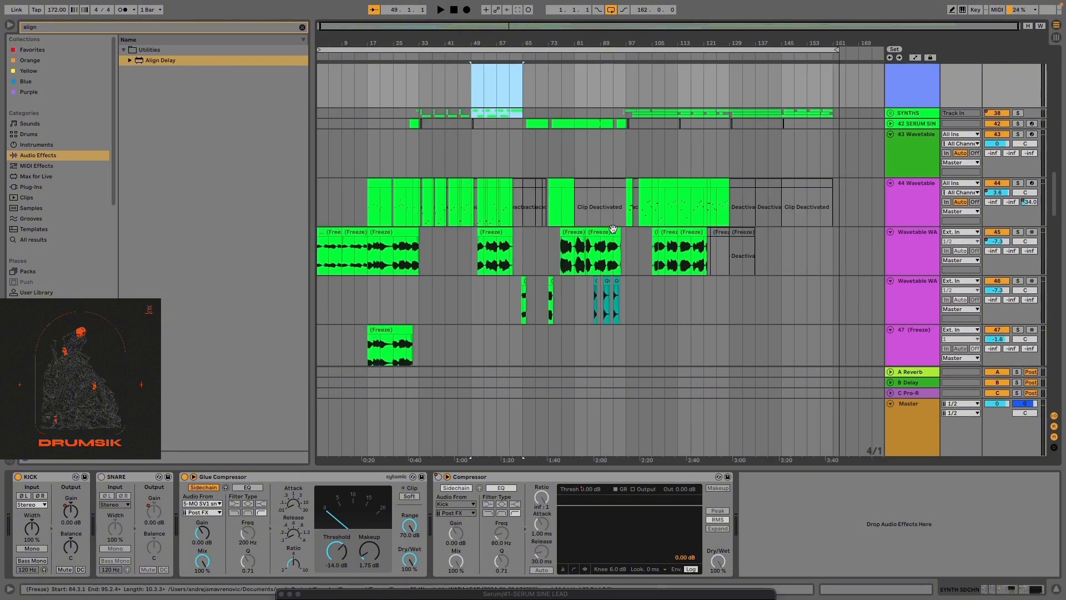
Play the second drop from bar 97 and inspect the synth, riser and effect tracks around bar 113
scroll(615, 227, "up", 6)
left_click(643, 152)
key("space")
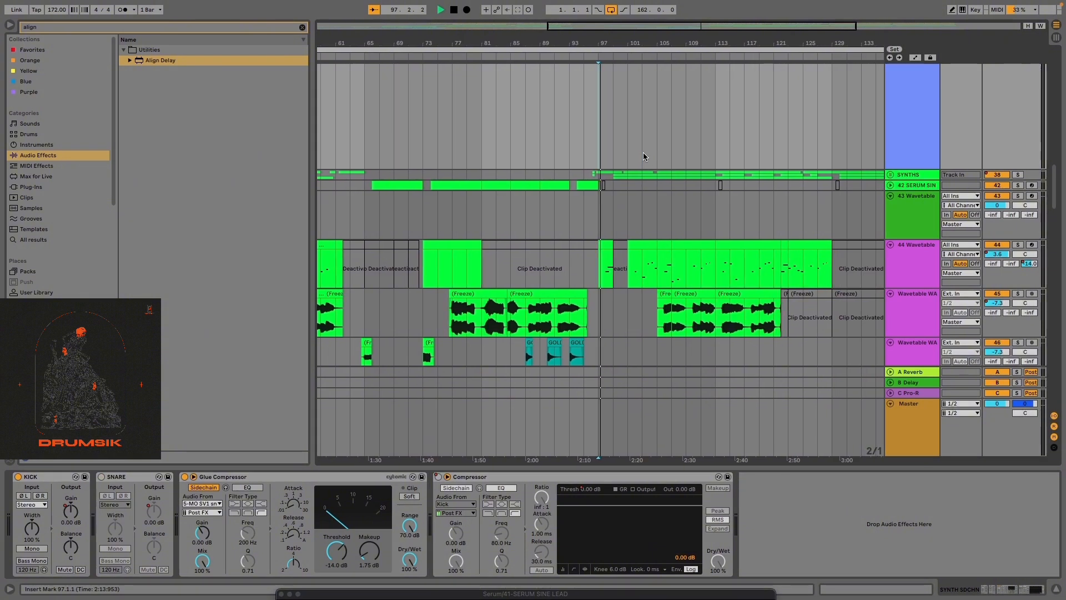
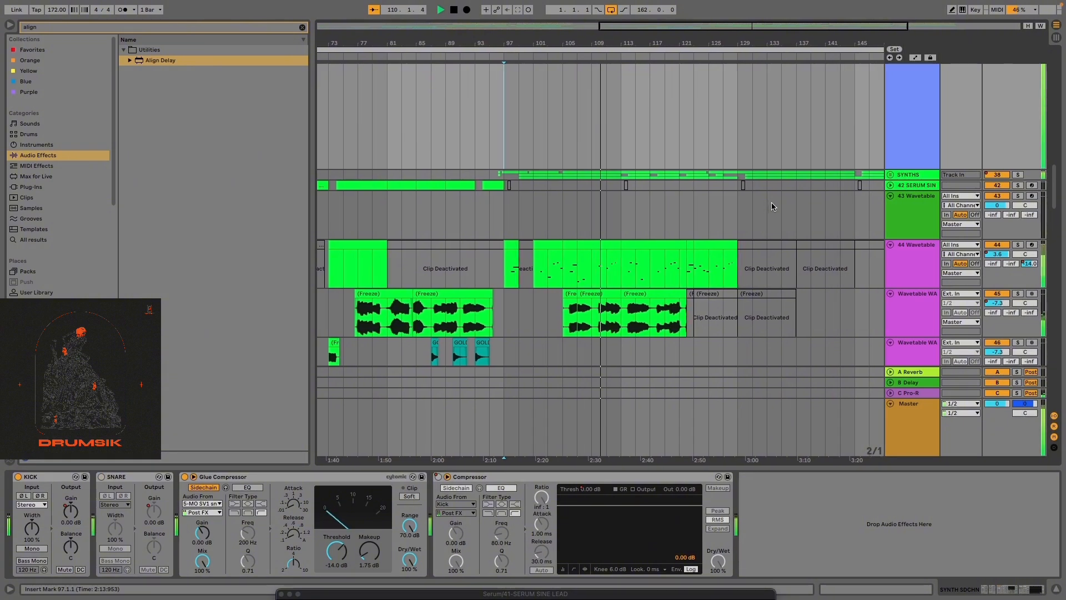
scroll(722, 255, "down", 10)
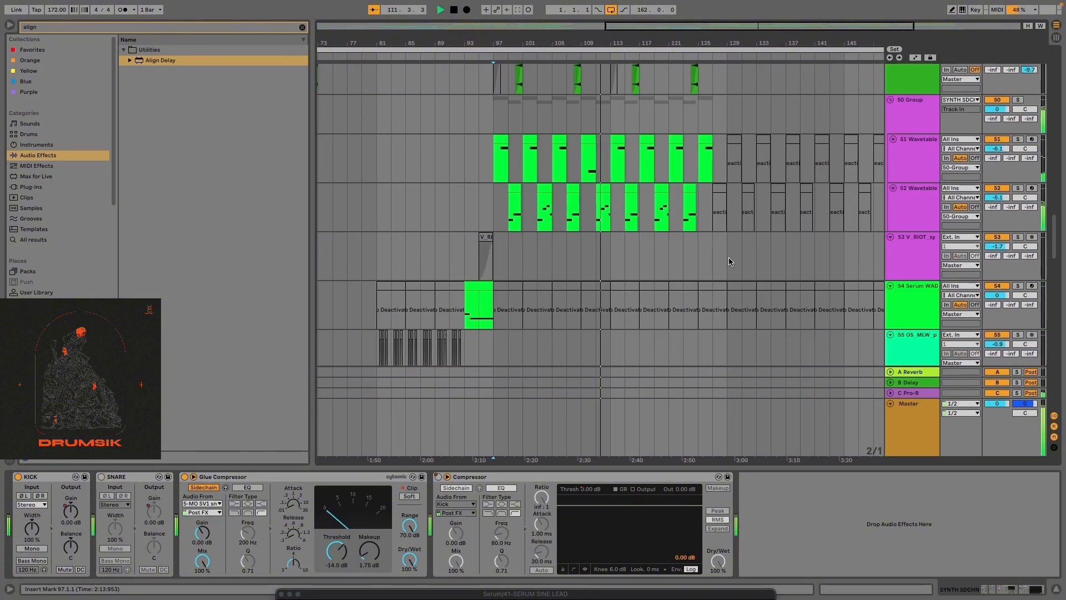
scroll(658, 250, "down", 20)
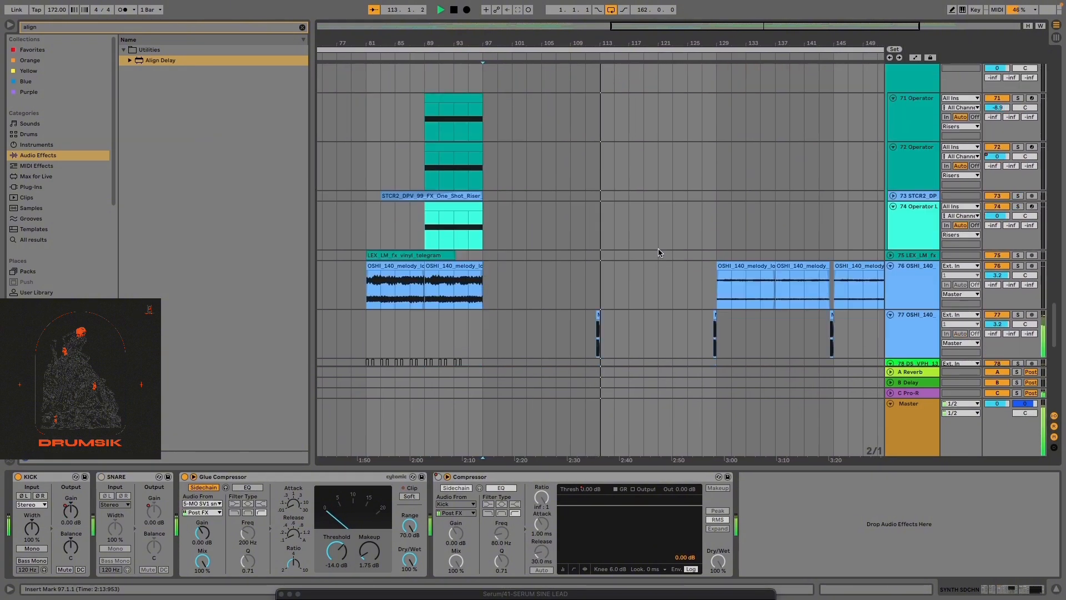
scroll(626, 251, "up", 5, "ctrl")
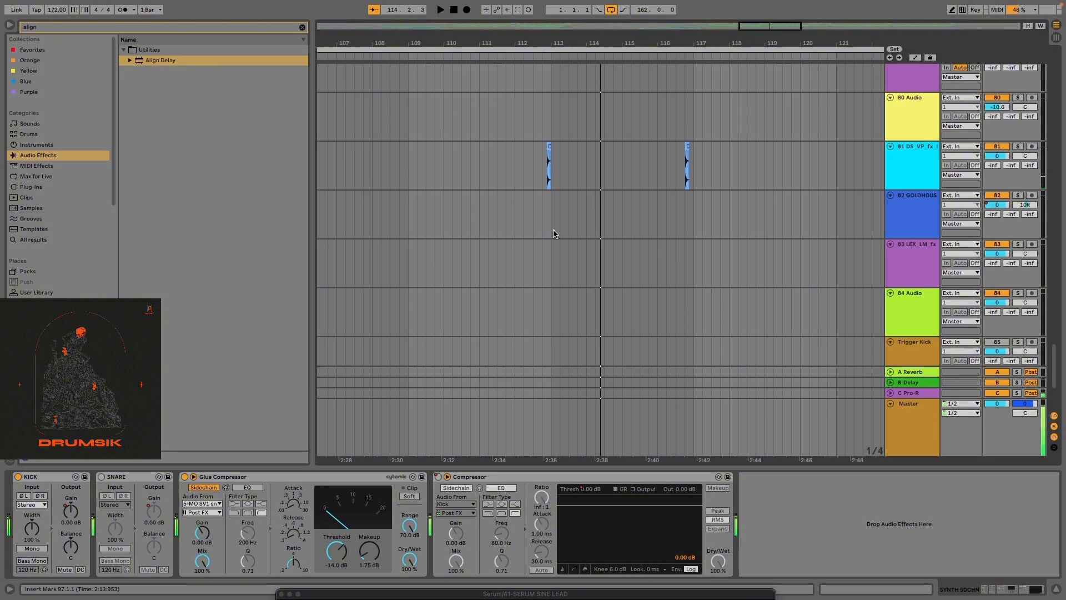
Unfold the Short FX group, select the Operator Laser FX clip at bar 113 on track 29, and solo that track
scroll(550, 233, "up", 15)
scroll(544, 234, "up", 20)
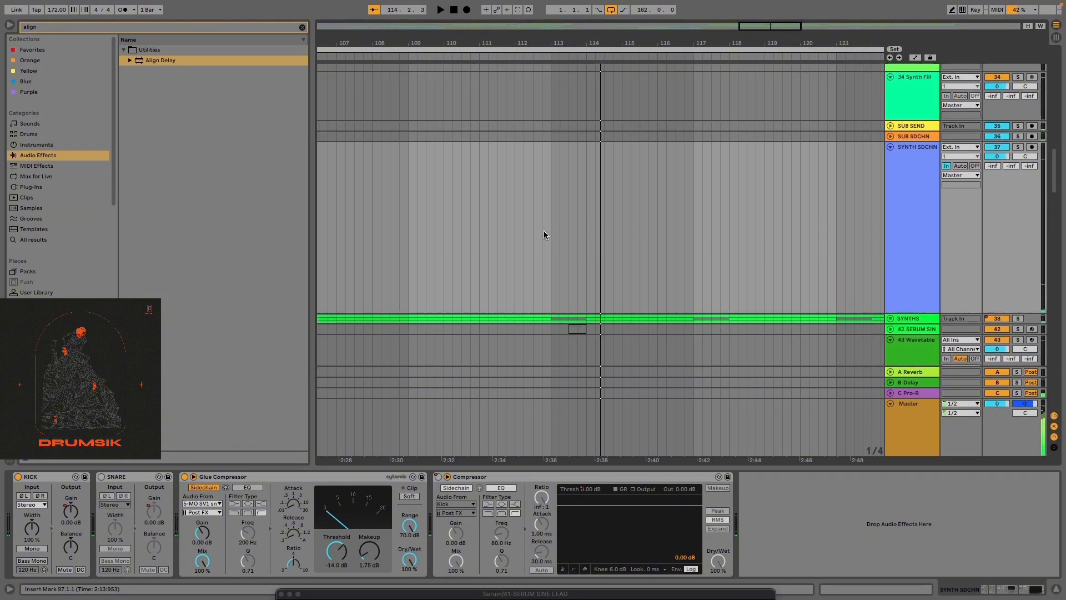
left_click(891, 215)
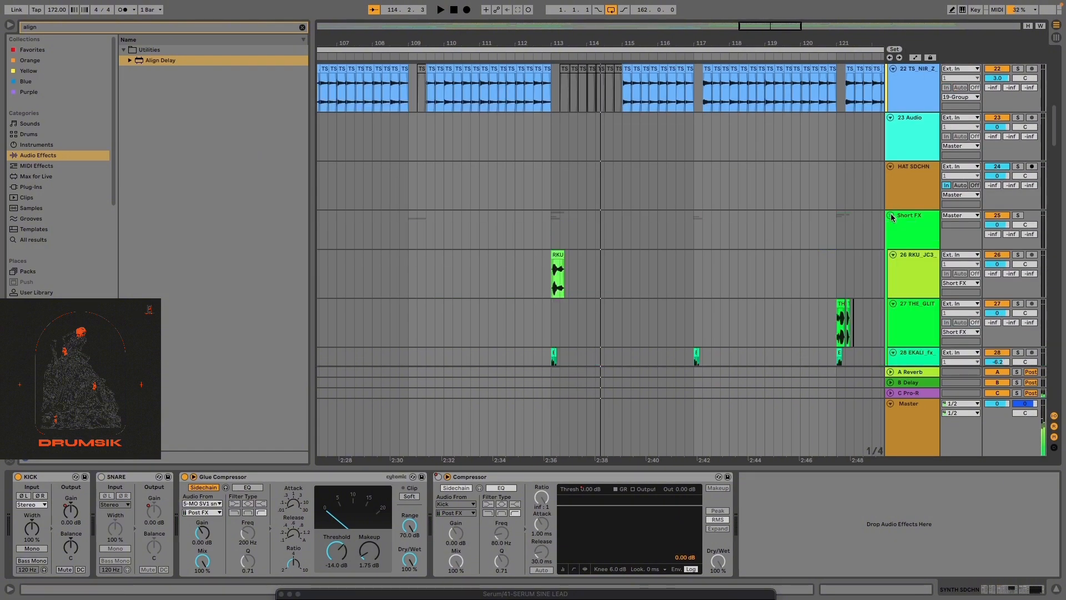
scroll(558, 251, "down", 3)
scroll(551, 256, "up", 10)
scroll(575, 244, "up", 3)
scroll(572, 222, "down", 3)
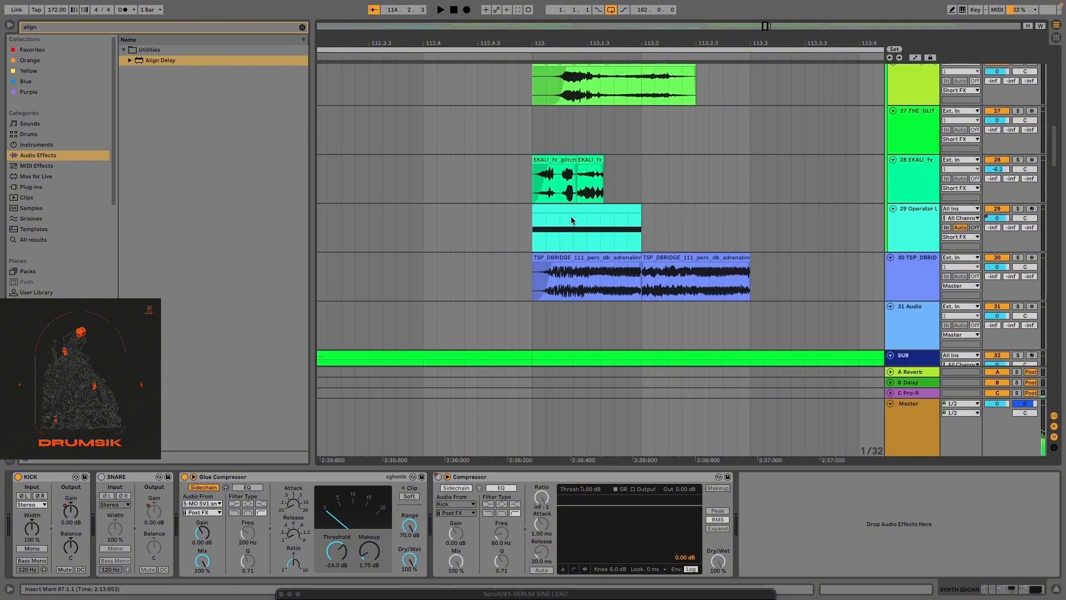
left_click(572, 208)
scroll(572, 208, "down", 10)
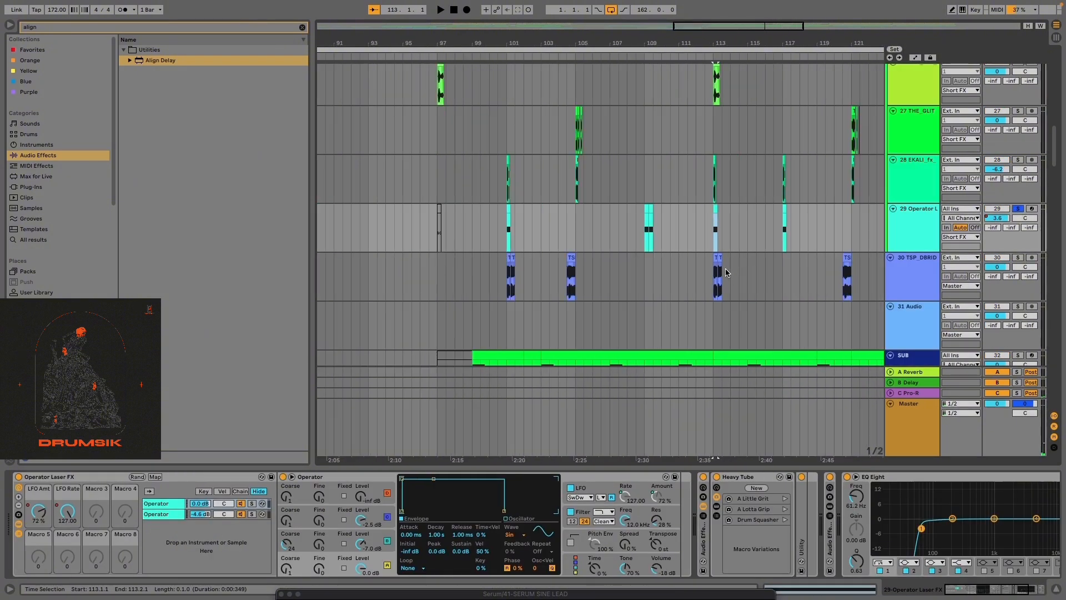
Compare the short effect clips around bar 113 and fold tracks 30, 28 and 26
scroll(669, 272, "down", 2)
scroll(669, 272, "up", 2)
scroll(669, 272, "up", 5)
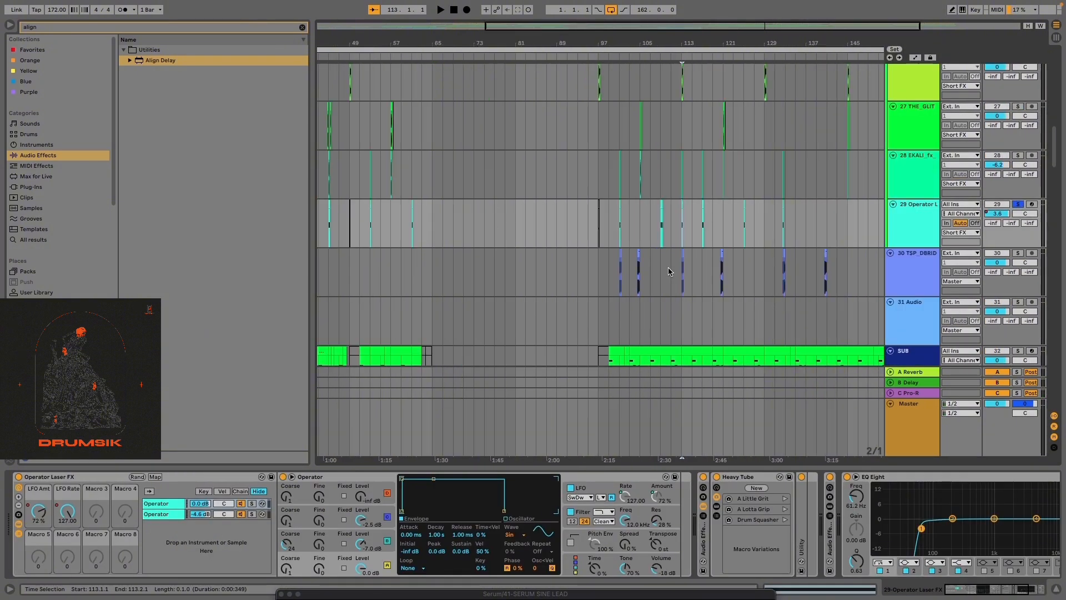
scroll(603, 252, "down", 4)
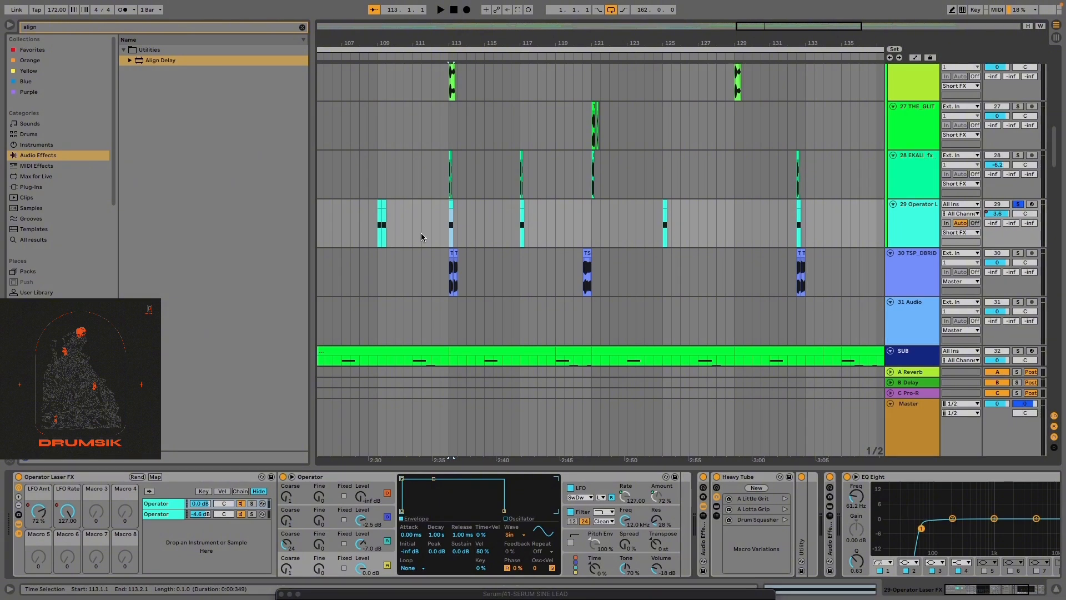
scroll(439, 232, "up", 6)
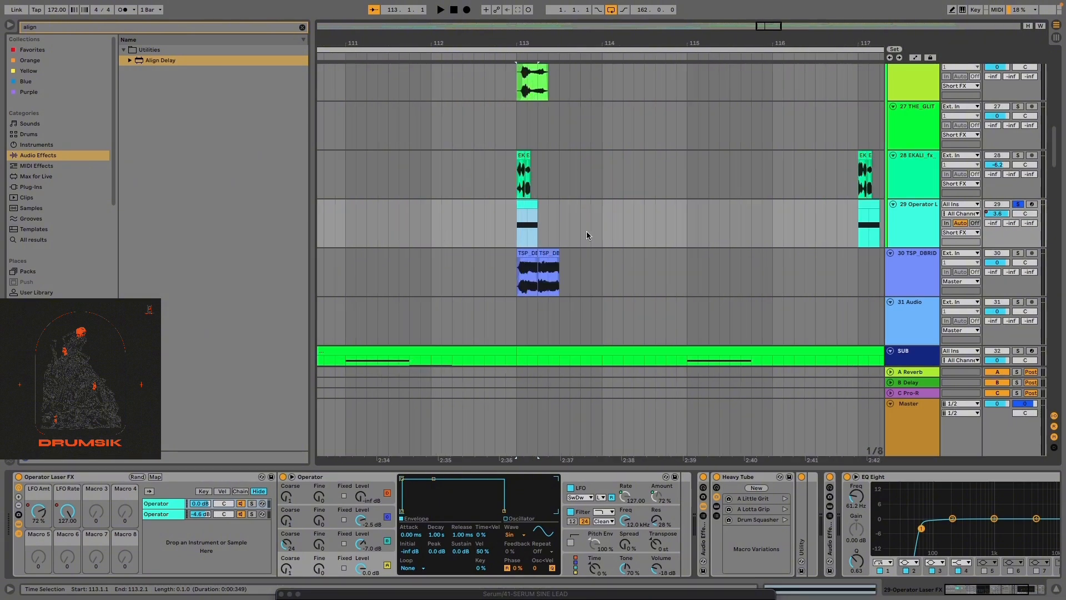
left_click(891, 253)
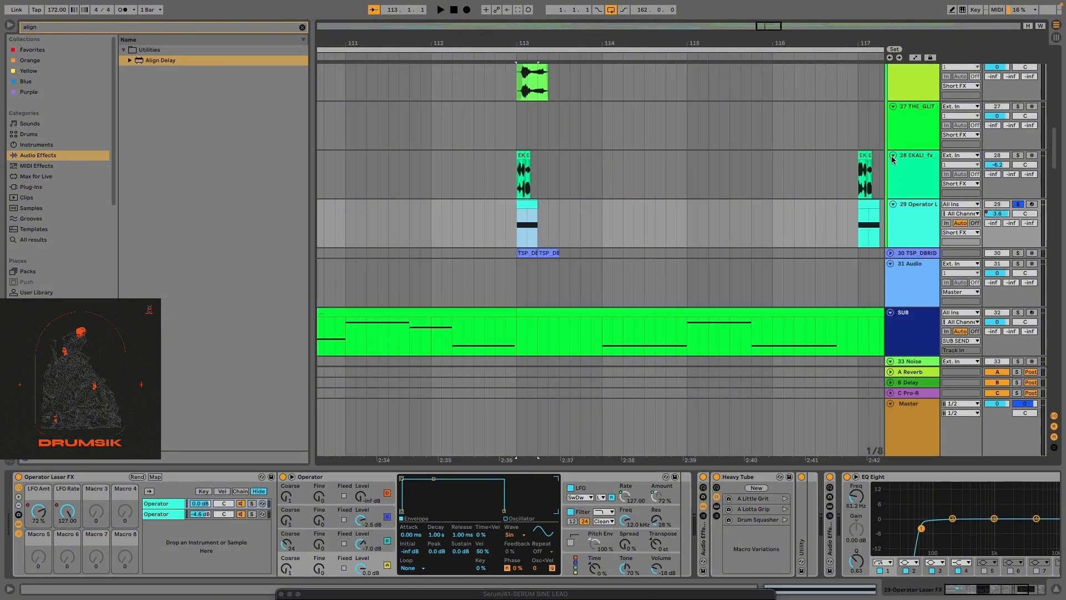
left_click(893, 157)
scroll(844, 215, "up", 3)
left_click(893, 158)
scroll(781, 253, "down", 8)
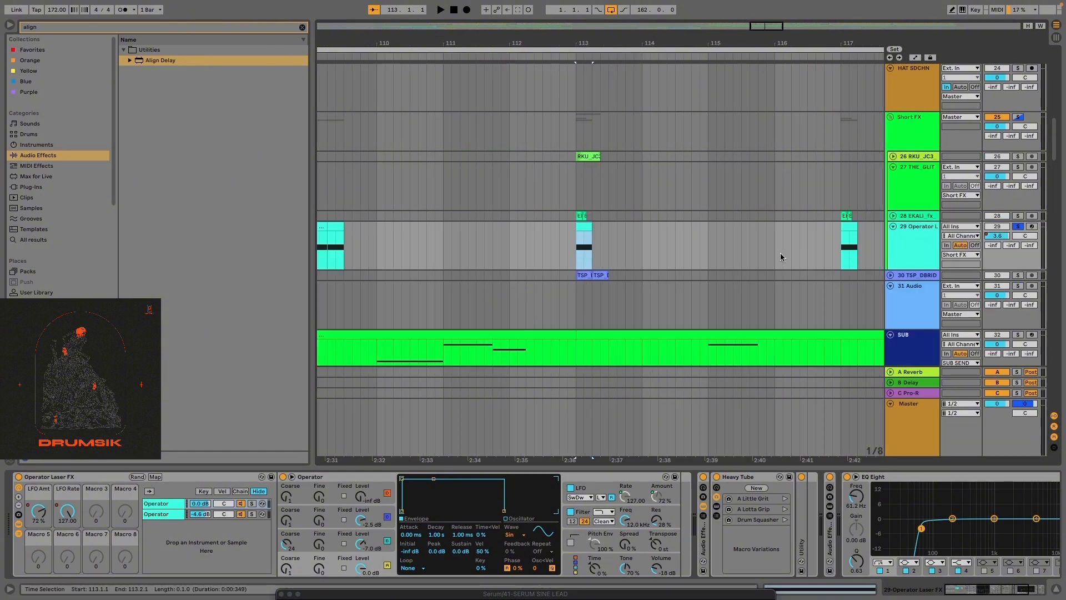
Start playback from bar 65 on the SUB track, stop, move the start point to bar 61, and unsolo track 29
scroll(482, 282, "down", 3)
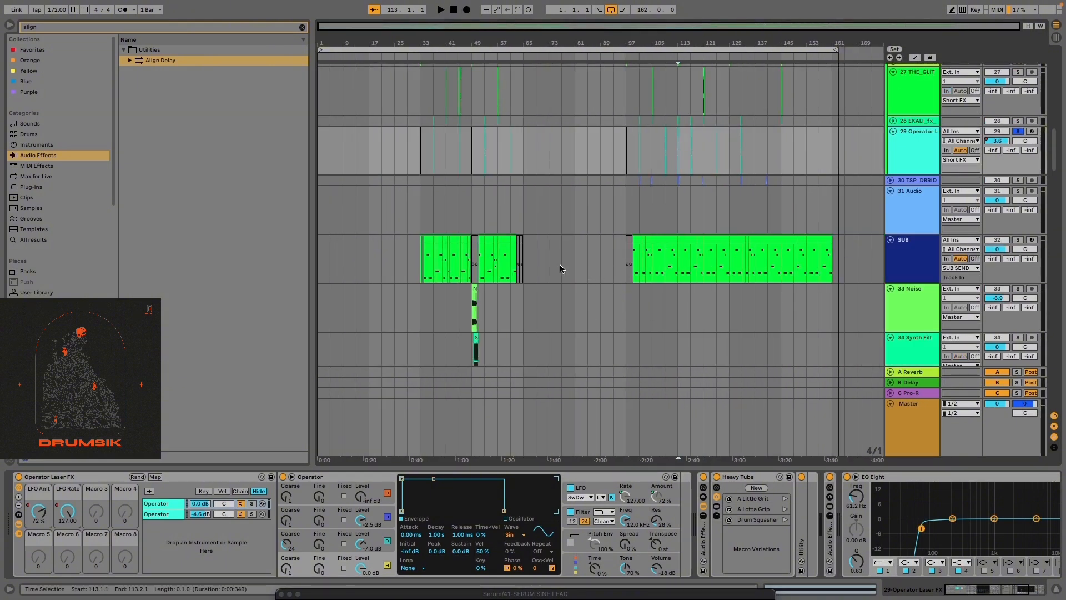
scroll(543, 272, "up", 5)
left_click(499, 257)
key("space")
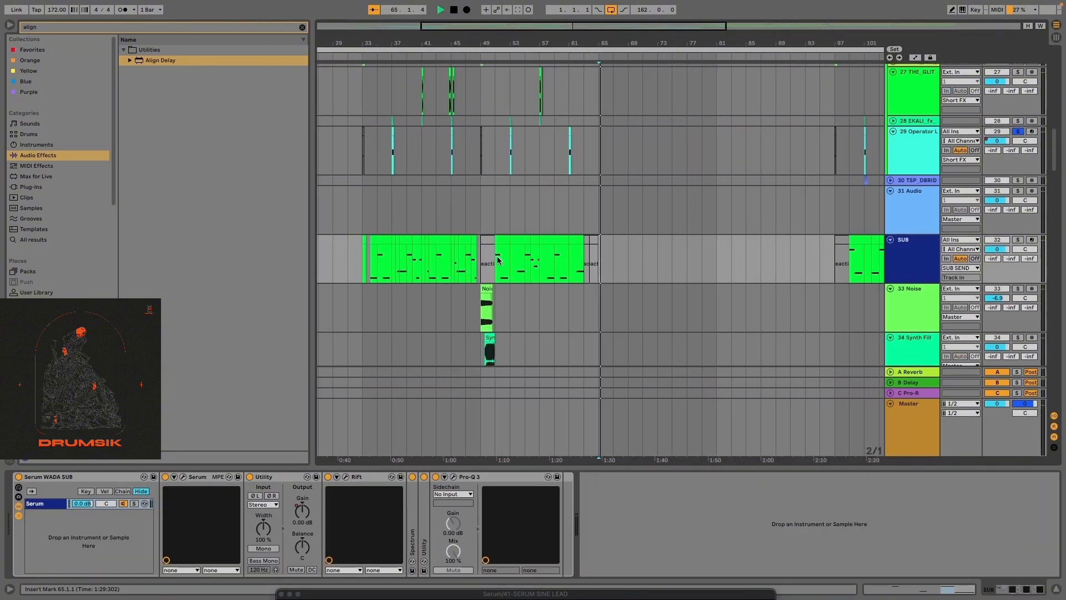
left_click(568, 258)
key("space")
key("s")
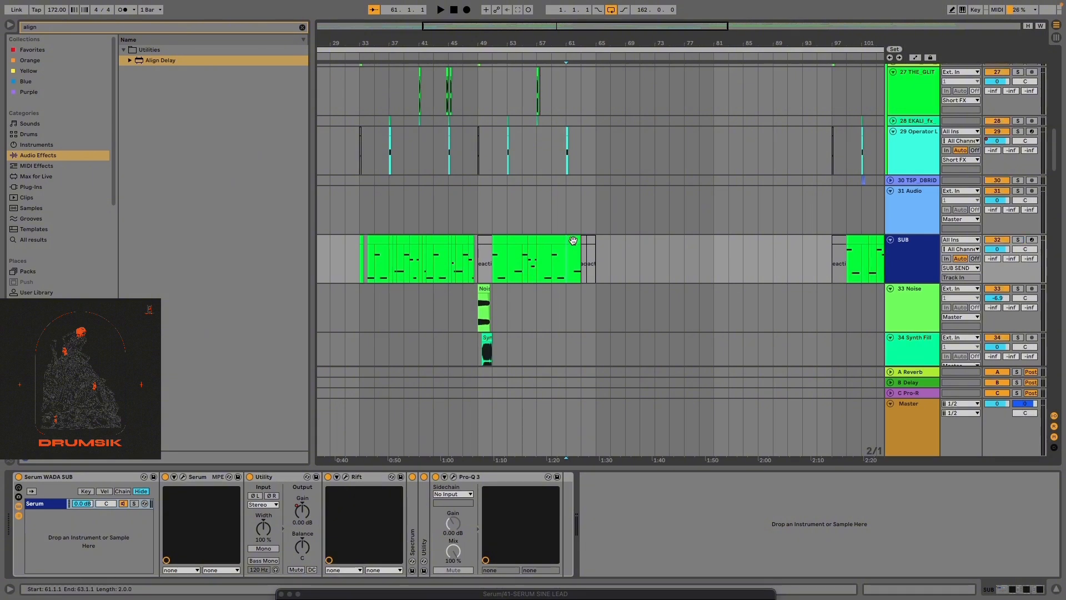
Play the full mix from bar 61 and follow the synth tracks through the end of the first drop
scroll(573, 232, "up", 5)
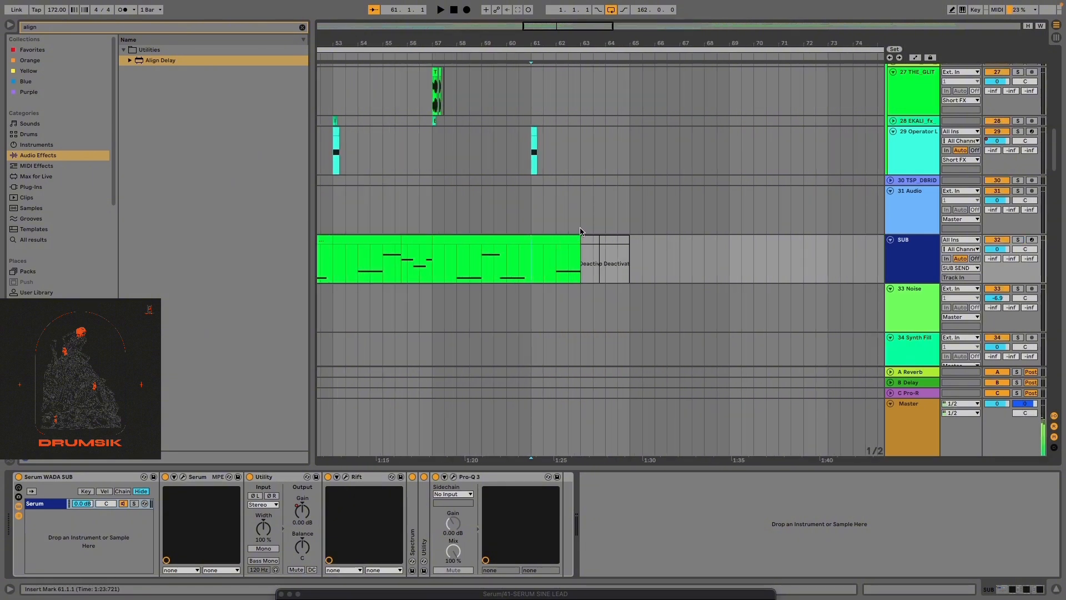
scroll(661, 230, "down", 10)
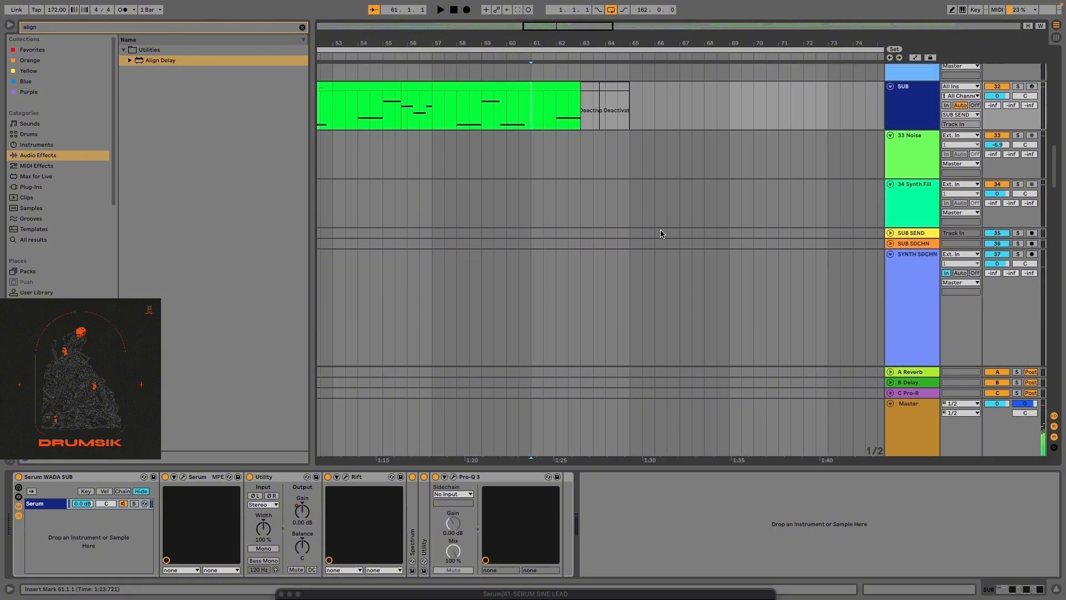
scroll(661, 233, "up", 3)
key("space")
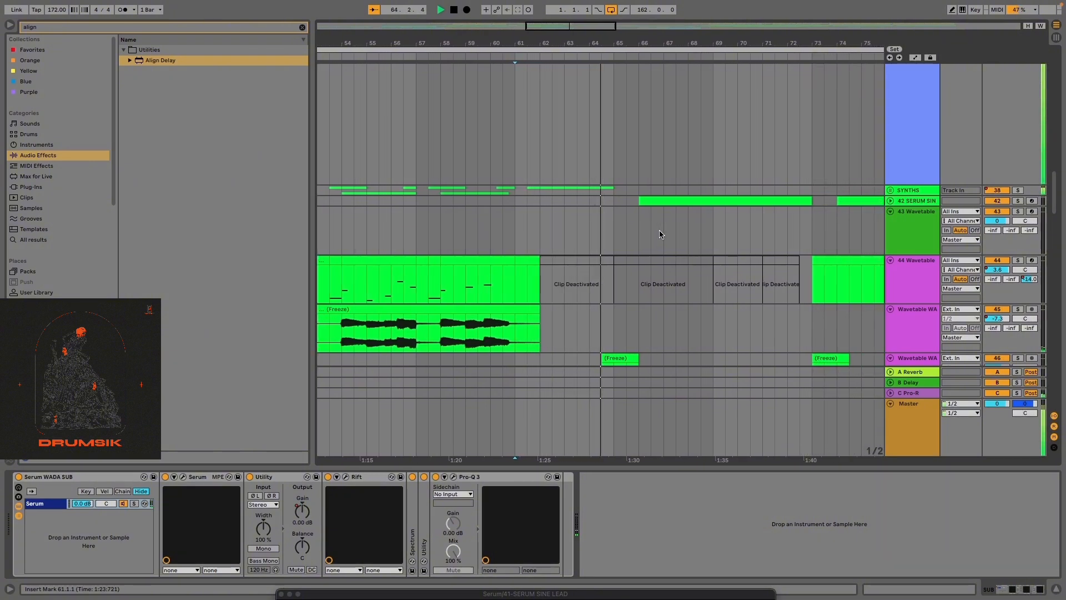
scroll(636, 236, "down", 5)
scroll(636, 236, "up", 5)
scroll(633, 236, "up", 8)
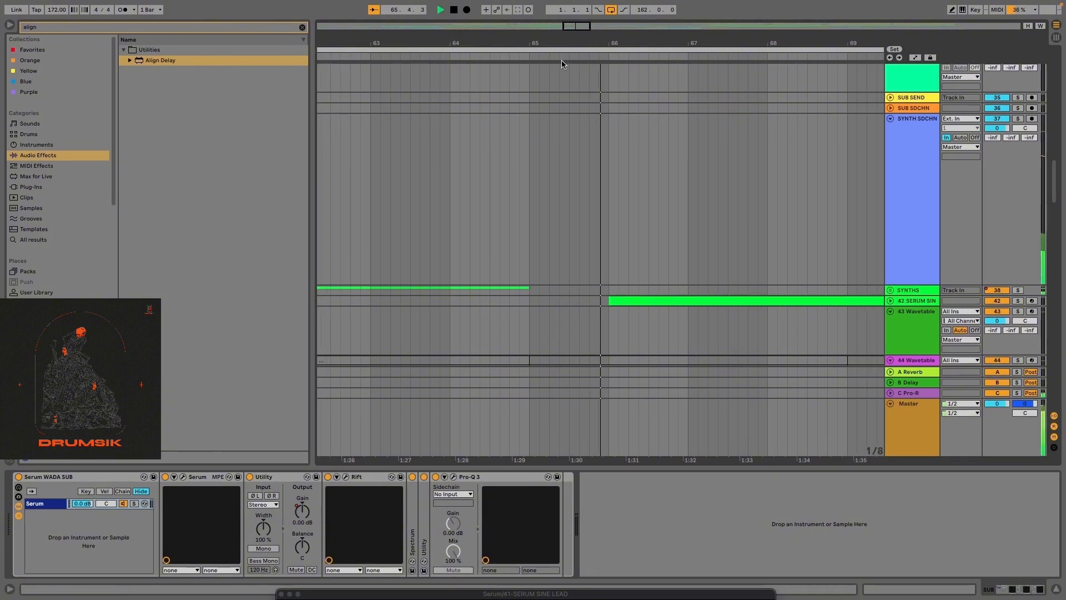
scroll(688, 240, "down", 5)
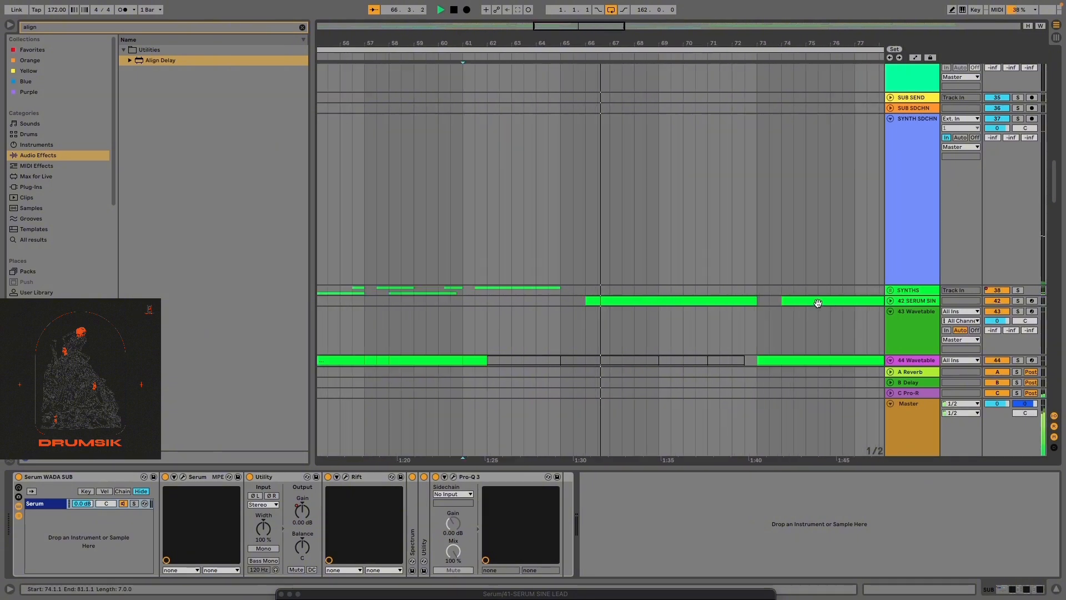
Unfold the SYNTHS group, show the automation lanes, and select Serum track 39 to display its device chain
left_click(891, 291)
scroll(878, 275, "down", 4)
key("a")
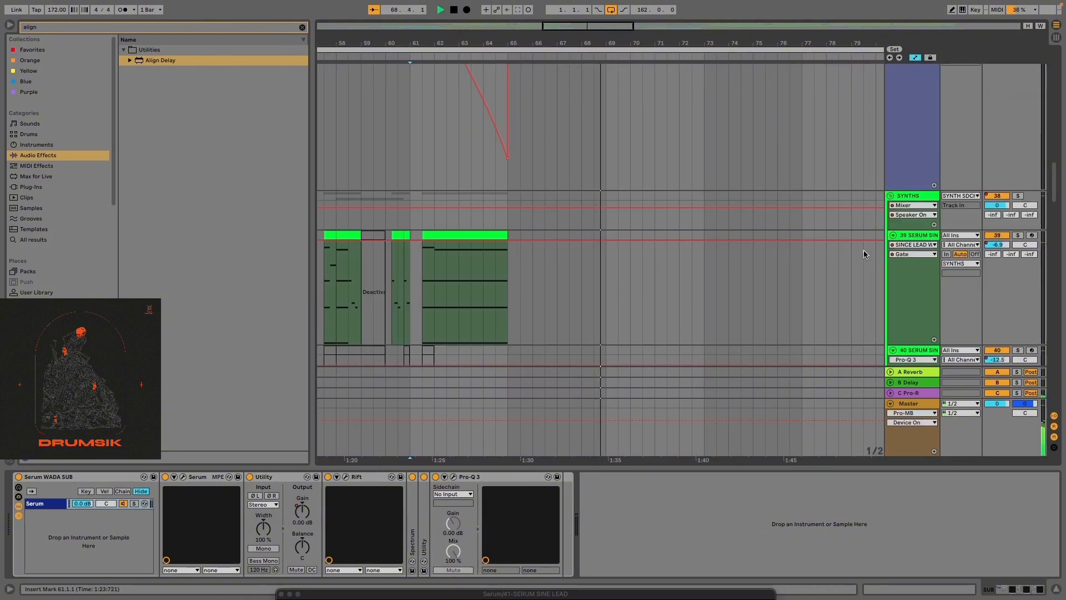
left_click(913, 245)
scroll(791, 372, "down", 3)
left_click(599, 287)
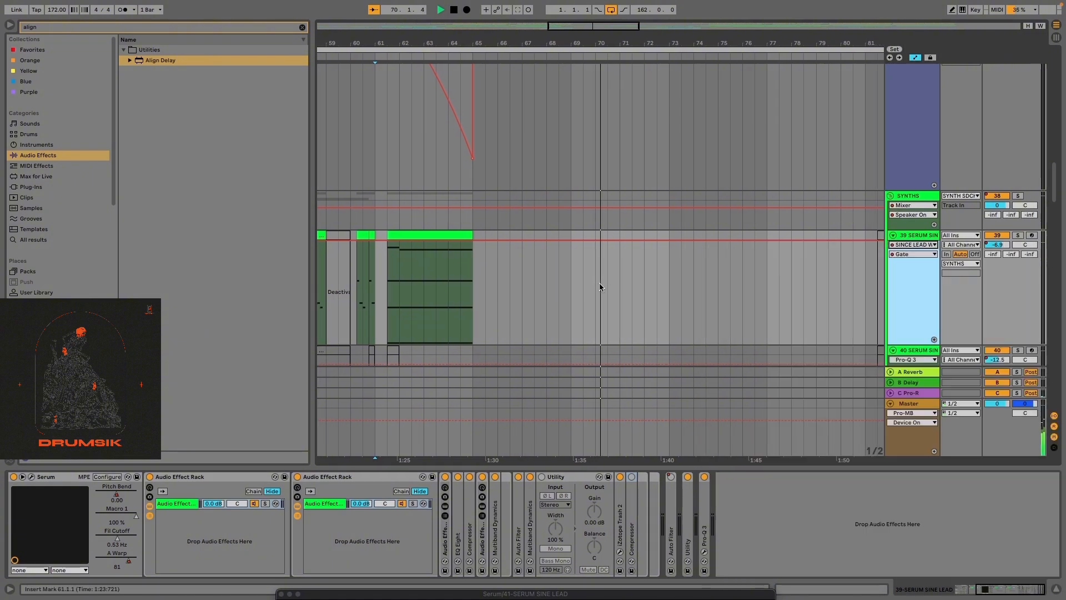
Hide the automation lanes and look over the tracks below the SYNTHS group, down to LABS track 79
scroll(598, 288, "down", 4)
scroll(673, 288, "down", 12)
key("a")
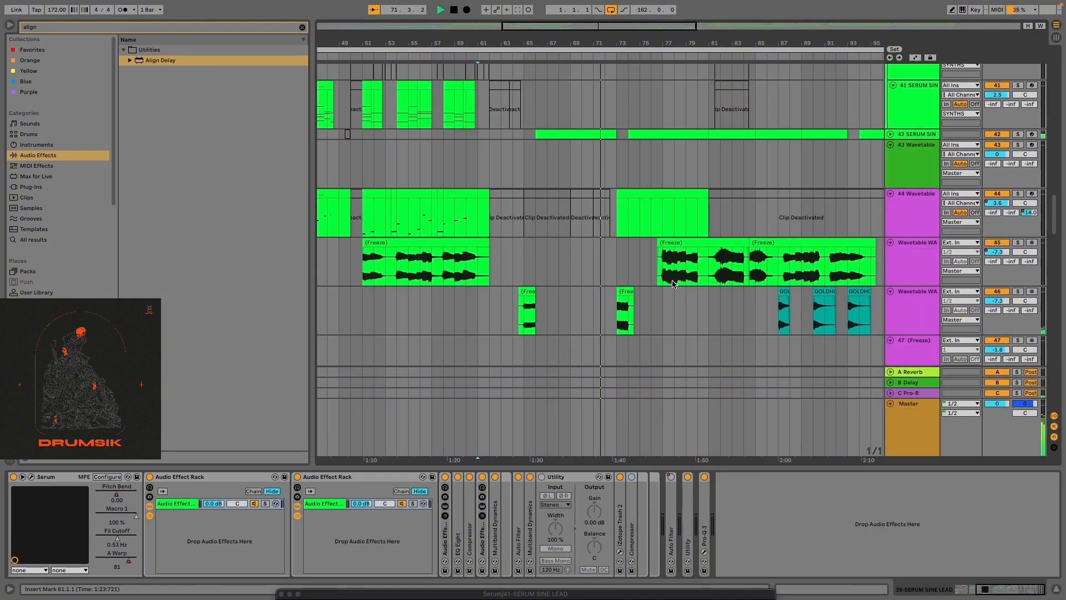
scroll(600, 273, "up", 2)
scroll(607, 270, "up", 3)
scroll(607, 271, "down", 9)
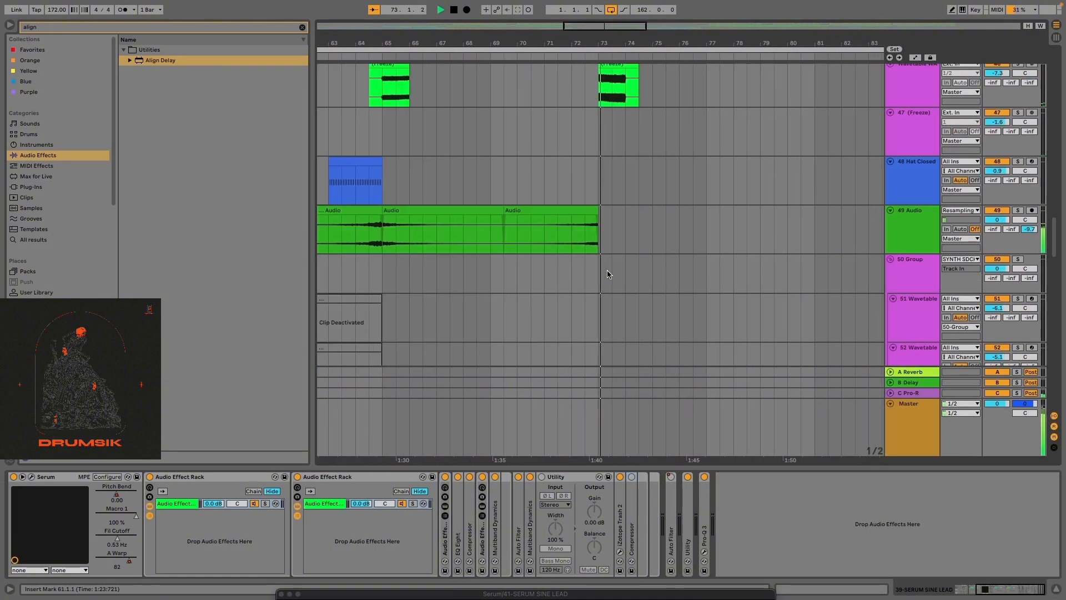
scroll(608, 271, "up", 9)
scroll(608, 274, "down", 15)
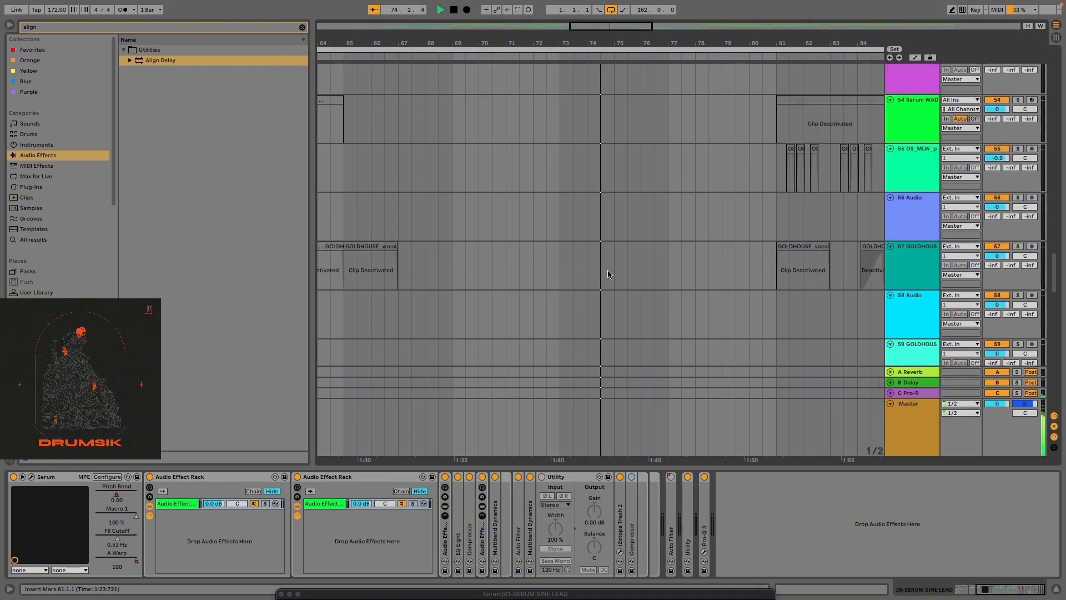
scroll(607, 274, "down", 15)
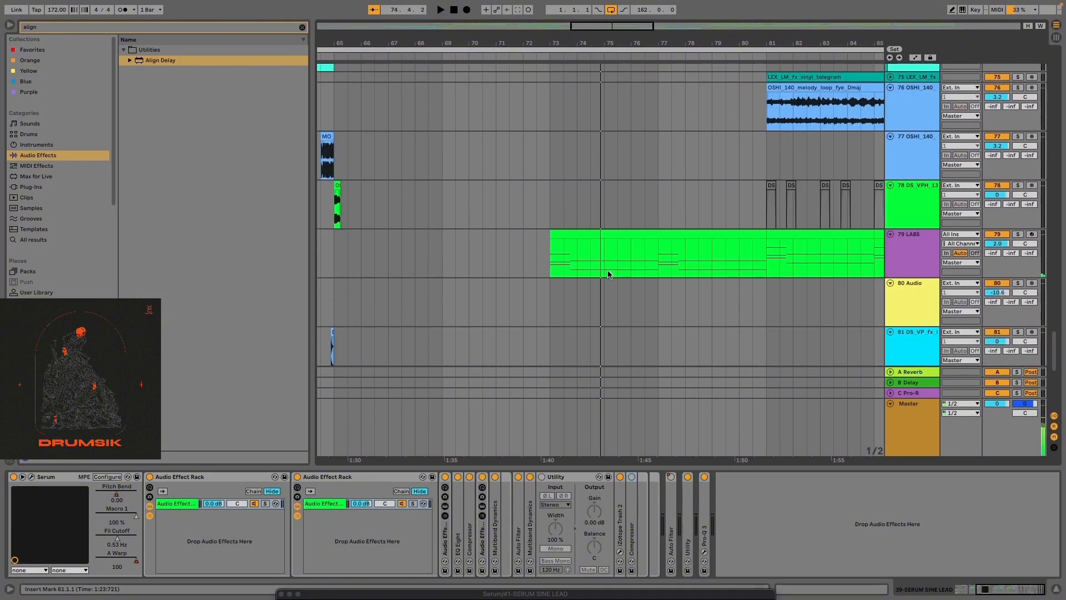
Stop playback, solo LABS track 79 and play its part from bar 73
key("space")
scroll(586, 271, "down", 2)
scroll(555, 211, "up", 3)
left_click(549, 197)
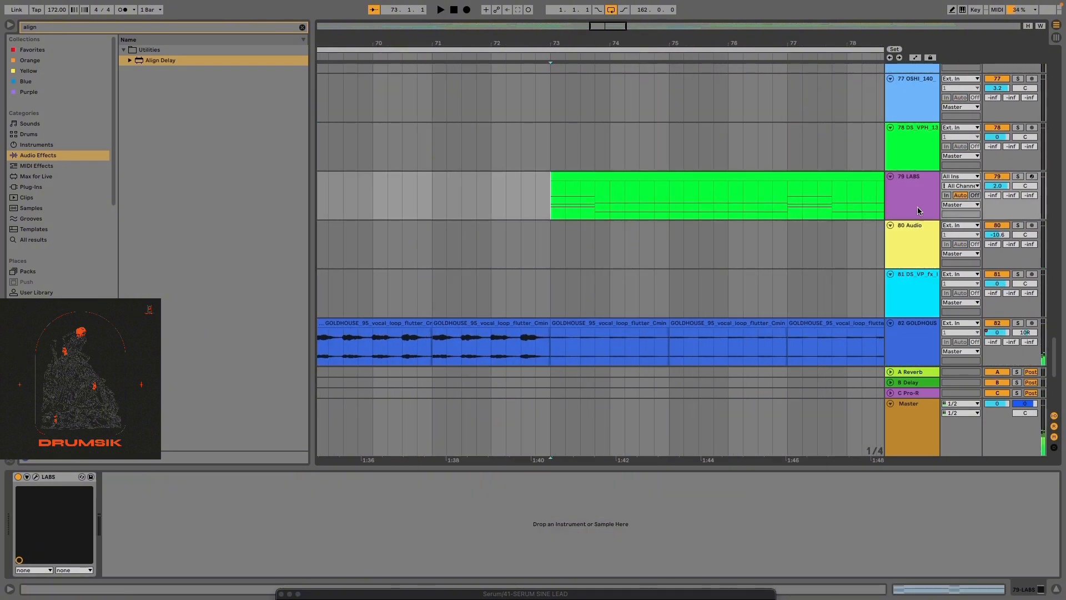
left_click(564, 177)
key("s")
key("space")
scroll(605, 203, "left", 1)
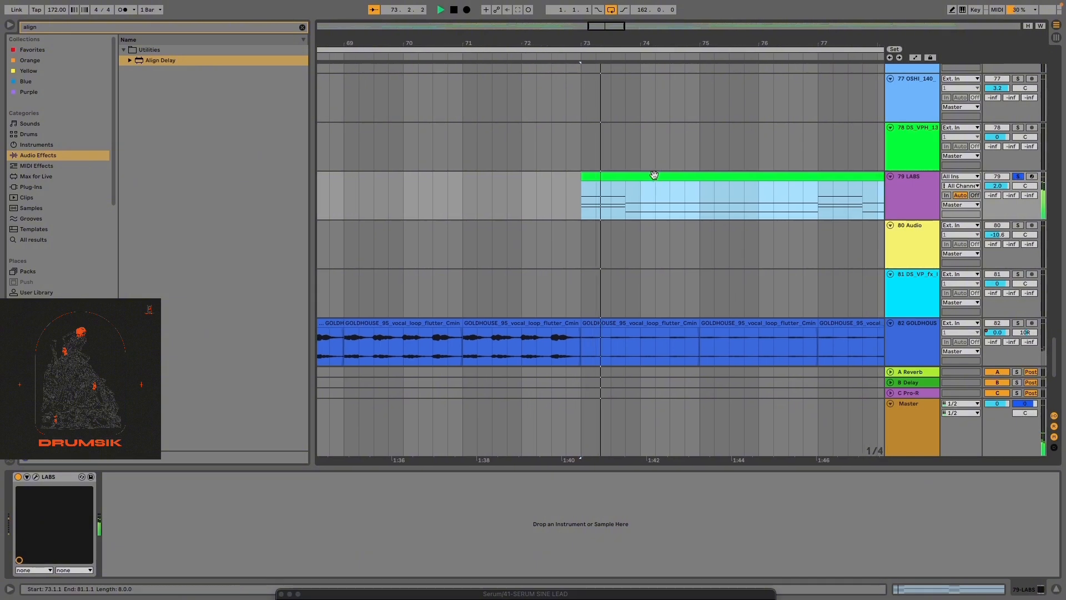
Open the LABS clip spanning bars 73 to 81 and examine its chord notes during playback
double_click(654, 176)
scroll(507, 266, "down", 5)
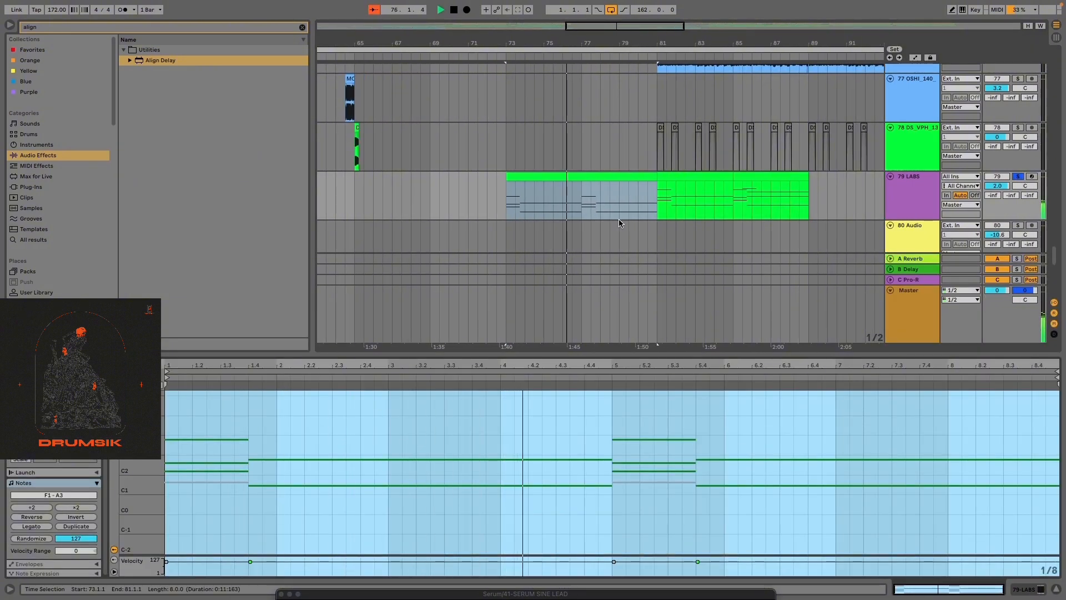
scroll(619, 219, "up", 2)
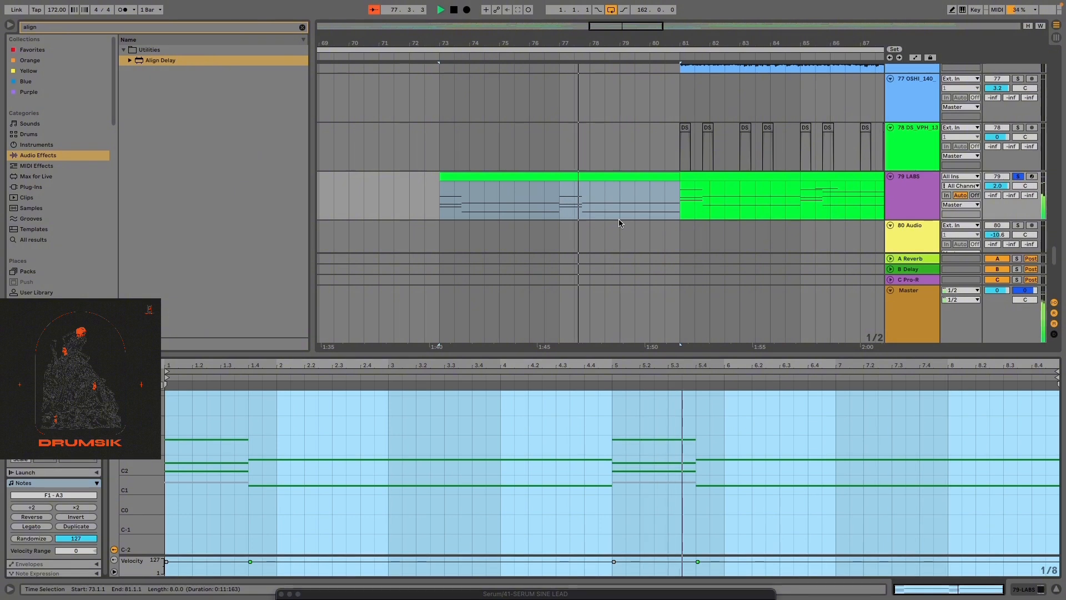
Listen to the second LABS clip from bar 81 and from bar 85
scroll(592, 207, "down", 4)
left_click(599, 202)
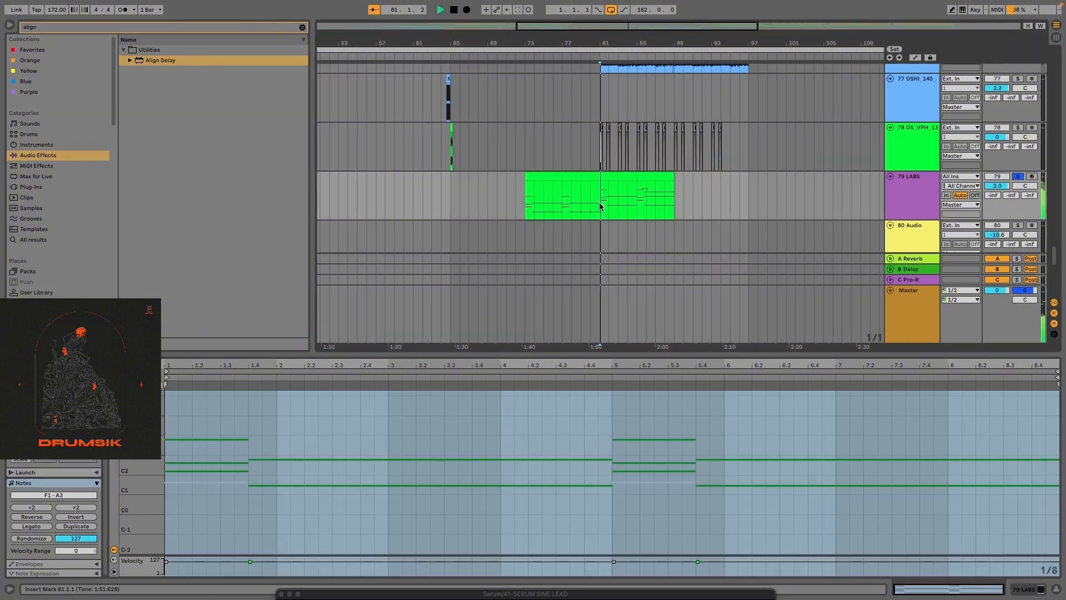
scroll(605, 211, "up", 4)
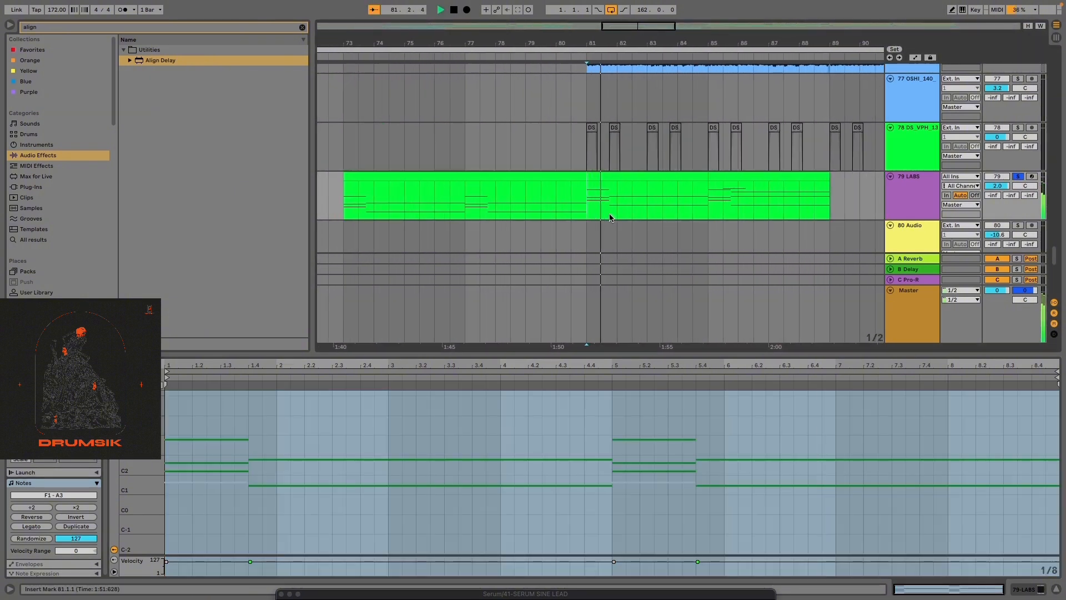
left_click(678, 213)
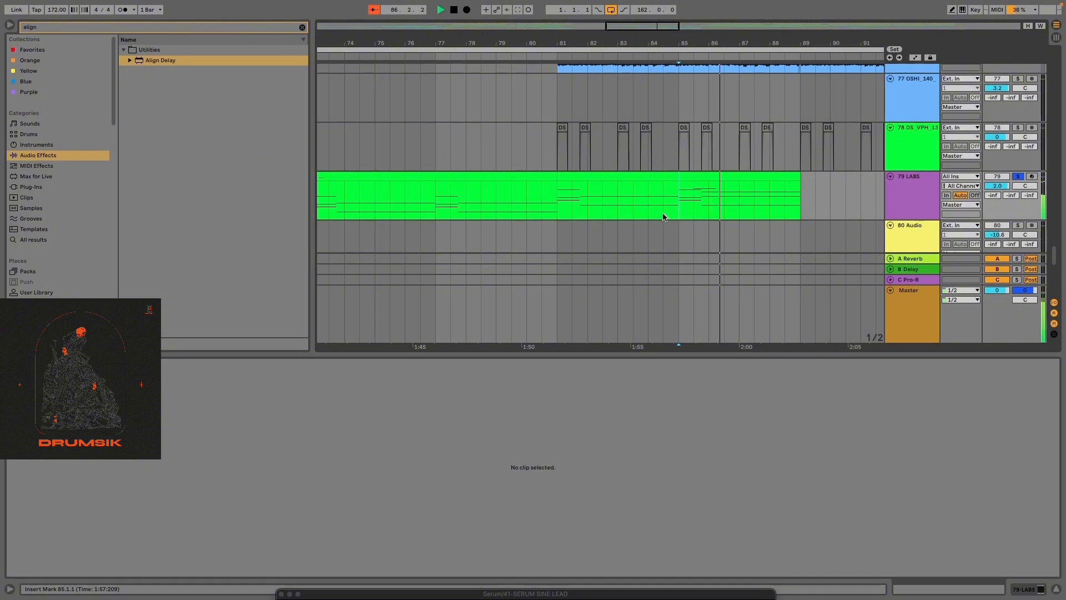
Stop playback and look back up through the Risers, FX and Wavetable tracks to the SYNTHS group
scroll(612, 227, "down", 5)
scroll(612, 227, "up", 10)
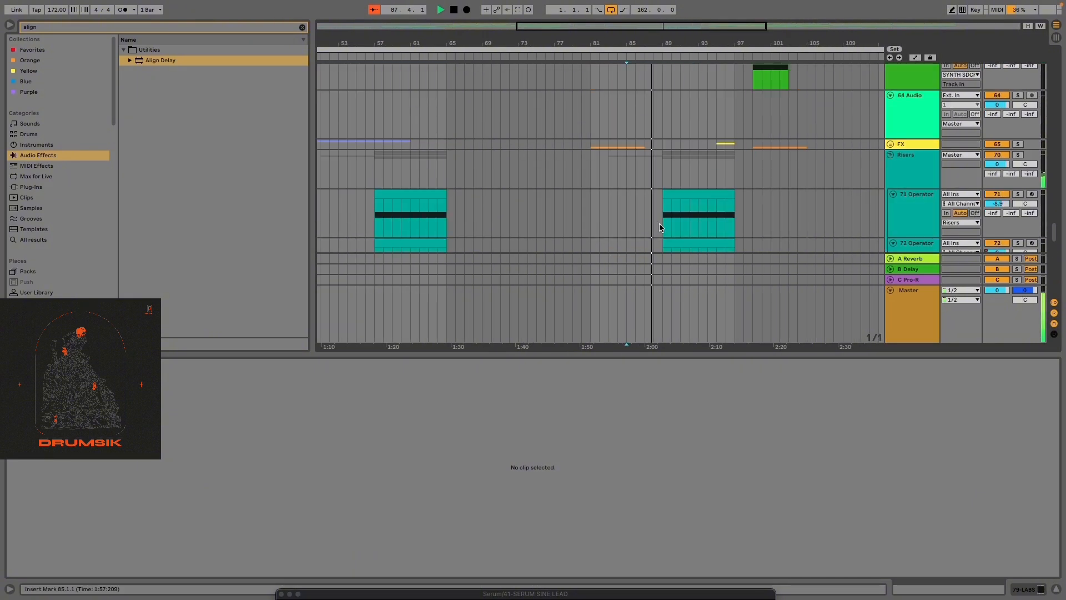
scroll(686, 219, "up", 3)
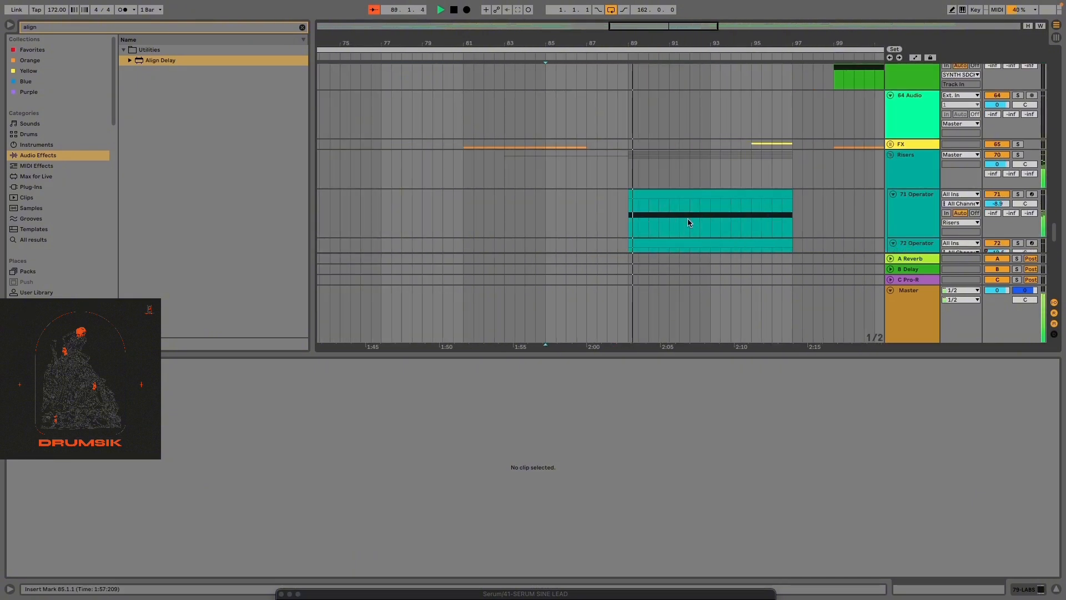
scroll(684, 219, "up", 2)
scroll(685, 217, "up", 15)
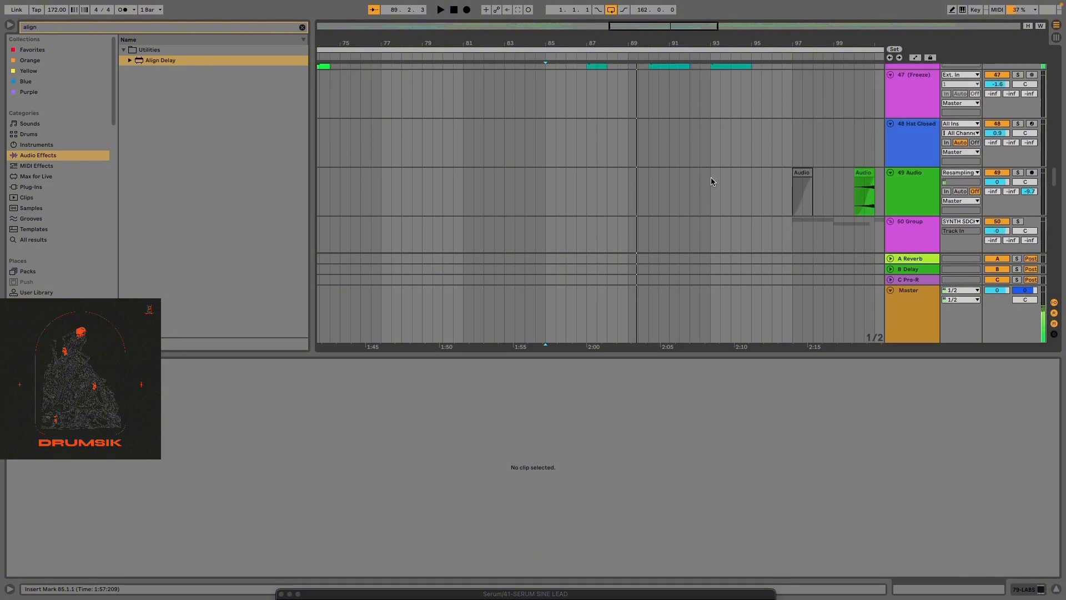
scroll(714, 178, "up", 3)
scroll(719, 177, "up", 2)
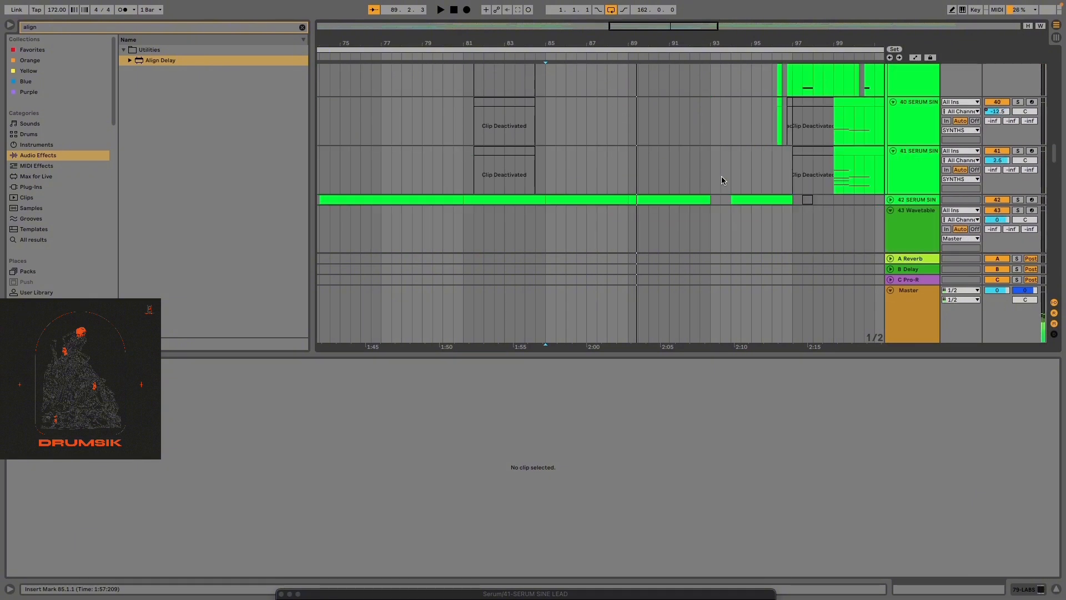
scroll(721, 178, "up", 4)
scroll(674, 174, "down", 4)
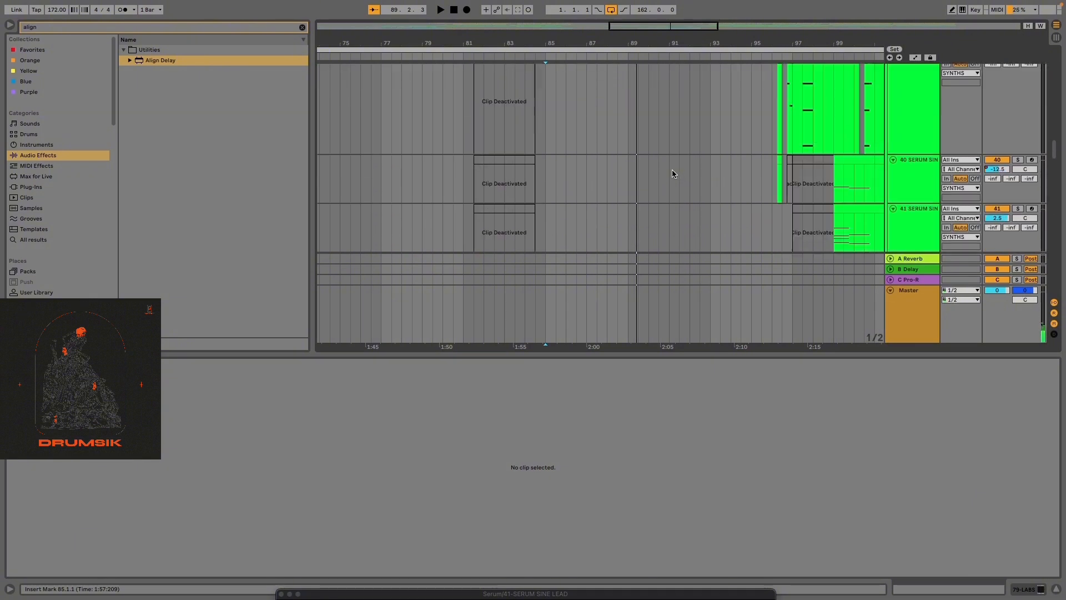
scroll(636, 170, "up", 4)
scroll(638, 168, "down", 8)
Fold the SYNTHS group and select bars 65 to 97 across it and Serum track 42 to view the clip notes
left_click(563, 157)
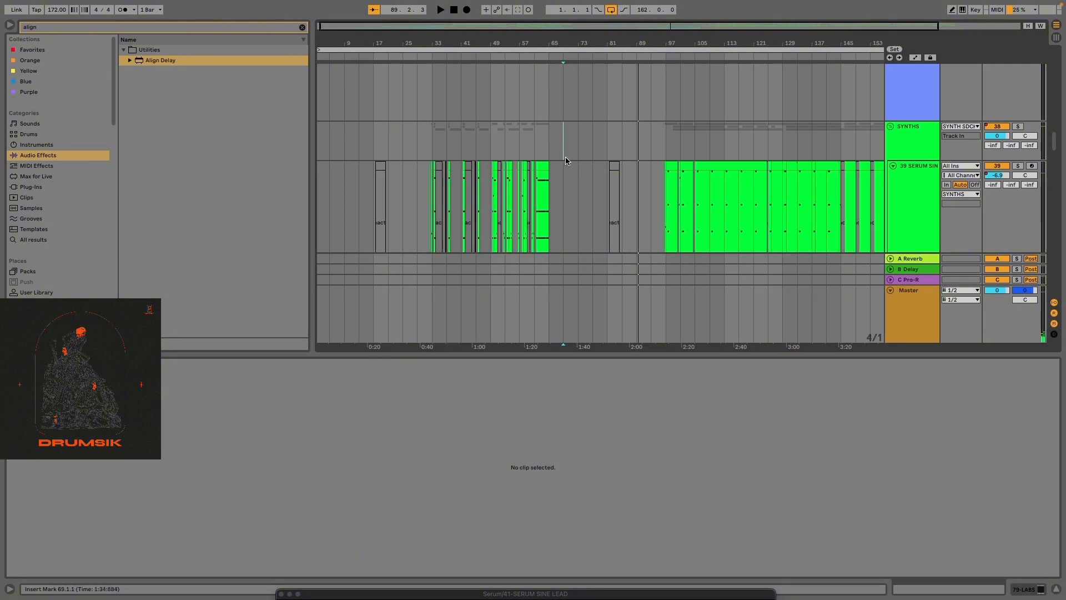
left_click(890, 127)
key("plus")
key("plus")
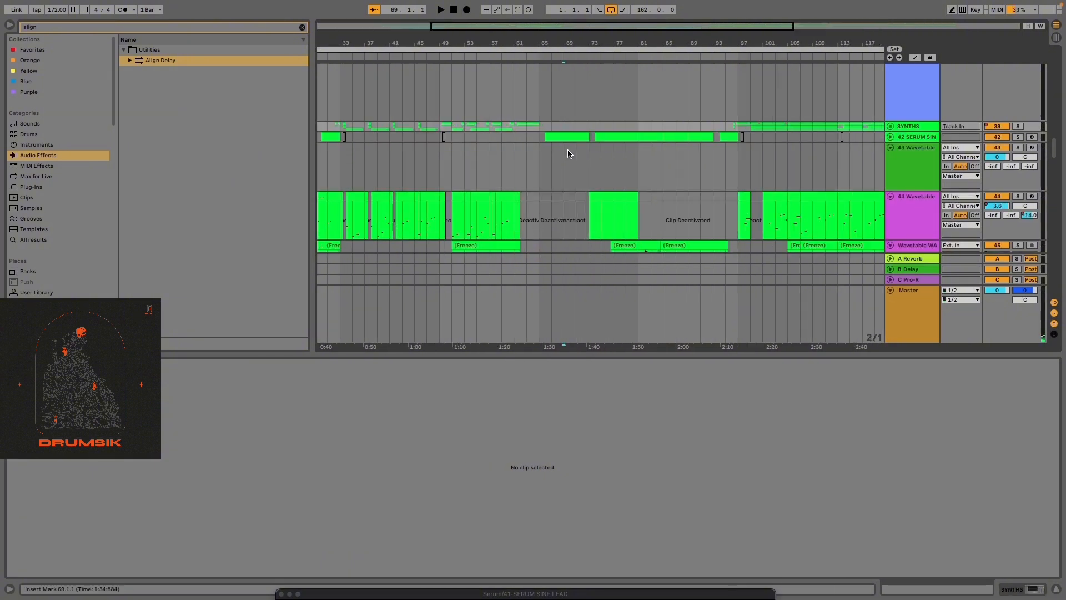
left_click_drag(528, 130, 764, 134)
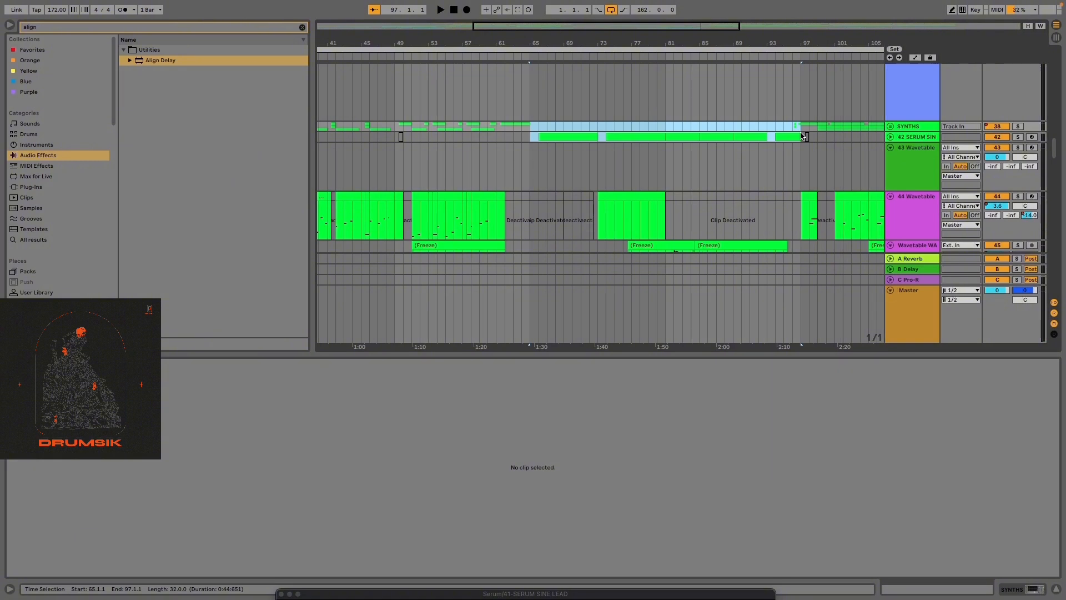
left_click_drag(803, 137, 803, 136)
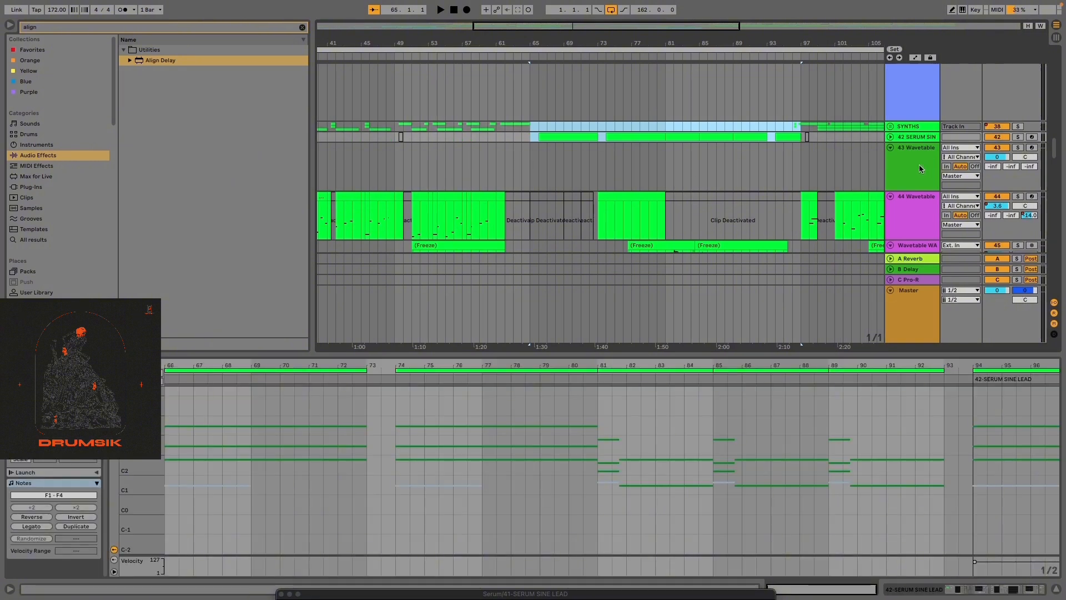
Select bars 29 to 33, just before the first drop, on the SYNTH SDCHN track above the SYNTHS group
scroll(799, 173, "up", 3)
key("minus")
key("minus")
scroll(412, 175, "up", 5)
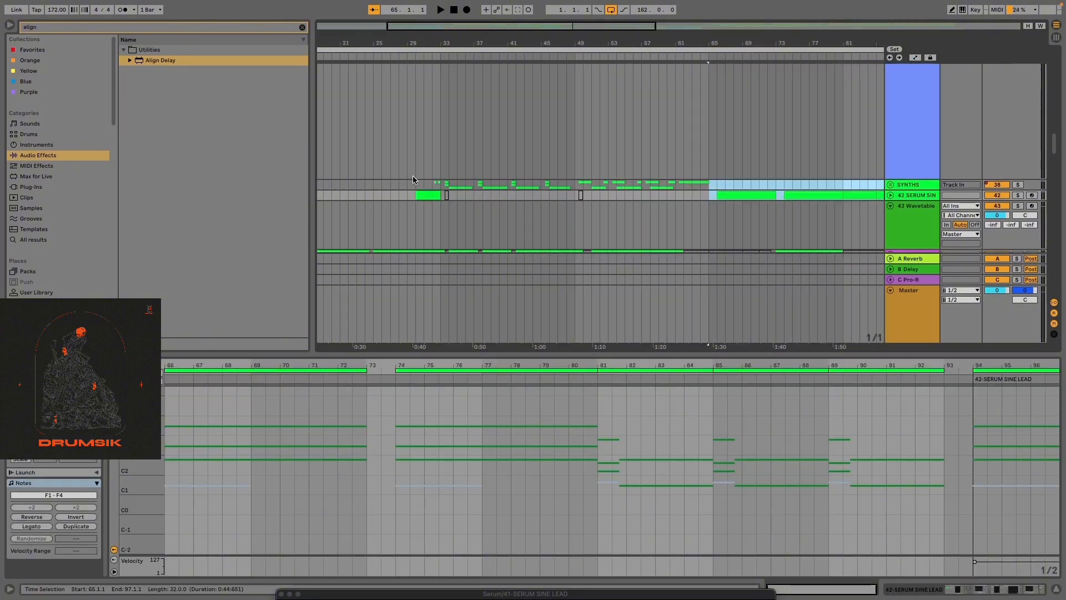
mouse_move(429, 158)
left_mouse_down()
mouse_move(478, 158)
mouse_move(405, 150)
mouse_move(449, 156)
left_mouse_up()
Look through all the tracks down to the vinyl effect and back up to the short effects around bar 109
scroll(467, 190, "down", 4)
scroll(500, 195, "down", 4)
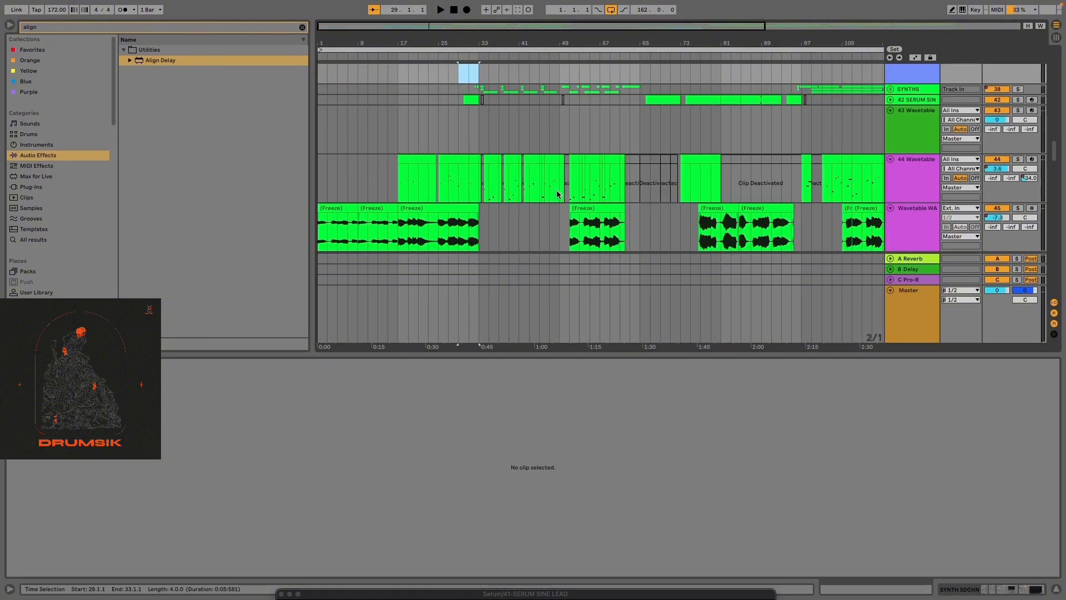
scroll(444, 203, "down", 4)
scroll(451, 202, "down", 3)
scroll(460, 206, "up", 4)
scroll(638, 232, "down", 6)
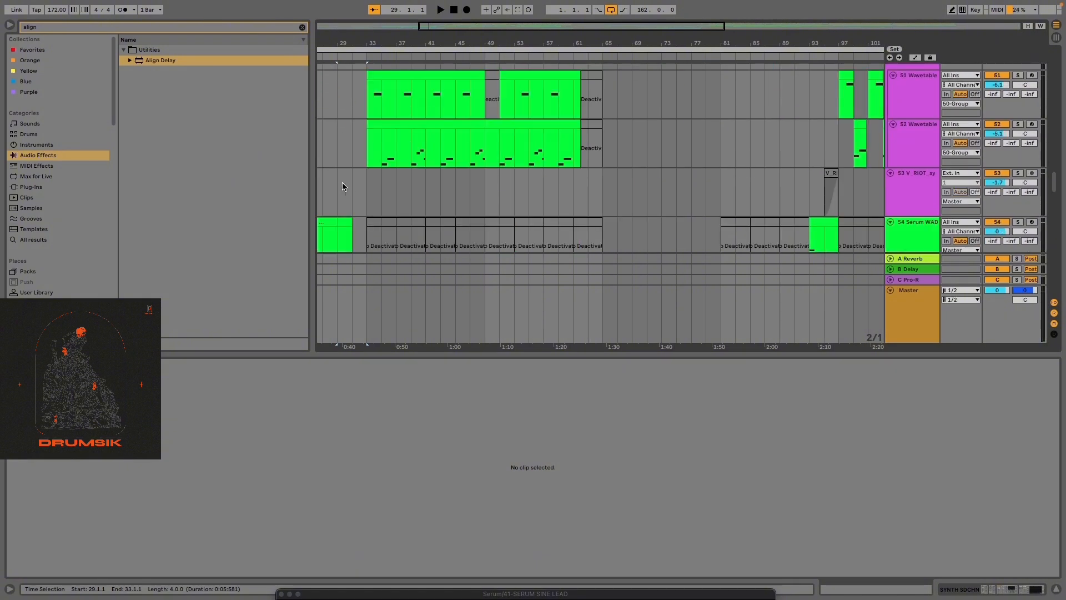
scroll(489, 205, "down", 3)
scroll(496, 209, "down", 15)
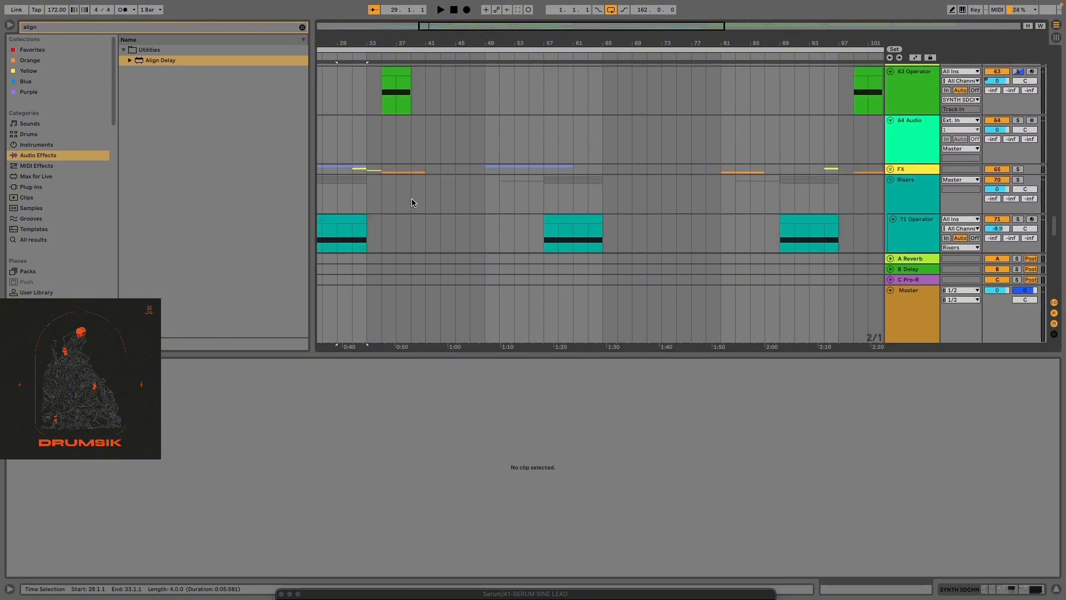
scroll(422, 200, "up", 20)
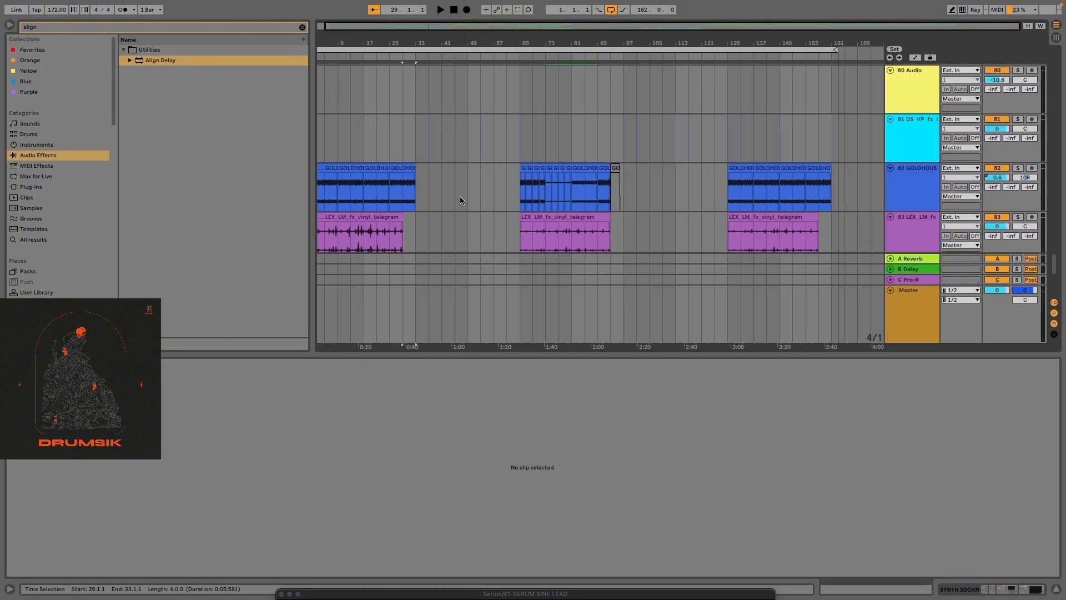
scroll(626, 205, "up", 20)
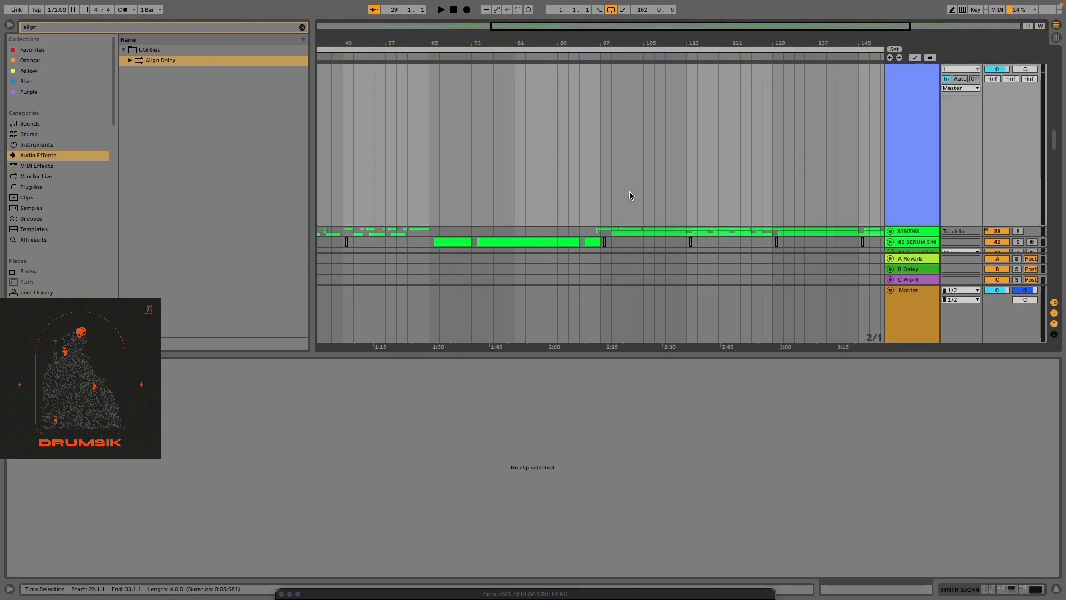
scroll(642, 192, "up", 2)
scroll(687, 193, "up", 8)
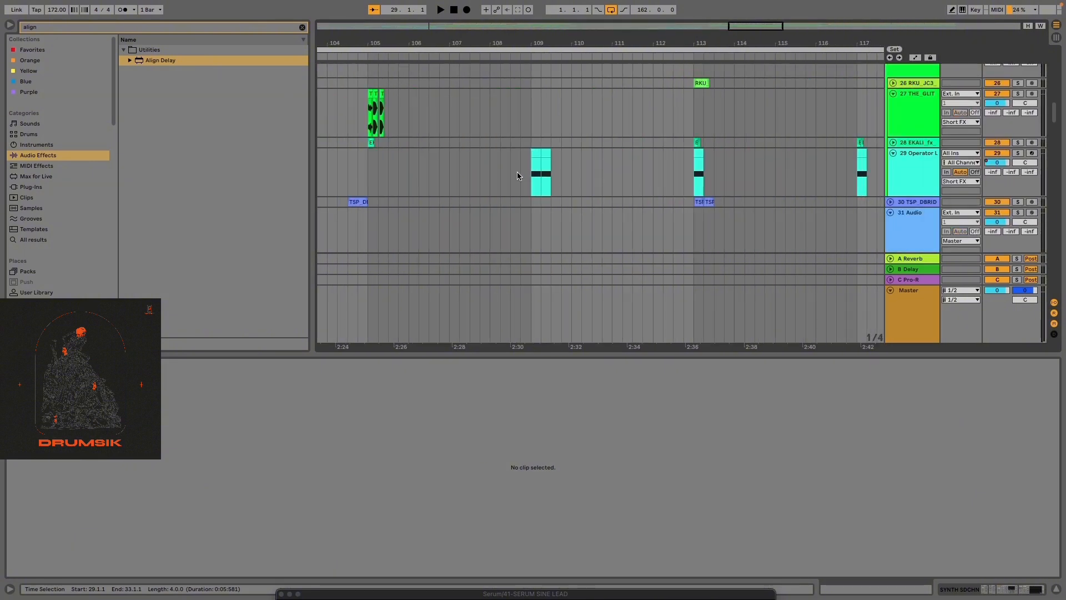
Solo Operator track 29, audition its effect clip from bar 109 and display the track's device chain
left_click(531, 173)
key("space")
key("s")
double_click(897, 173)
key("space")
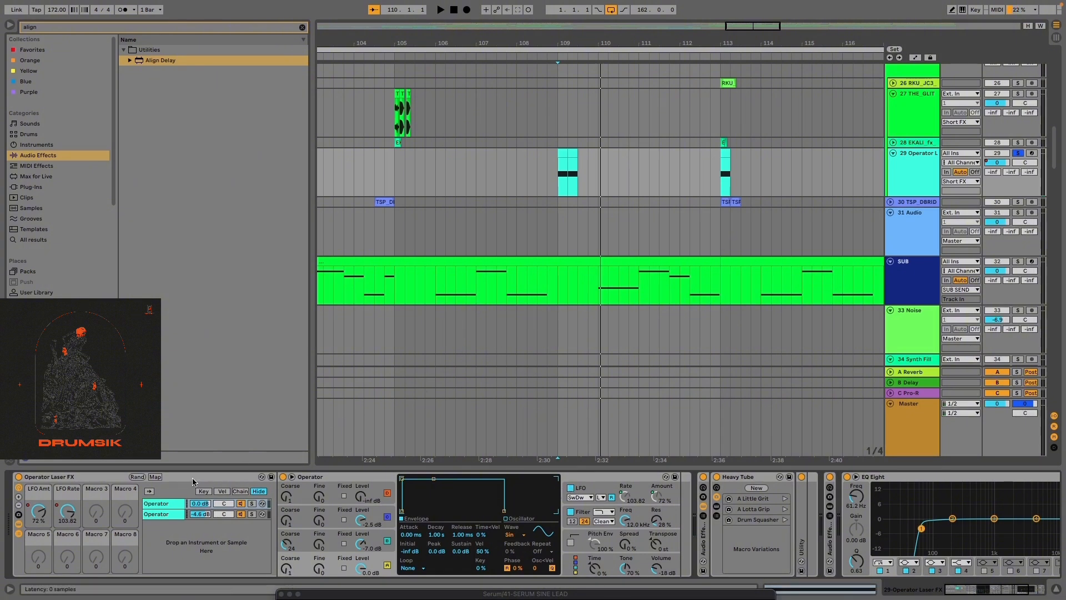
key("minus")
key("minus")
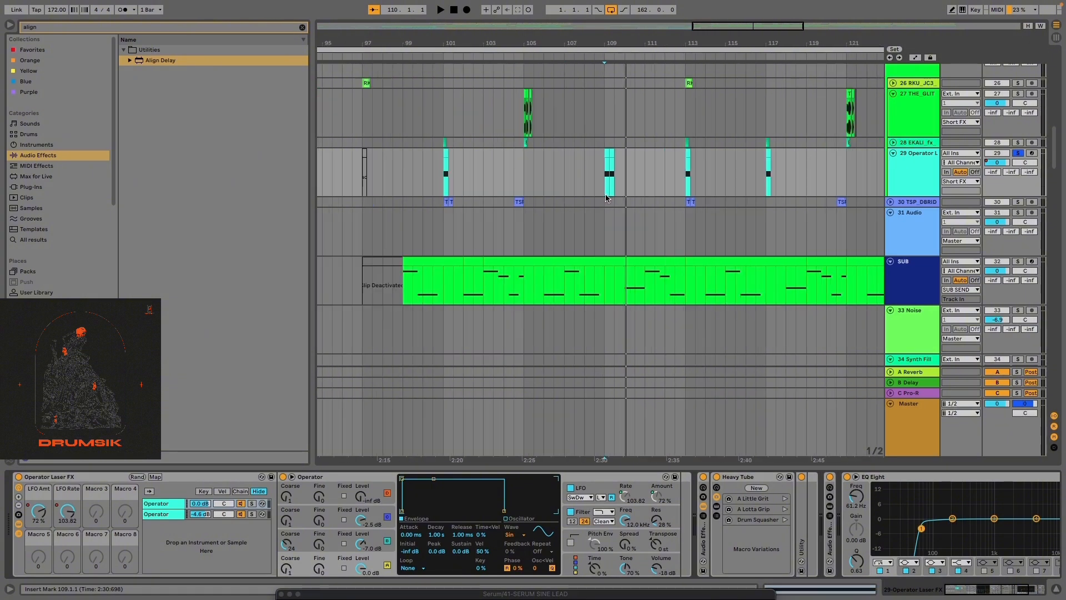
key("plus")
key("plus")
key("plus")
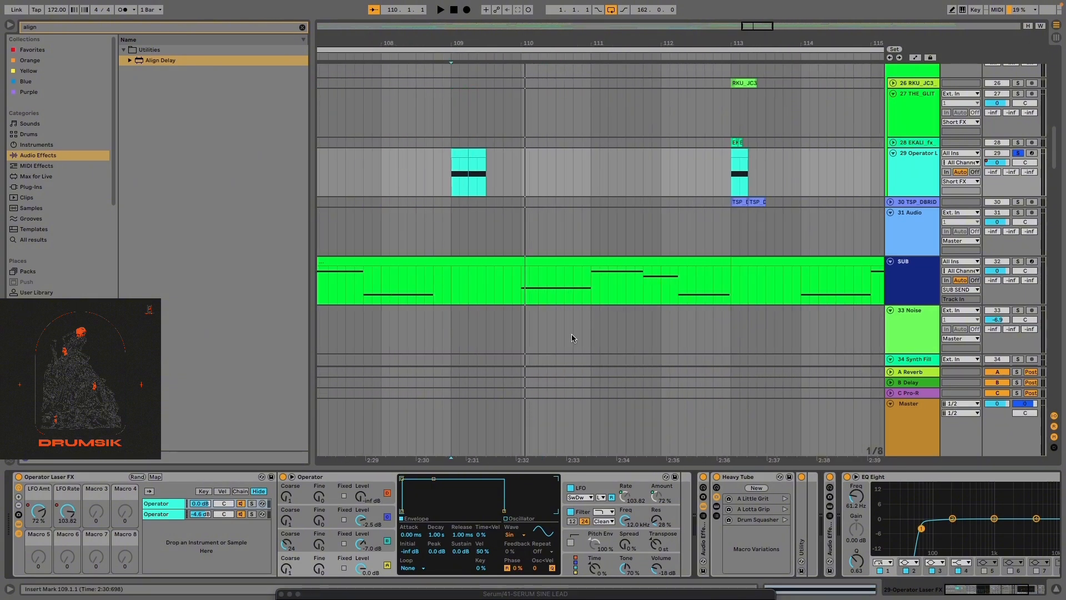
Hide the macros of the Operator Laser FX rack and inspect its two Operator chains
double_click(192, 477)
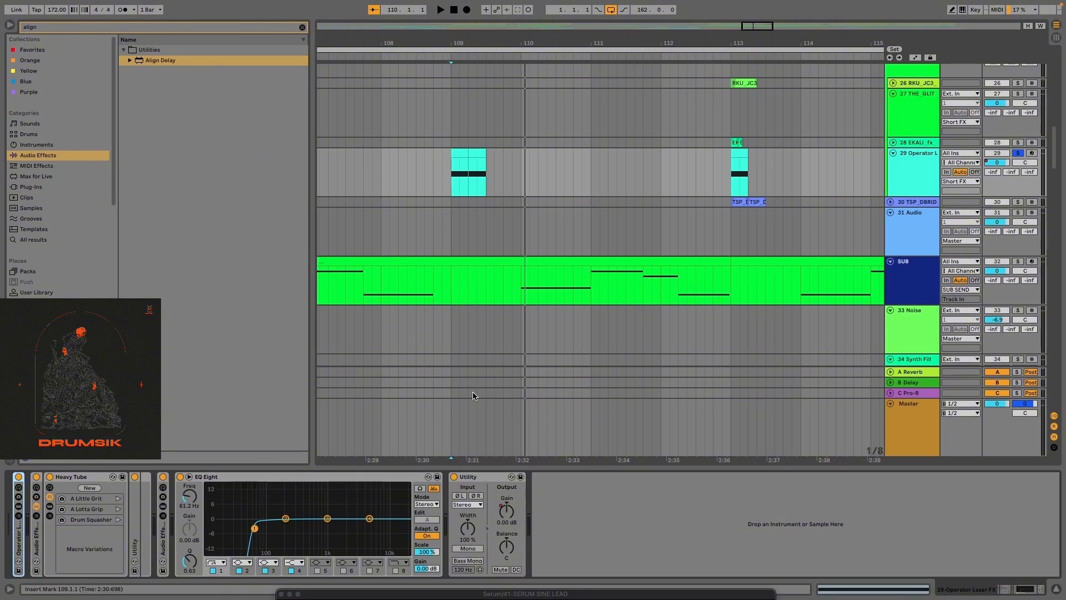
key("minus")
key("plus")
key("plus")
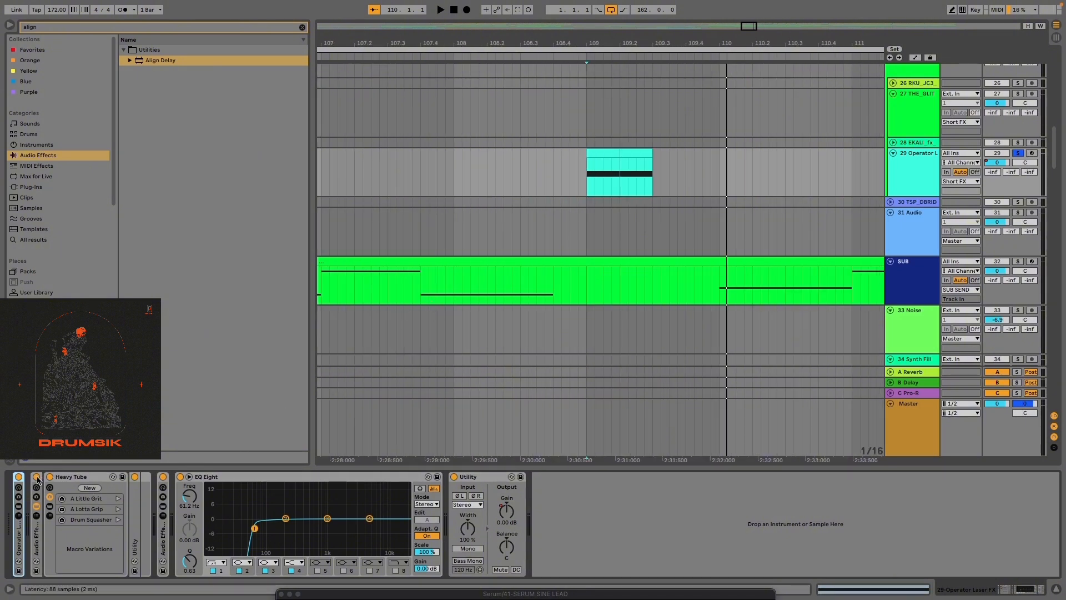
left_click(17, 520)
double_click(54, 505)
double_click(55, 516)
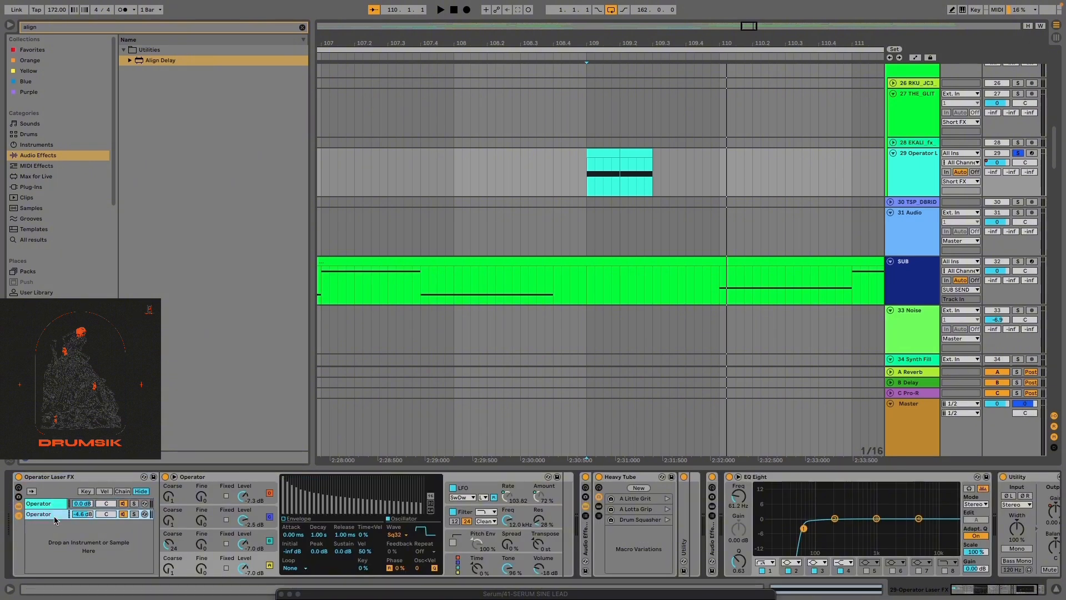
left_click(56, 505)
Switch off the audio effect racks, EQ Eight and Utility that follow the Operator Laser FX rack
left_click(170, 477)
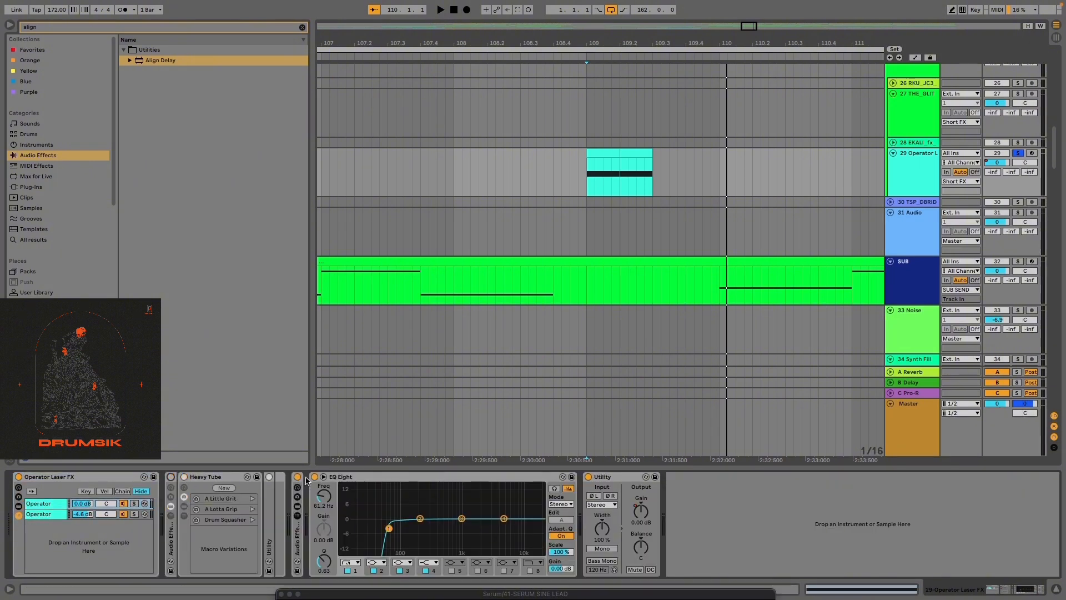
left_click(314, 477)
left_click(588, 477)
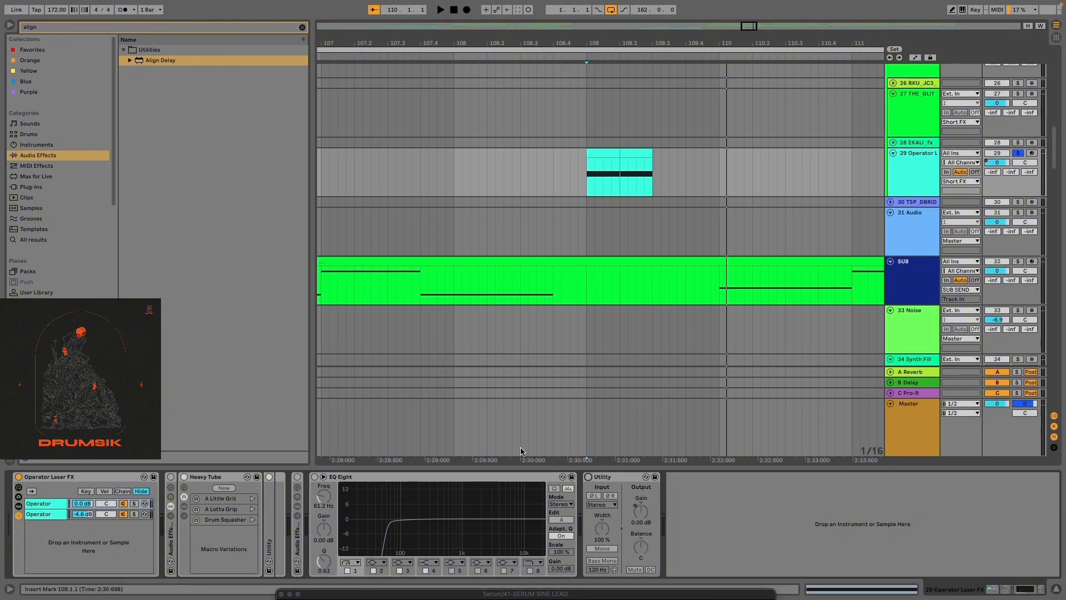
Audition the laser clip at bar 109 without effects, and with the first audio effect rack temporarily switched on
scroll(655, 280, "up", 5)
left_click(517, 154)
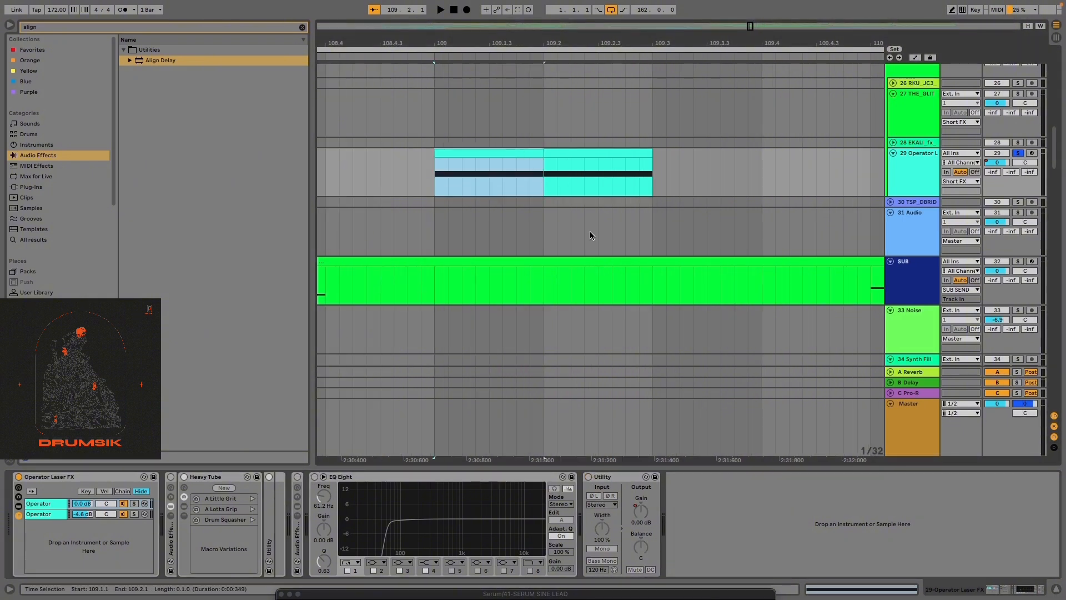
scroll(590, 231, "down", 4)
key("space")
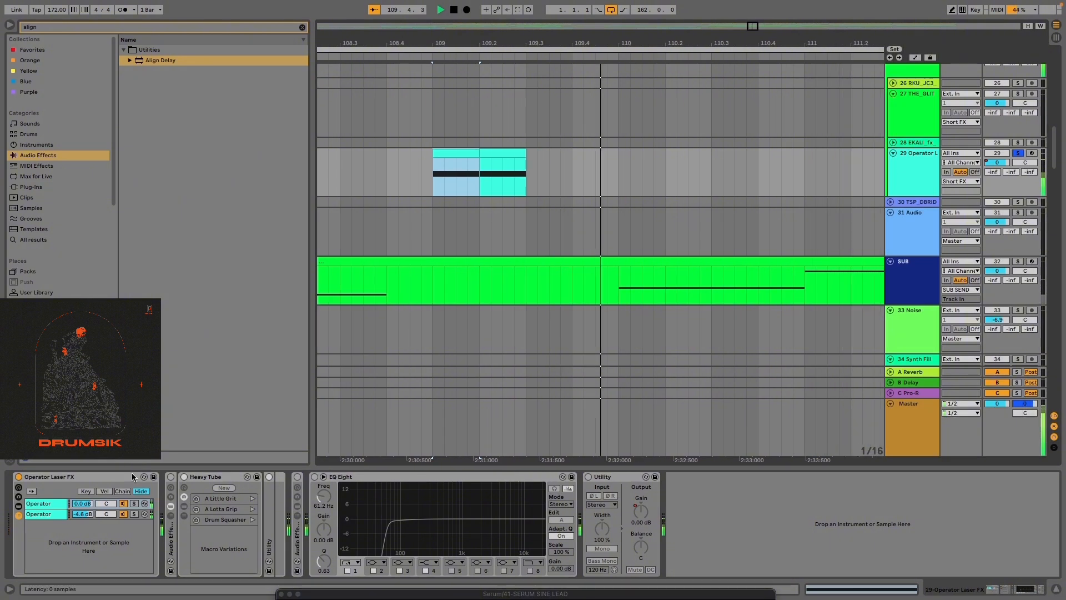
key("space")
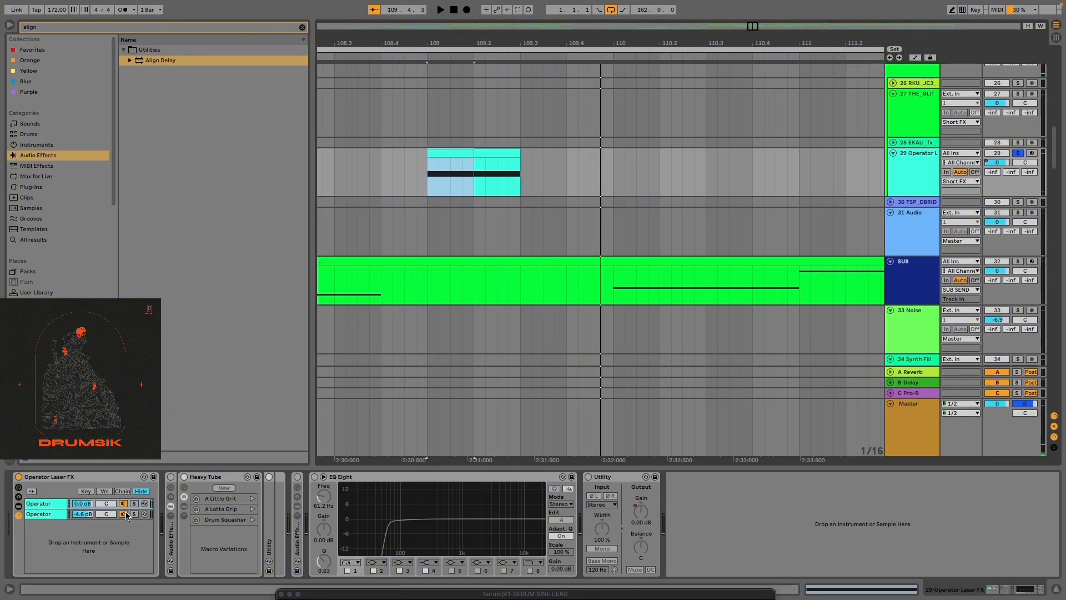
left_click(171, 478)
key("space")
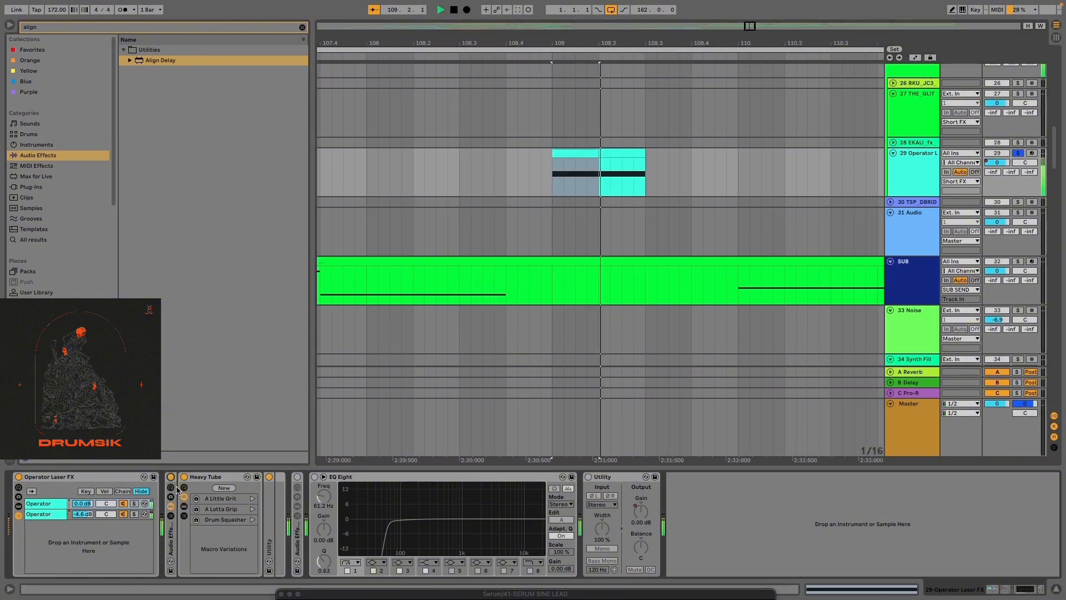
key("space")
left_click(171, 478)
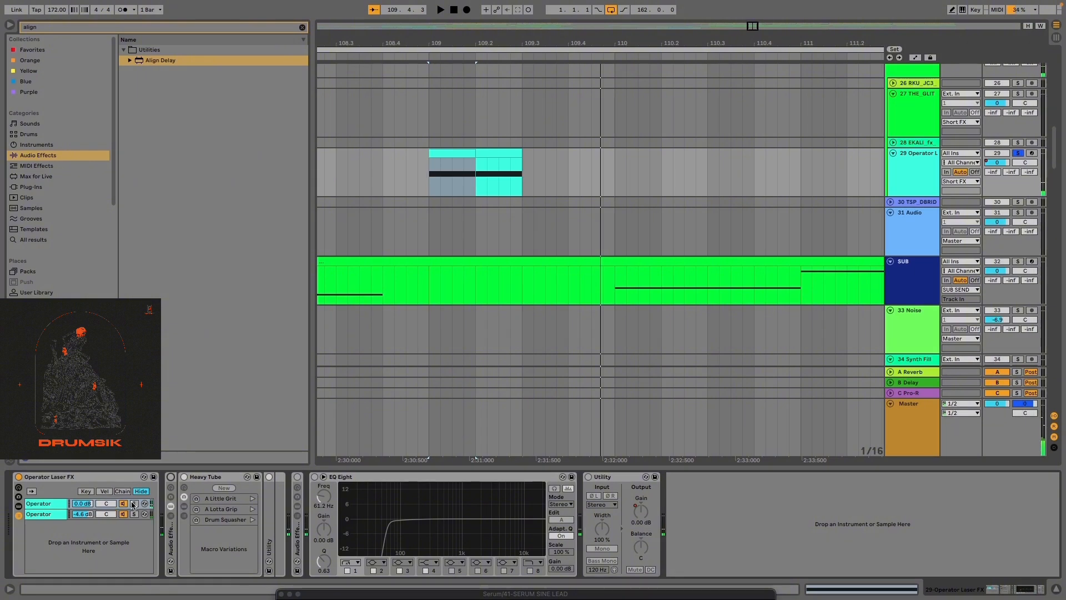
Solo each Operator chain of the Operator Laser FX rack in turn and audition it with the bar 109 clip
left_click(133, 504)
key("space")
key("space")
left_click(135, 514)
key("space")
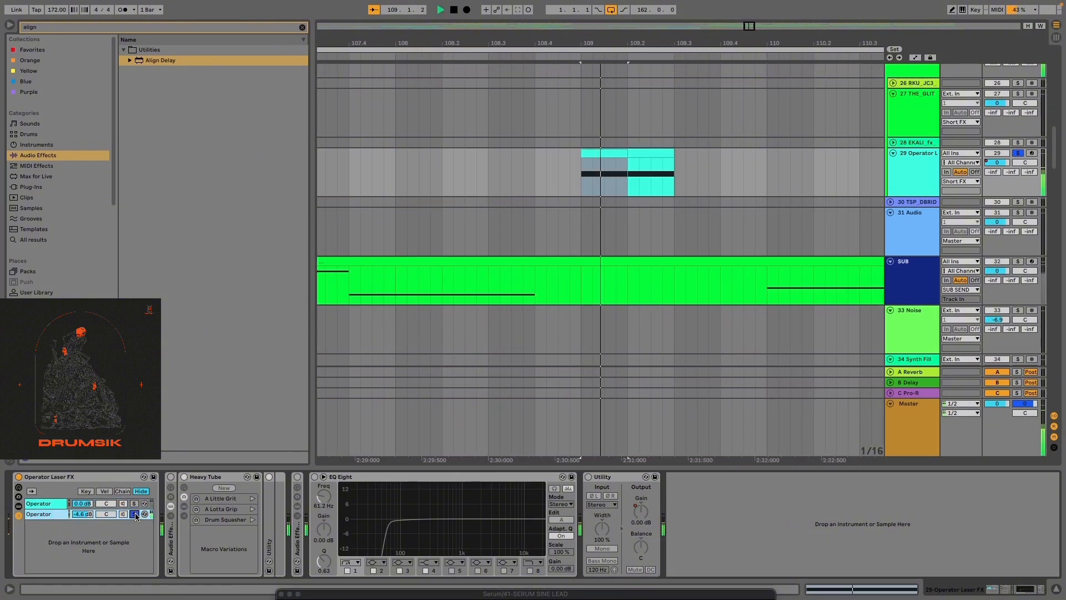
key("space")
Inspect the second and first Operator devices, and show the automation of the first one's LFO Amount
left_click(34, 514)
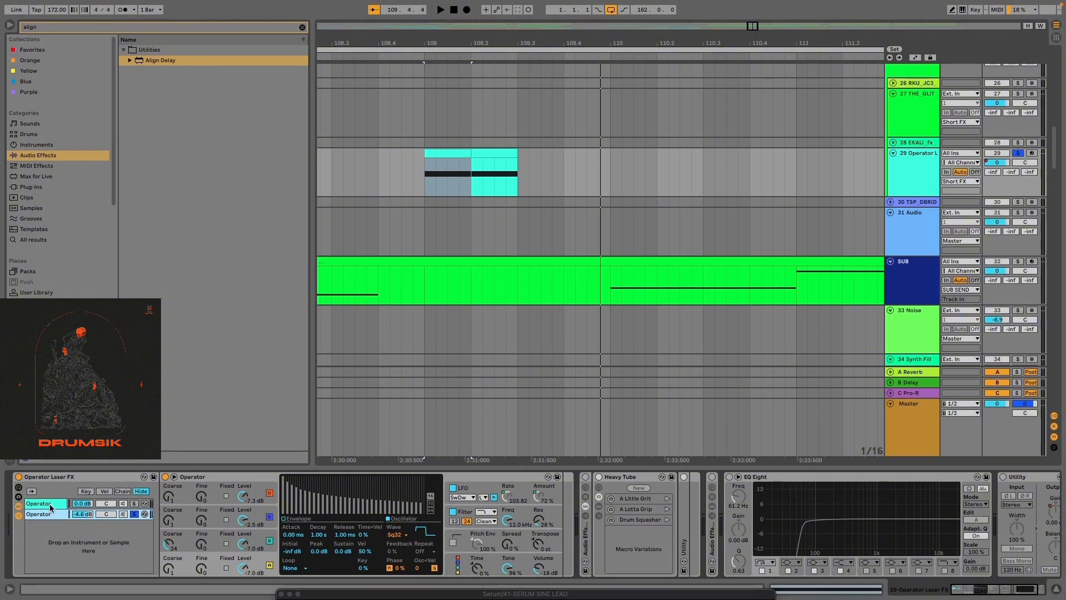
left_click(51, 505)
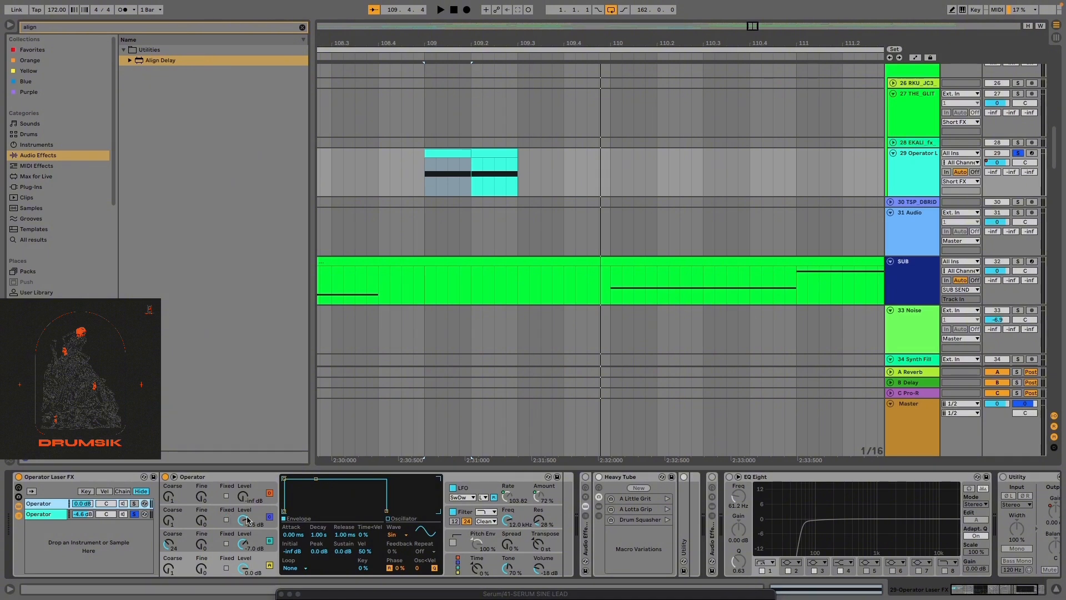
right_click(537, 496)
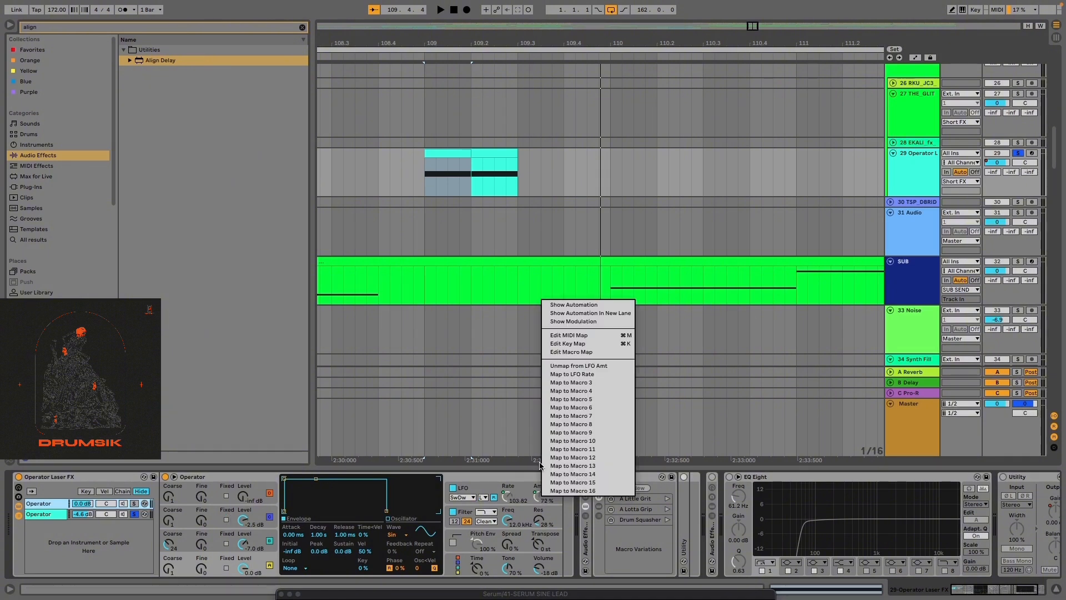
left_click(562, 313)
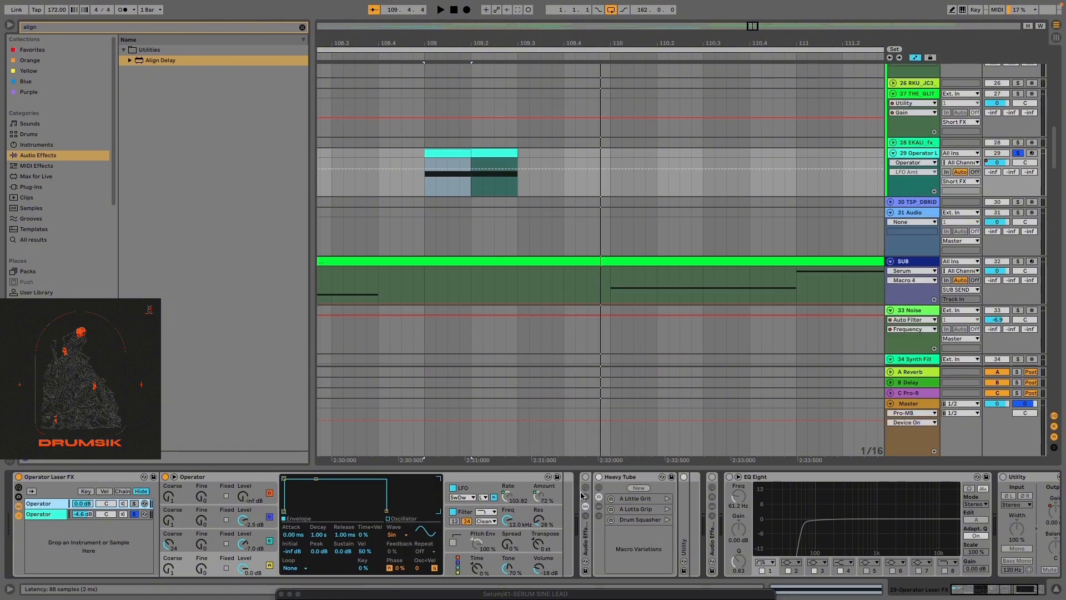
Show the macros of the Operator Laser FX rack and display the arrangement automation of LFO Amt and LFO Rate
left_click(19, 488)
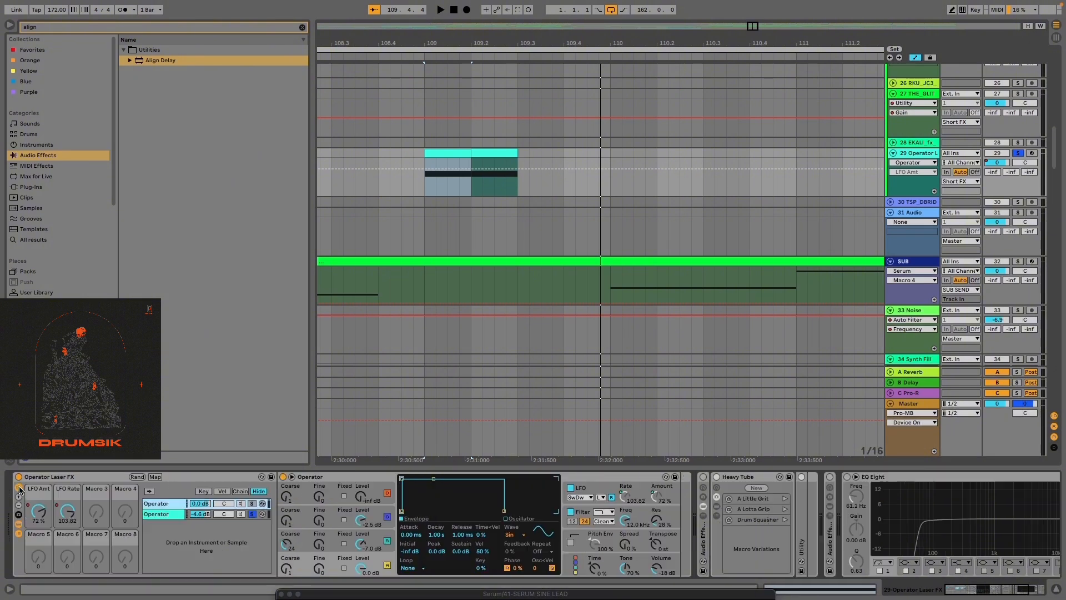
left_click(47, 512)
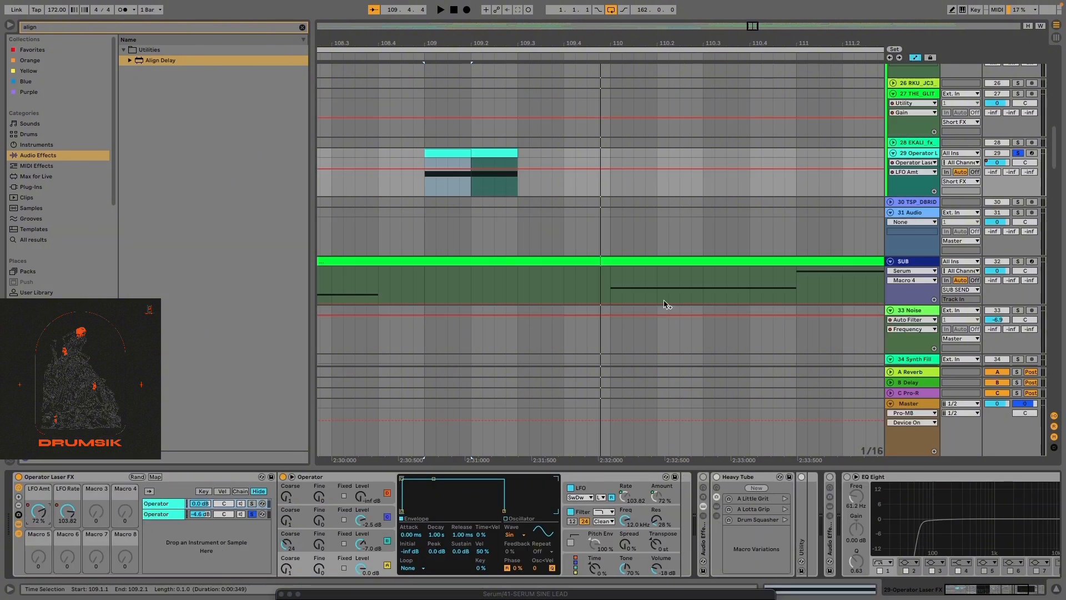
scroll(646, 239, "down", 10)
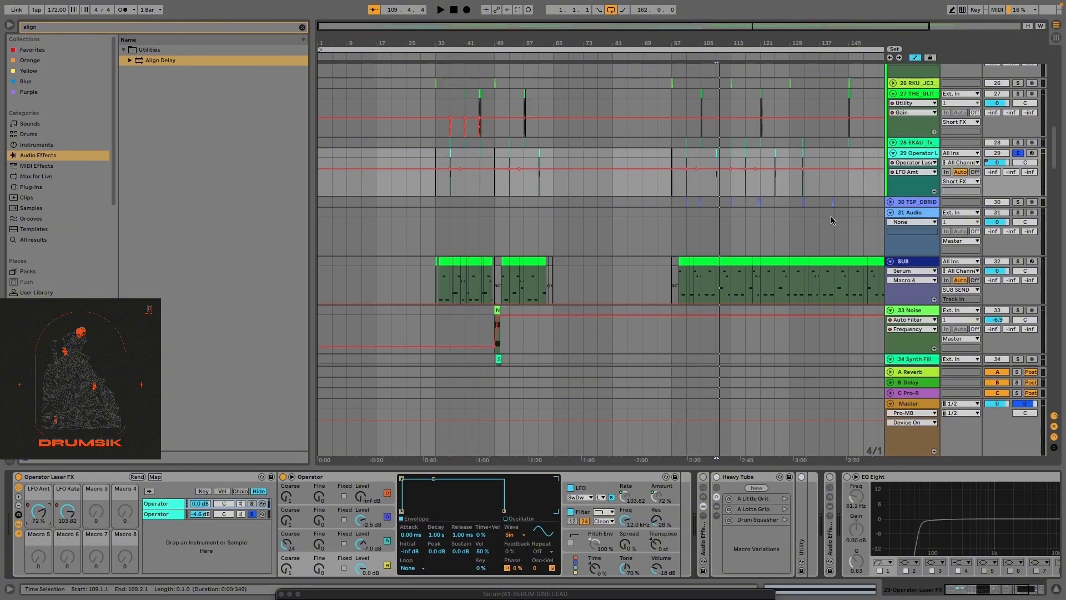
left_click(67, 512)
scroll(620, 294, "up", 10)
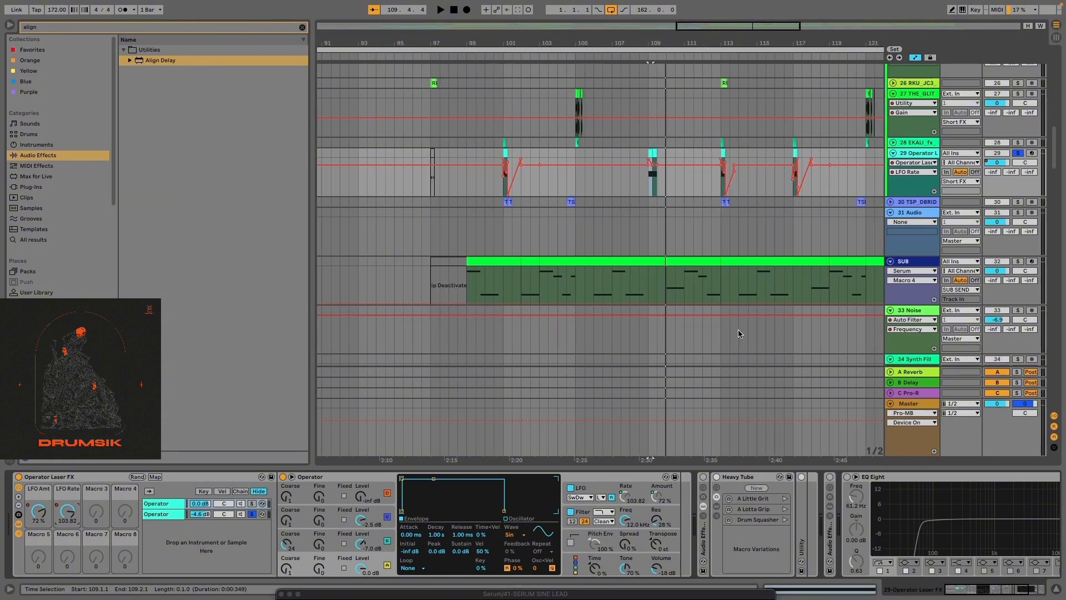
Audition the Operator clips at bars 109 and 113 with their LFO Rate automation displayed
scroll(619, 295, "up", 1)
left_click(484, 183)
key("space")
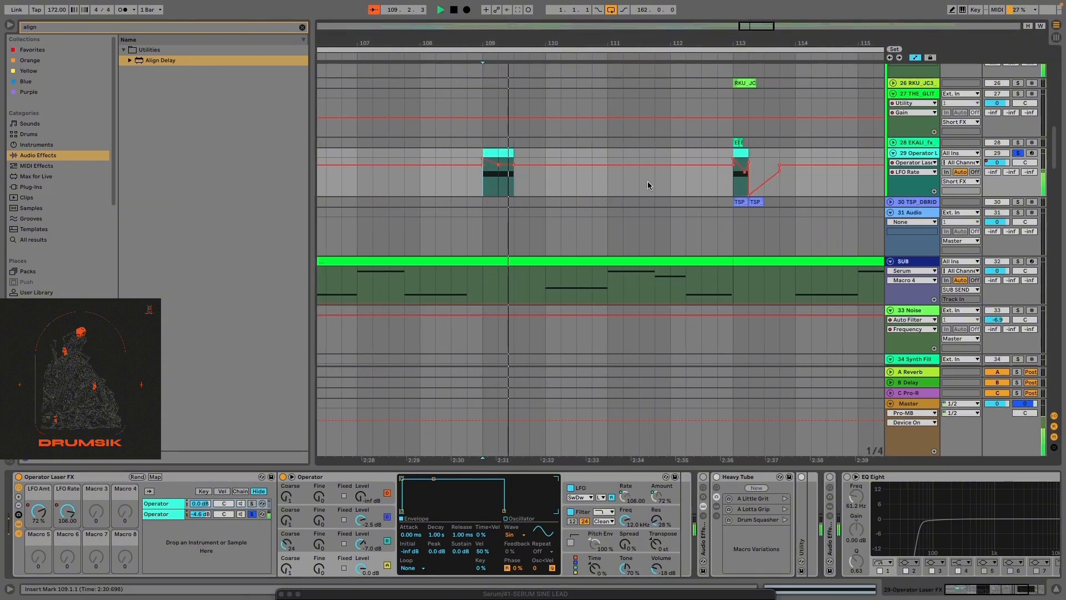
left_click(733, 192)
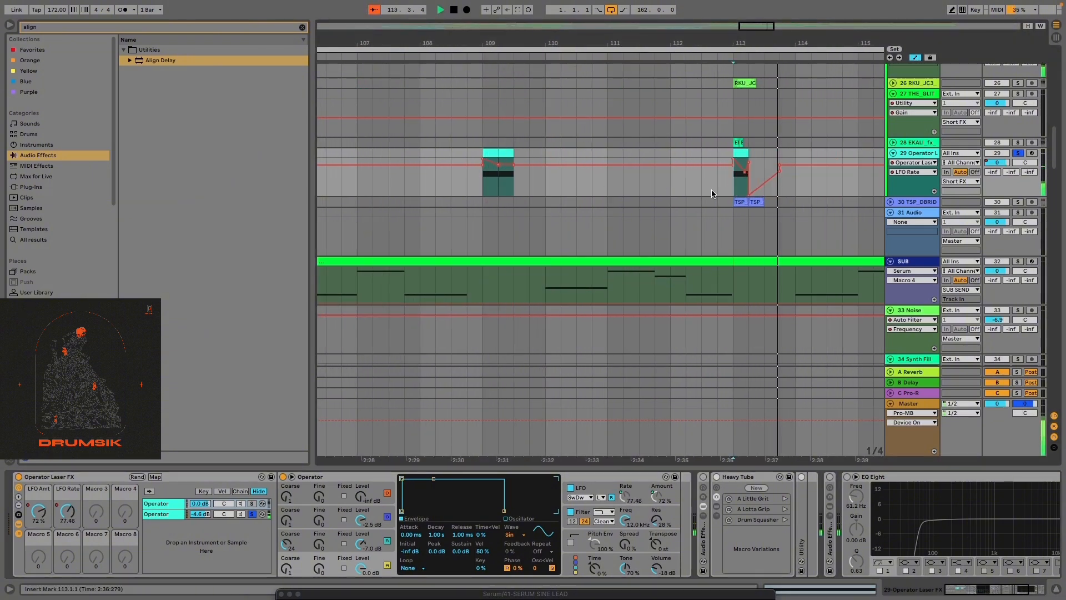
scroll(339, 352, "down", 1)
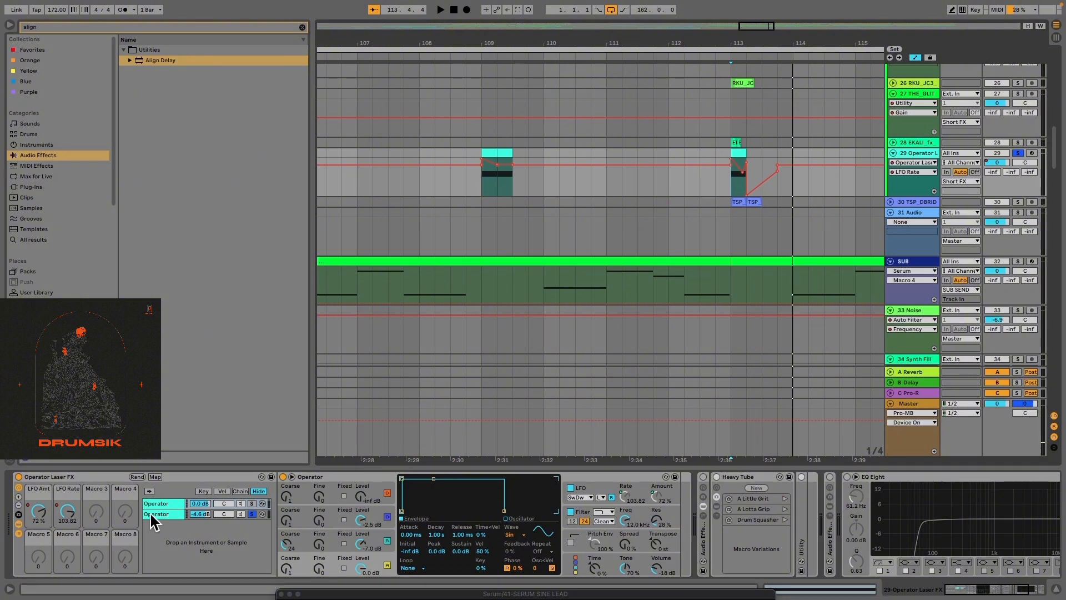
Unsolo the second Operator chain, display the first Operator again and show the LFO Amt automation around bars 112 to 120
left_click(163, 505)
double_click(163, 505)
left_click(253, 513)
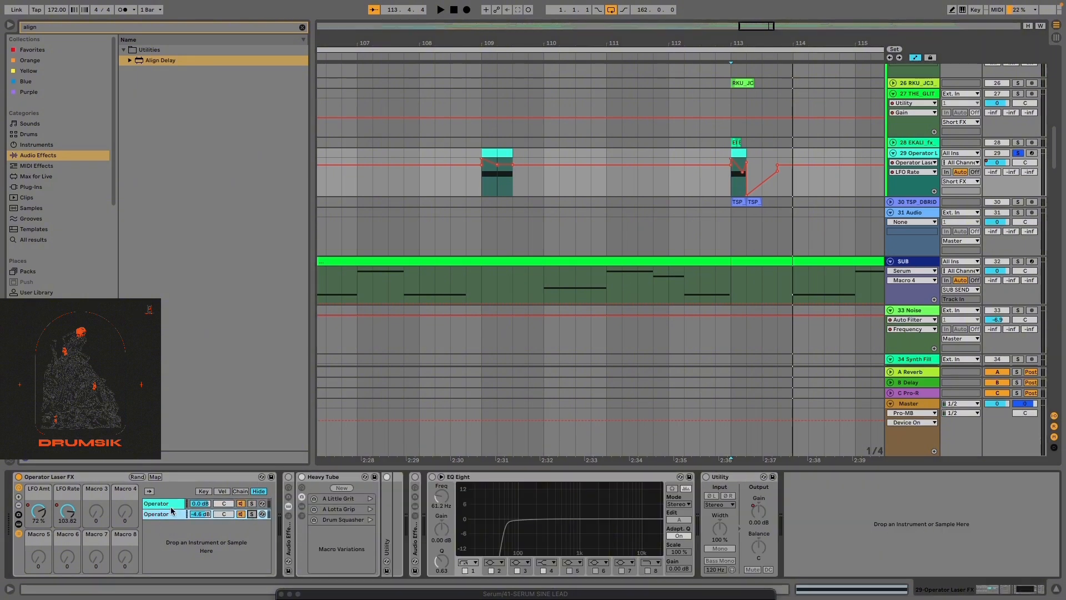
left_click(172, 511)
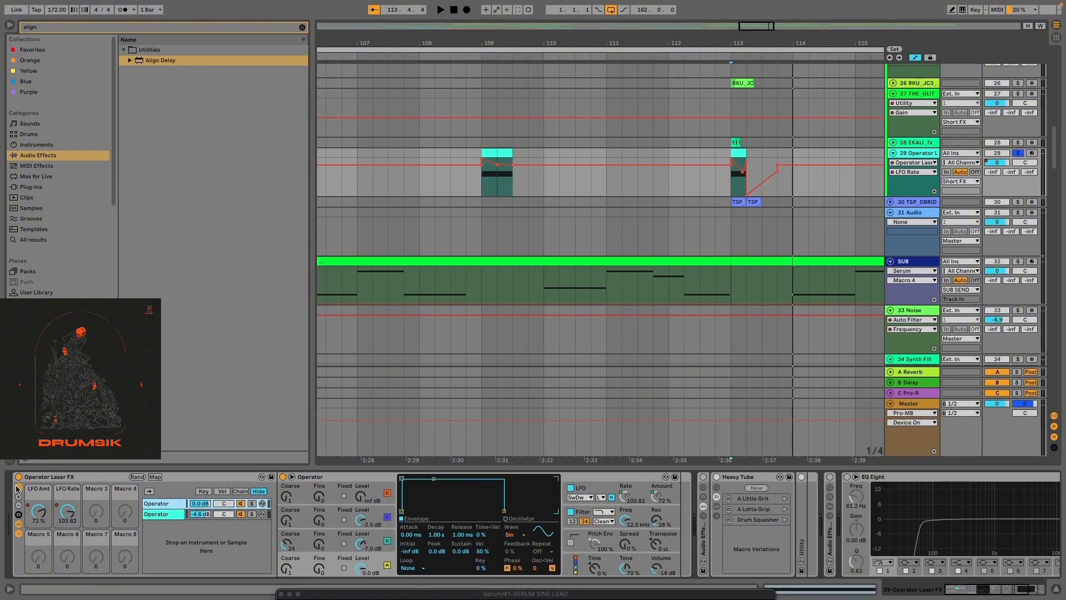
left_click(38, 510)
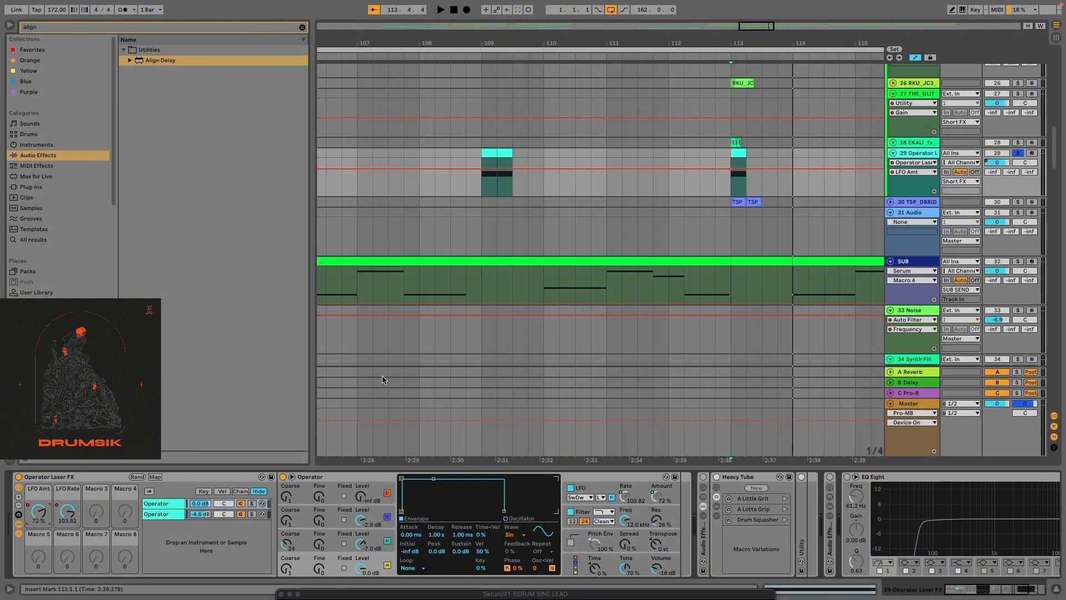
scroll(581, 295, "right", 10)
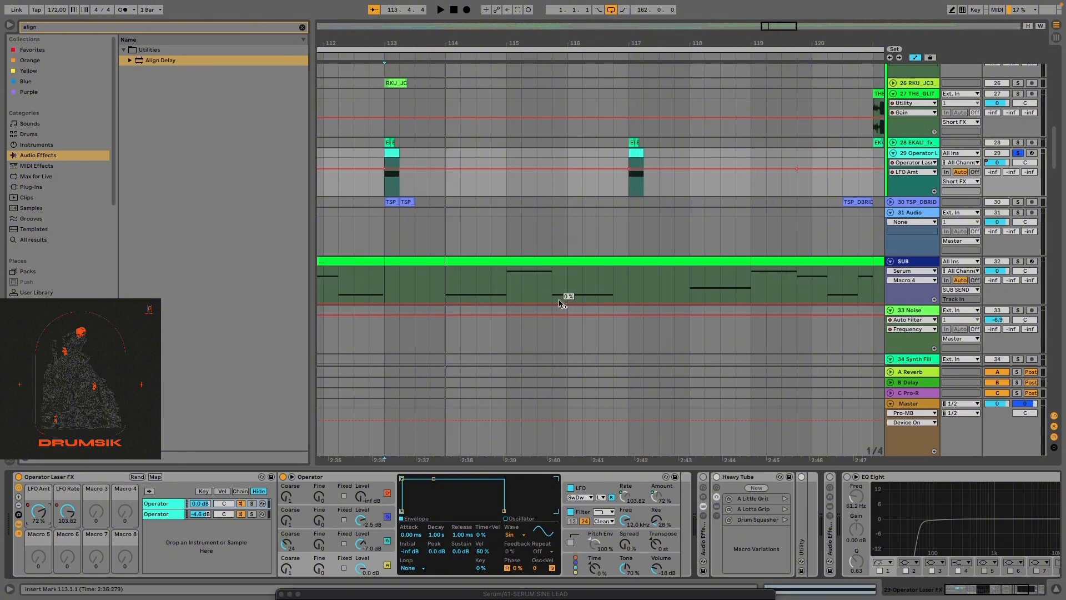
Switch the first audio effect rack, Heavy Tube and its following Utility back on, and audition the clip at bar 113
left_click(710, 491)
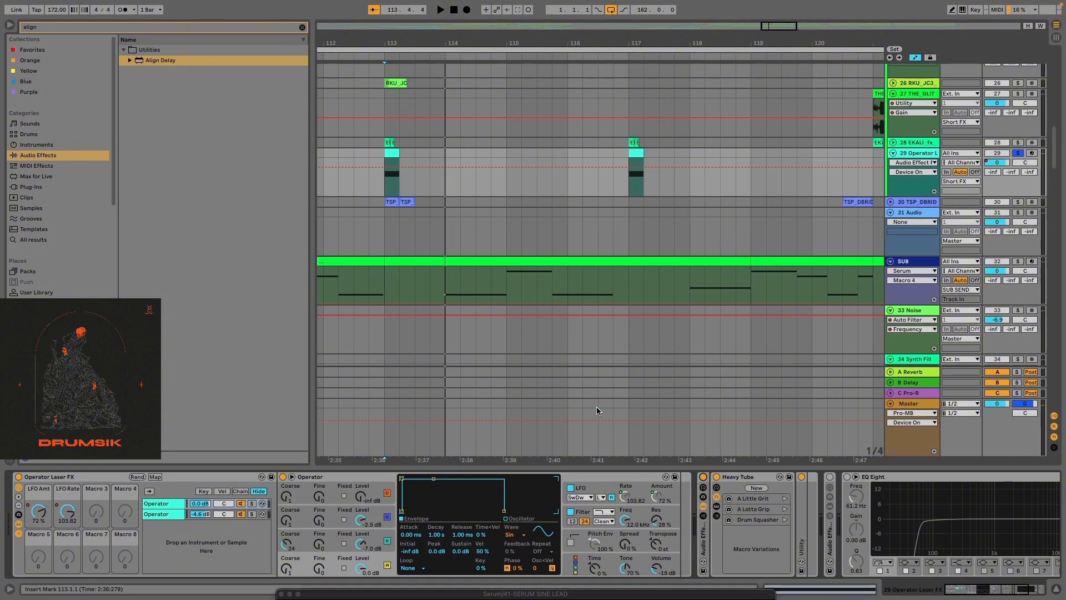
scroll(548, 380, "down", 3)
scroll(561, 283, "up", 6)
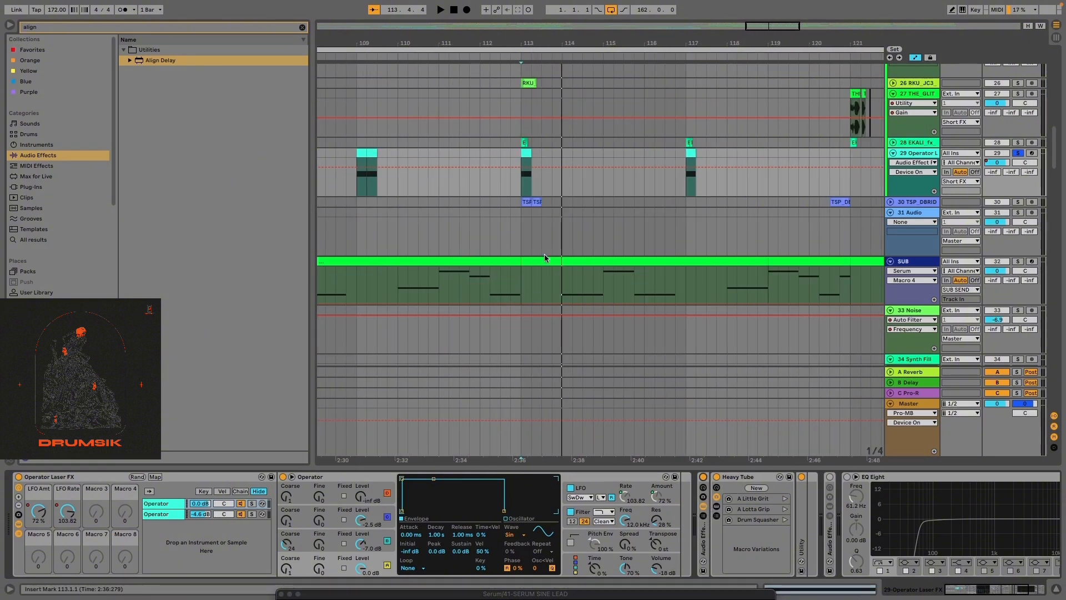
key("space")
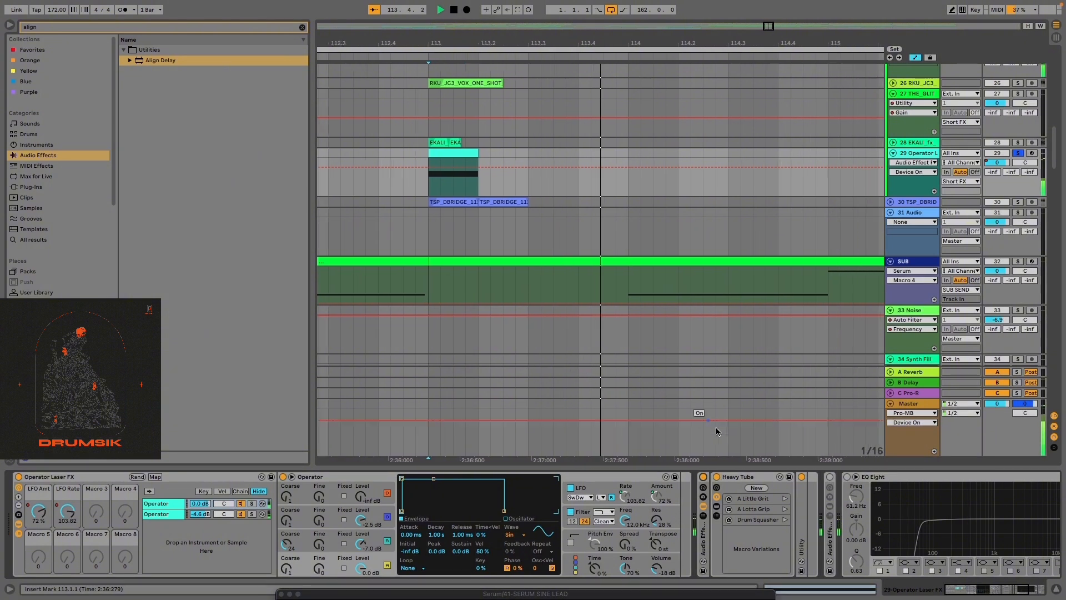
Switch on and unfold the audio effect rack before EQ Eight, and open its chain named Chain
left_click(832, 521)
left_click(829, 517)
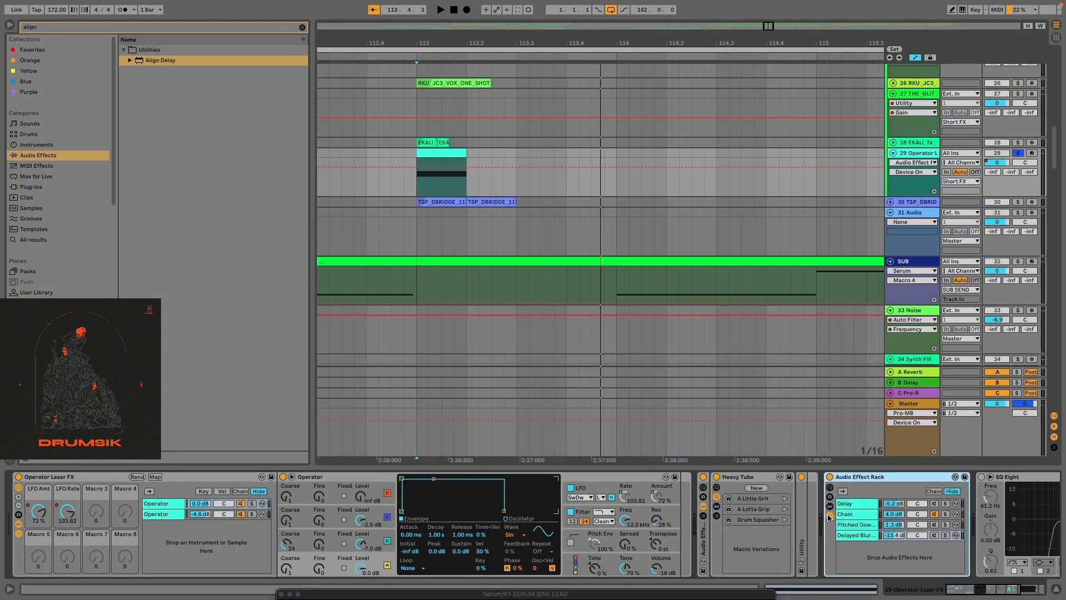
left_click(871, 514)
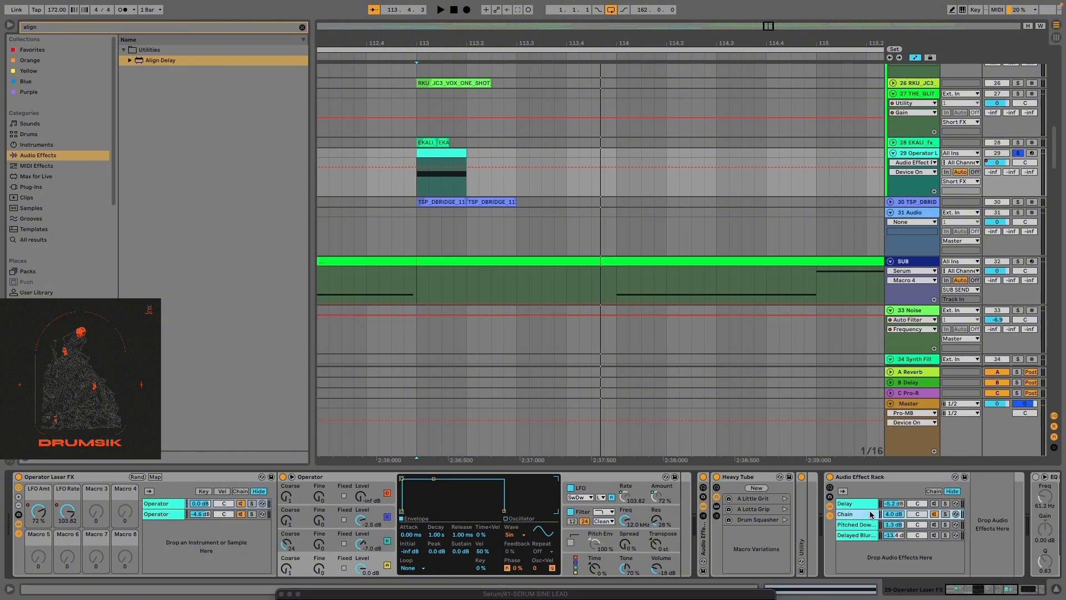
left_click(1032, 587)
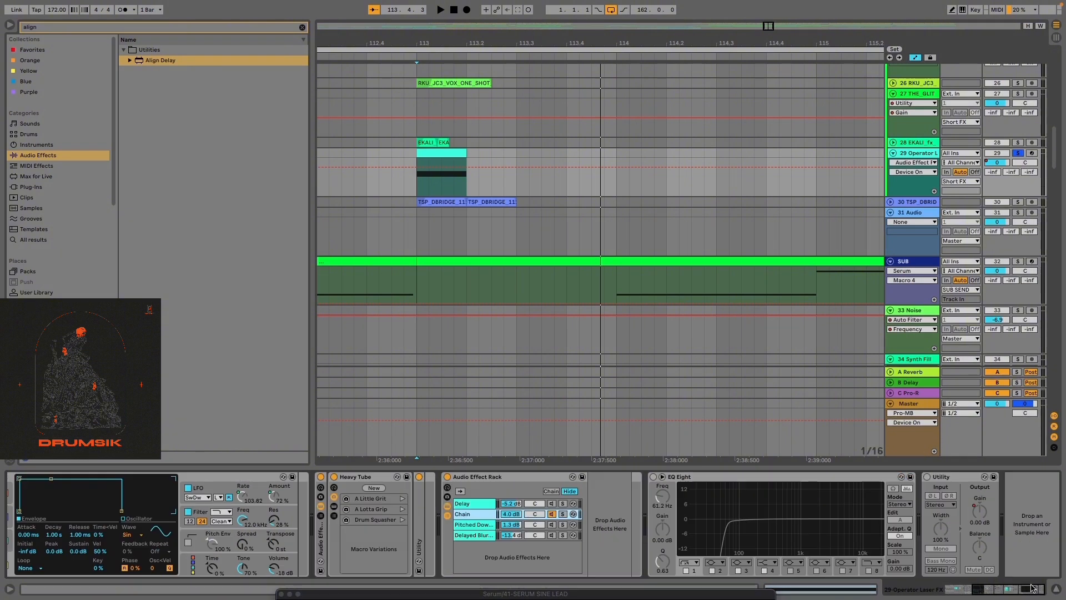
Delete the Delay, Pitched Down and Delayed Blur chains from the audio effect rack and audition the clip at bar 113
left_click(476, 534, "shift")
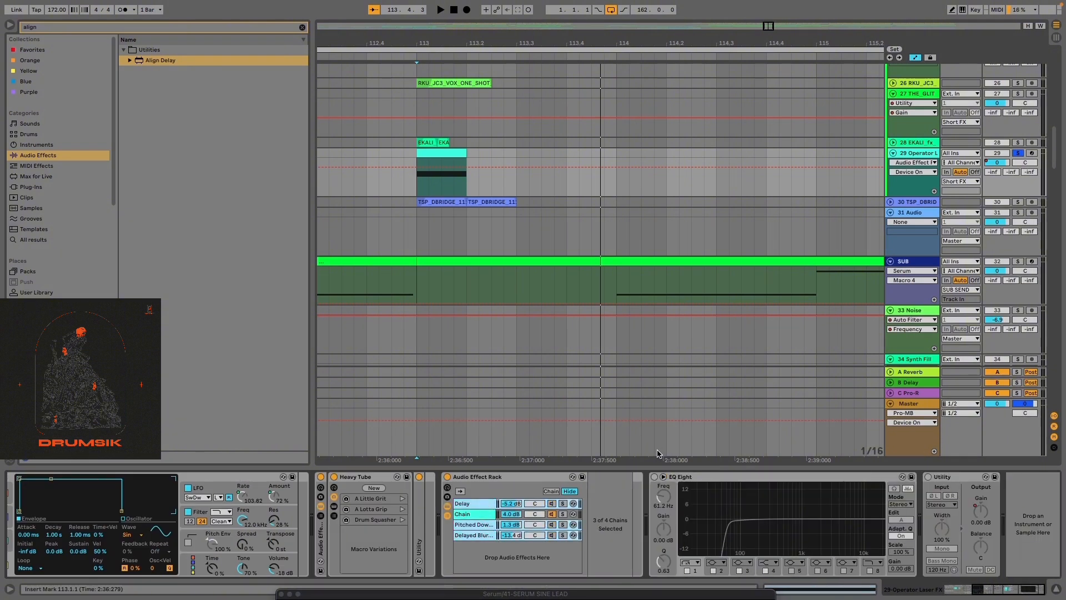
key("Delete")
key("space")
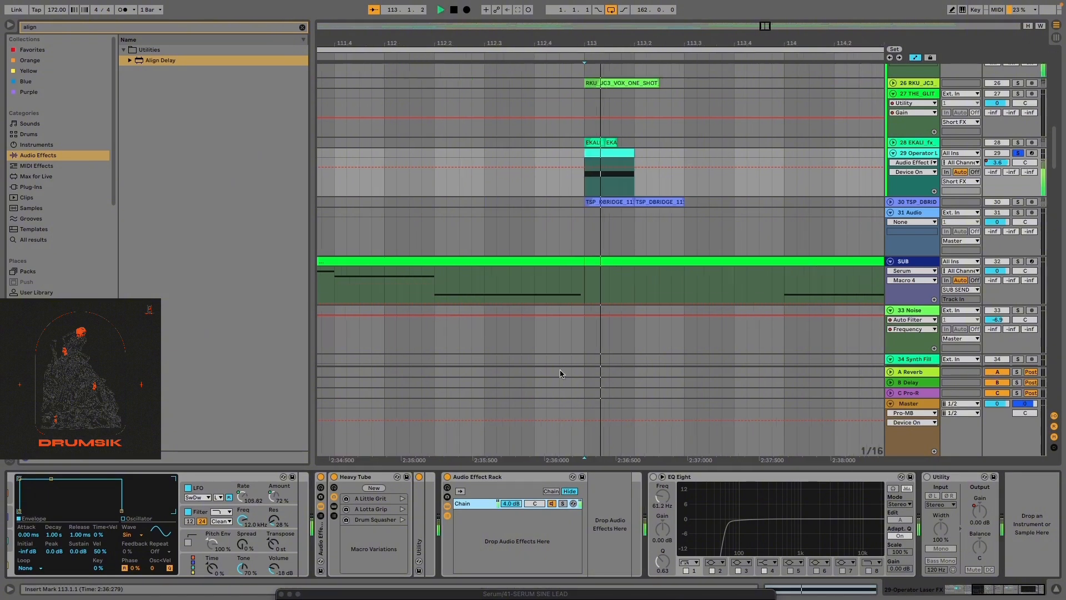
key("space")
Unsolo track 29 and switch the EQ Eight and the final Utility back on
key("s")
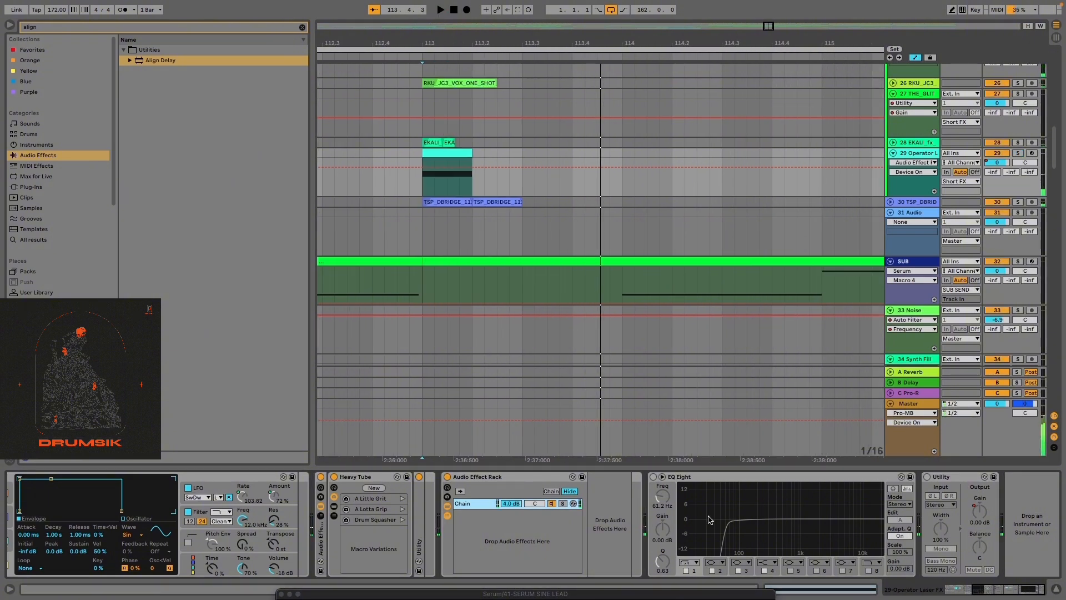
mouse_move(1005, 590)
left_mouse_down()
mouse_move(976, 587)
mouse_move(1000, 578)
left_mouse_up()
left_click(653, 477)
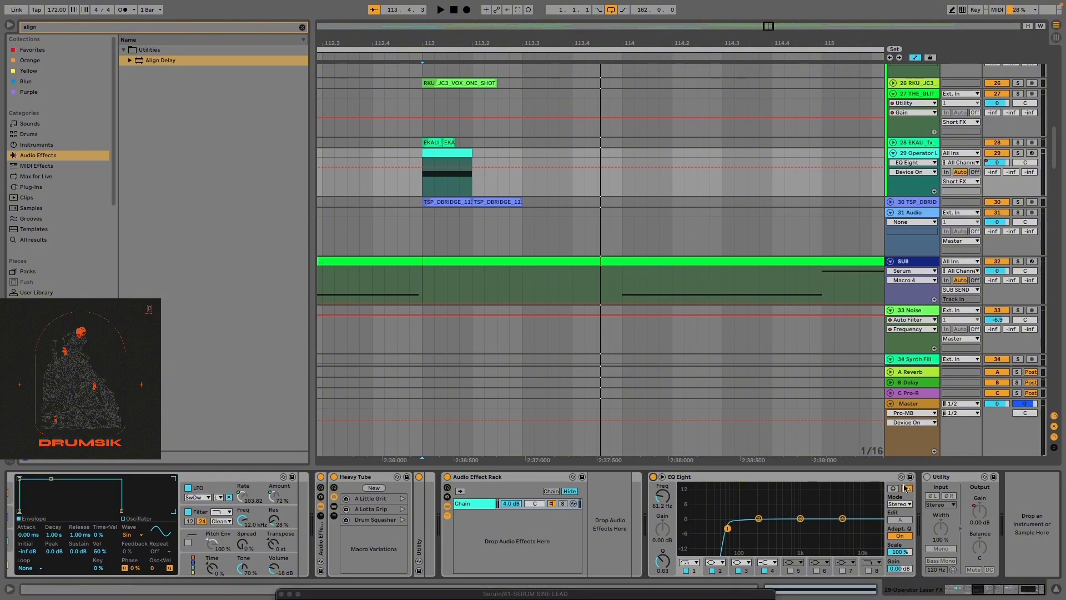
left_click(927, 477)
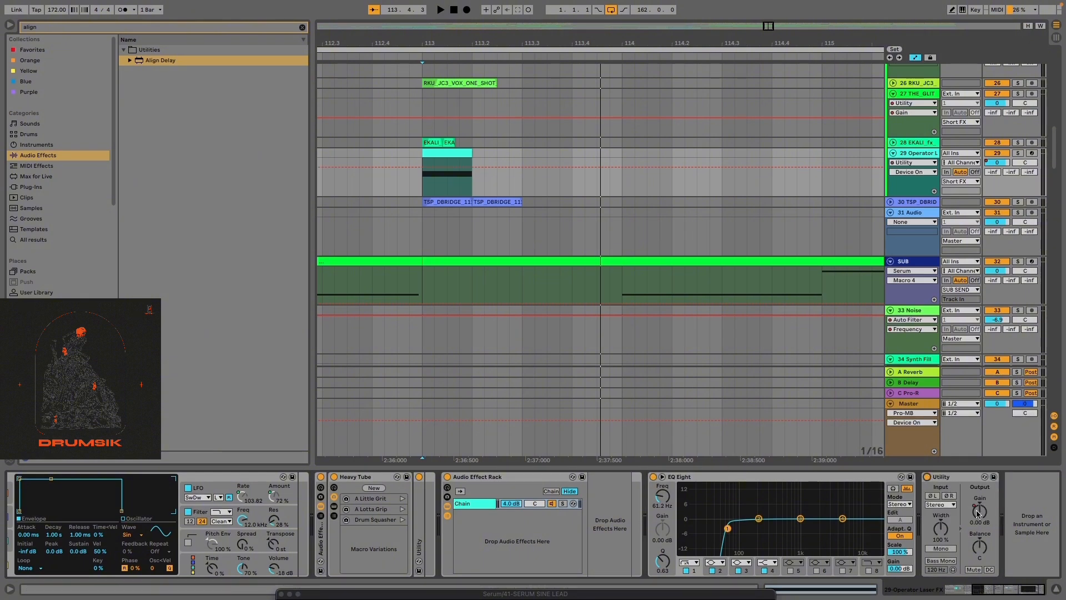
Show the final Utility's gain automation on track 29 and examine its dip at the start of the bar 37 clip
right_click(977, 514)
left_click(967, 516)
scroll(533, 295, "down", 10)
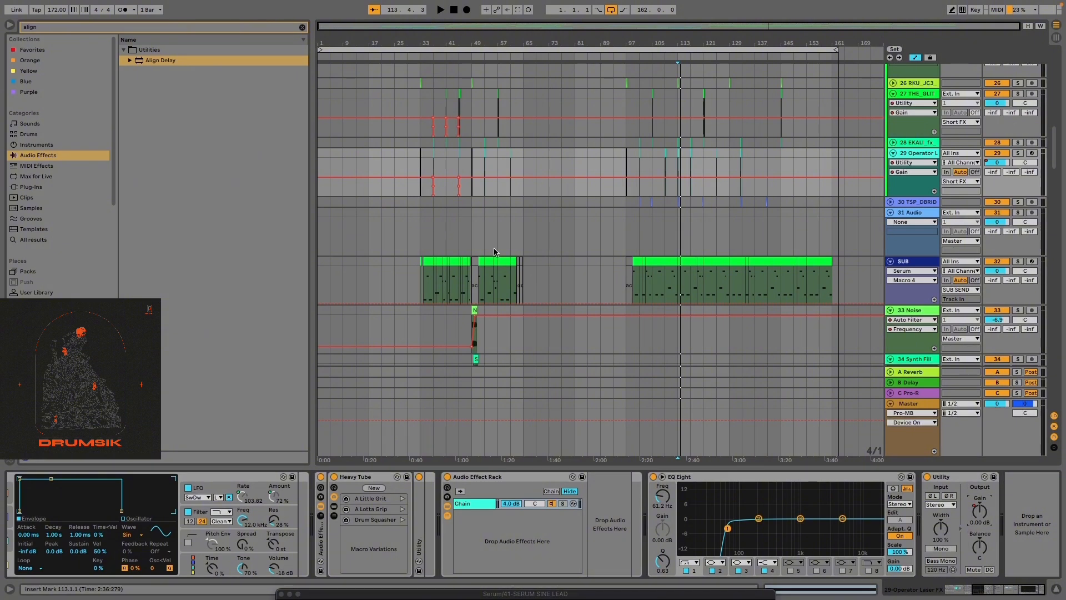
scroll(483, 222, "up", 15)
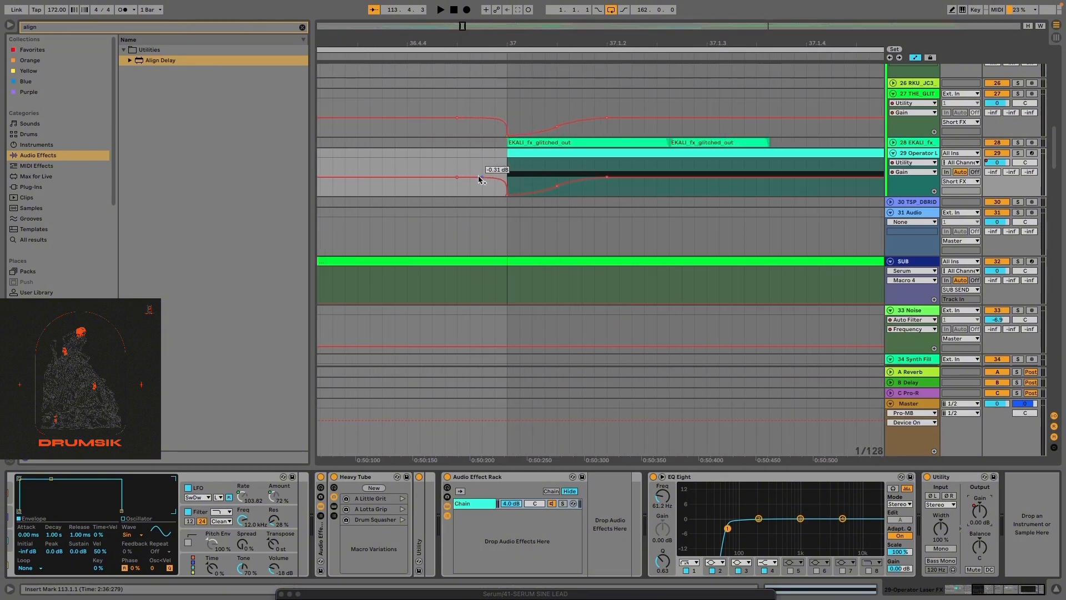
scroll(481, 179, "up", 2)
scroll(417, 219, "down", 10)
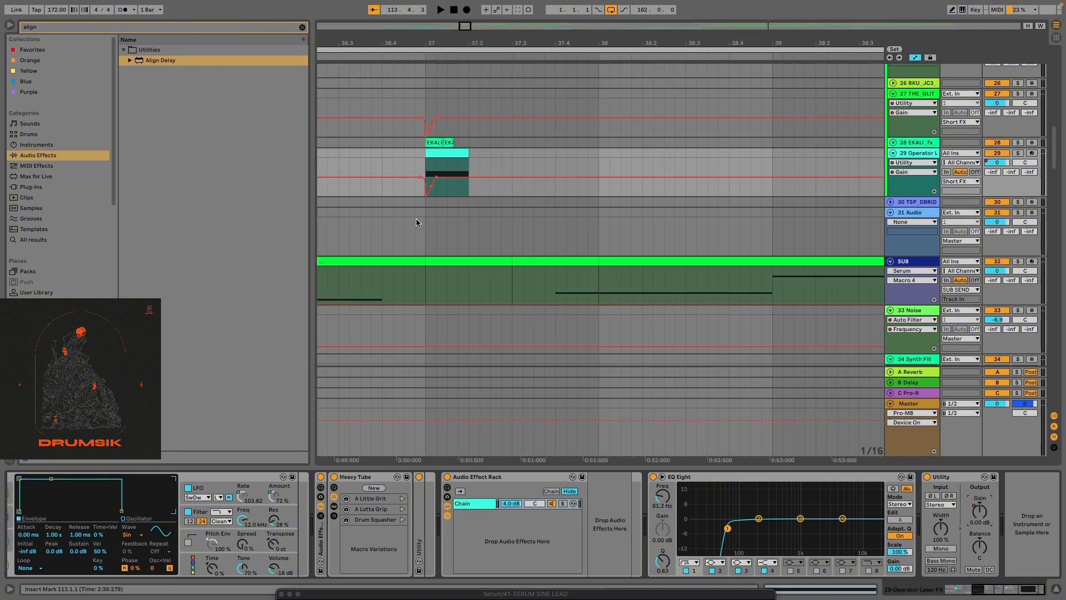
Play from 36.2.4 to audition the Operator laser clip at bar 37 with the other tracks
scroll(414, 216, "up", 5)
scroll(412, 214, "down", 15)
scroll(531, 209, "up", 20)
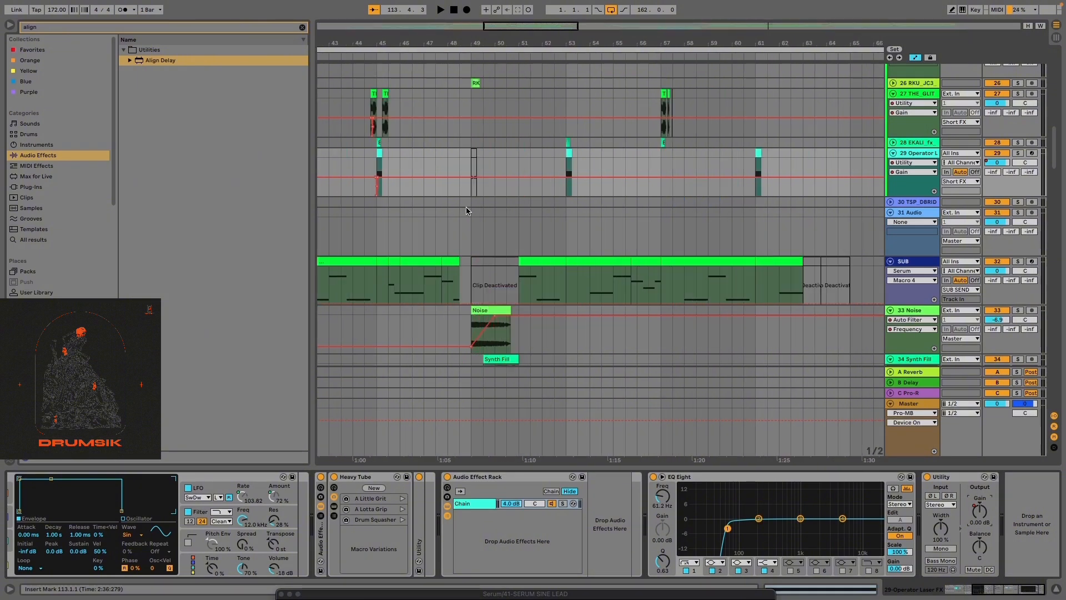
scroll(418, 207, "down", 10)
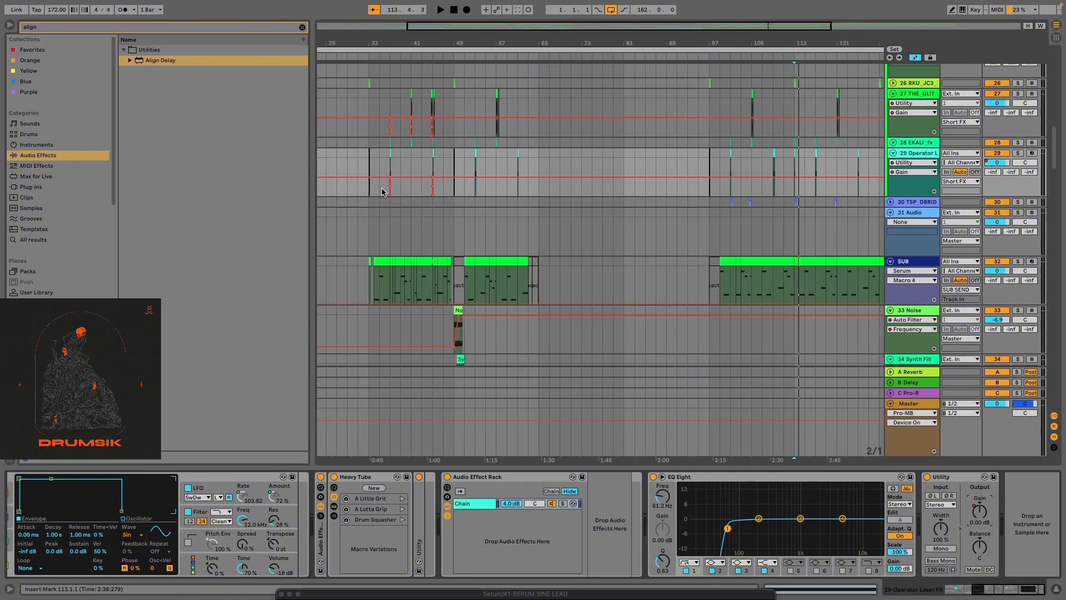
scroll(384, 191, "up", 10)
left_click(494, 159)
key("space")
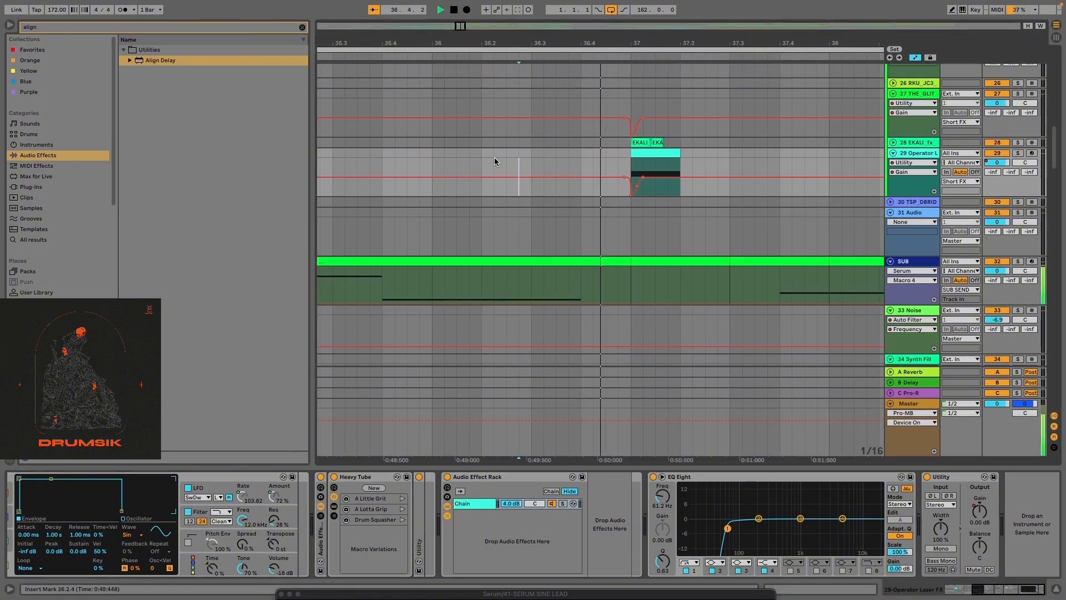
scroll(514, 186, "down", 5)
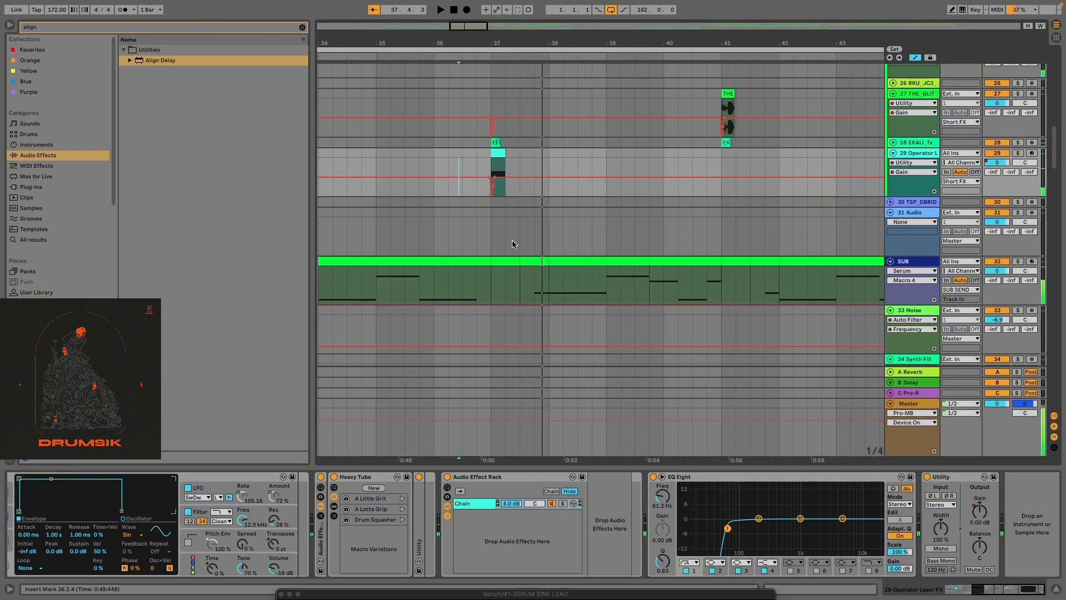
Hide the automation lanes and examine the Noise and Synth Fill clips on tracks 33 and 34 around bar 50
key("a")
scroll(523, 258, "down", 4)
scroll(505, 263, "down", 10)
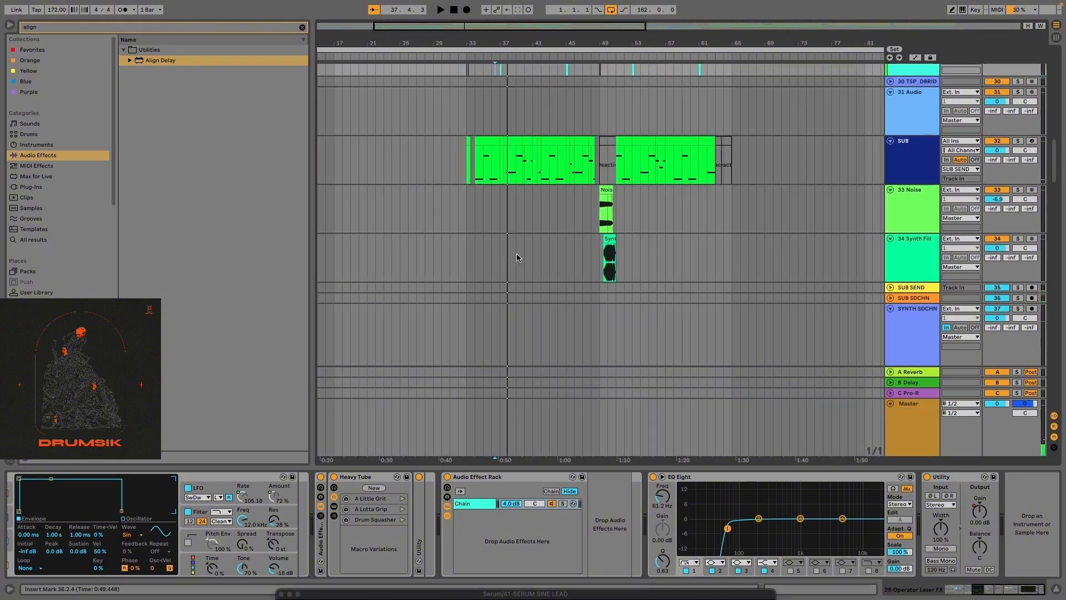
scroll(583, 253, "up", 15)
scroll(527, 261, "down", 10)
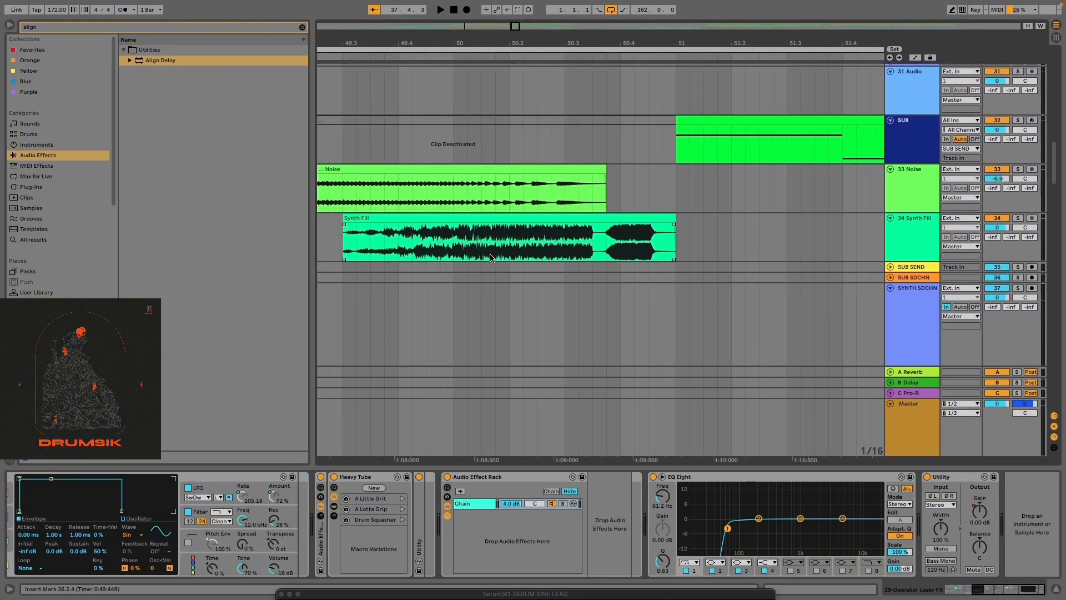
Show the device chain of track 39, the Serum sine lead, and select its clip's section from 49.3.1 to 50.1.1
scroll(534, 248, "down", 2)
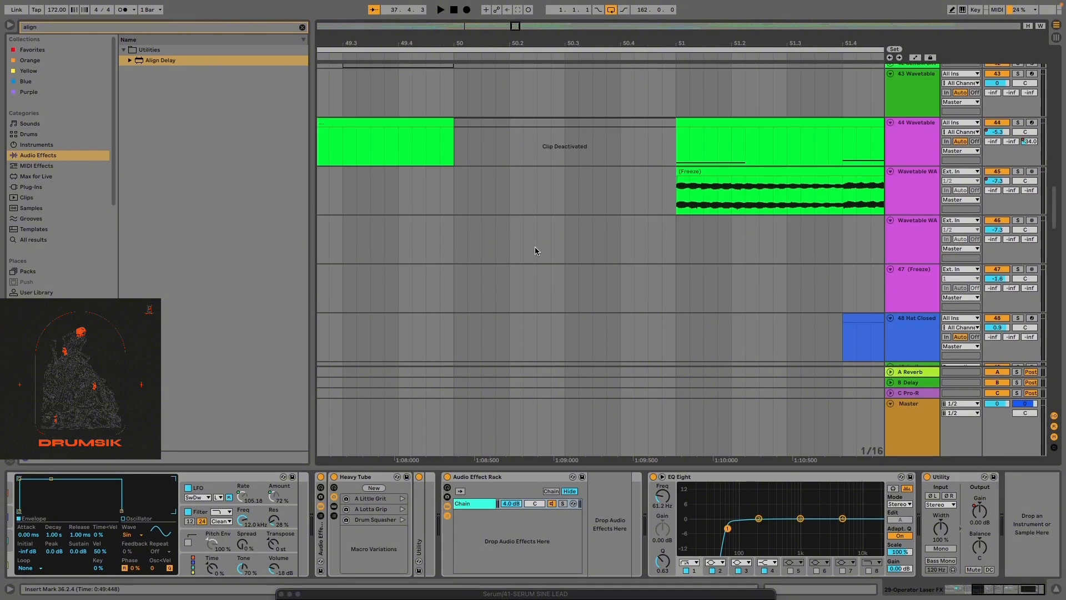
scroll(535, 247, "down", 4)
scroll(538, 248, "up", 4)
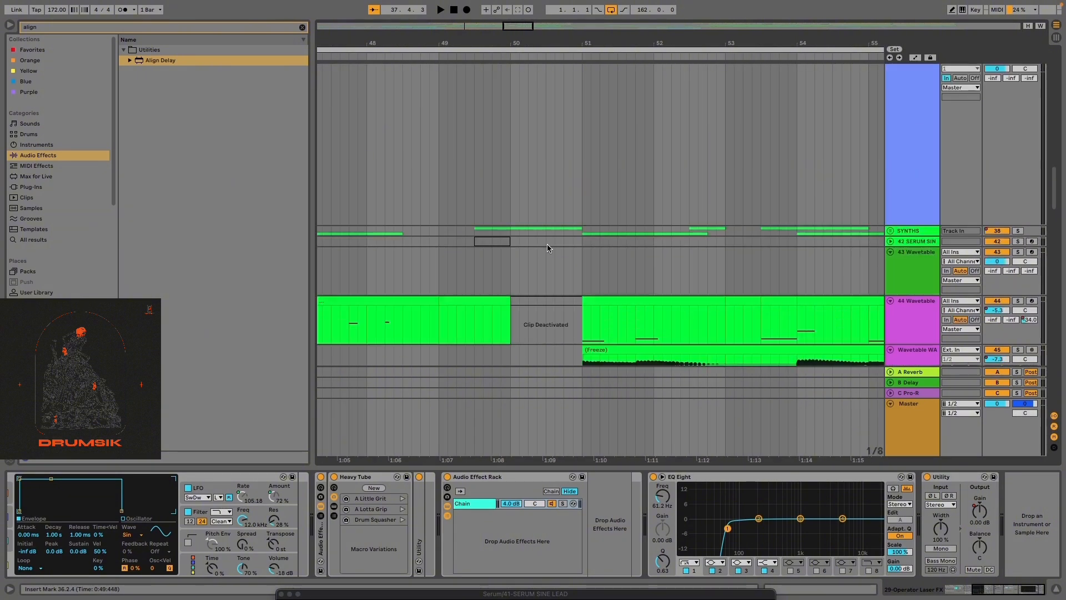
scroll(719, 261, "up", 6)
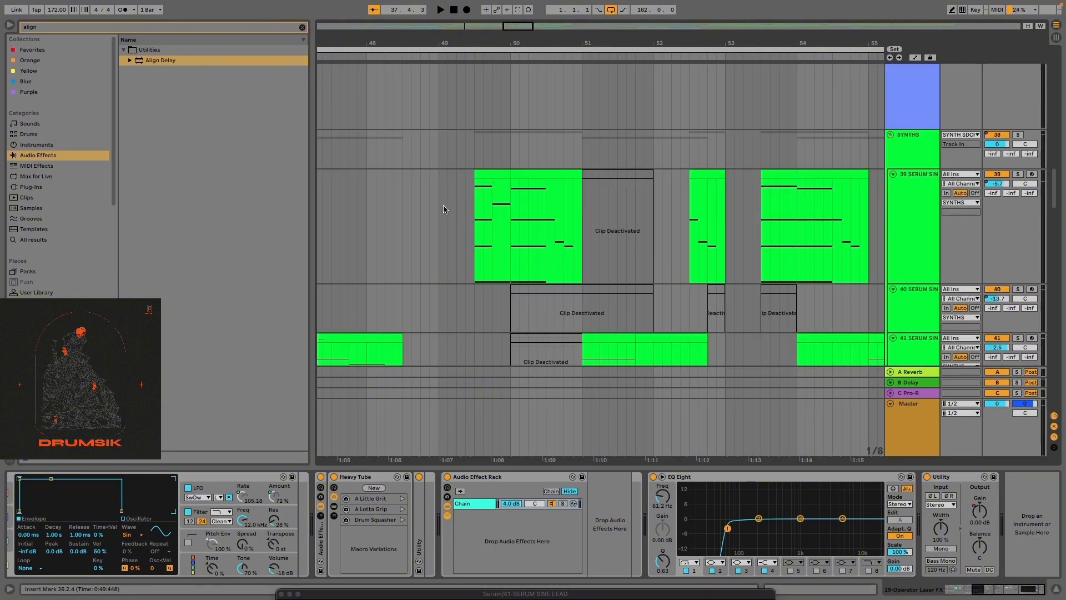
scroll(520, 231, "up", 4)
left_click(493, 227)
left_click(922, 192)
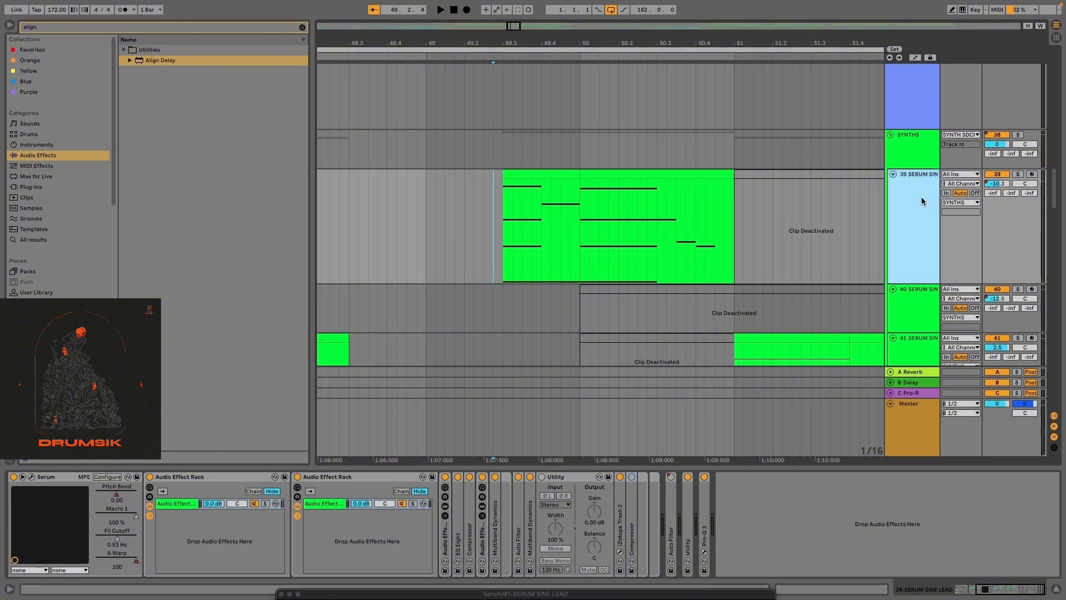
left_click(506, 239)
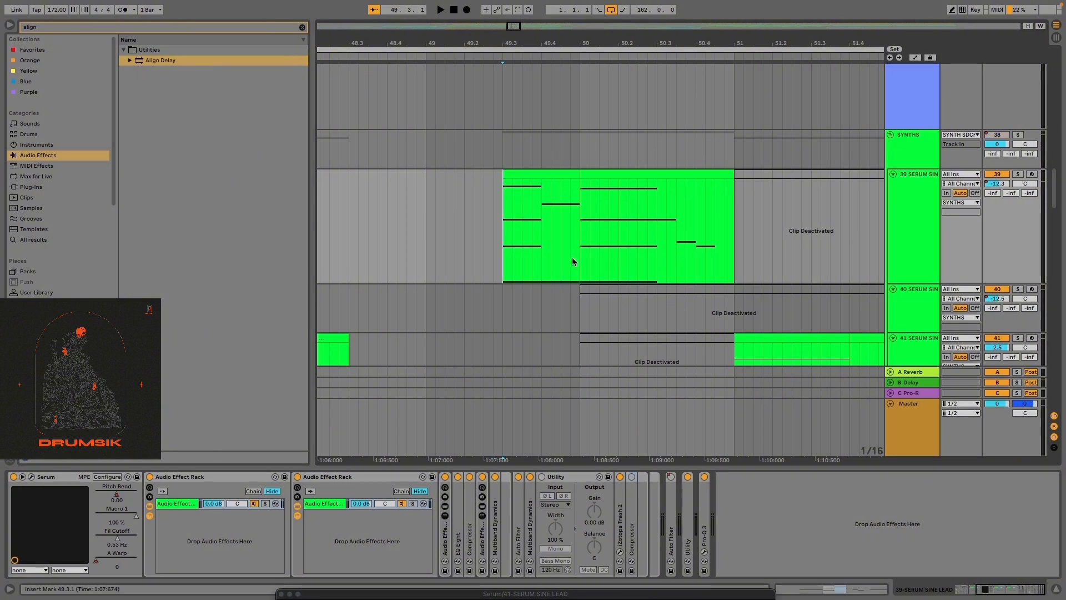
left_click_drag(574, 257, 499, 252)
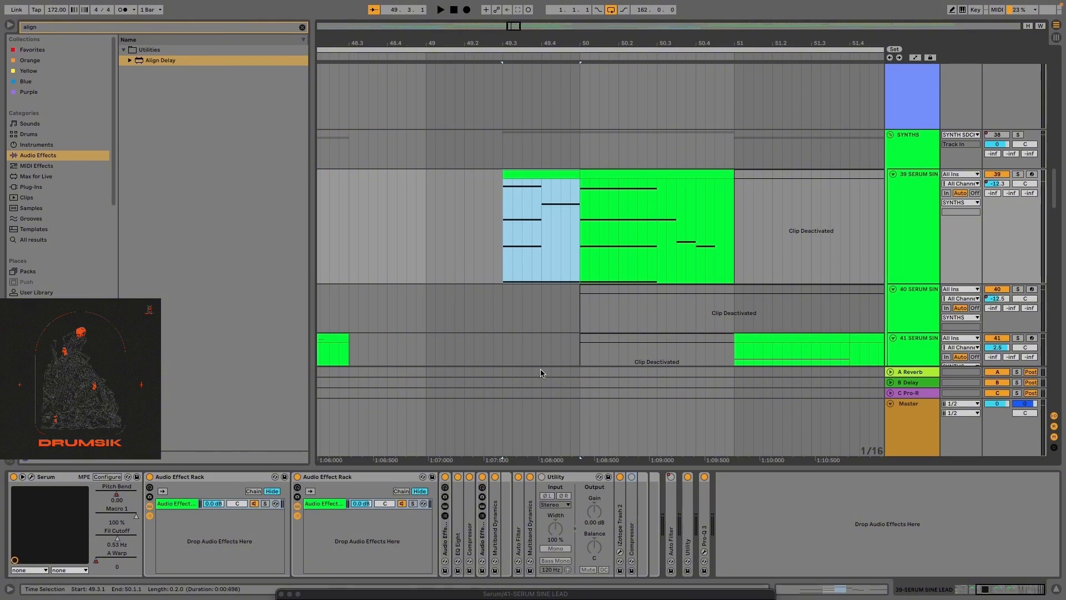
Examine the notes in the selected section of track 39 and the deactivated clips on tracks 40 and 41 below it
scroll(541, 373, "up", 3)
scroll(542, 373, "down", 3)
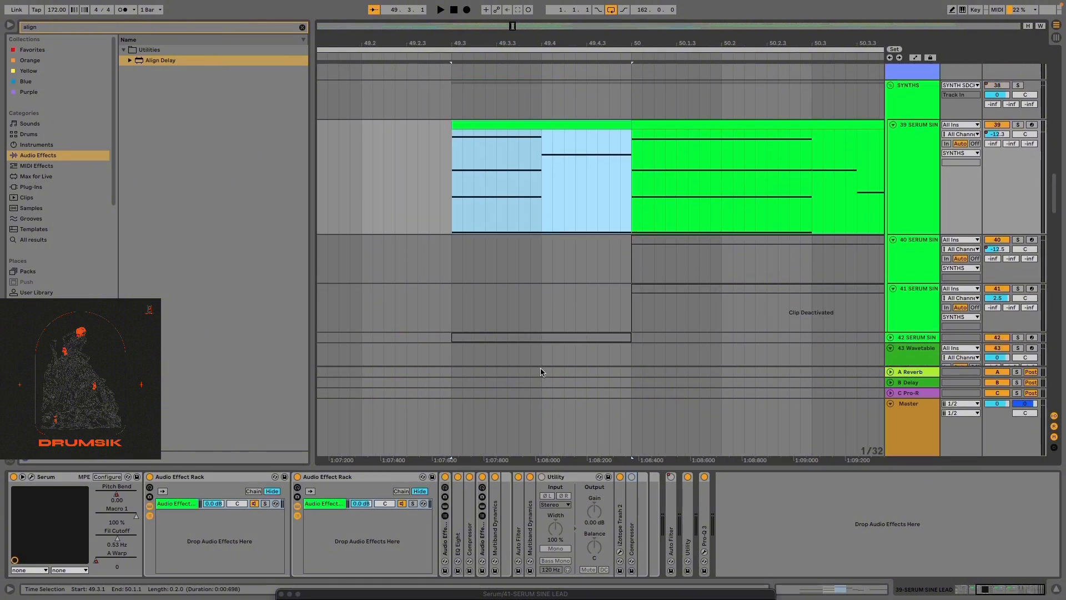
scroll(542, 373, "down", 1)
scroll(541, 372, "up", 4)
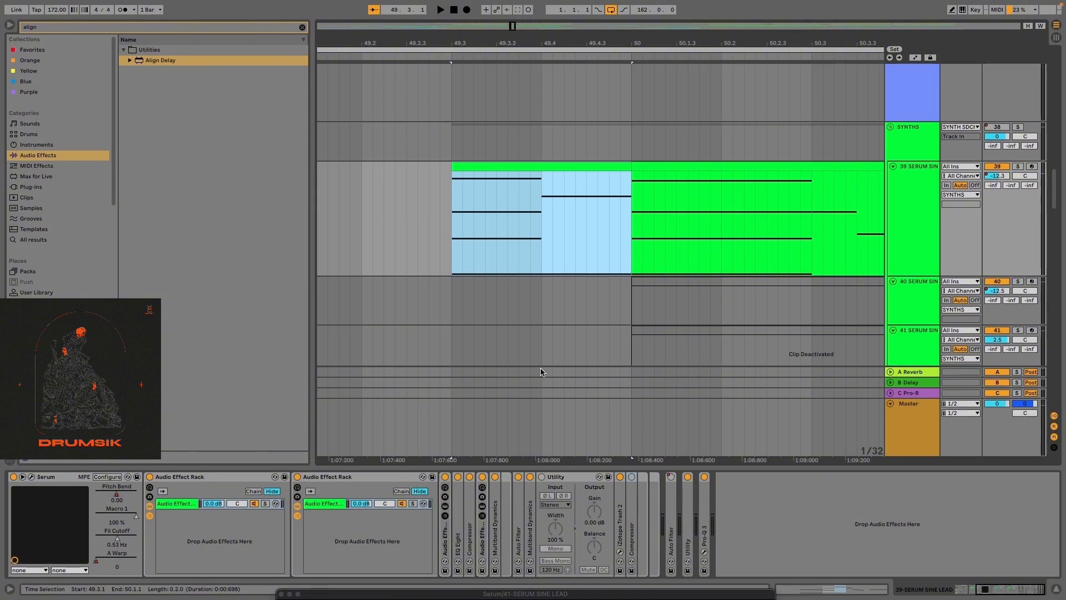
scroll(542, 372, "down", 3)
scroll(541, 372, "down", 2)
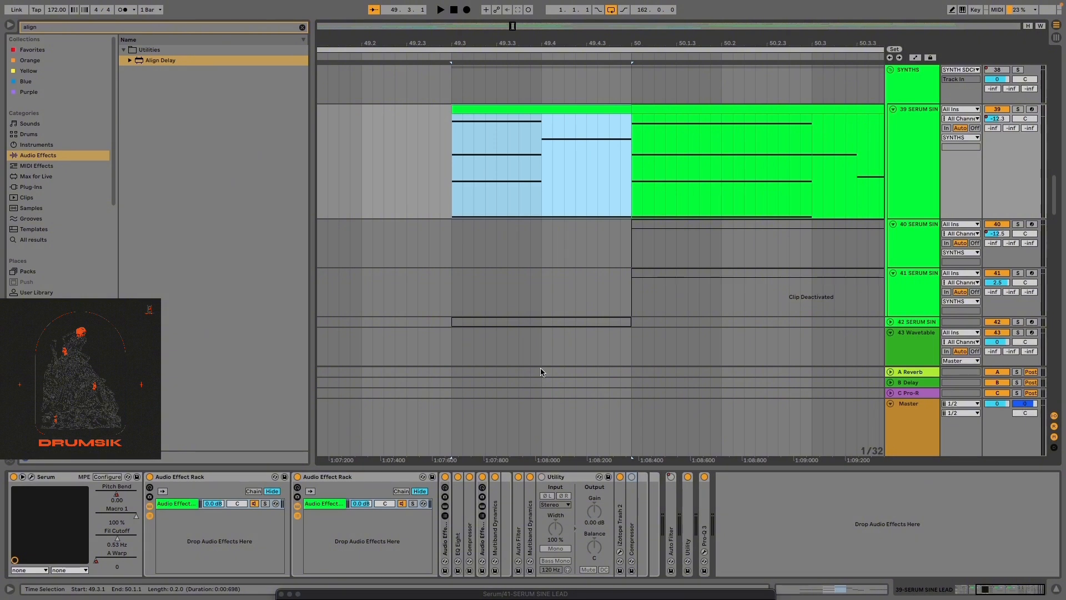
scroll(541, 372, "down", 2)
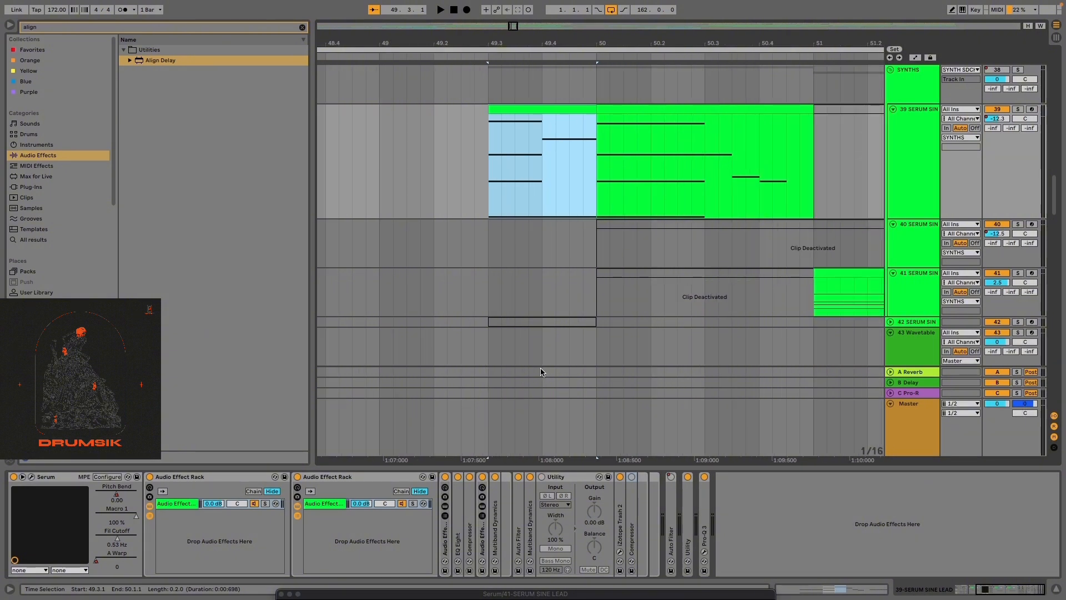
scroll(551, 341, "down", 1)
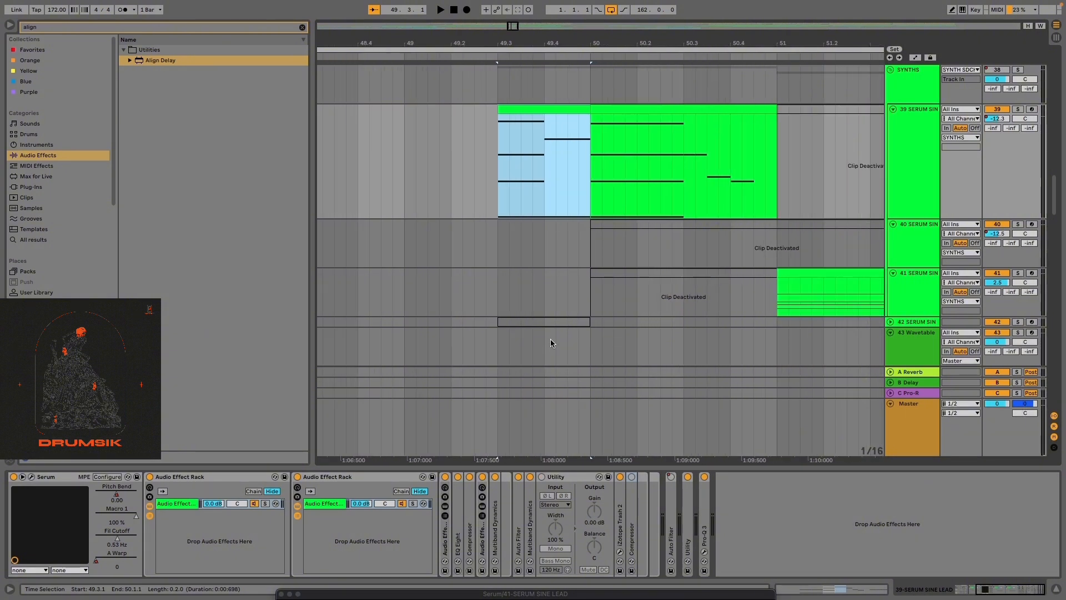
scroll(554, 328, "up", 2)
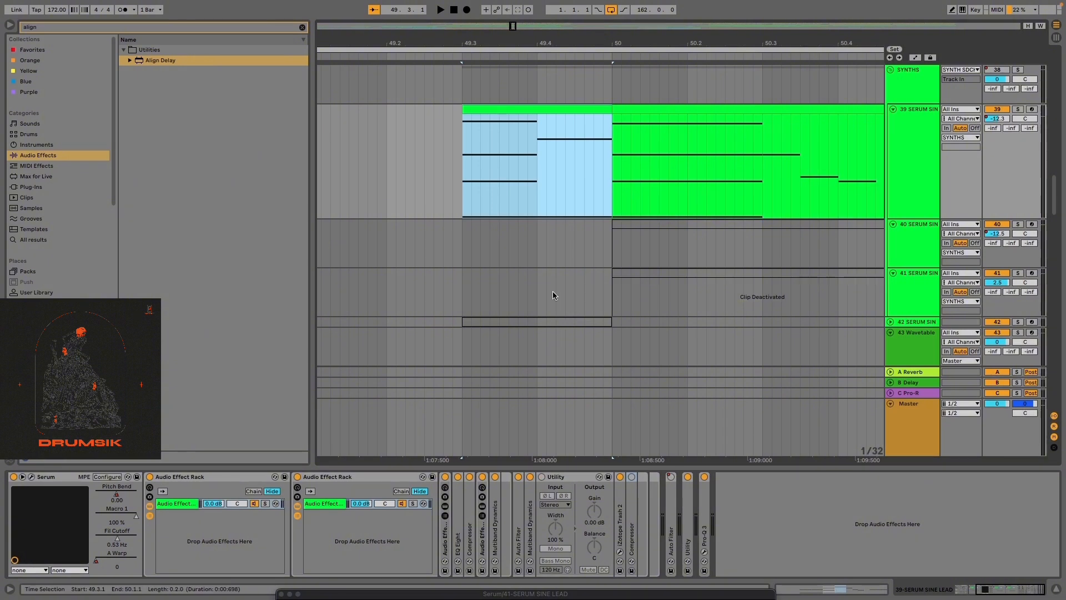
scroll(526, 282, "down", 3)
scroll(528, 279, "up", 2)
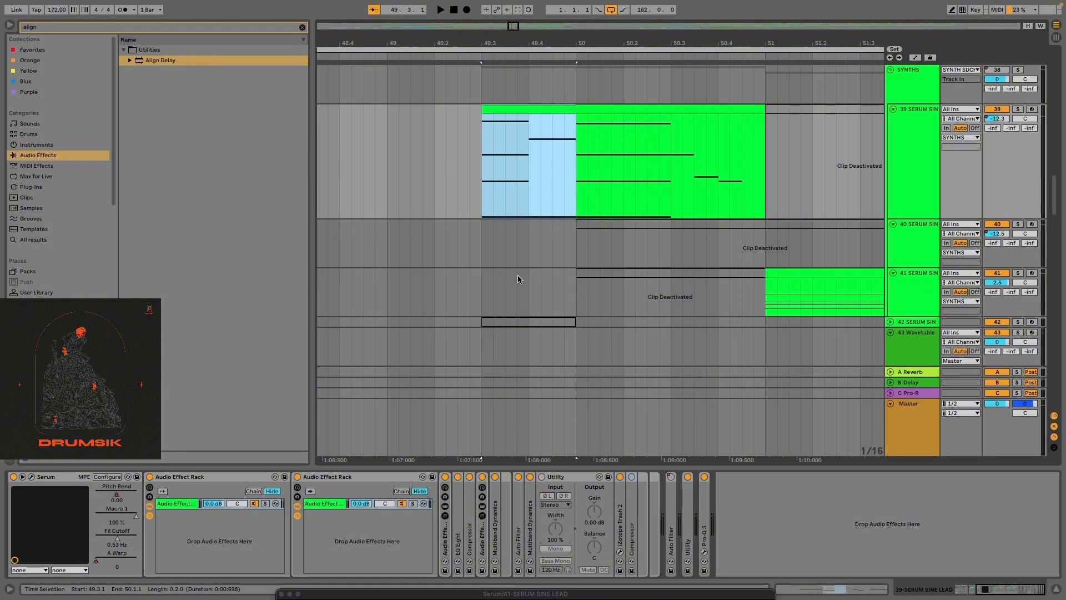
scroll(484, 244, "down", 2)
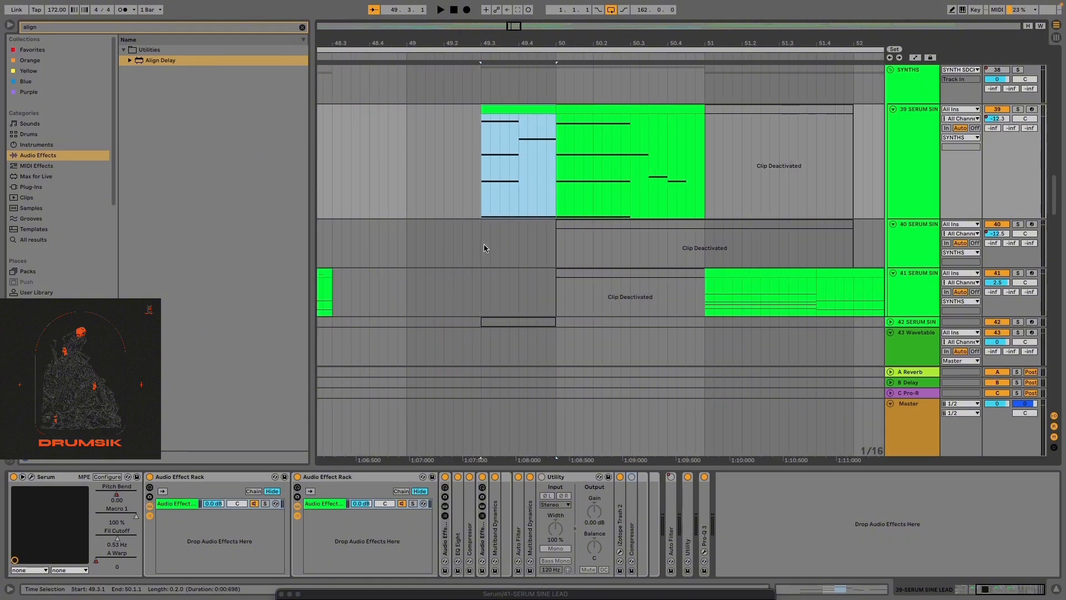
Compare how the Serum sine and Wavetable clips on tracks 39 to 45 alternate across the arrangement, around bars 33 to 56
scroll(598, 265, "down", 3)
scroll(642, 286, "down", 3)
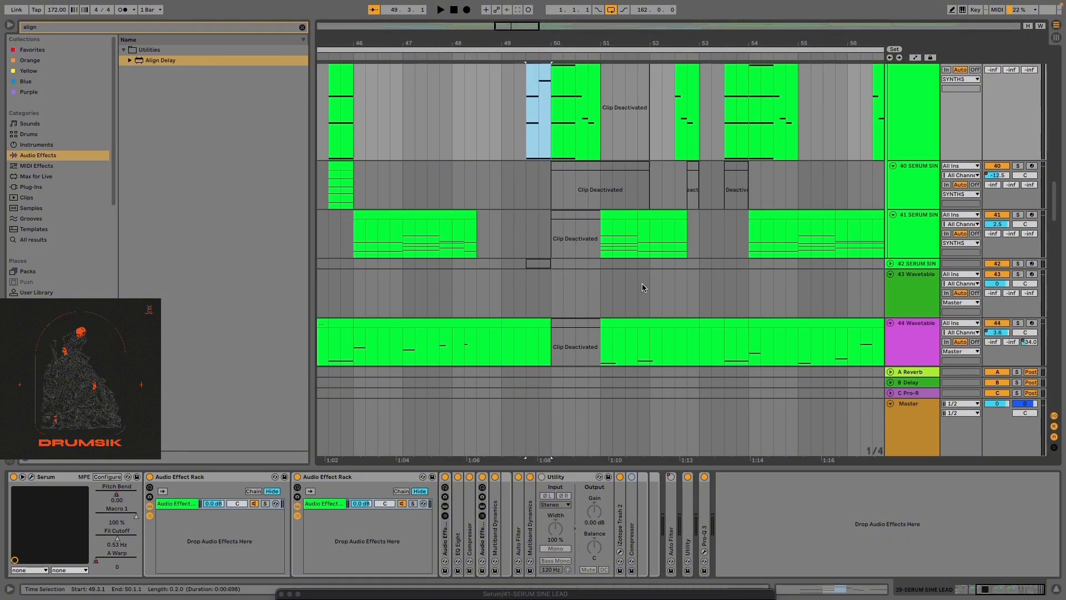
scroll(691, 286, "down", 5)
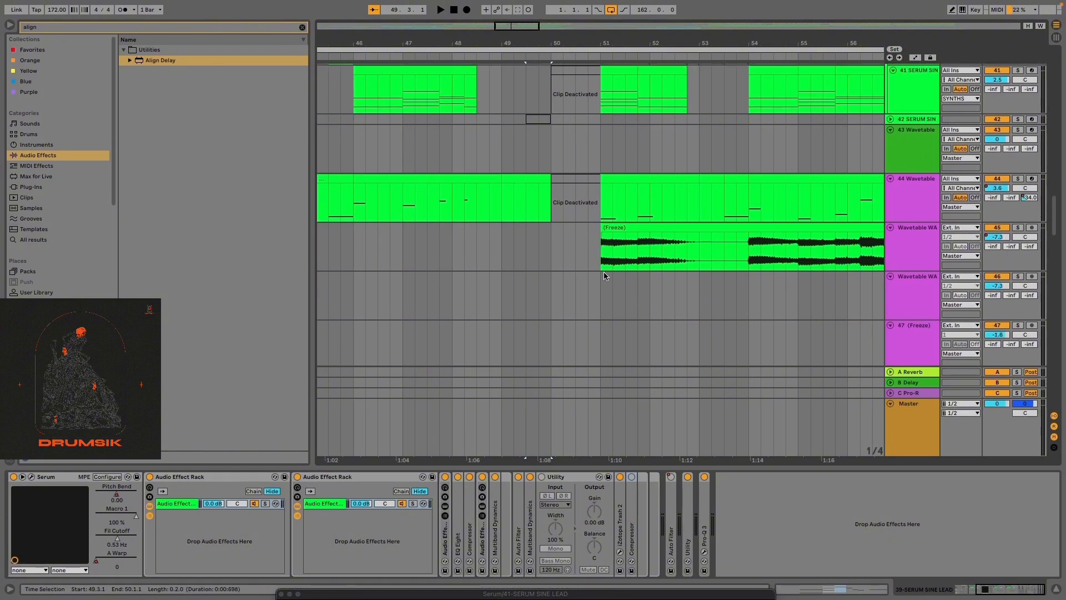
scroll(604, 272, "up", 2)
scroll(608, 270, "up", 6)
scroll(697, 292, "down", 3)
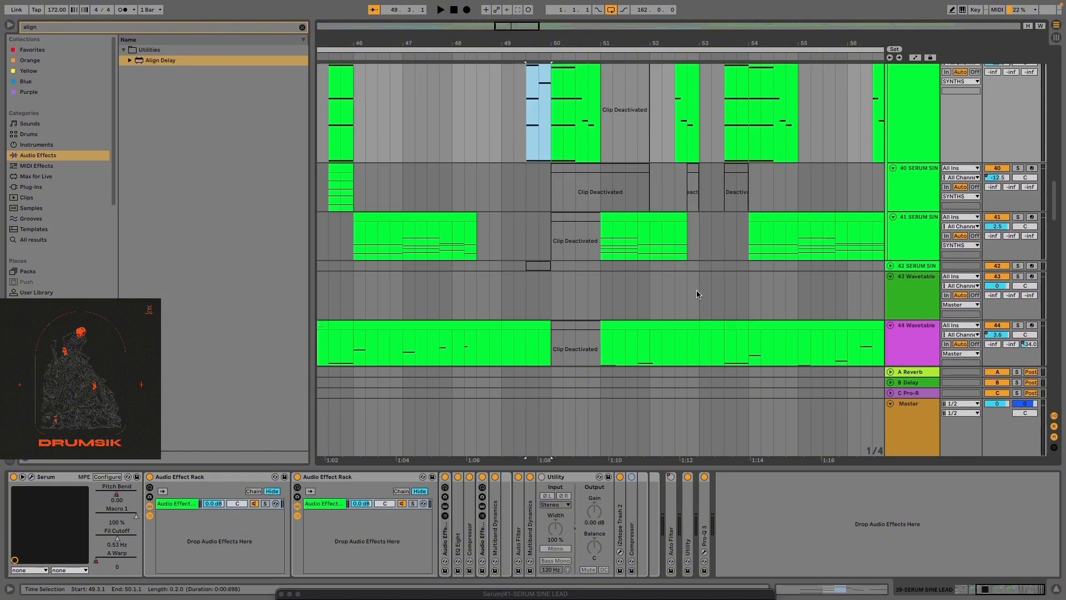
scroll(604, 290, "down", 3)
scroll(613, 286, "down", 3)
scroll(411, 260, "up", 4)
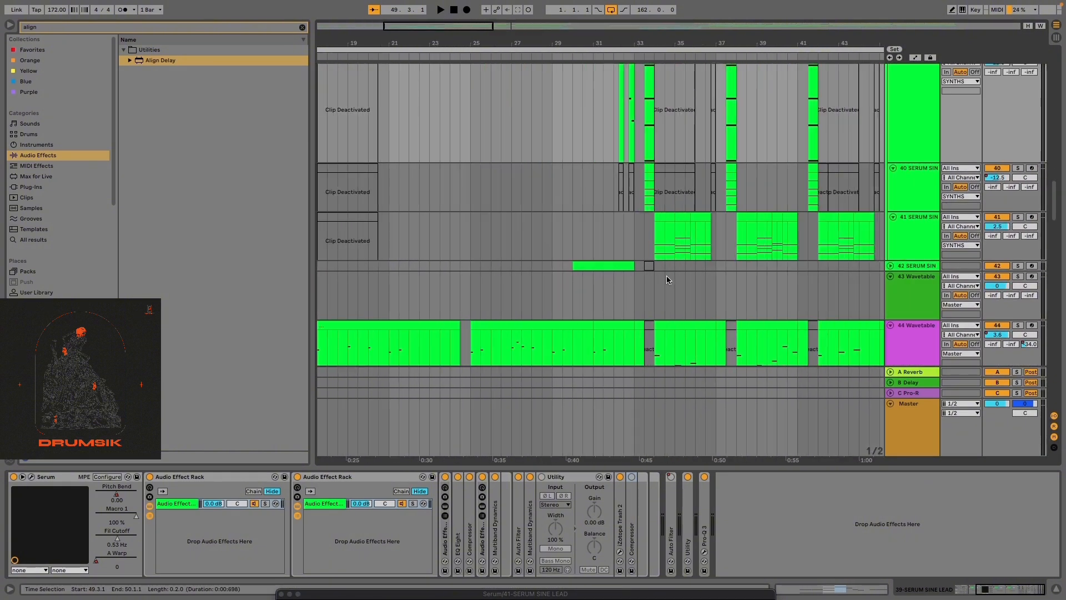
scroll(668, 280, "up", 3)
scroll(667, 280, "up", 3)
scroll(493, 262, "down", 3)
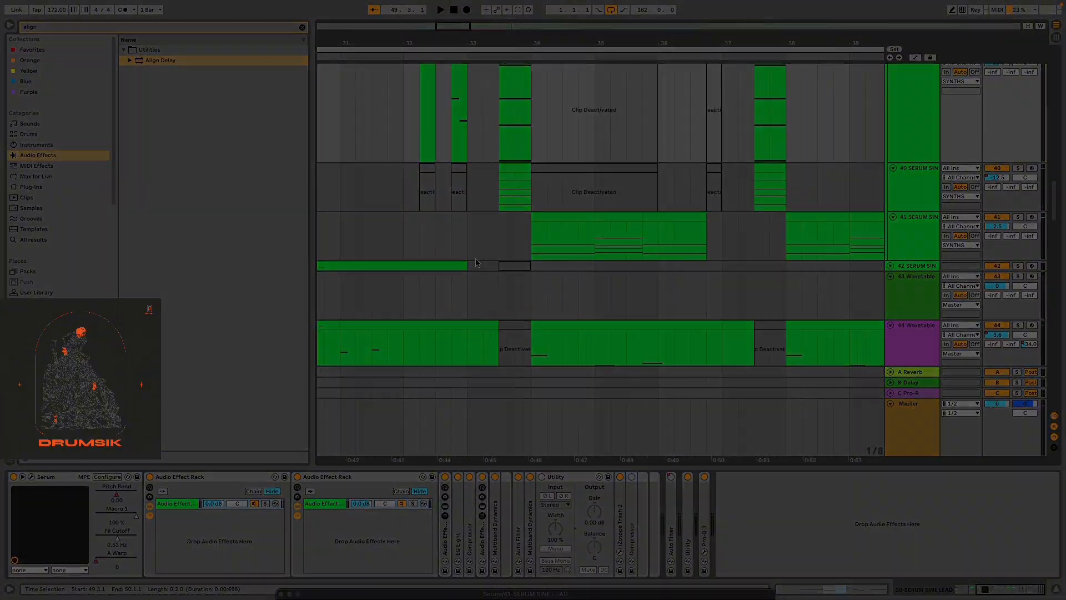